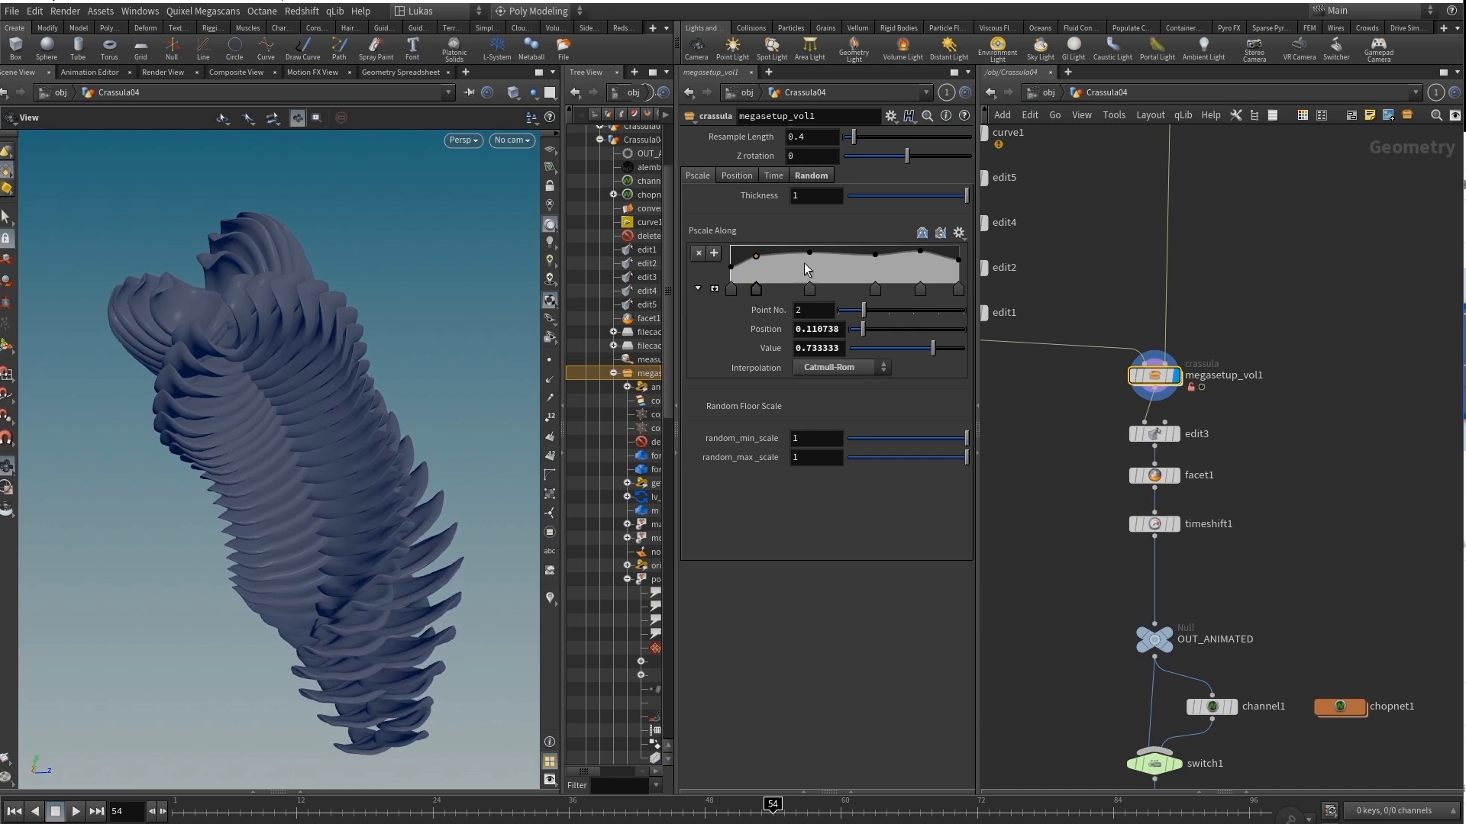
# Try other values for the thickness, random_min_scale and resample length of megasetup_vol1, restoring 1, 1 and 0.4.
pyautogui.click(809, 253)
pyautogui.moveTo(966, 197); pyautogui.dragTo(1051, 203)
pyautogui.moveTo(966, 438); pyautogui.dragTo(1014, 437)
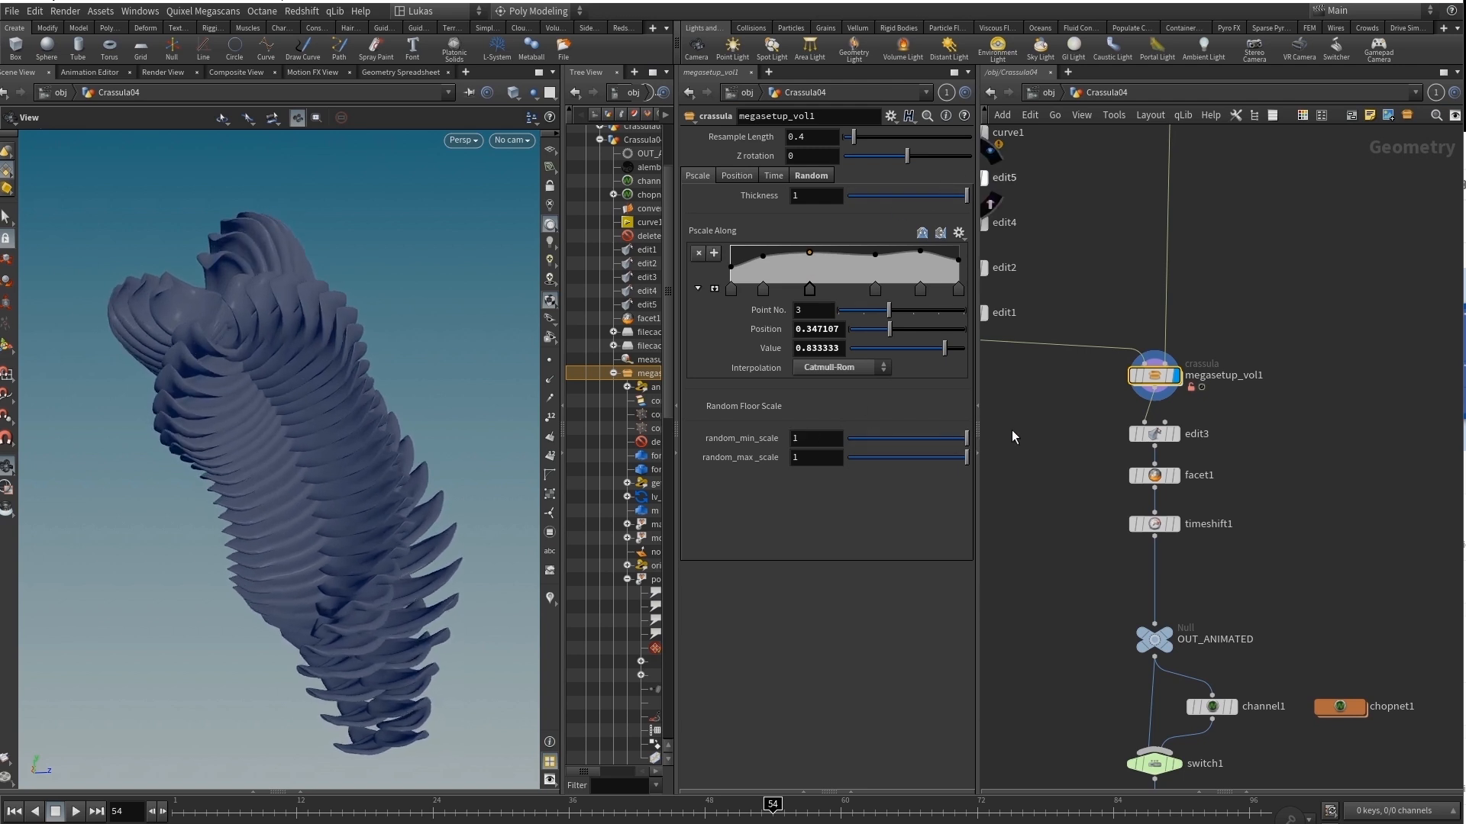
pyautogui.moveTo(857, 139)
pyautogui.mouseDown()
pyautogui.moveTo(870, 140)
pyautogui.moveTo(860, 155)
pyautogui.mouseUp()
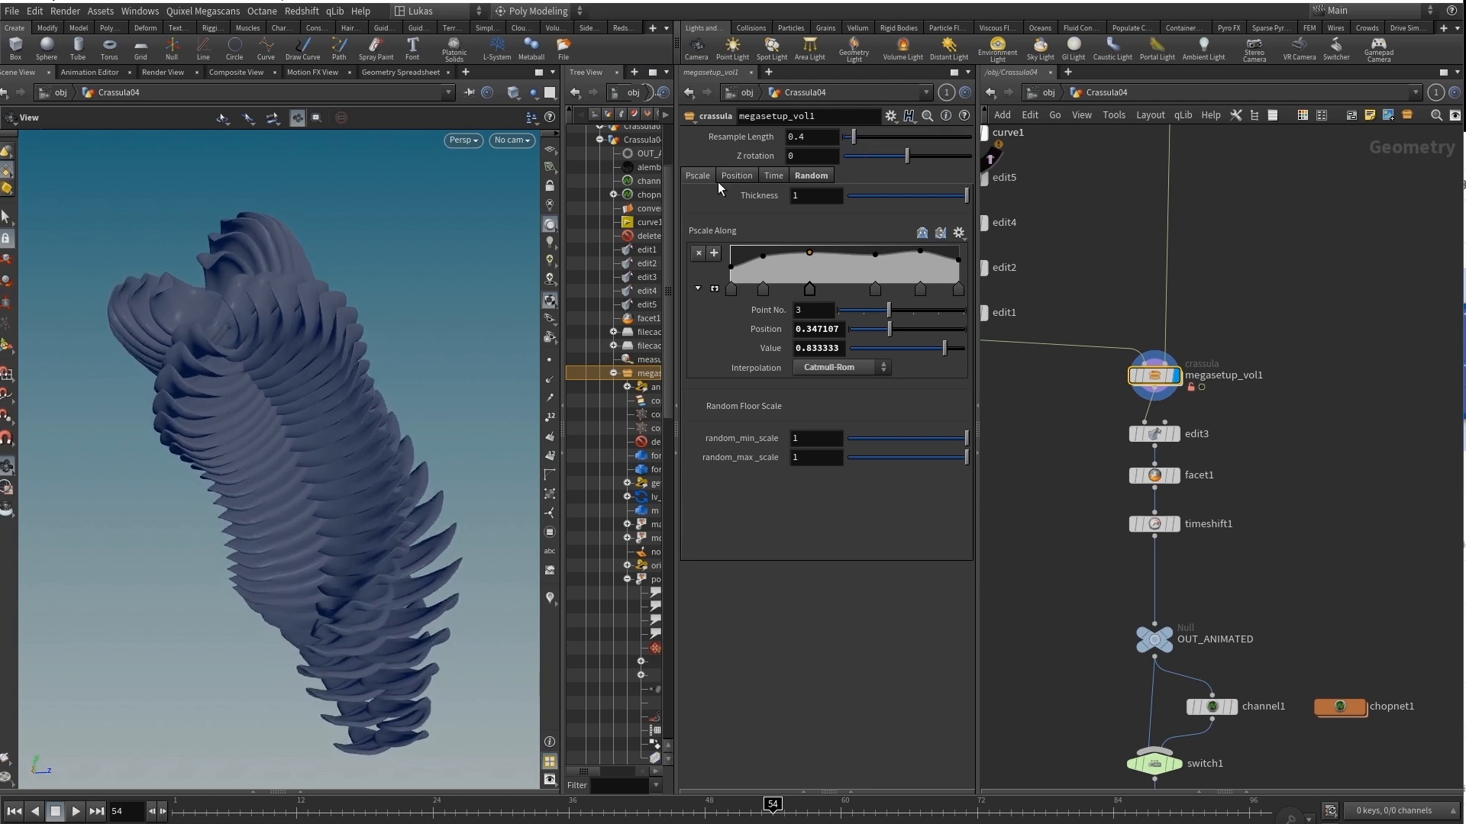
# In the time settings, shift the Final Frame ramp's middle point to position 0.540268 and try the Z rotation, returning it to 0.
pyautogui.click(771, 177)
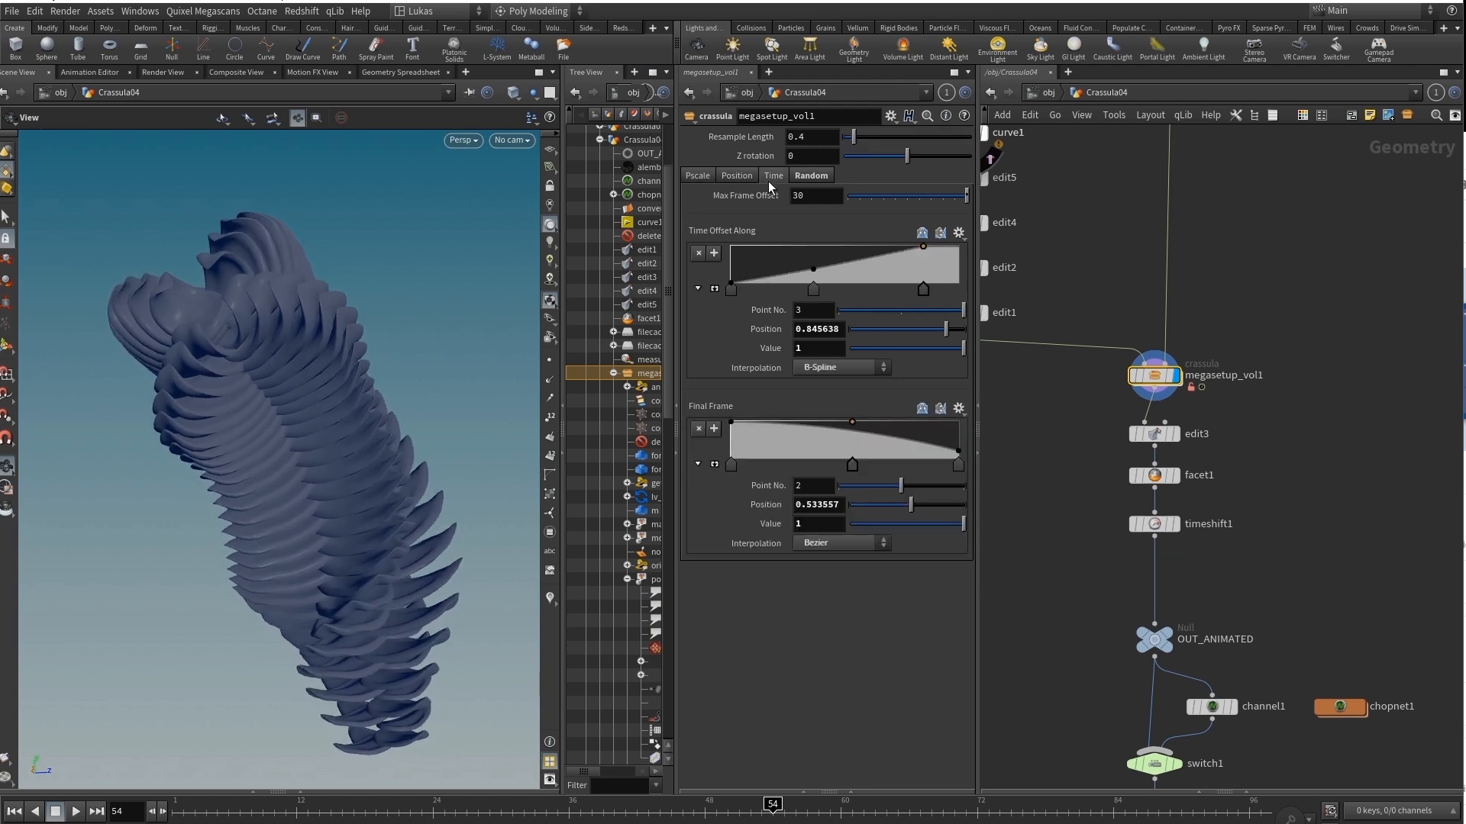
pyautogui.click(854, 429)
pyautogui.moveTo(852, 464); pyautogui.dragTo(896, 469)
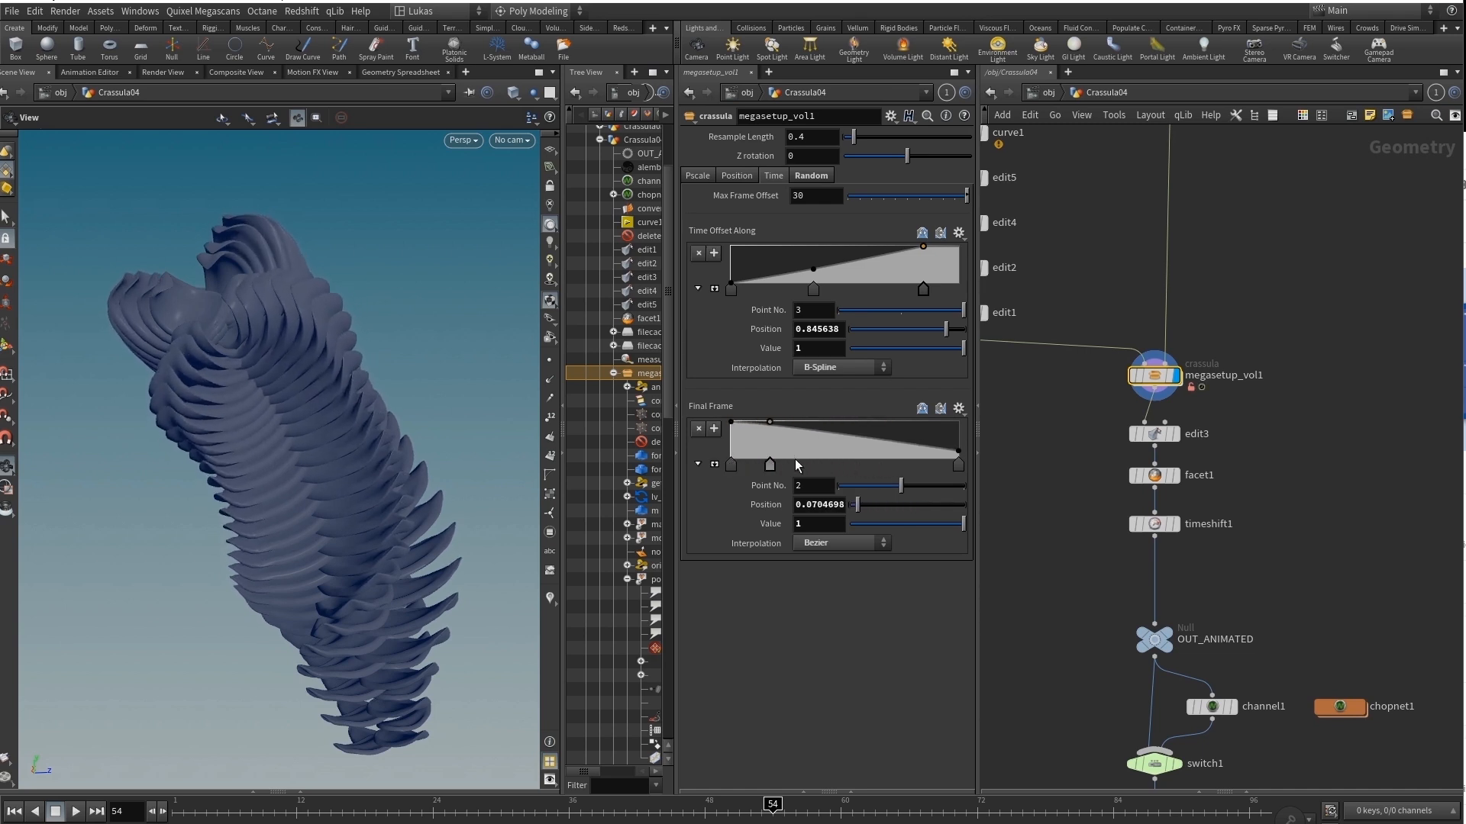
pyautogui.moveTo(794, 455); pyautogui.dragTo(854, 463)
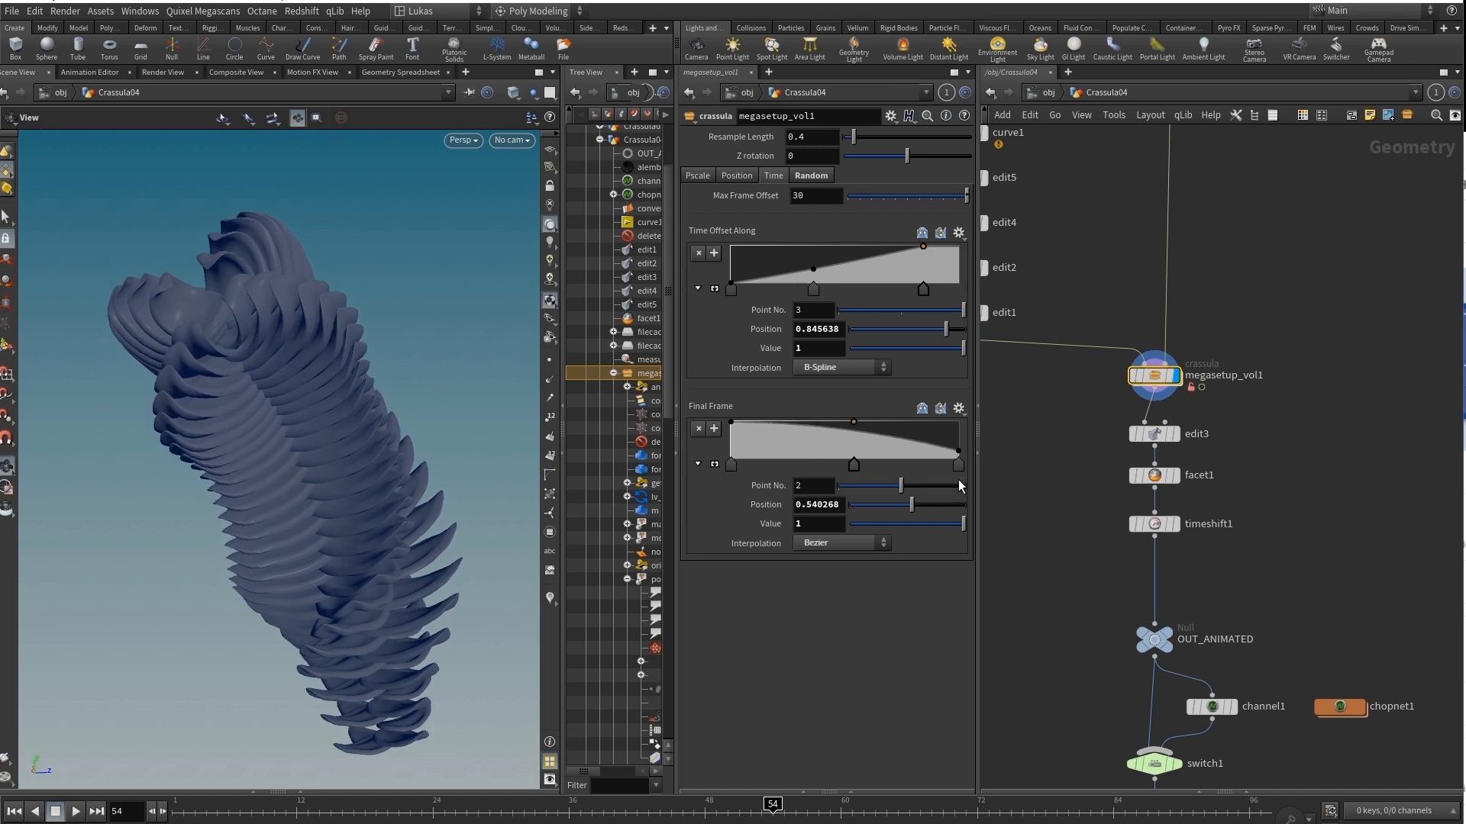
pyautogui.moveTo(959, 452); pyautogui.dragTo(961, 460)
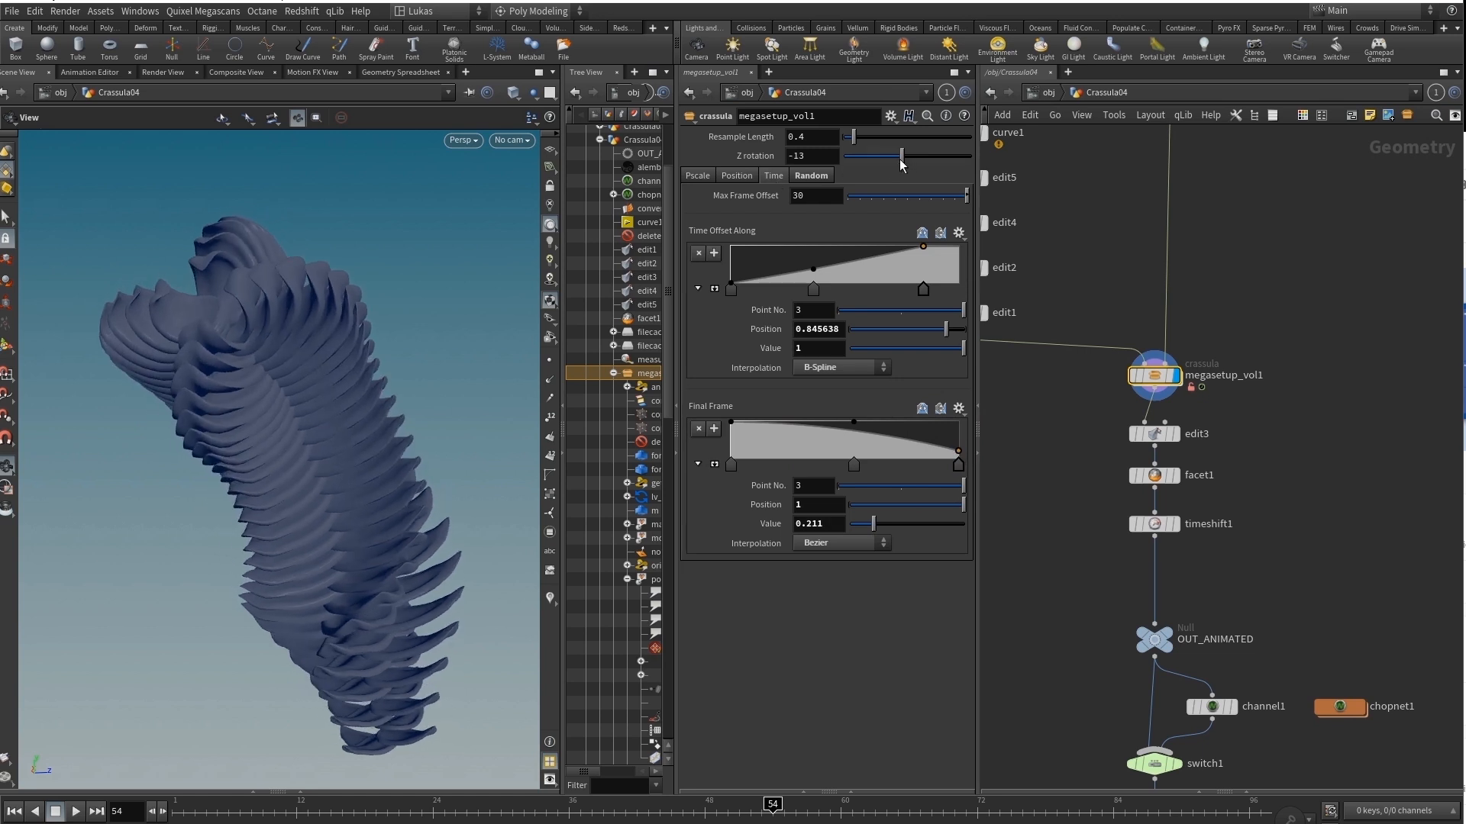
pyautogui.moveTo(907, 161)
pyautogui.mouseDown()
pyautogui.moveTo(881, 162)
pyautogui.moveTo(939, 163)
pyautogui.moveTo(909, 189)
pyautogui.mouseUp()
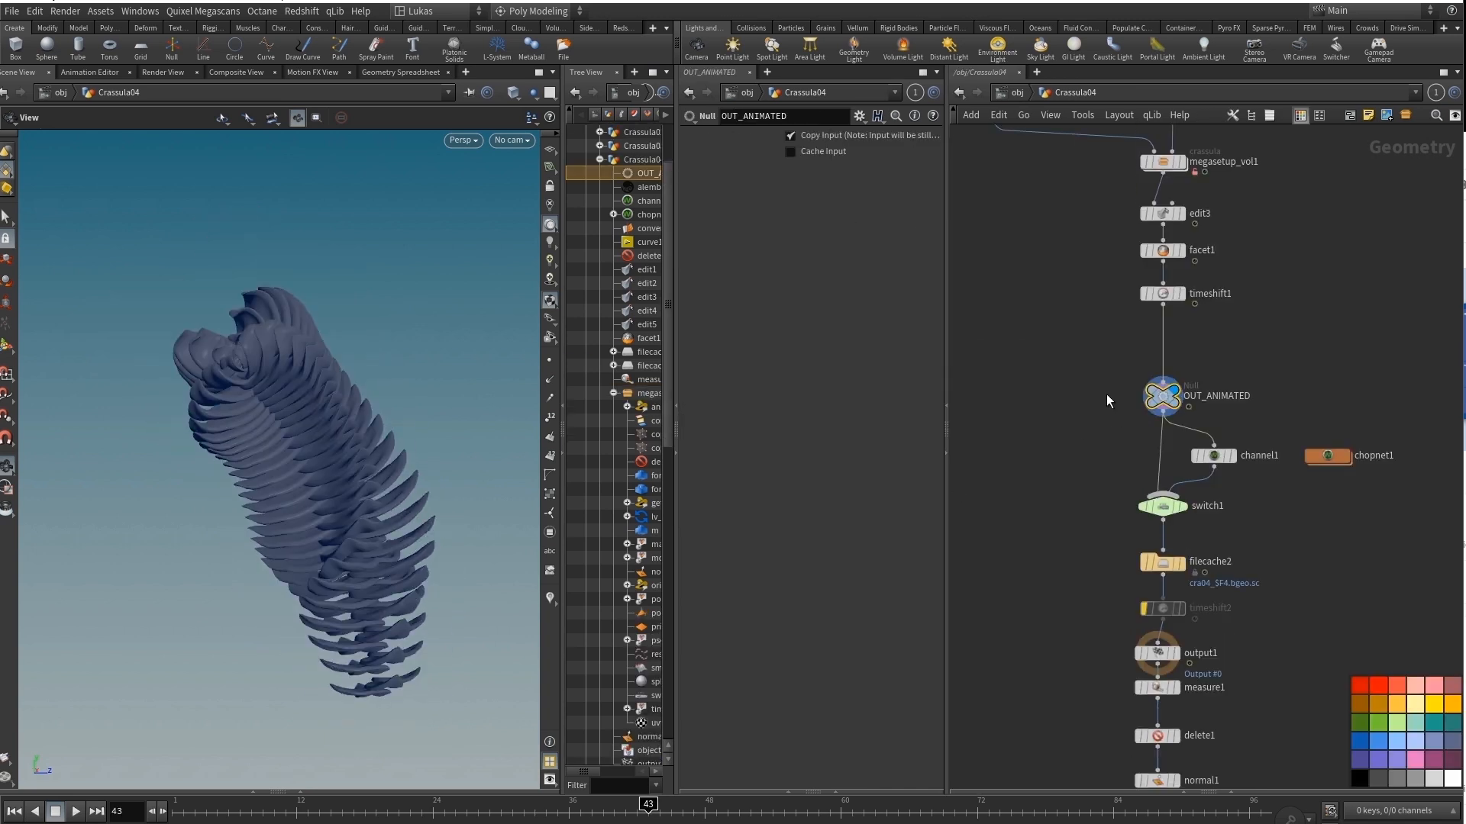
# Display the guide curve at the edit1 node, followed by the geometry of megasetup_vol1.
pyautogui.moveTo(1107, 394); pyautogui.dragTo(1063, 605, button='middle')
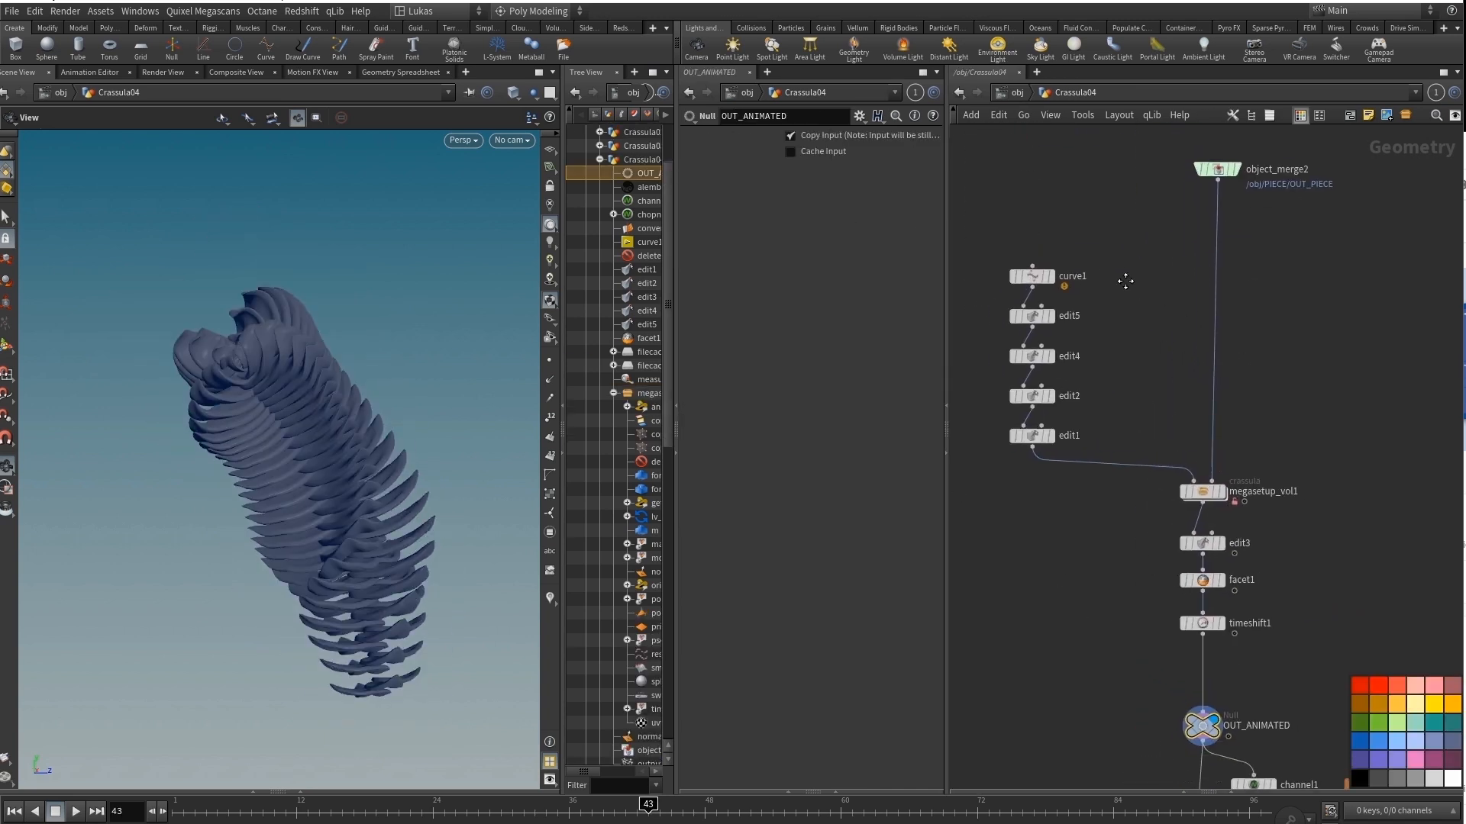
pyautogui.moveTo(1125, 281); pyautogui.dragTo(1132, 318, button='middle')
pyautogui.moveTo(1215, 519); pyautogui.dragTo(1220, 486, button='middle')
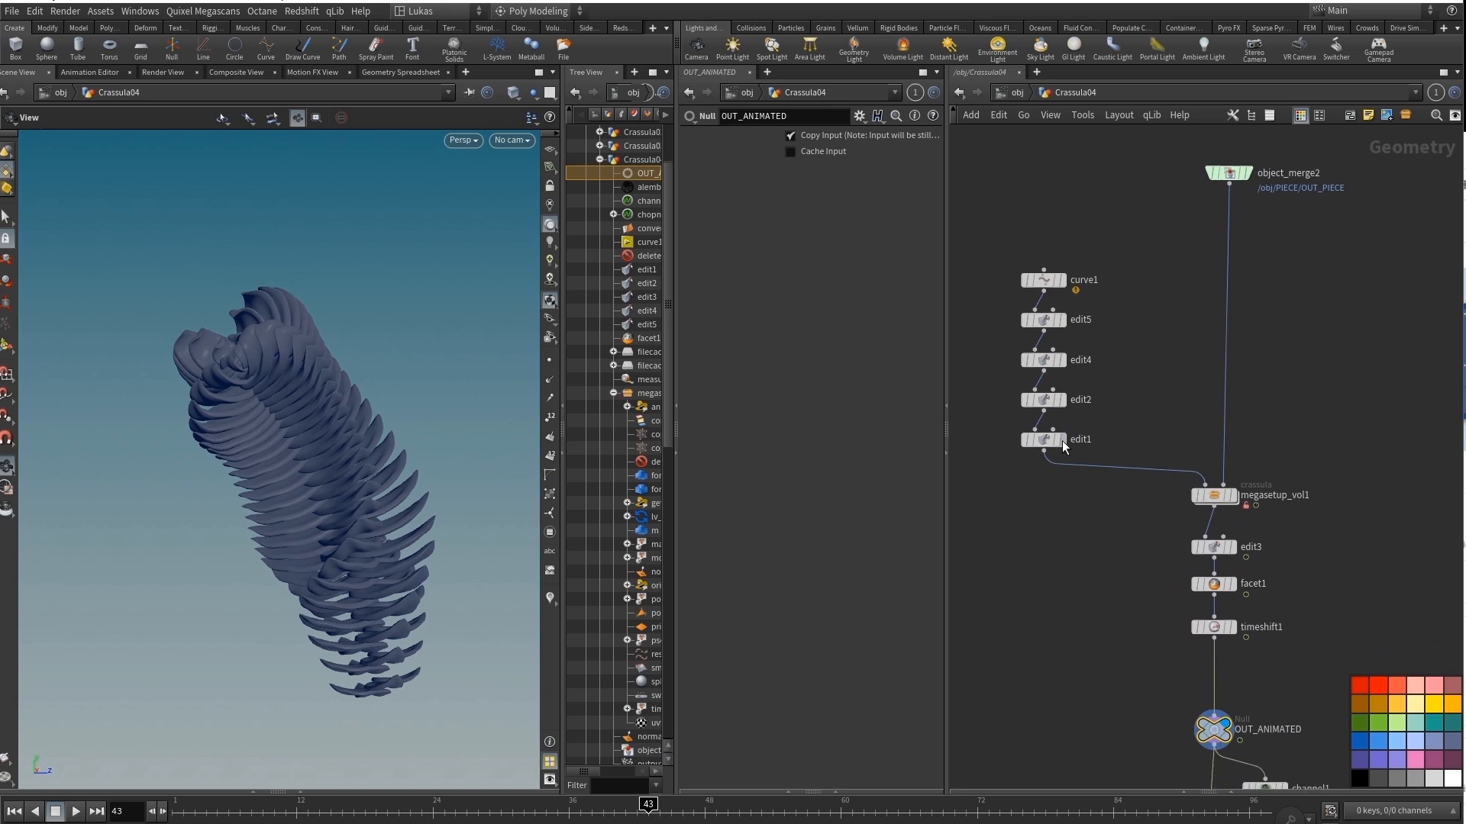
pyautogui.click(1067, 444)
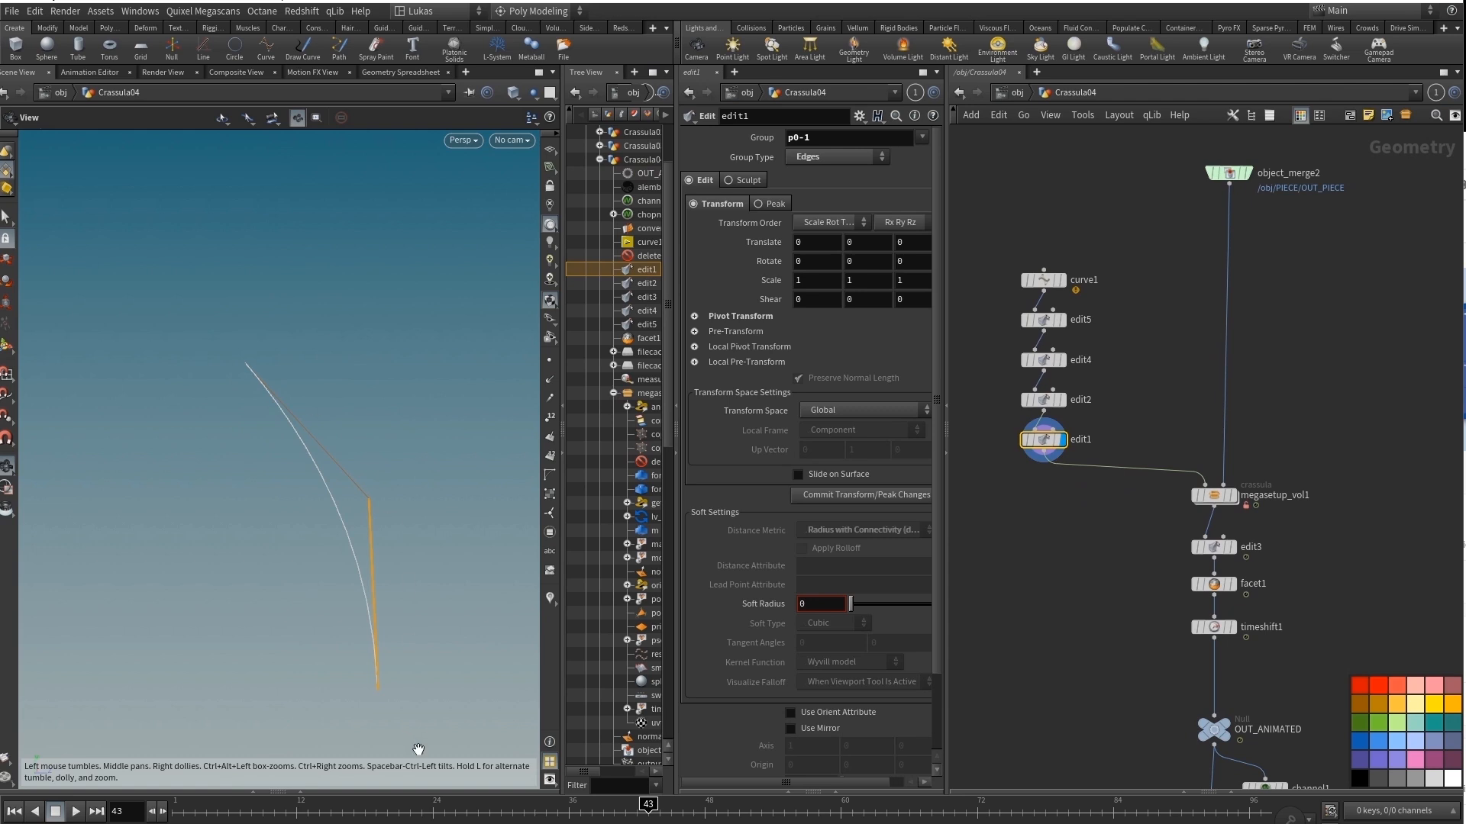
pyautogui.click(1235, 498)
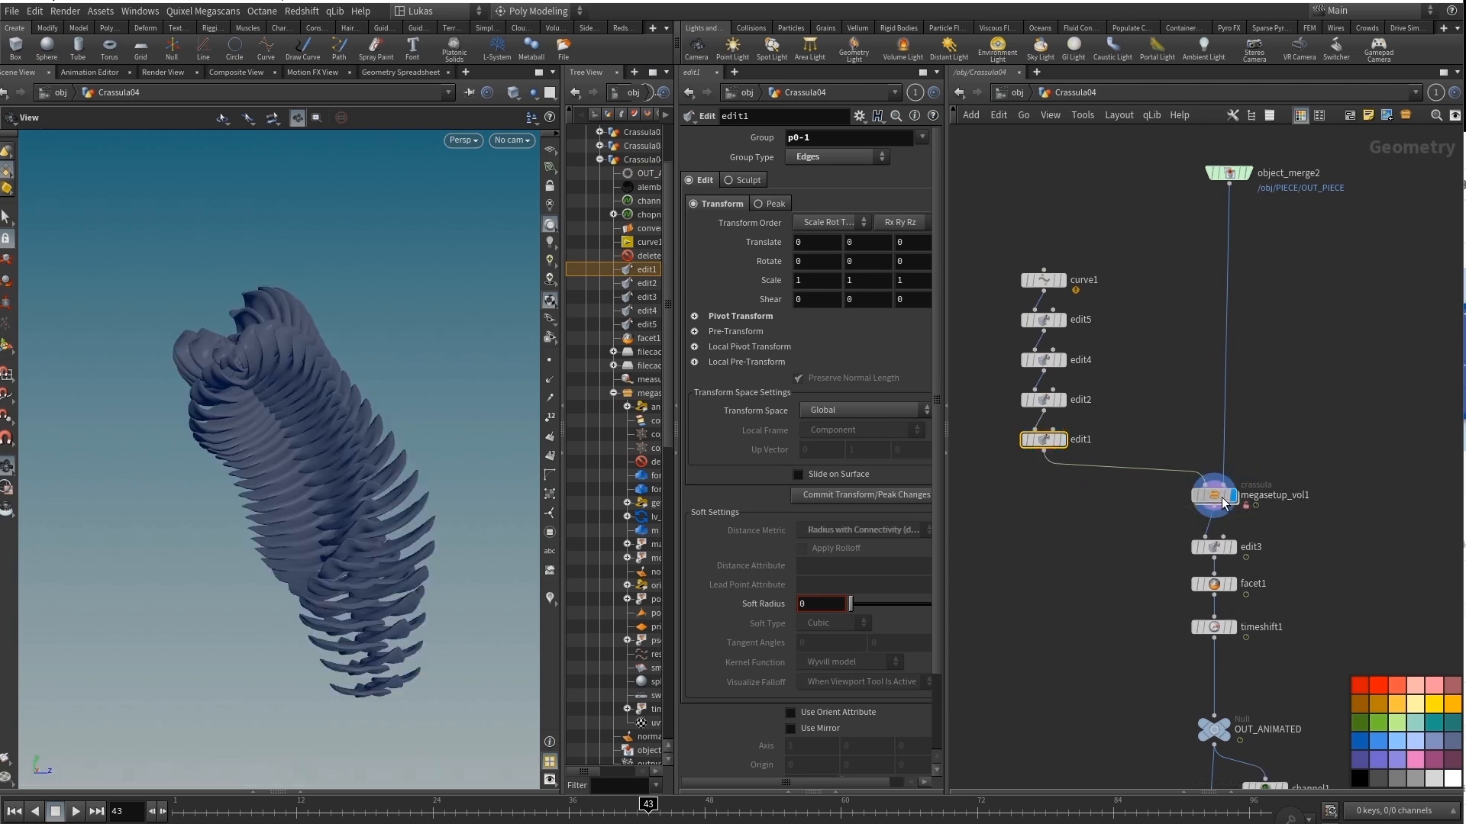
# Go inside megasetup_vol1 and display the copytopoints2 node that copies spheres onto the curve points.
pyautogui.doubleClick(1220, 501)
pyautogui.moveTo(1047, 284); pyautogui.dragTo(1088, 595, button='middle')
pyautogui.moveTo(1404, 331); pyautogui.dragTo(1260, 405, button='middle')
pyautogui.click(1236, 417)
pyautogui.click(1095, 532)
pyautogui.click(1081, 534)
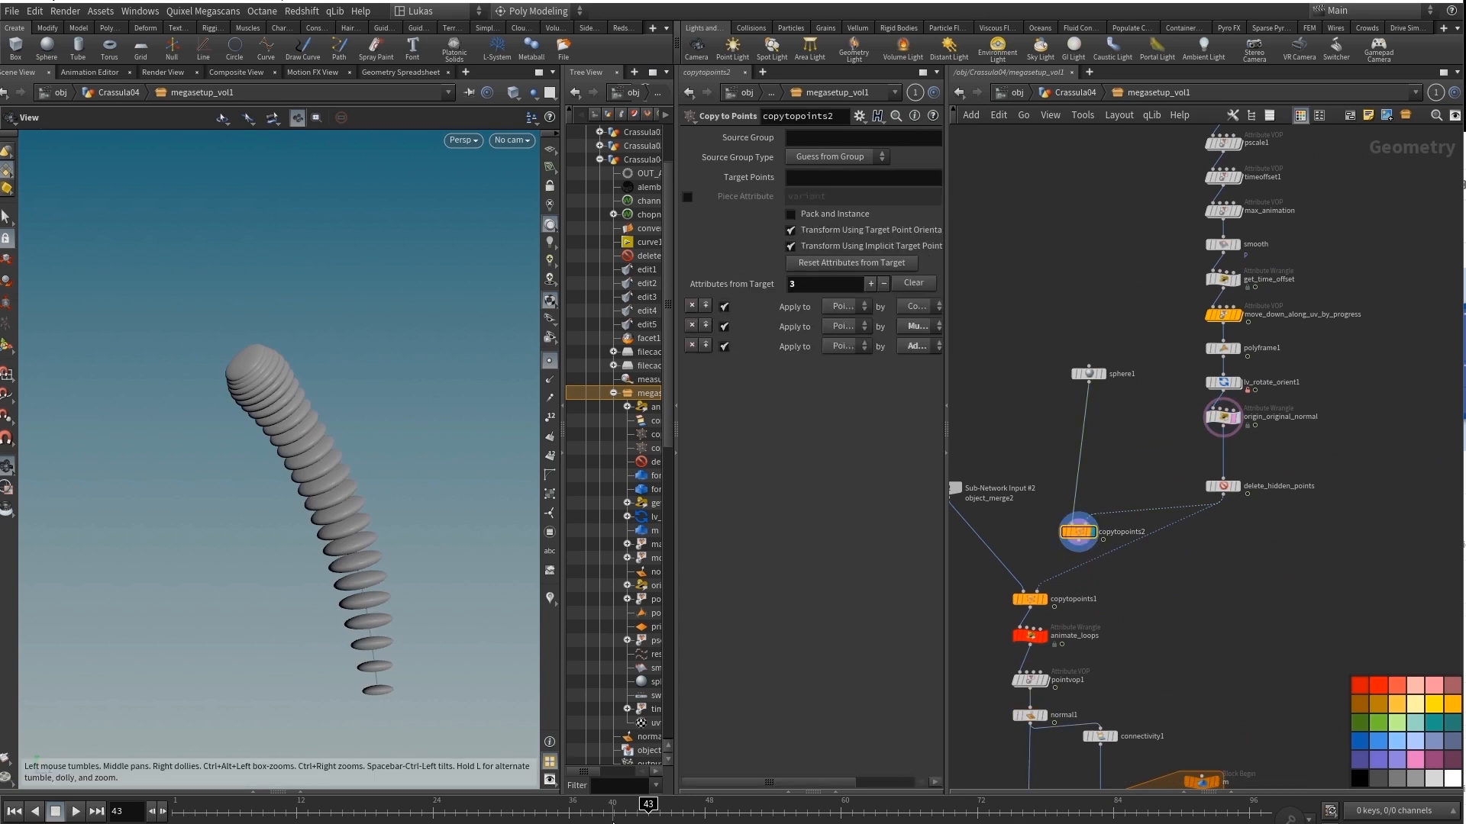
# Scrub the timeline to preview the growth of the copied spheres and of the switch1 geometry, ending at frame 39.
pyautogui.click(625, 812)
pyautogui.moveTo(578, 805); pyautogui.dragTo(546, 805)
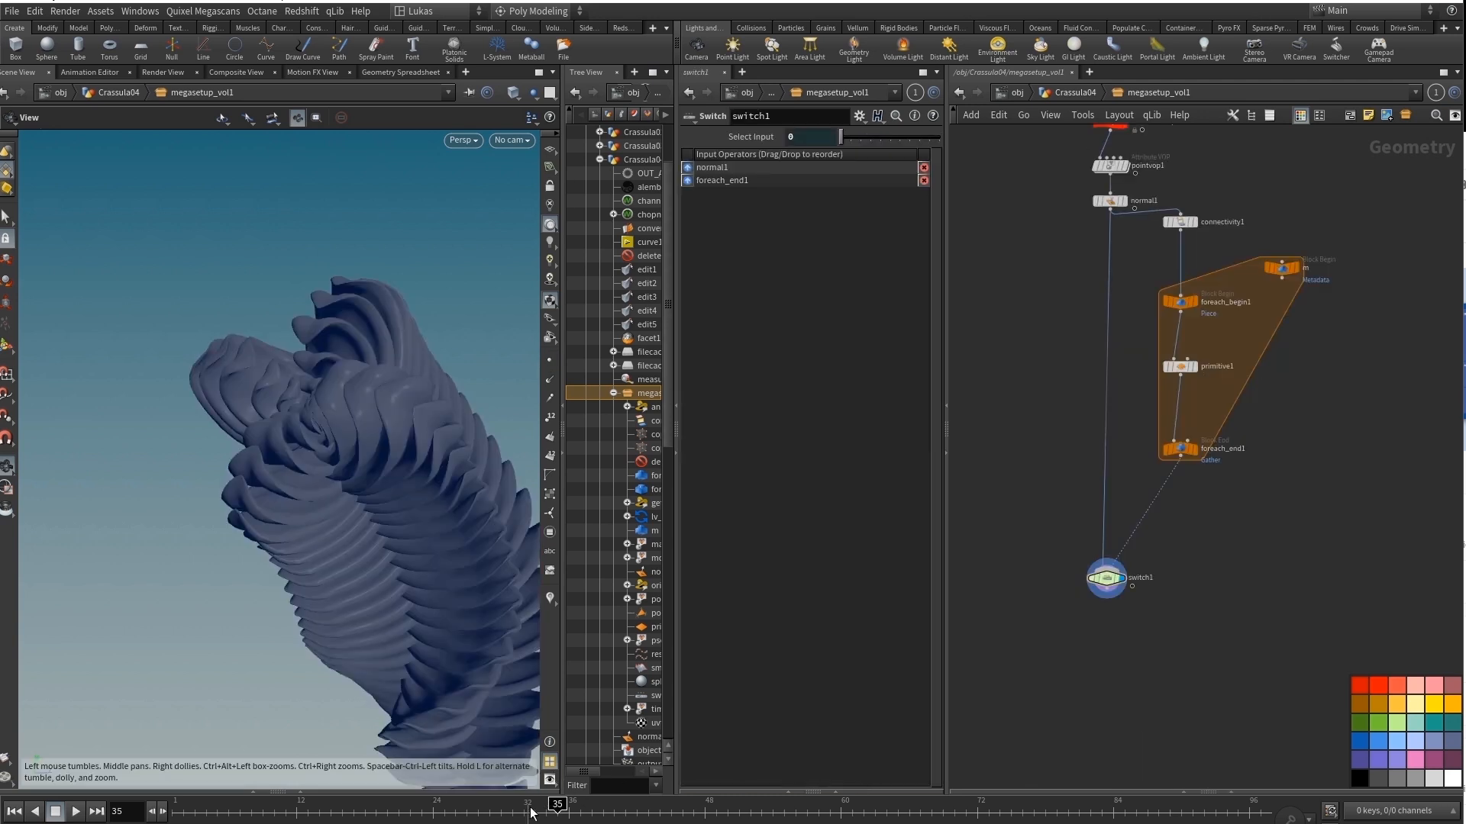
pyautogui.moveTo(531, 803); pyautogui.dragTo(580, 804)
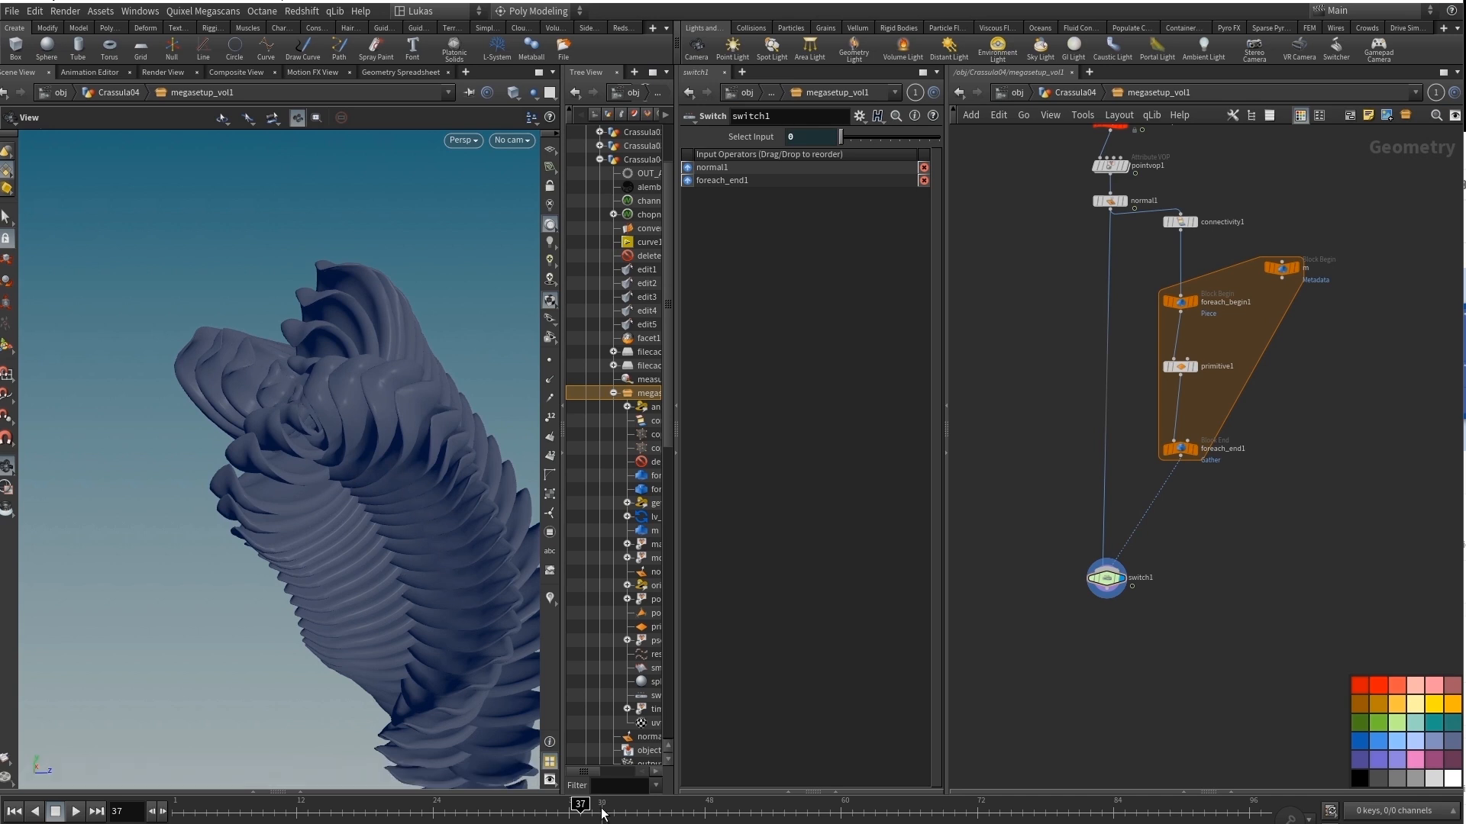
pyautogui.moveTo(584, 810)
pyautogui.mouseDown()
pyautogui.moveTo(504, 811)
pyautogui.moveTo(603, 817)
pyautogui.mouseUp()
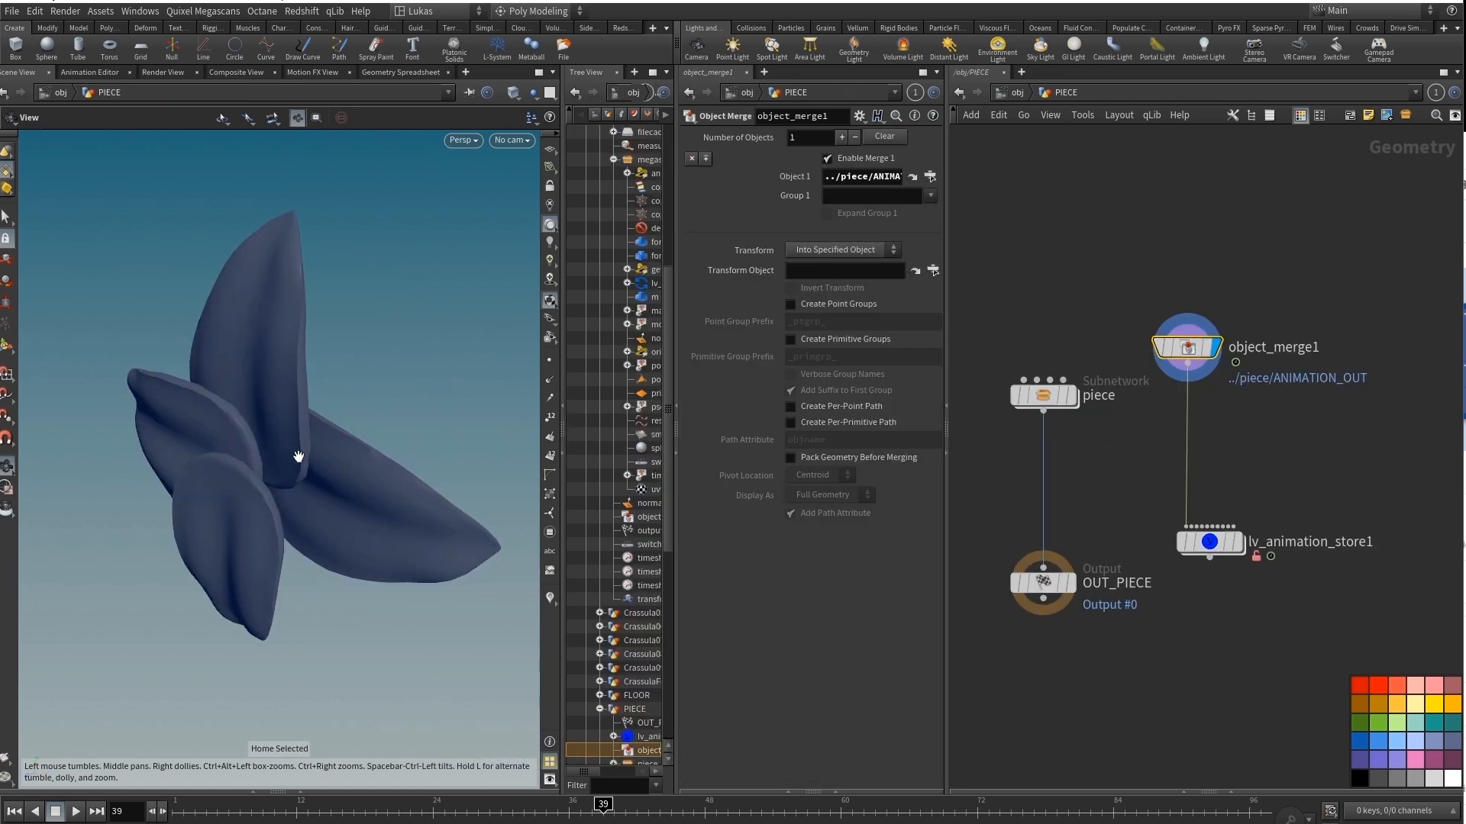
# Inspect the source petal geometry of object_merge1 in PIECE from several angles and scrub its animation to frame 25.
pyautogui.moveTo(301, 454); pyautogui.dragTo(52, 405)
pyautogui.press('g')
pyautogui.moveTo(310, 449); pyautogui.dragTo(183, 427)
pyautogui.moveTo(594, 814); pyautogui.dragTo(444, 807)
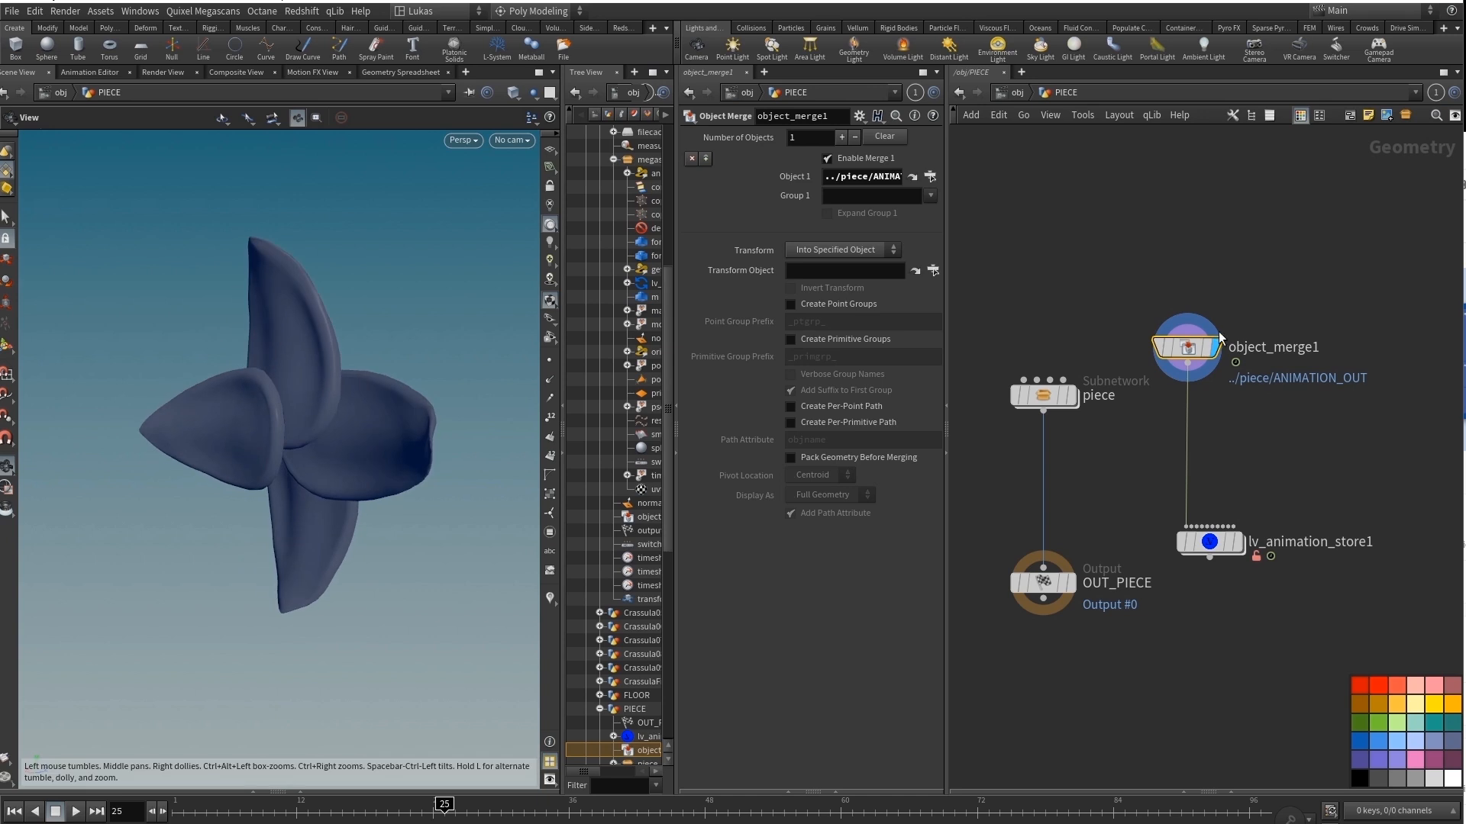
# Display lv_animation_store1 and scrub its Test Animation value to preview the reduced animation, returning it to 1.
pyautogui.click(1222, 542)
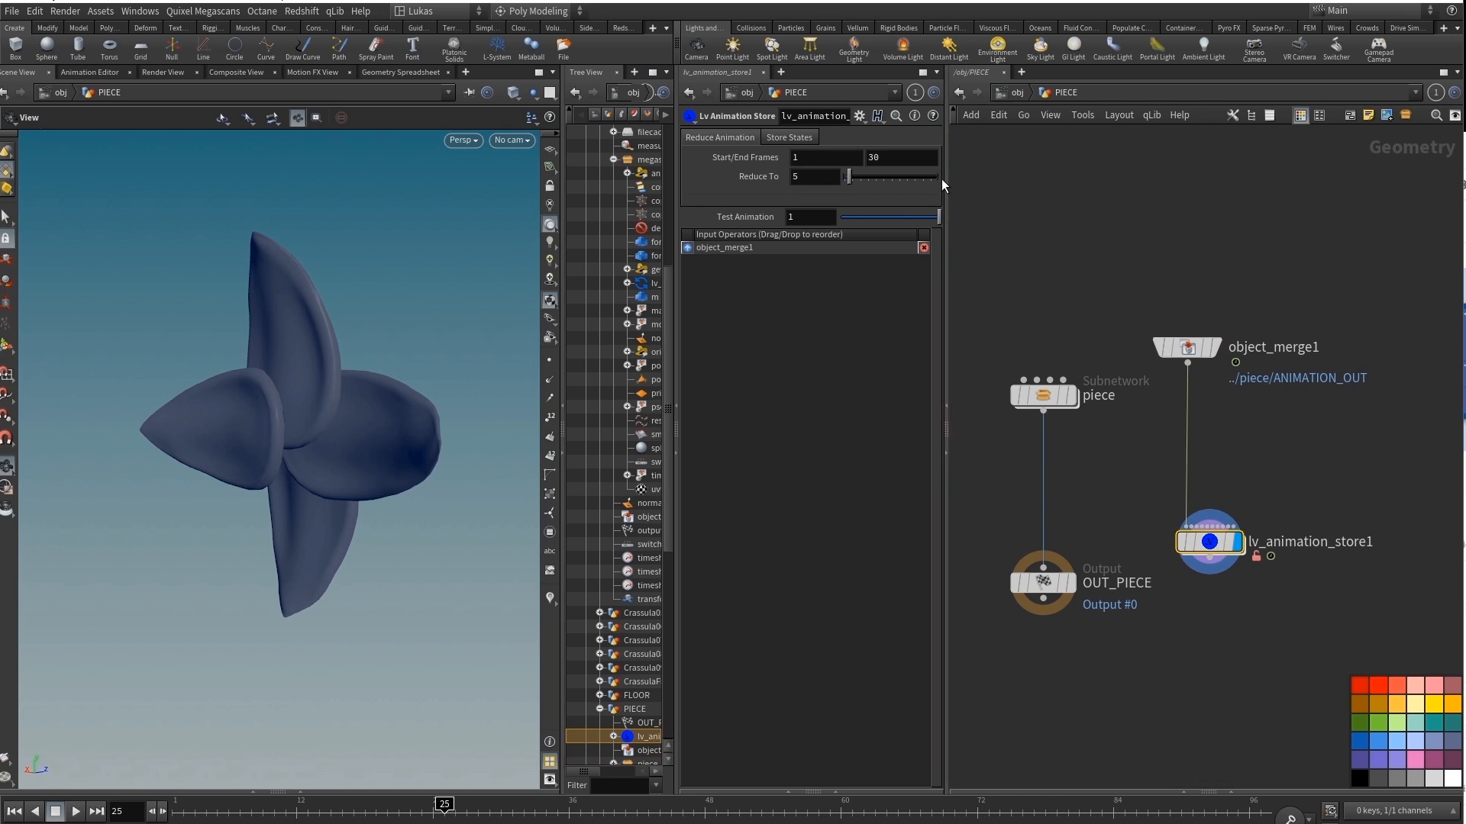
pyautogui.moveTo(948, 179); pyautogui.dragTo(978, 181)
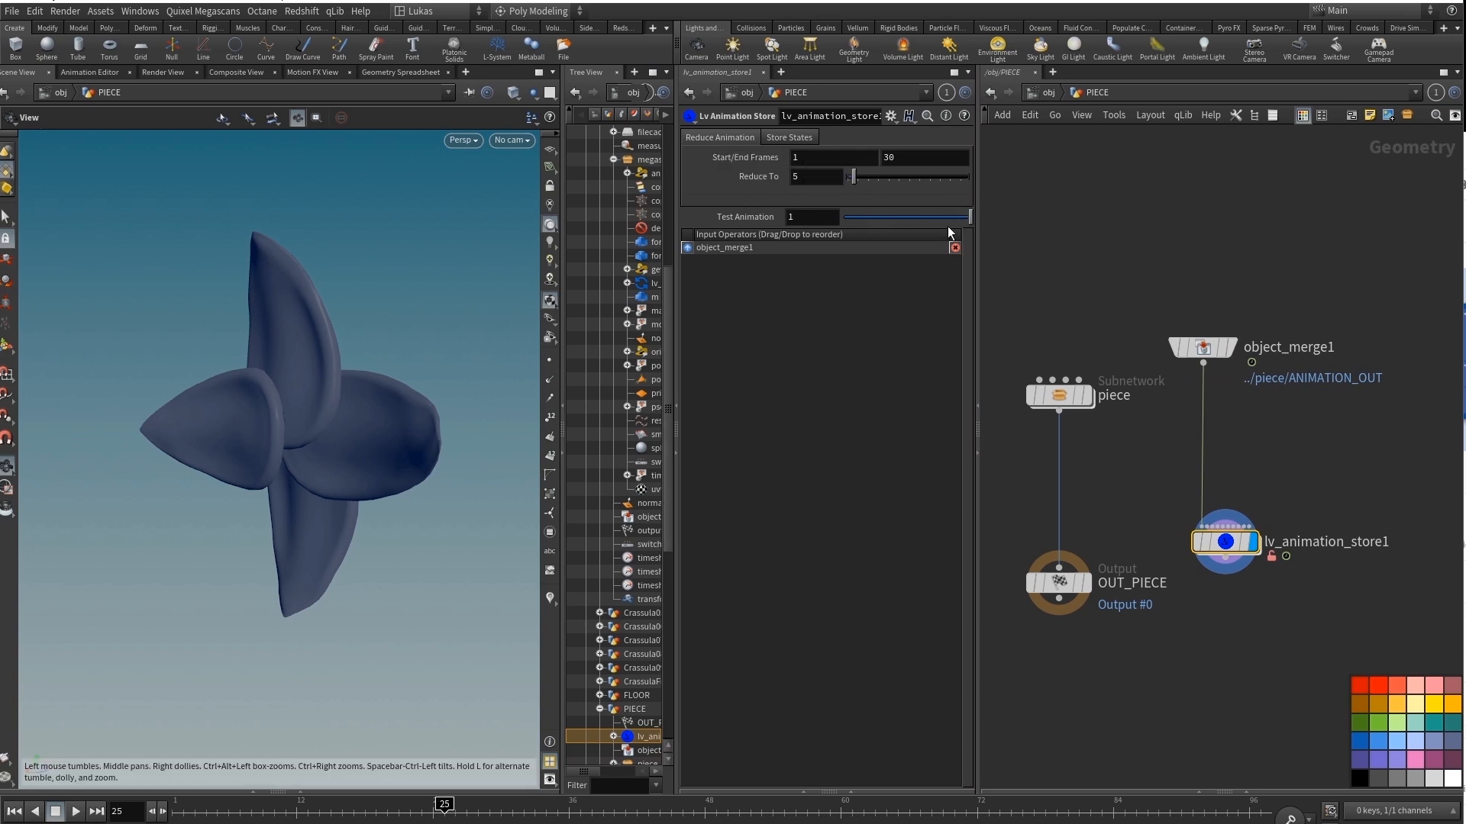
pyautogui.moveTo(959, 215)
pyautogui.mouseDown()
pyautogui.moveTo(832, 216)
pyautogui.moveTo(978, 217)
pyautogui.mouseUp()
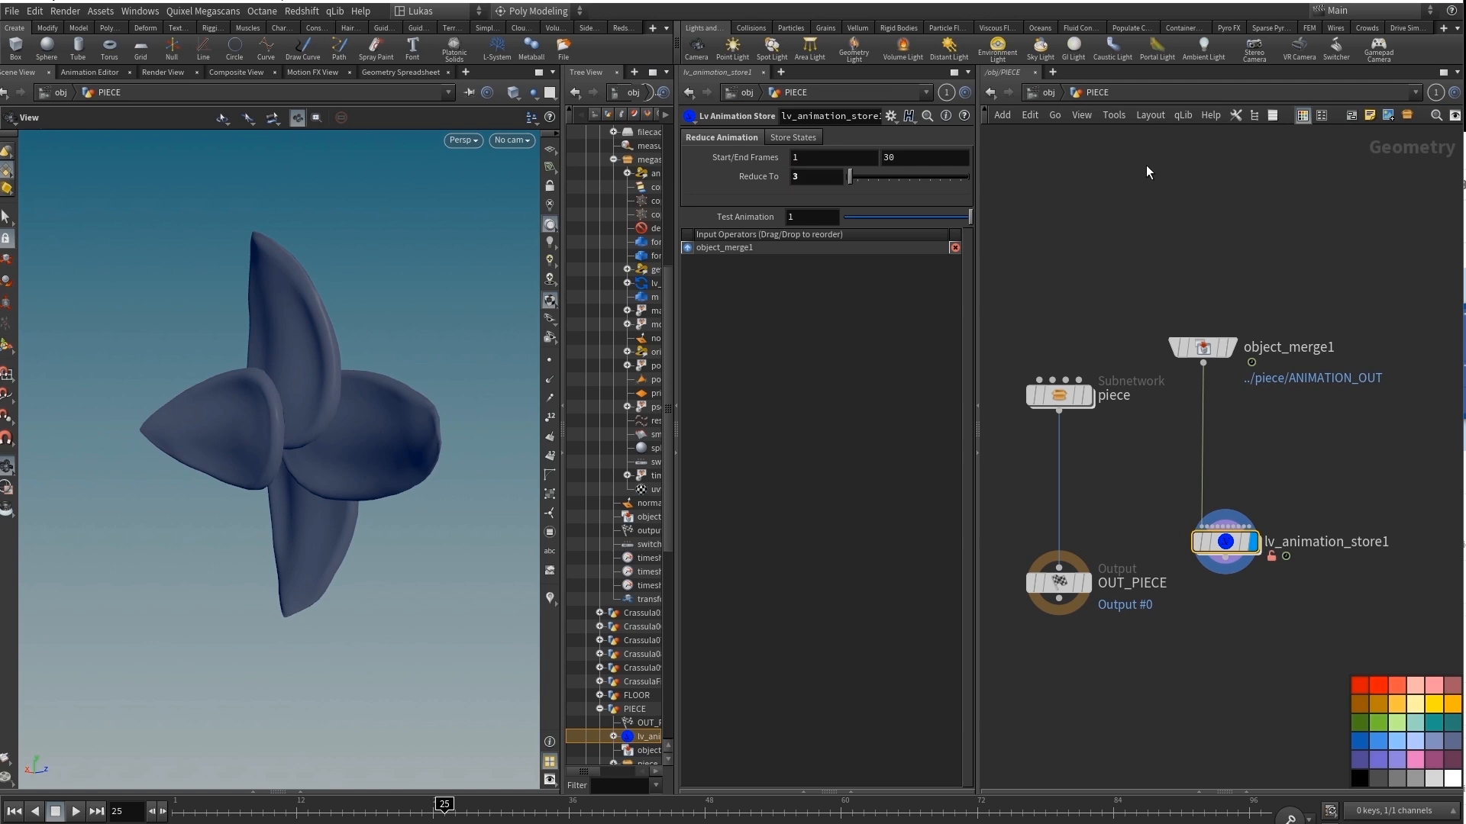
pyautogui.moveTo(958, 219); pyautogui.dragTo(1014, 233)
pyautogui.moveTo(956, 220); pyautogui.dragTo(992, 231)
# Go inside lv_animation_store1 and examine the Frame parameter of the timeshift3 node.
pyautogui.moveTo(1268, 577)
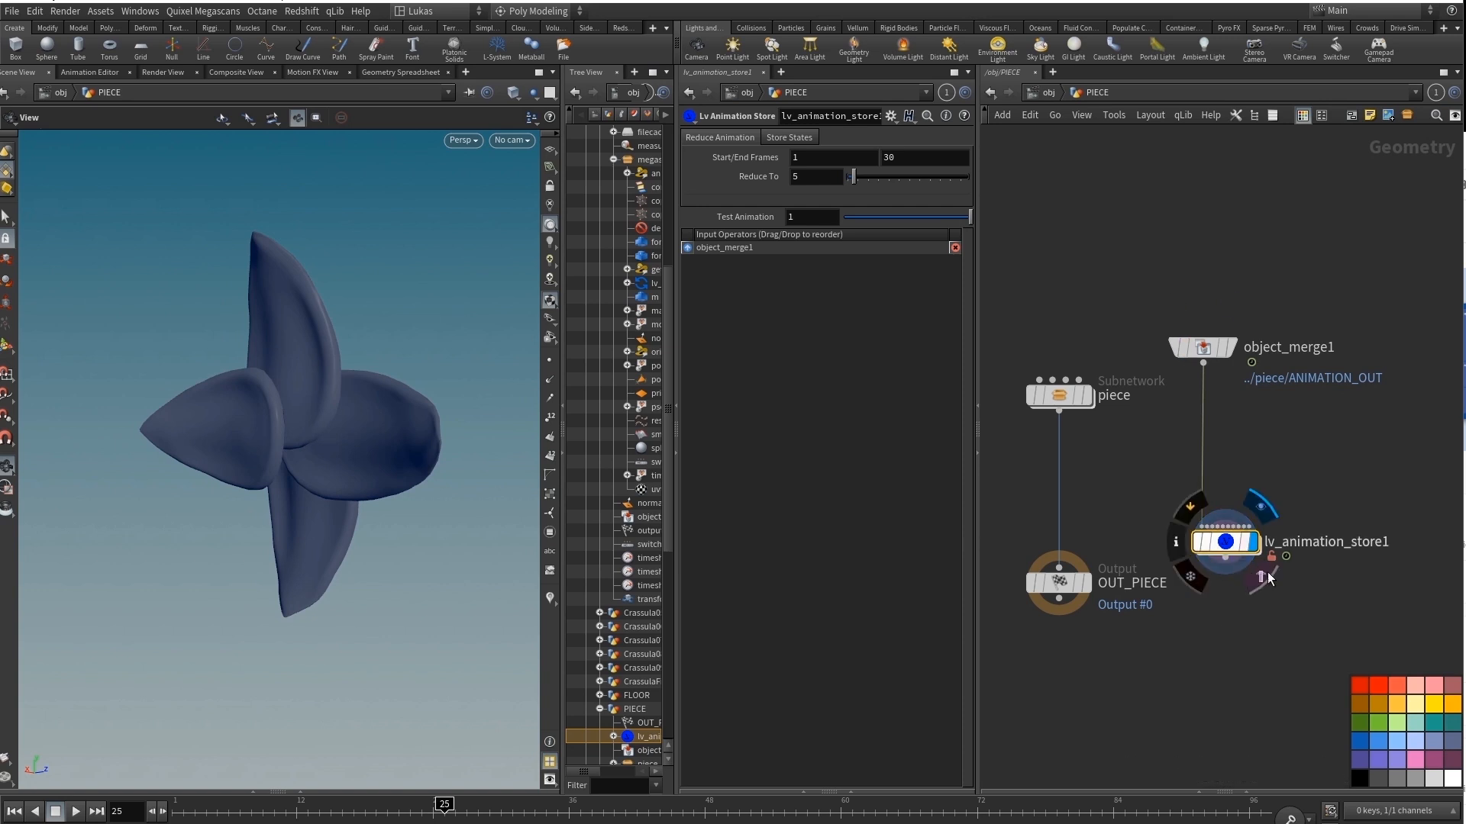
pyautogui.doubleClick(1227, 543)
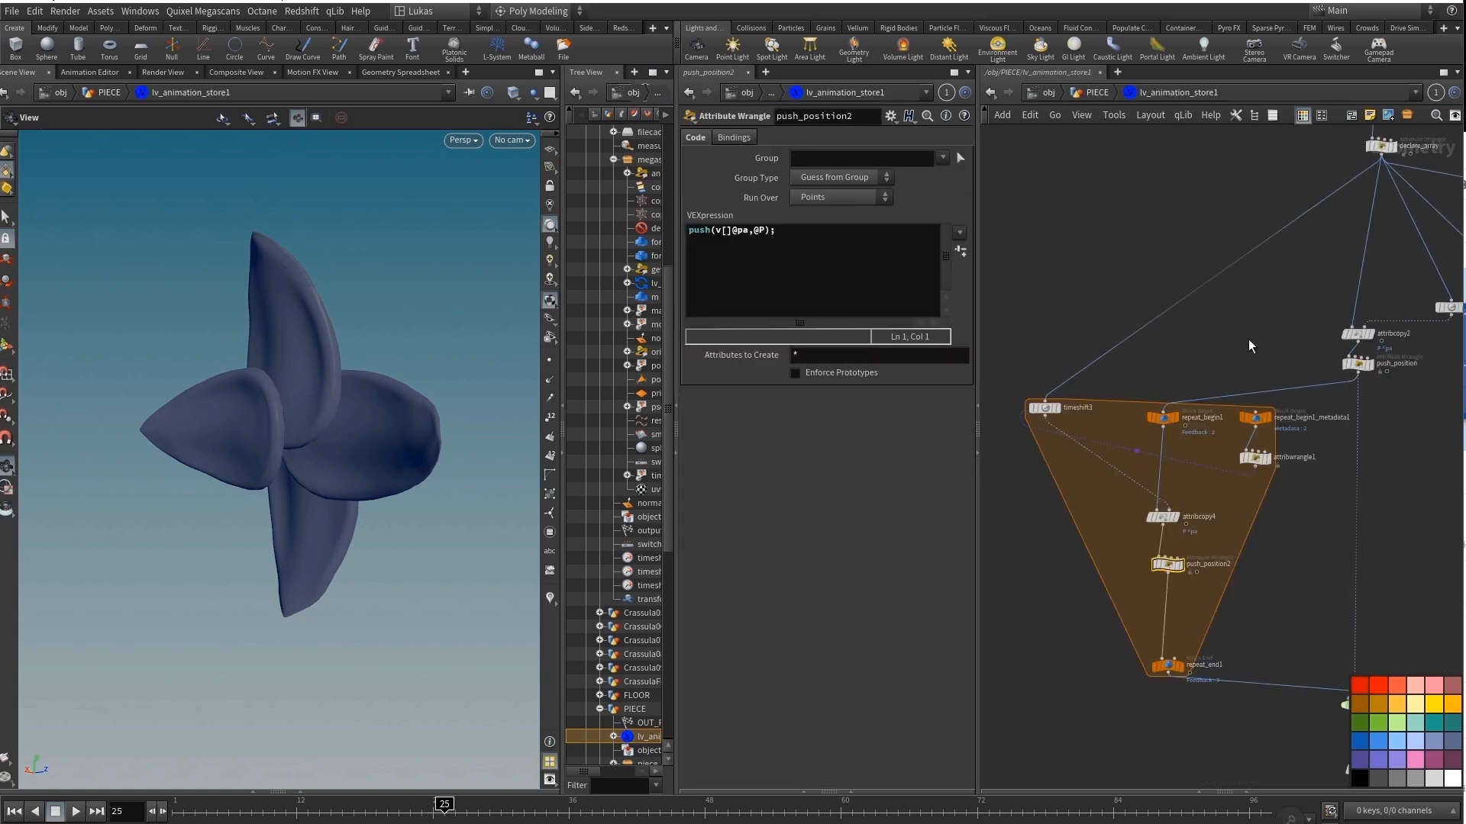
pyautogui.moveTo(1219, 348); pyautogui.dragTo(1212, 393, button='middle')
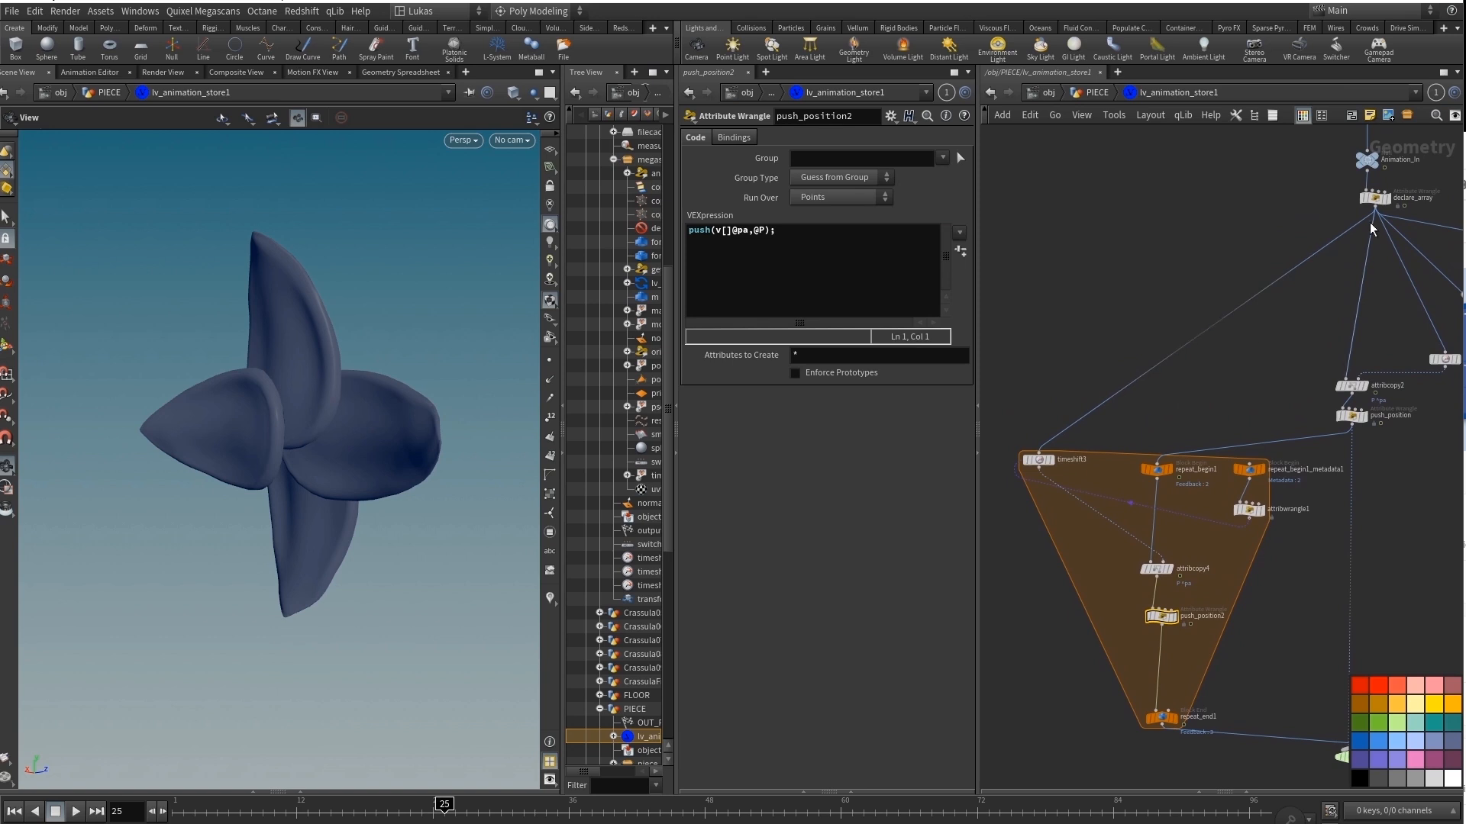
pyautogui.click(1037, 459)
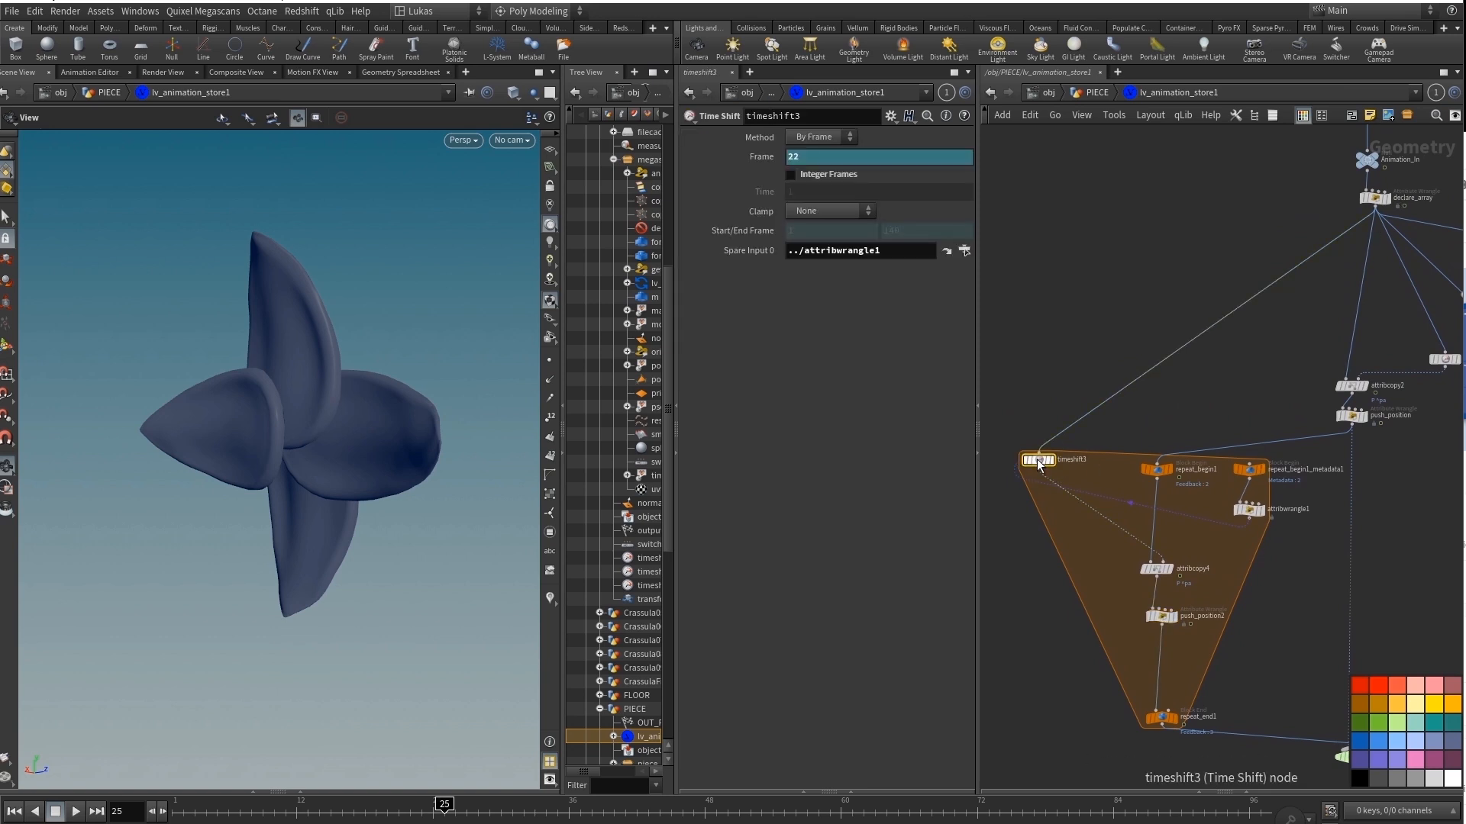
pyautogui.click(761, 156)
pyautogui.click(746, 159)
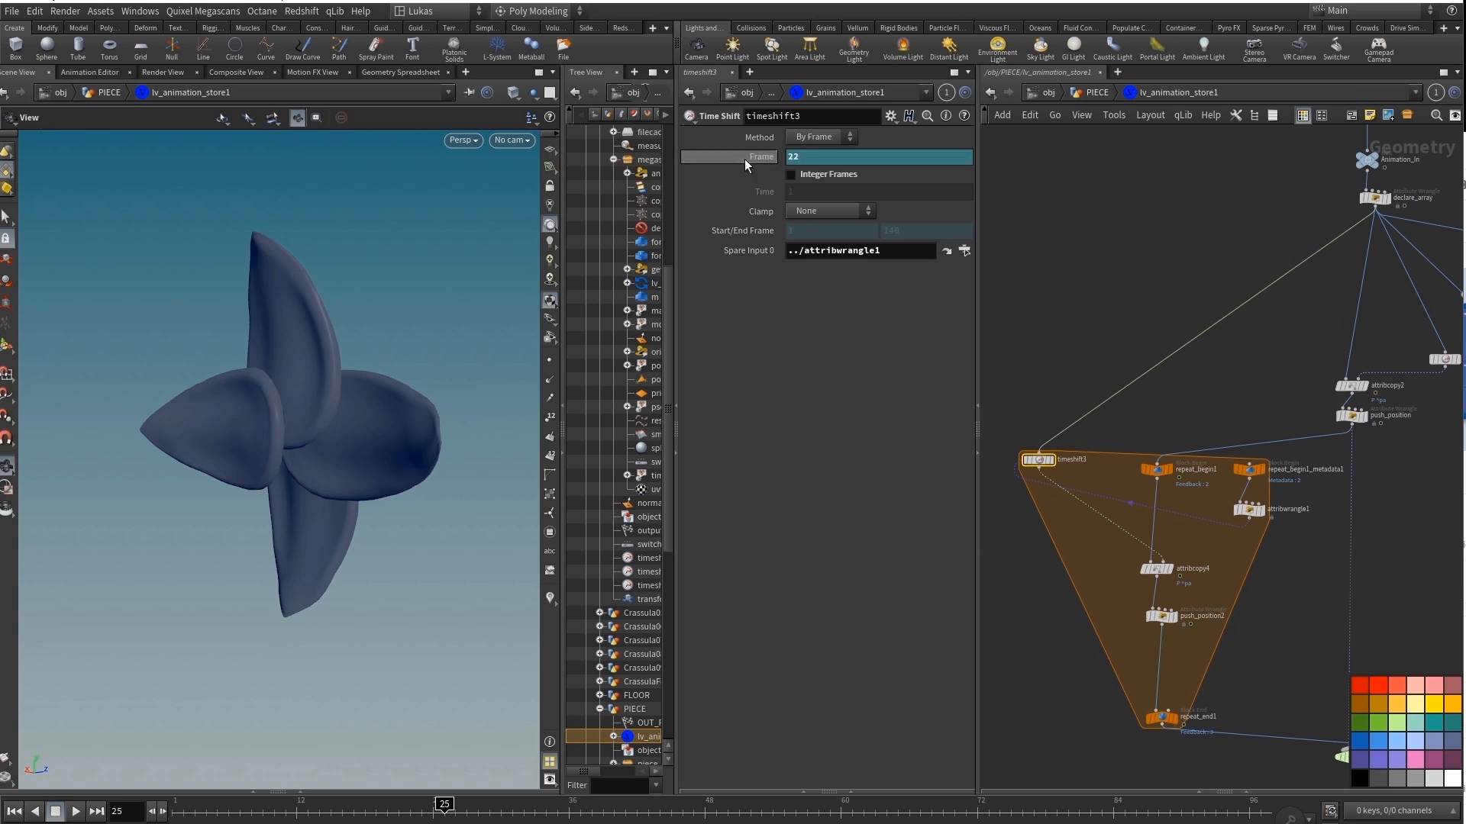
# Examine the push_position2 wrangle and its stored pa array values in the geometry spreadsheet.
pyautogui.click(1162, 618)
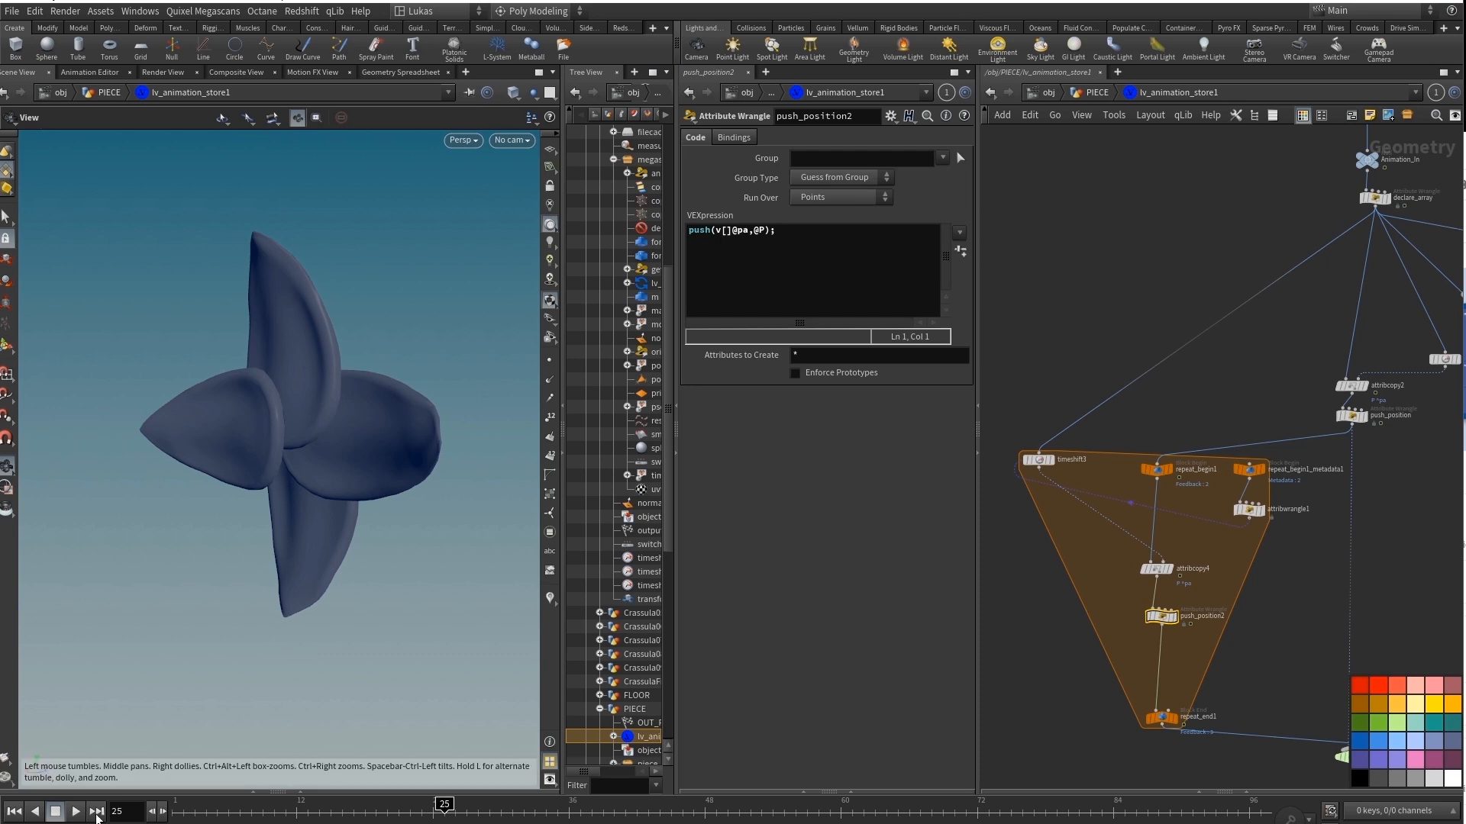
pyautogui.click(111, 792)
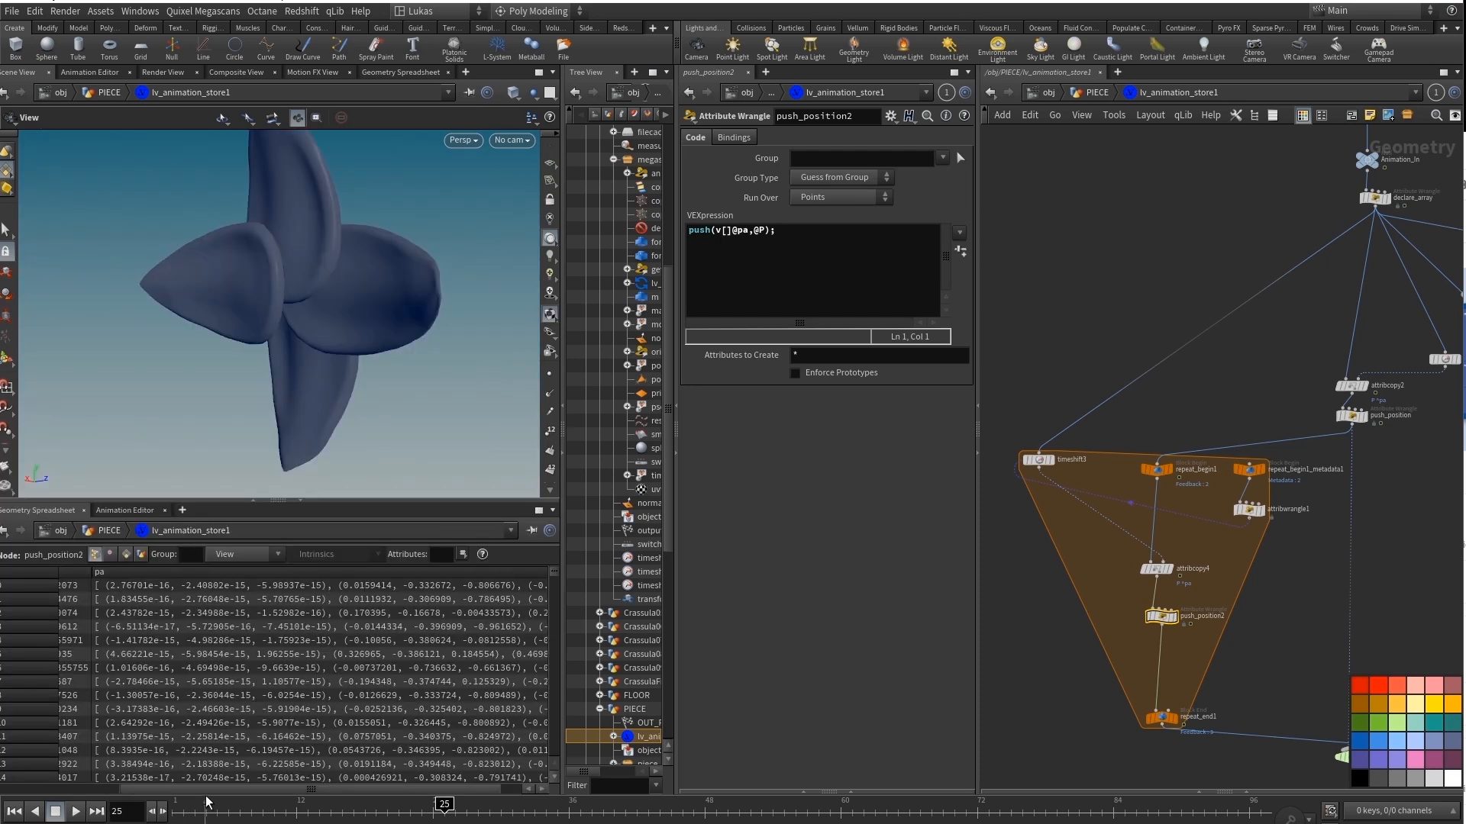
pyautogui.moveTo(208, 791); pyautogui.dragTo(275, 805)
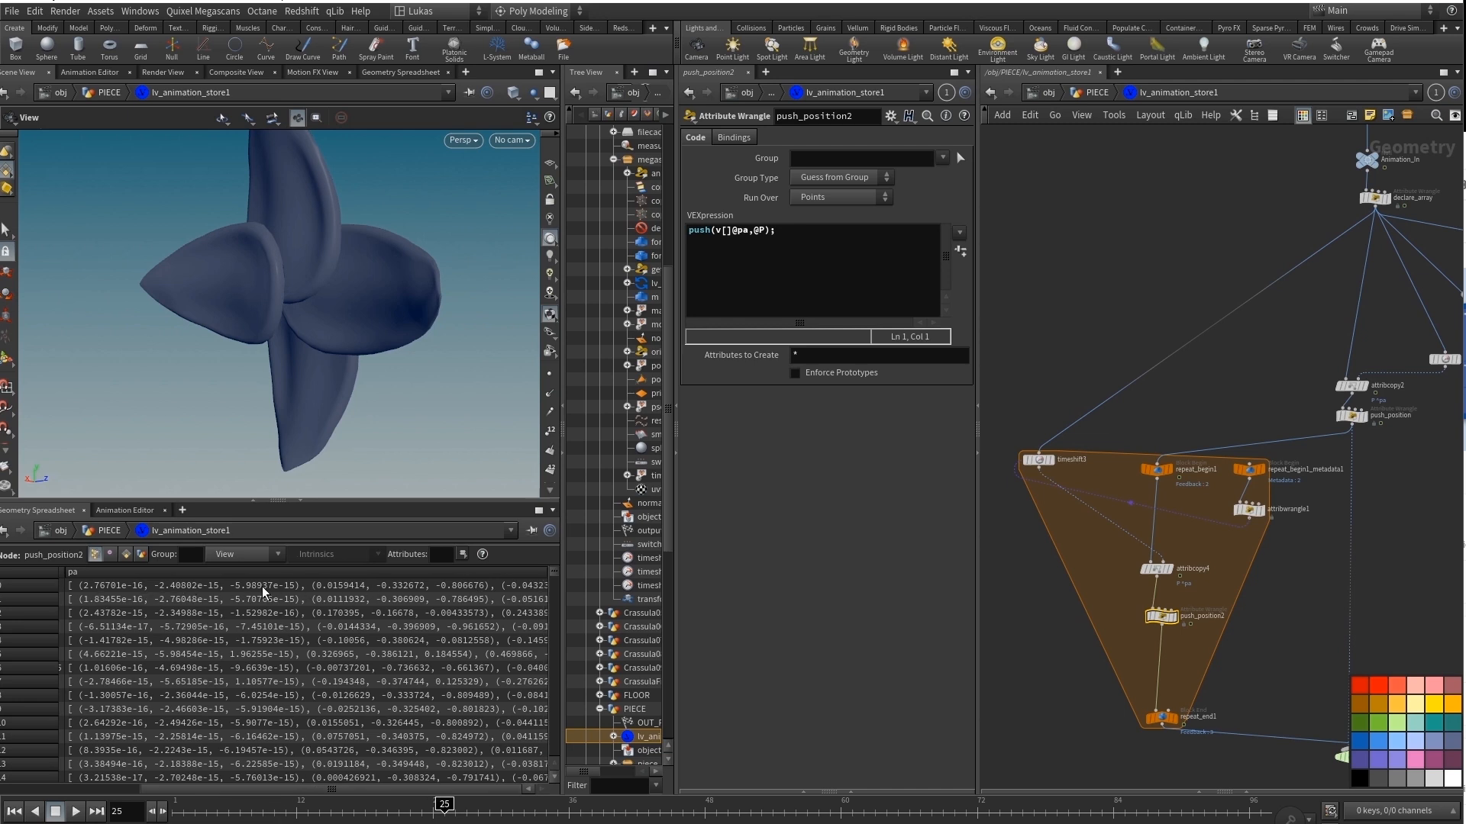
# Follow the network down past STUFF_STORED and examine the VEX code of the animate_drive1 wrangle.
pyautogui.moveTo(1267, 691); pyautogui.dragTo(1082, 506, button='middle')
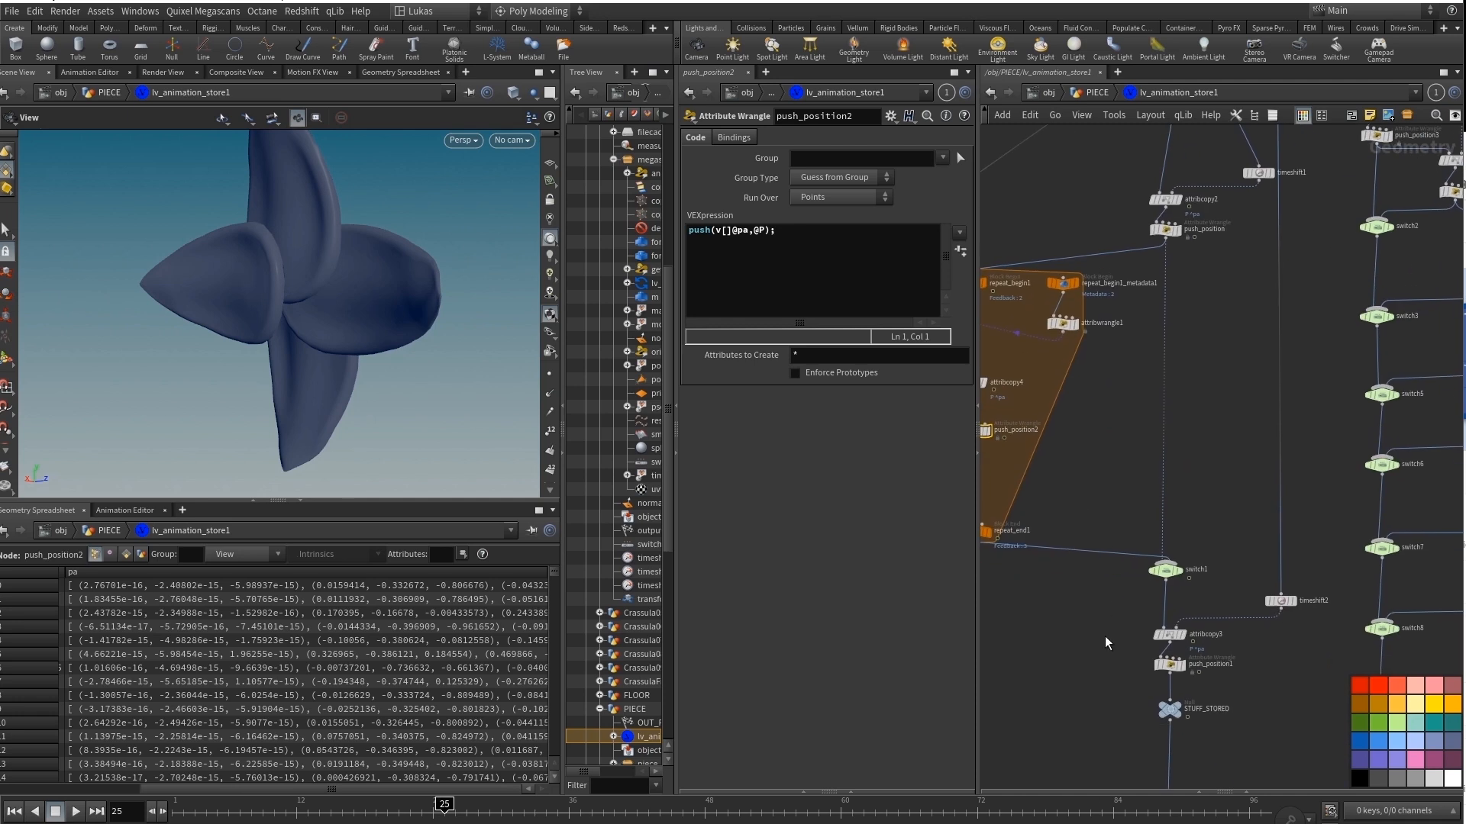
pyautogui.moveTo(1107, 641); pyautogui.dragTo(1062, 426, button='middle')
pyautogui.scroll(3, 1178, 511)
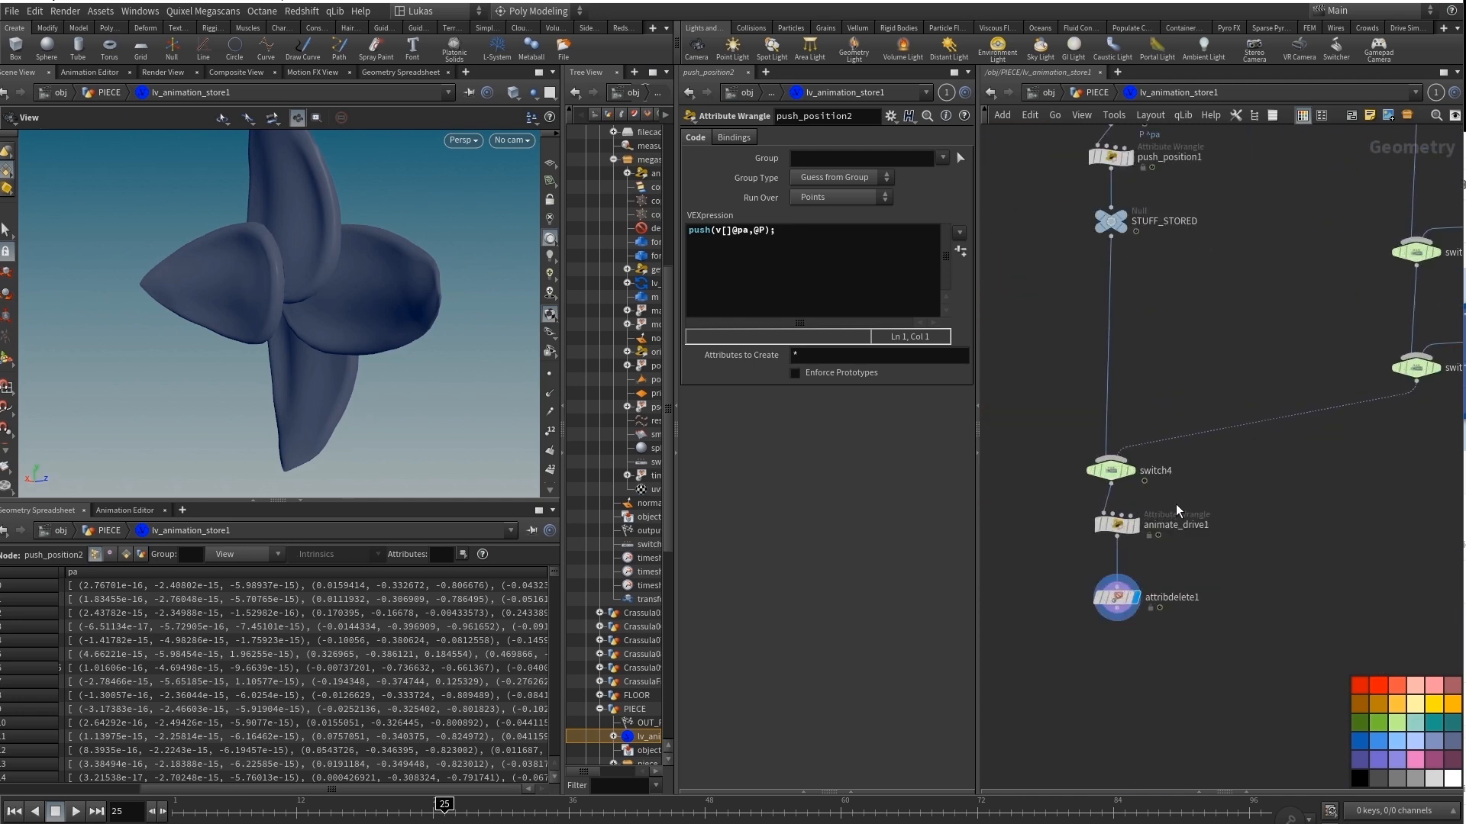
pyautogui.click(1116, 525)
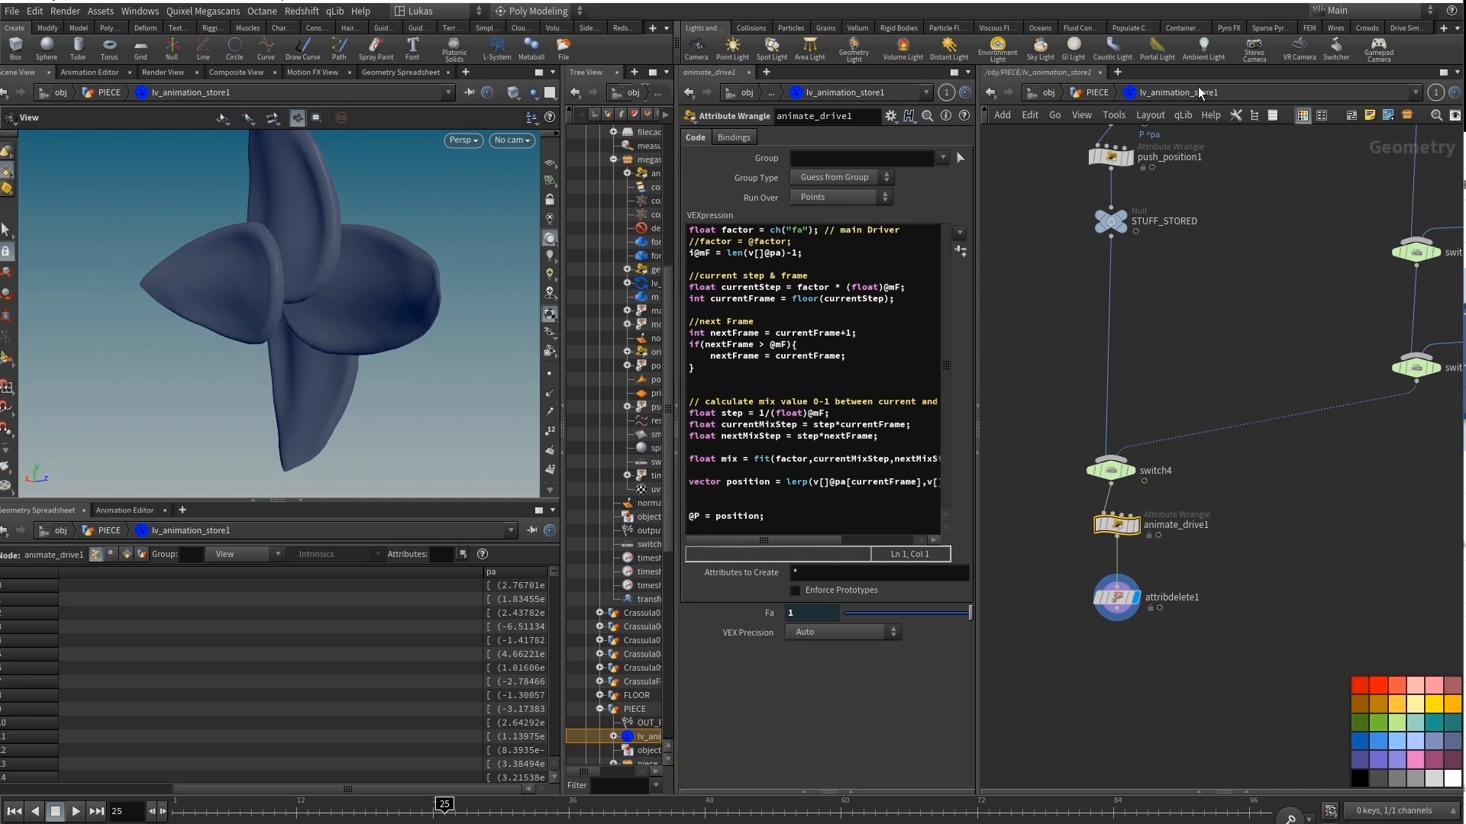
# Return to the PIECE network and preview the whole piece by scrubbing Test Animation on lv_animation_store1, restoring 1.
pyautogui.click(1094, 94)
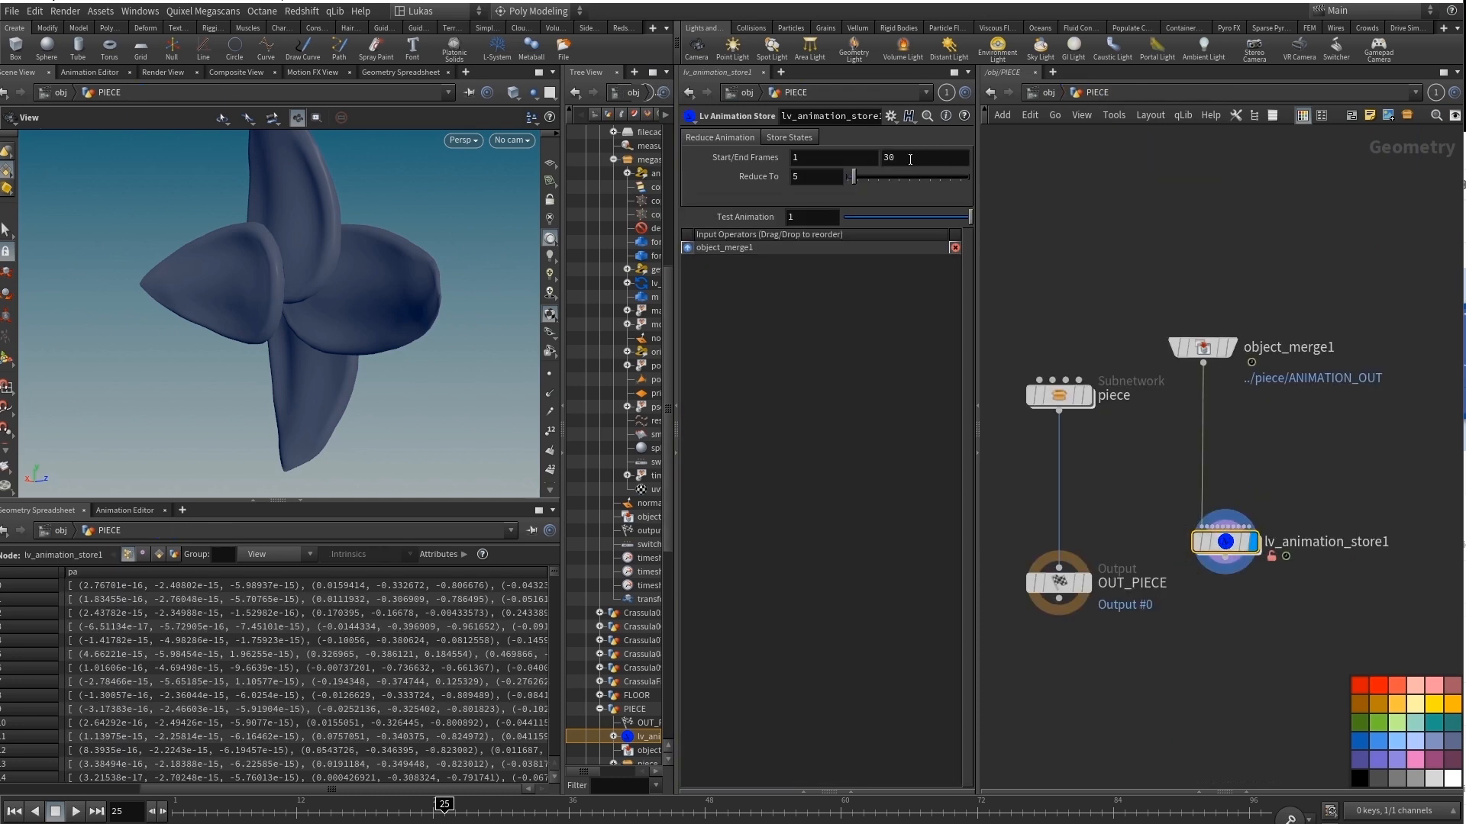
pyautogui.moveTo(954, 224); pyautogui.dragTo(999, 238)
pyautogui.moveTo(404, 313); pyautogui.dragTo(458, 470)
pyautogui.moveTo(306, 390); pyautogui.dragTo(343, 282)
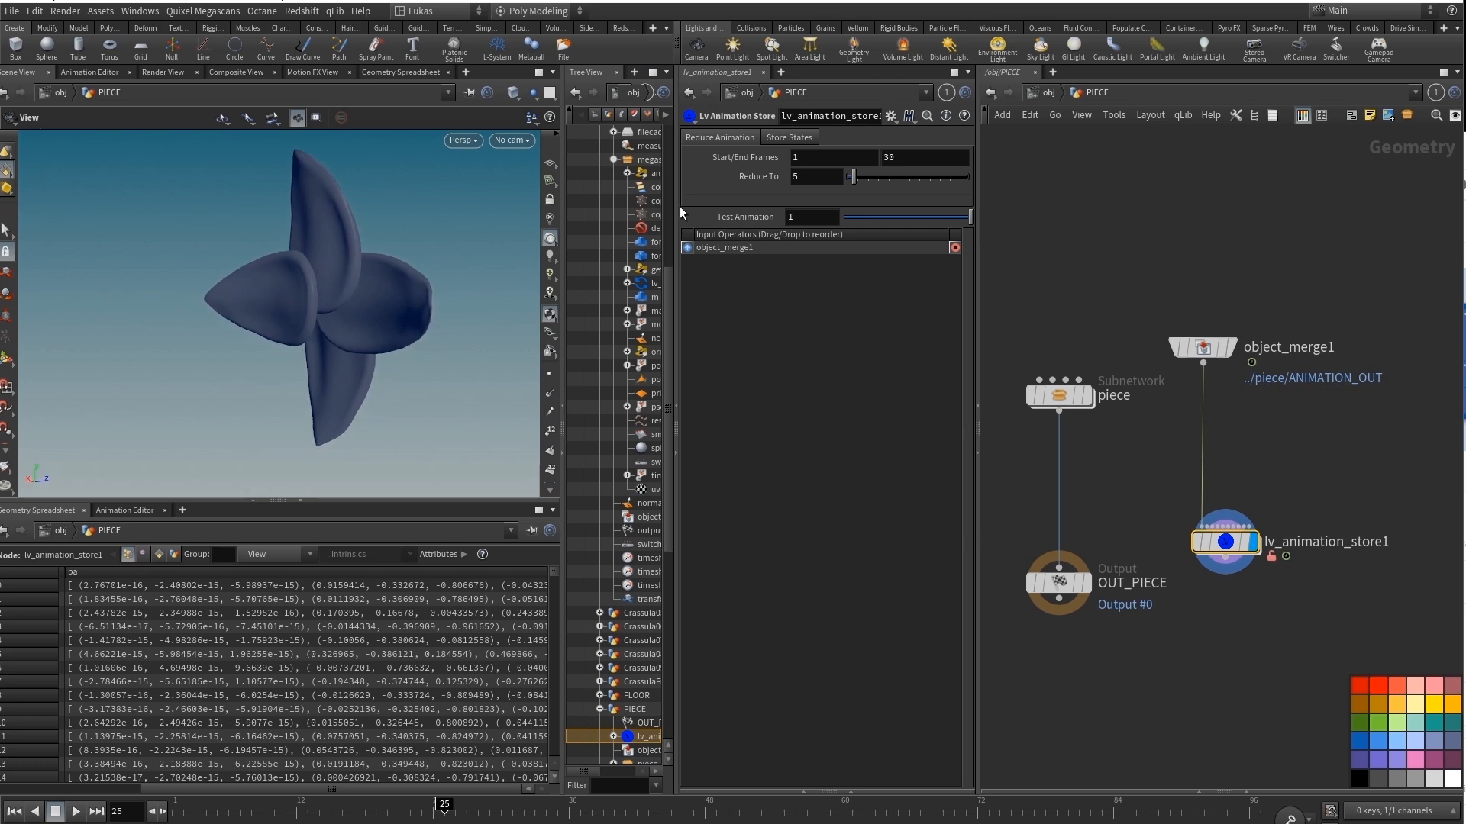
pyautogui.moveTo(954, 223); pyautogui.dragTo(1002, 238)
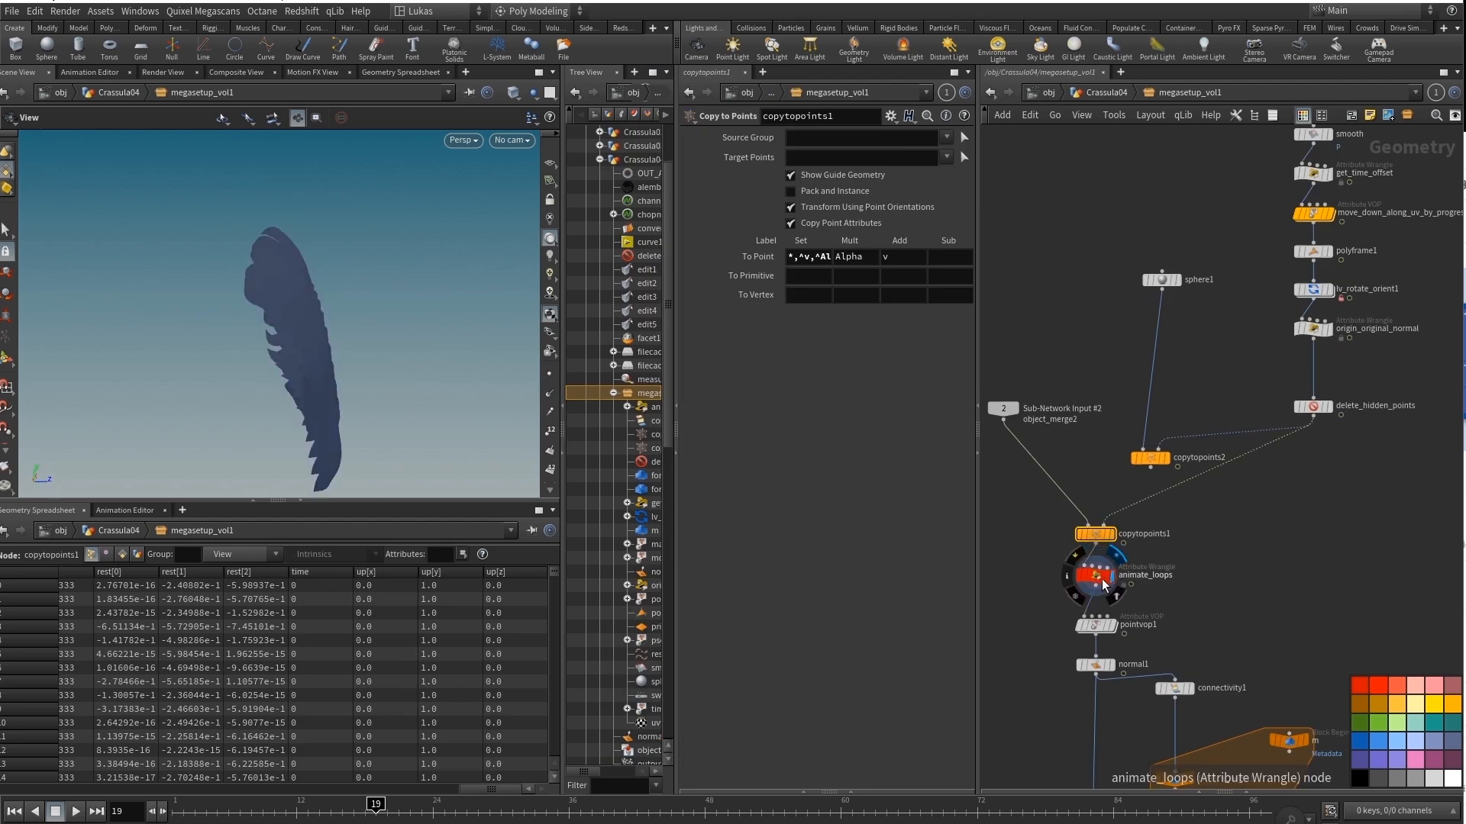
# Display the animate_loops wrangle inside megasetup_vol1 and scrub the timeline to preview its animation, ending at frame 29.
pyautogui.click(1096, 584)
pyautogui.moveTo(397, 364); pyautogui.dragTo(349, 366)
pyautogui.moveTo(348, 813); pyautogui.dragTo(580, 811)
pyautogui.moveTo(329, 269); pyautogui.dragTo(213, 280)
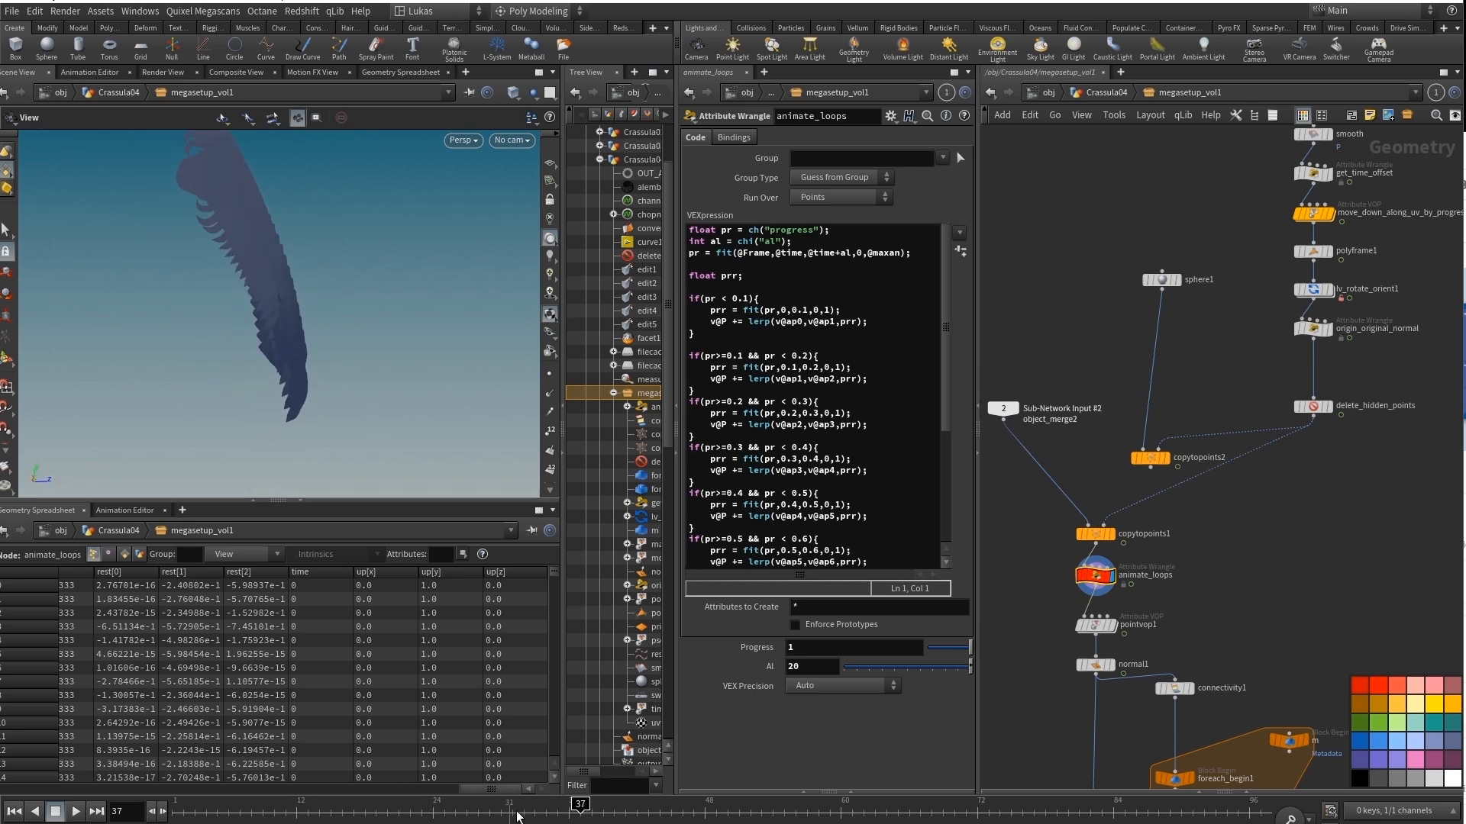
pyautogui.moveTo(513, 814)
pyautogui.mouseDown()
pyautogui.moveTo(171, 811)
pyautogui.moveTo(489, 810)
pyautogui.mouseUp()
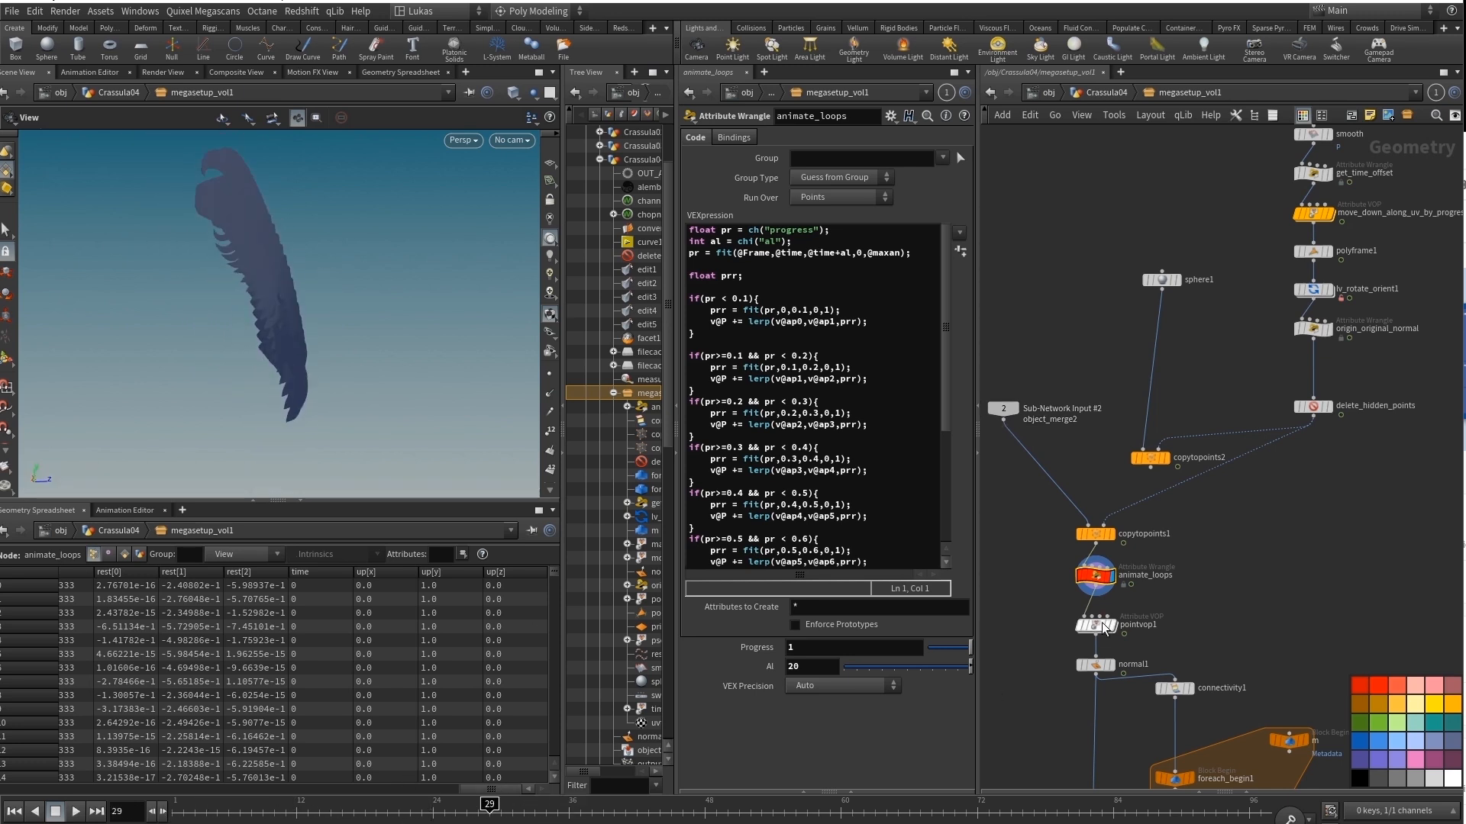
# Display normal1, examine the rotation and transform nodes inside pointvop1, and return to the megasetup_vol1 network.
pyautogui.click(1117, 636)
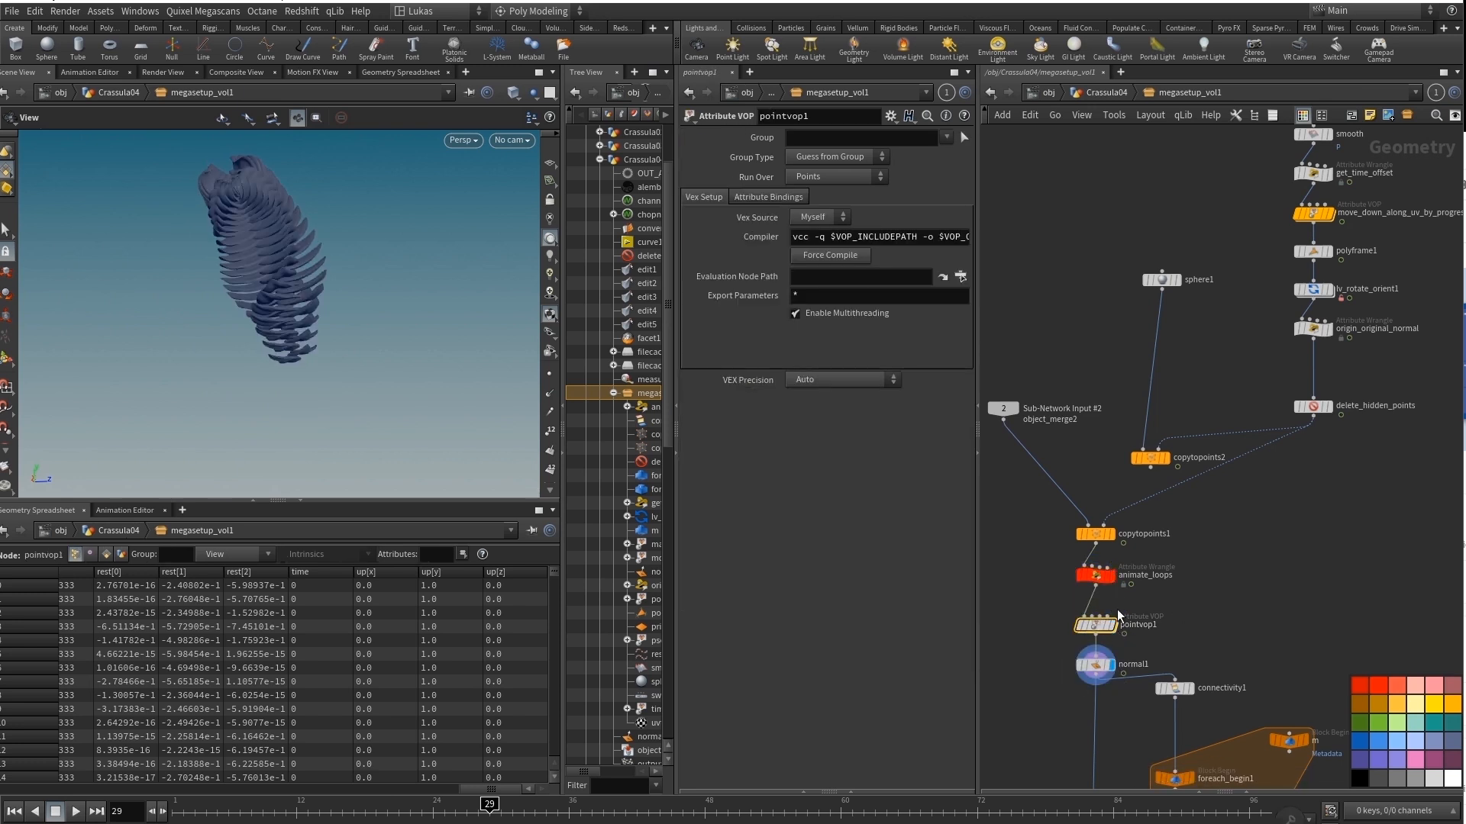
pyautogui.doubleClick(1096, 626)
pyautogui.scroll(5, 1137, 430)
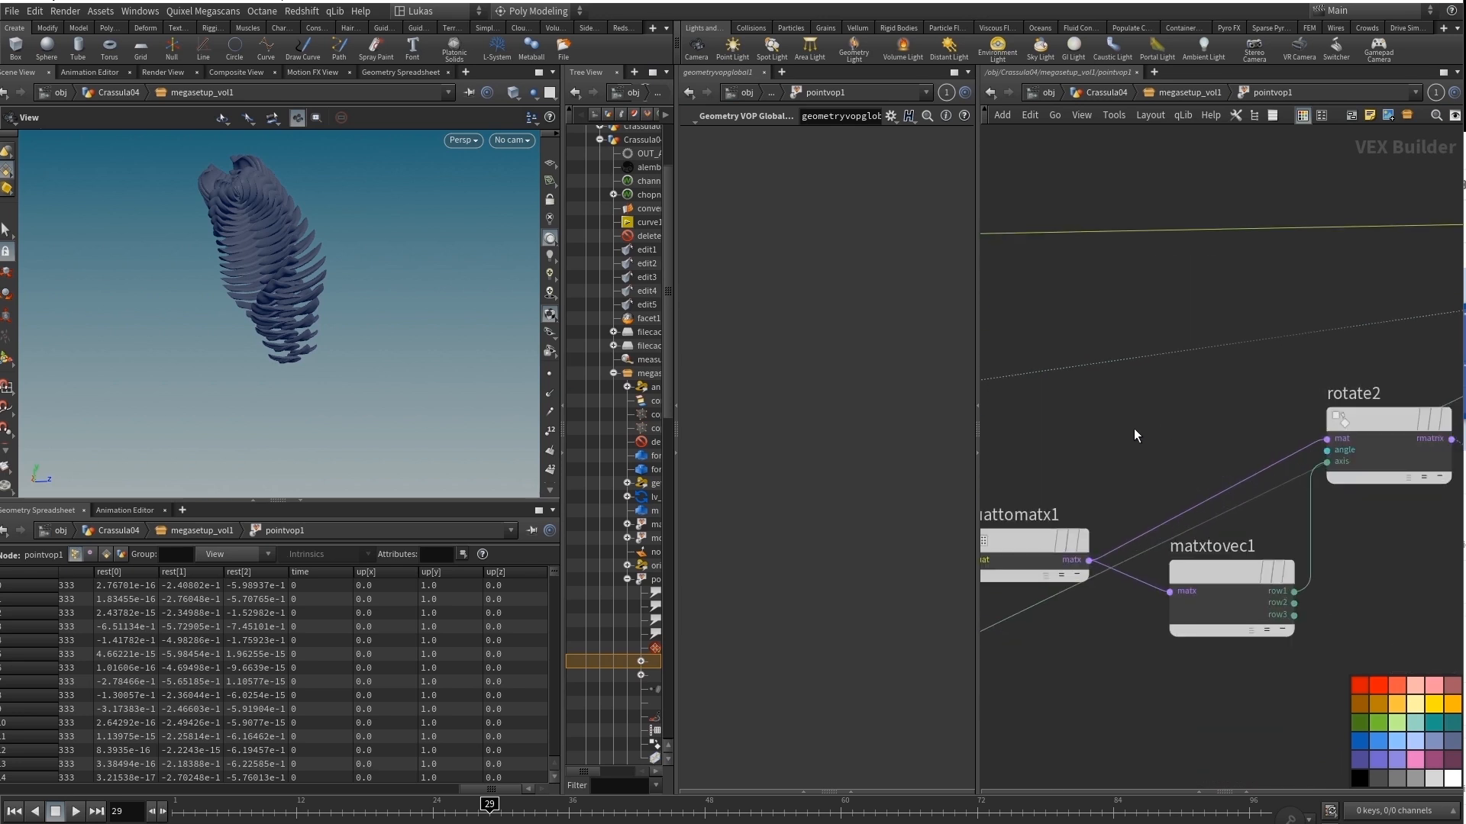
pyautogui.moveTo(1413, 298); pyautogui.dragTo(825, 508, button='middle')
pyautogui.scroll(-6, 1174, 406)
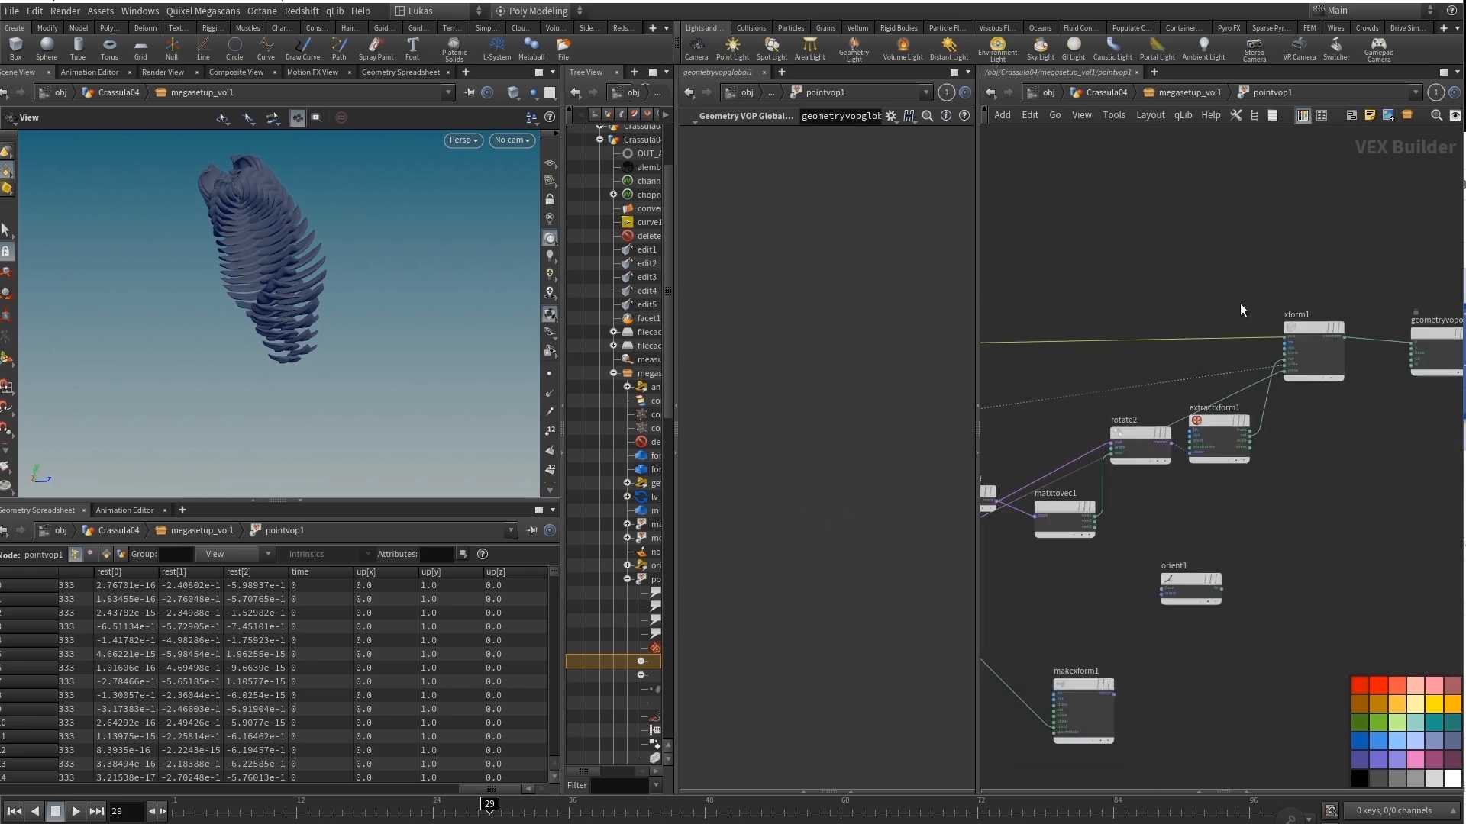
pyautogui.moveTo(1210, 288); pyautogui.dragTo(1335, 267, button='middle')
pyautogui.press('u')
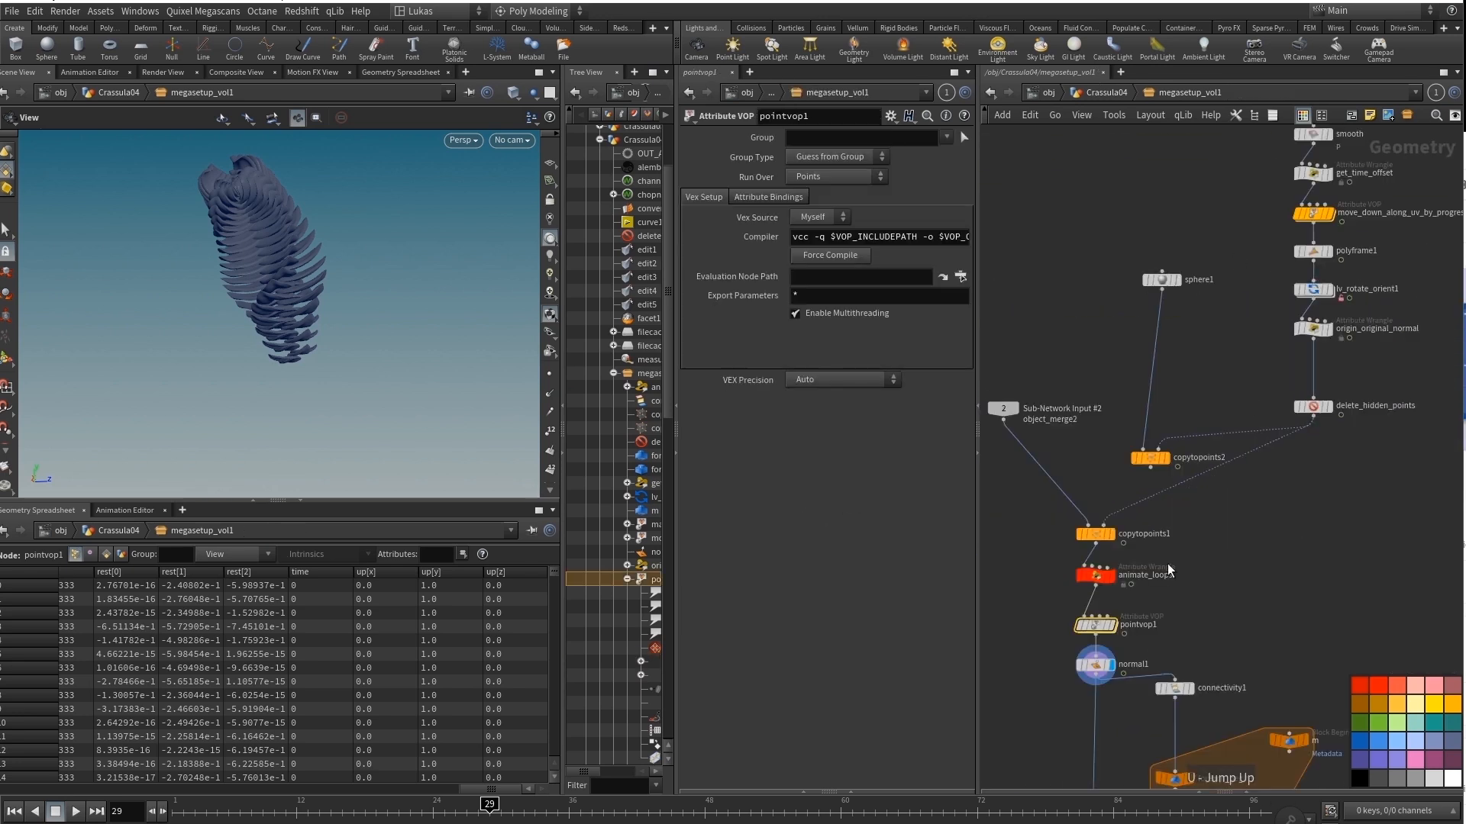
# Select normal1, scrub the timeline to frame 50 to preview the oriented petals, and return to the Crassula04 network.
pyautogui.click(1101, 660)
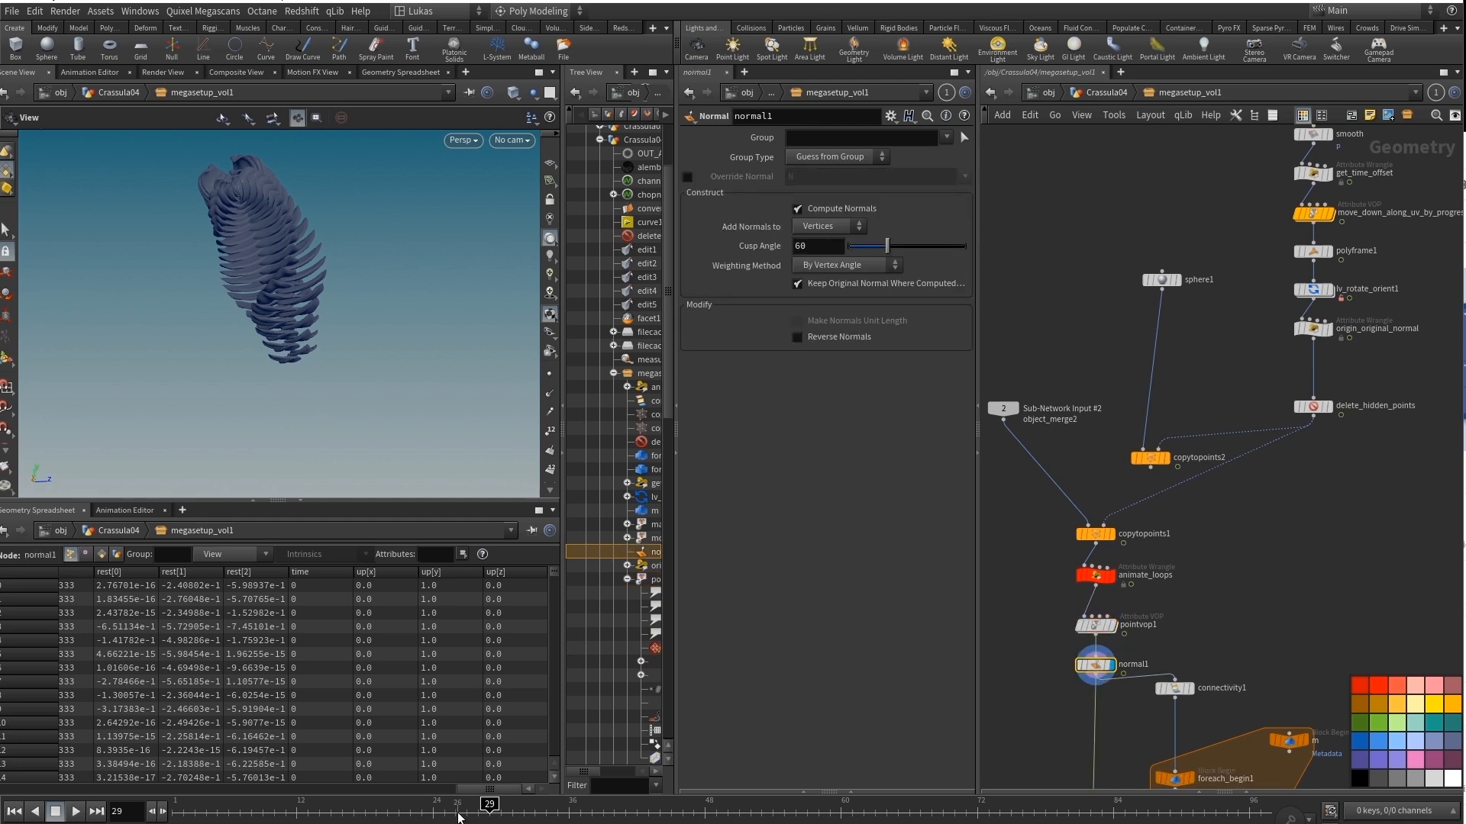
pyautogui.moveTo(460, 818); pyautogui.dragTo(660, 818)
pyautogui.press('u')
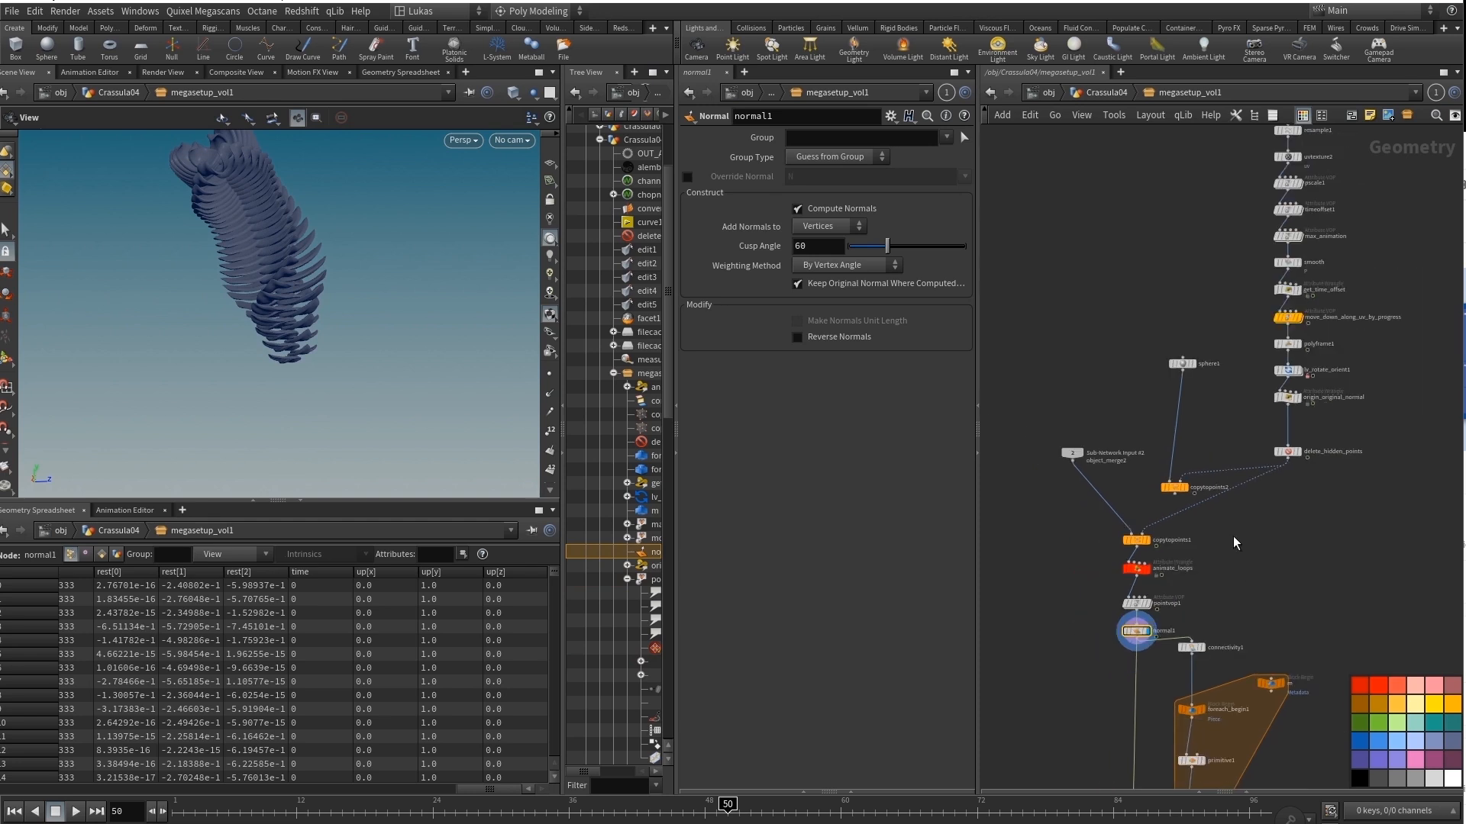
# Examine the jiggle1 settings inside chopnet1, return to Crassula04, and scrub the timeline to frame 63 to preview the cached animation.
pyautogui.doubleClick(1386, 506)
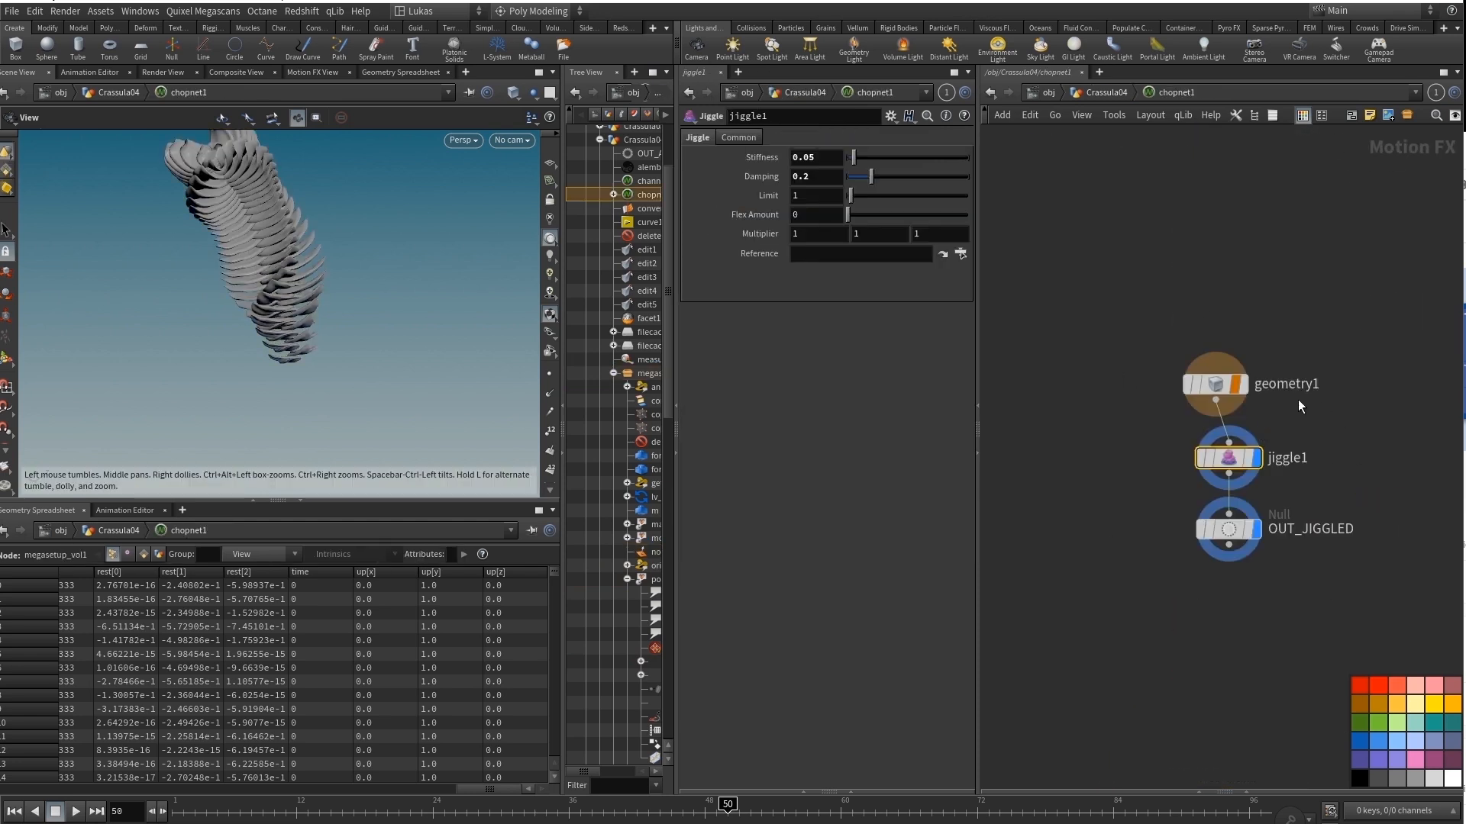
pyautogui.press('u')
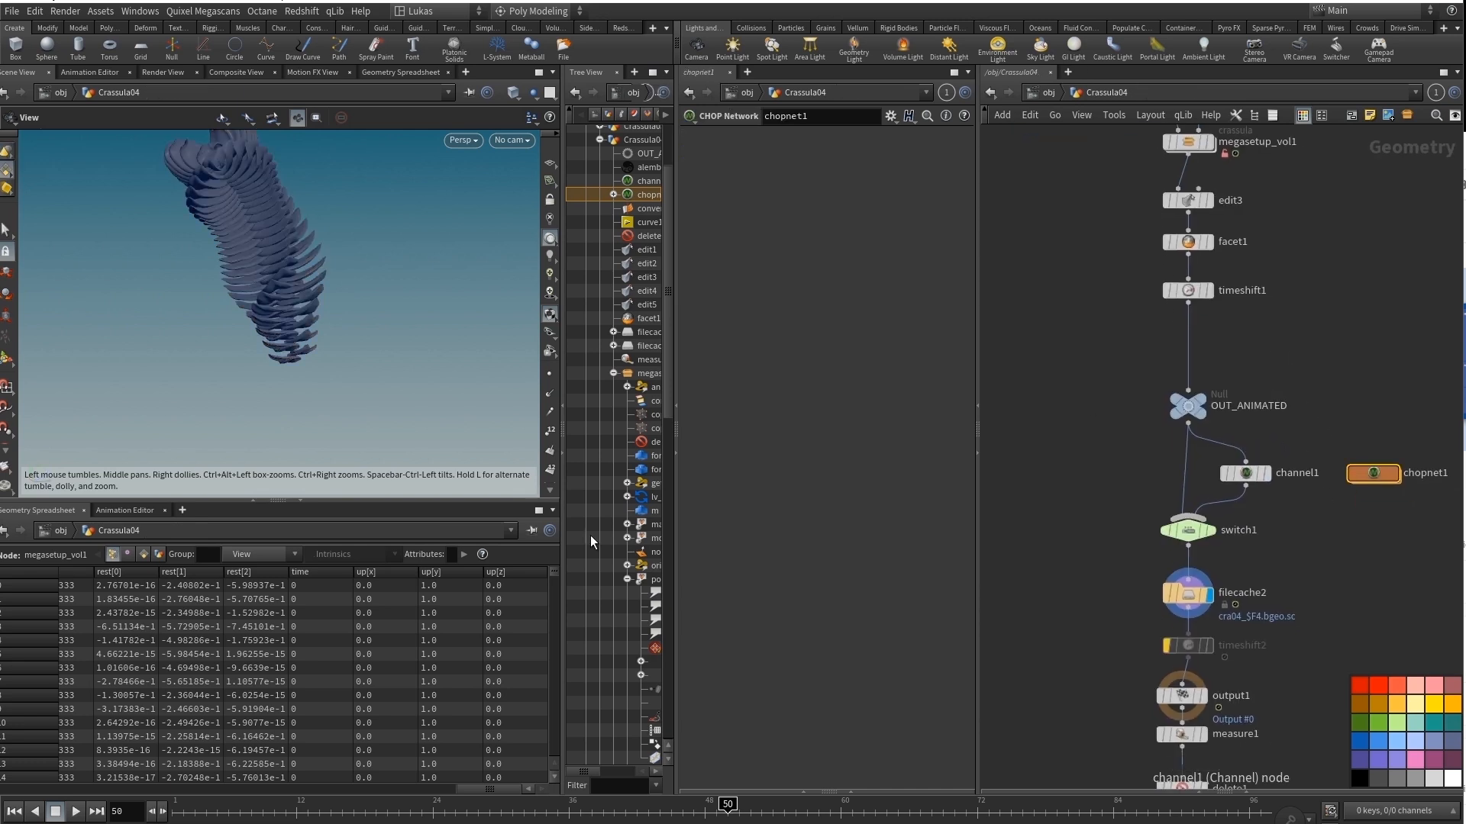
pyautogui.moveTo(687, 804); pyautogui.dragTo(875, 806)
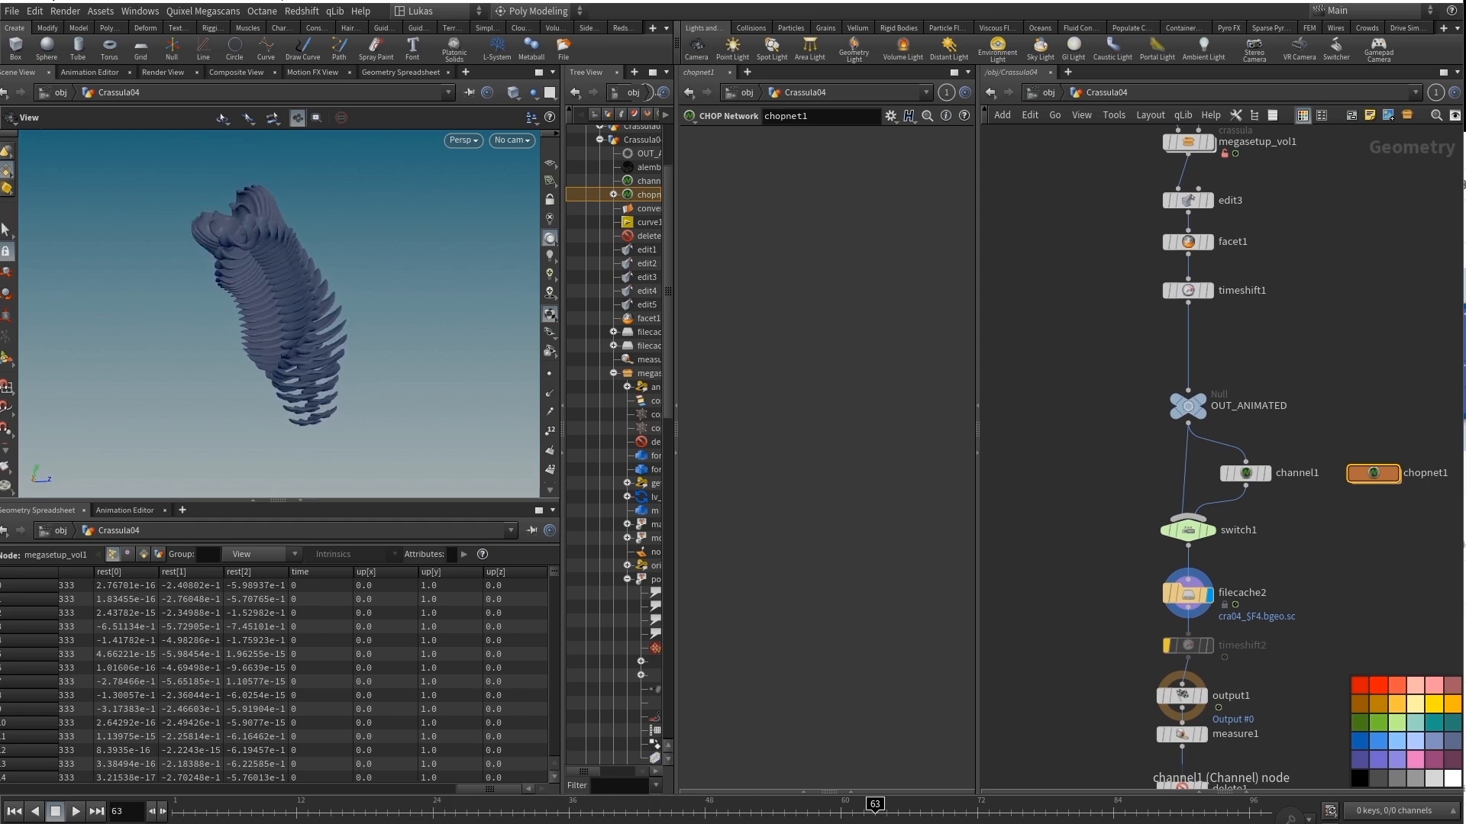
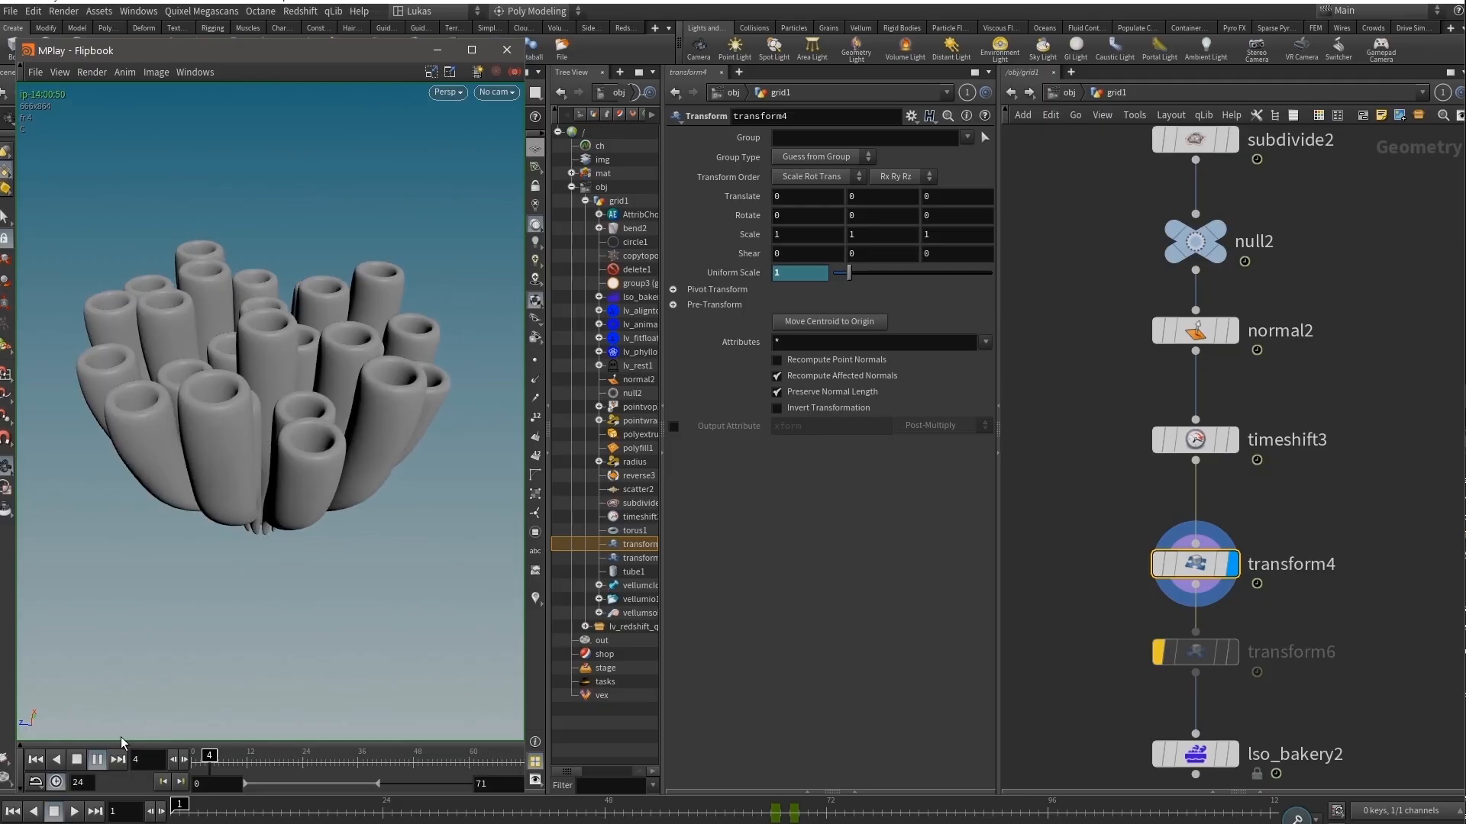
# Minimize the flipbook window and display the pointvop2 node in the grid1 network.
pyautogui.click(438, 51)
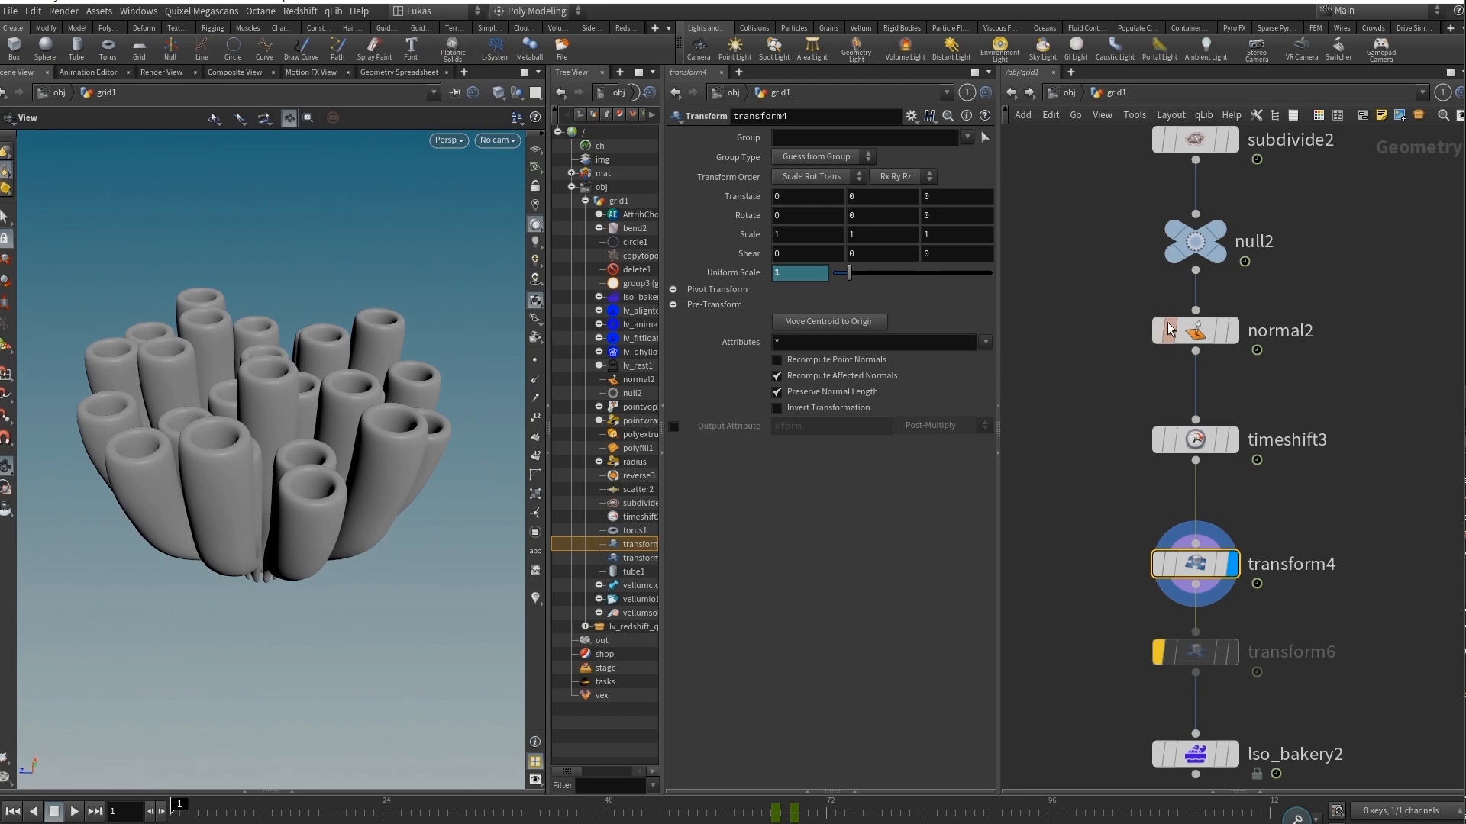
pyautogui.scroll(-6, 1307, 296)
pyautogui.moveTo(1309, 281); pyautogui.dragTo(1292, 647, button='middle')
pyautogui.scroll(3, 1162, 307)
pyautogui.scroll(-1, 1224, 252)
pyautogui.moveTo(1224, 252); pyautogui.dragTo(1230, 356, button='middle')
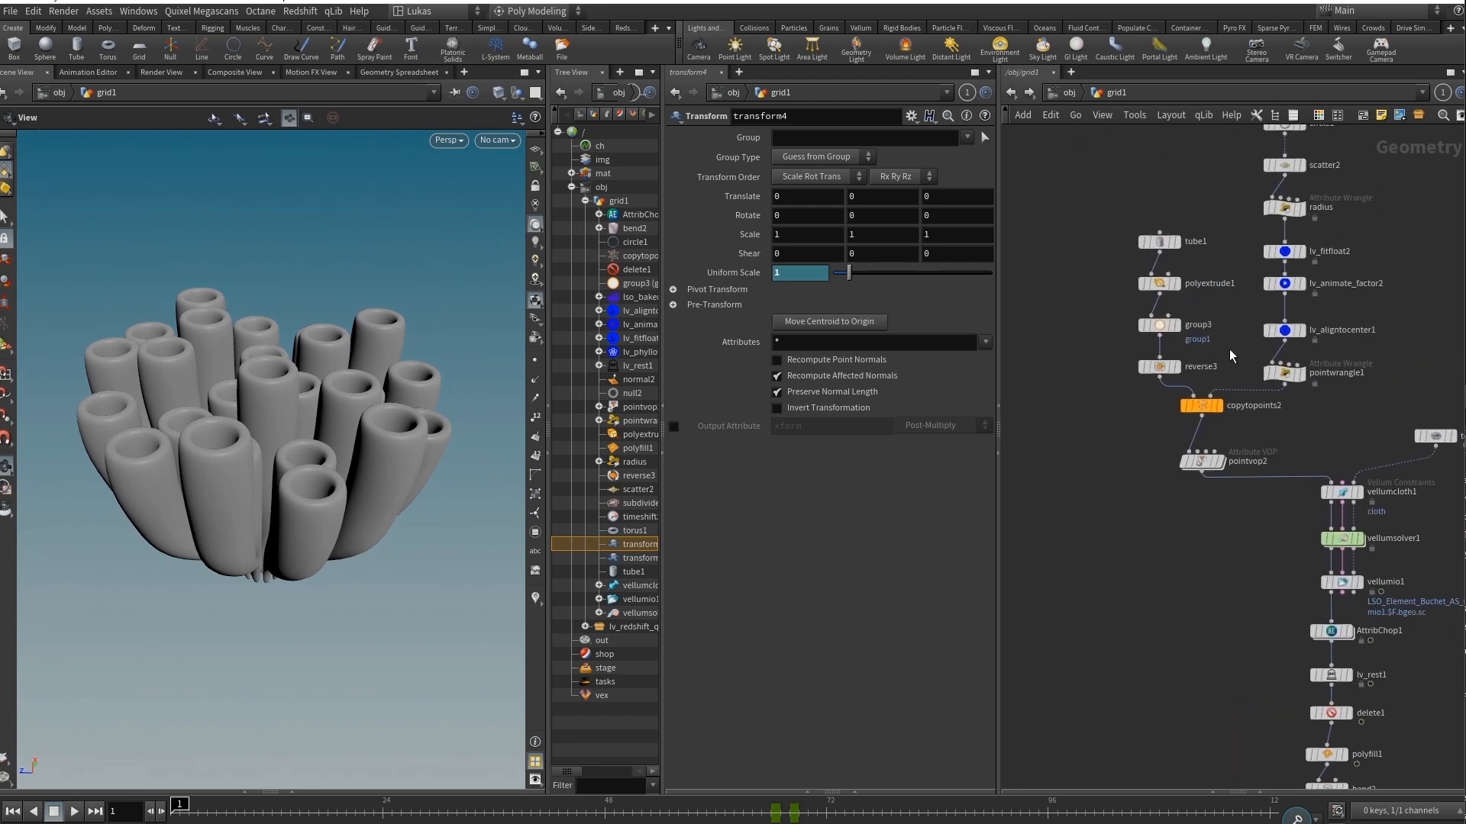
pyautogui.scroll(2, 1230, 357)
pyautogui.click(1220, 461)
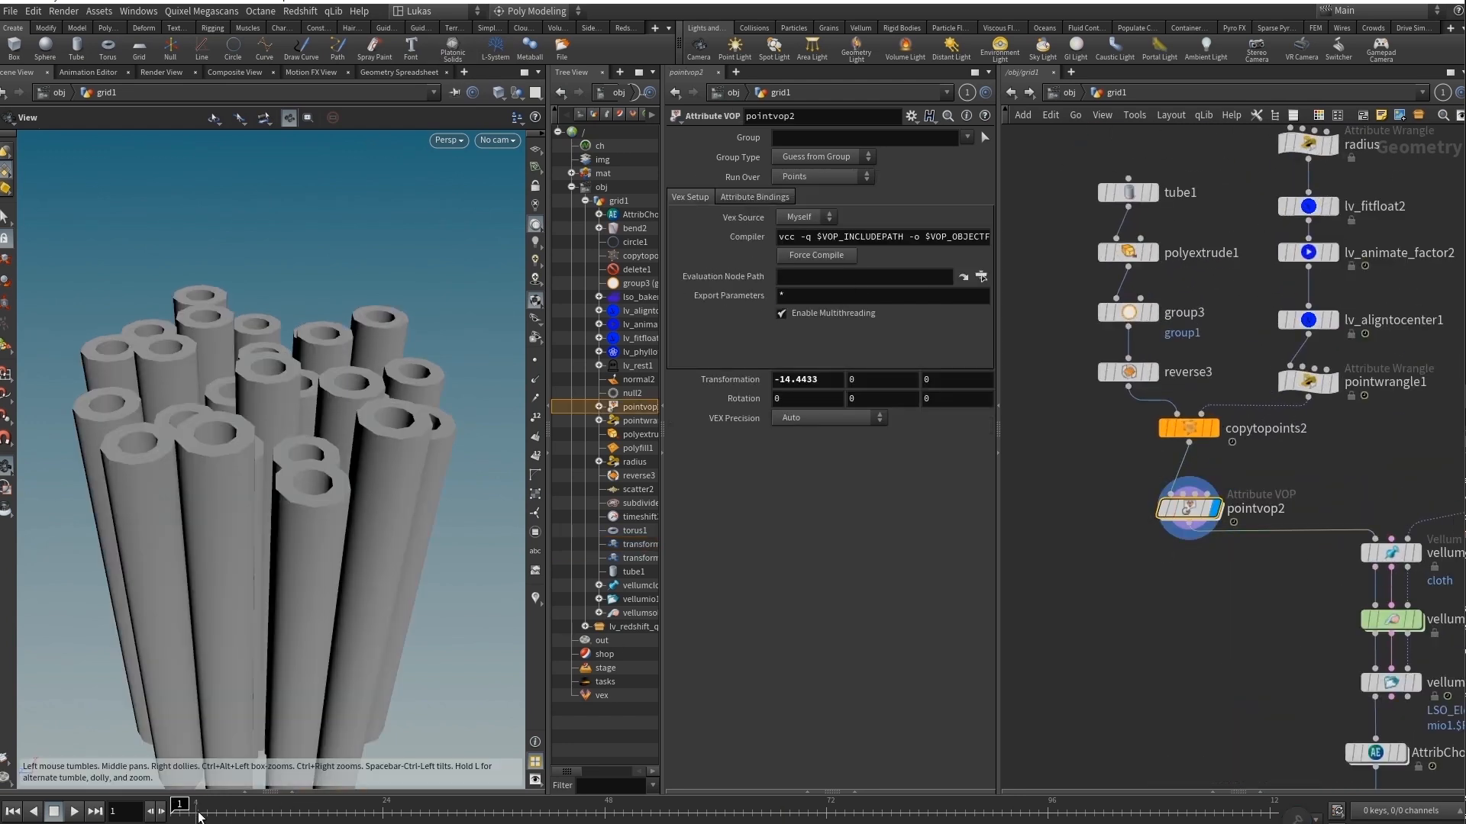
# Play the animation of the pointvop2 tubes, then scrub the timeline and return to frame 1.
pyautogui.scroll(-3, 285, 527)
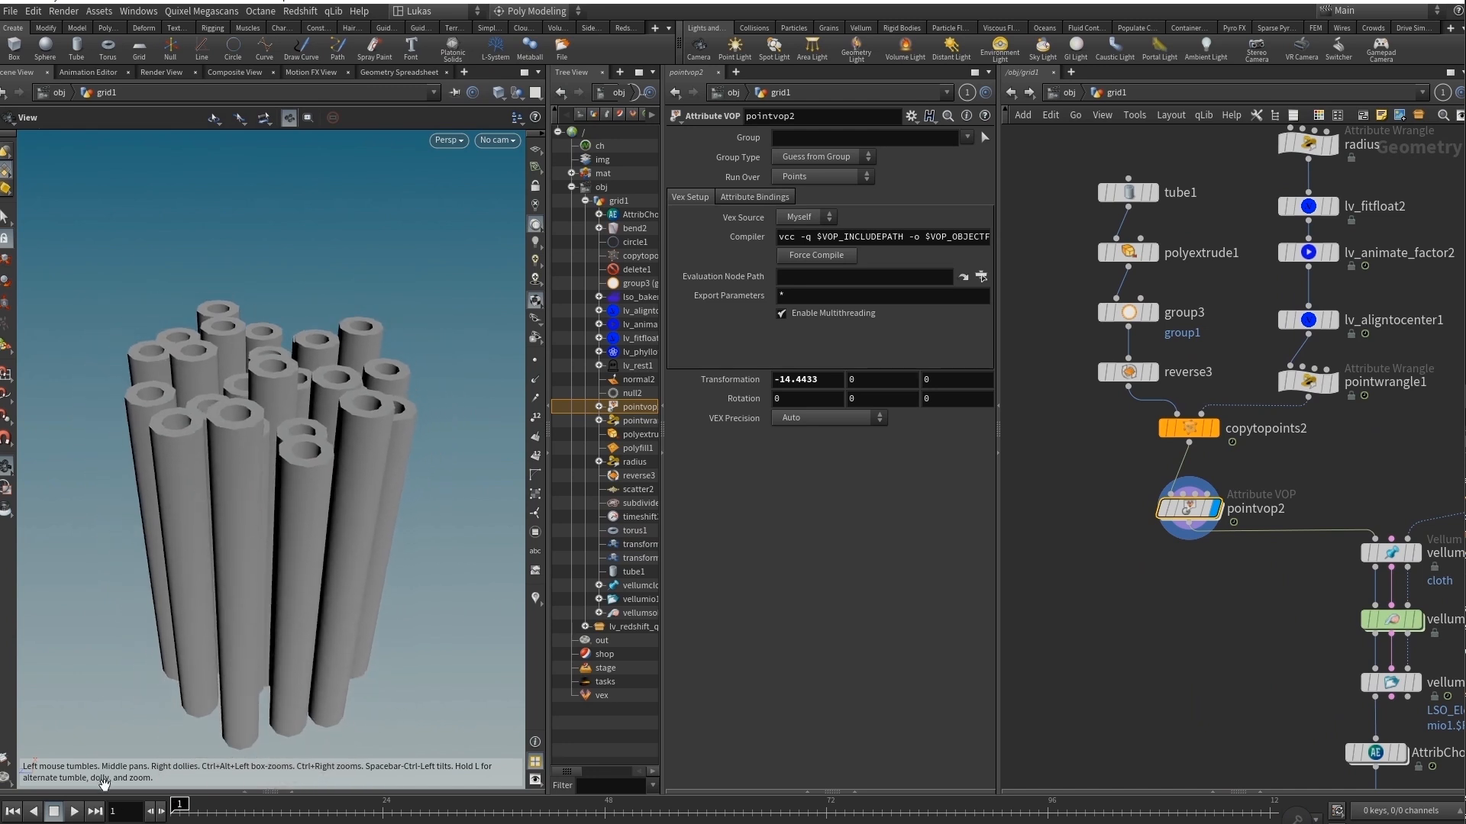
pyautogui.click(74, 813)
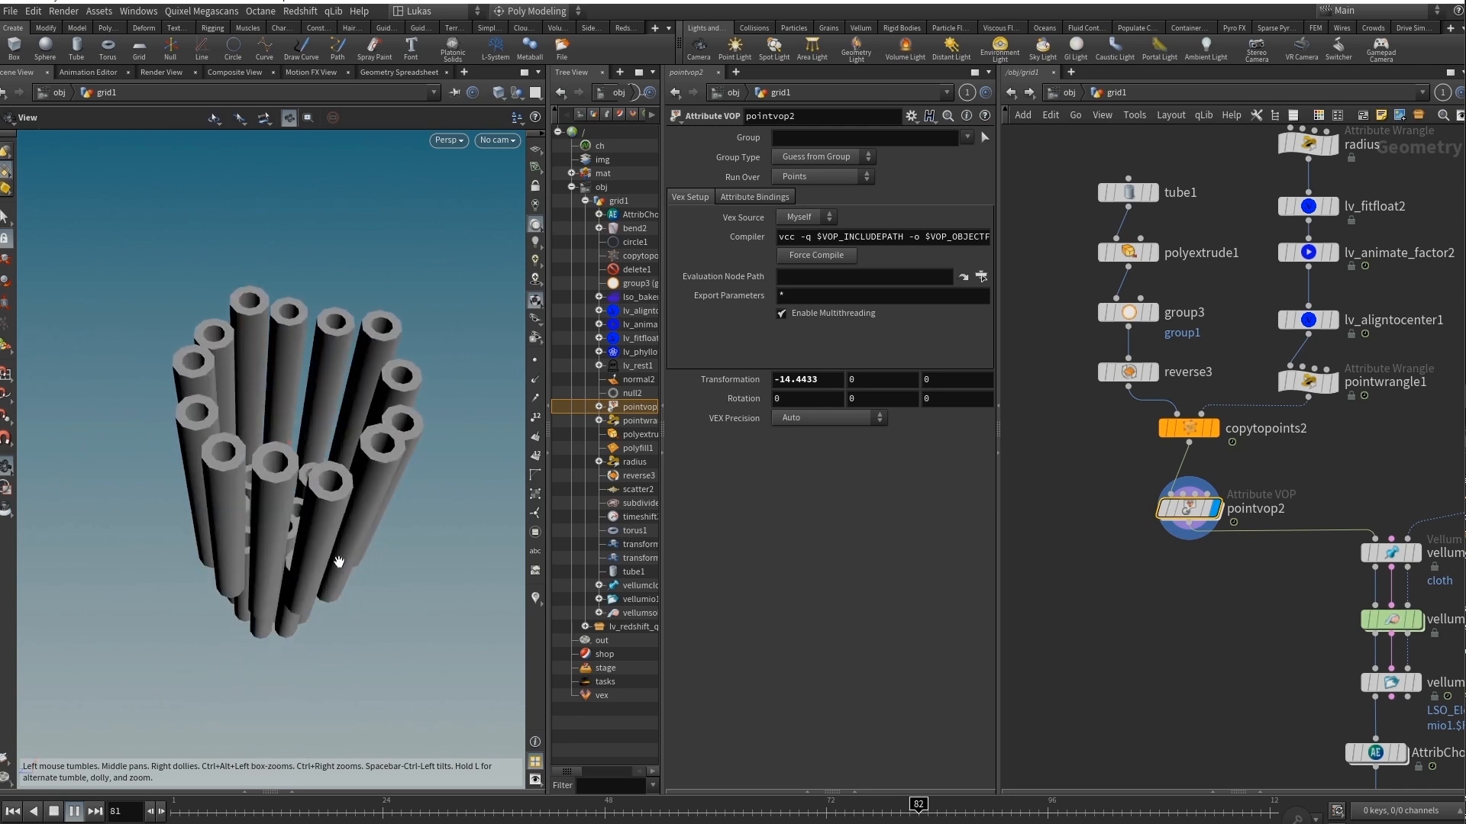
pyautogui.click(72, 813)
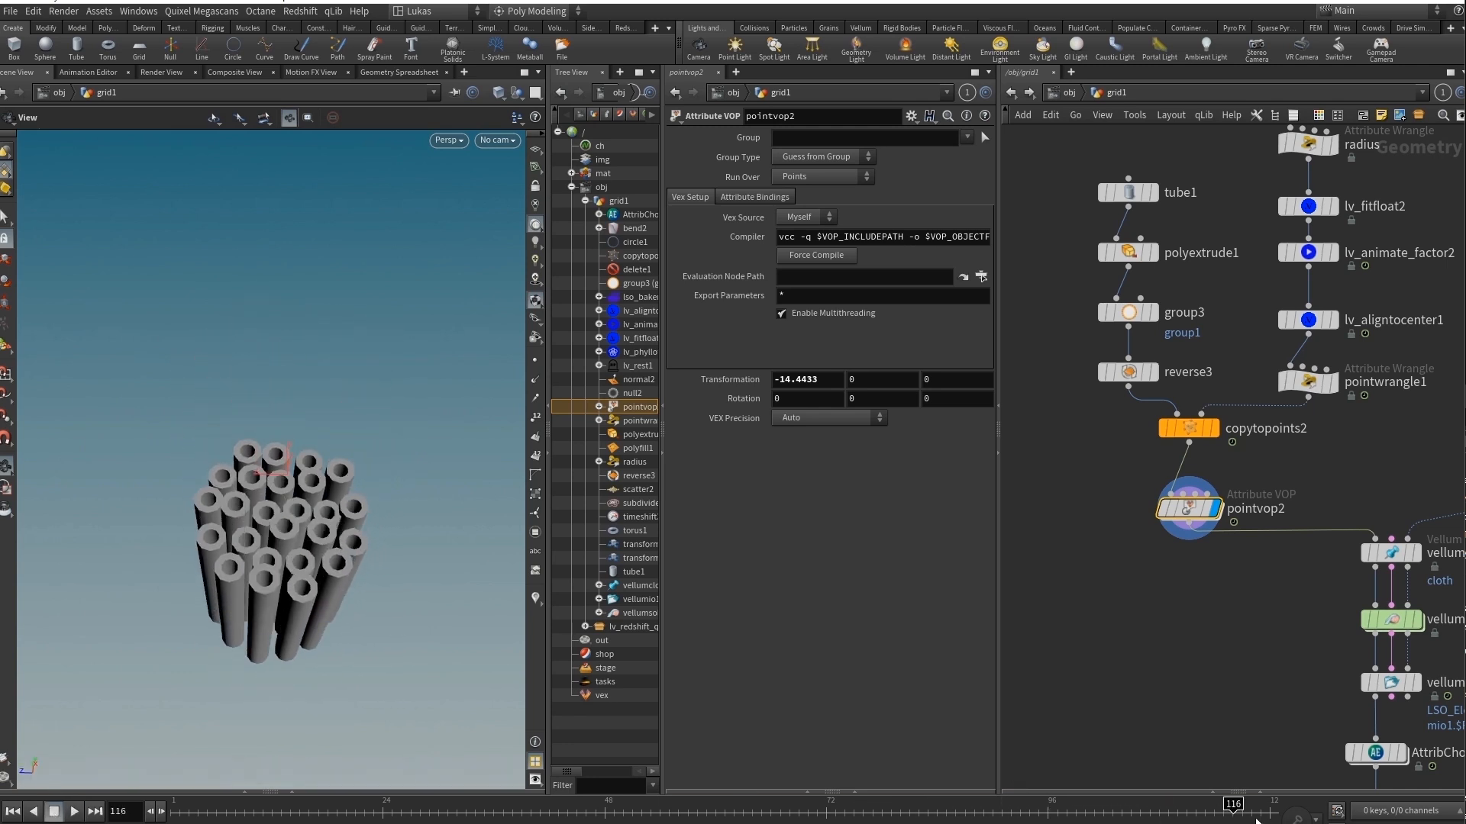
pyautogui.moveTo(1252, 811); pyautogui.dragTo(142, 810)
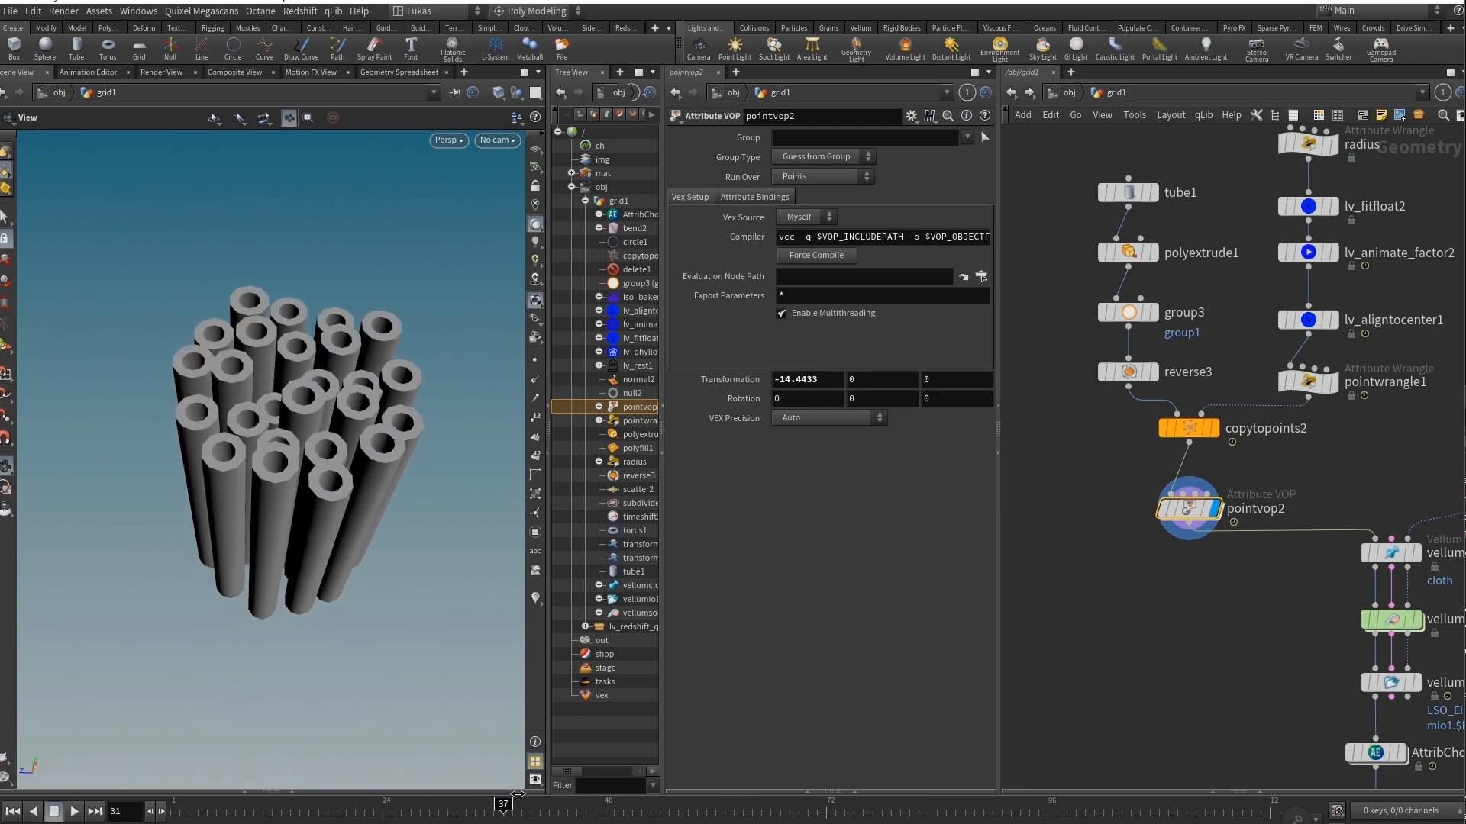
pyautogui.moveTo(517, 795); pyautogui.dragTo(530, 803)
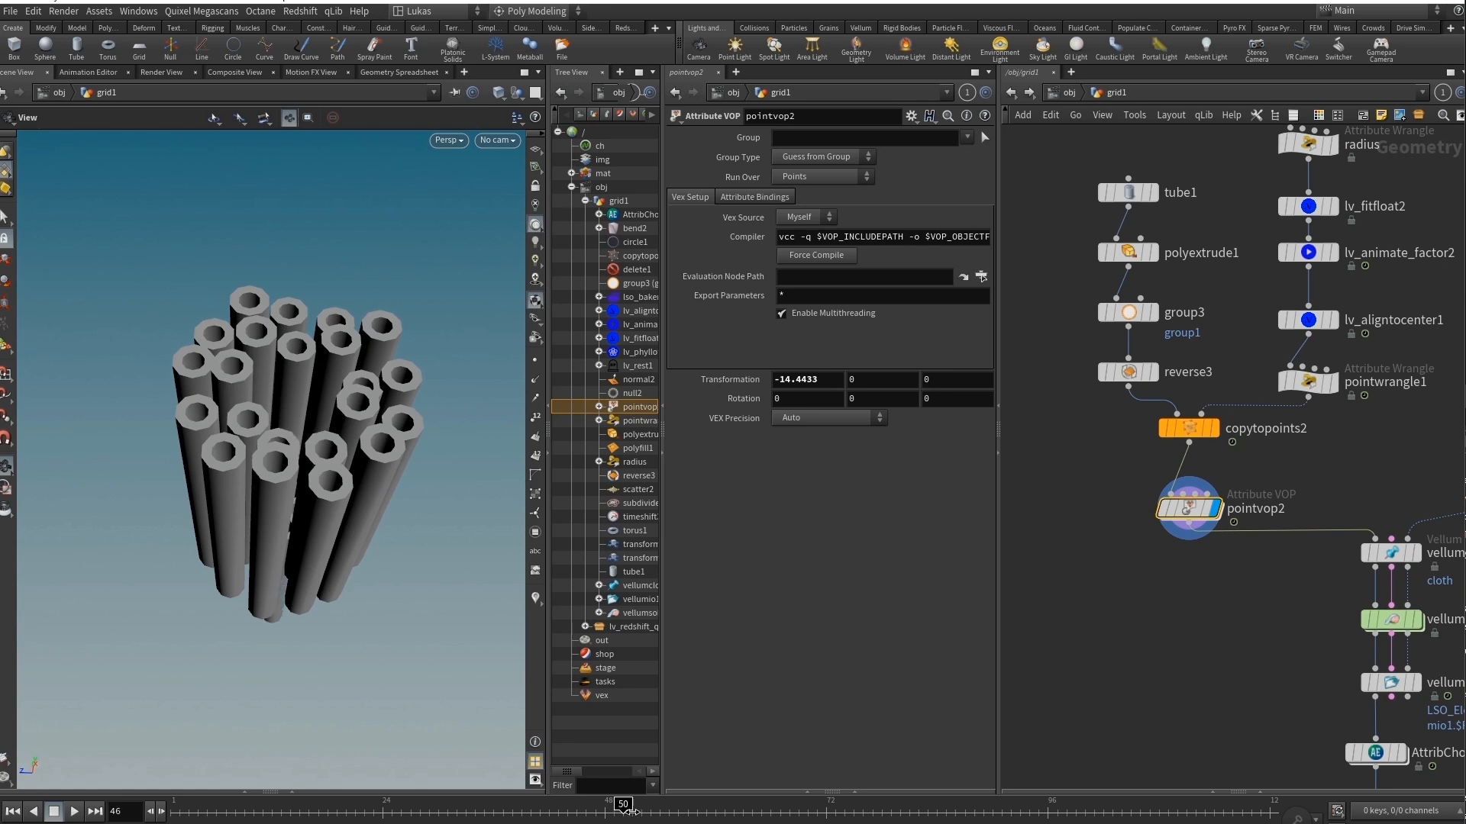
pyautogui.moveTo(628, 812); pyautogui.dragTo(171, 810)
# Display and select vellumcloth1 and then vellumsolver1 to examine their cloth constraint and solver settings.
pyautogui.scroll(-3, 1308, 587)
pyautogui.moveTo(1308, 588); pyautogui.dragTo(1201, 616, button='middle')
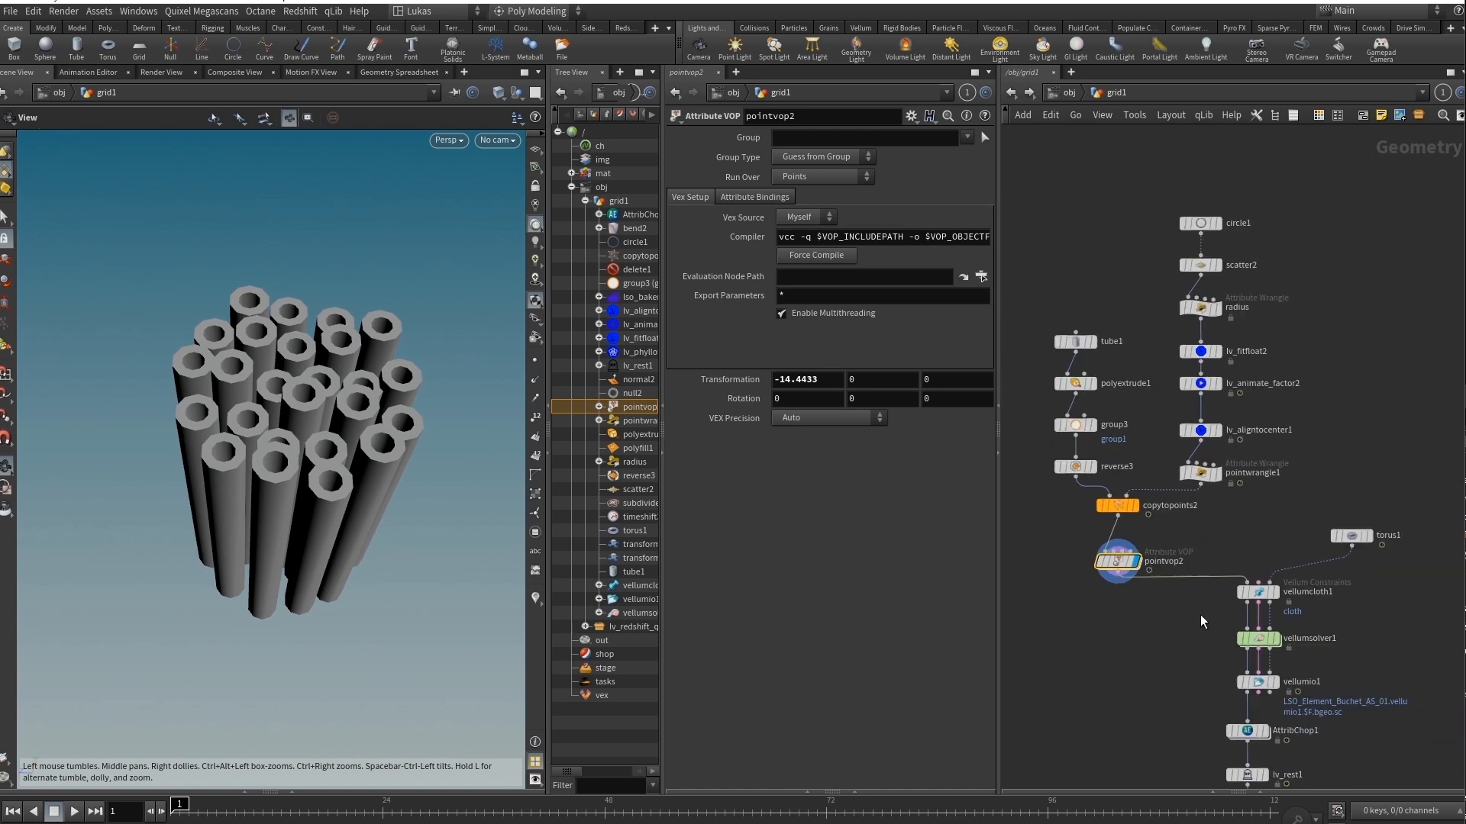
pyautogui.scroll(3, 1294, 598)
pyautogui.click(1268, 591)
pyautogui.click(1250, 593)
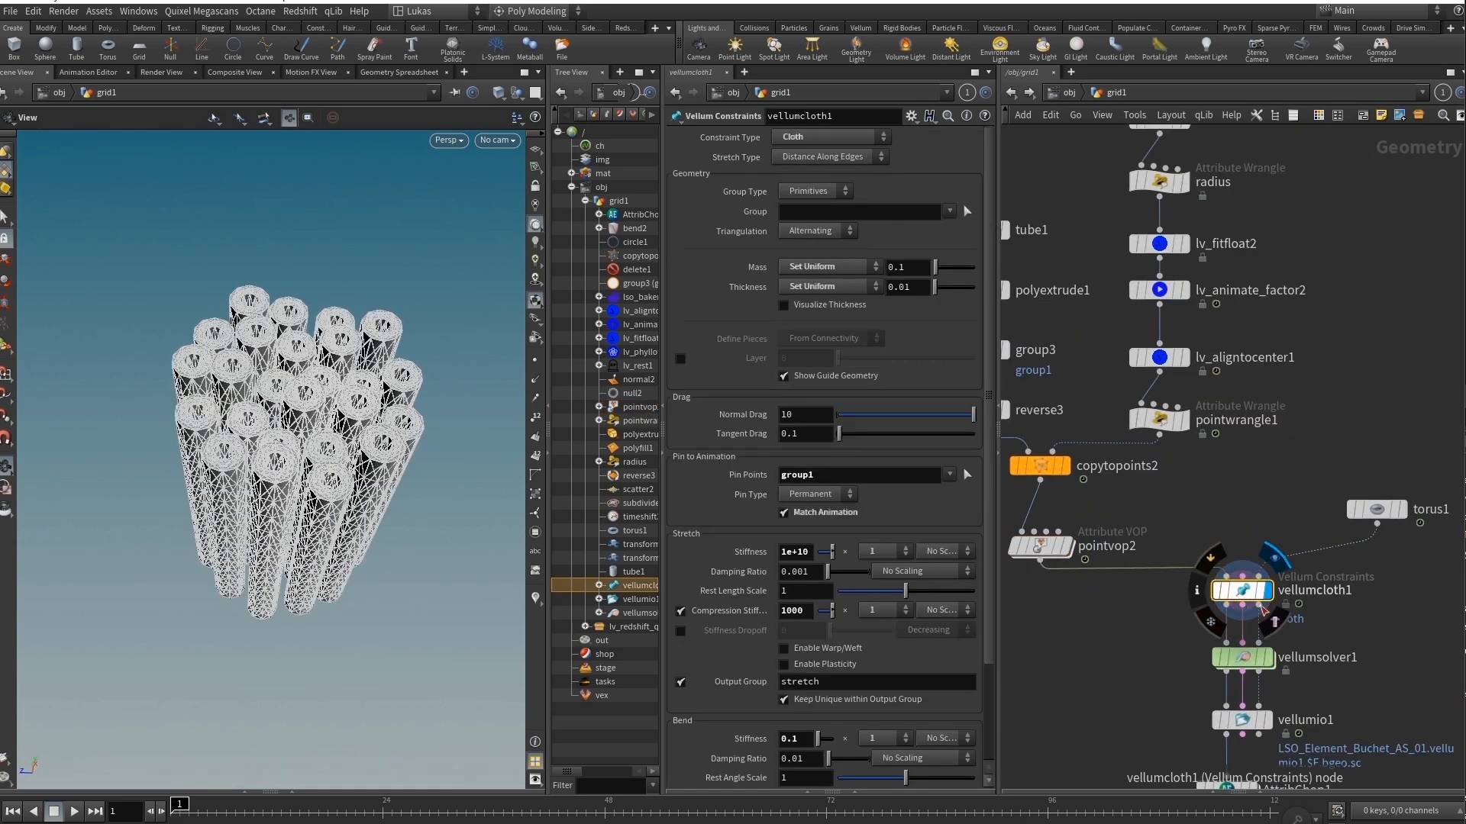
pyautogui.click(1268, 658)
pyautogui.click(1252, 661)
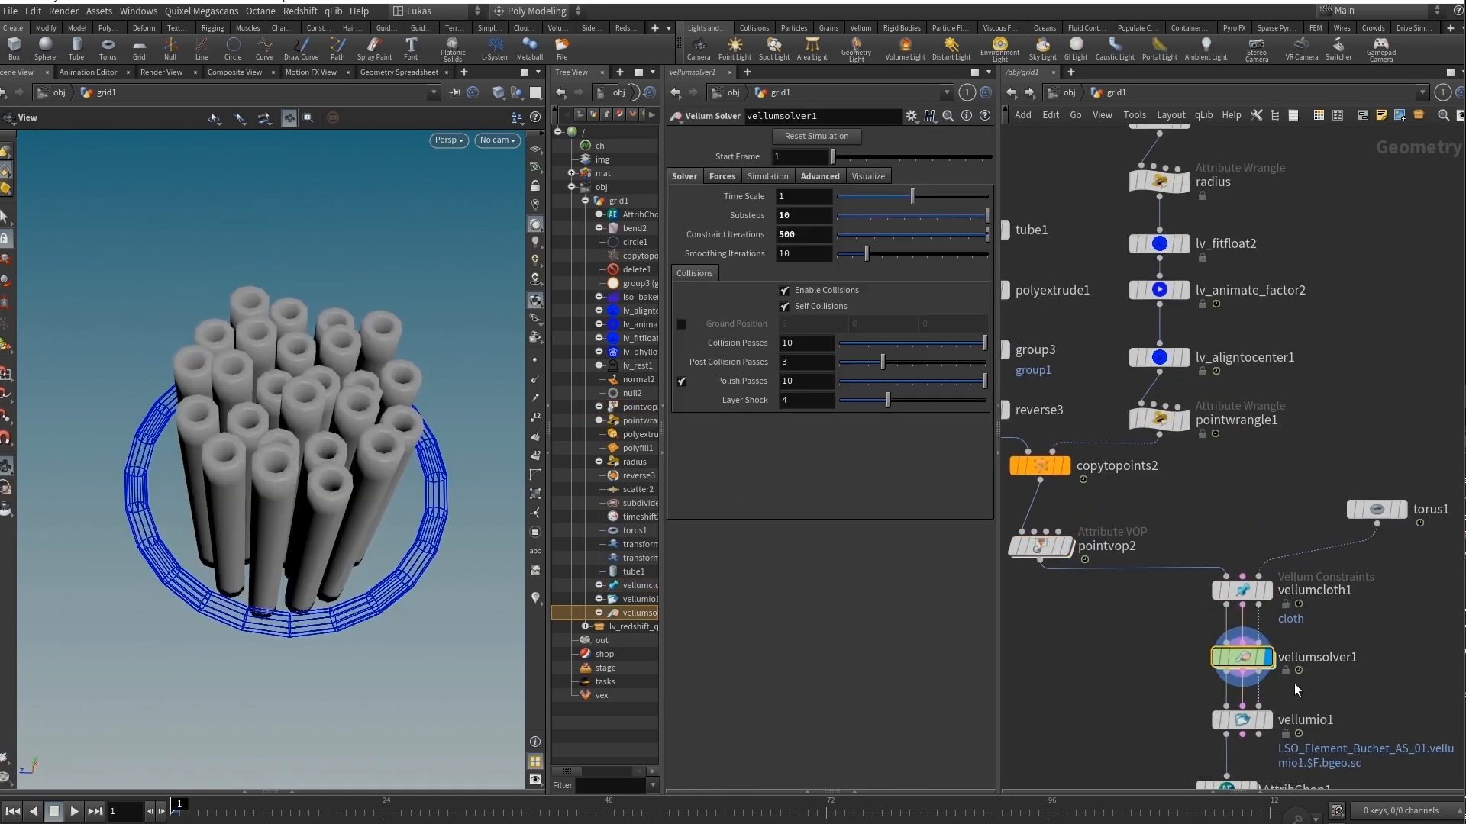
# Display pointvop2 with torus1 as a template, select torus1, and scrub the timeline to preview its animated scale.
pyautogui.moveTo(377, 490); pyautogui.dragTo(341, 465)
pyautogui.click(1067, 547)
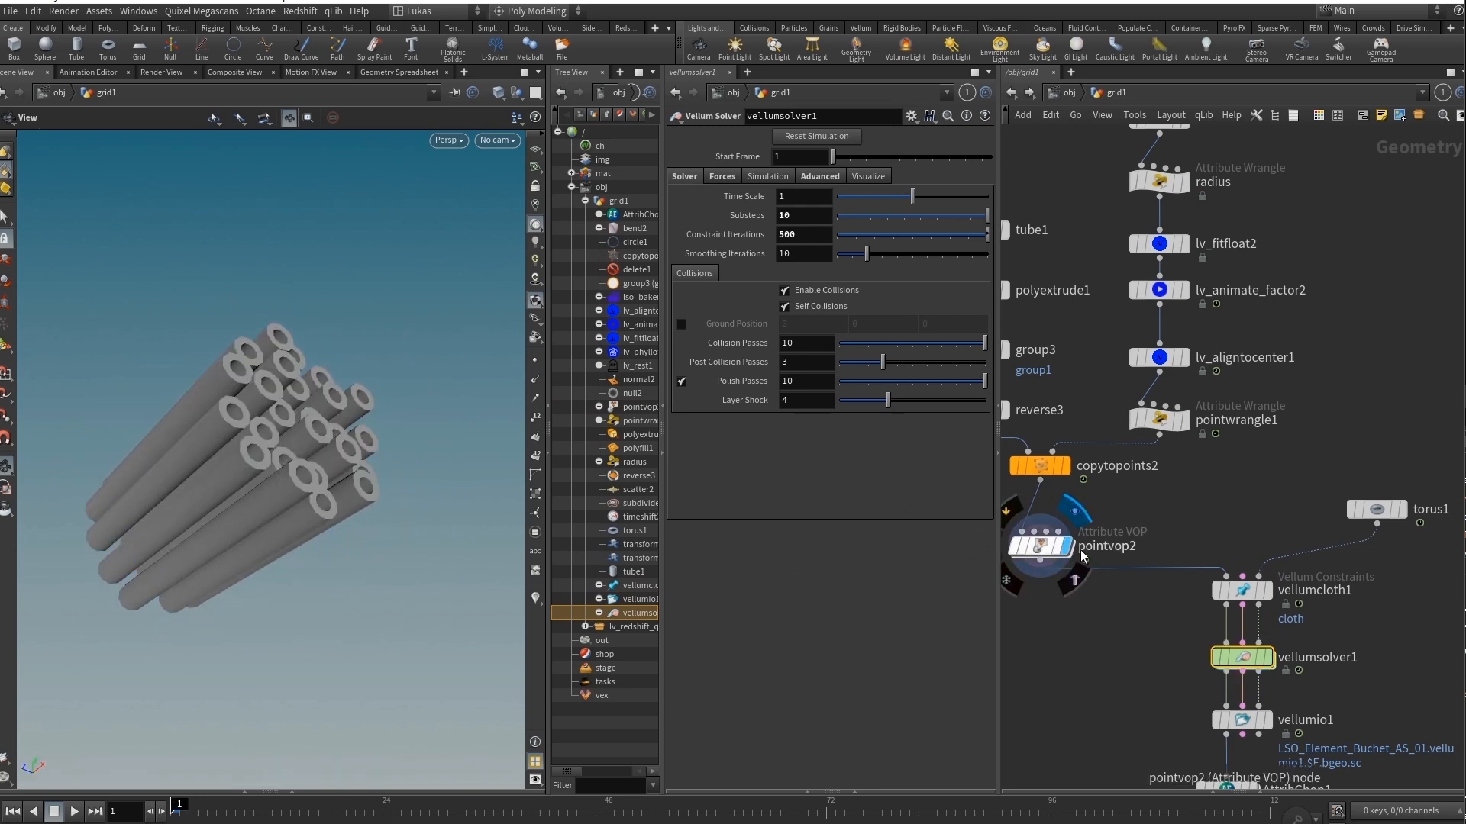
pyautogui.click(1378, 512)
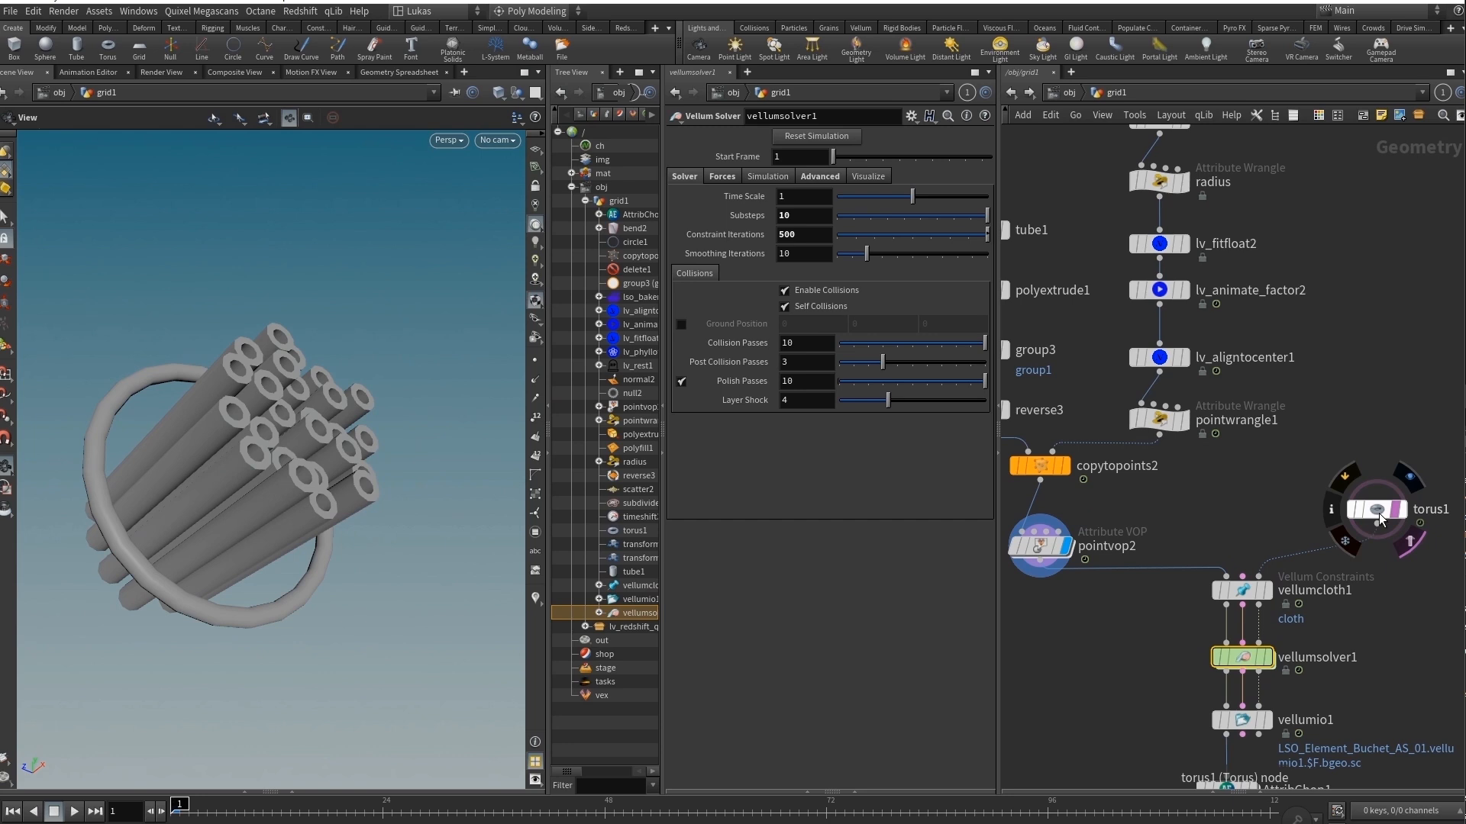
pyautogui.click(1379, 513)
pyautogui.moveTo(248, 815); pyautogui.dragTo(174, 805)
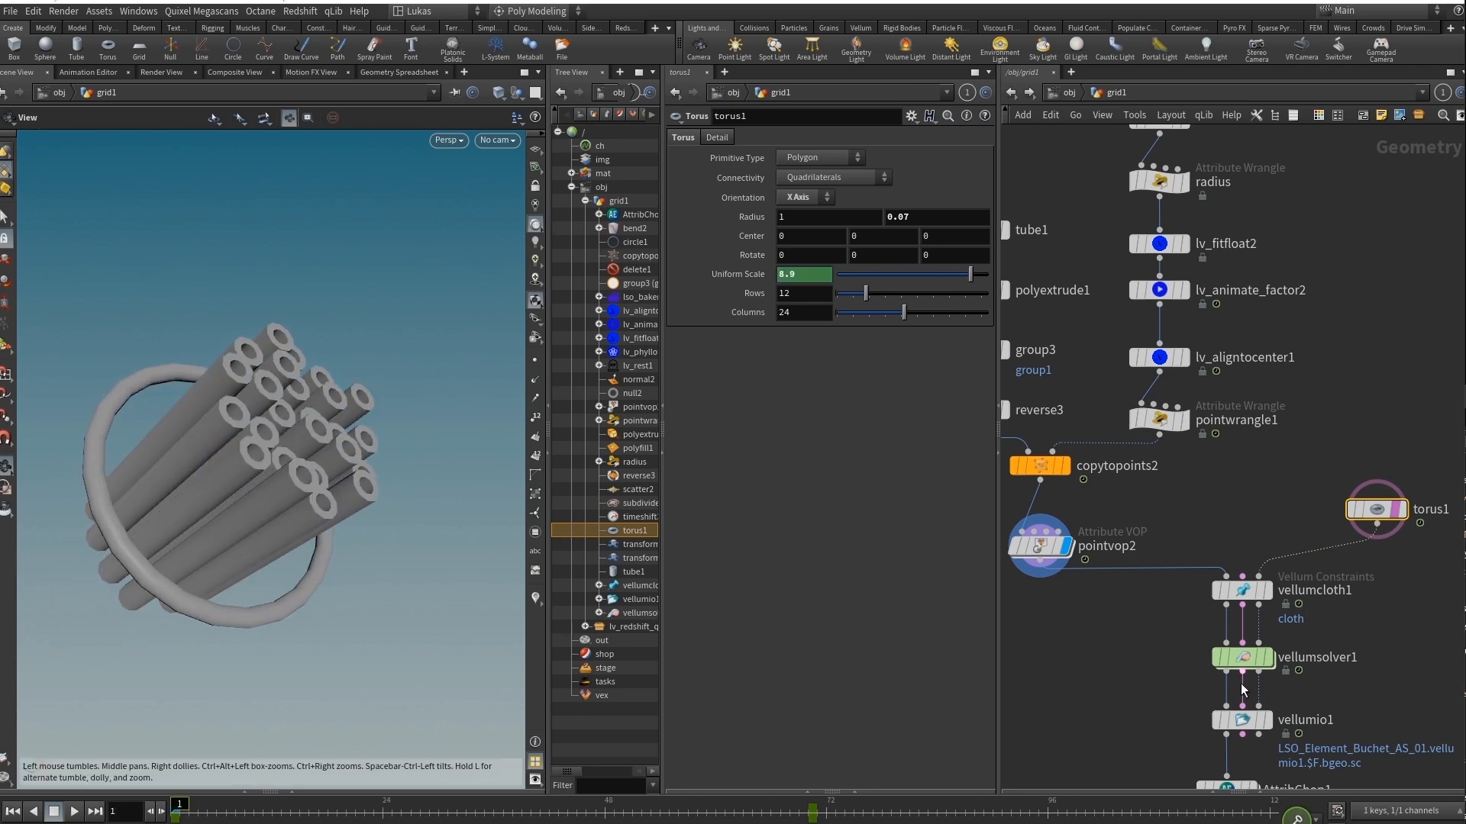
# Display and select vellumio1, and scrub the timeline through the cached simulation back to frame 1.
pyautogui.moveTo(1273, 750); pyautogui.dragTo(1308, 678, button='middle')
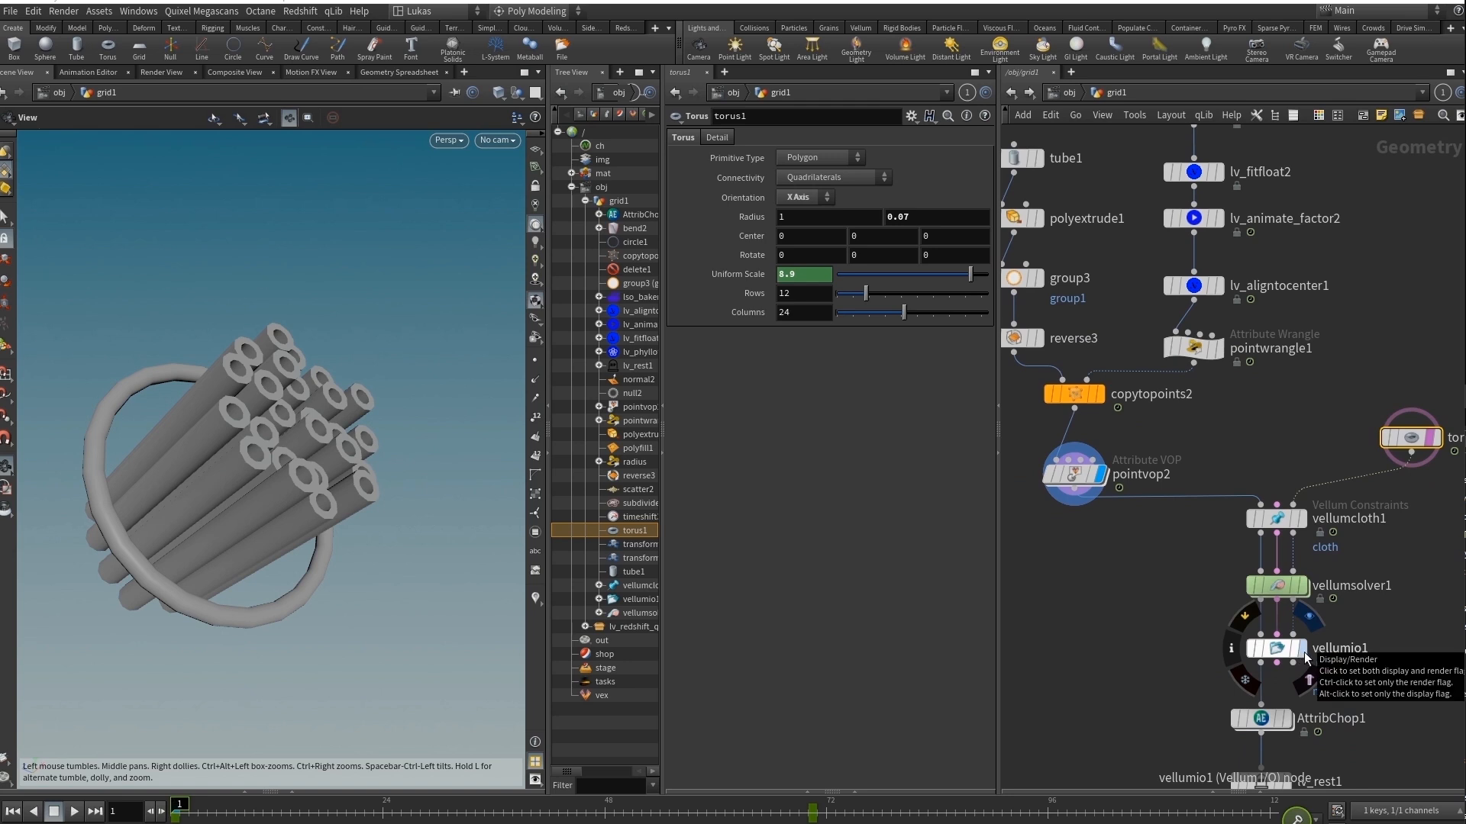
pyautogui.click(1280, 657)
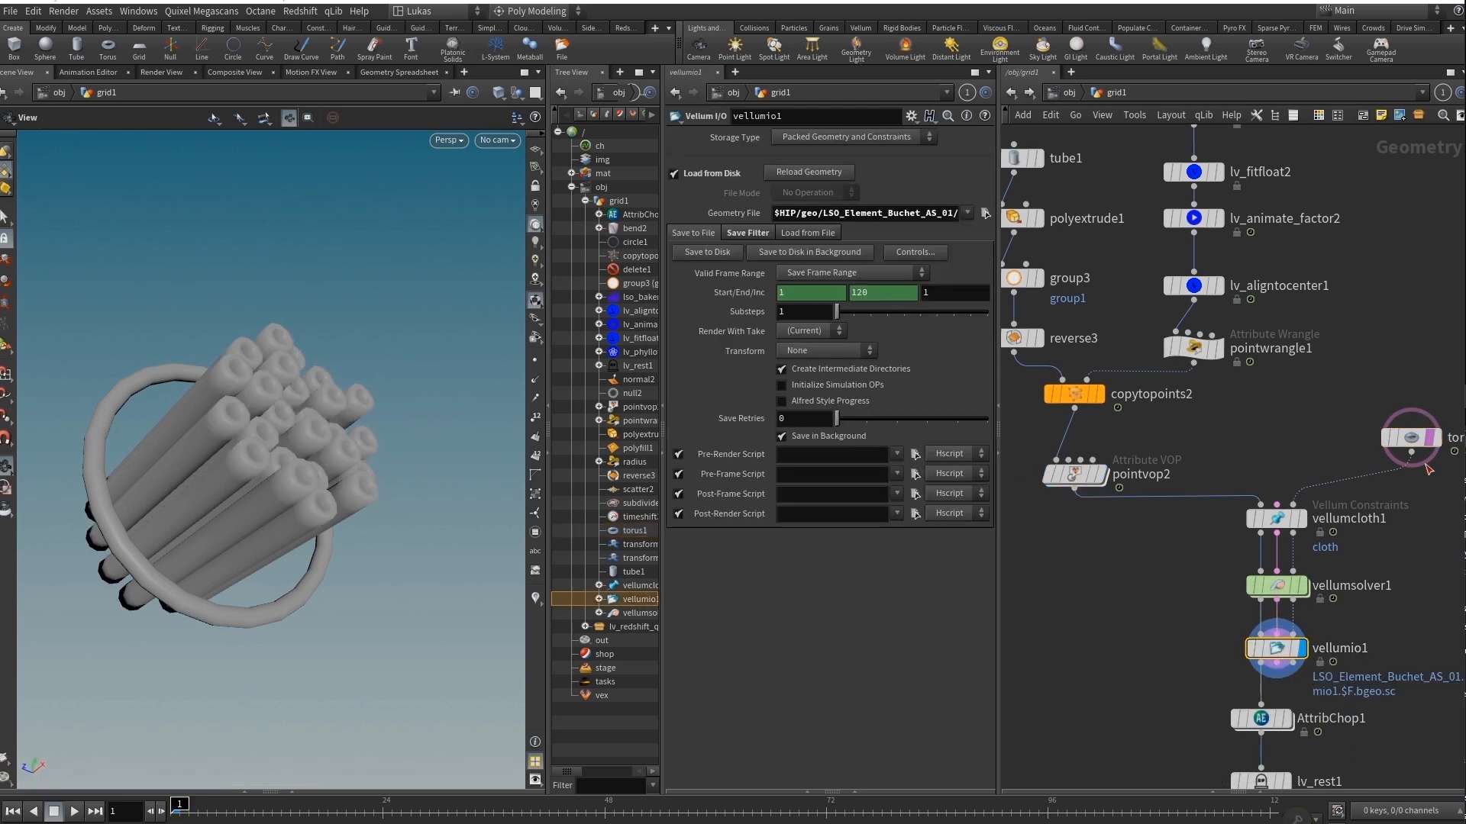
pyautogui.moveTo(214, 815); pyautogui.dragTo(174, 806)
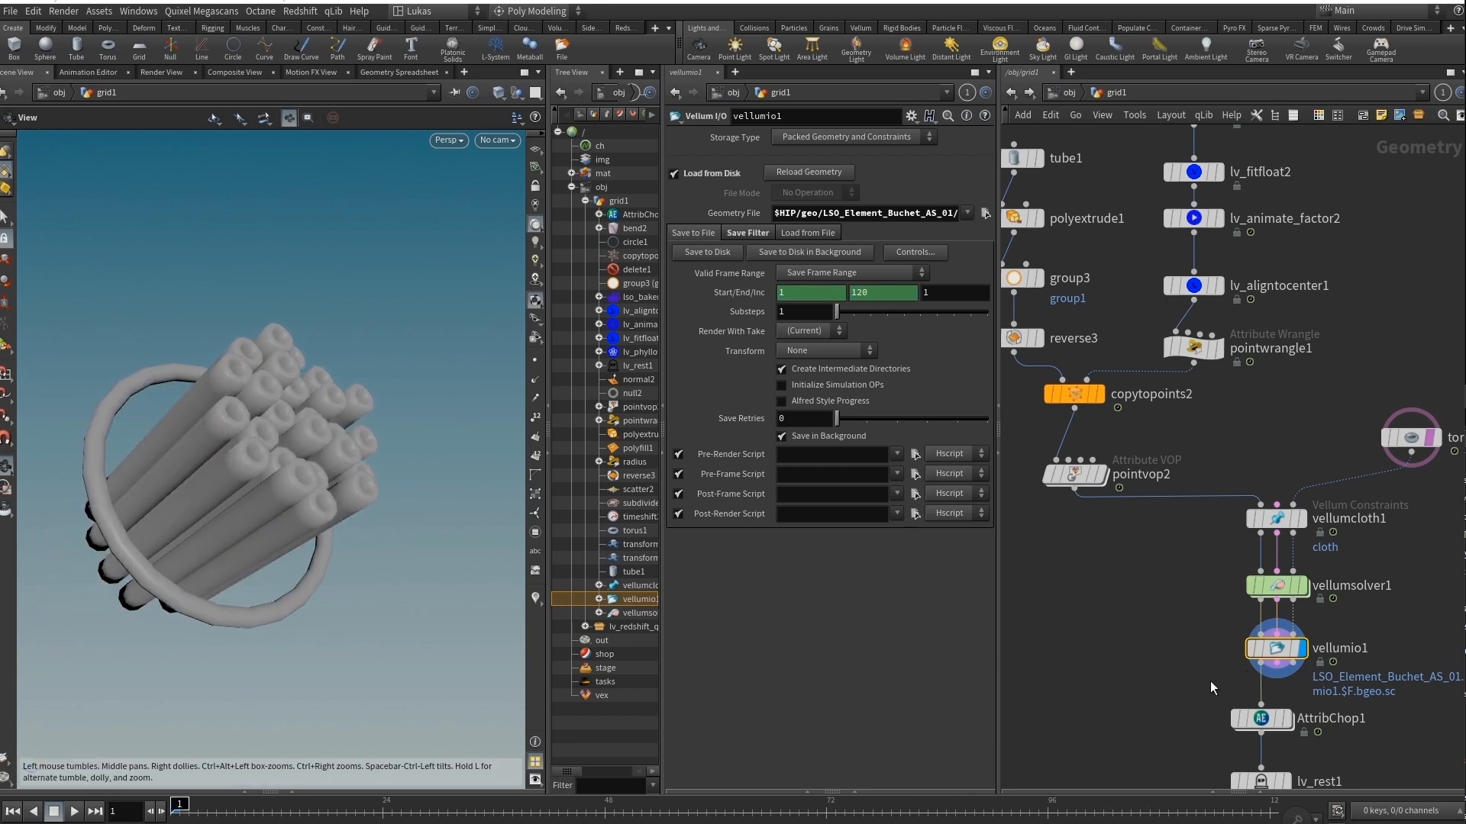
# Display and select AttribChop1 to examine its filter settings, and scrub the timeline through the filtered simulation back to frame 1.
pyautogui.moveTo(1211, 685); pyautogui.dragTo(1196, 551, button='middle')
pyautogui.click(1269, 584)
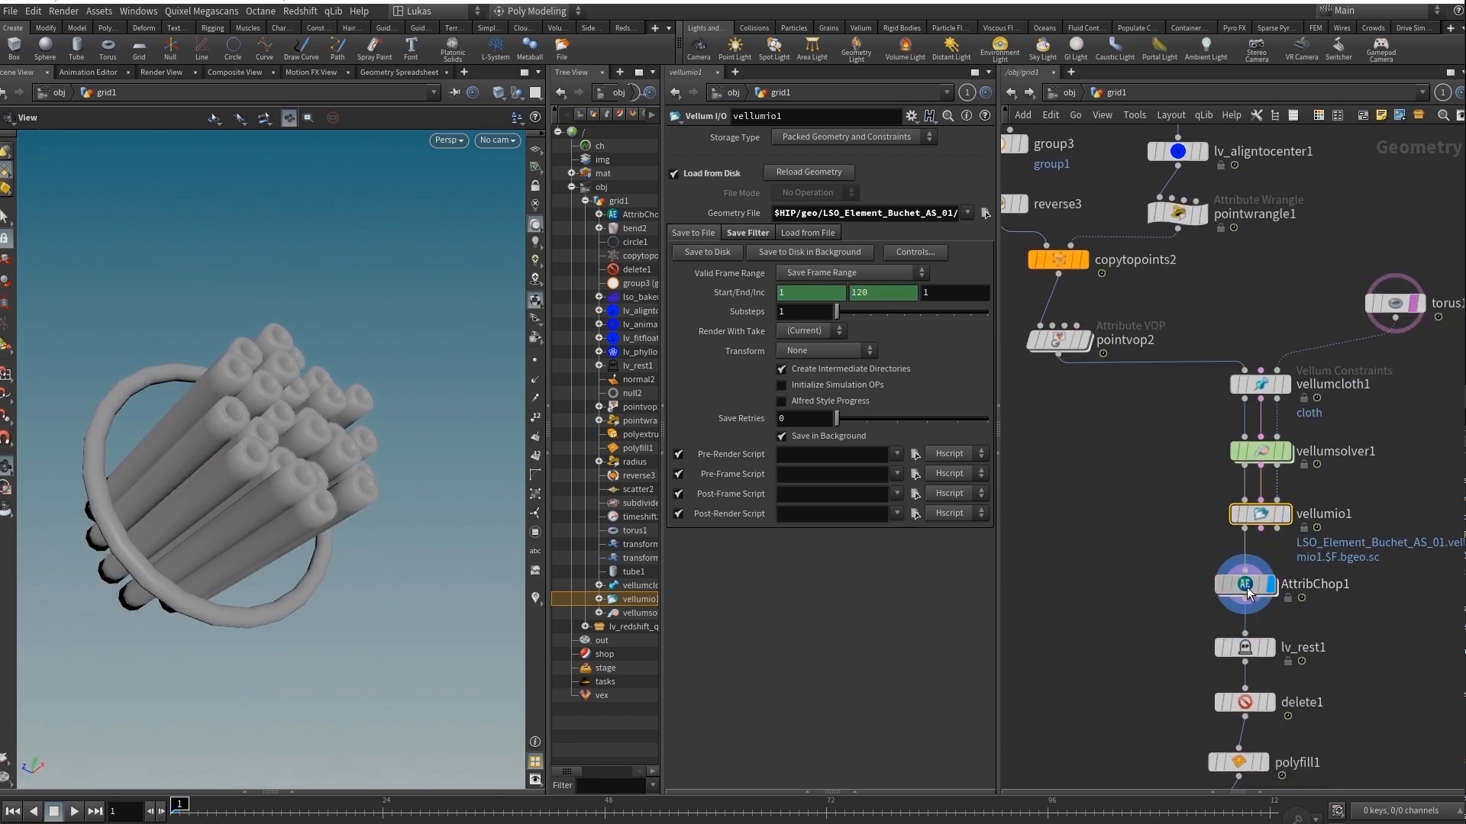
pyautogui.click(1245, 585)
pyautogui.moveTo(181, 811); pyautogui.dragTo(918, 811)
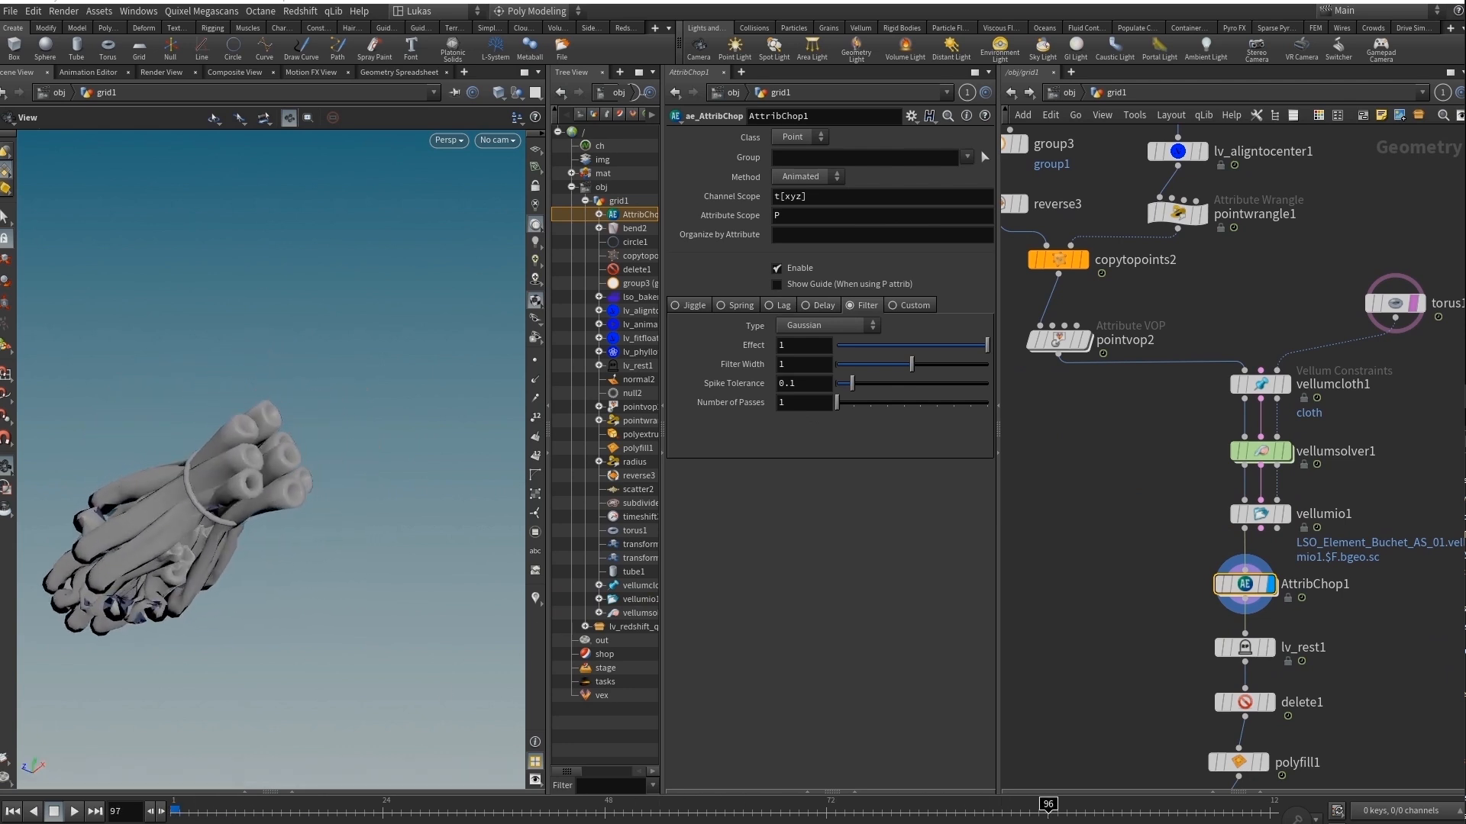
pyautogui.moveTo(1078, 811); pyautogui.dragTo(177, 812)
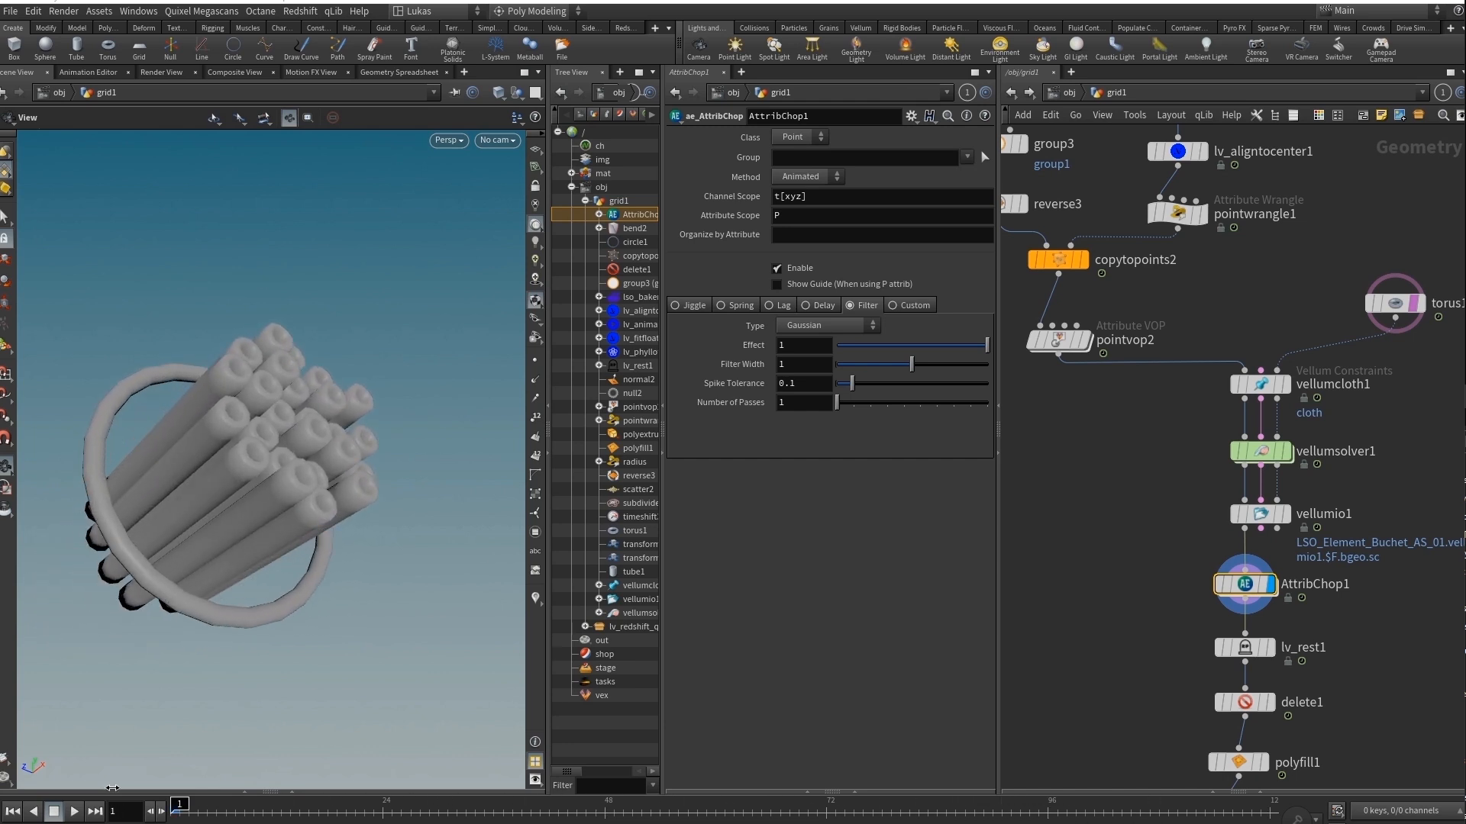
# Display and select delete1 to examine its bounding box, and scrub the timeline to frame 6.
pyautogui.moveTo(1103, 656); pyautogui.dragTo(1128, 475, button='middle')
pyautogui.moveTo(1153, 596)
pyautogui.mouseDown(button='middle')
pyautogui.moveTo(1136, 529)
pyautogui.moveTo(1168, 528)
pyautogui.moveTo(1161, 510)
pyautogui.mouseUp(button='middle')
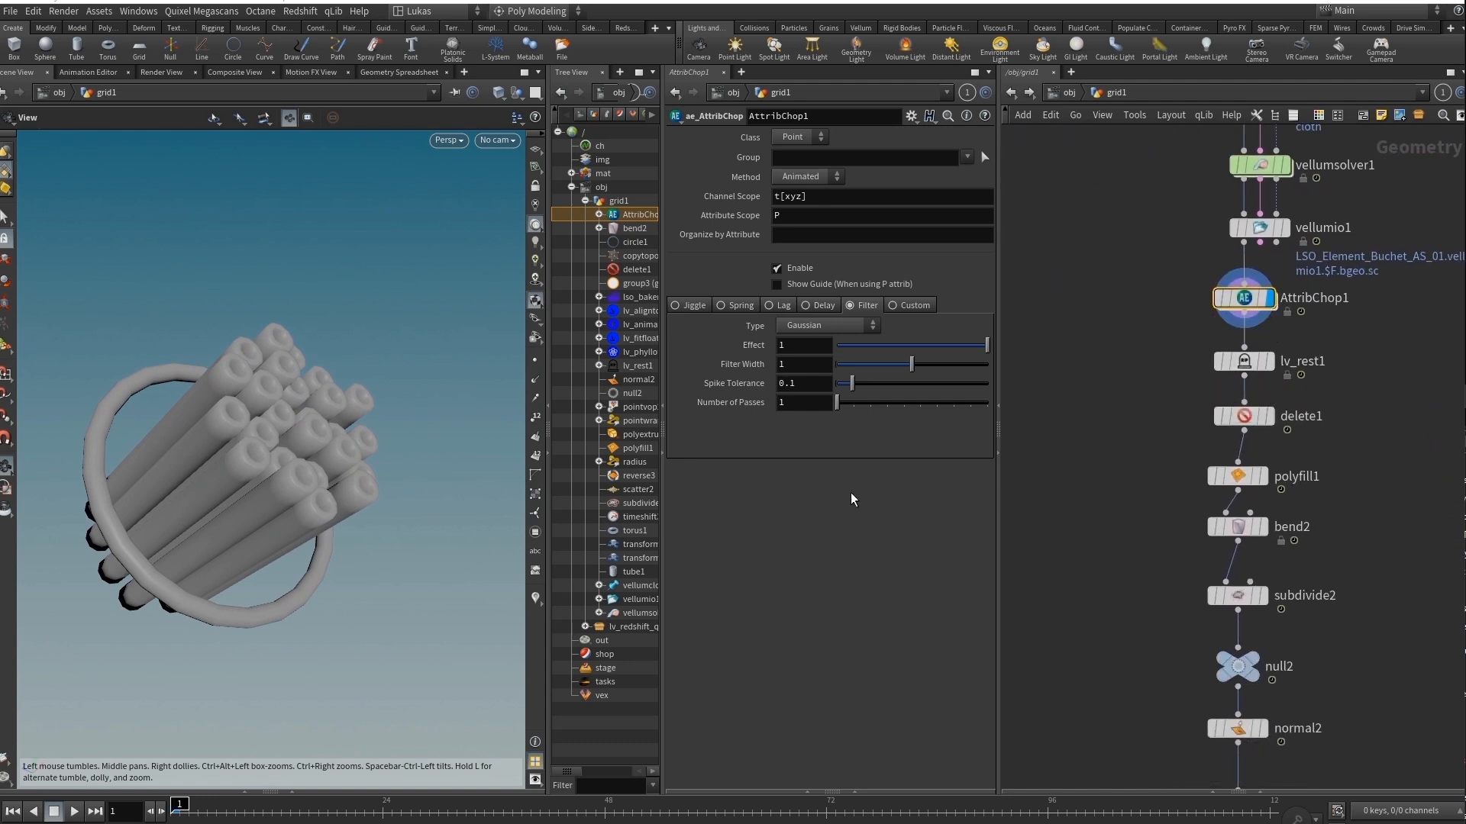
pyautogui.click(1270, 417)
pyautogui.click(1242, 420)
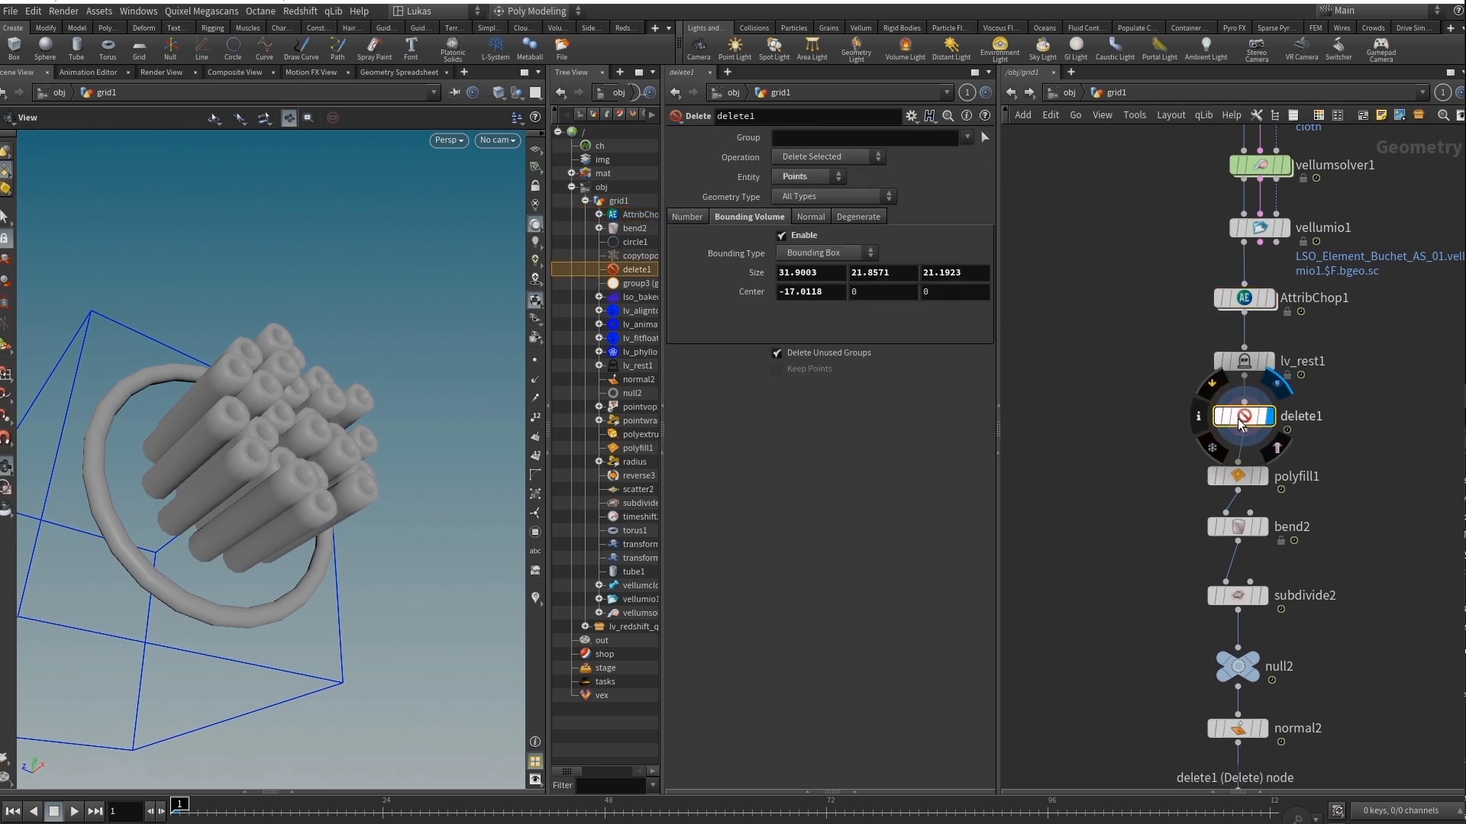
pyautogui.moveTo(190, 419); pyautogui.dragTo(237, 420)
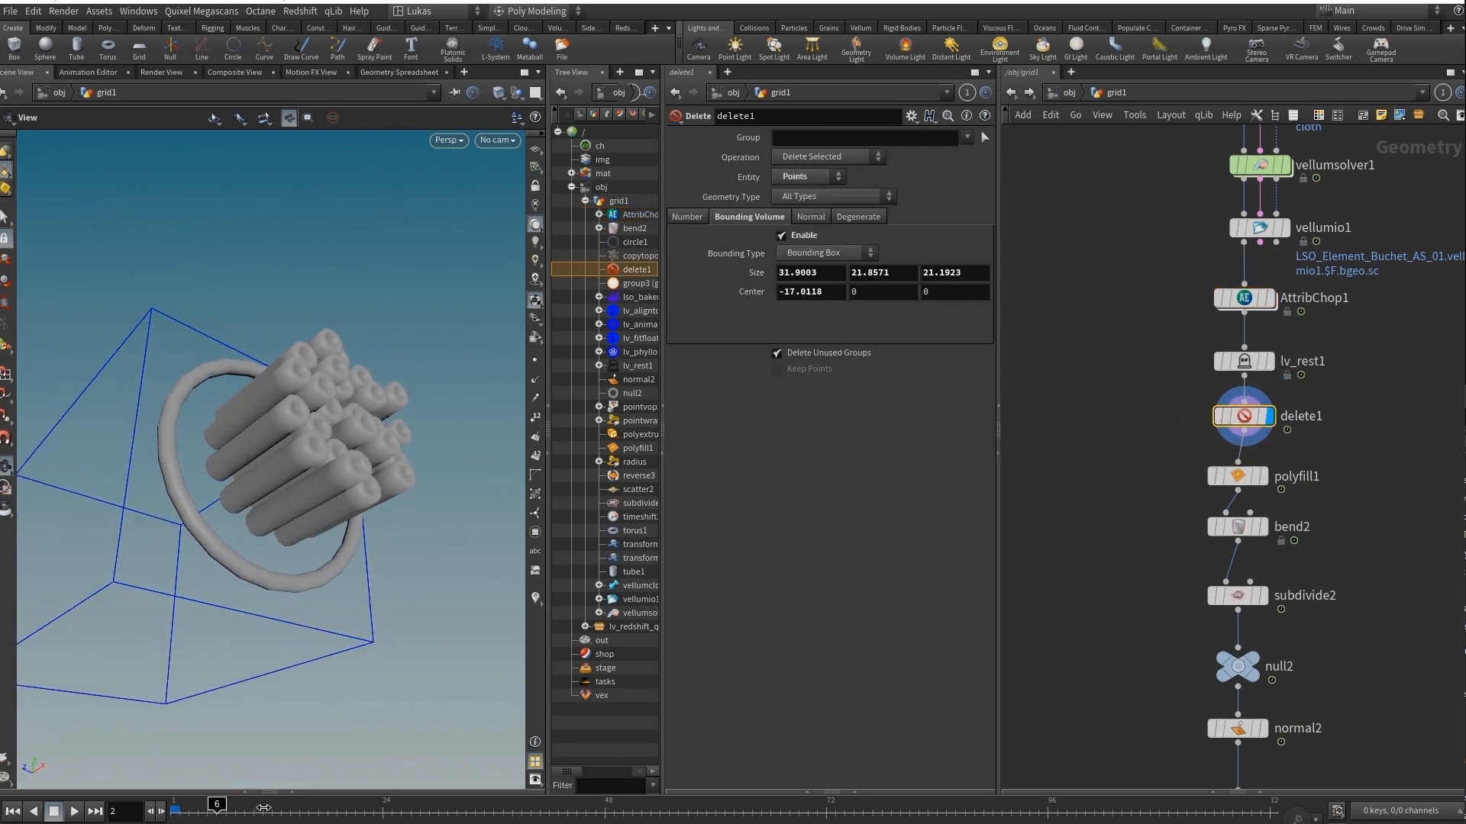
pyautogui.moveTo(263, 807); pyautogui.dragTo(218, 810)
# Turn off the template display of torus1, and display and select polyfill1 to inspect the cut tube ends.
pyautogui.moveTo(1105, 307)
pyautogui.mouseDown(button='middle')
pyautogui.moveTo(1116, 605)
pyautogui.moveTo(1079, 601)
pyautogui.moveTo(1099, 290)
pyautogui.mouseUp(button='middle')
pyautogui.scroll(-1, 1123, 539)
pyautogui.click(1374, 358)
pyautogui.scroll(3, 1227, 514)
pyautogui.click(1270, 529)
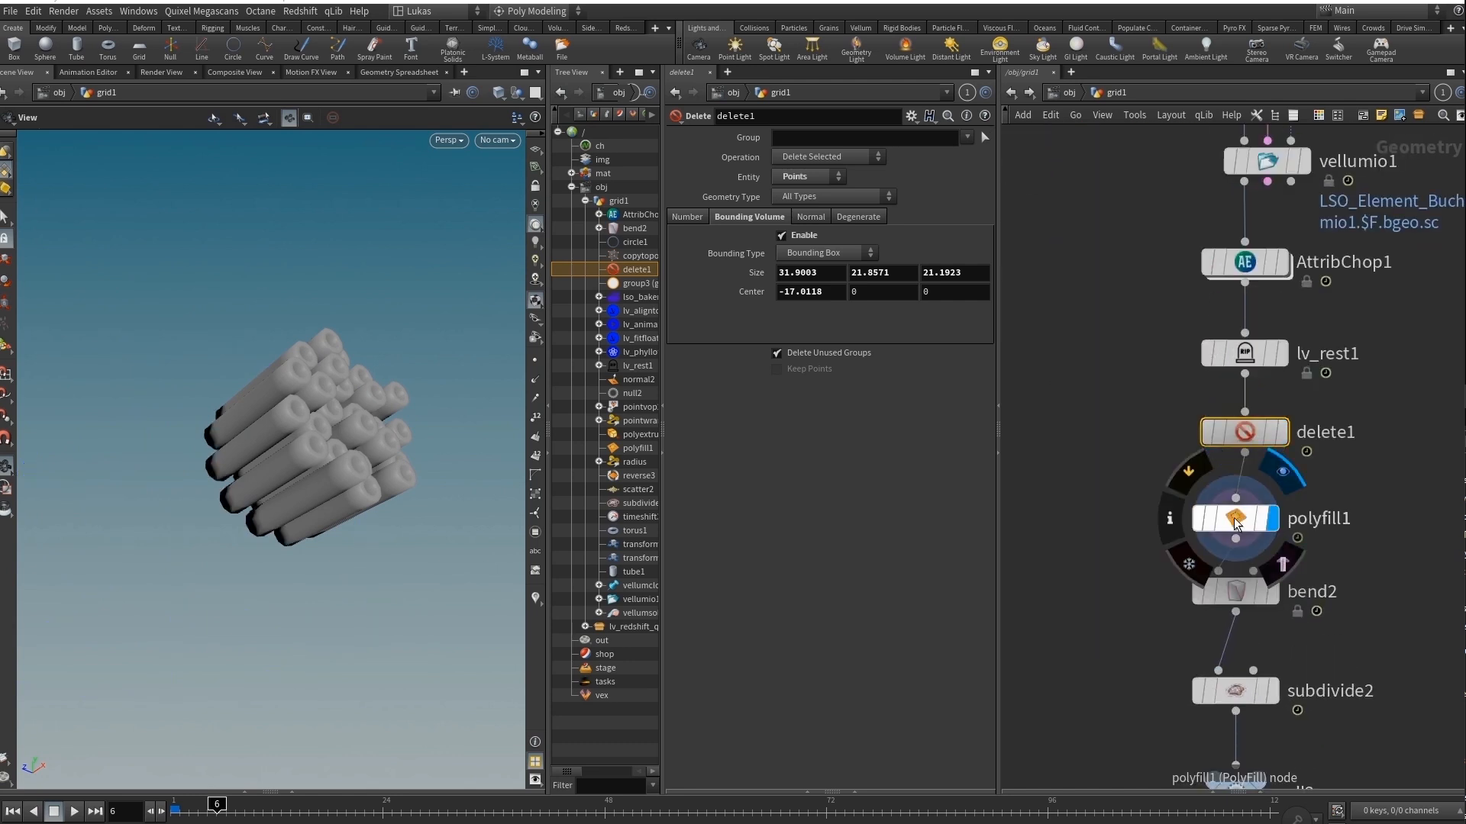
pyautogui.click(1238, 523)
pyautogui.moveTo(428, 489); pyautogui.dragTo(153, 483)
# Display and select bend2 to examine its taper deformation with the viewport handles shown.
pyautogui.click(1271, 591)
pyautogui.click(1235, 592)
pyautogui.click(6, 347)
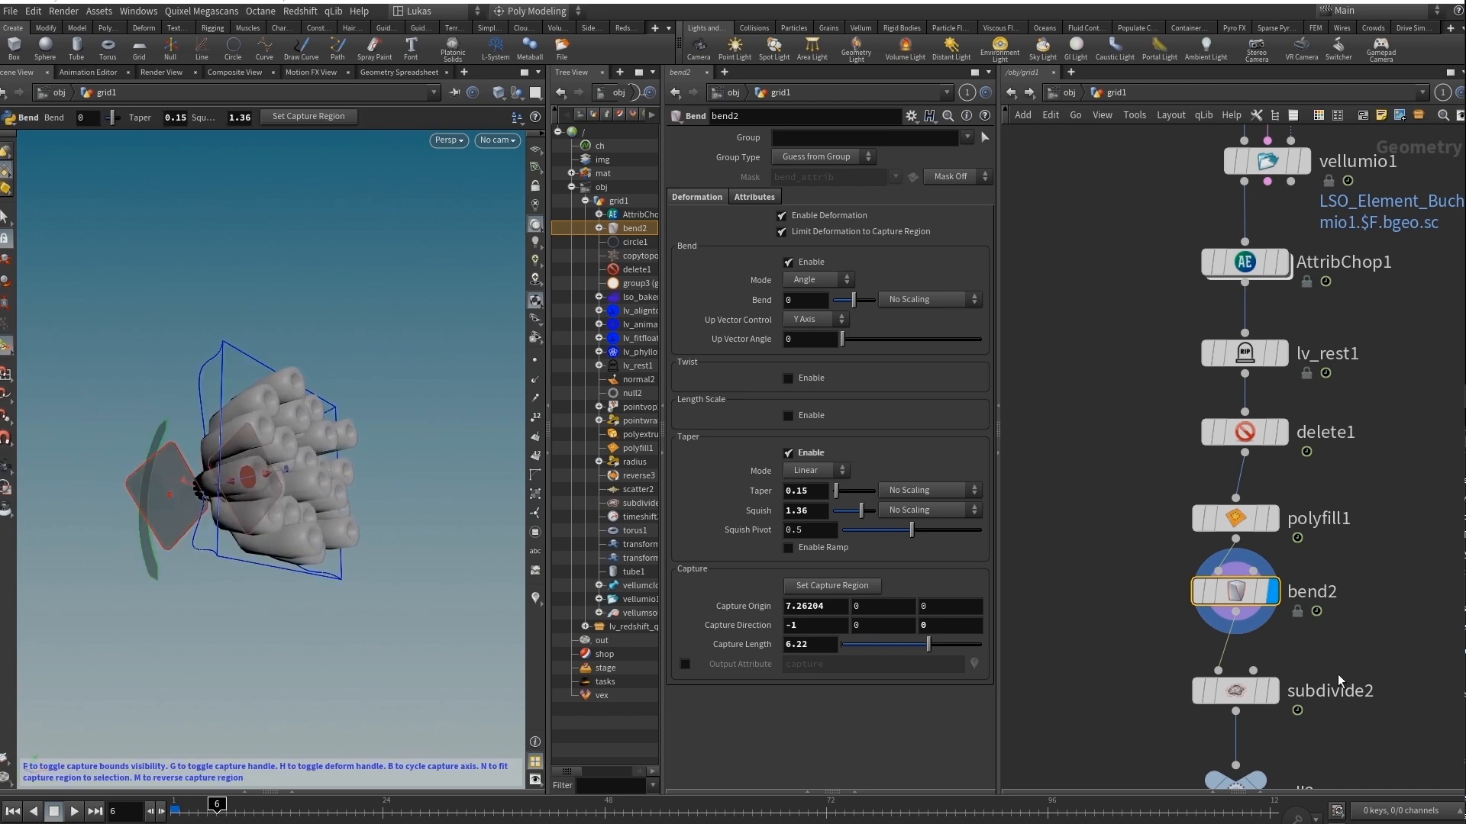
# Display subdivide2 and scrub the timeline to preview the smoothed tube bouquet, returning to frame 1.
pyautogui.click(1275, 696)
pyautogui.moveTo(352, 441); pyautogui.dragTo(263, 501)
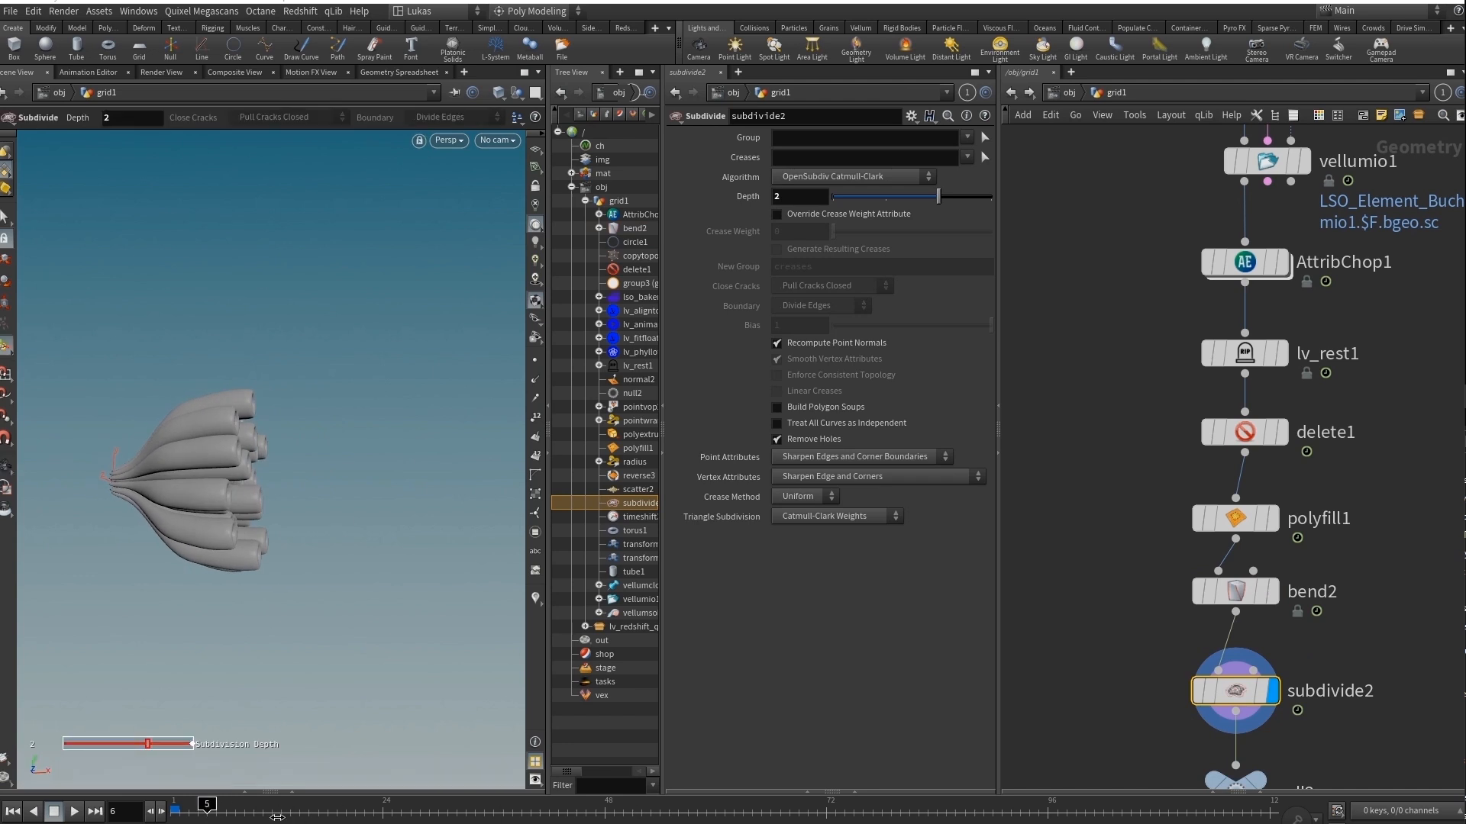
pyautogui.moveTo(477, 805); pyautogui.dragTo(343, 817)
pyautogui.moveTo(478, 807); pyautogui.dragTo(273, 798)
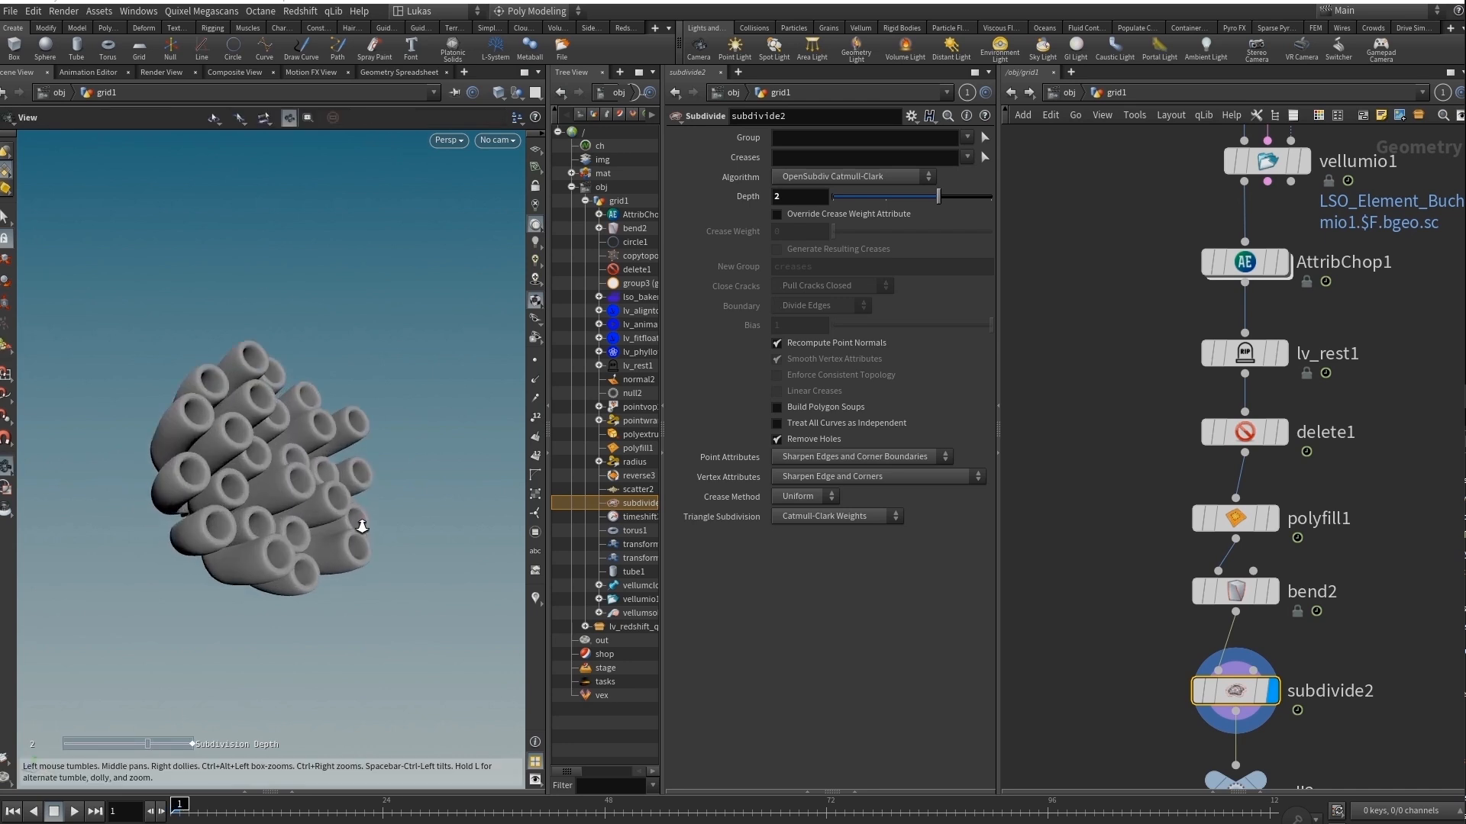
# Display and select lso_bakery2, and frame its geometry to inspect how the bouquet fits the green guide sphere.
pyautogui.scroll(-4, 1134, 719)
pyautogui.moveTo(1134, 718); pyautogui.dragTo(1134, 495, button='middle')
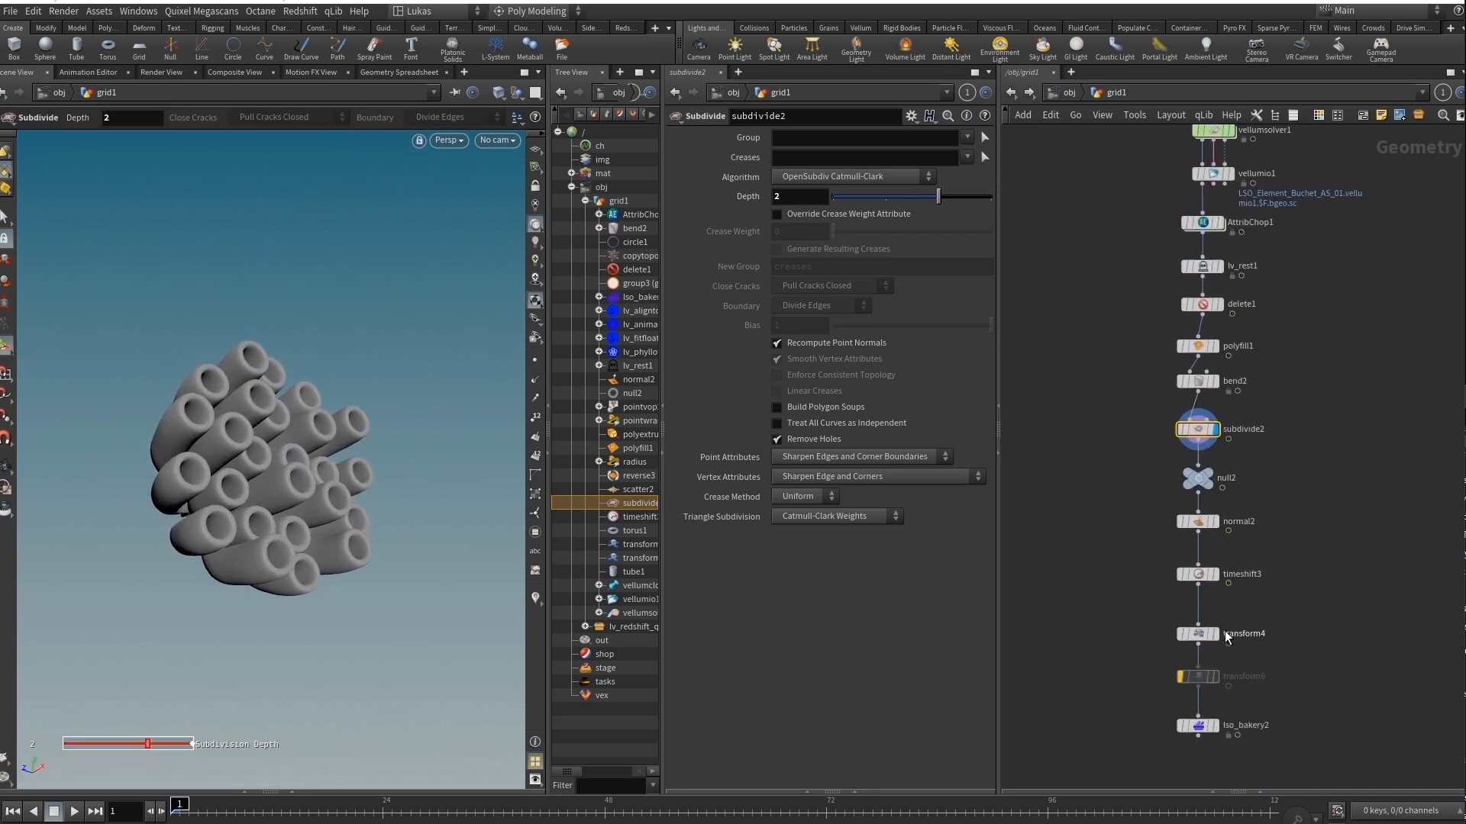
pyautogui.scroll(2, 1226, 639)
pyautogui.click(1215, 745)
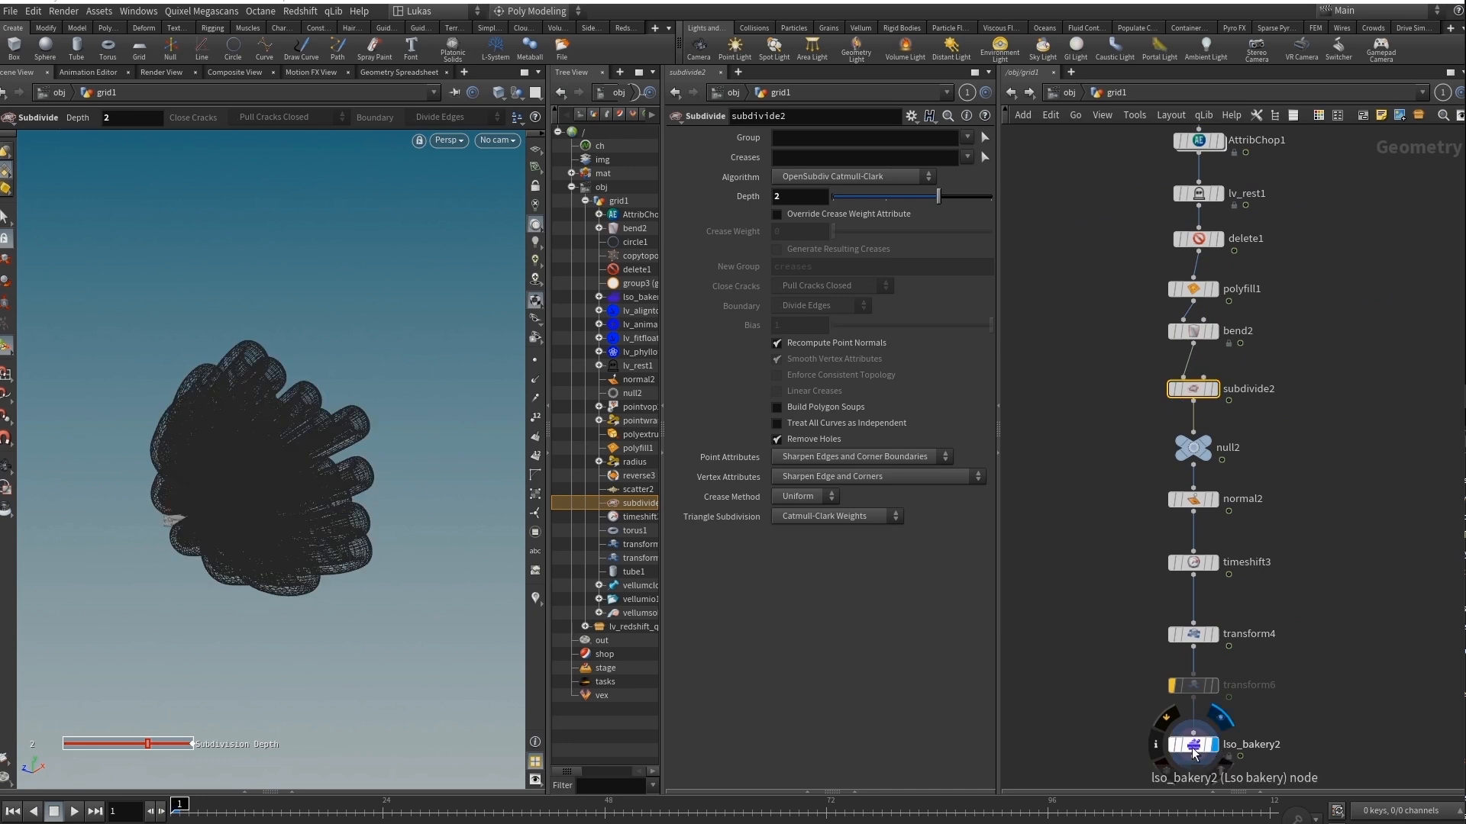
pyautogui.click(1197, 751)
pyautogui.keyDown('alt'); pyautogui.moveTo(200, 410); pyautogui.dragTo(267, 422, button='middle'); pyautogui.keyUp('alt')
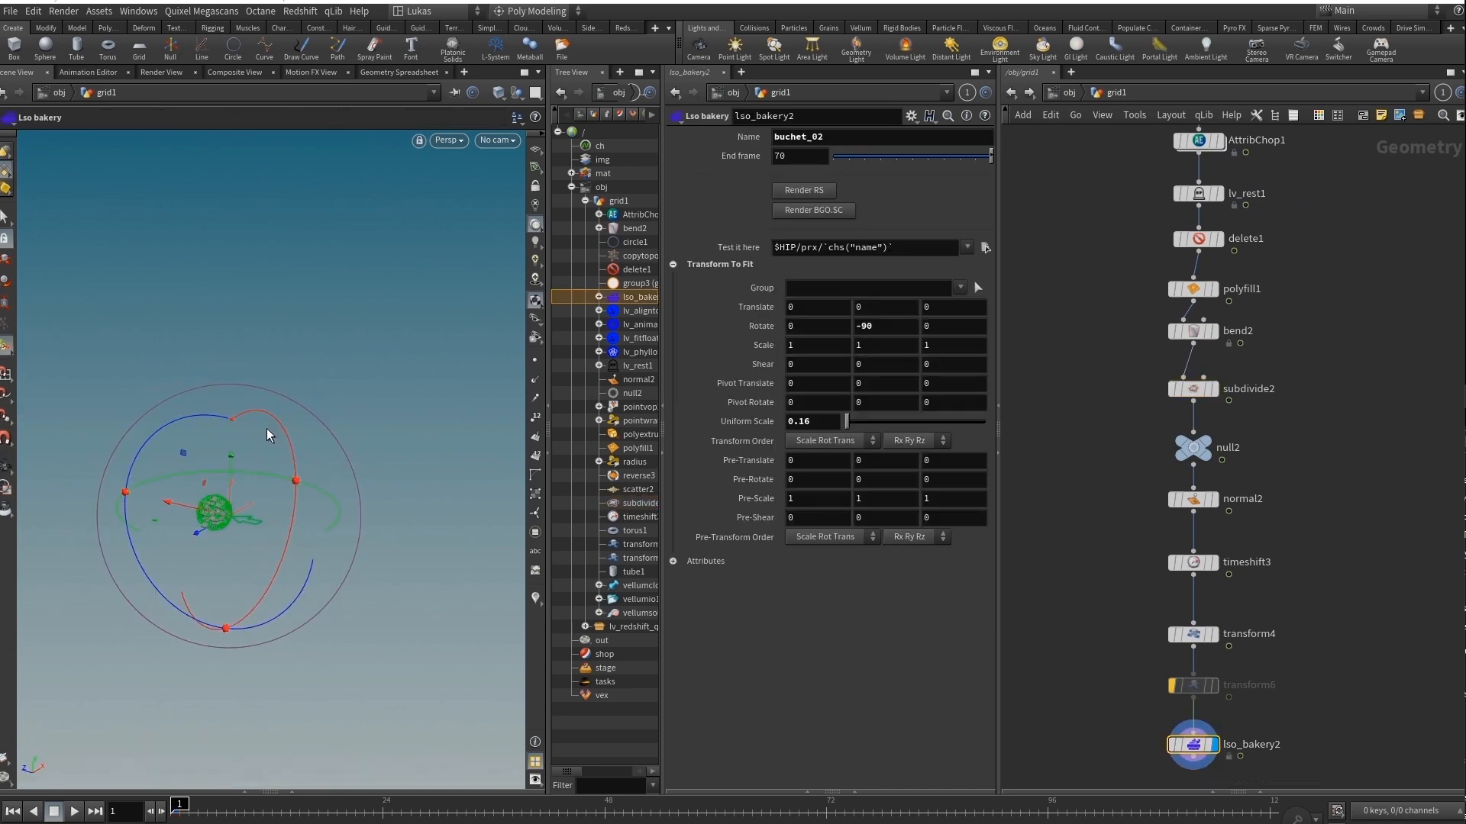
pyautogui.press('s')
pyautogui.hotkey('space', 'f')
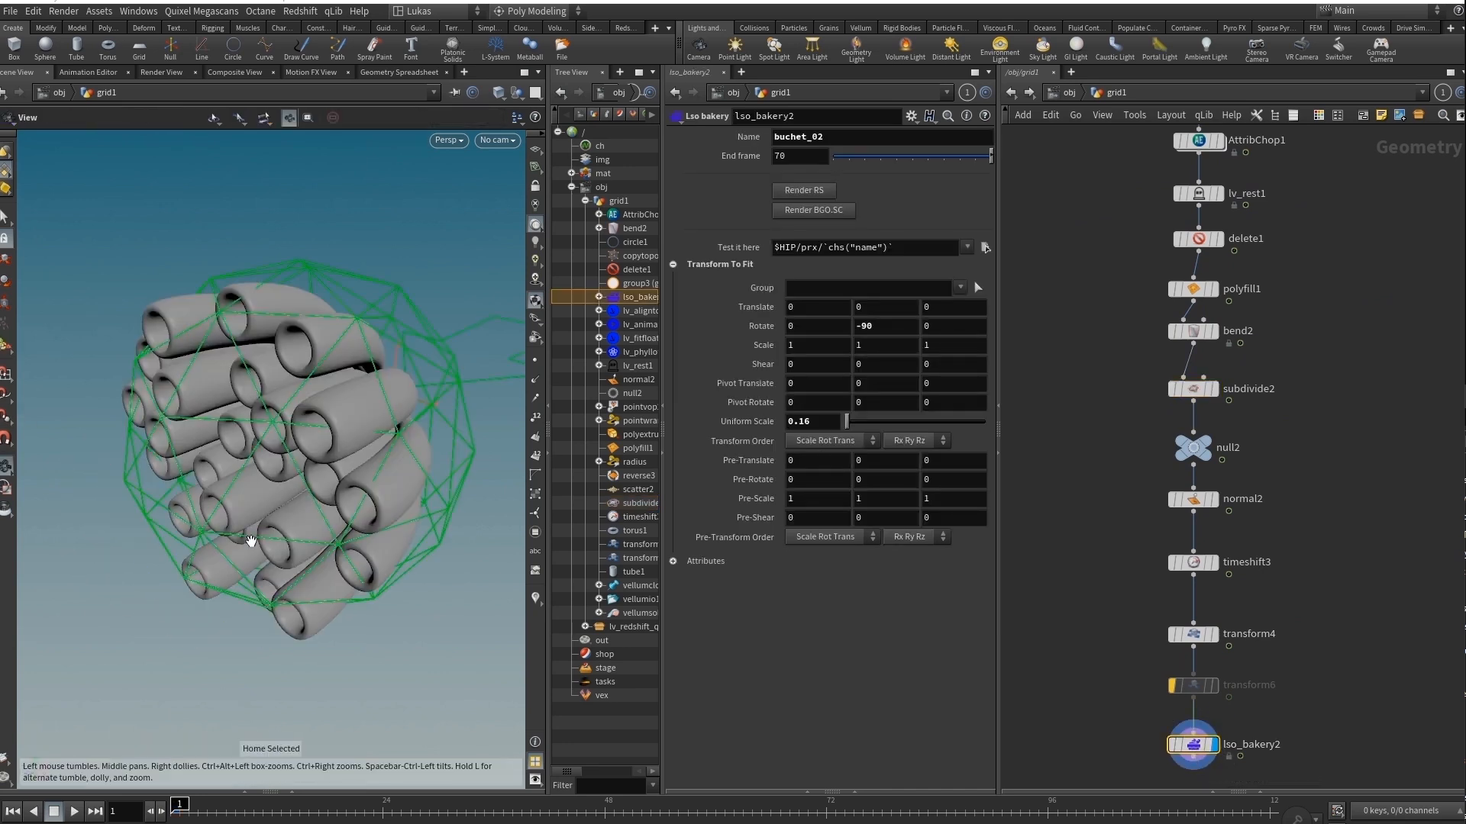
pyautogui.keyDown('alt'); pyautogui.moveTo(251, 542); pyautogui.dragTo(300, 469); pyautogui.keyUp('alt')
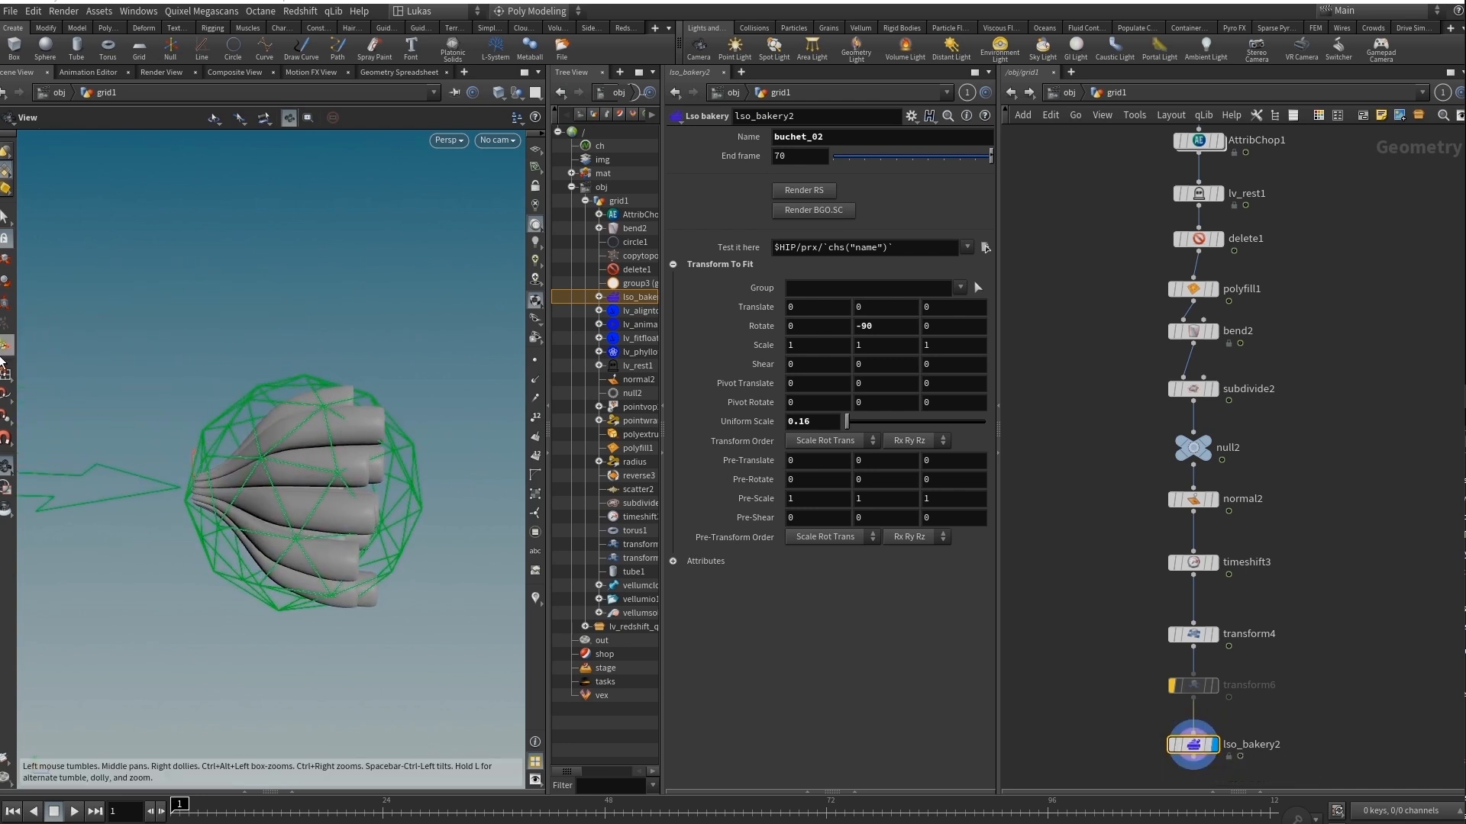
pyautogui.click(4, 348)
# Enter lso_bakery2, examine its internal nodes and the bakings ROP network, and return to the grid1 network.
pyautogui.doubleClick(1196, 756)
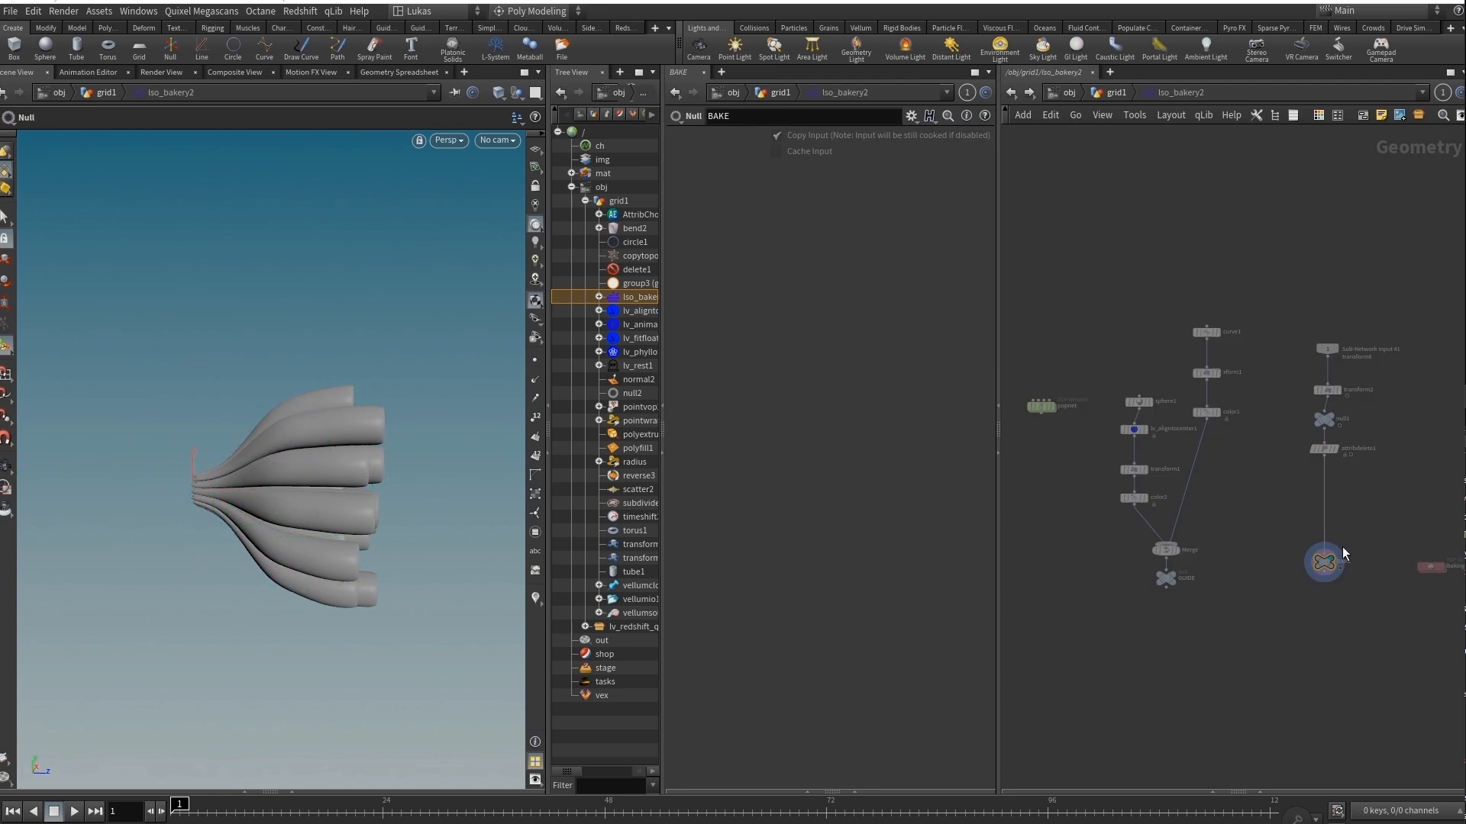
pyautogui.scroll(5, 1332, 568)
pyautogui.scroll(-5, 1331, 568)
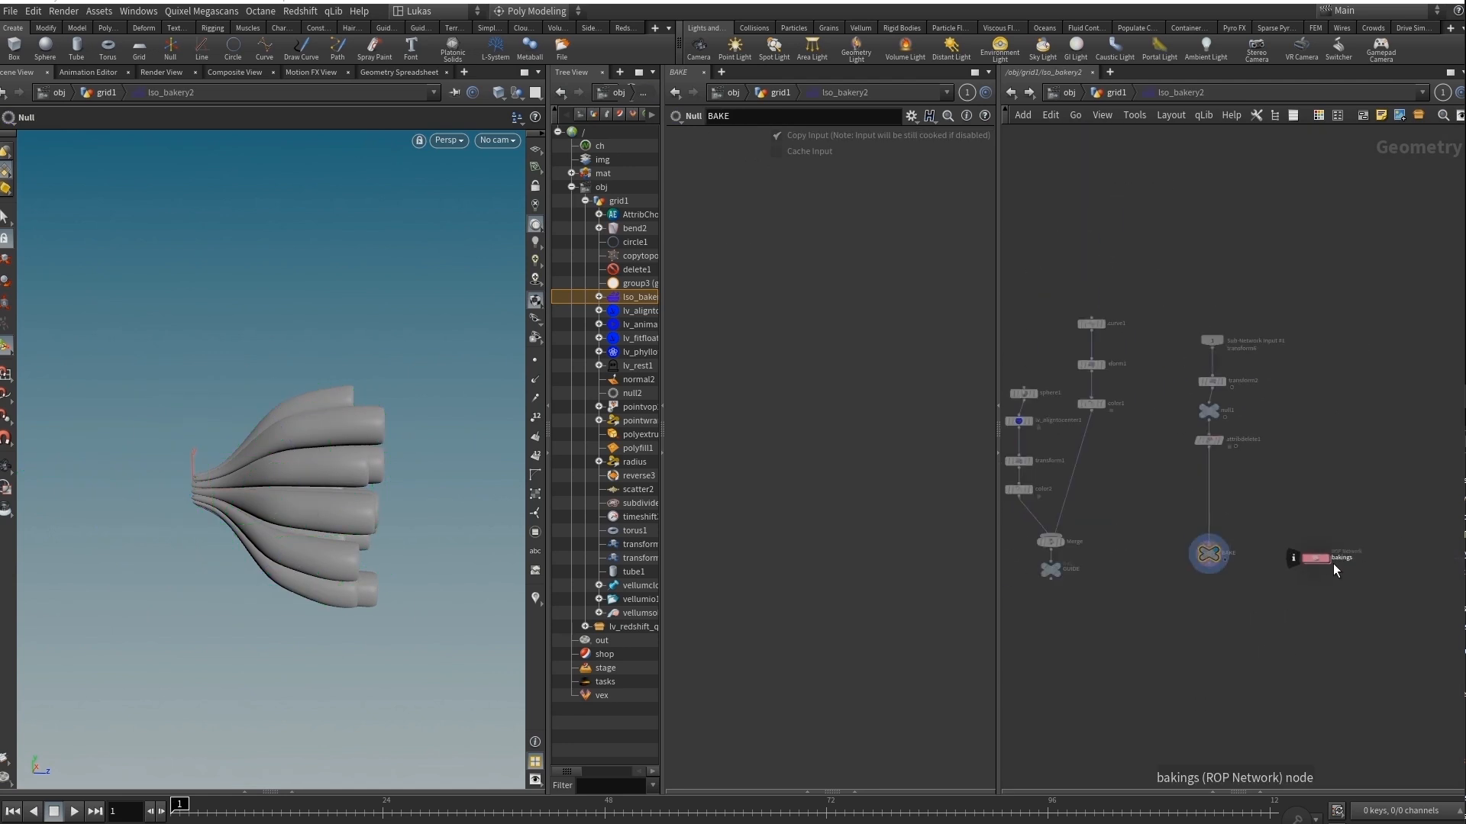
pyautogui.moveTo(1165, 505); pyautogui.dragTo(1303, 520, button='middle')
pyautogui.press('u')
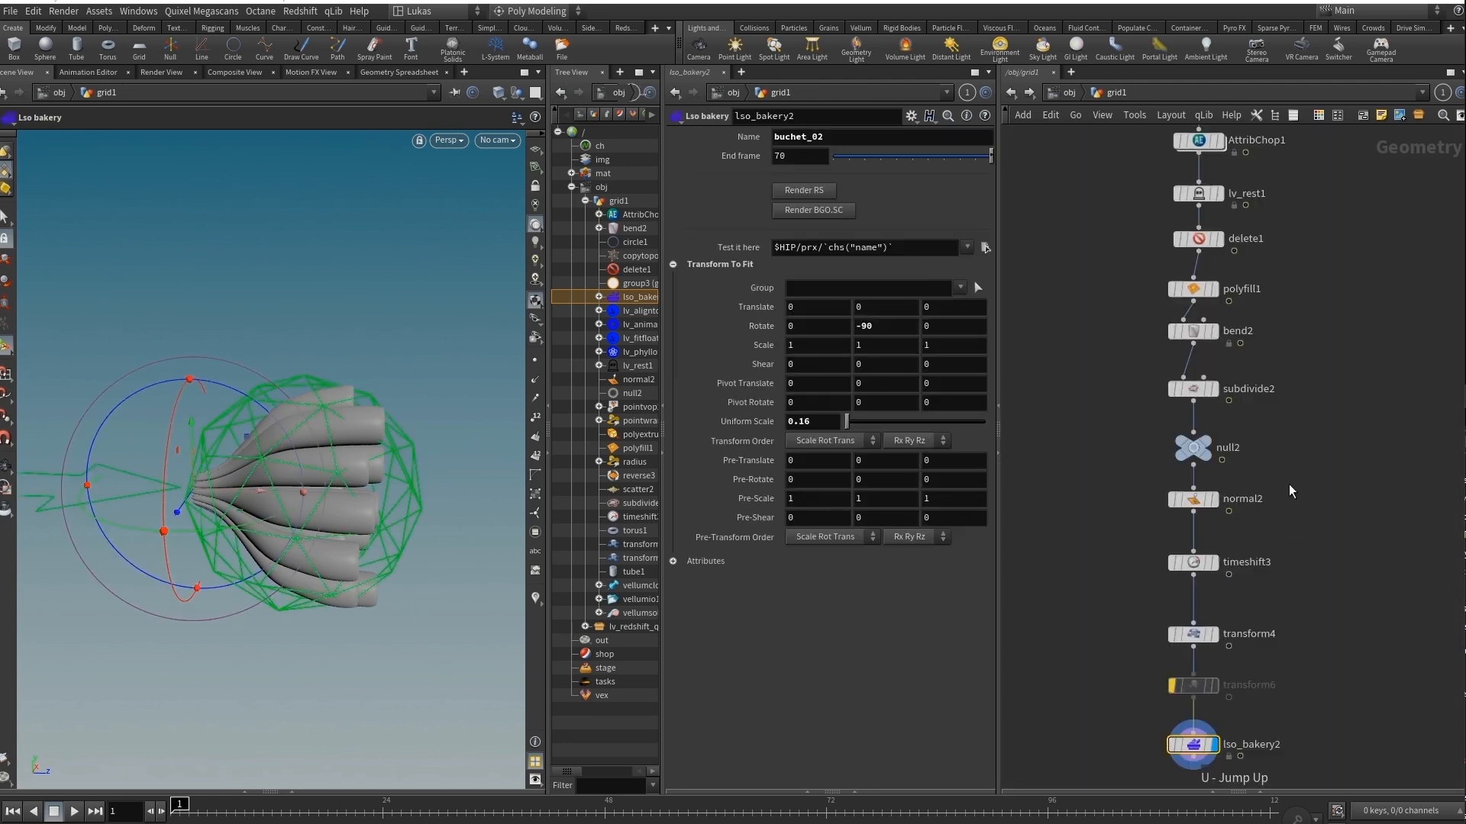
# Select the S01 geometry nodes to highlight their plant elements across the garden scene, finishing with the S01_Roses nodes.
pyautogui.moveTo(229, 419); pyautogui.dragTo(288, 458)
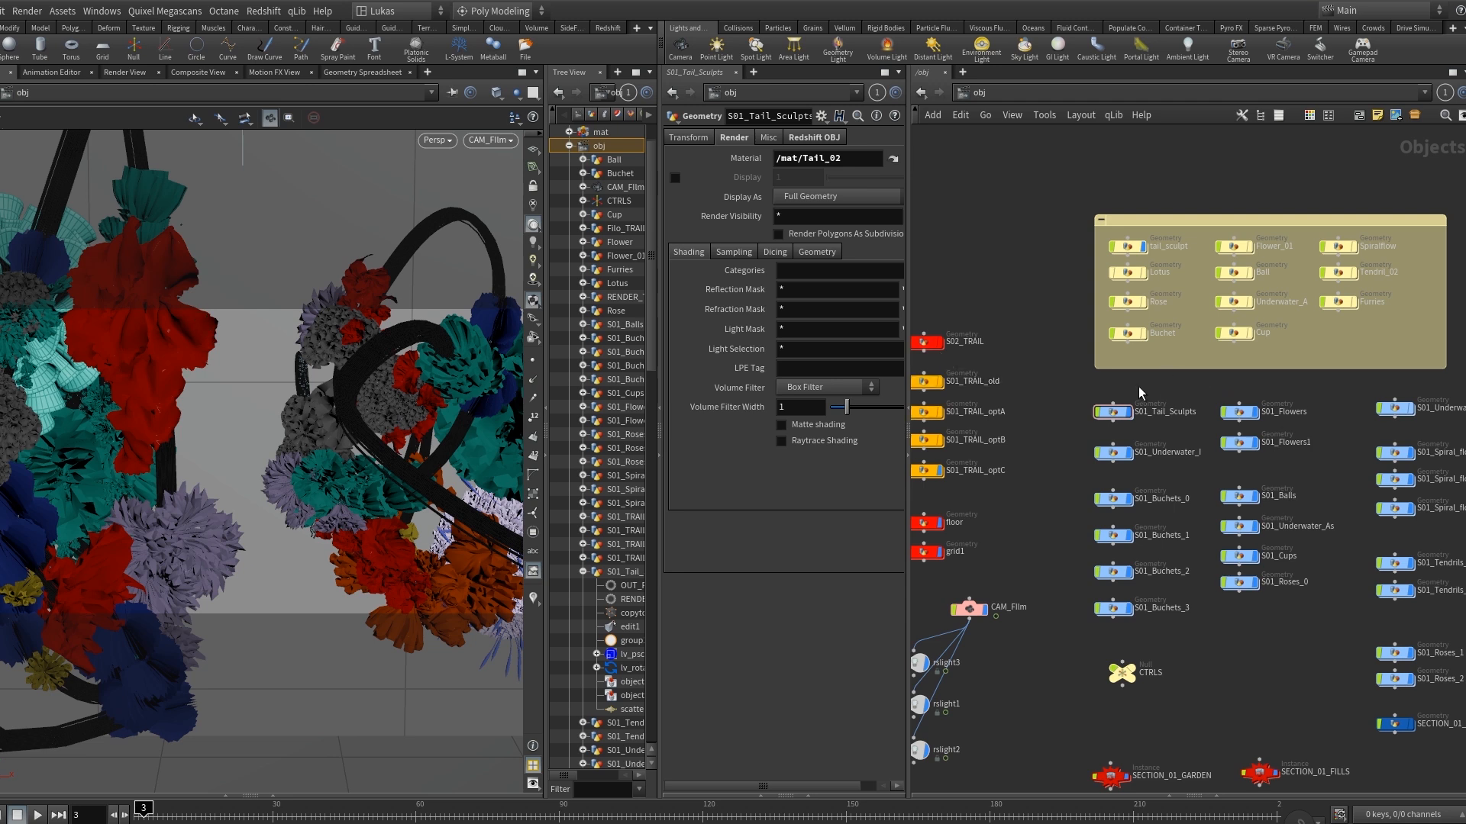
pyautogui.moveTo(1139, 393); pyautogui.dragTo(1435, 640)
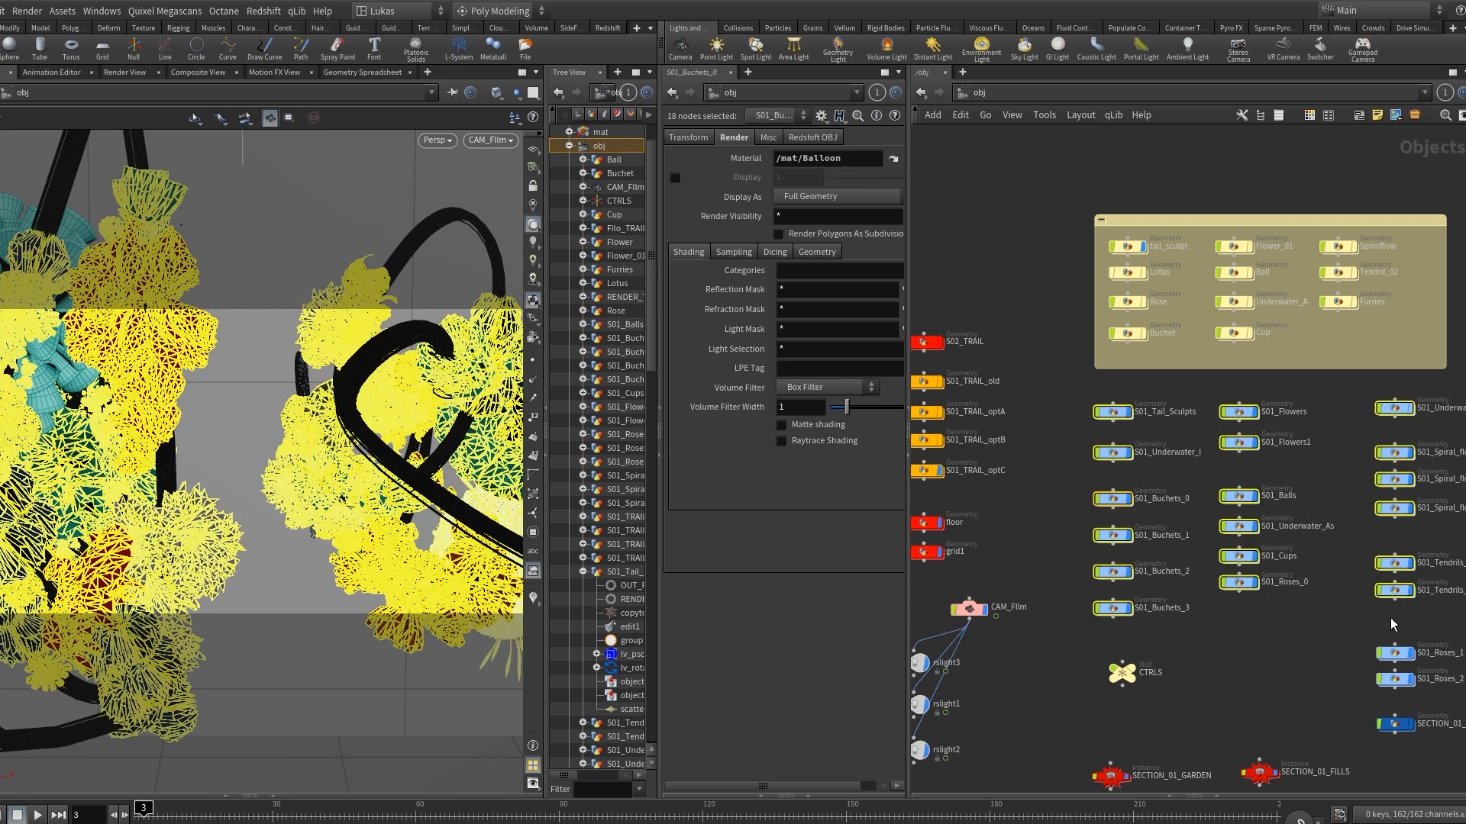
pyautogui.click(1348, 614)
pyautogui.moveTo(1325, 606); pyautogui.dragTo(1432, 697)
pyautogui.click(1345, 654)
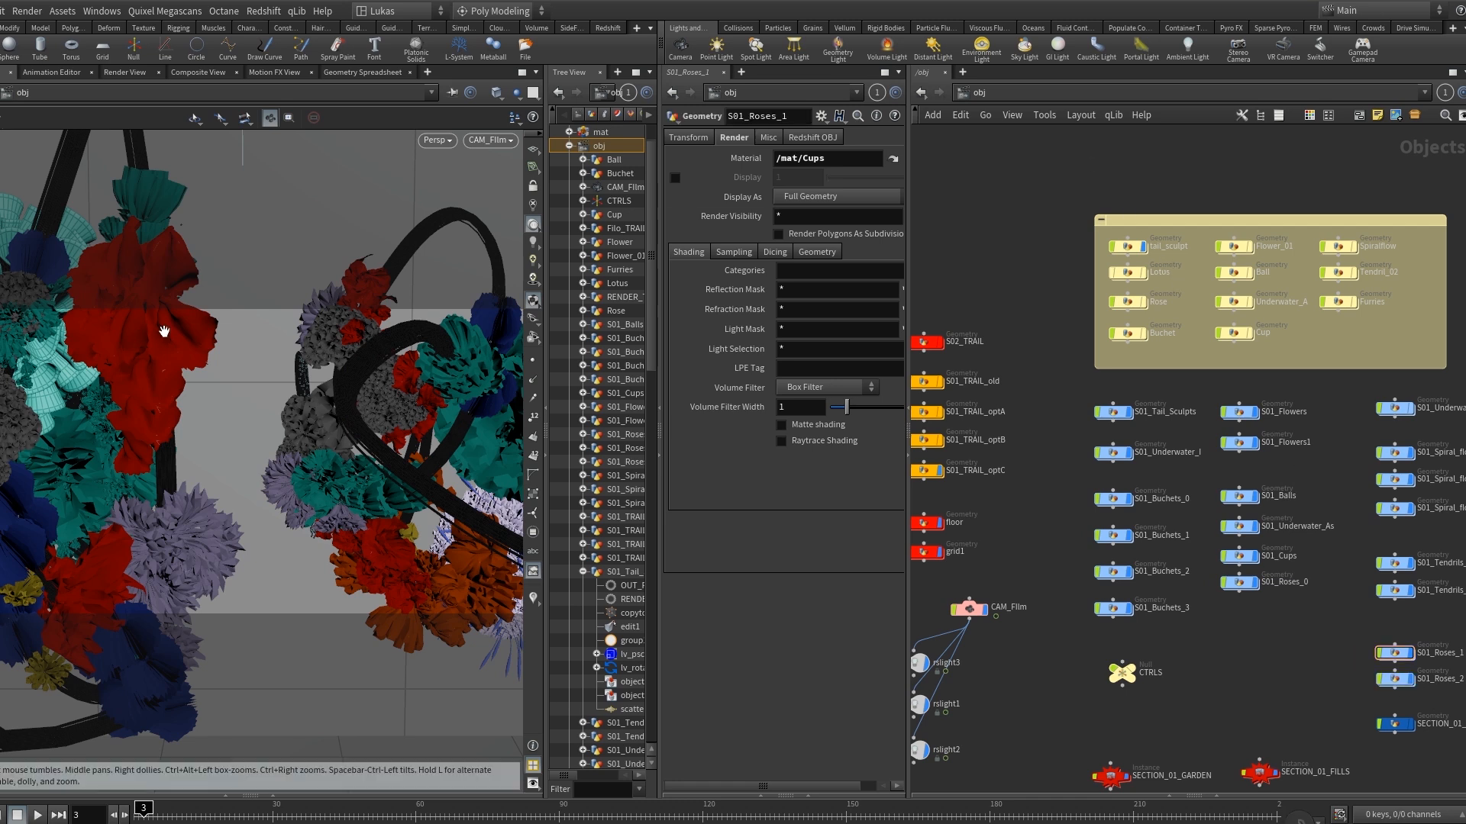
# Enter the tail_sculpt object, display and select file2, and inspect the full-resolution tail sculpt from several angles.
pyautogui.click(1129, 246)
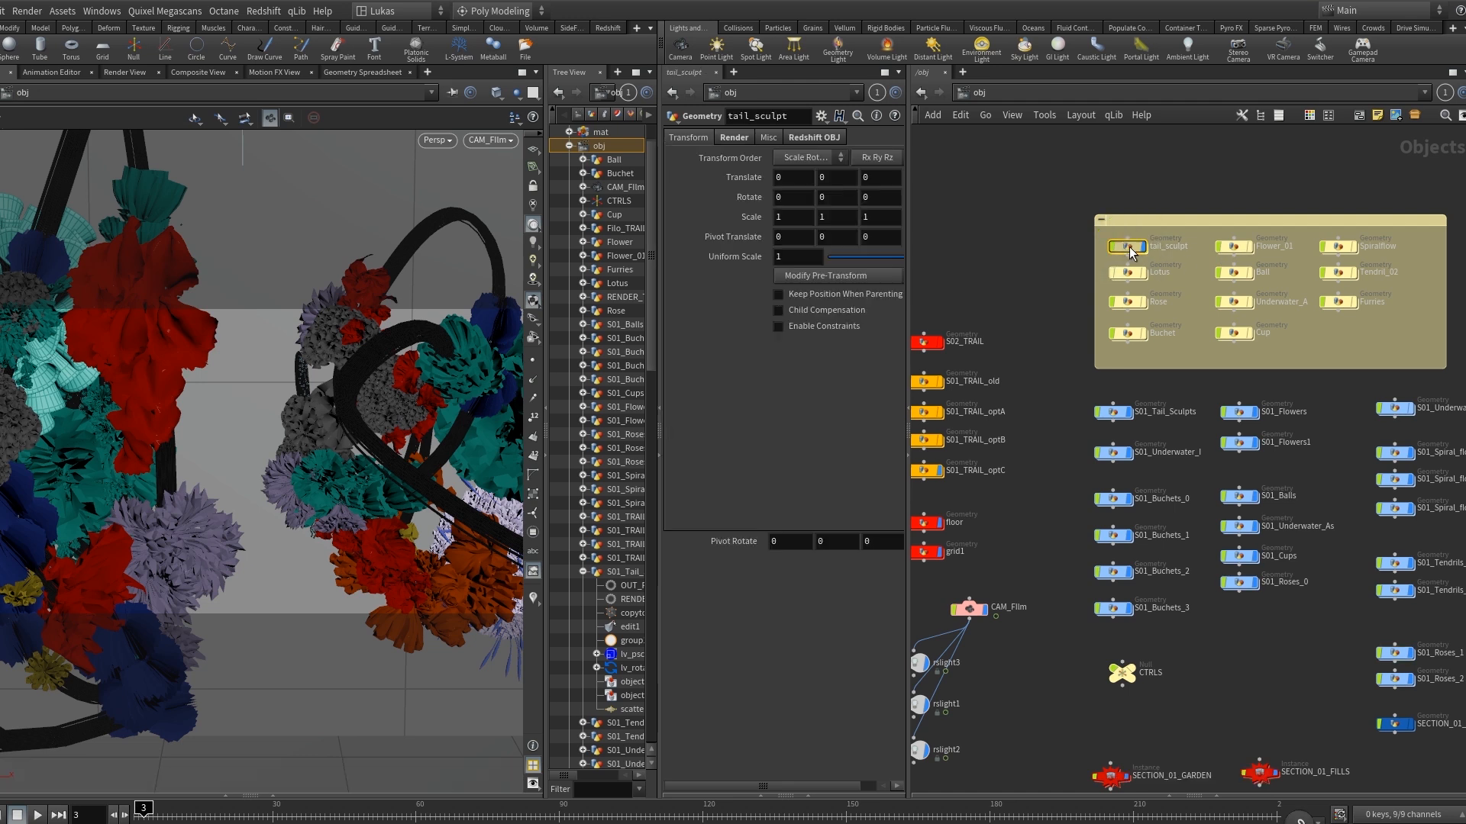
pyautogui.doubleClick(1129, 246)
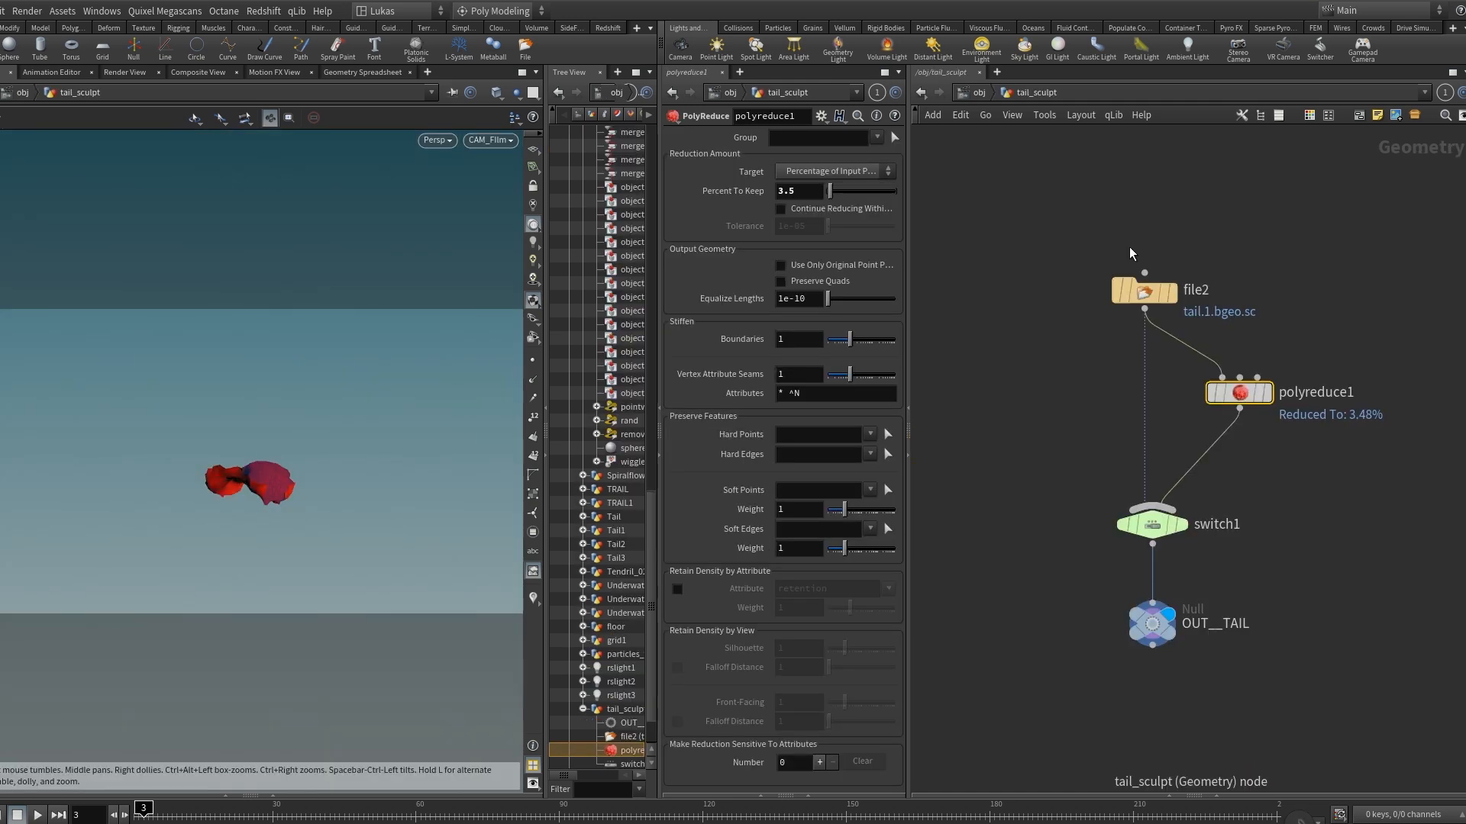
pyautogui.click(1174, 297)
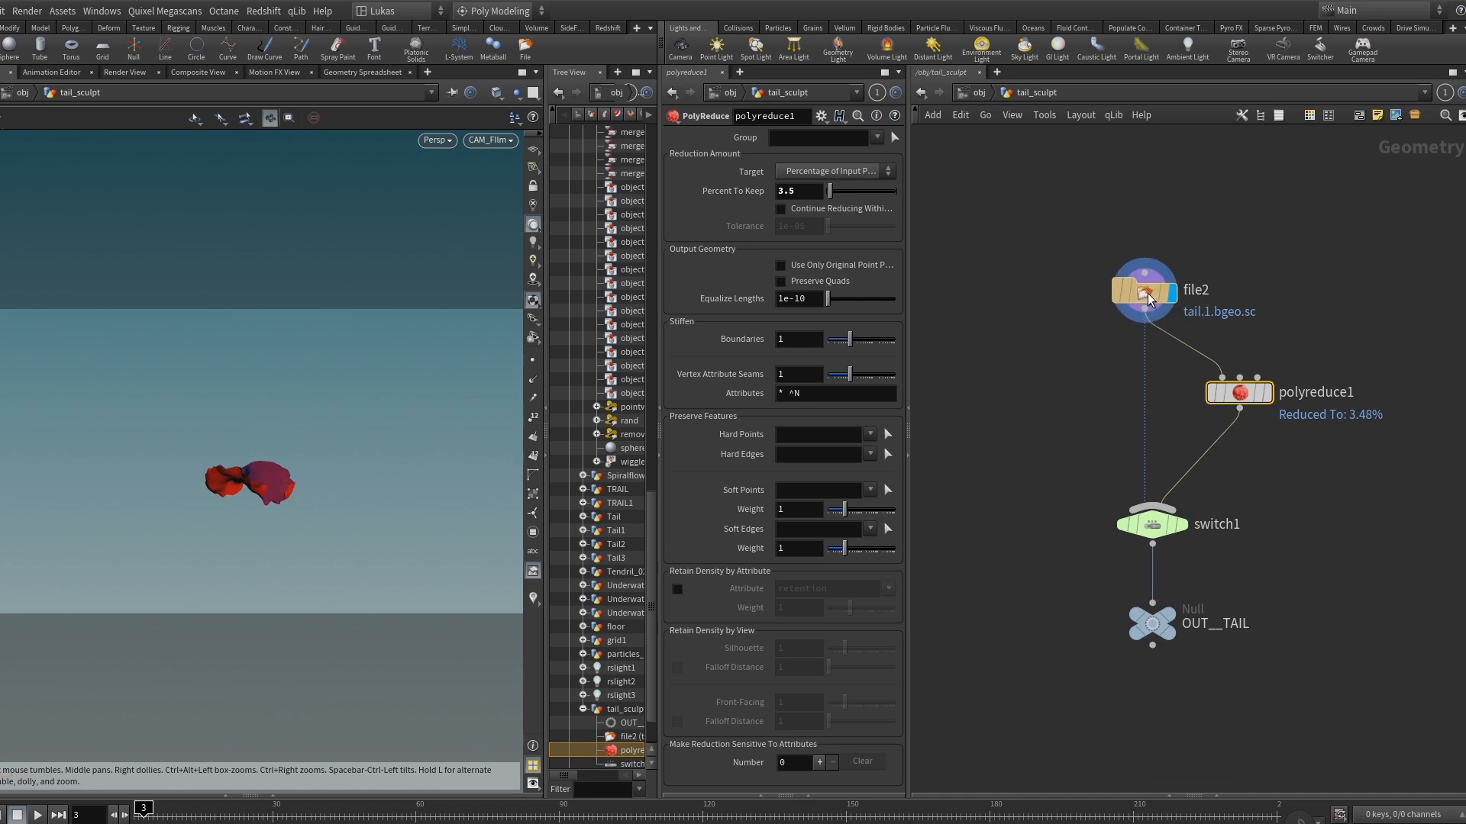
pyautogui.click(1146, 296)
pyautogui.moveTo(307, 477); pyautogui.dragTo(239, 399)
pyautogui.moveTo(245, 529); pyautogui.dragTo(495, 502, button='right')
# Display and select polyreduce1 to examine the reduced version of the tail sculpt.
pyautogui.click(1264, 397)
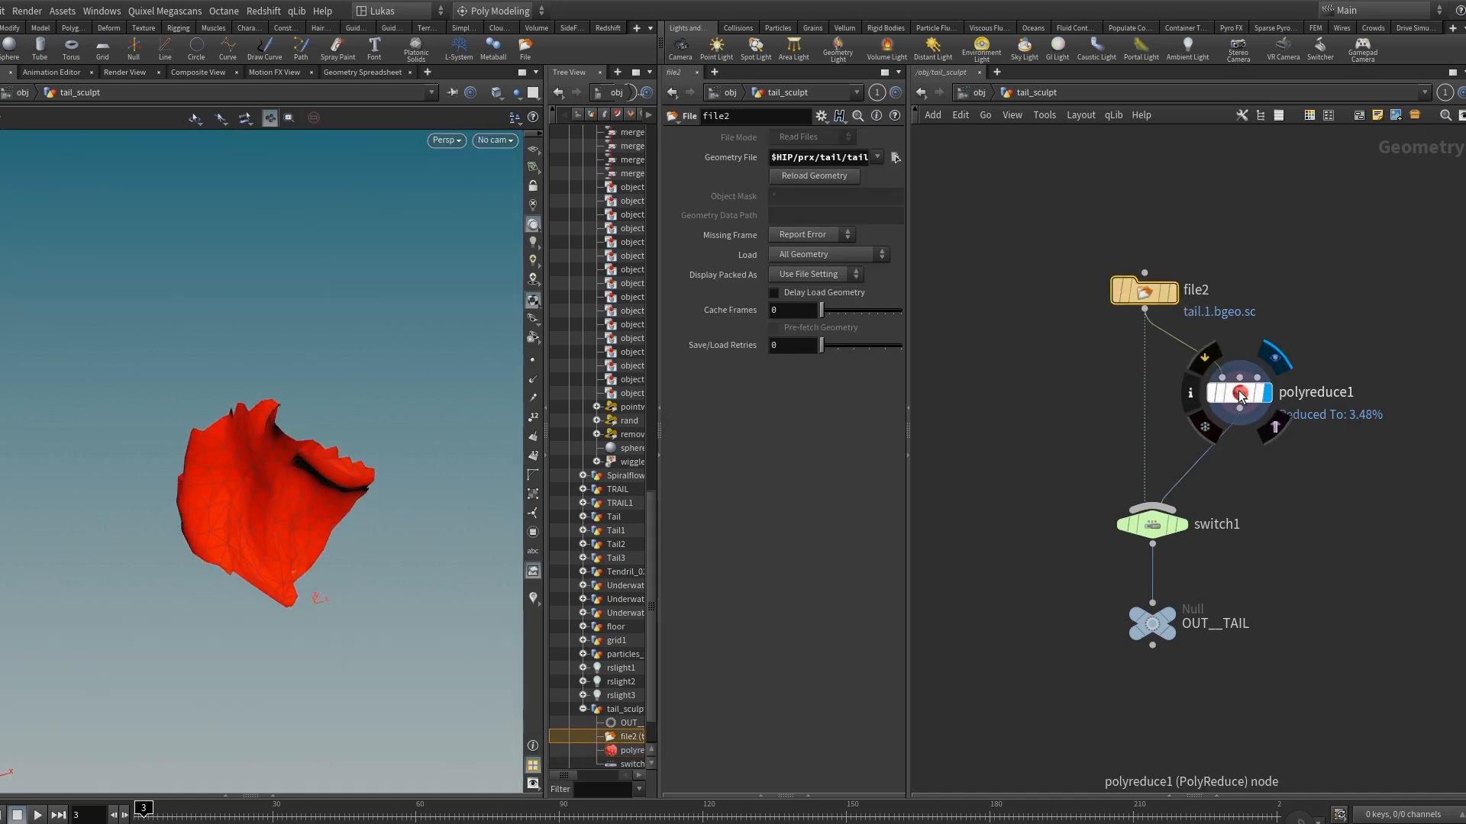
pyautogui.click(1241, 395)
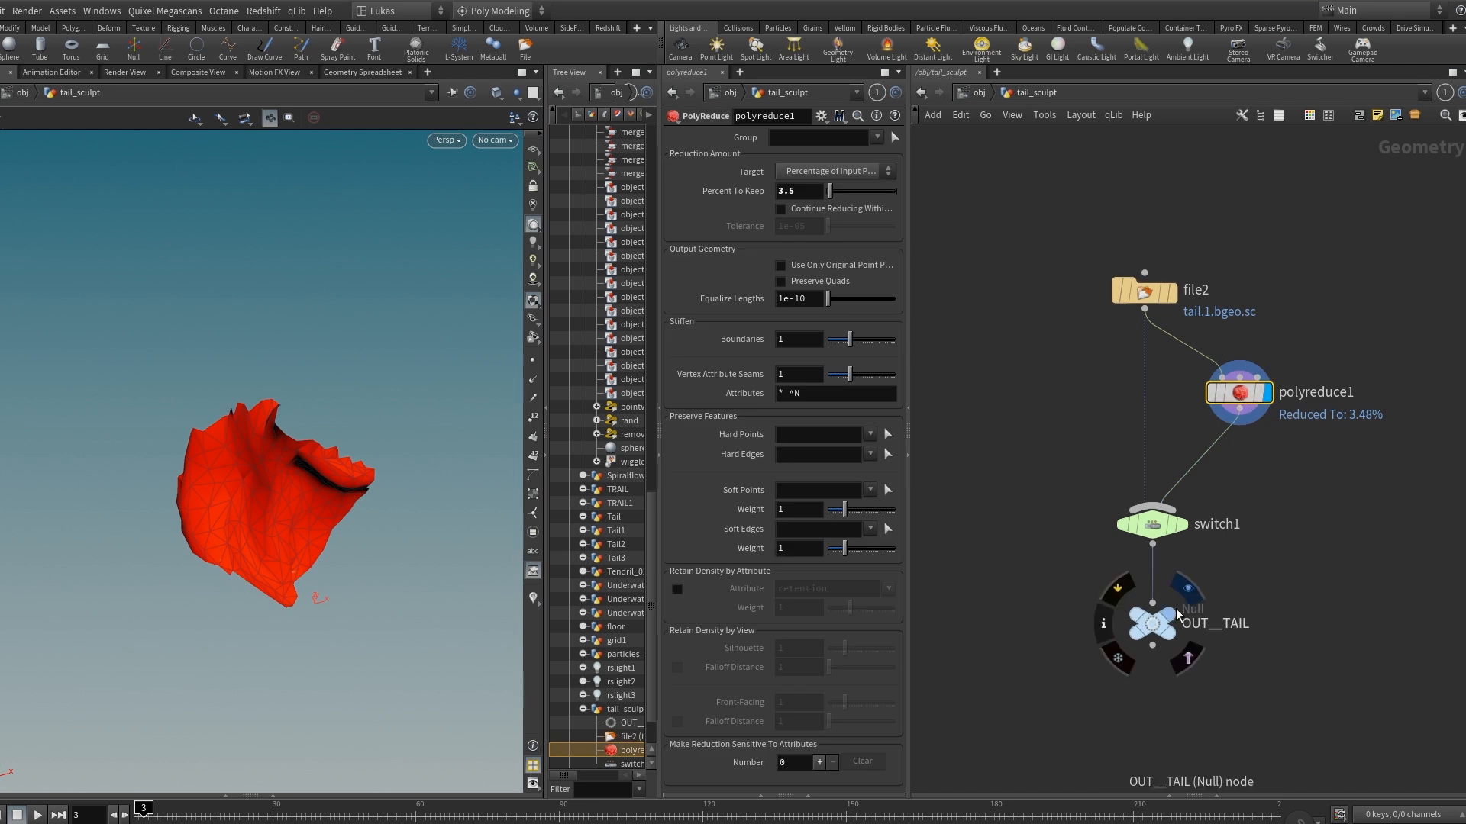
pyautogui.click(1259, 565)
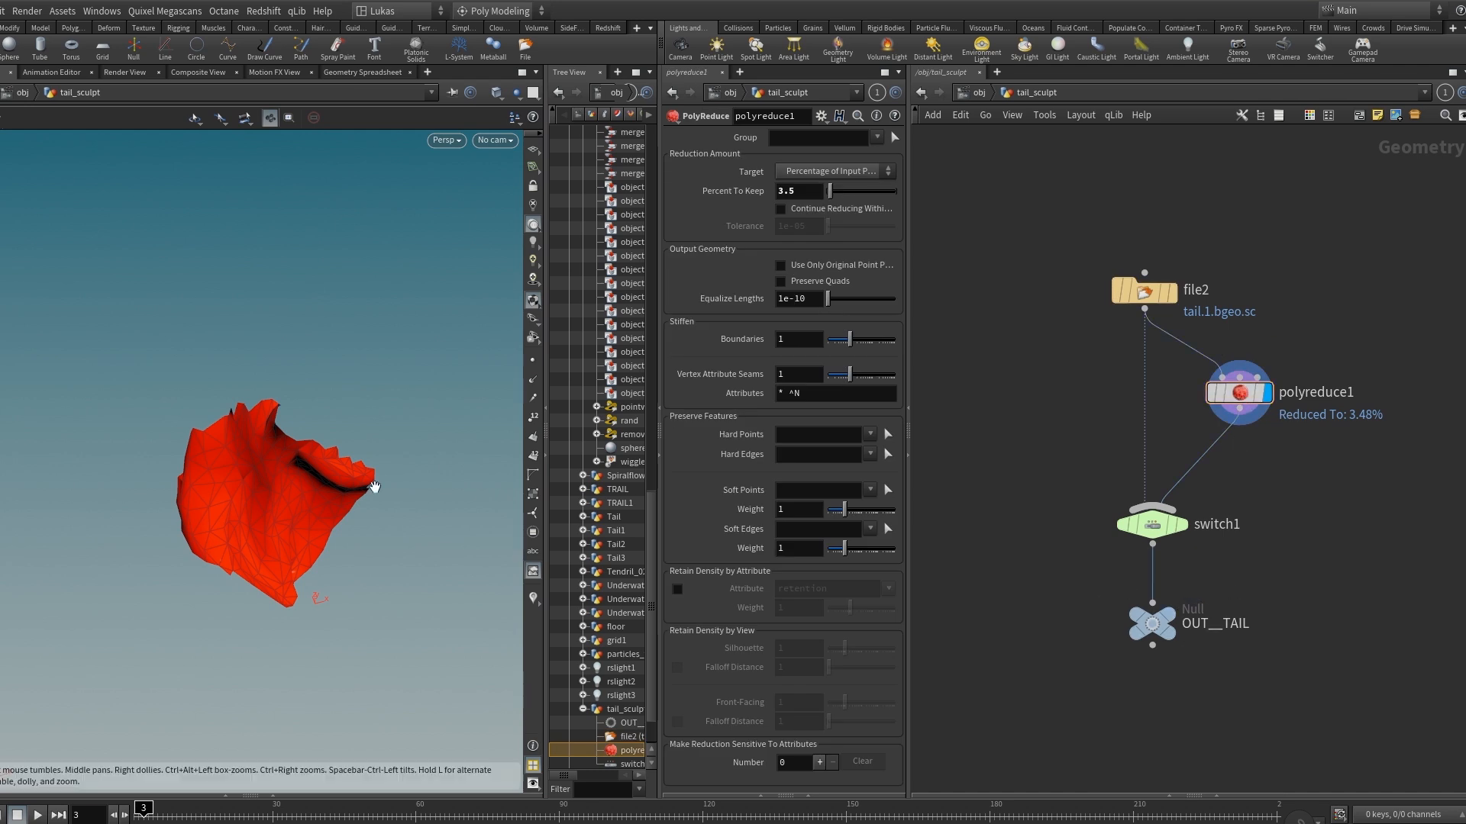
pyautogui.moveTo(288, 524); pyautogui.dragTo(286, 504)
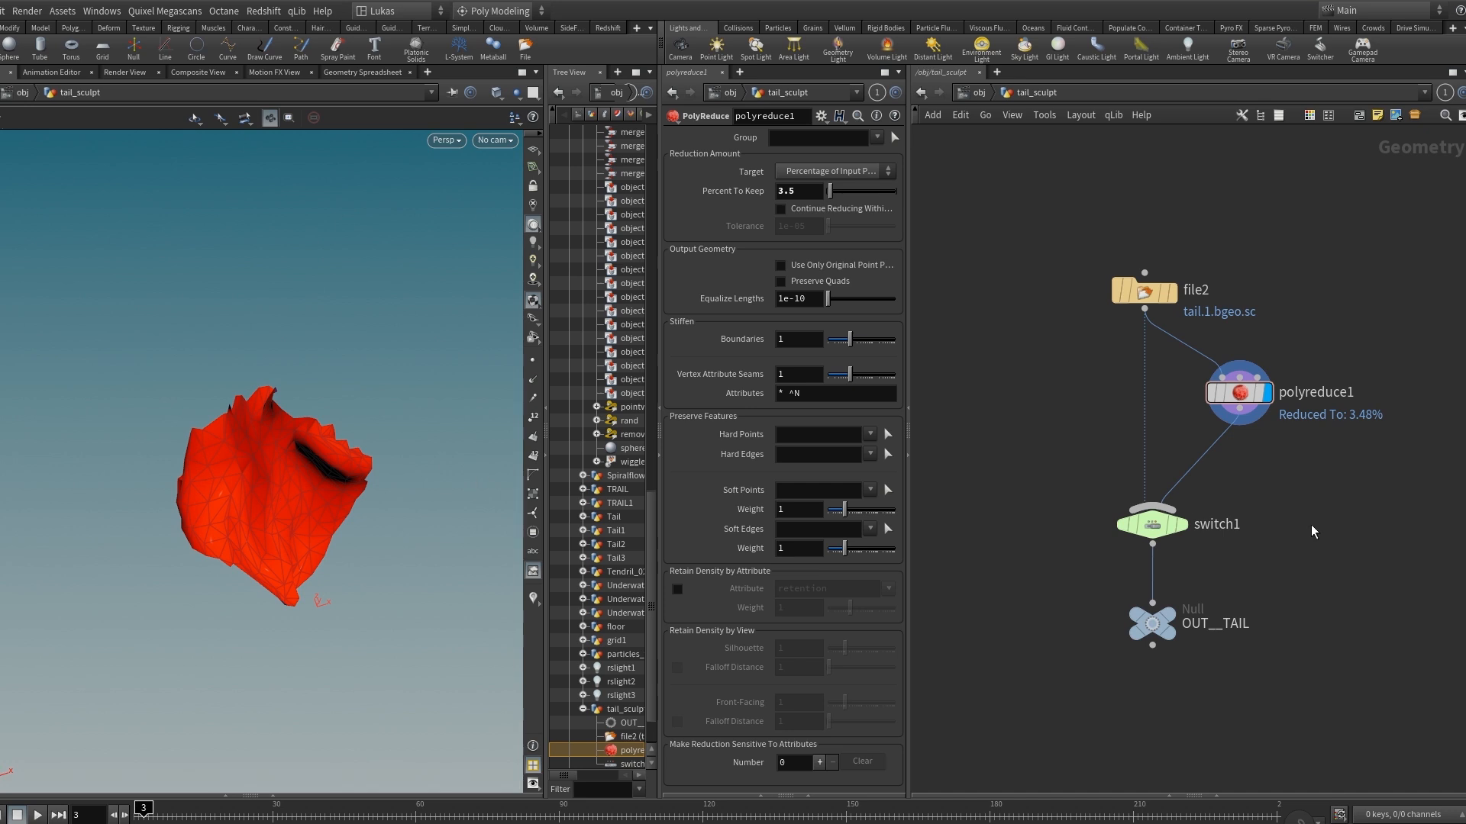
# Return to the object level and look at the garden scene through the CAM_Film camera.
pyautogui.press('u')
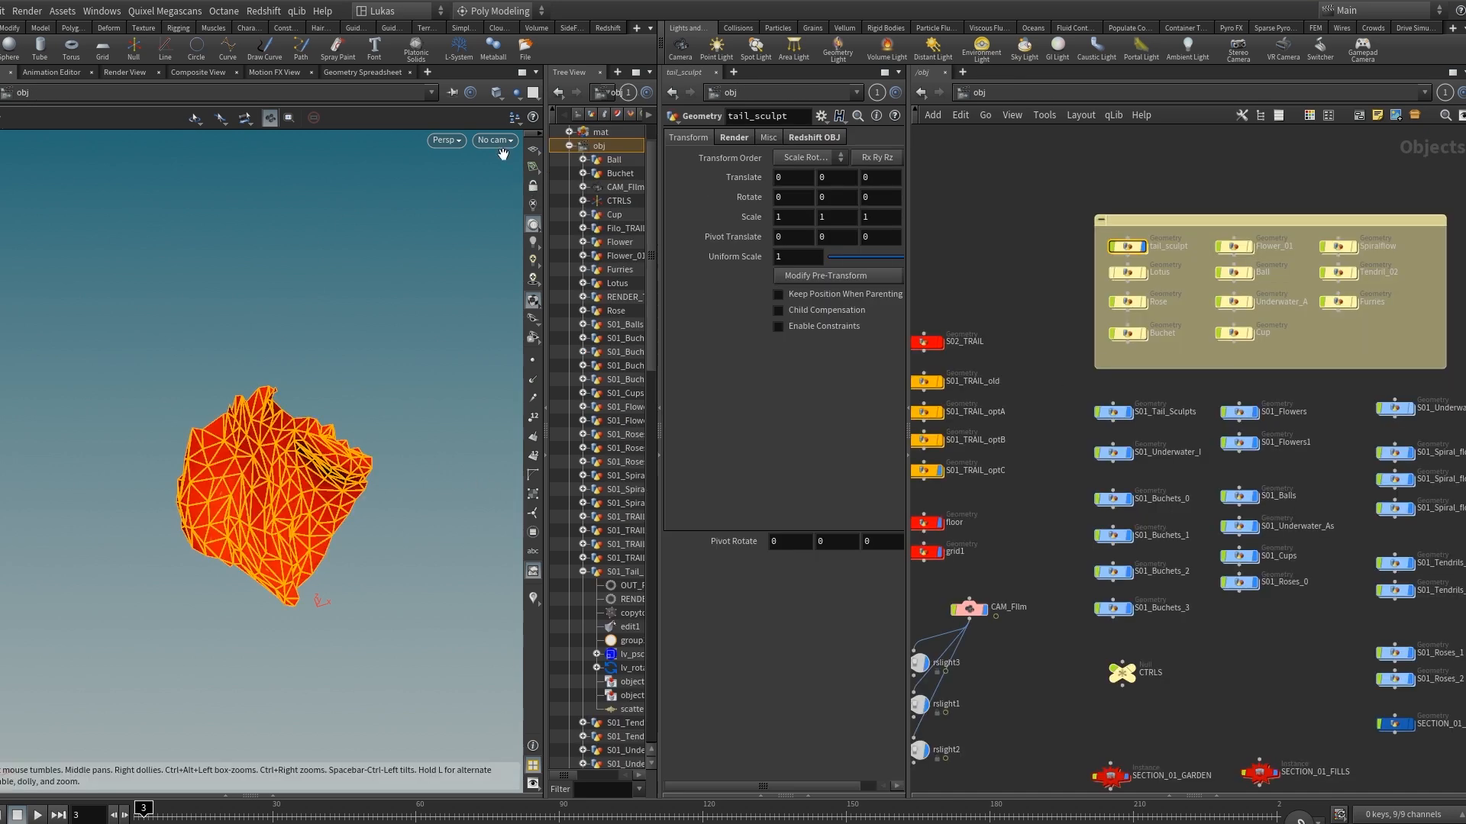
pyautogui.click(495, 140)
pyautogui.click(514, 214)
pyautogui.click(1103, 341)
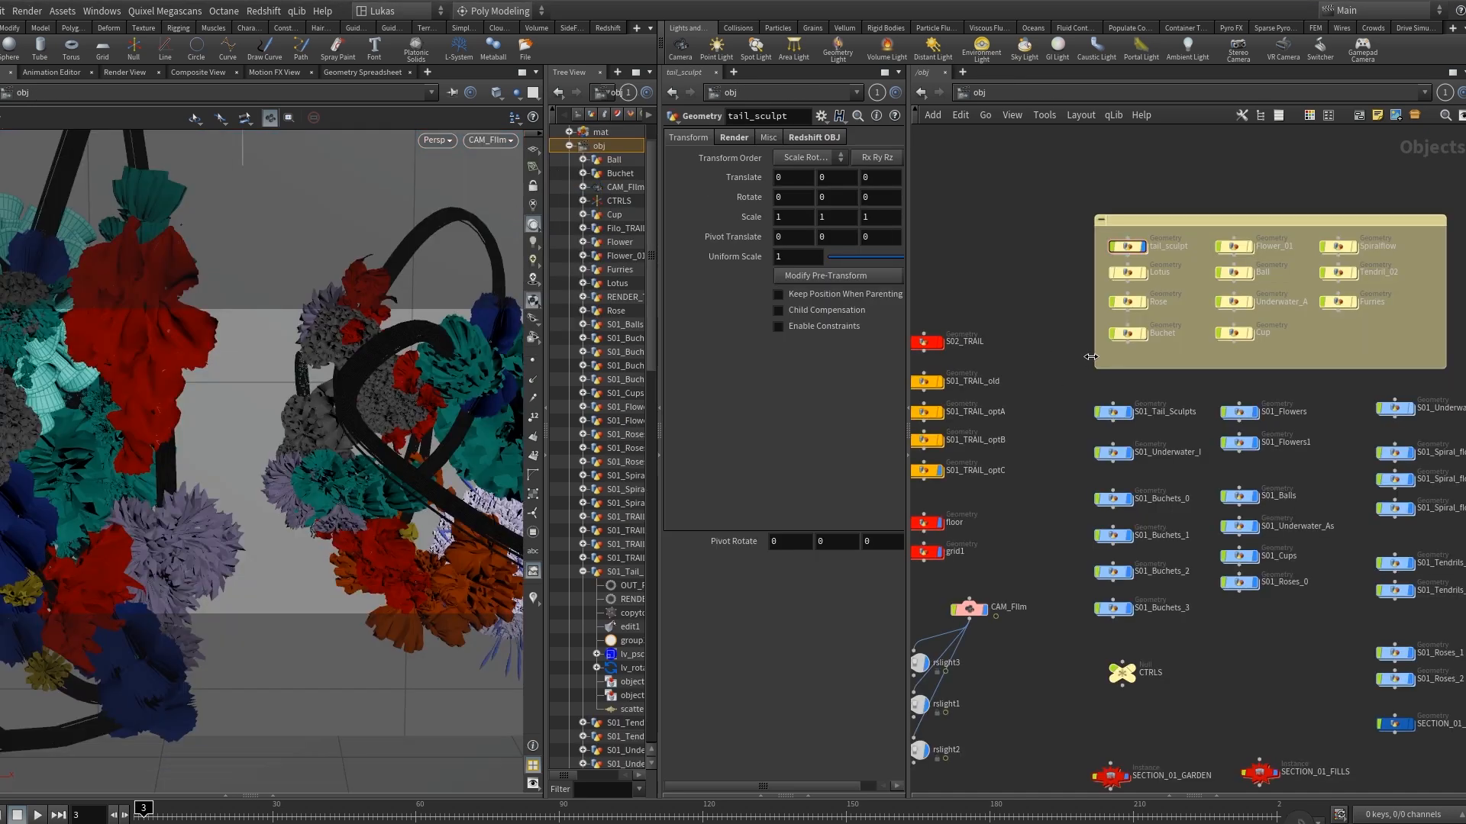
pyautogui.moveTo(1082, 390); pyautogui.dragTo(1044, 378, button='middle')
# Enter S01_Tail_Sculpts and display object_merge1 and group1 to examine the trail and its Top primitive group.
pyautogui.doubleClick(1077, 397)
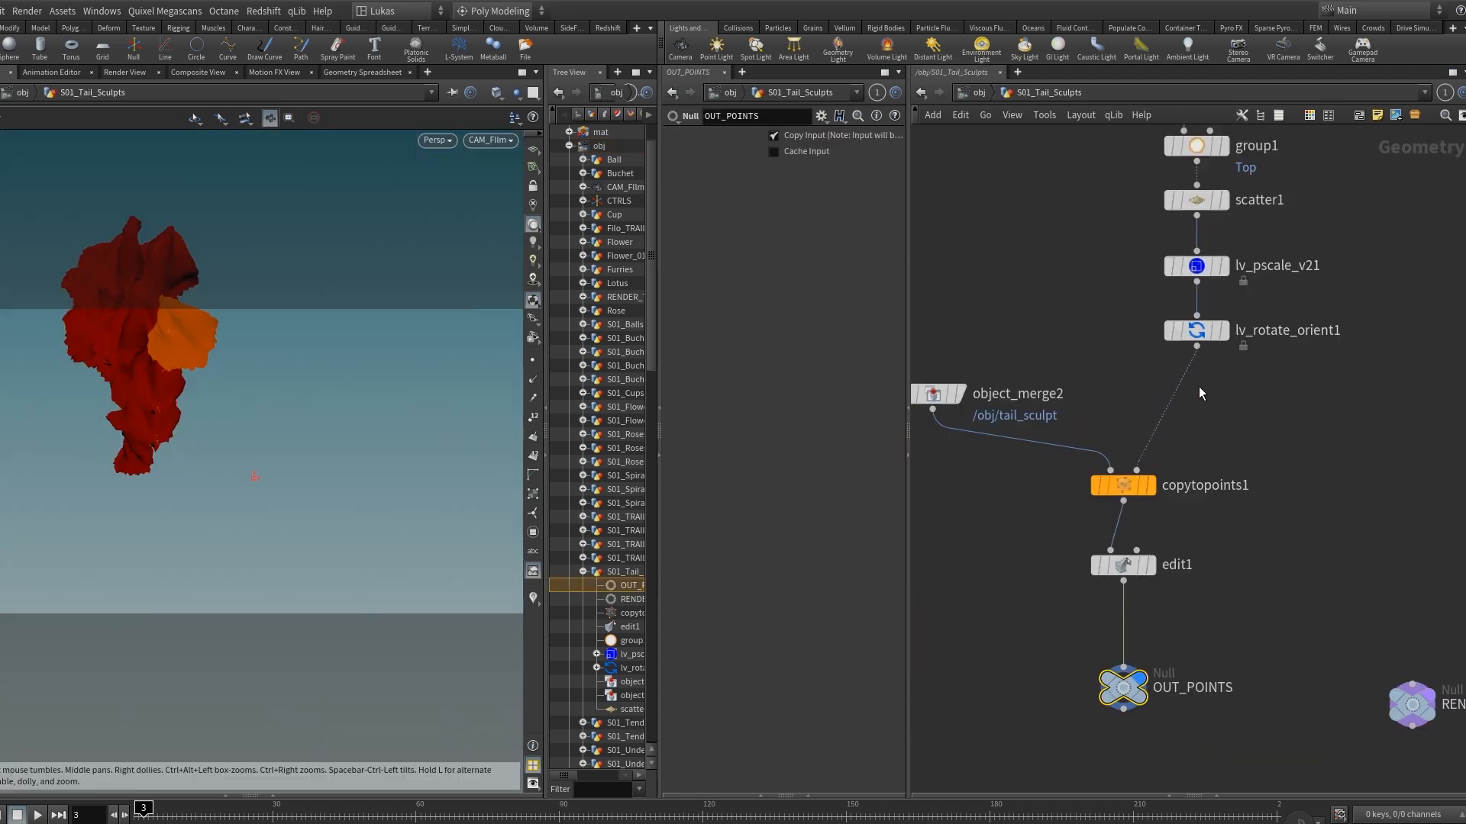
pyautogui.moveTo(1199, 393); pyautogui.dragTo(1333, 401, button='middle')
pyautogui.click(1256, 287)
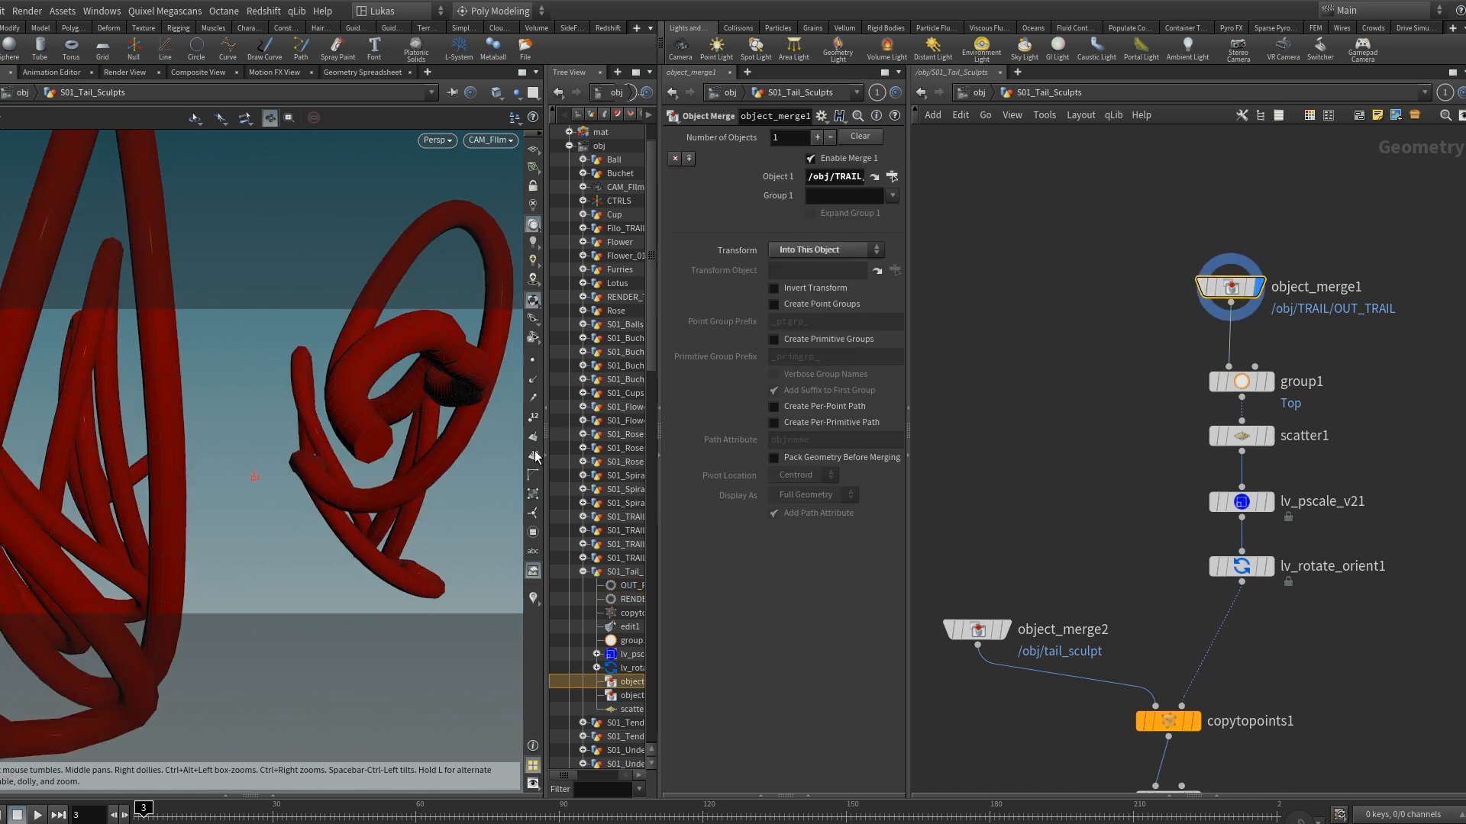
pyautogui.click(1241, 381)
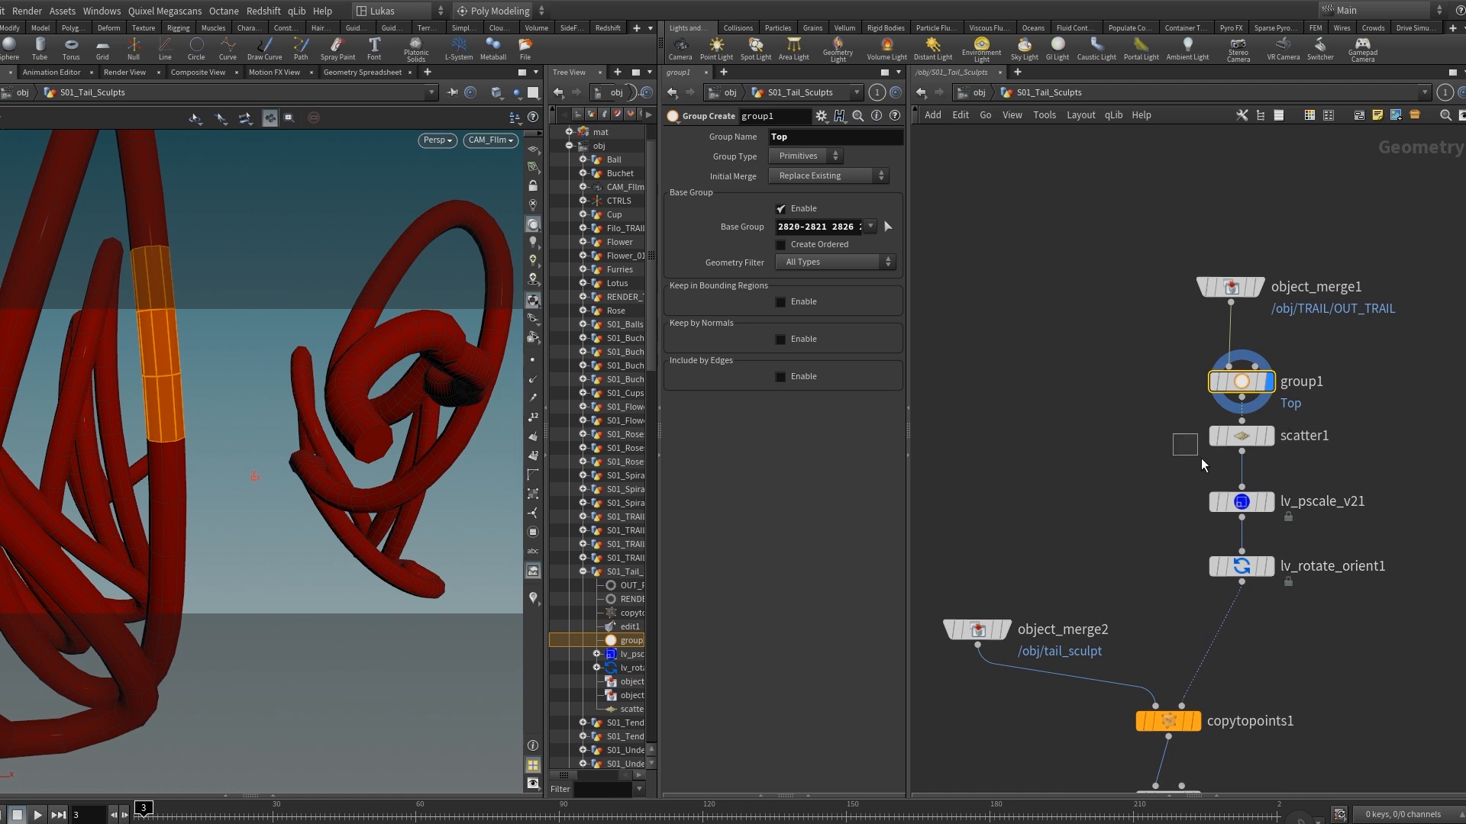
# Select scatter1, lv_pscale_v21 and lv_rotate_orient1 together to examine how the points are scattered, scaled and rotated.
pyautogui.moveTo(1203, 465); pyautogui.dragTo(1365, 648)
pyautogui.scroll(-2, 1320, 631)
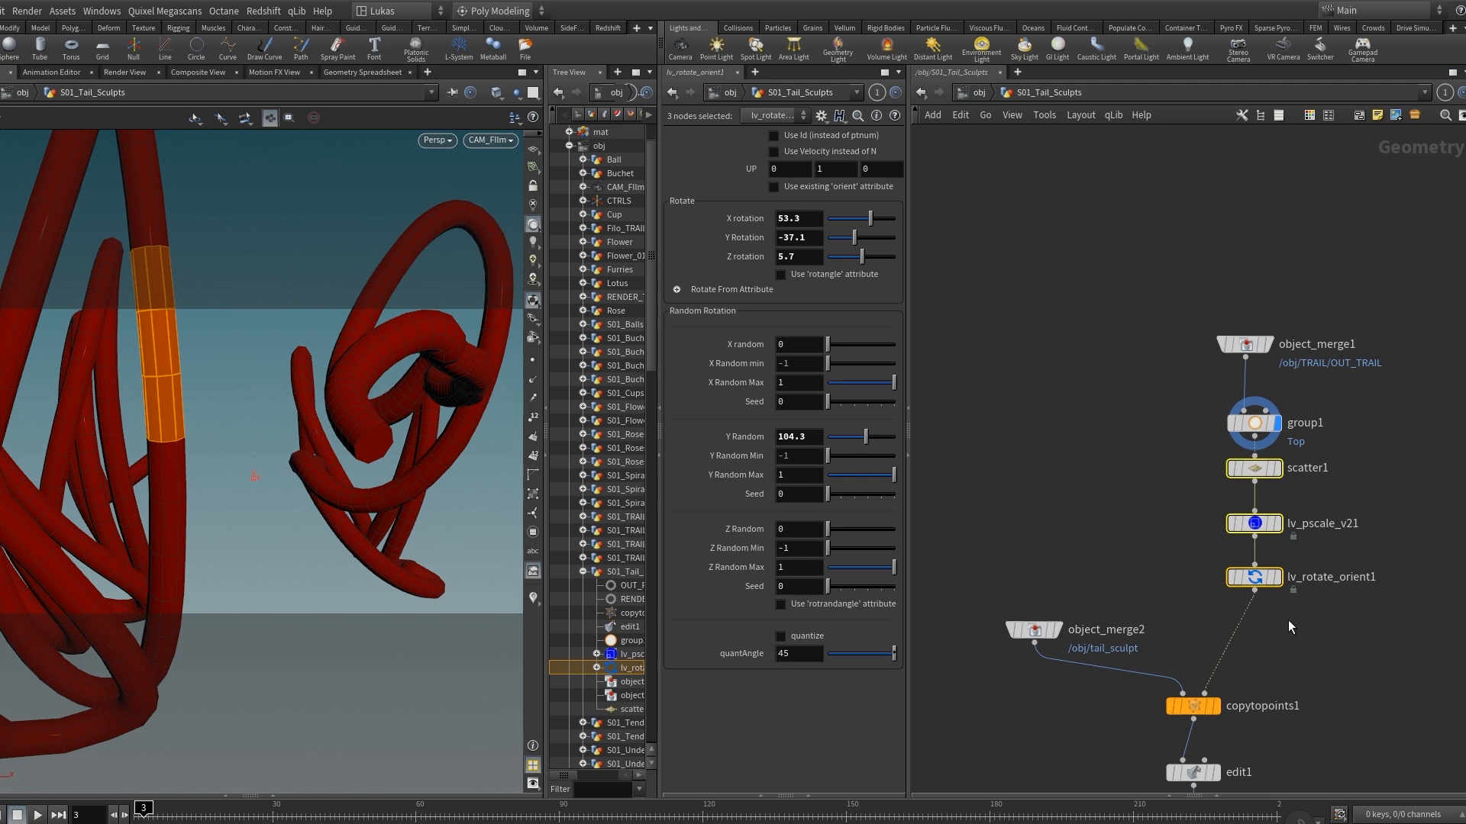
pyautogui.scroll(1, 1289, 613)
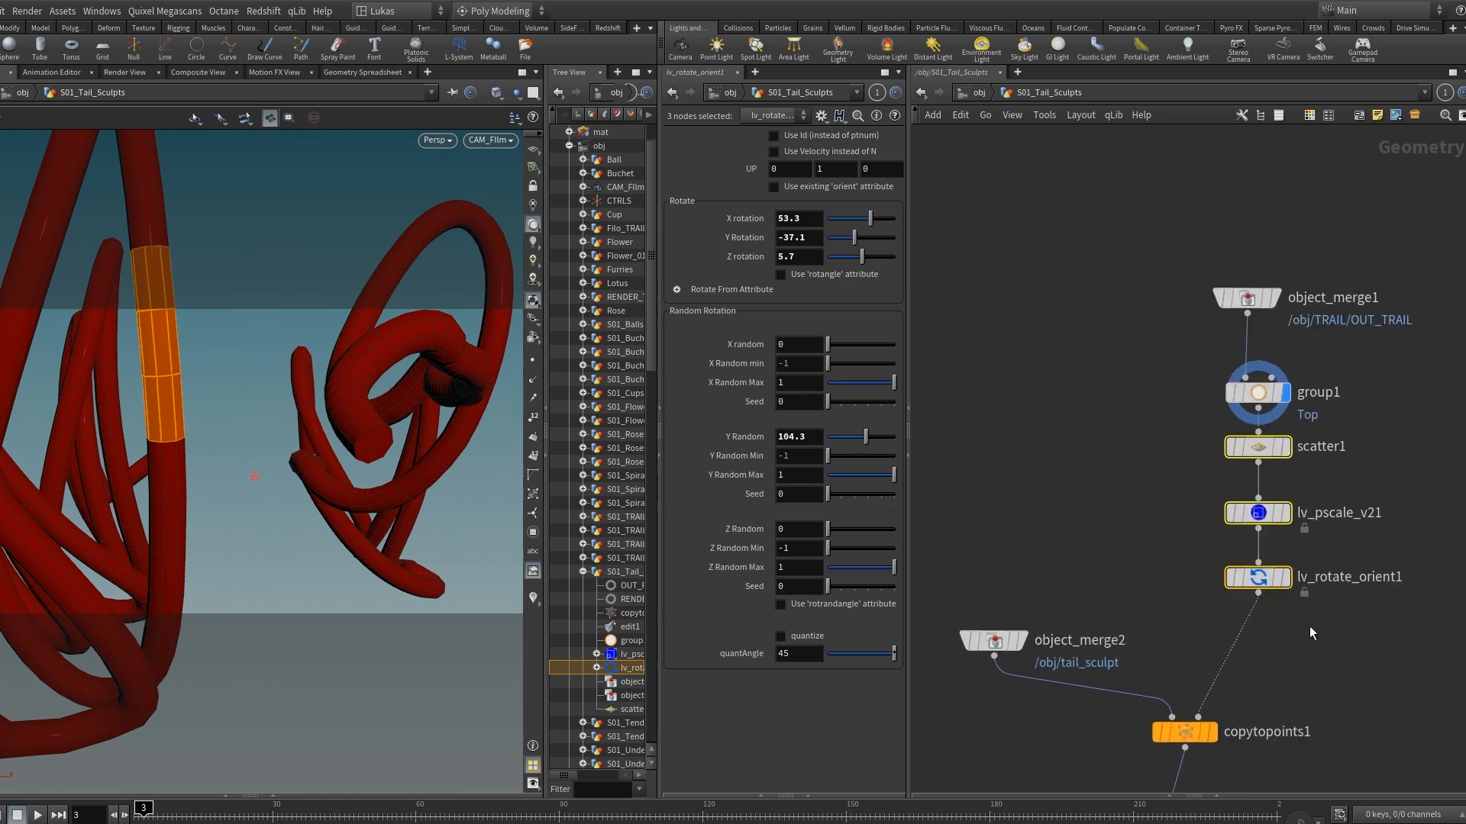
# Display and select copytopoints1, and inspect the tail sculpts copied onto the scattered points up close.
pyautogui.moveTo(1276, 690); pyautogui.dragTo(1273, 578, button='middle')
pyautogui.click(1219, 586)
pyautogui.click(1186, 622)
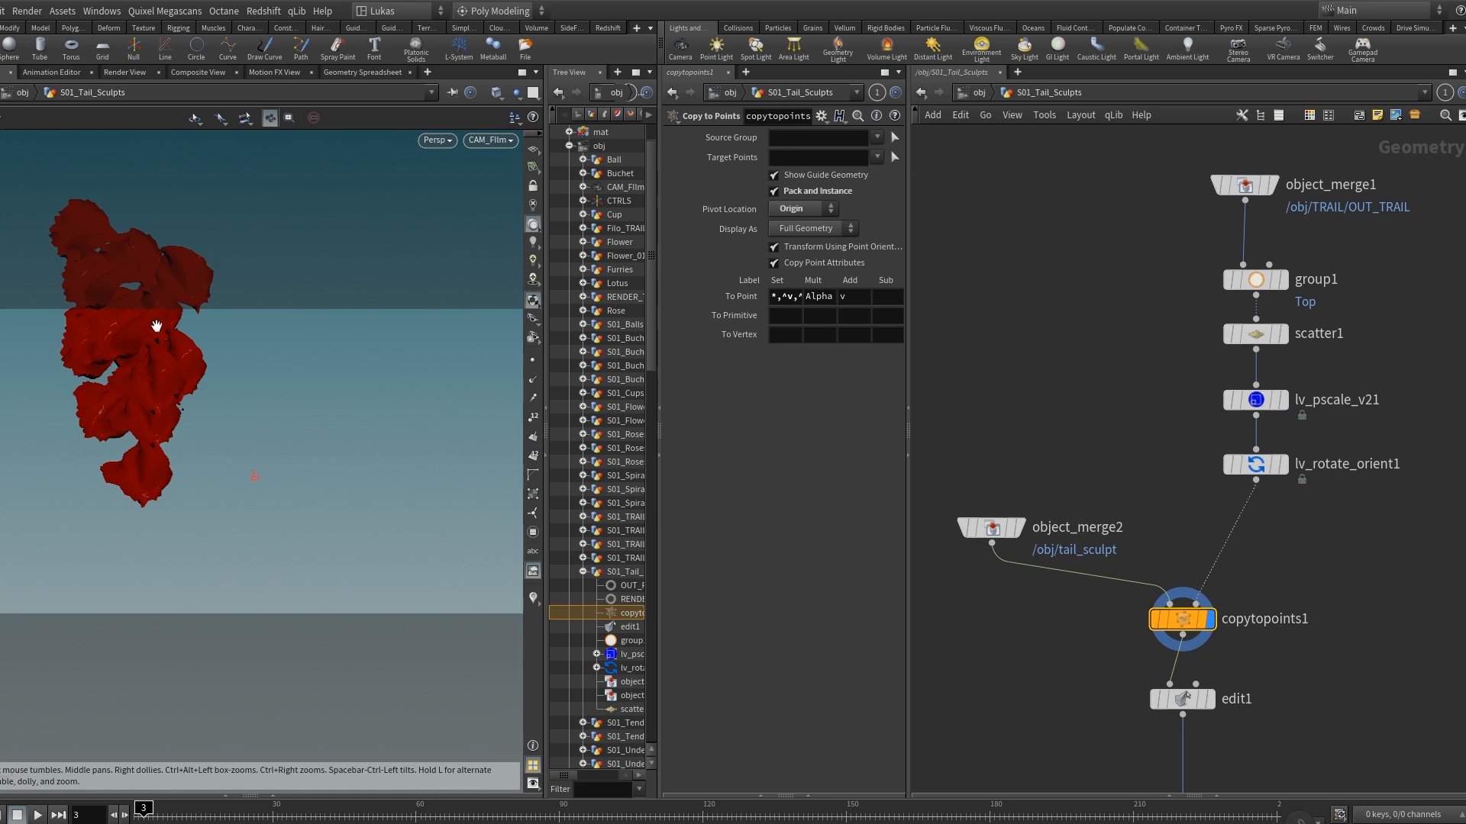
pyautogui.moveTo(156, 327); pyautogui.dragTo(209, 404, button='middle')
pyautogui.moveTo(180, 444)
pyautogui.mouseDown(button='right')
pyautogui.moveTo(235, 436)
pyautogui.moveTo(200, 435)
pyautogui.mouseUp(button='right')
pyautogui.moveTo(200, 435); pyautogui.dragTo(249, 464, button='middle')
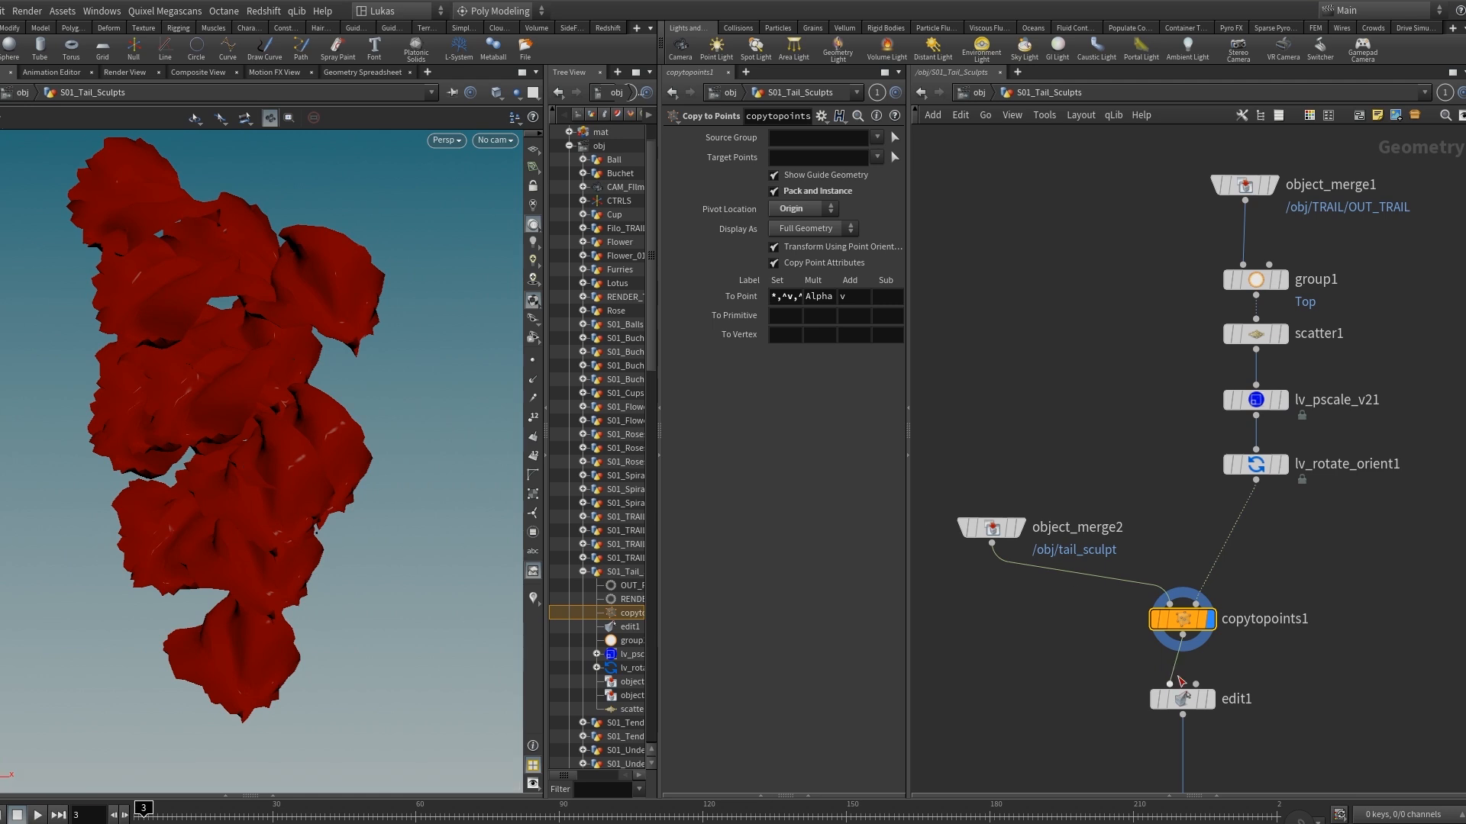
# Display and select edit1 to examine the manually adjusted arrangement of the tail sculpts.
pyautogui.moveTo(1263, 703); pyautogui.dragTo(1252, 611, button='middle')
pyautogui.moveTo(1214, 613)
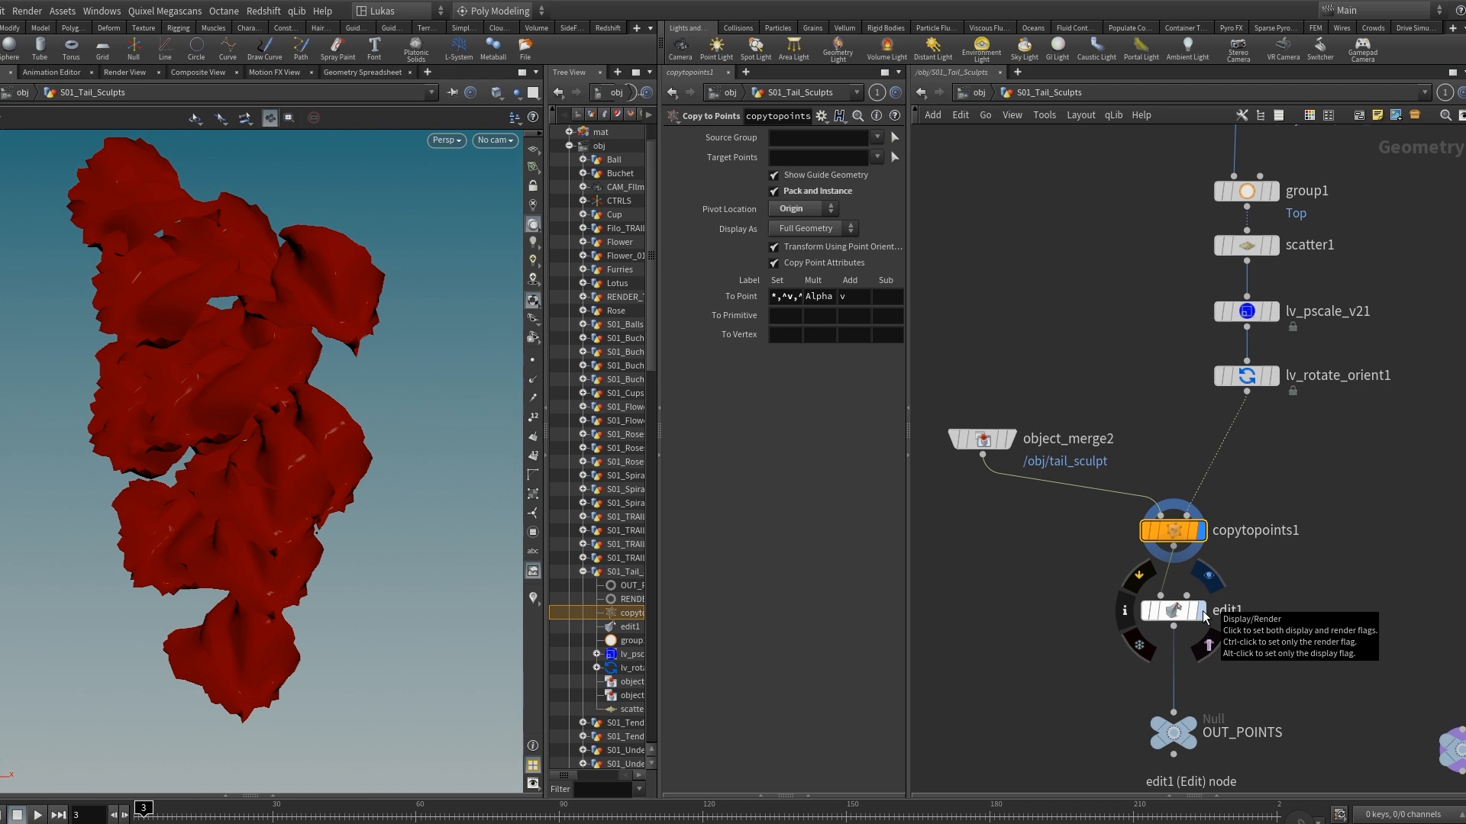
pyautogui.click(1204, 617)
pyautogui.click(1180, 611)
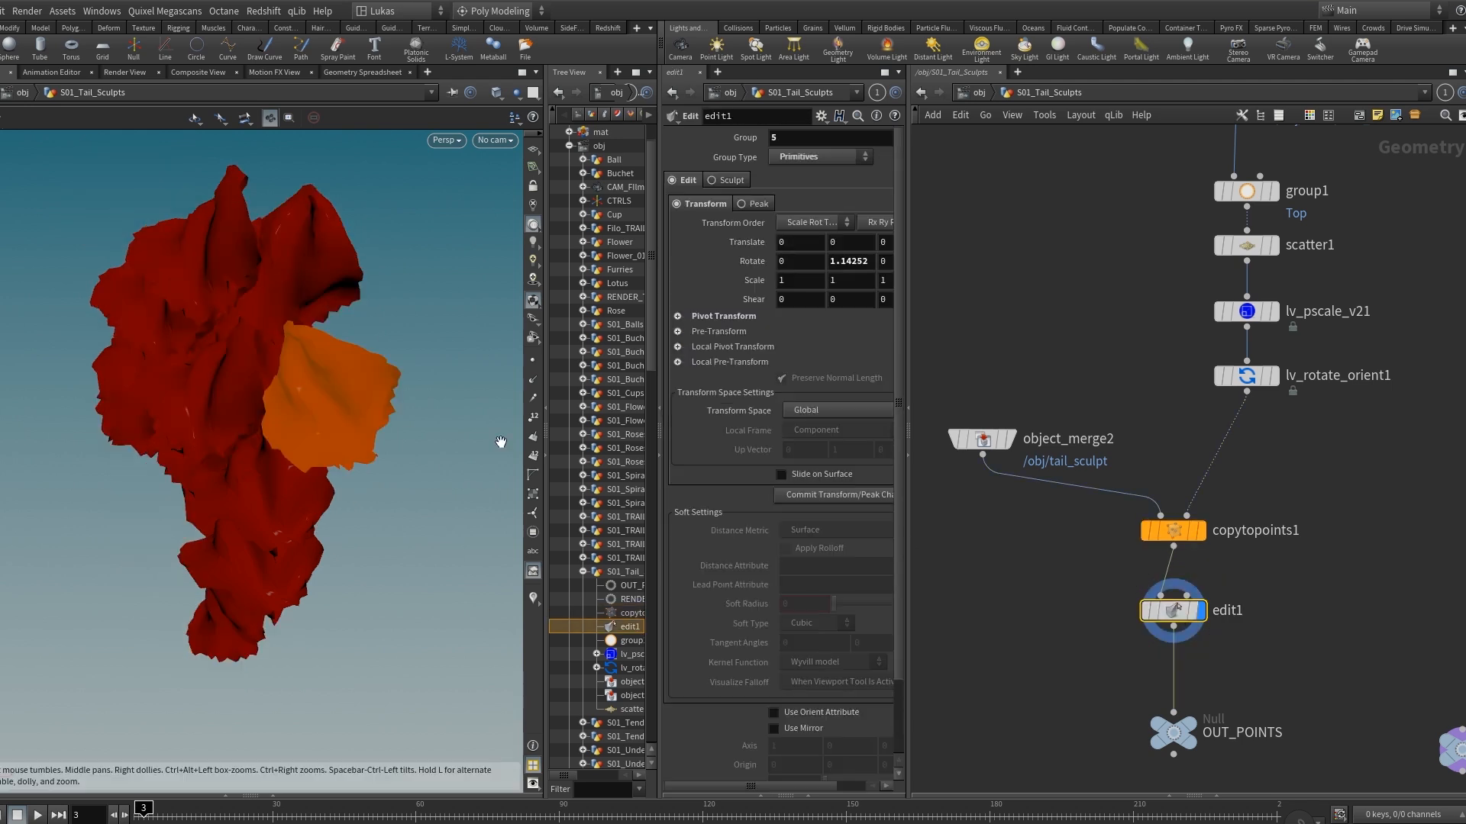
# Try selecting individual sculpts in edit1 and rotating the protruding side piece, and undo the rotation.
pyautogui.moveTo(313, 406); pyautogui.dragTo(262, 383)
pyautogui.press('s')
pyautogui.click(206, 374)
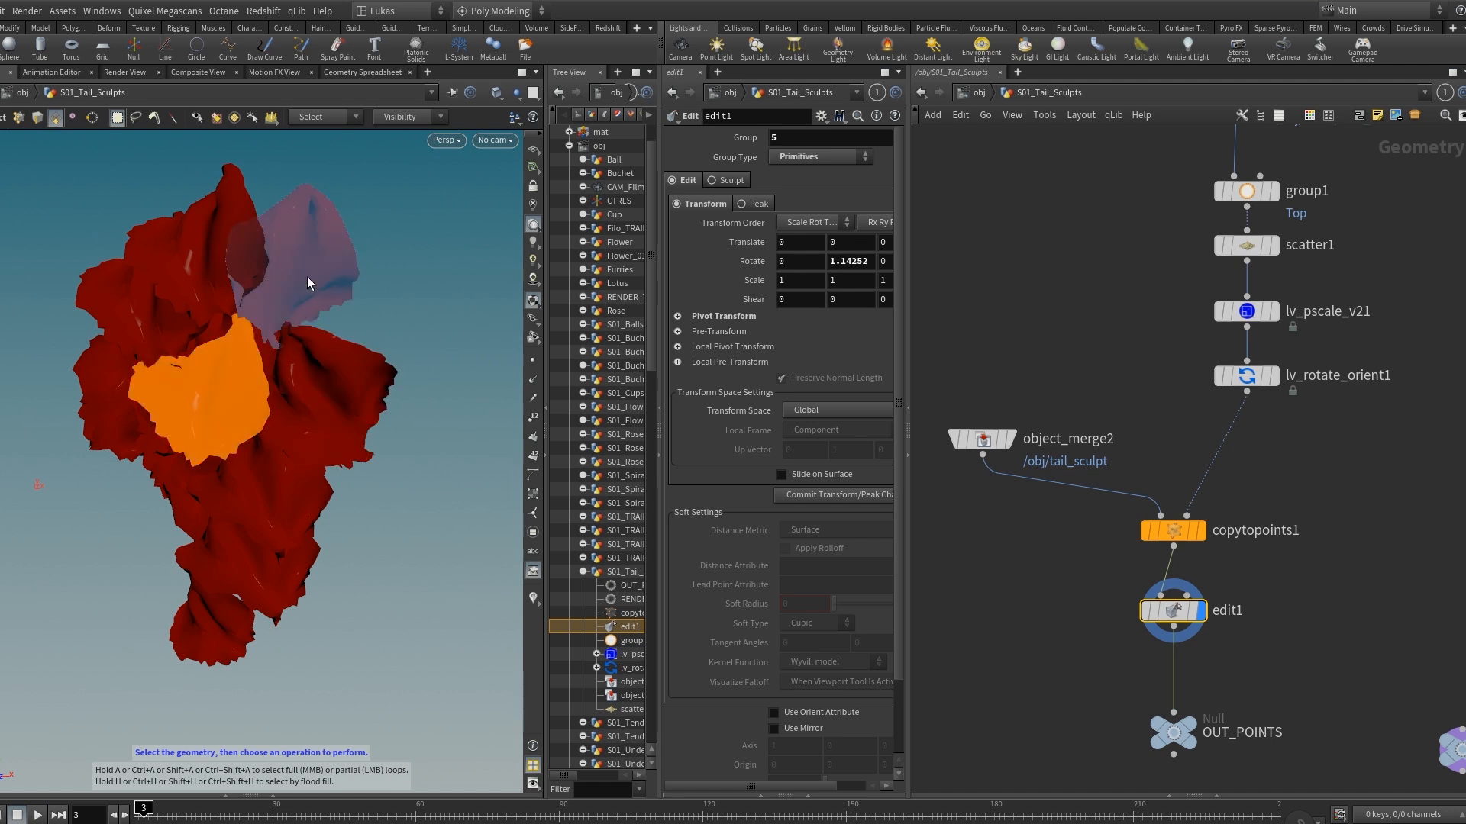
pyautogui.click(307, 279)
pyautogui.moveTo(315, 309); pyautogui.dragTo(323, 397)
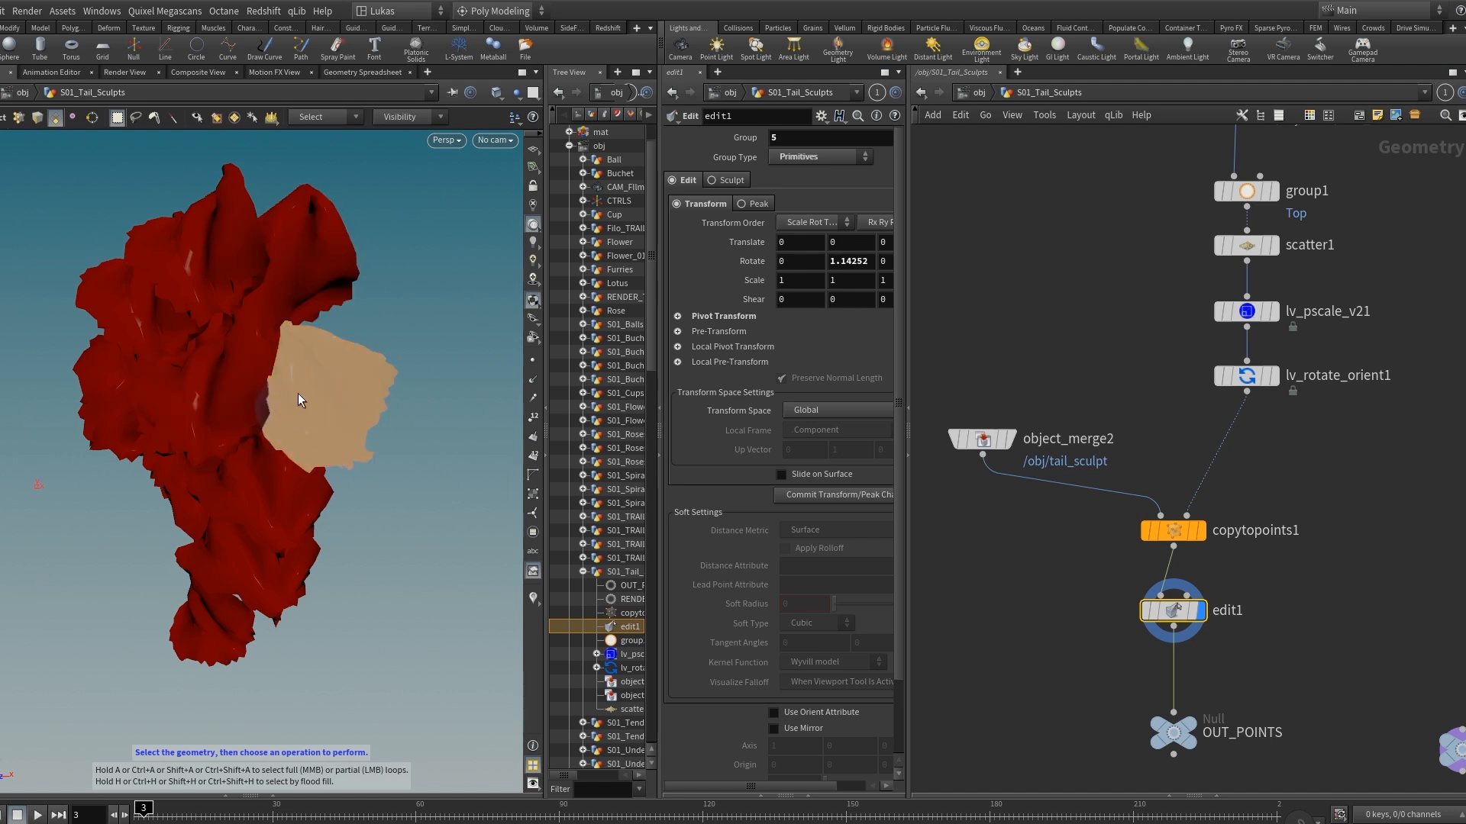
pyautogui.press('r')
pyautogui.moveTo(423, 358)
pyautogui.mouseDown()
pyautogui.moveTo(429, 374)
pyautogui.moveTo(428, 357)
pyautogui.mouseUp()
pyautogui.hotkey('ctrl', 'z')
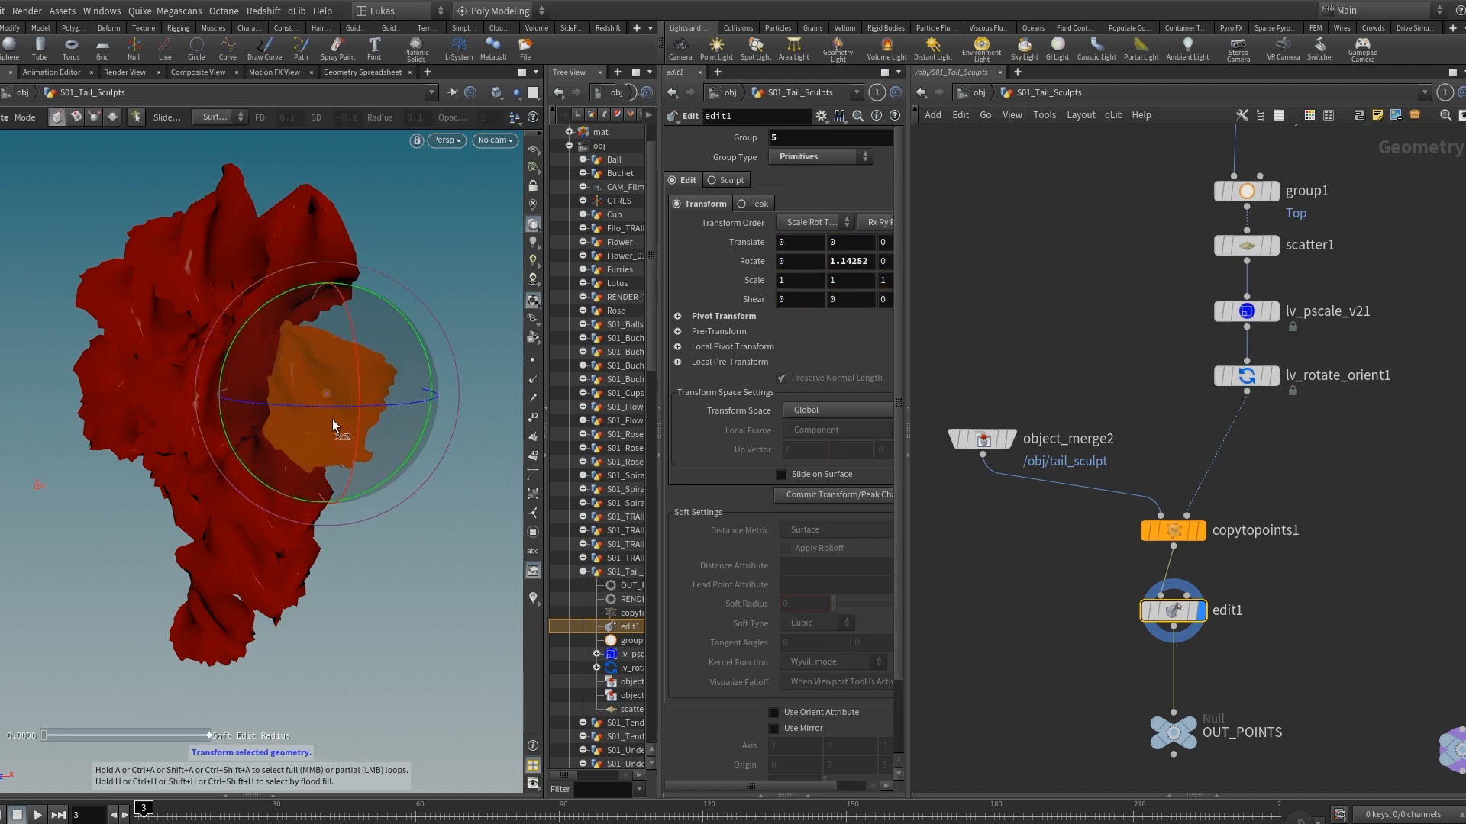
# Select the uppermost sculpt, primitive 3, in edit1, rotate it about 6.07 degrees in X and scale it to about 0.85.
pyautogui.press('s')
pyautogui.click(237, 281)
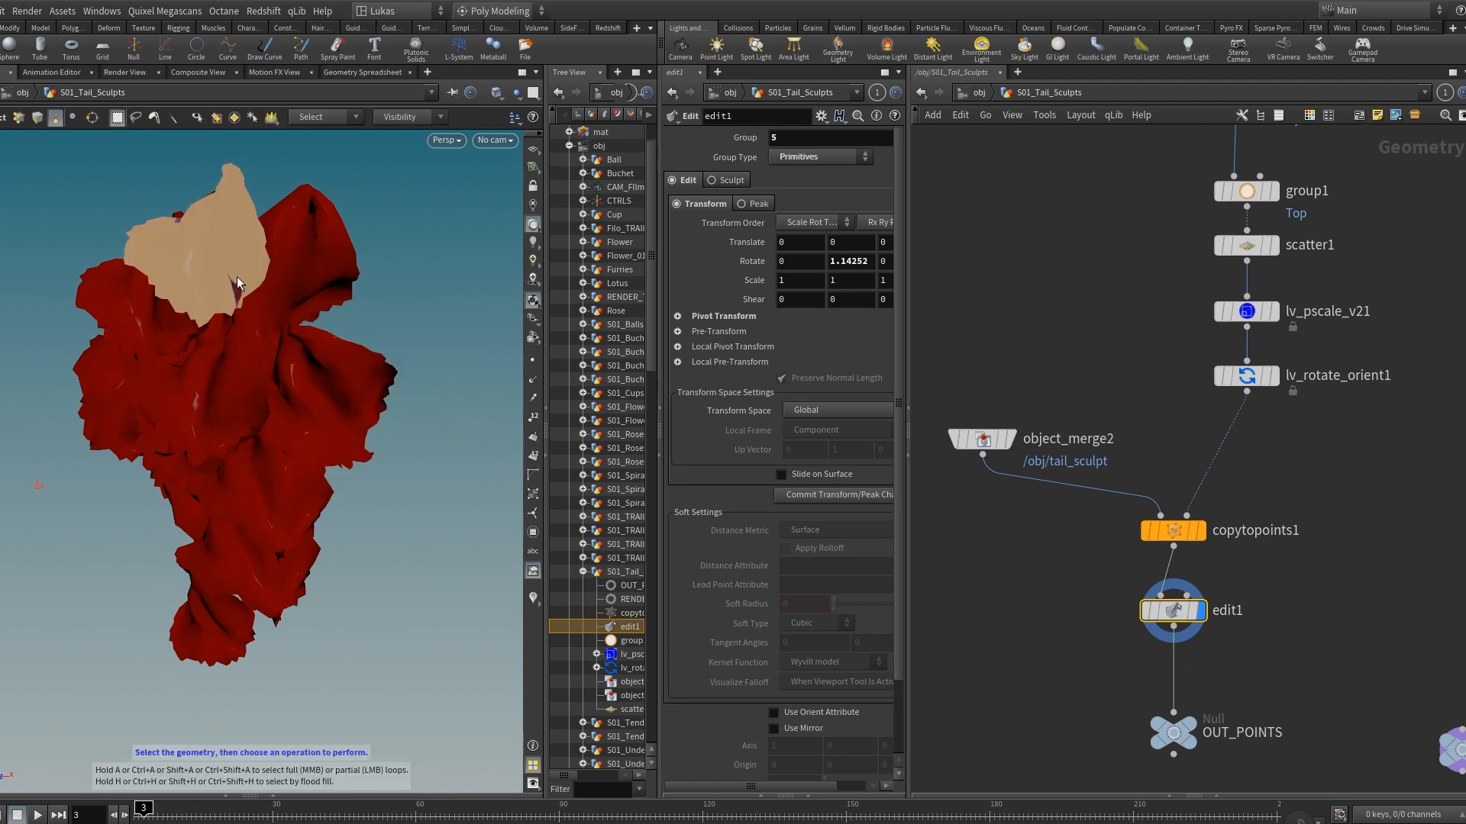
pyautogui.press('r')
pyautogui.moveTo(297, 280); pyautogui.dragTo(295, 295)
pyautogui.moveTo(227, 210); pyautogui.dragTo(99, 267)
pyautogui.press('e')
pyautogui.press('Escape')
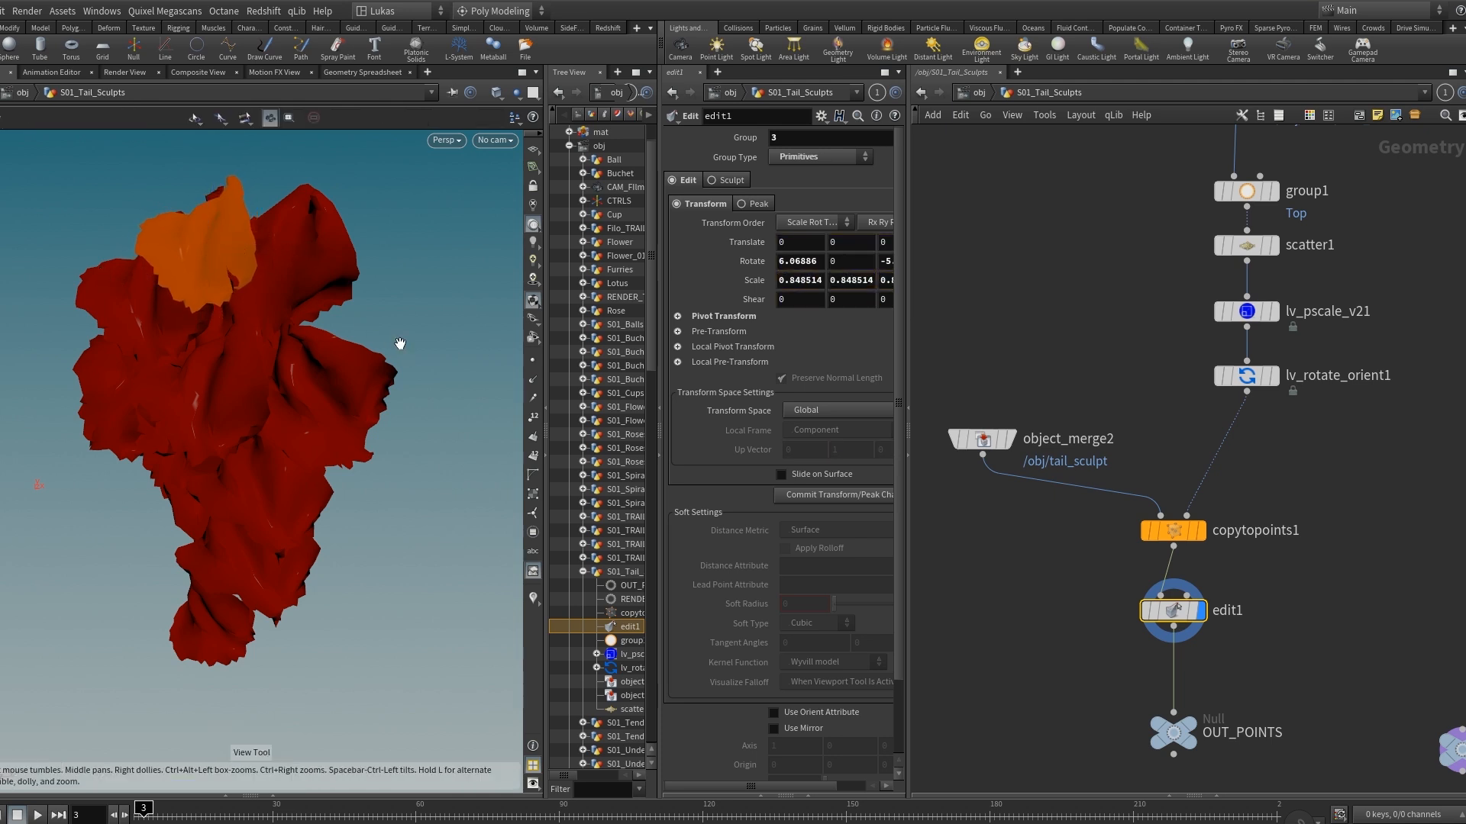
# Compare the copytopoints1 output with the edit1 arrangement, and return to the object level with the CAM_Film camera view.
pyautogui.click(1200, 531)
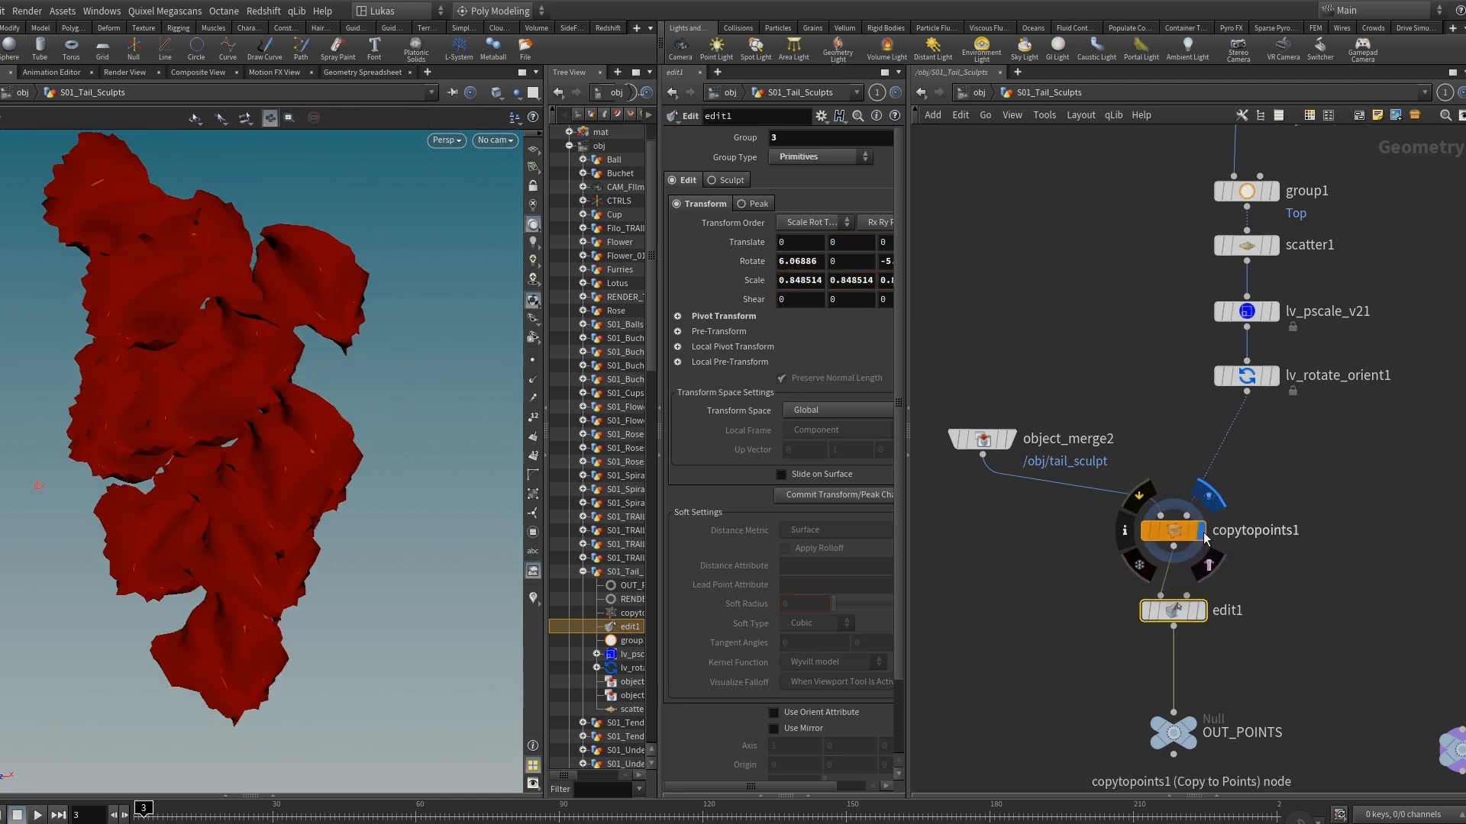
pyautogui.click(1204, 611)
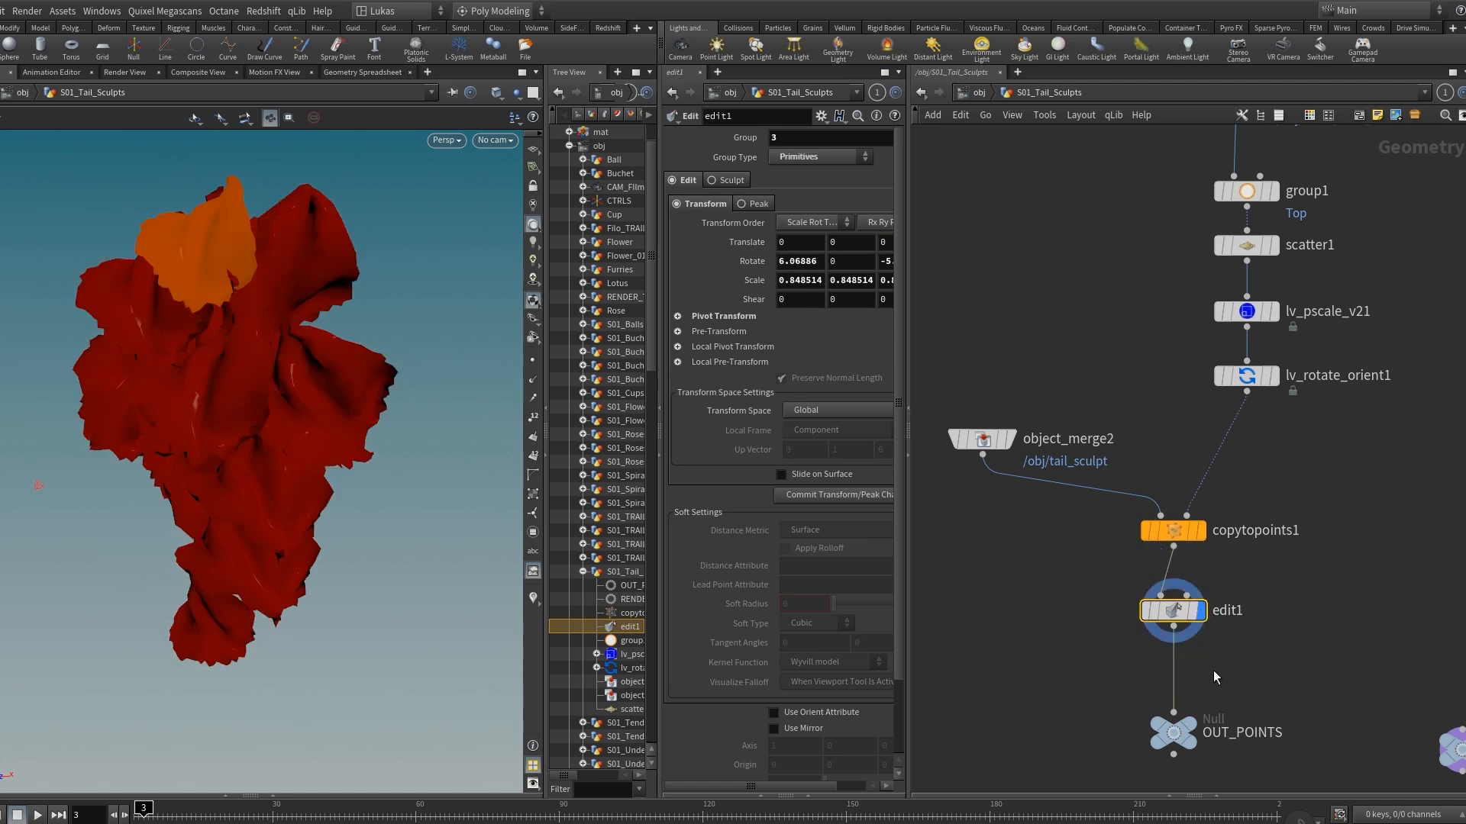
pyautogui.moveTo(1225, 675); pyautogui.dragTo(1199, 663, button='middle')
pyautogui.press('u')
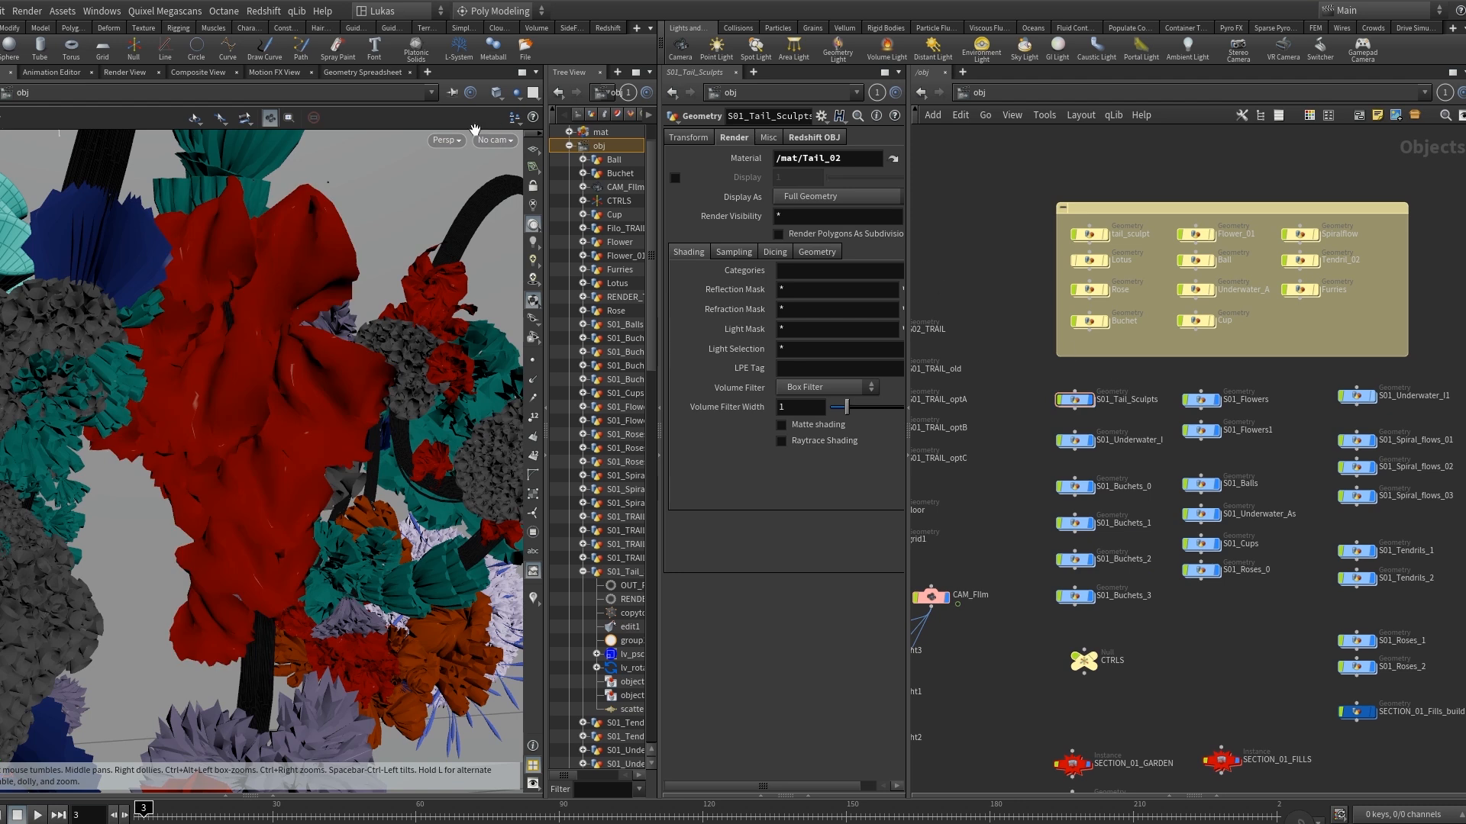
pyautogui.click(494, 140)
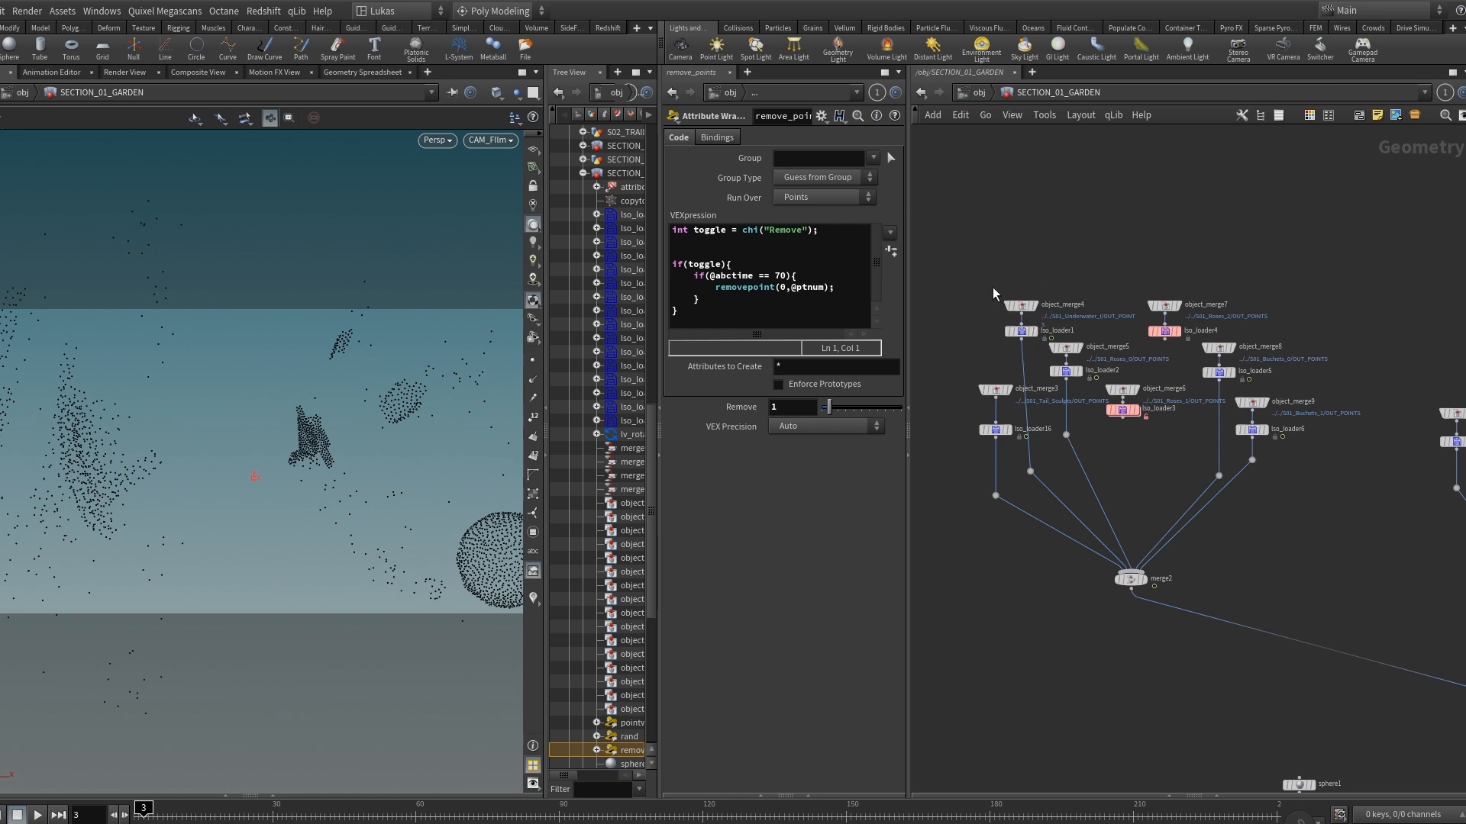
# Select lso_loader1 in SECTION_01_GARDEN to examine its loading parameters, and follow the network through the merges down to remove_points.
pyautogui.click(1021, 331)
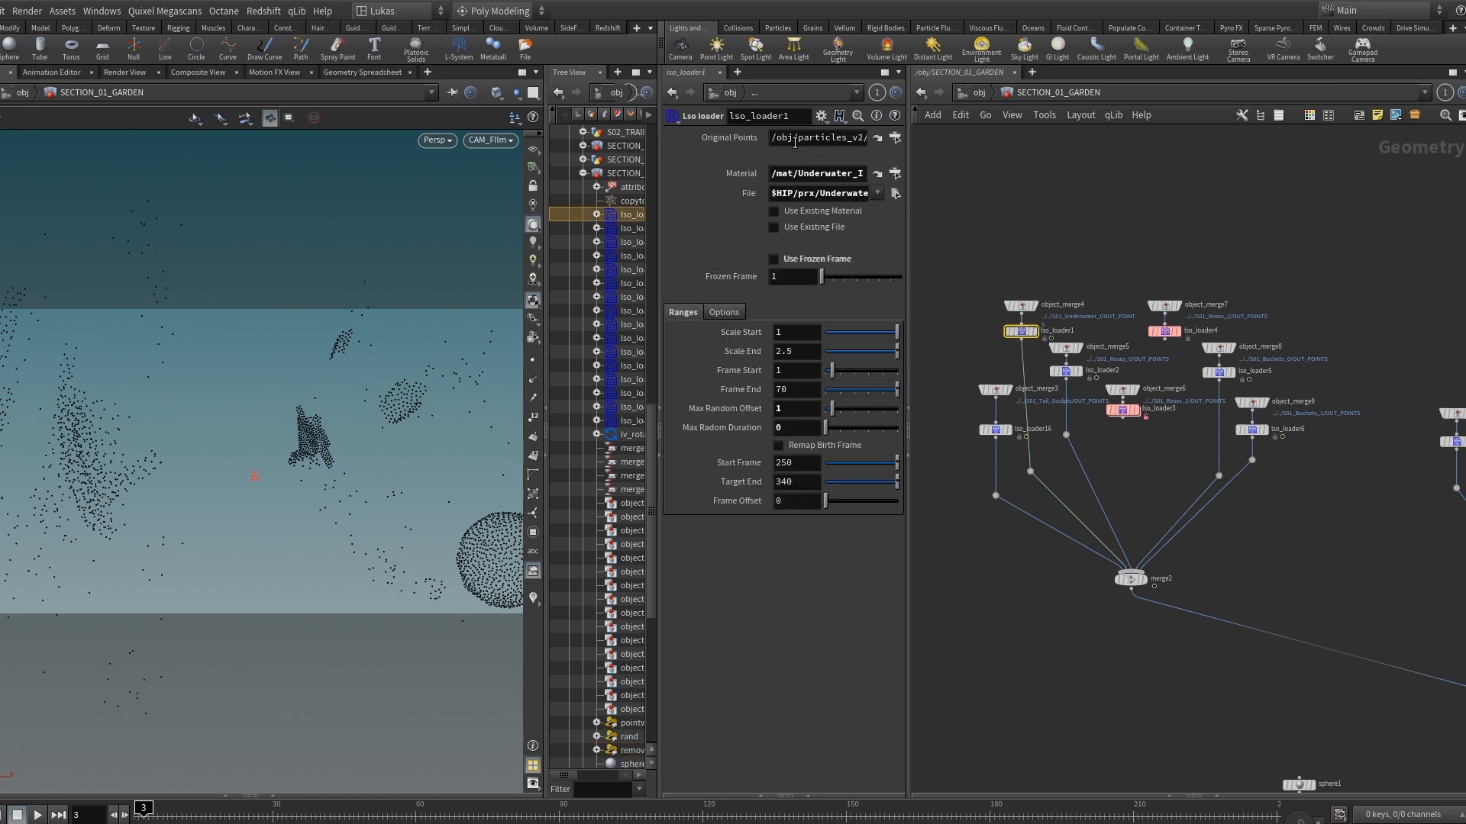
pyautogui.scroll(2, 1008, 351)
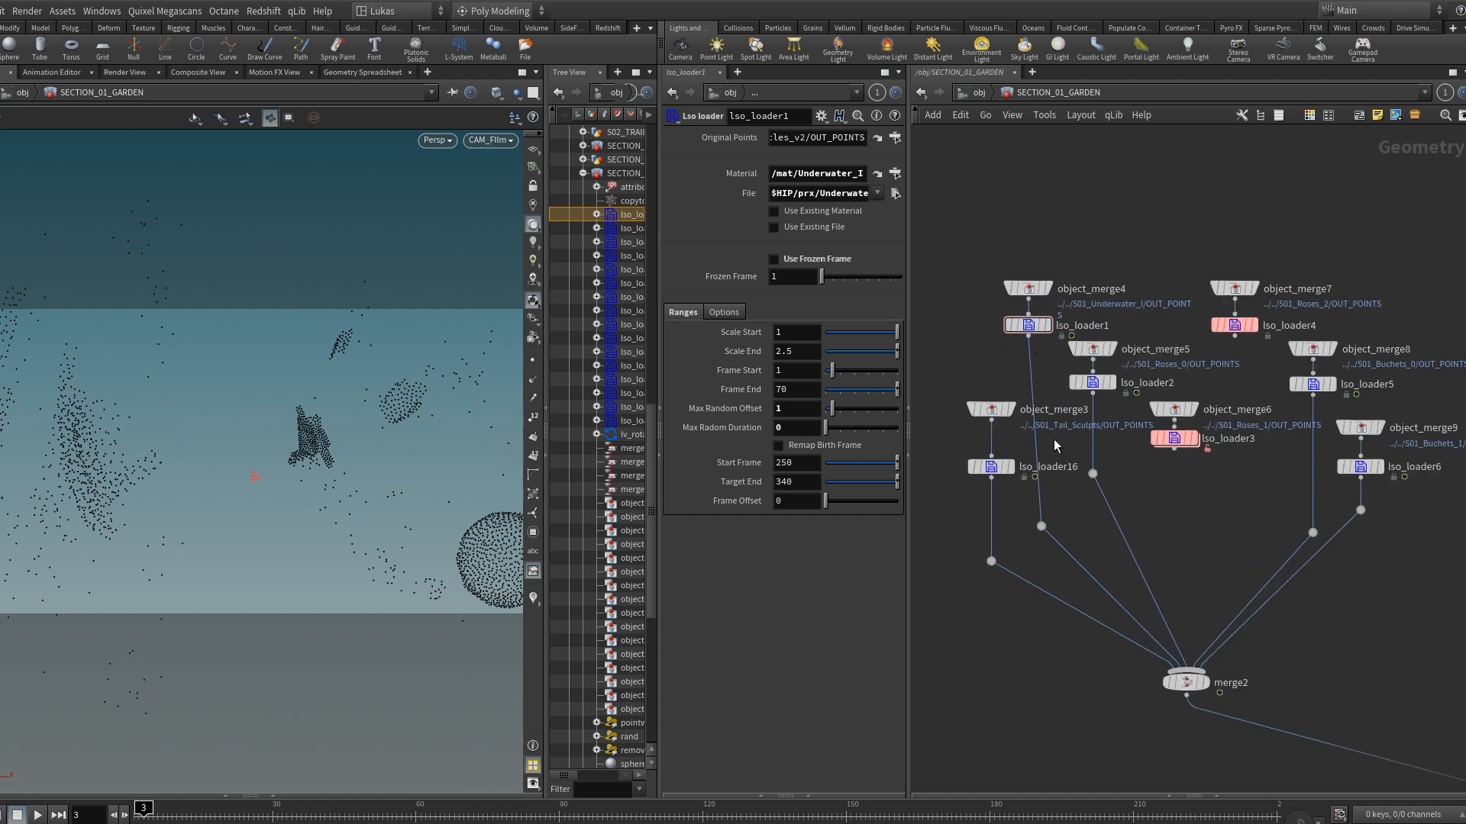
pyautogui.scroll(-1, 1085, 481)
pyautogui.moveTo(1374, 676); pyautogui.dragTo(1111, 500, button='middle')
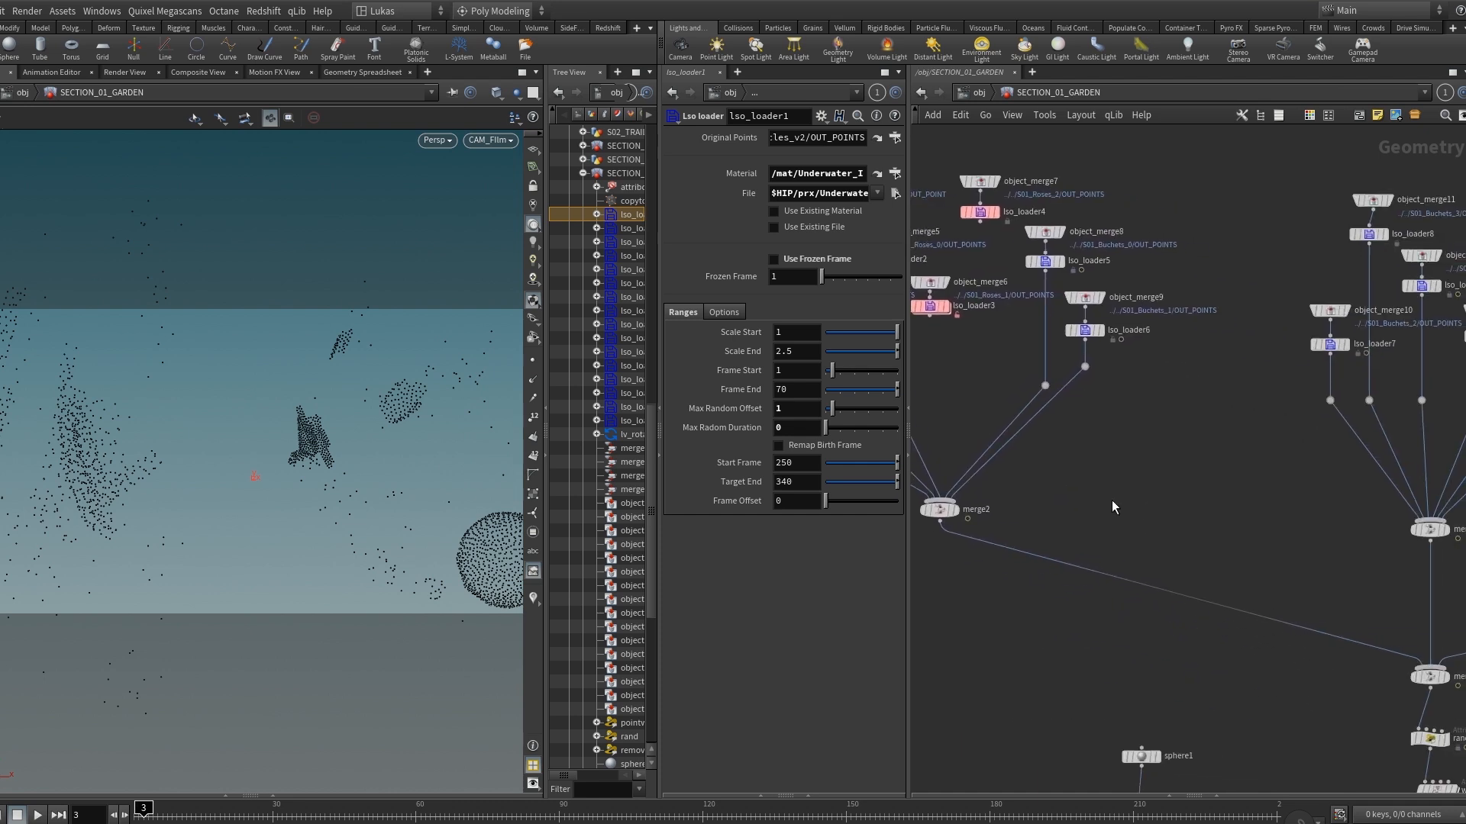
pyautogui.scroll(-1, 1111, 501)
pyautogui.moveTo(1225, 550); pyautogui.dragTo(1145, 332, button='middle')
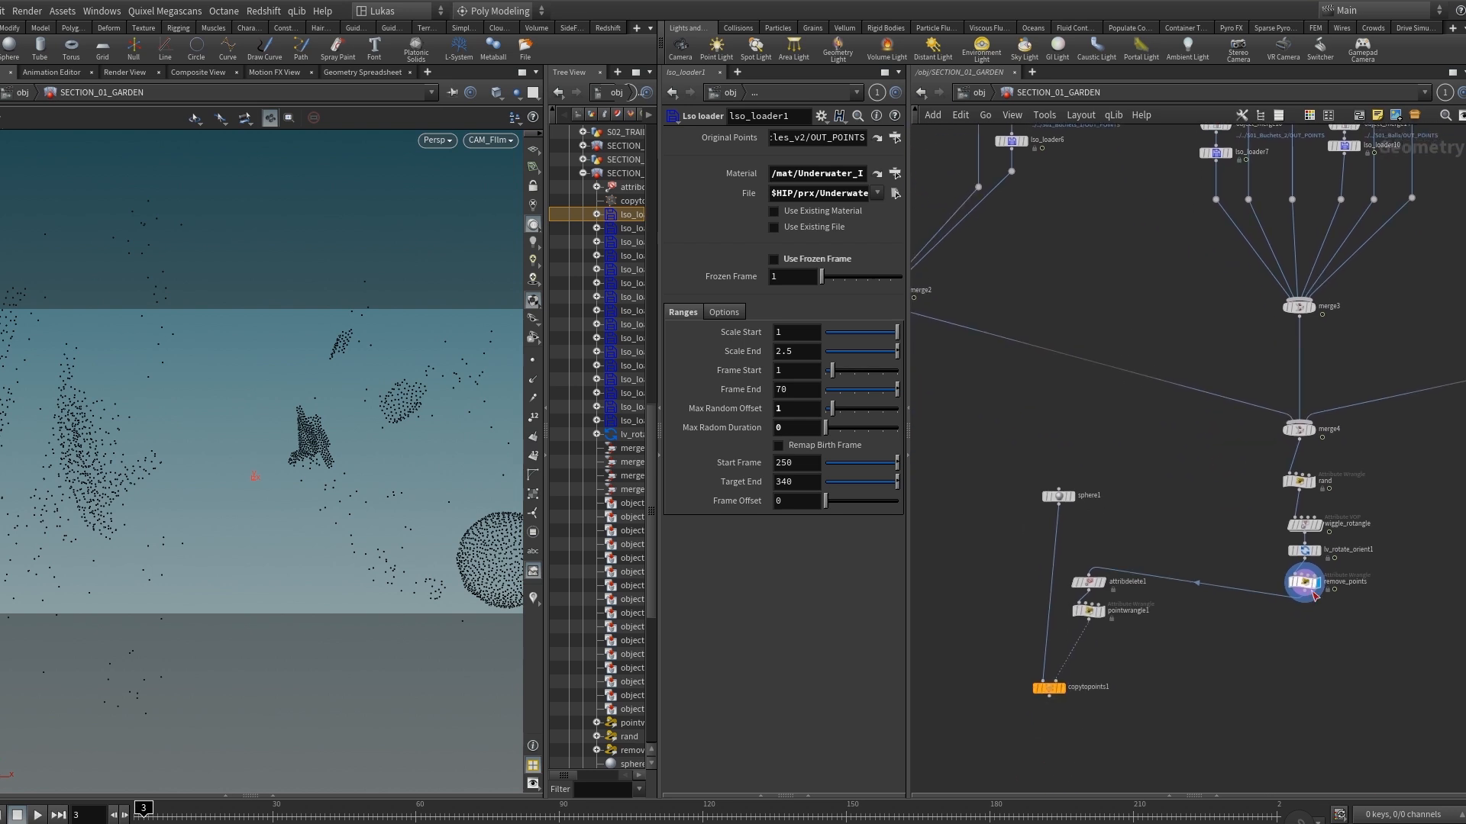
pyautogui.moveTo(1341, 627); pyautogui.dragTo(1274, 580)
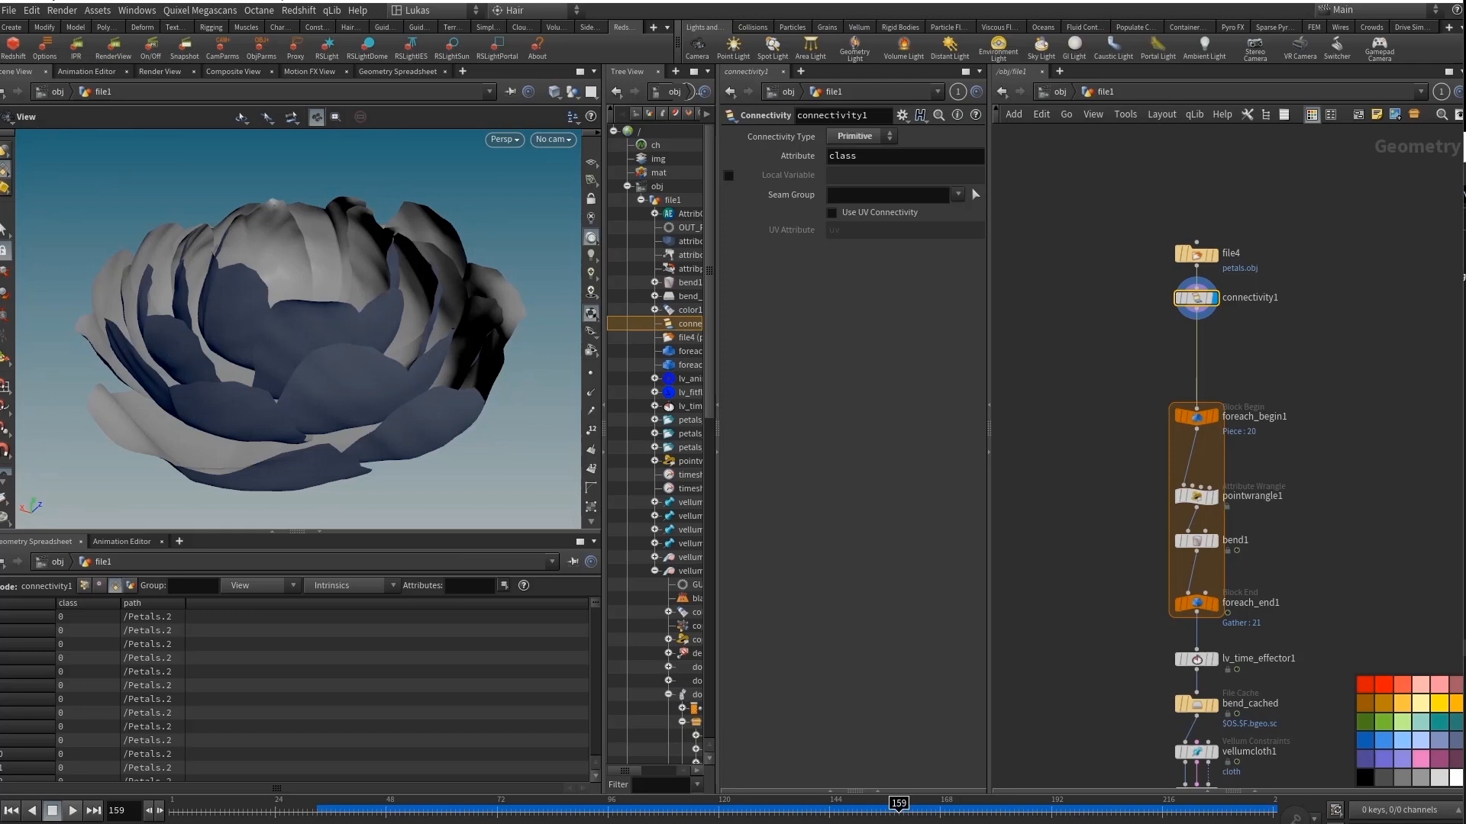
# Switch to the MPlay flipbook, play the petal opening animation from frame 1, then stop it and minimize the player.
pyautogui.hotkey('alt', 'Tab')
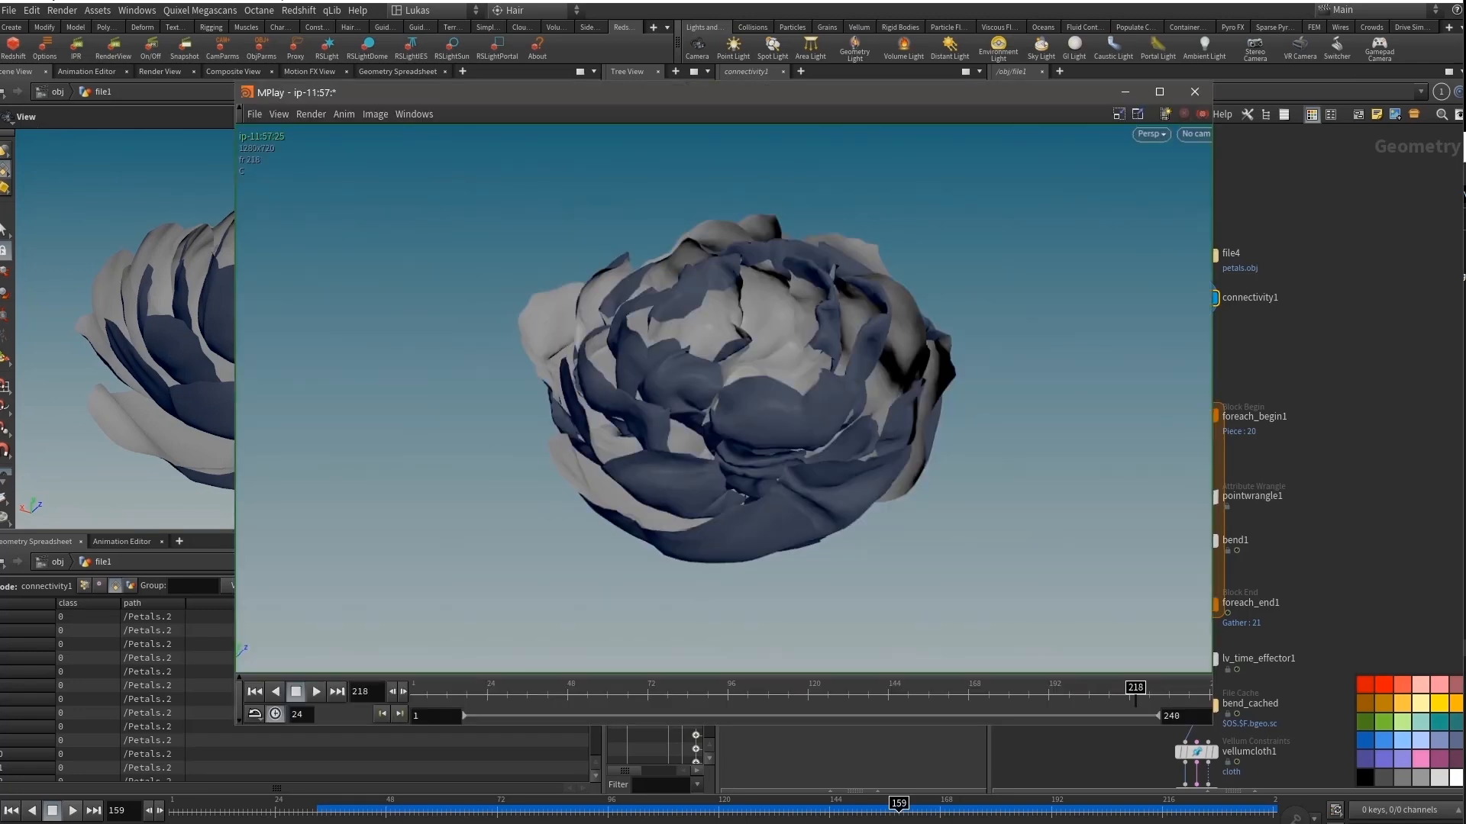
pyautogui.click(455, 695)
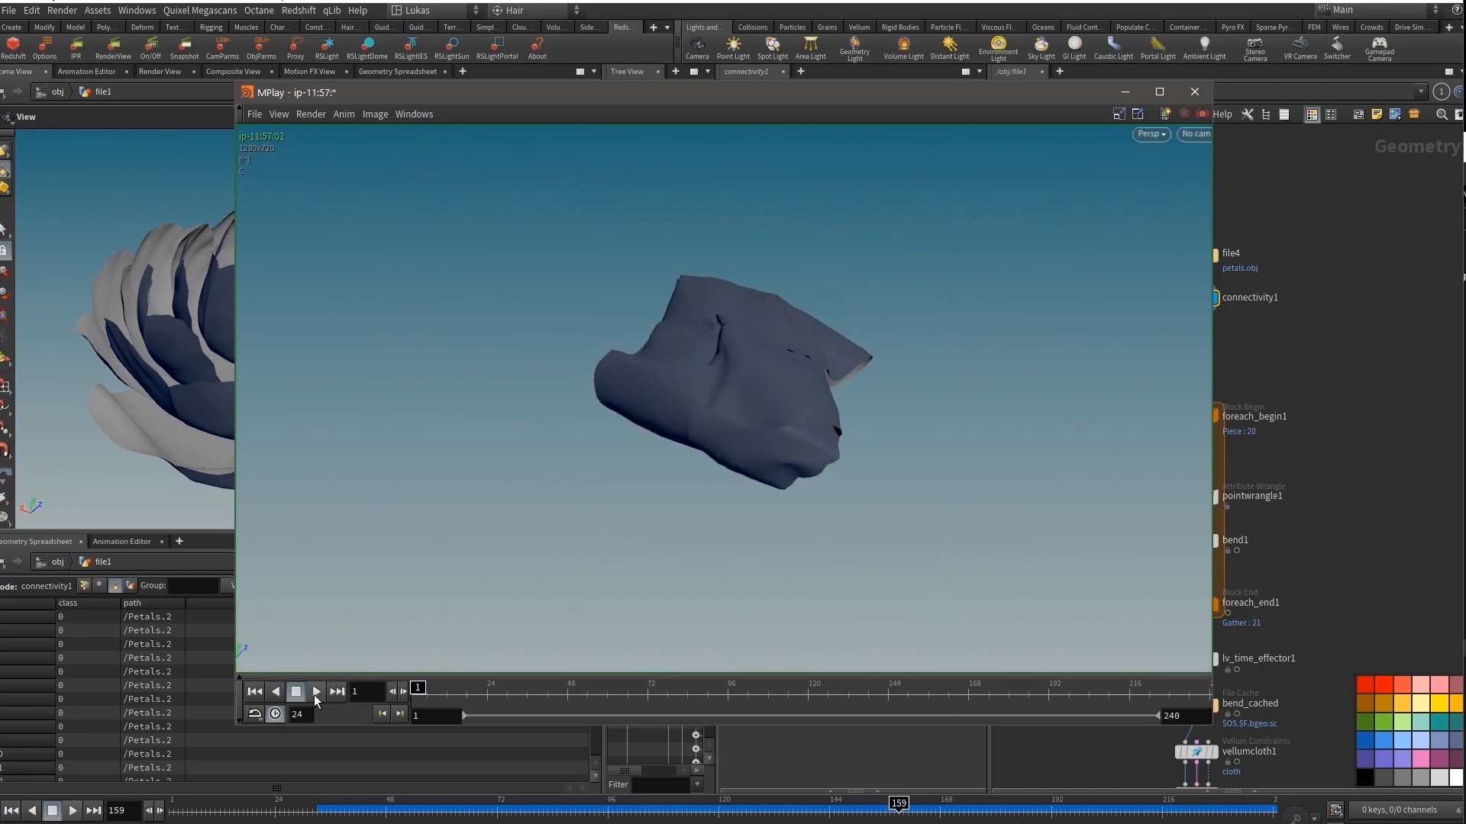
pyautogui.click(315, 692)
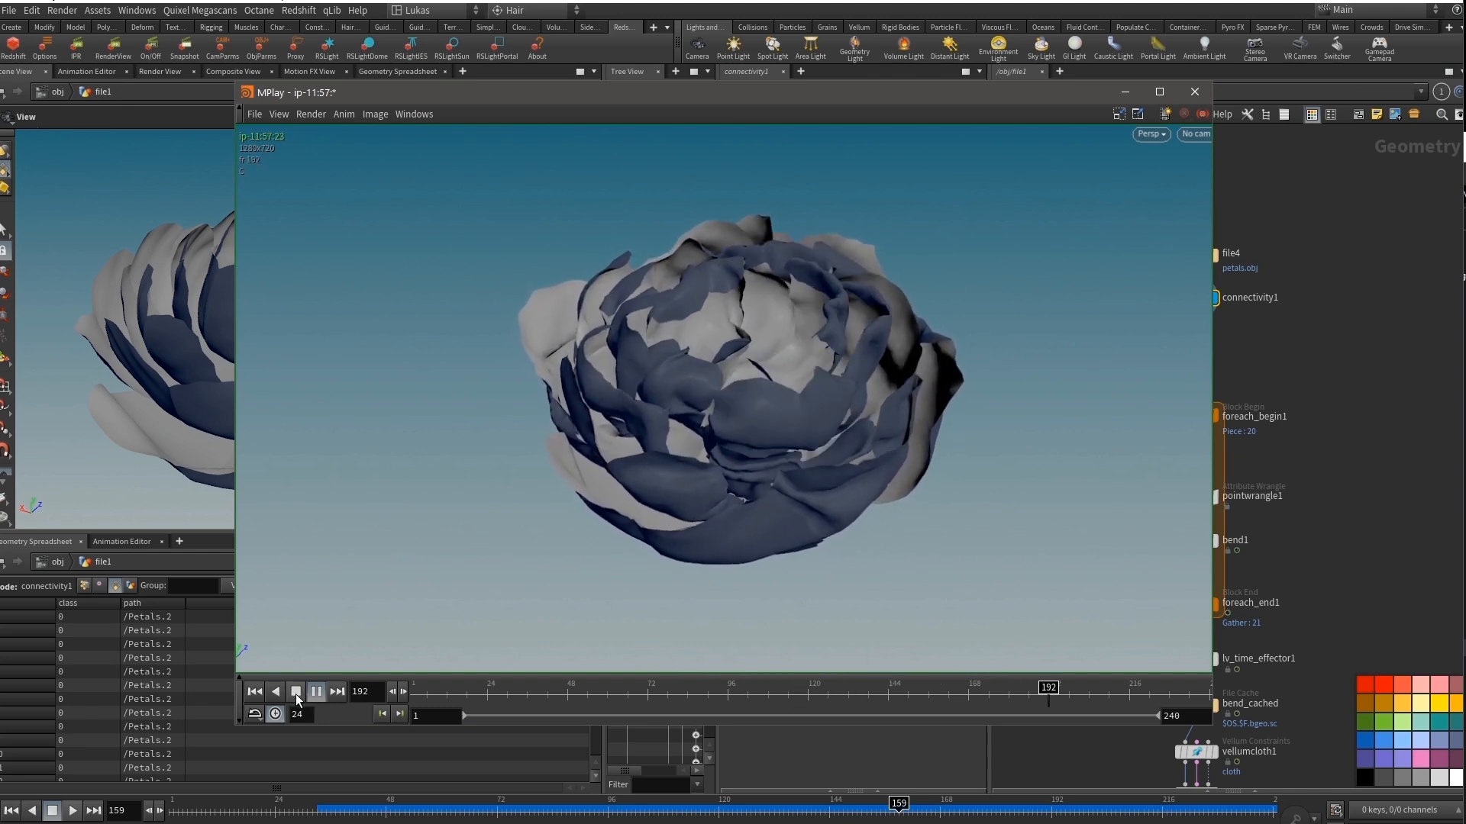
pyautogui.click(297, 699)
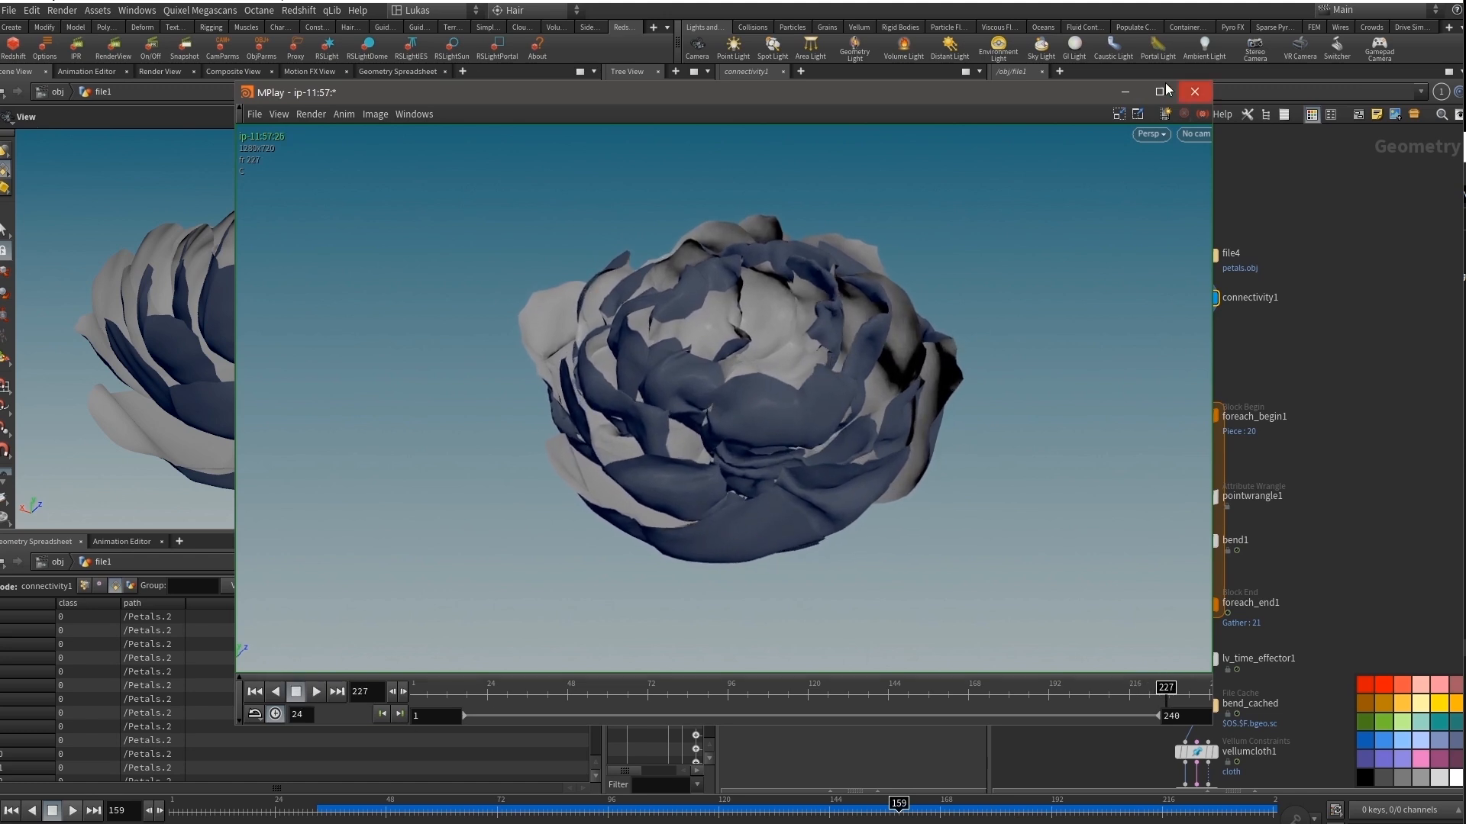
pyautogui.click(1128, 93)
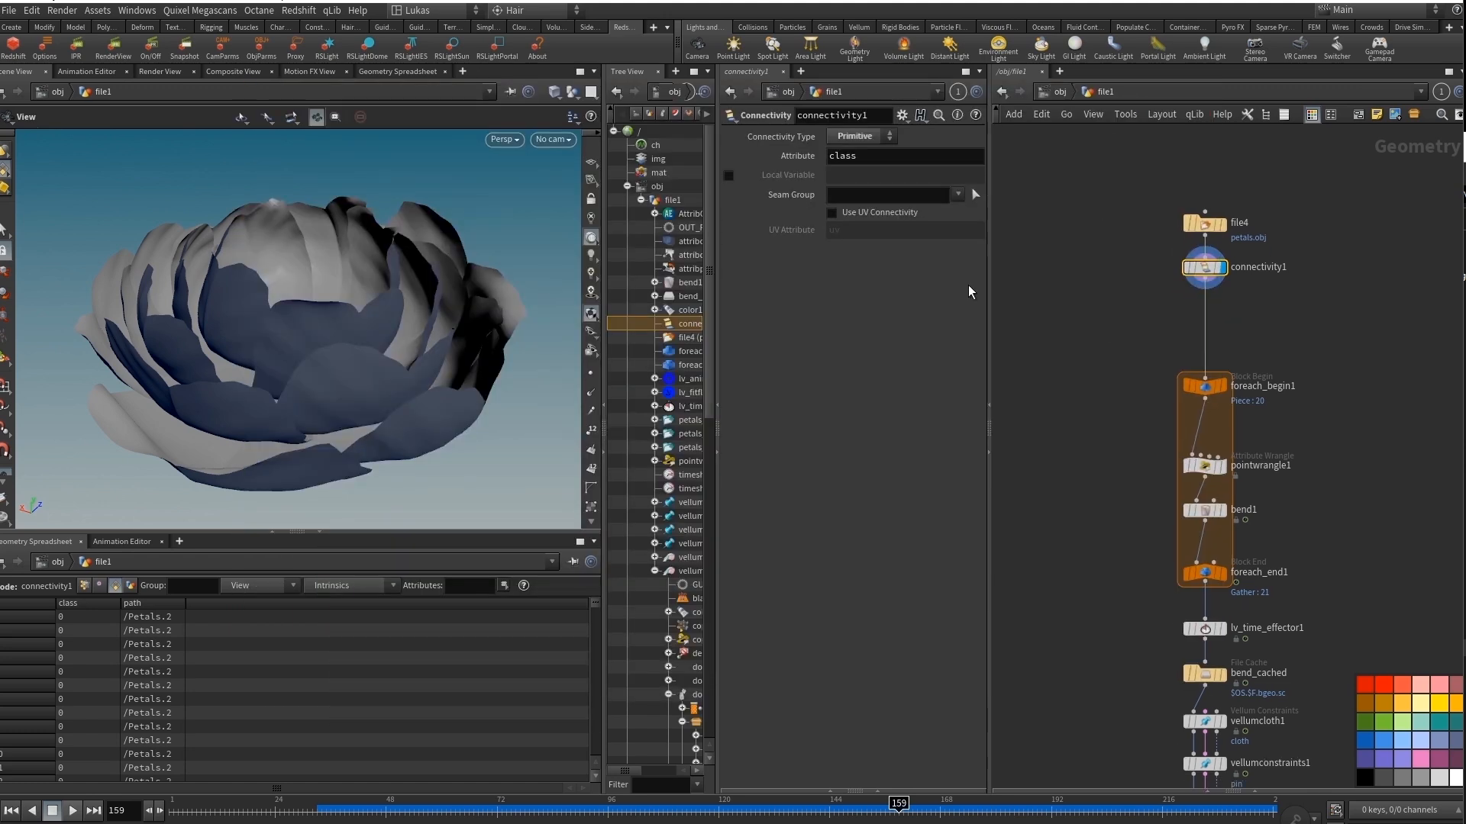
# Display the foreach_end1 output and the single petal of bend1, select bend1 and return to frame 1.
pyautogui.moveTo(312, 337)
pyautogui.mouseDown()
pyautogui.moveTo(253, 376)
pyautogui.moveTo(314, 327)
pyautogui.moveTo(280, 334)
pyautogui.moveTo(320, 351)
pyautogui.moveTo(328, 262)
pyautogui.moveTo(362, 347)
pyautogui.moveTo(321, 336)
pyautogui.mouseUp()
pyautogui.scroll(-5, 590, 649)
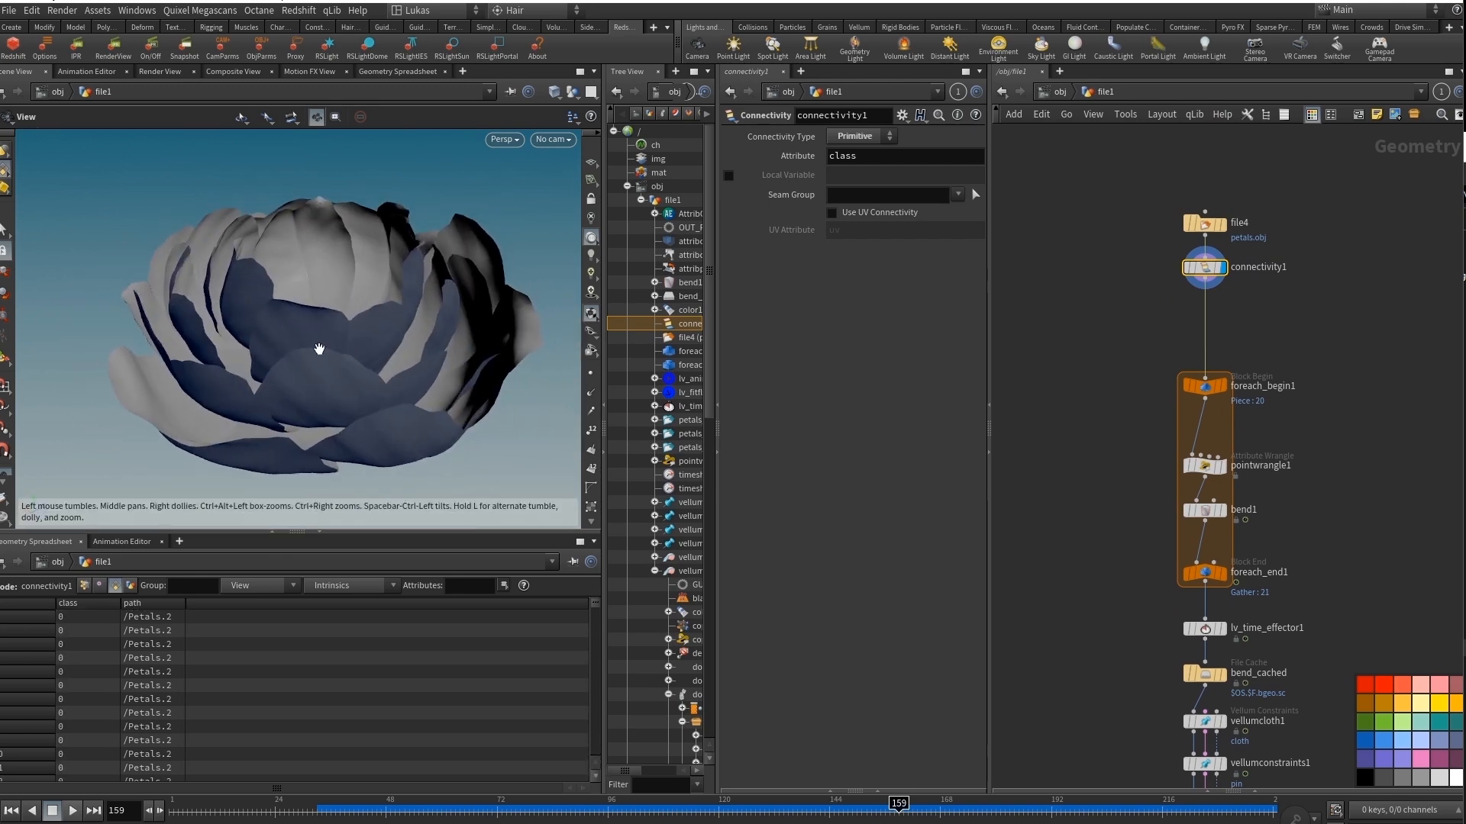
pyautogui.scroll(3, 1263, 447)
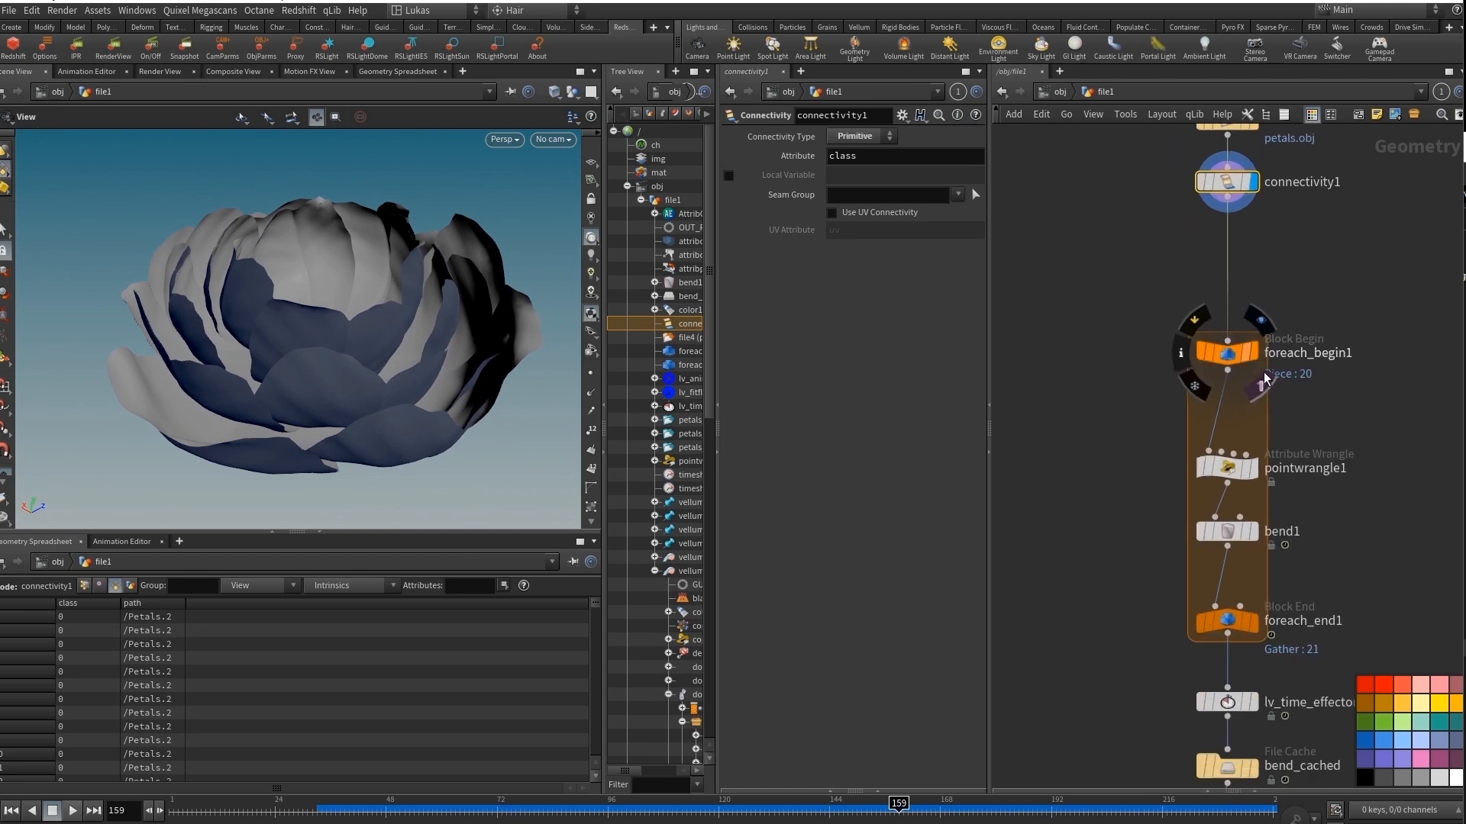
pyautogui.click(1254, 622)
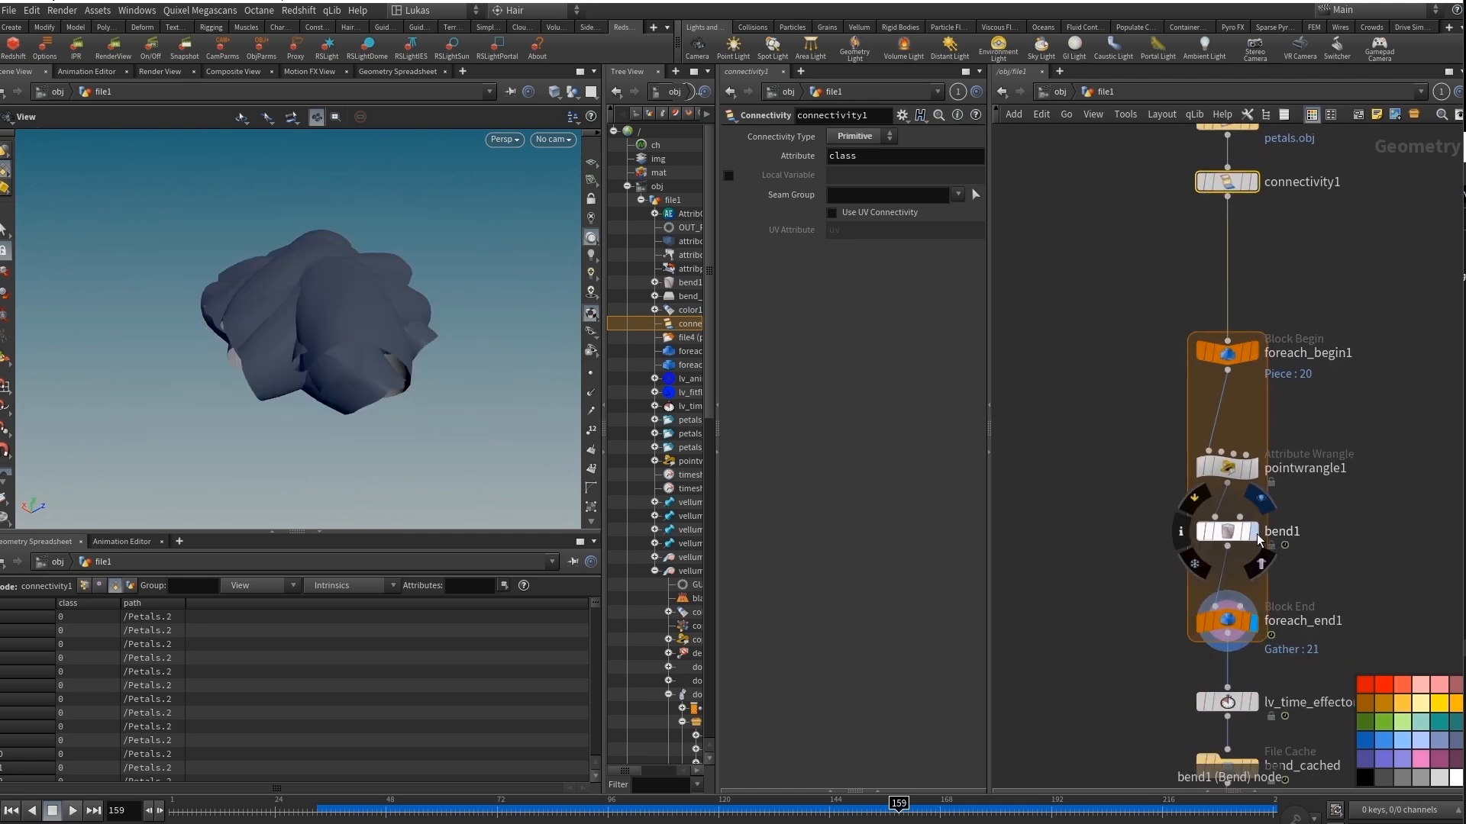
pyautogui.click(1253, 531)
pyautogui.click(1226, 532)
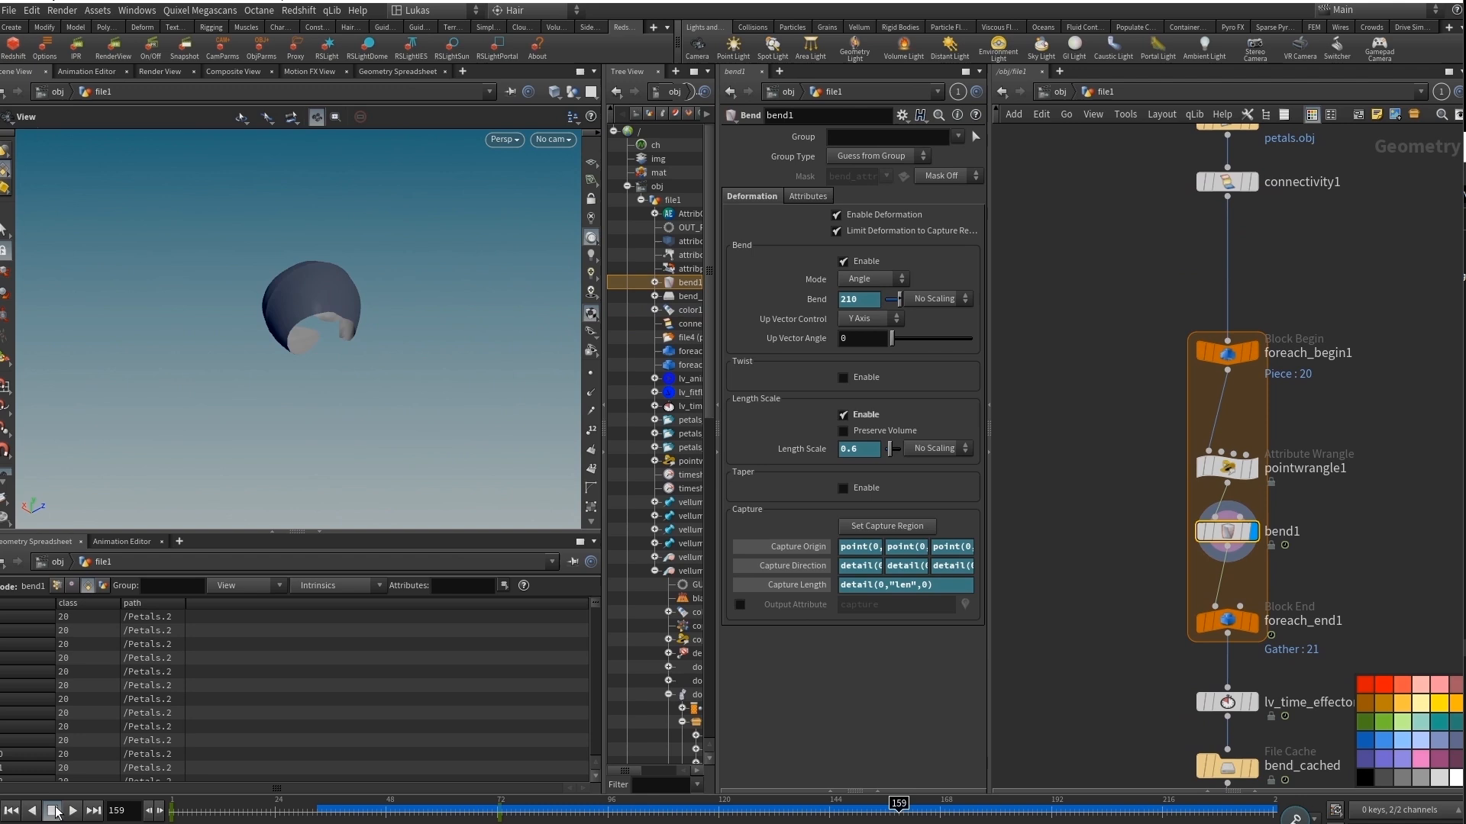
pyautogui.click(10, 811)
# Show the points on the unbent bend1 petal, examine it up close, and hide the points again.
pyautogui.moveTo(260, 319); pyautogui.dragTo(239, 356)
pyautogui.click(596, 429)
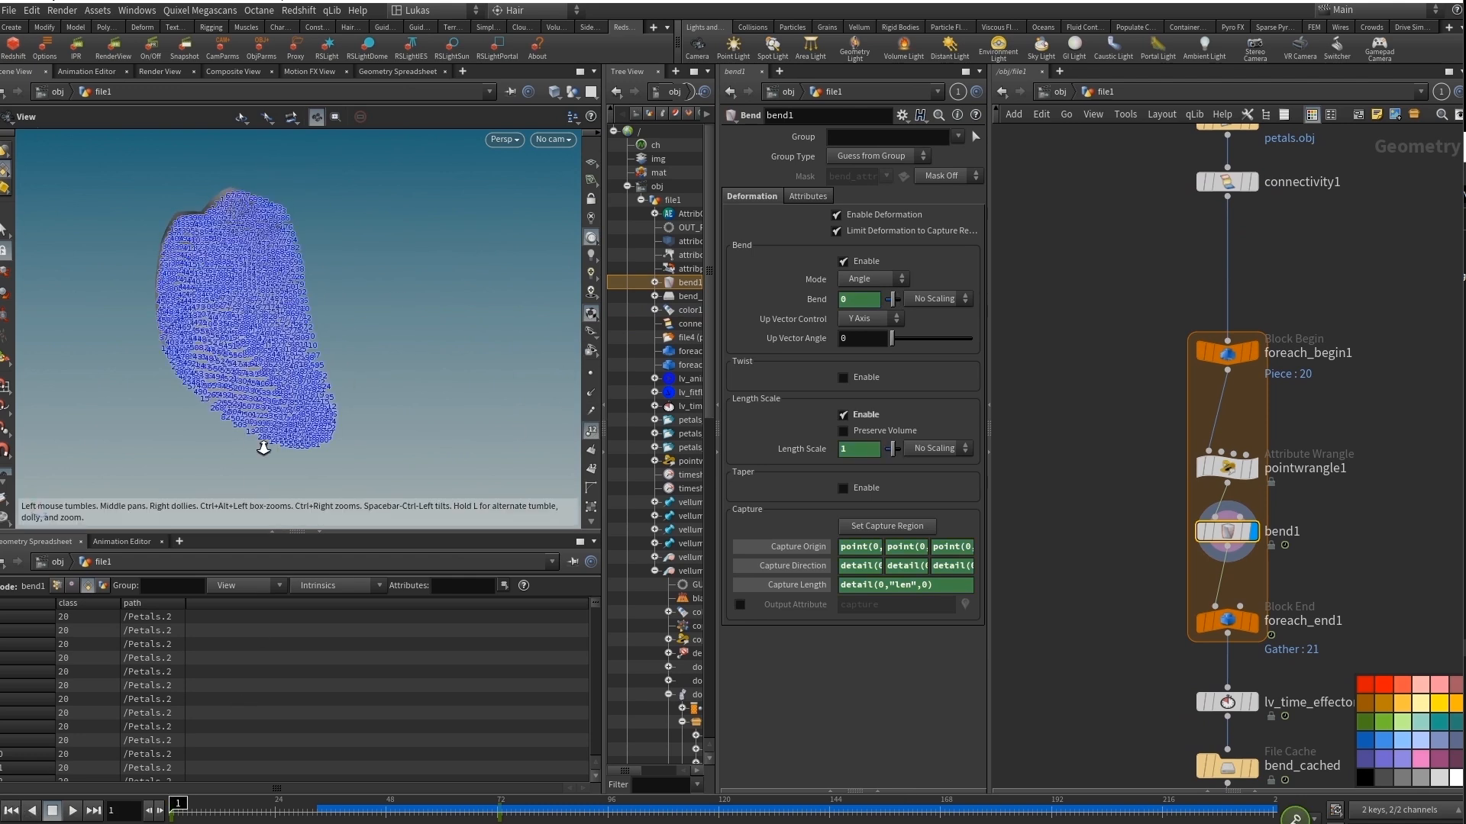
pyautogui.moveTo(264, 446); pyautogui.dragTo(575, 397, button='right')
pyautogui.moveTo(576, 396)
pyautogui.mouseDown()
pyautogui.moveTo(405, 396)
pyautogui.moveTo(366, 450)
pyautogui.moveTo(326, 428)
pyautogui.moveTo(333, 263)
pyautogui.moveTo(255, 272)
pyautogui.moveTo(259, 229)
pyautogui.moveTo(318, 252)
pyautogui.mouseUp()
pyautogui.click(590, 412)
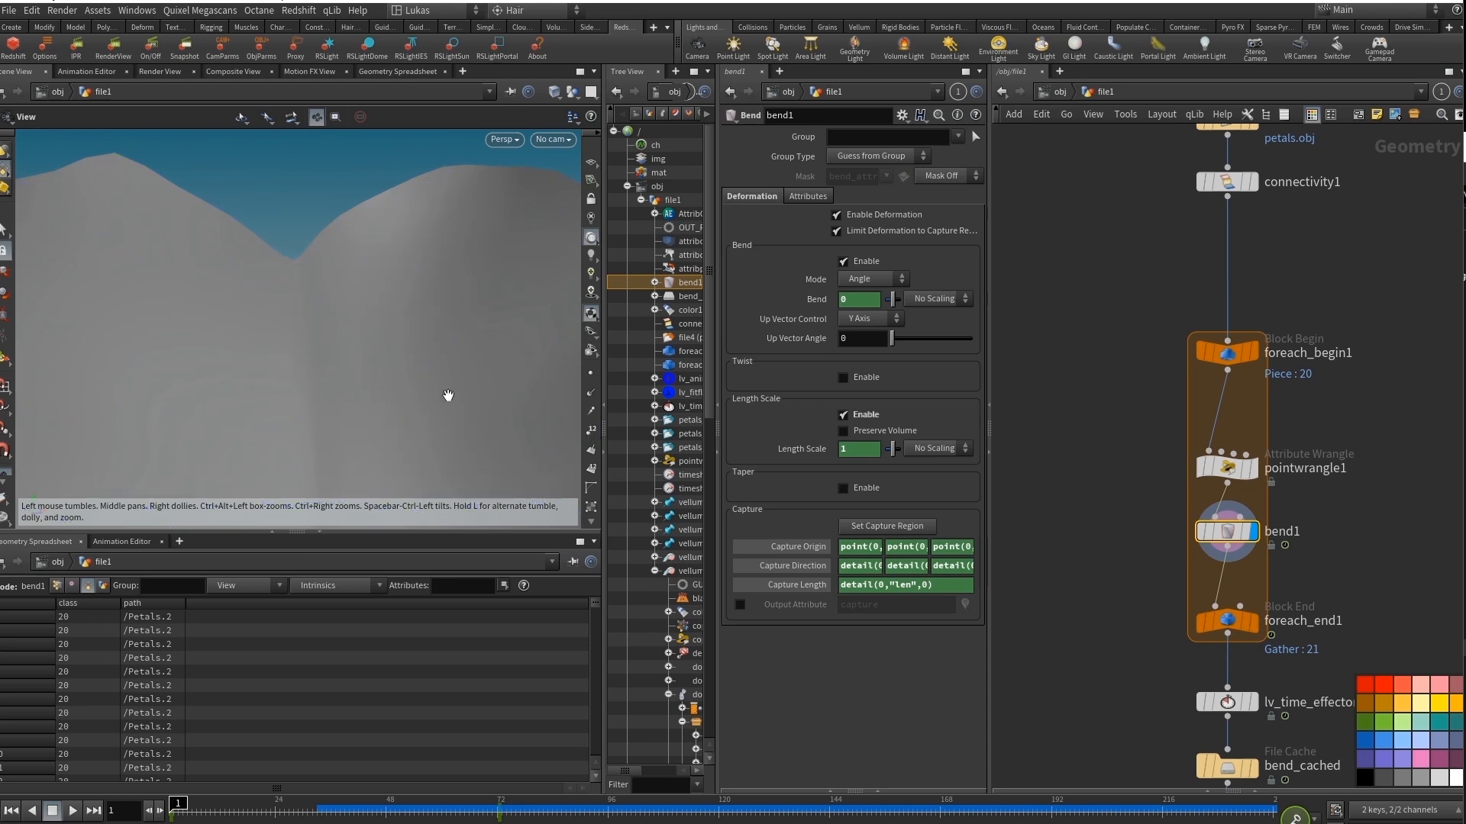
pyautogui.moveTo(448, 392); pyautogui.dragTo(321, 366)
# Select pointwrangle1 and widen its parameters to read the VEX code that computes len and dir.
pyautogui.click(1228, 469)
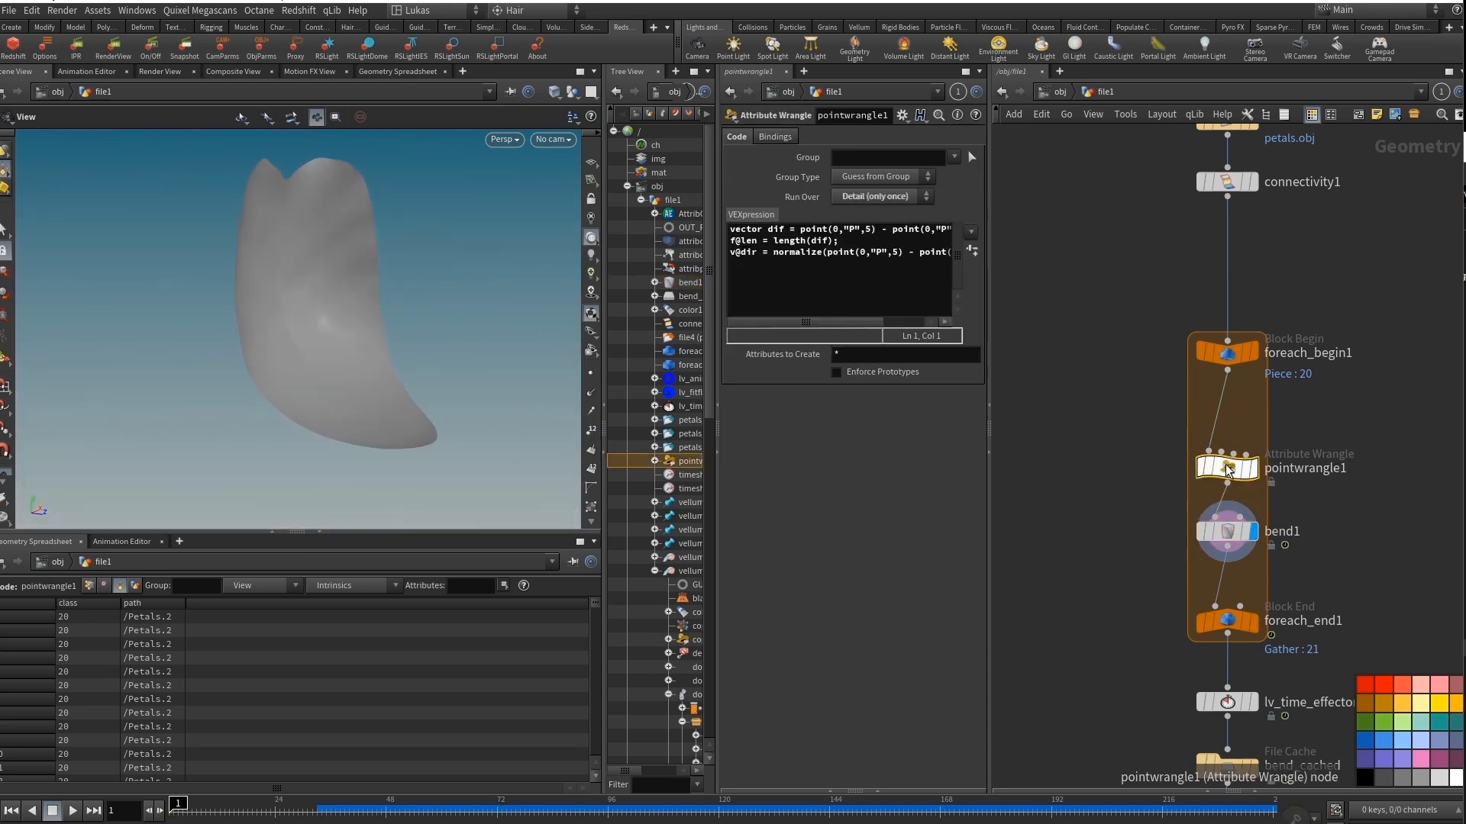
pyautogui.moveTo(988, 225); pyautogui.dragTo(1036, 226)
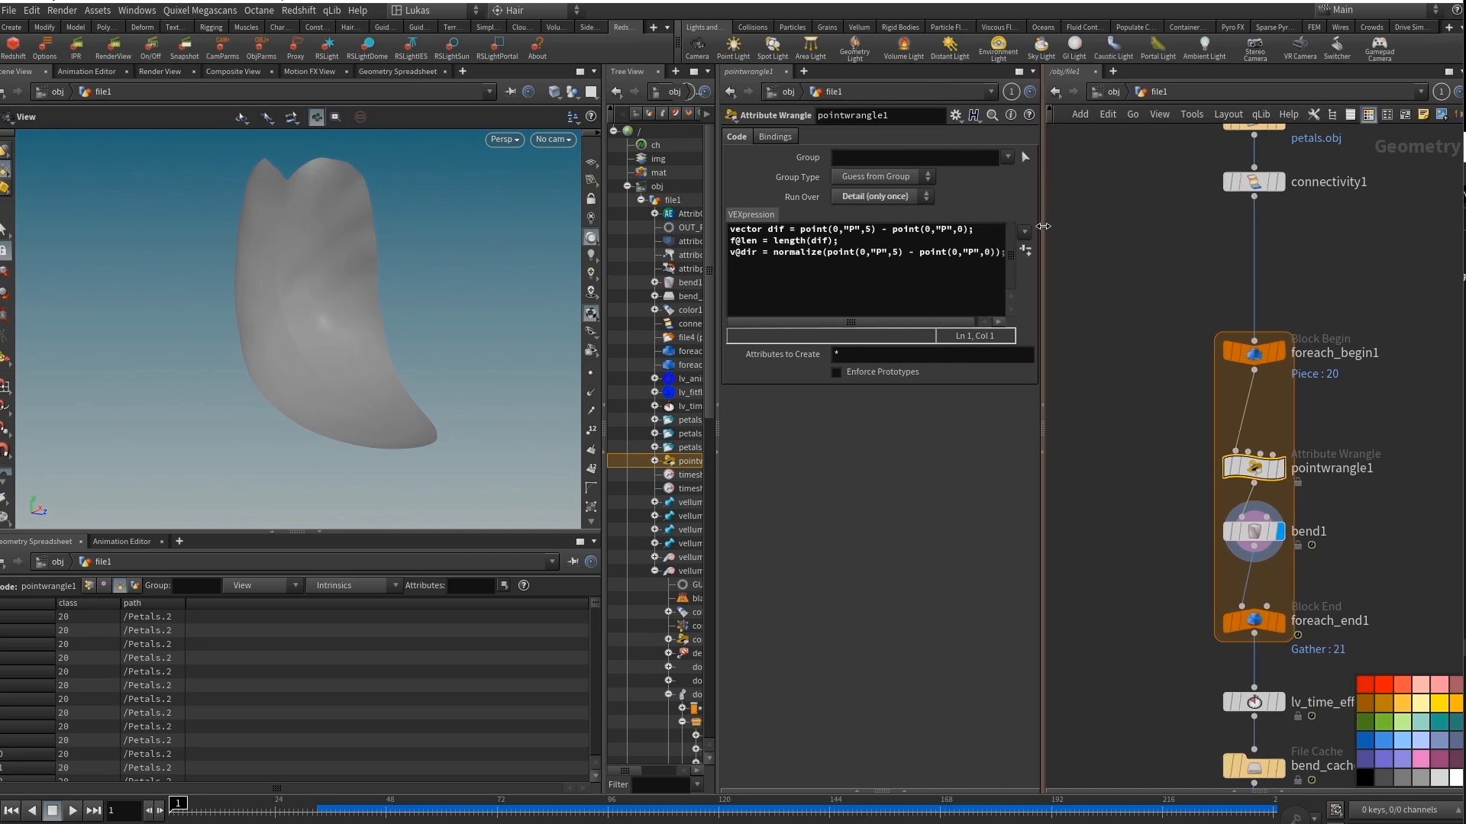
pyautogui.moveTo(304, 299); pyautogui.dragTo(353, 343)
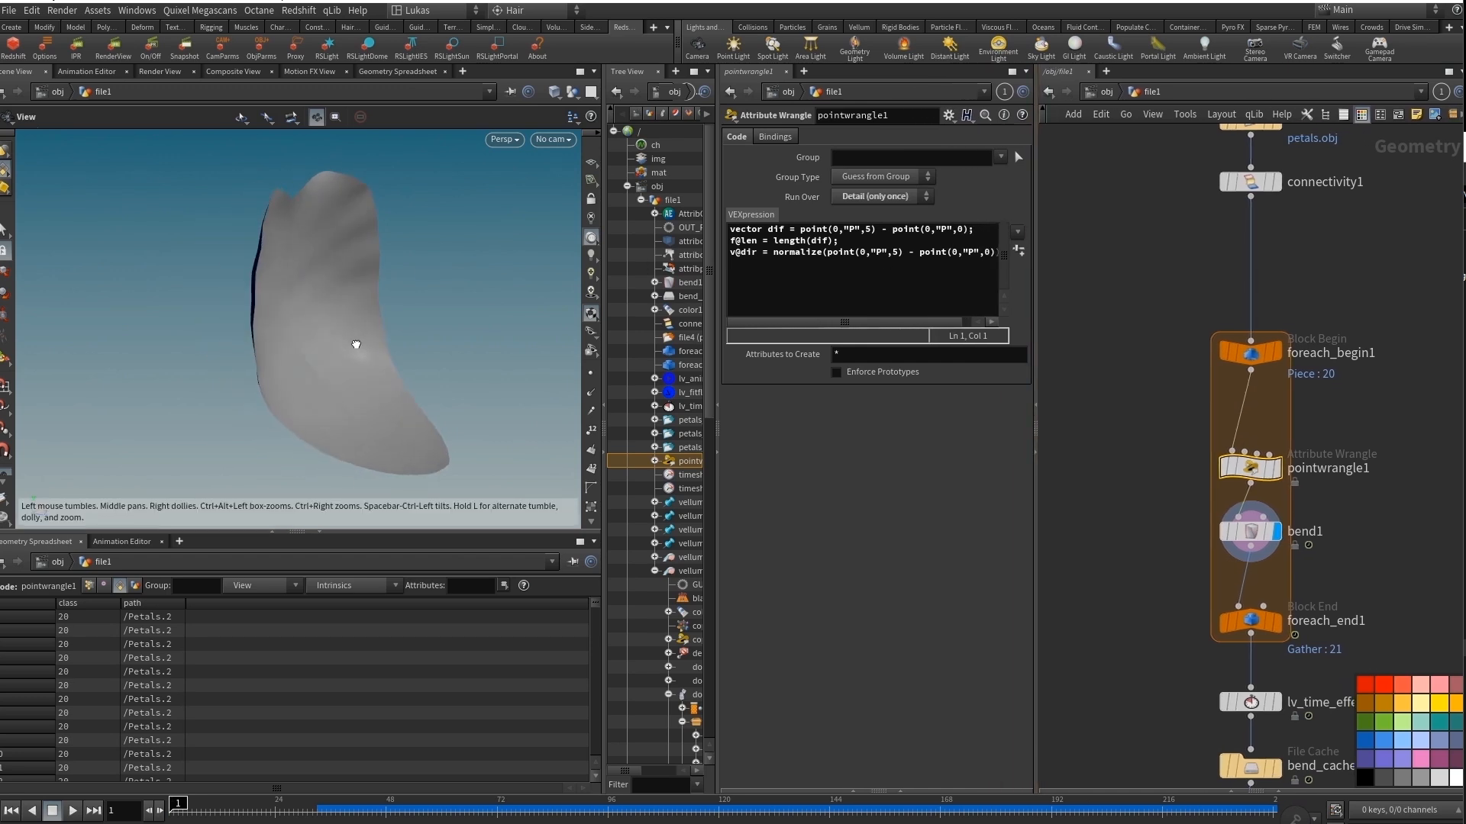
# Select bend1 and show its capture handle to examine how the capture region runs along the petal.
pyautogui.click(1254, 545)
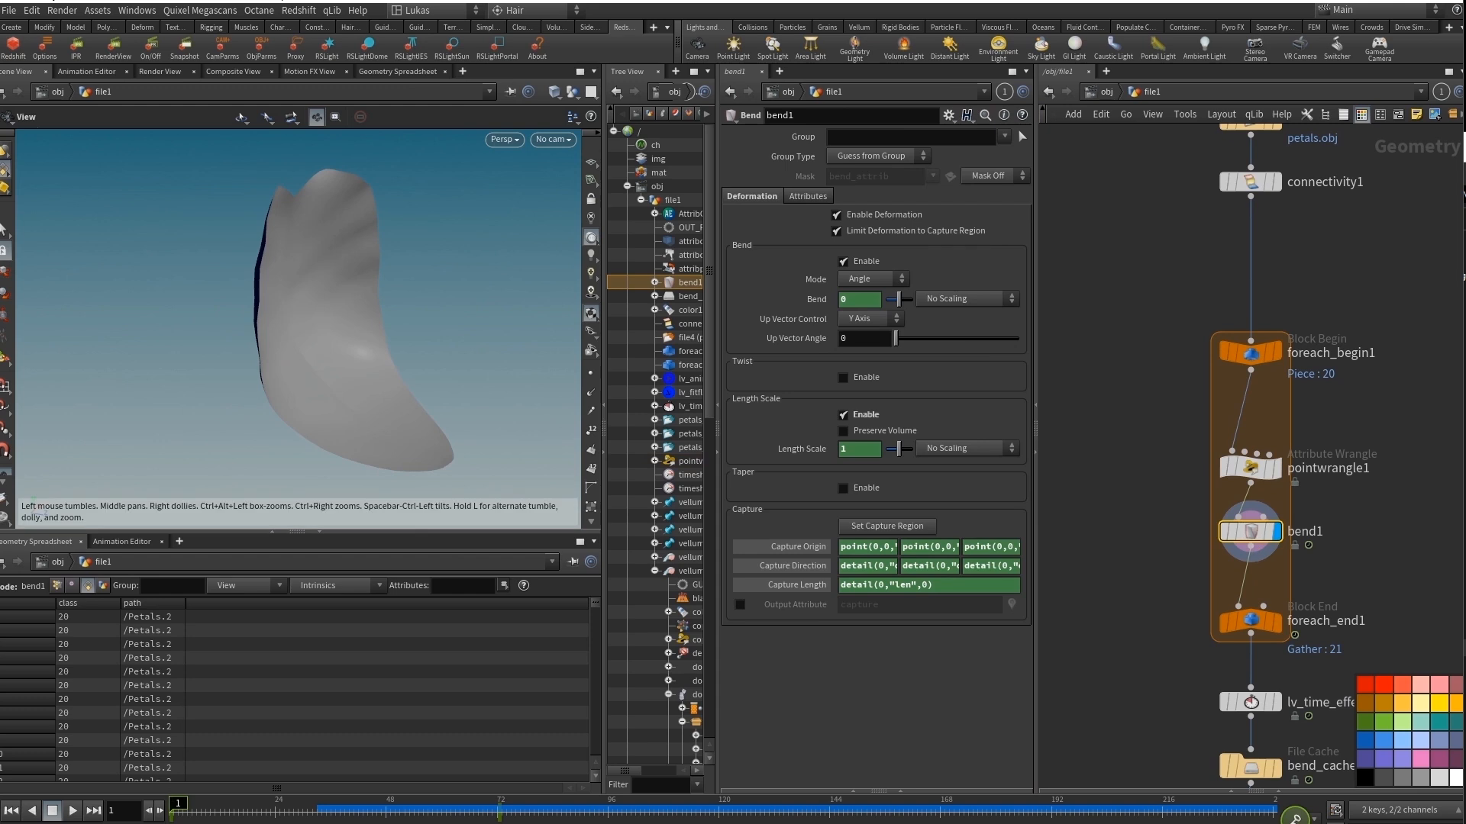
pyautogui.moveTo(306, 351)
pyautogui.mouseDown()
pyautogui.moveTo(336, 367)
pyautogui.moveTo(236, 373)
pyautogui.mouseUp()
pyautogui.press('Return')
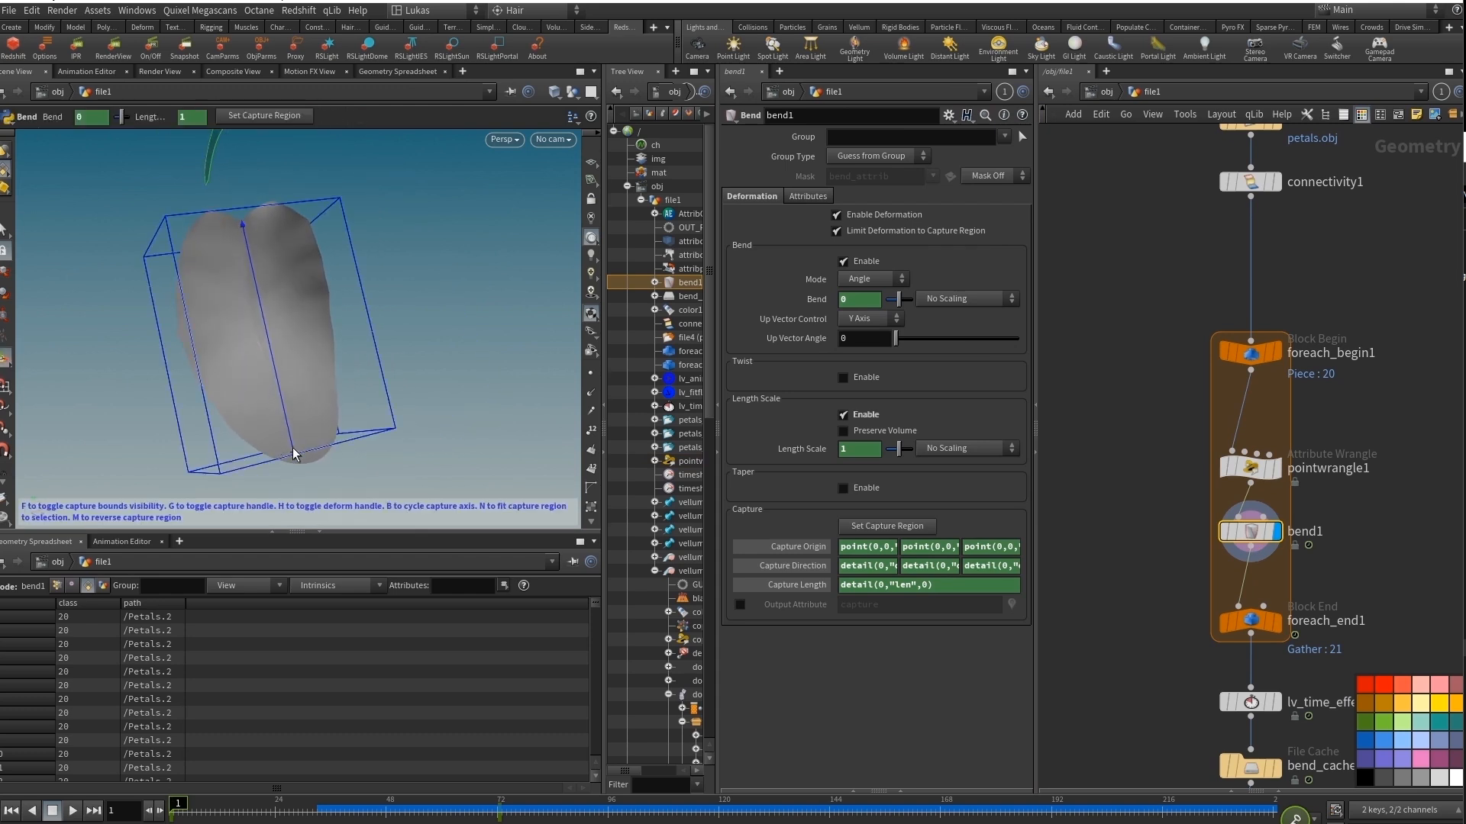
pyautogui.moveTo(235, 230); pyautogui.dragTo(244, 216)
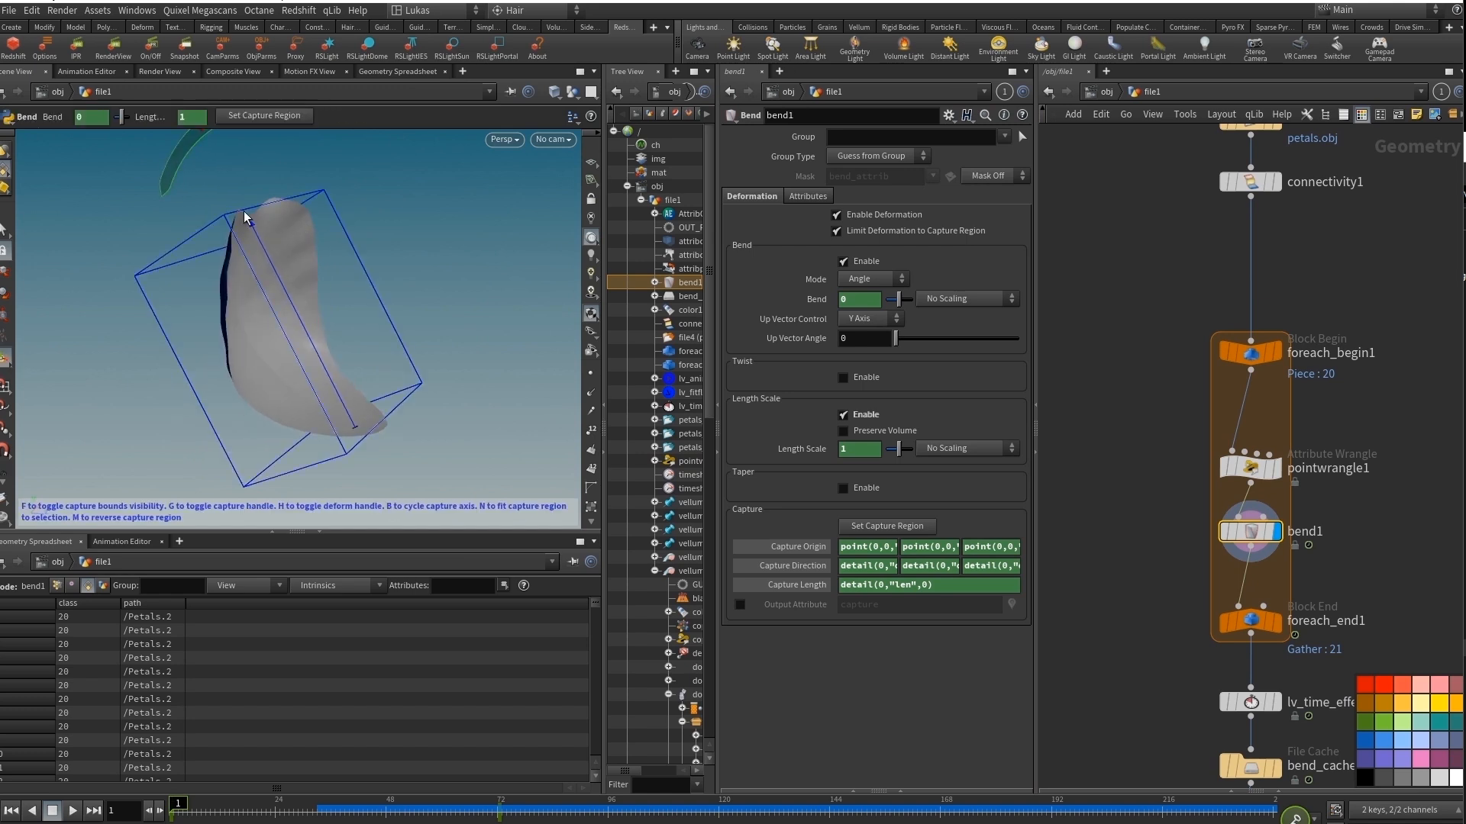
pyautogui.moveTo(350, 363)
pyautogui.keyDown('alt'); pyautogui.mouseDown()
pyautogui.moveTo(308, 366)
pyautogui.moveTo(341, 359)
pyautogui.mouseUp(); pyautogui.keyUp('alt')
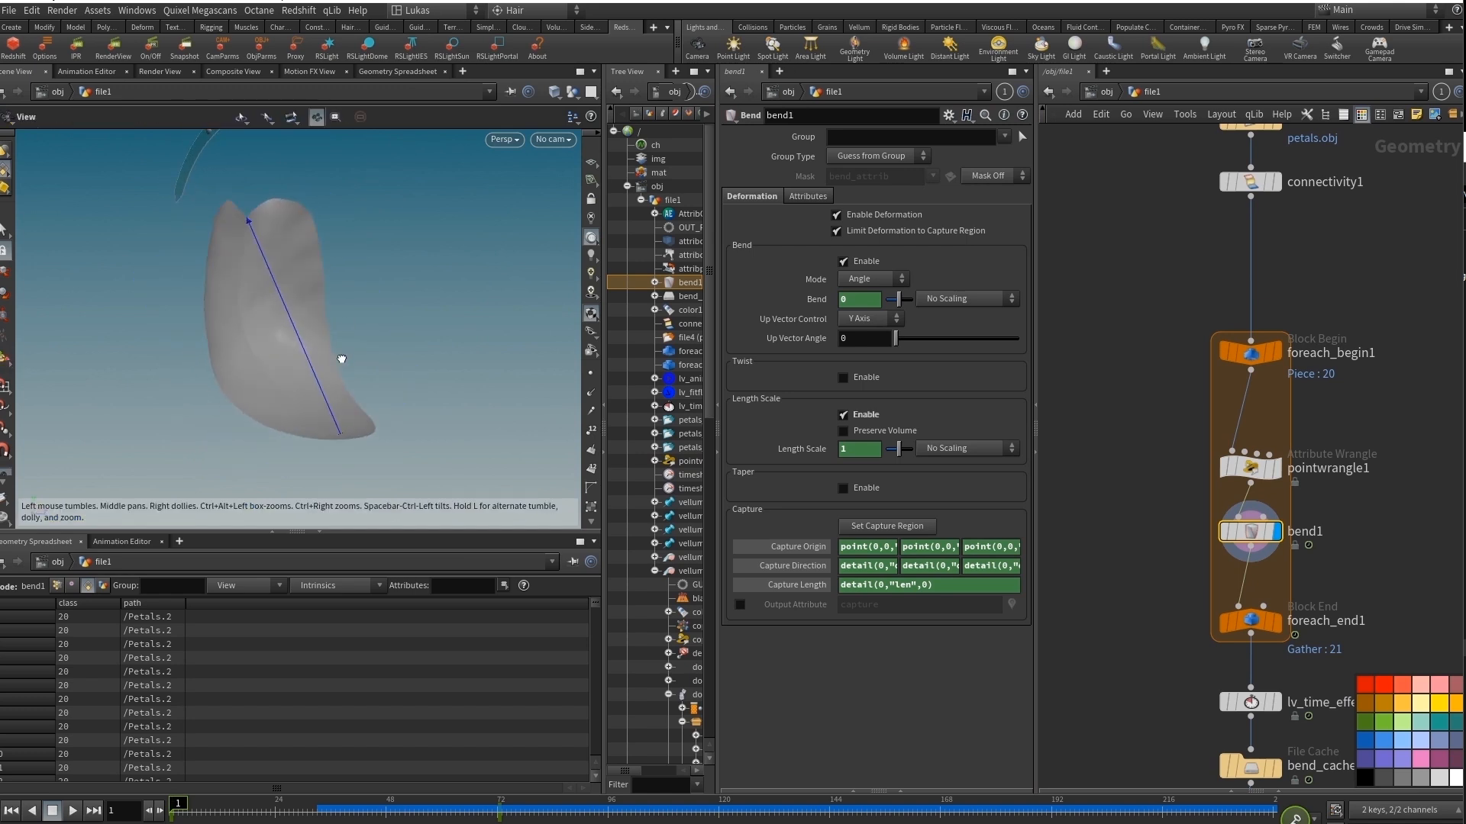
pyautogui.moveTo(178, 802)
pyautogui.mouseDown()
pyautogui.moveTo(510, 802)
pyautogui.moveTo(35, 797)
pyautogui.mouseUp()
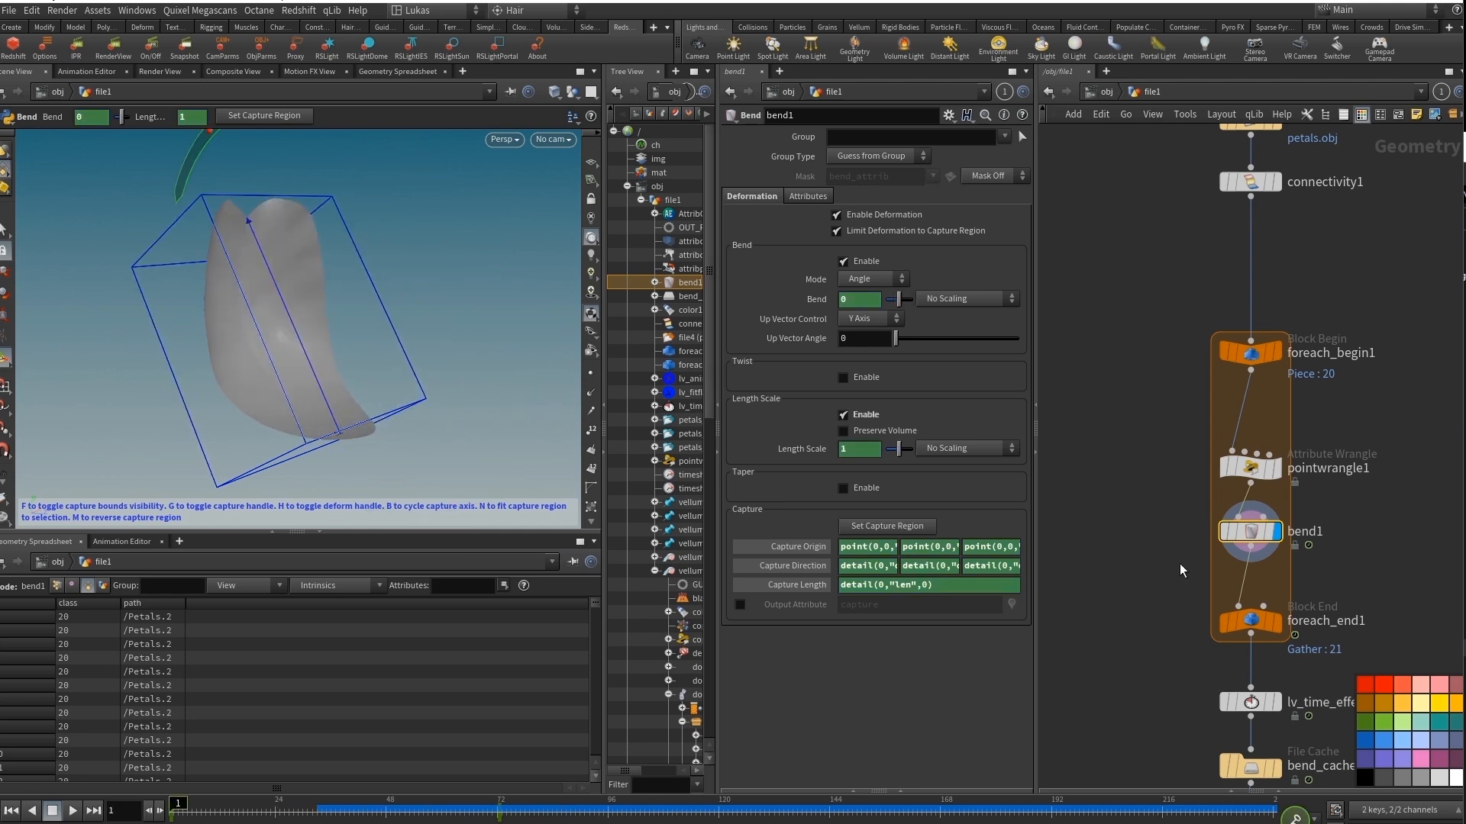
# Display and select foreach_end1, scrub to frames 83 and 81 to examine the petals bending together, and return to frame 1.
pyautogui.click(1277, 622)
pyautogui.click(1253, 622)
pyautogui.scroll(-5, 360, 295)
pyautogui.moveTo(359, 295); pyautogui.dragTo(284, 328)
pyautogui.moveTo(185, 802); pyautogui.dragTo(549, 817)
pyautogui.moveTo(282, 329)
pyautogui.mouseDown()
pyautogui.moveTo(296, 257)
pyautogui.moveTo(290, 327)
pyautogui.mouseUp()
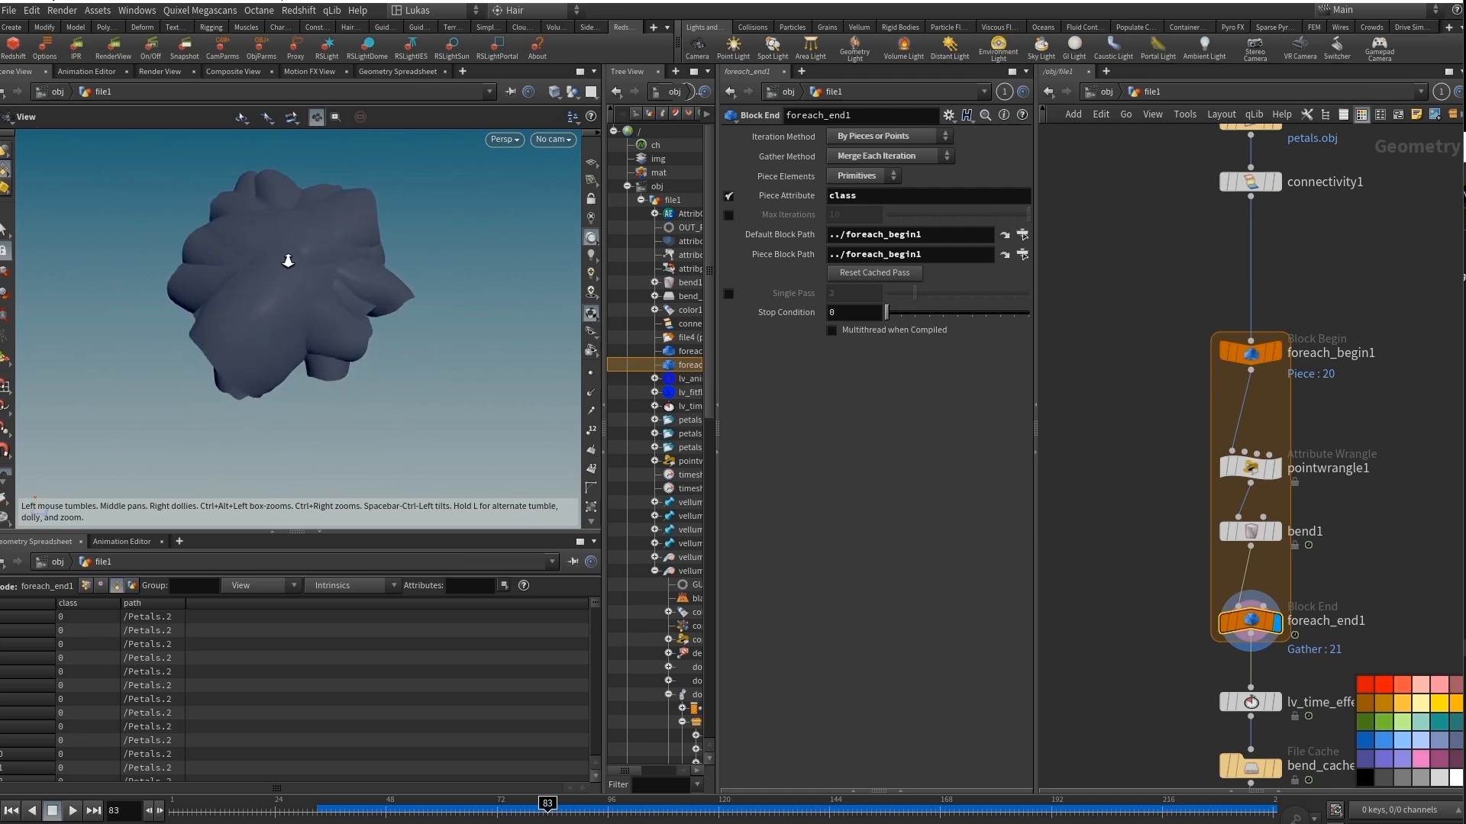
pyautogui.moveTo(288, 262)
pyautogui.mouseDown(button='right')
pyautogui.moveTo(621, 281)
pyautogui.moveTo(312, 261)
pyautogui.mouseUp(button='right')
pyautogui.moveTo(317, 327); pyautogui.dragTo(294, 262)
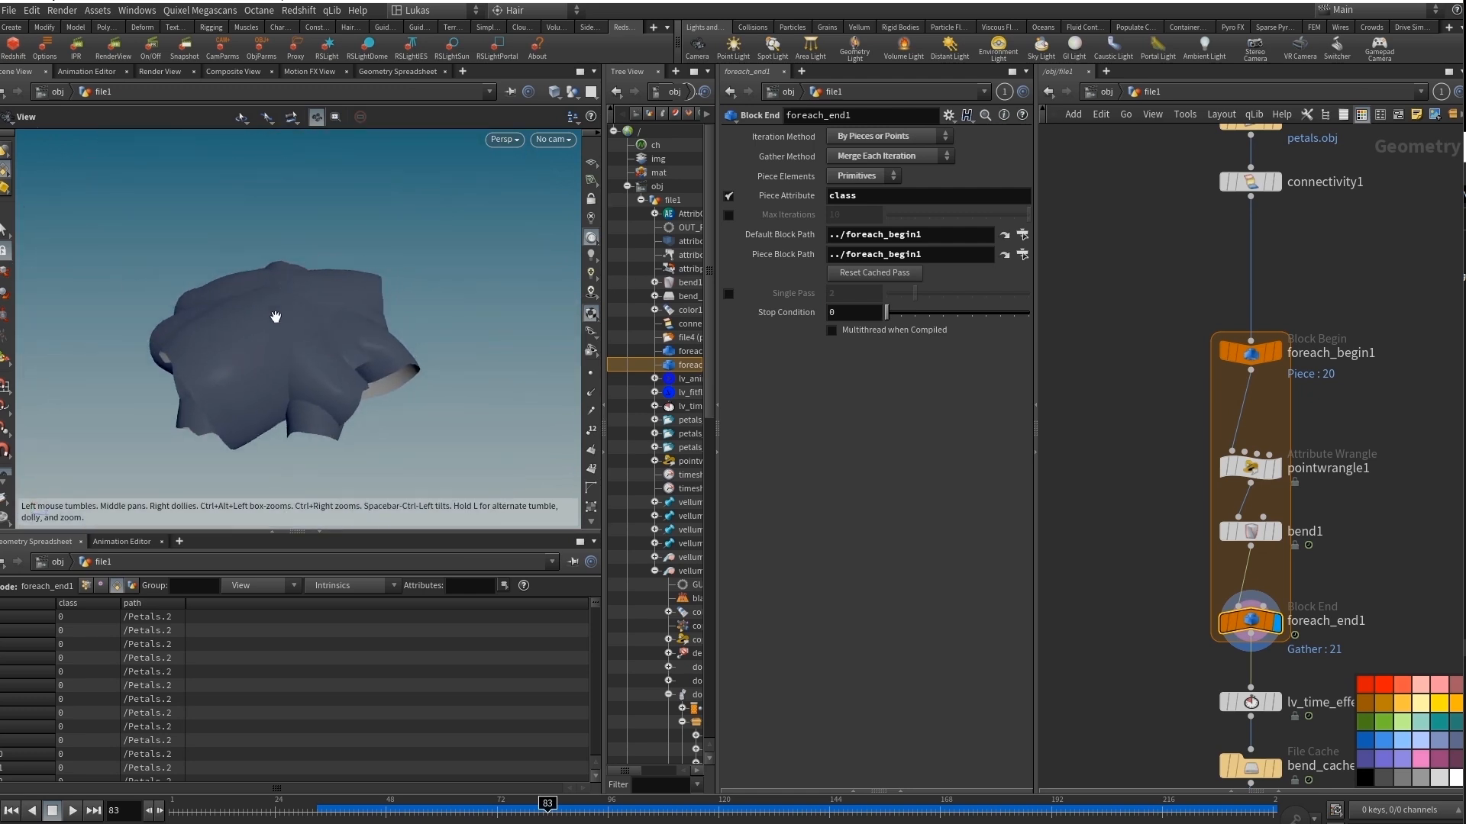
pyautogui.press('Escape')
pyautogui.moveTo(546, 803)
pyautogui.mouseDown()
pyautogui.moveTo(221, 804)
pyautogui.moveTo(539, 803)
pyautogui.mouseUp()
pyautogui.keyDown('alt'); pyautogui.moveTo(330, 364); pyautogui.dragTo(321, 334); pyautogui.keyUp('alt')
pyautogui.moveTo(1145, 647); pyautogui.dragTo(1153, 502, button='middle')
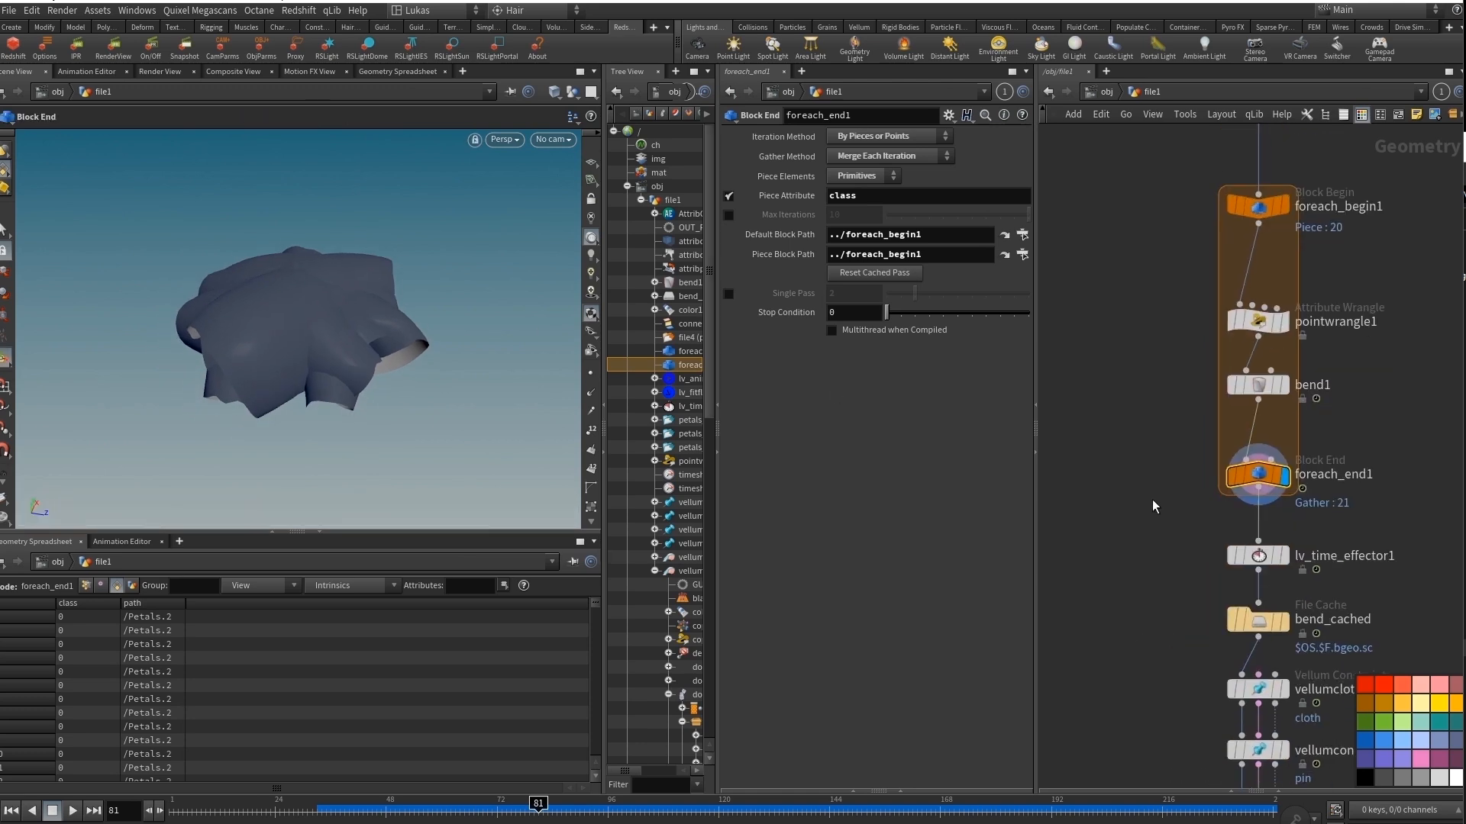
pyautogui.click(15, 812)
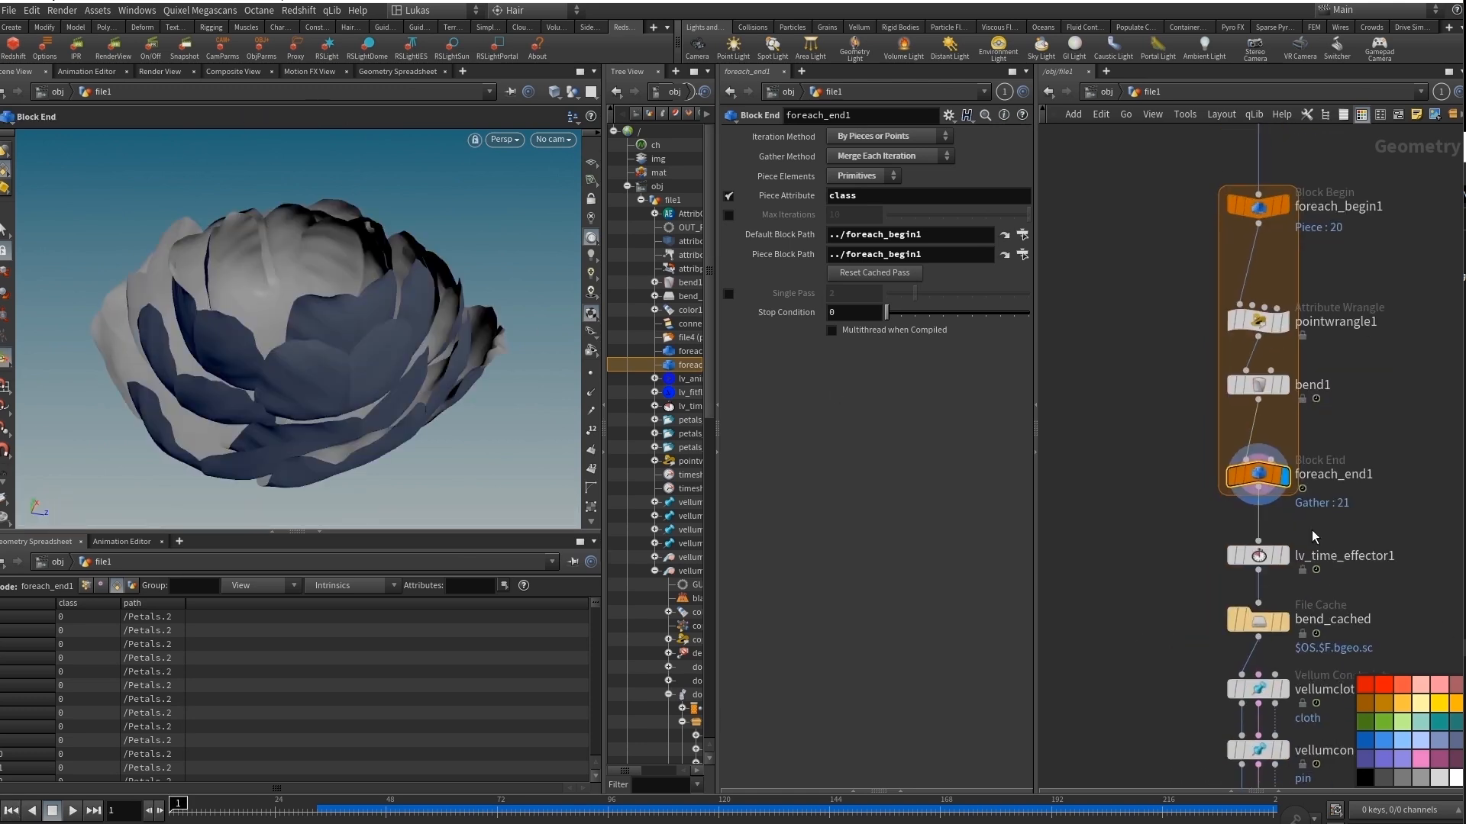
# Display lv_time_effector1, look inside its network, and return to its per-piece offset parameters.
pyautogui.click(1285, 555)
pyautogui.moveTo(1254, 551); pyautogui.dragTo(1217, 499, button='middle')
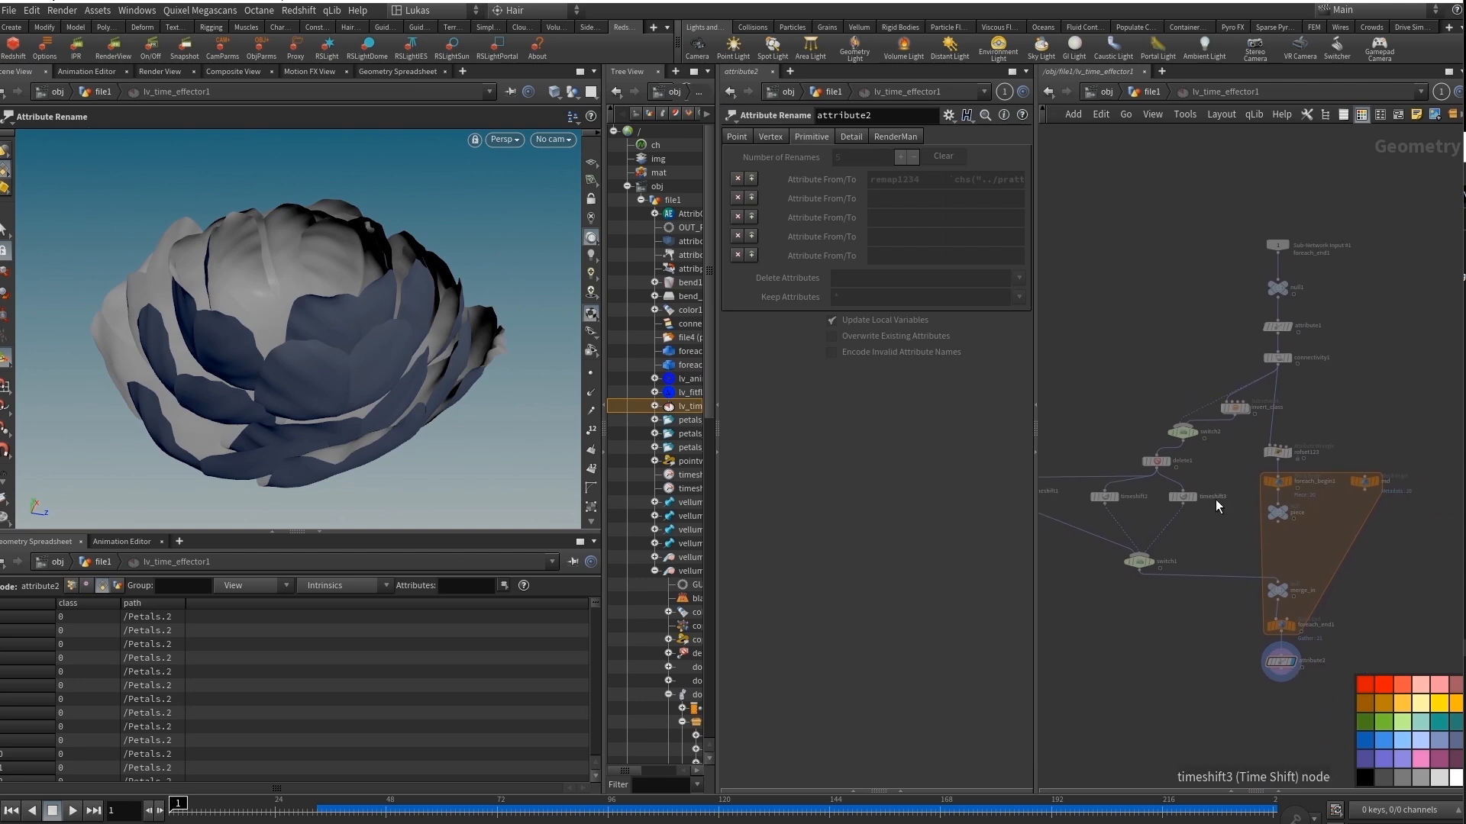
pyautogui.press('u')
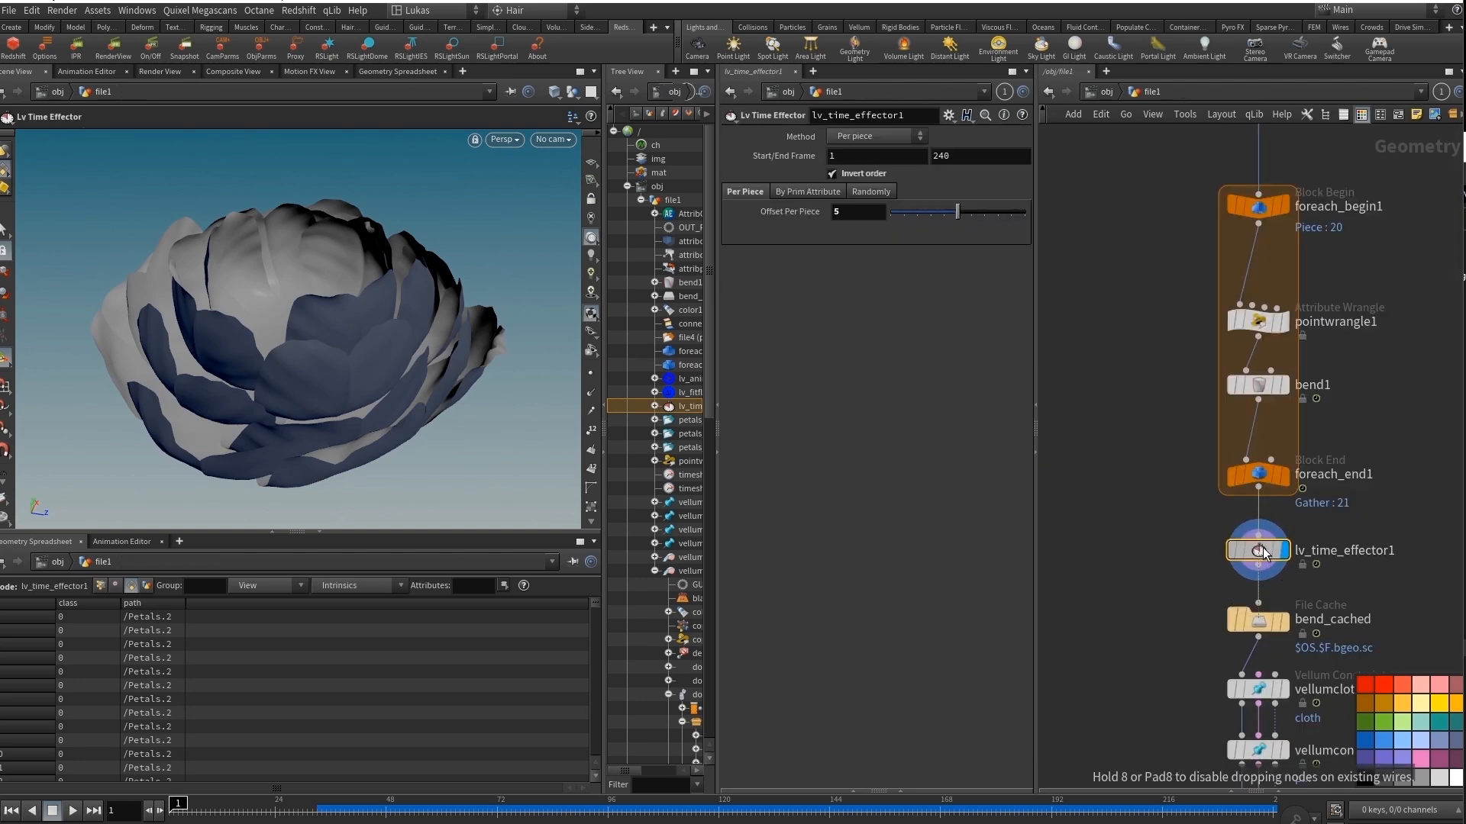
# Display and select bend_cached, play the cached staggered petal animation, stop it and return to frame 1.
pyautogui.press('r')
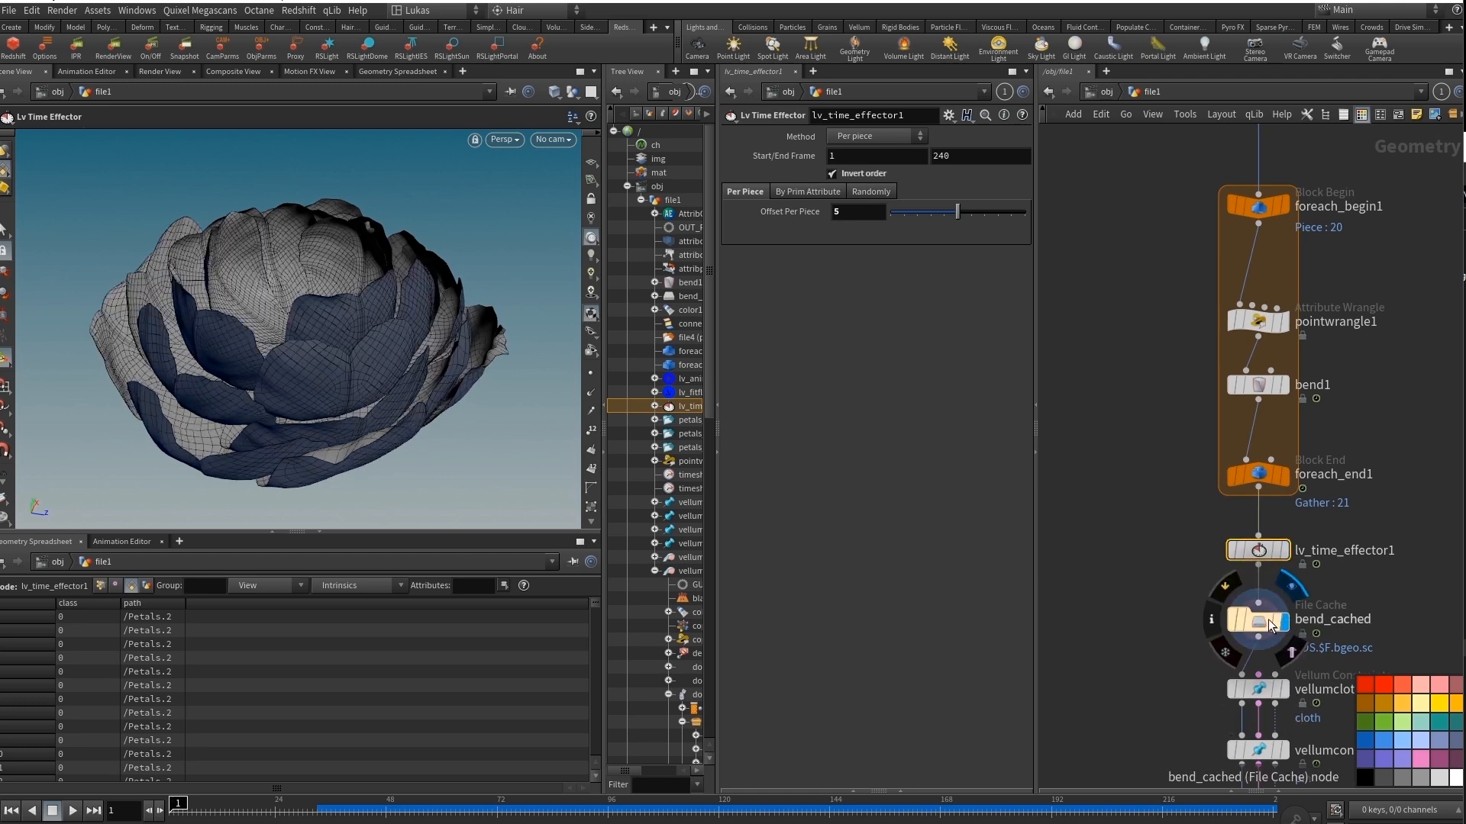
pyautogui.click(1259, 631)
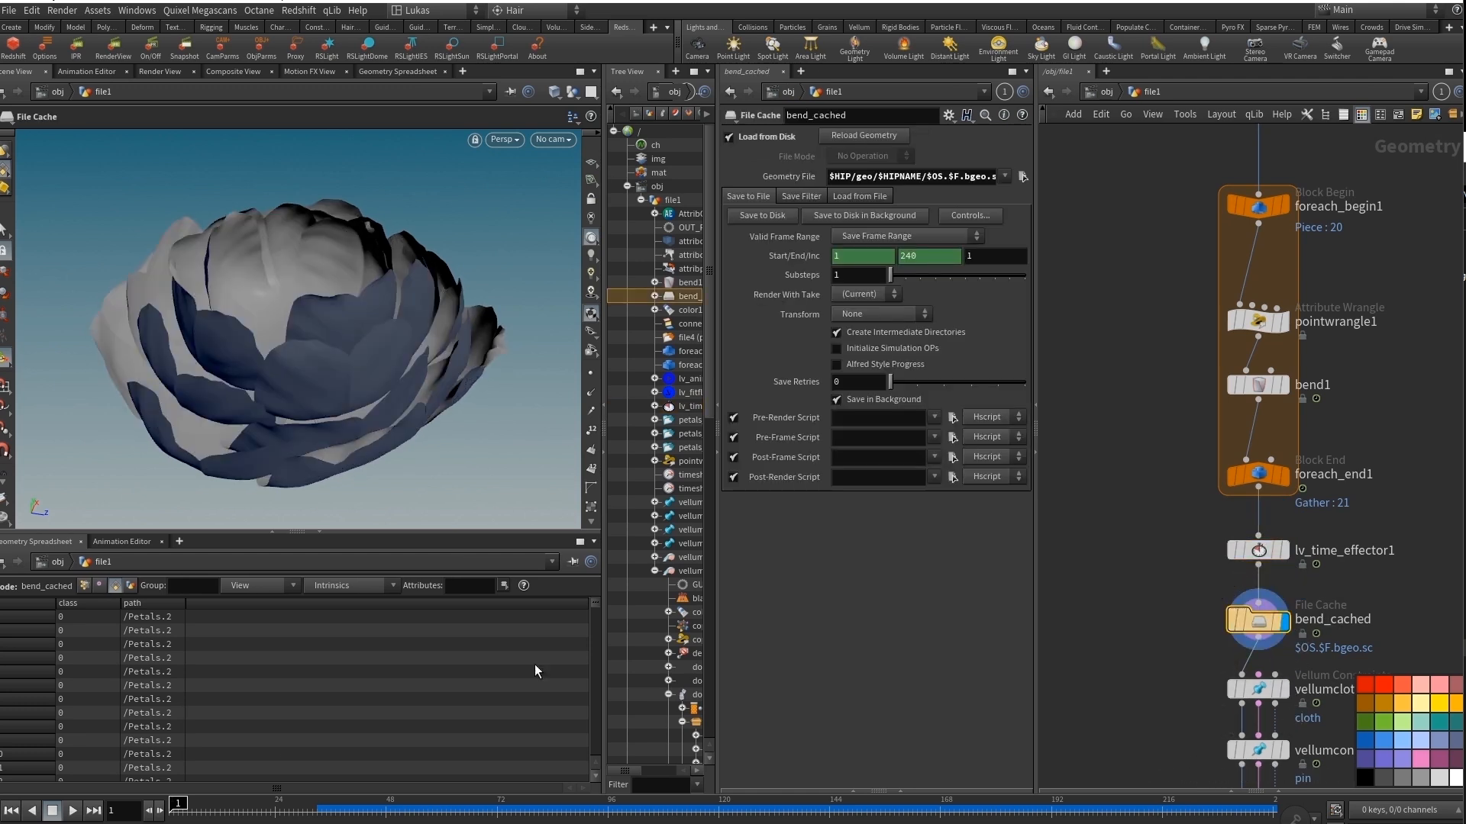
pyautogui.moveTo(178, 803)
pyautogui.mouseDown()
pyautogui.moveTo(965, 803)
pyautogui.moveTo(178, 803)
pyautogui.mouseUp()
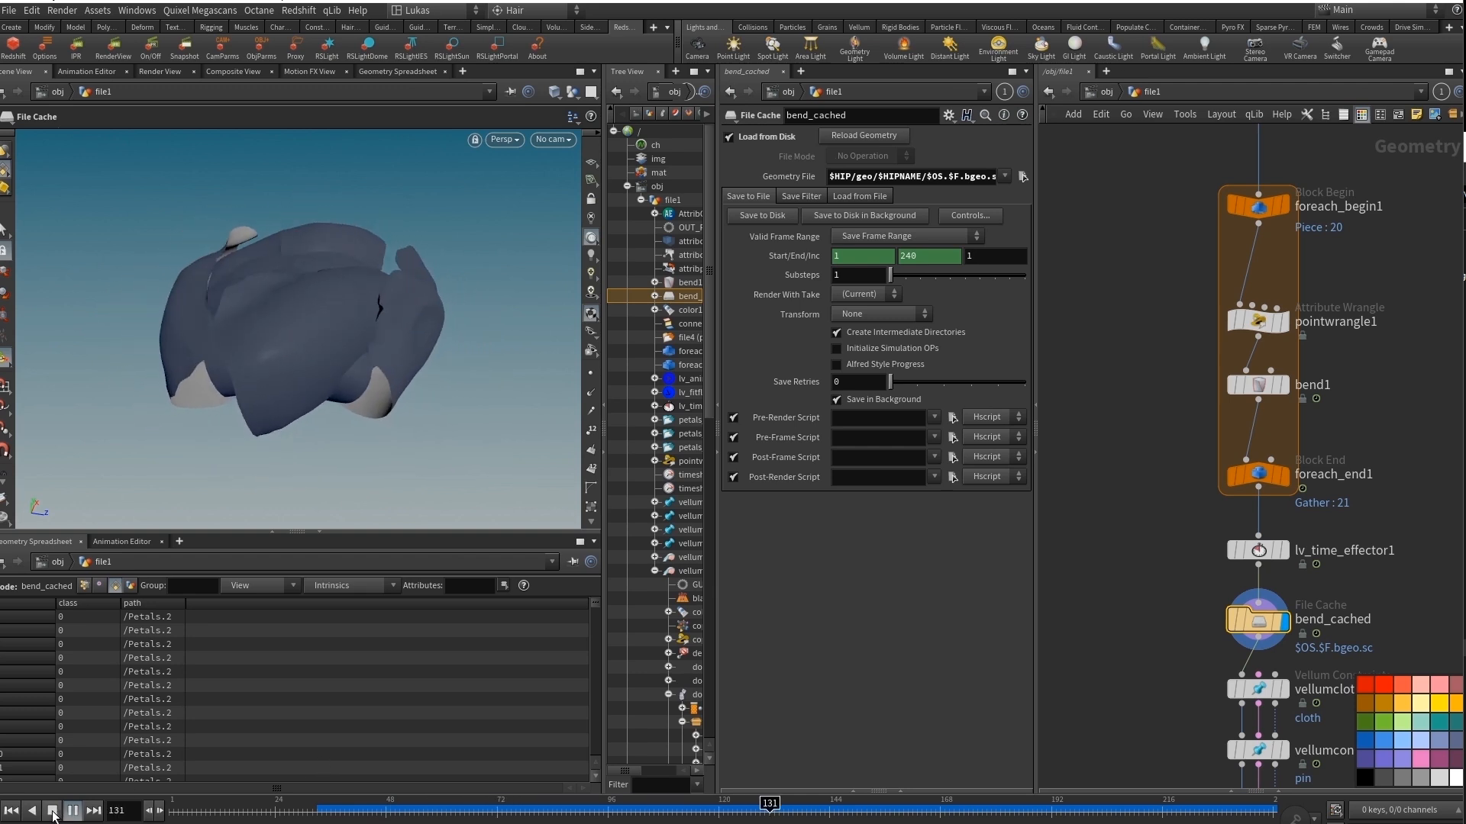
pyautogui.click(57, 813)
pyautogui.moveTo(1154, 591); pyautogui.dragTo(1183, 488, button='middle')
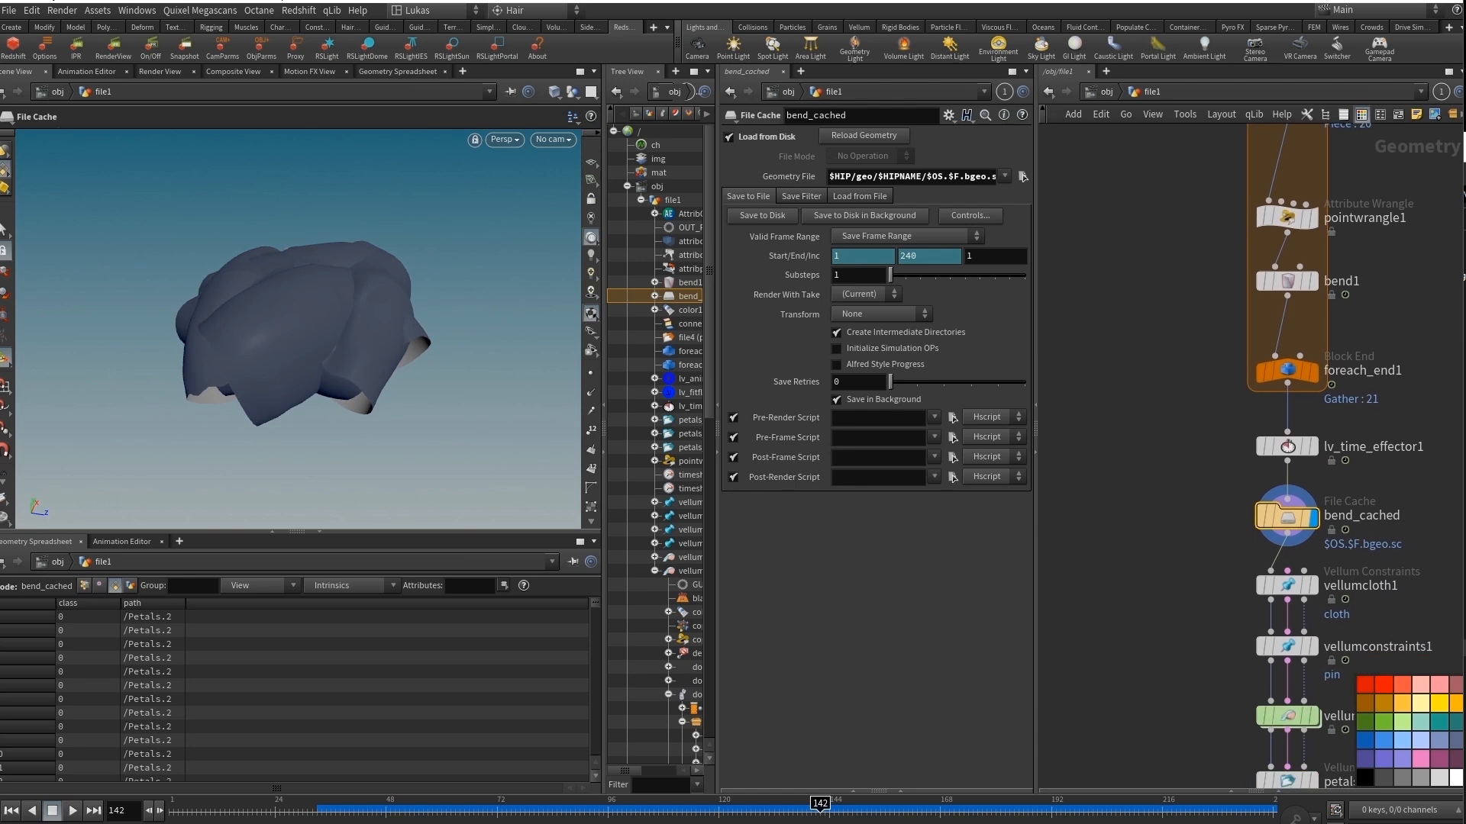
pyautogui.click(14, 811)
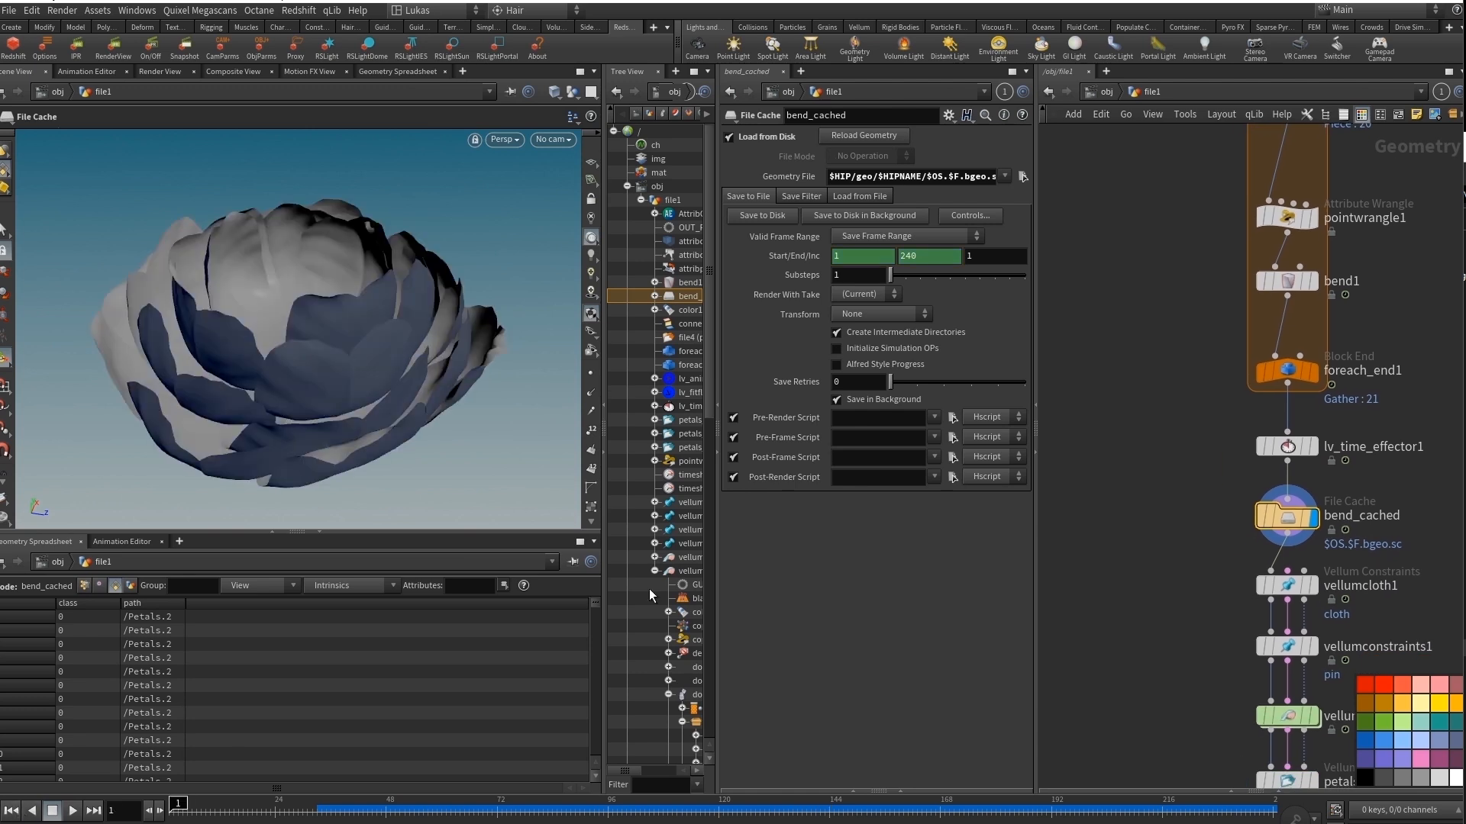
# Display and select vellumcloth1, and examine its cloth drag, stretch and bend parameters in a widened view.
pyautogui.click(1314, 585)
pyautogui.click(1288, 586)
pyautogui.moveTo(1184, 541); pyautogui.dragTo(1147, 501, button='middle')
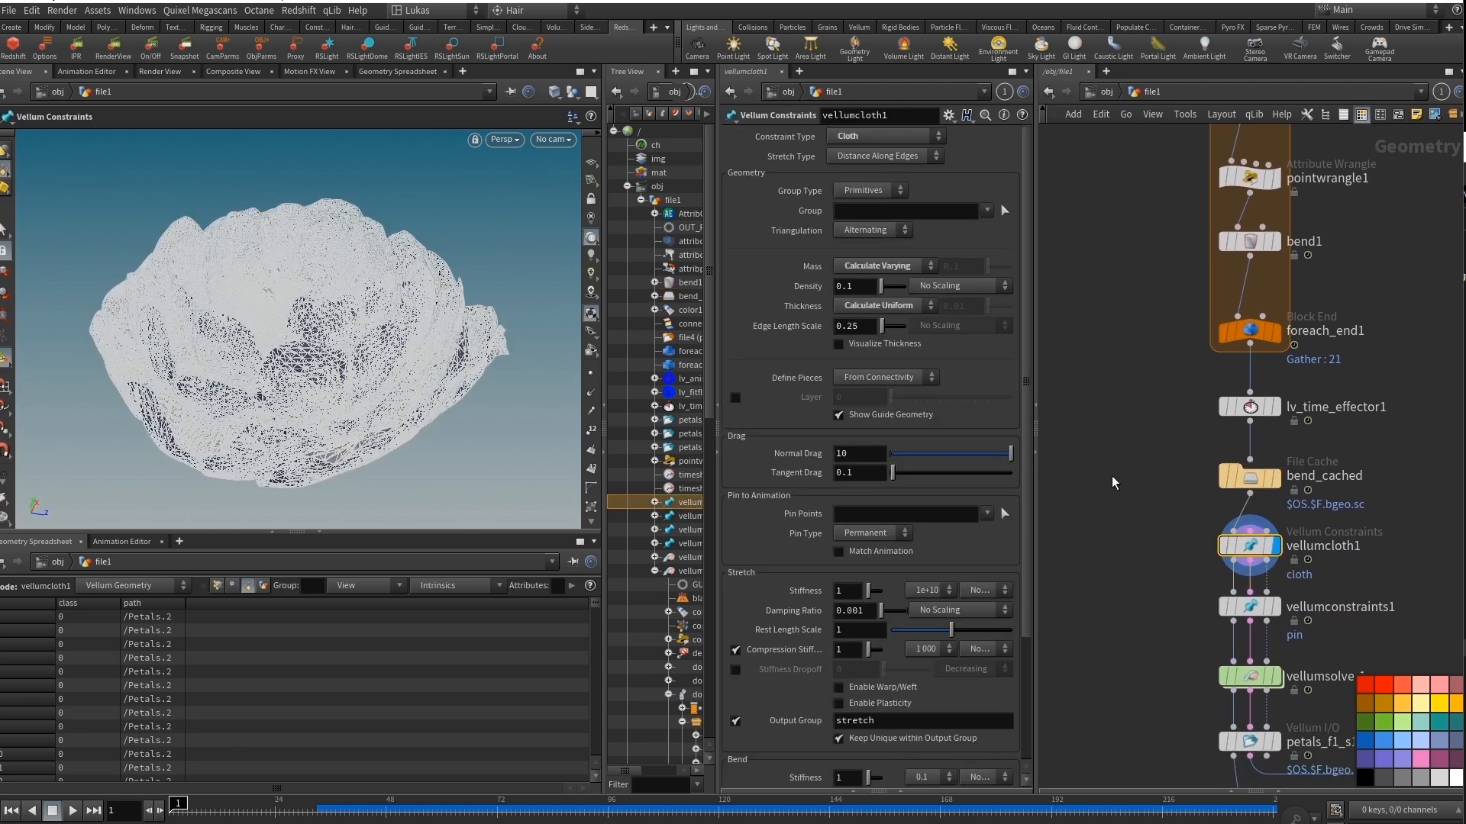
pyautogui.moveTo(1035, 514); pyautogui.dragTo(1080, 514)
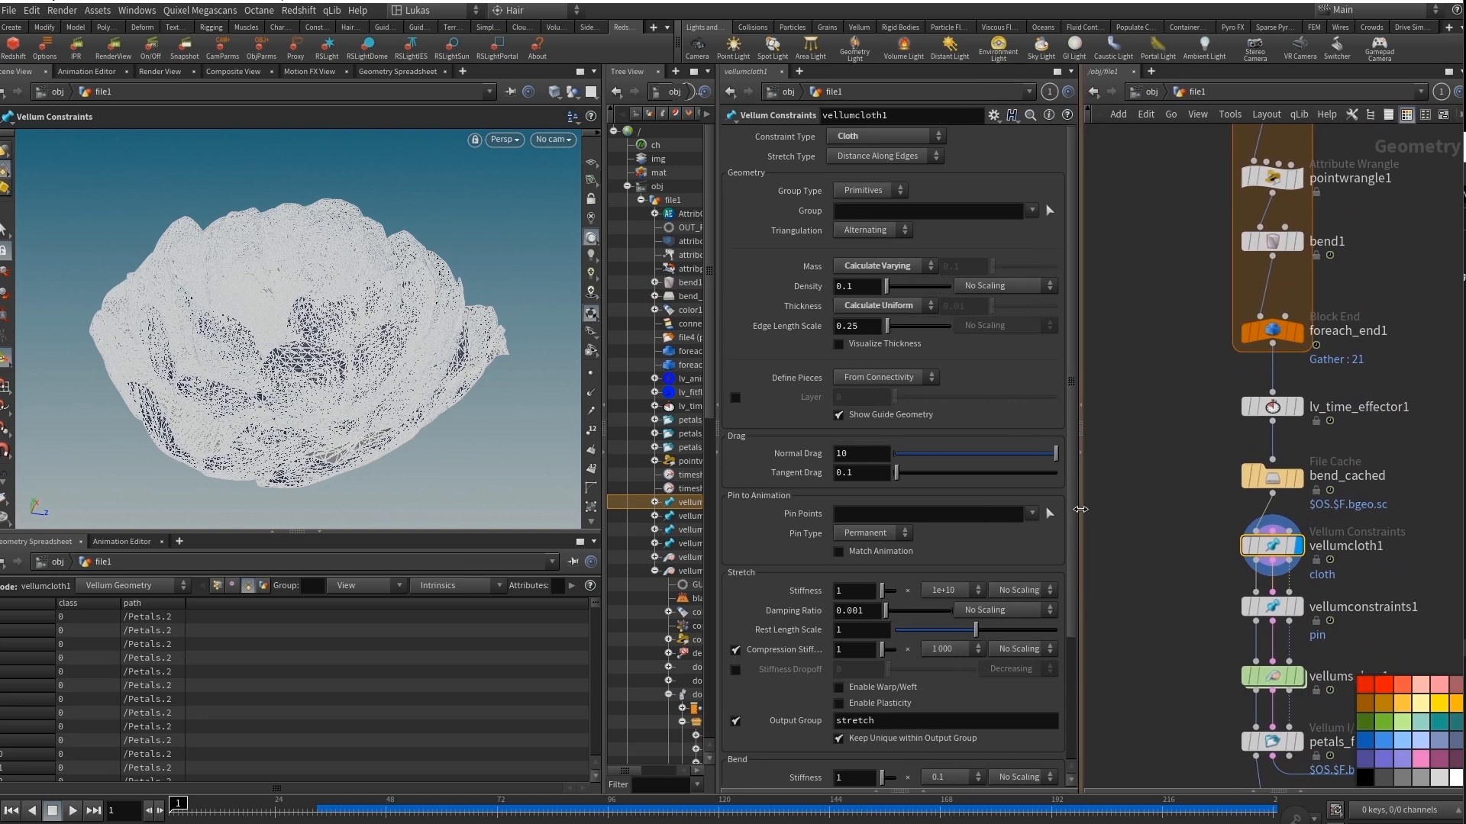
pyautogui.scroll(-5, 1070, 434)
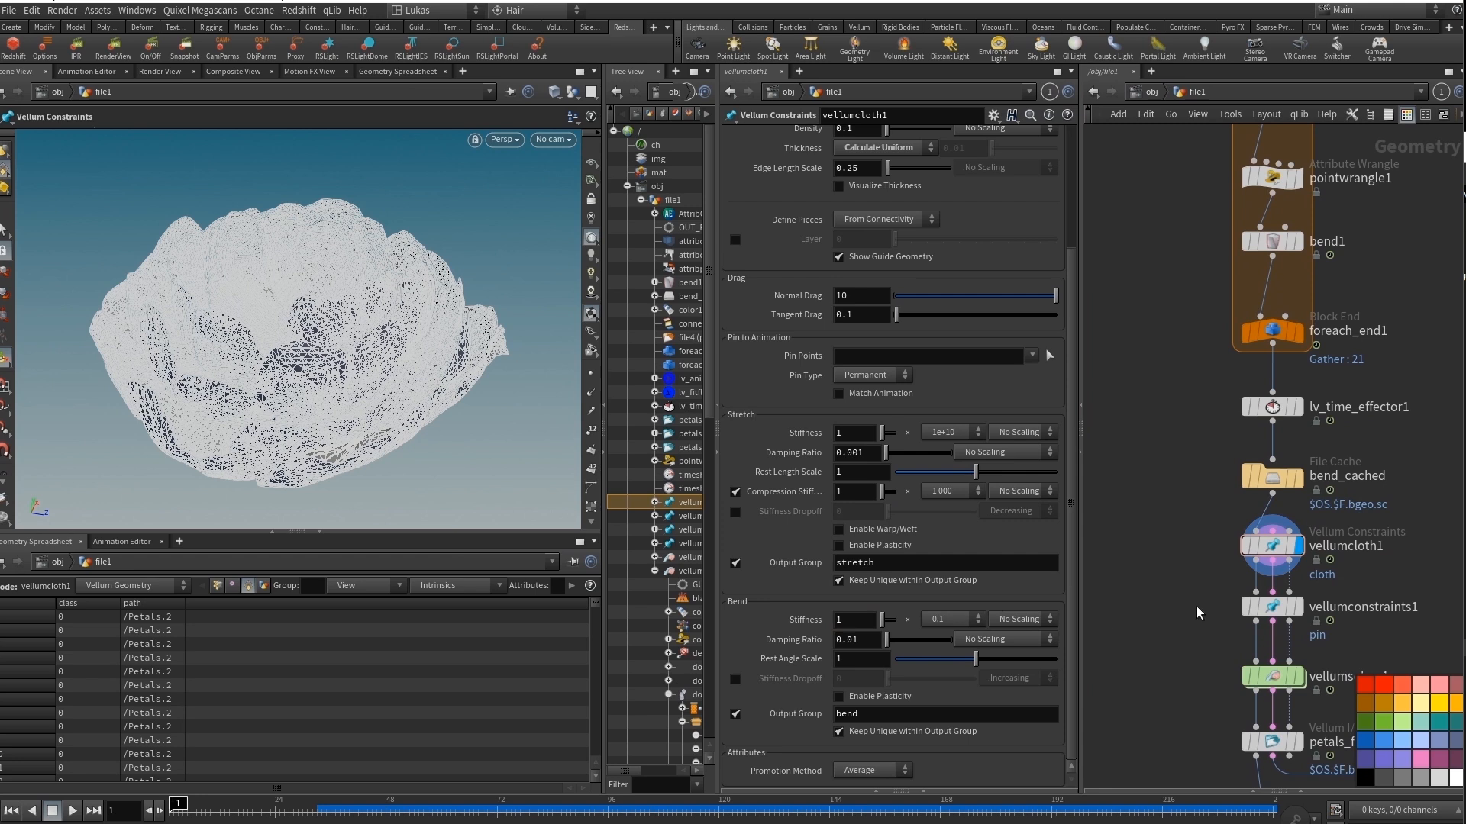
# Display and select vellumconstraints1 to examine its soft pin-to-animation and stretch stiffness settings.
pyautogui.moveTo(1197, 613); pyautogui.dragTo(1189, 564, button='middle')
pyautogui.click(1265, 565)
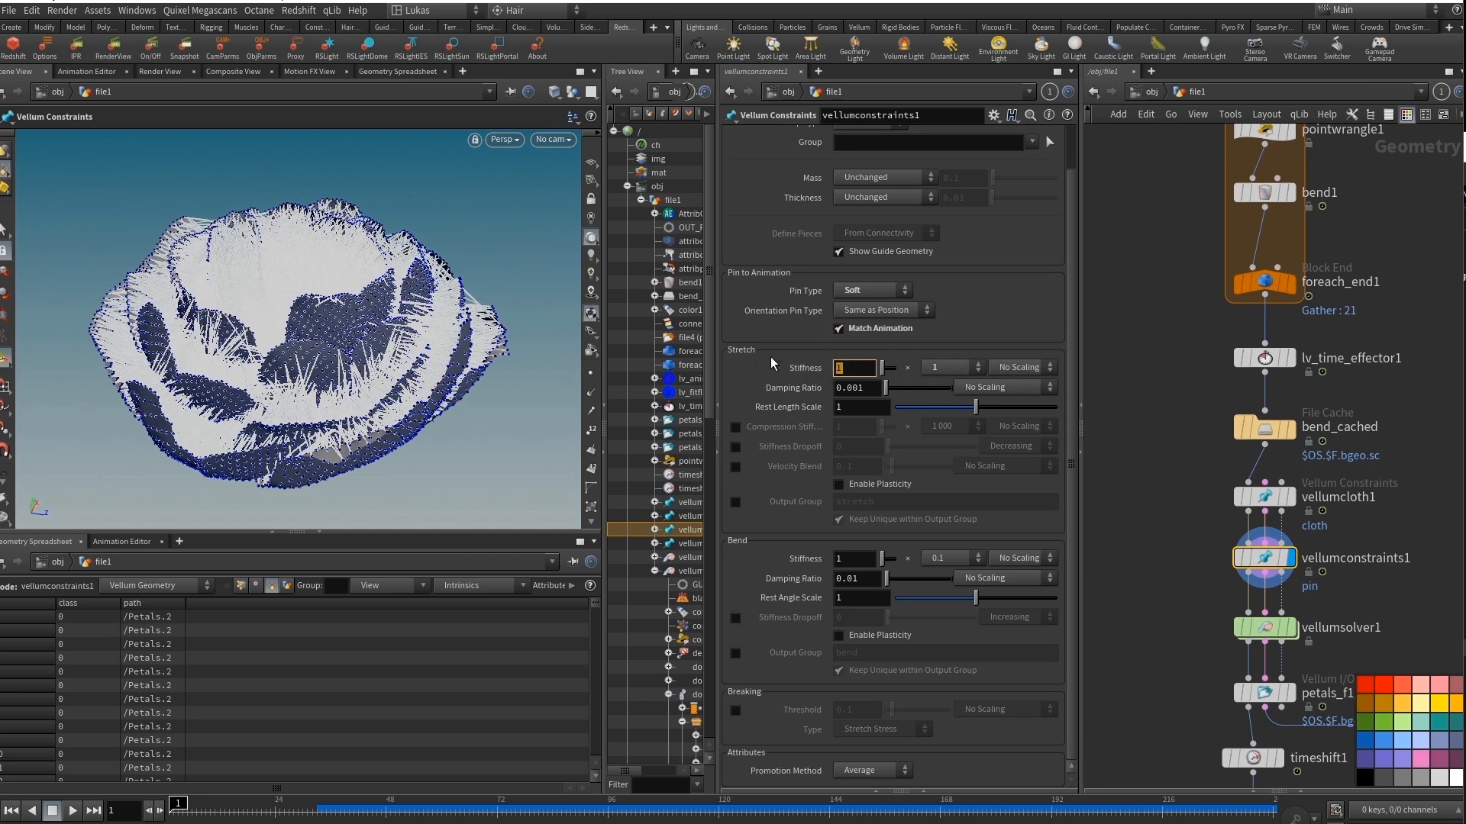
pyautogui.moveTo(1265, 632)
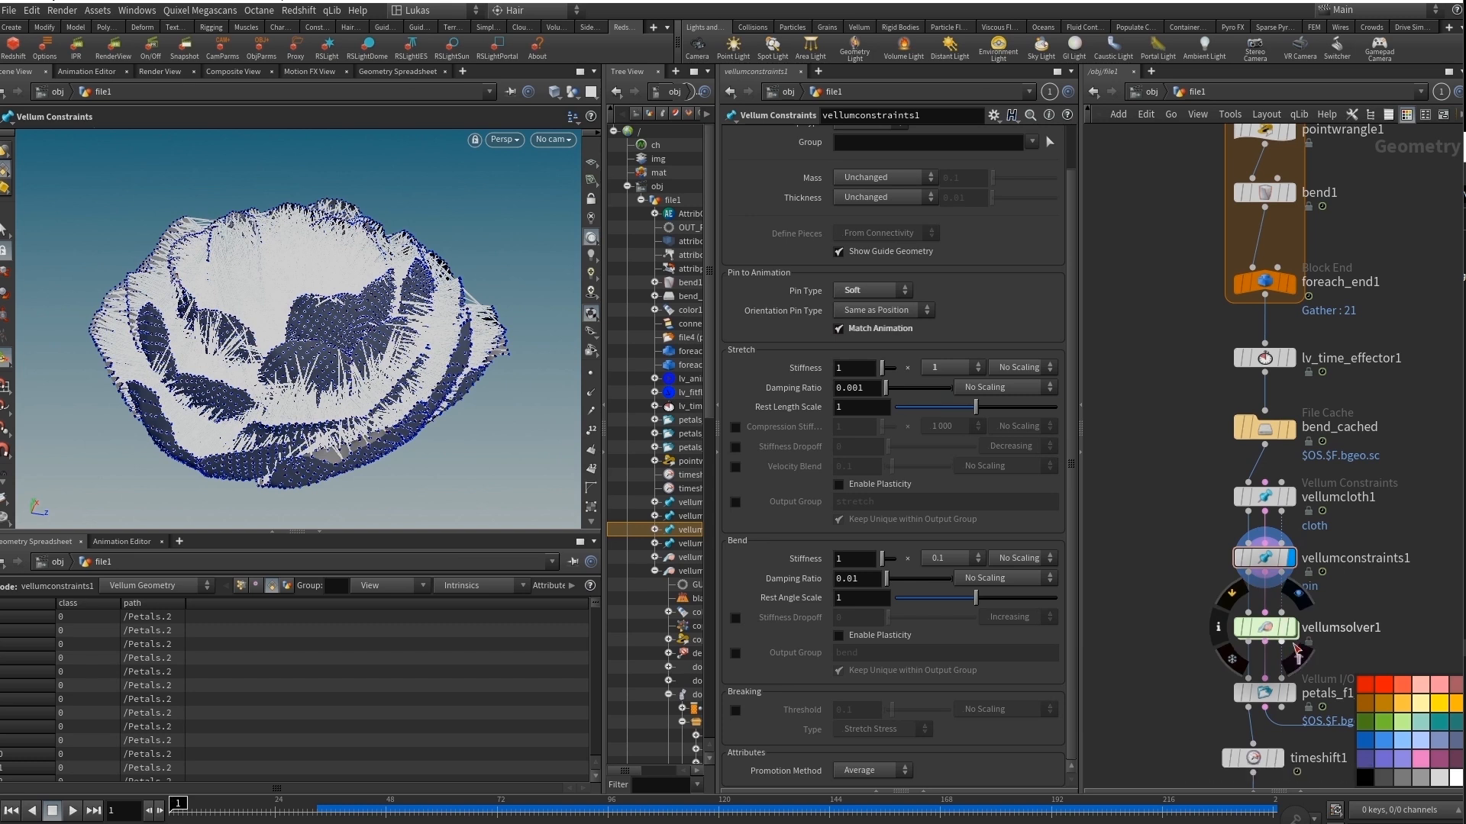
# Display and select vellumsolver1, examine its solver and forces parameters, look inside its network and return.
pyautogui.click(1274, 635)
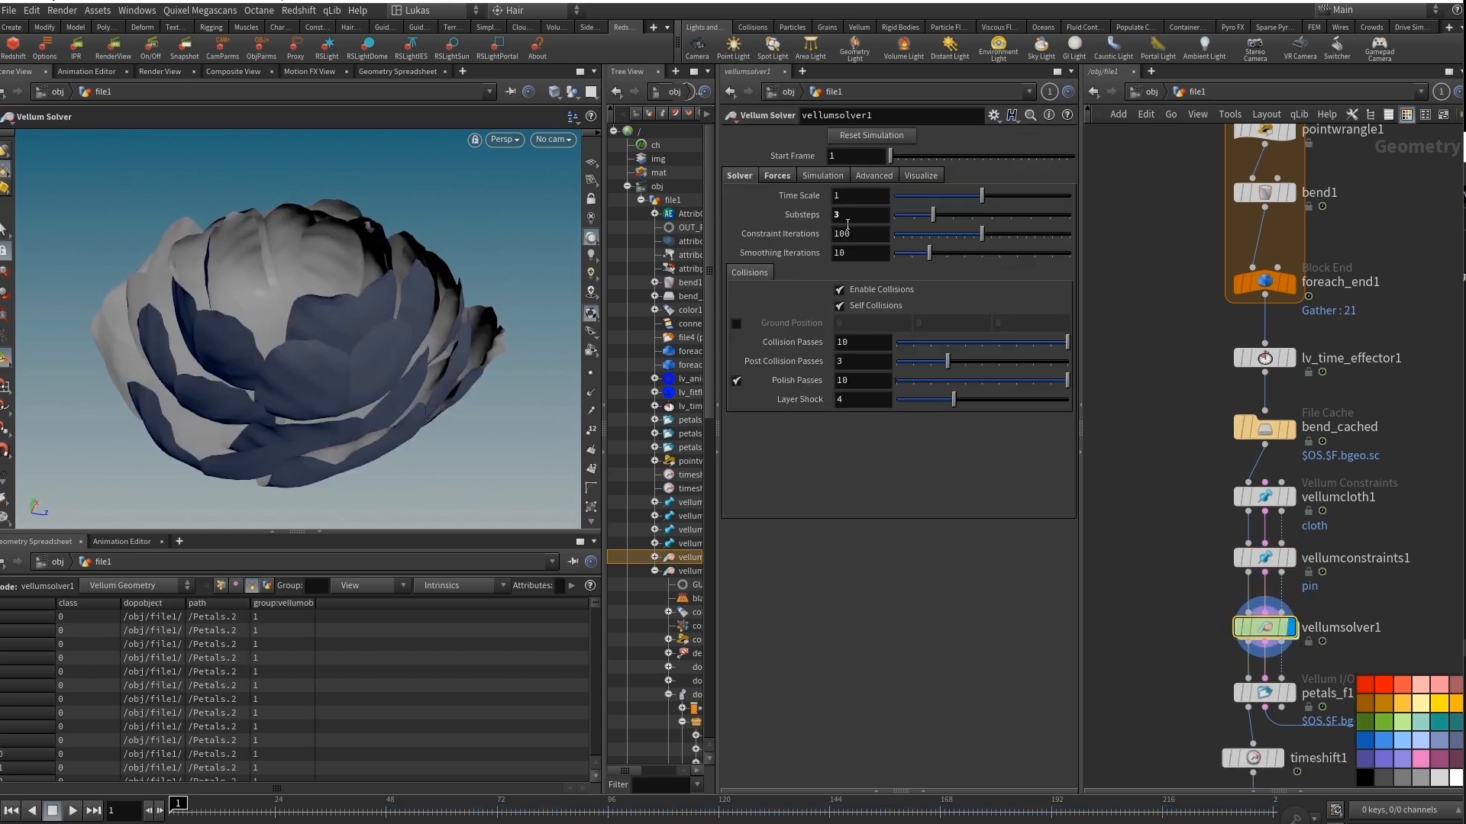
pyautogui.click(789, 175)
pyautogui.click(739, 175)
pyautogui.doubleClick(1272, 630)
pyautogui.press('u')
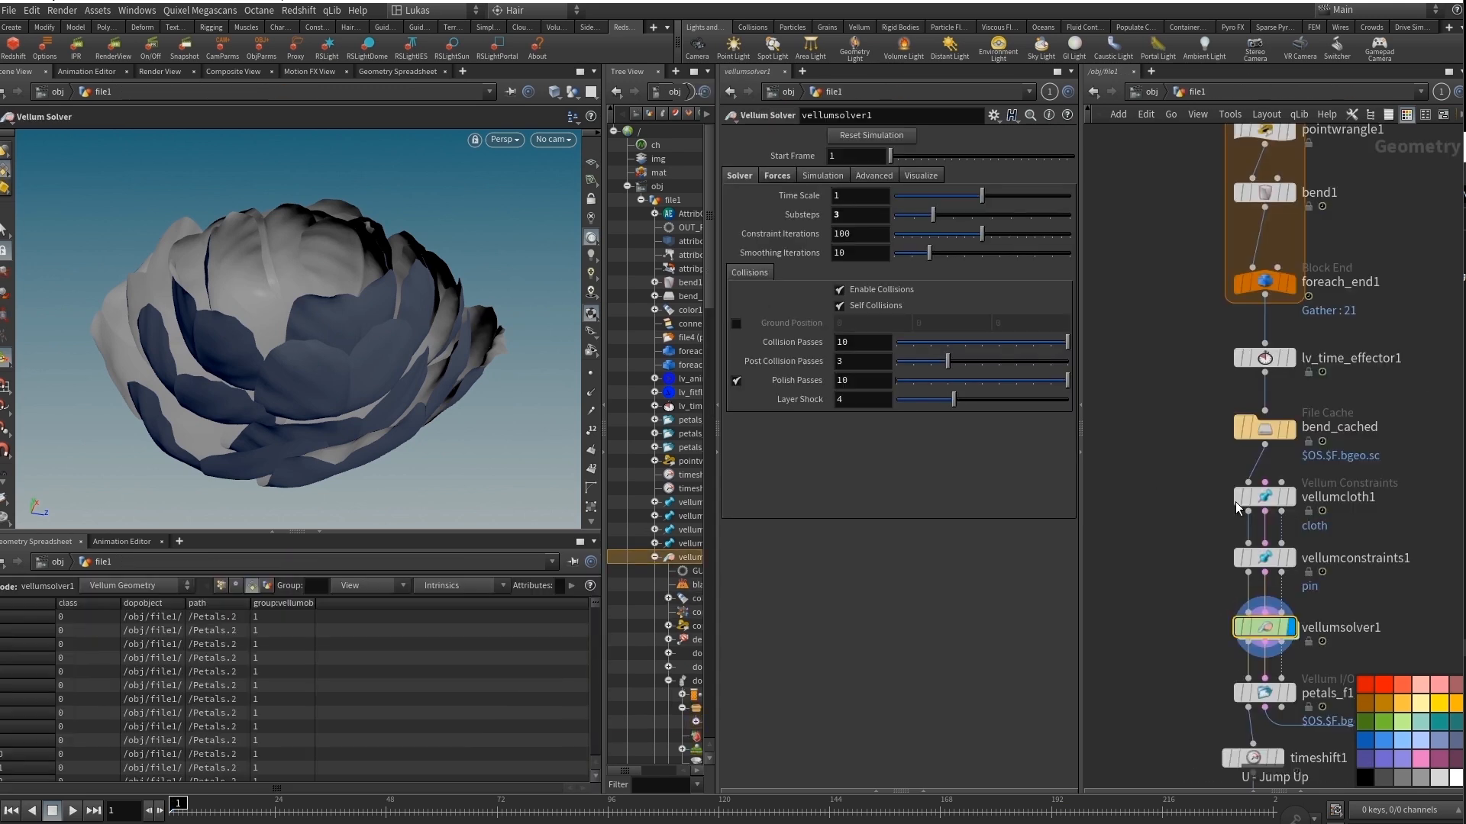
# Display and select petals_f1_s1, scrub the cached simulation to frame 163 and view the closed petals.
pyautogui.moveTo(1192, 598); pyautogui.dragTo(1168, 455, button='middle')
pyautogui.moveTo(1179, 529); pyautogui.dragTo(1184, 481, button='middle')
pyautogui.click(1244, 498)
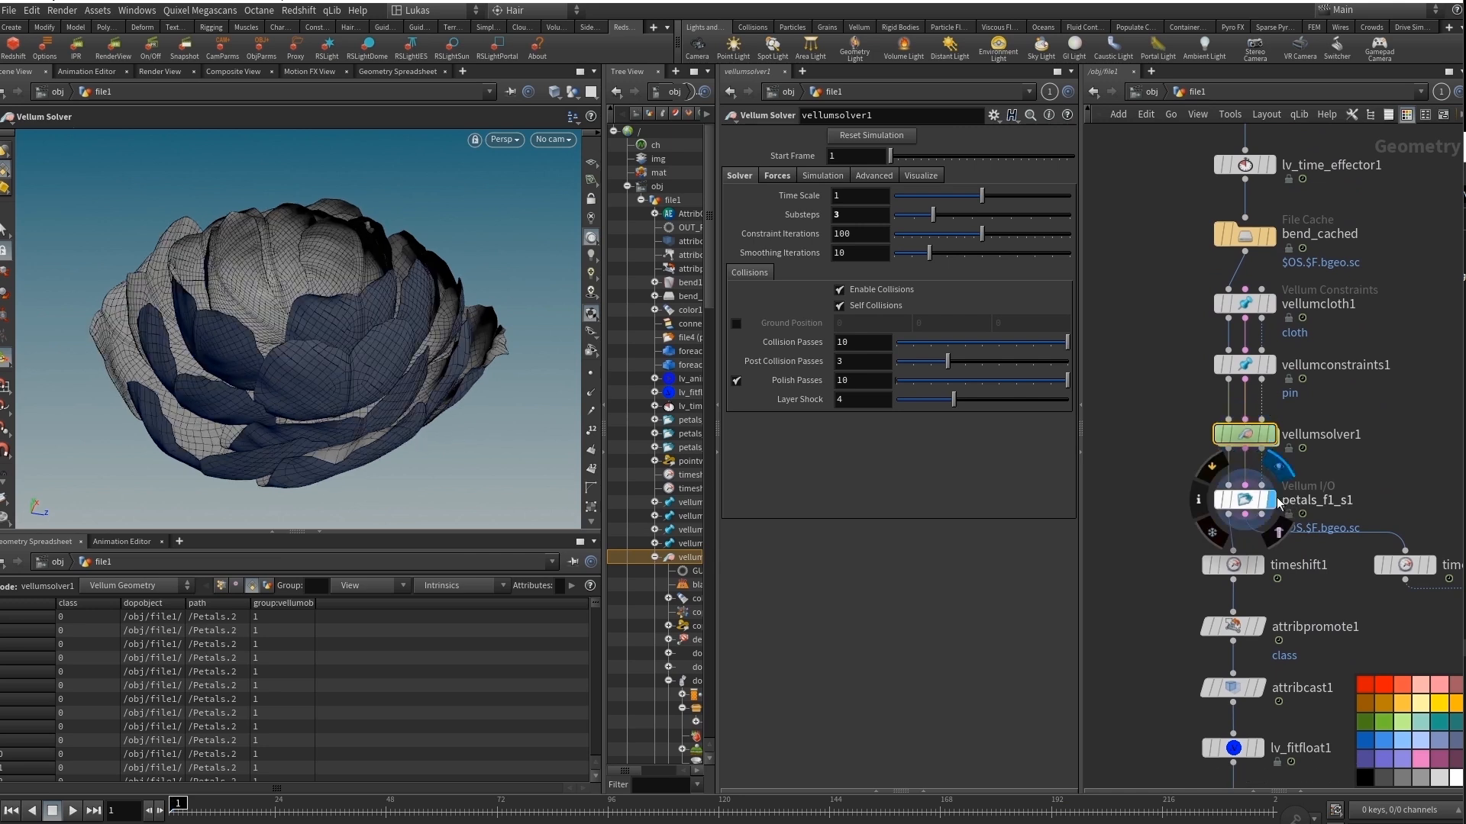
pyautogui.moveTo(239, 808); pyautogui.dragTo(167, 809)
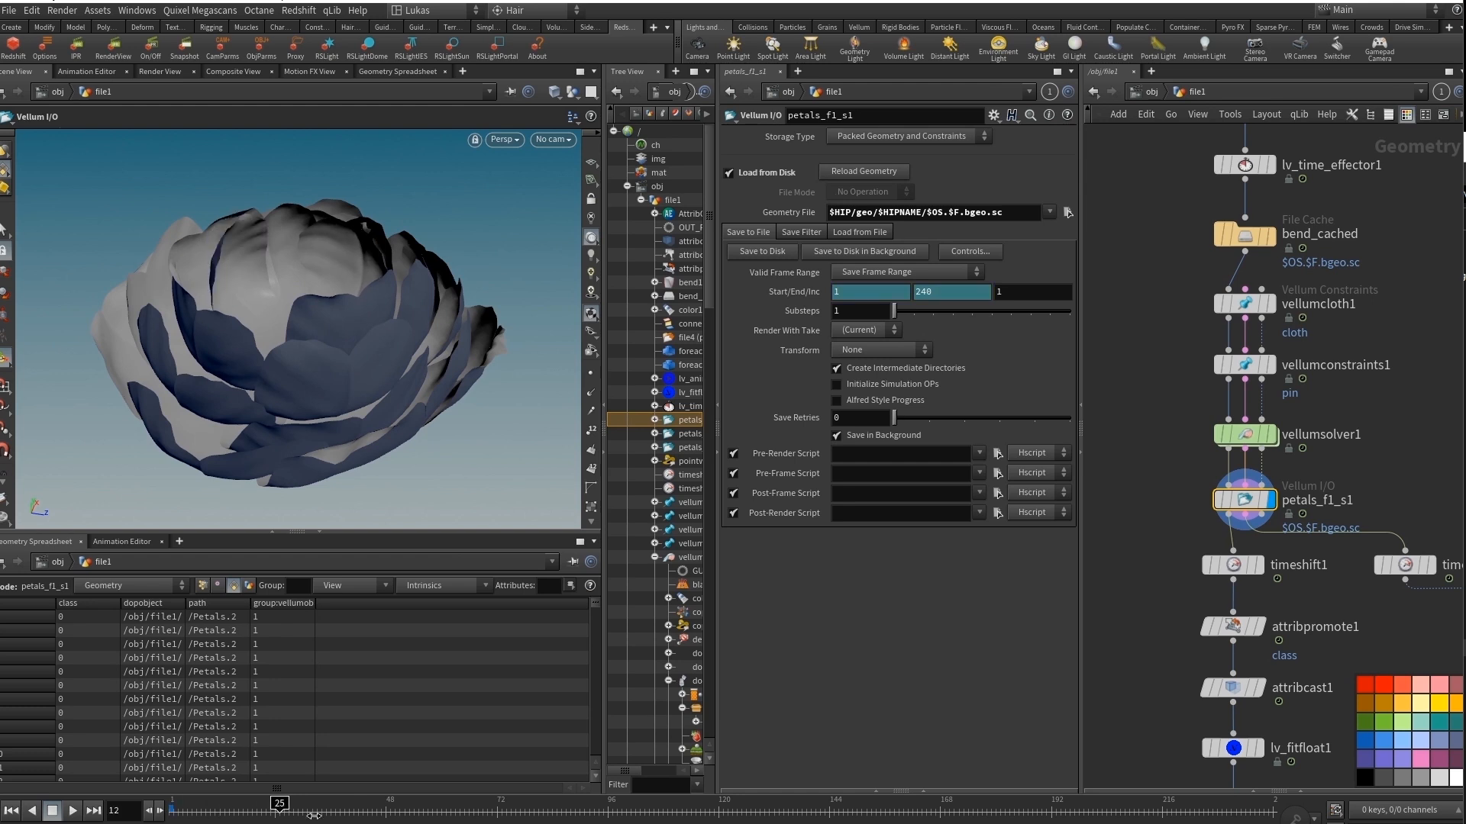
pyautogui.moveTo(314, 815); pyautogui.dragTo(915, 803)
pyautogui.moveTo(312, 303); pyautogui.dragTo(353, 314)
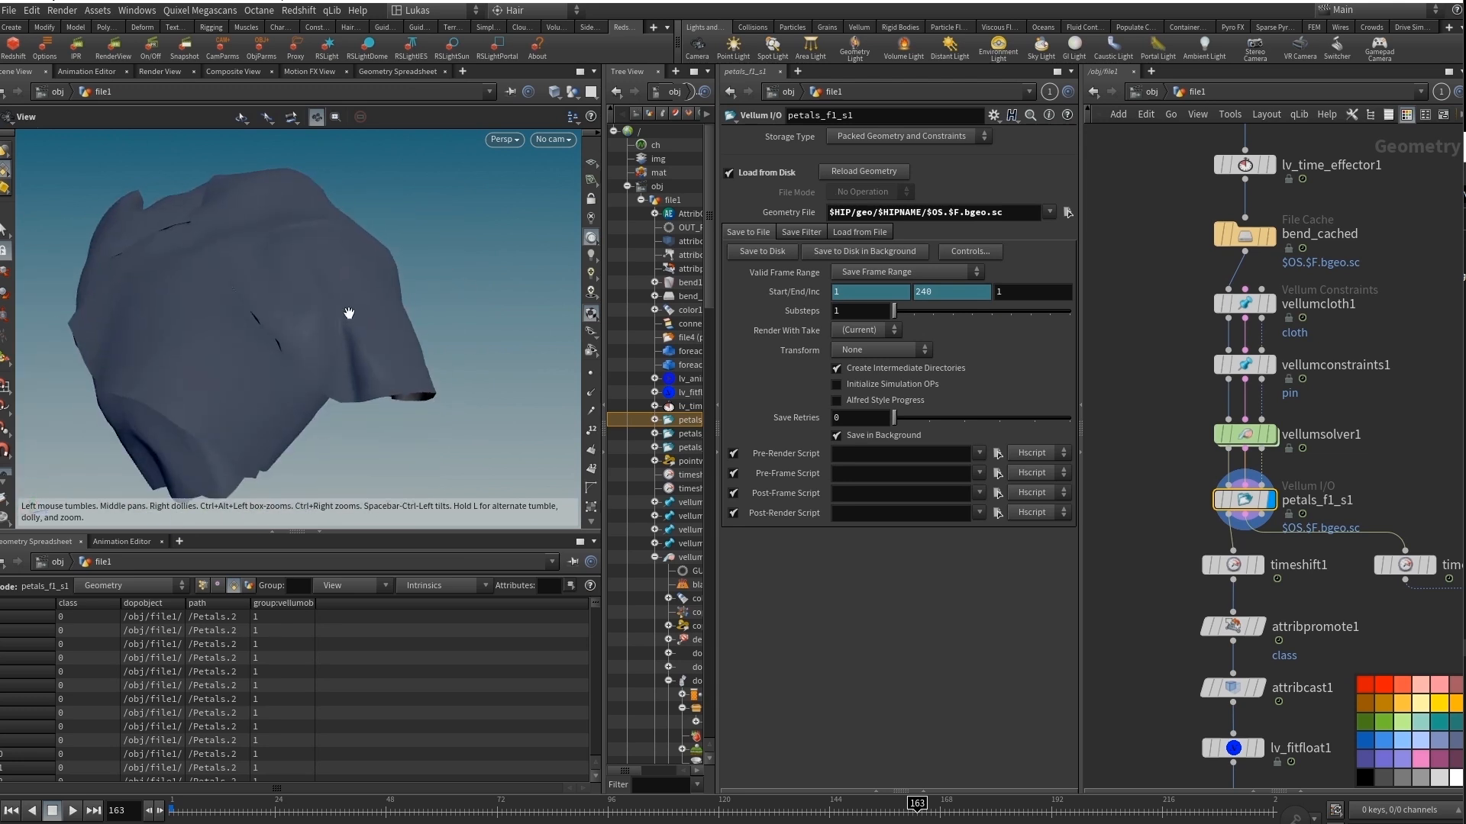
# Add a Clip node beside petals_f1_s1, connect it to that cache's output and display it.
pyautogui.press('Tab')
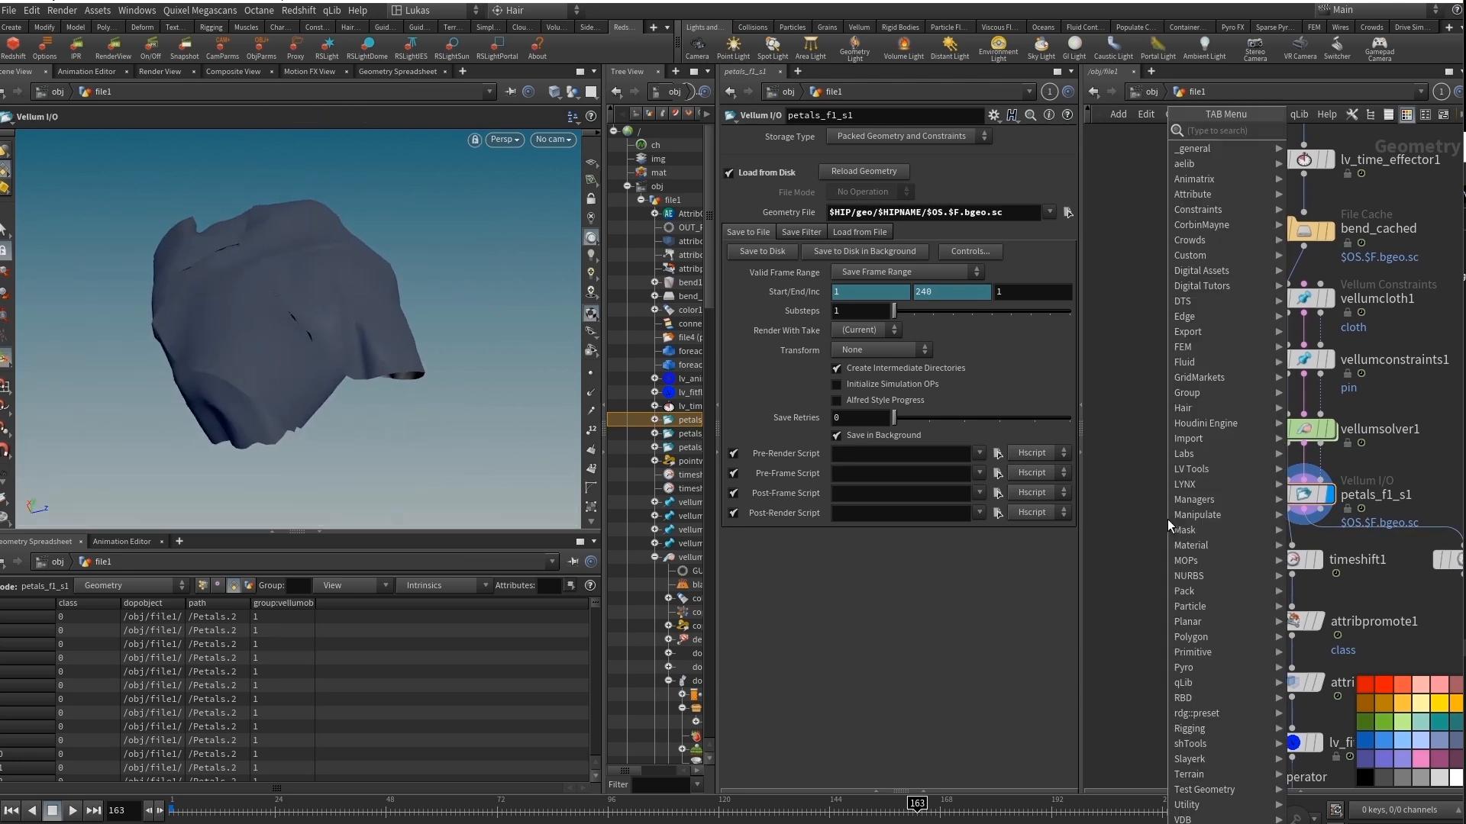
pyautogui.press('Escape')
pyautogui.click(1166, 519)
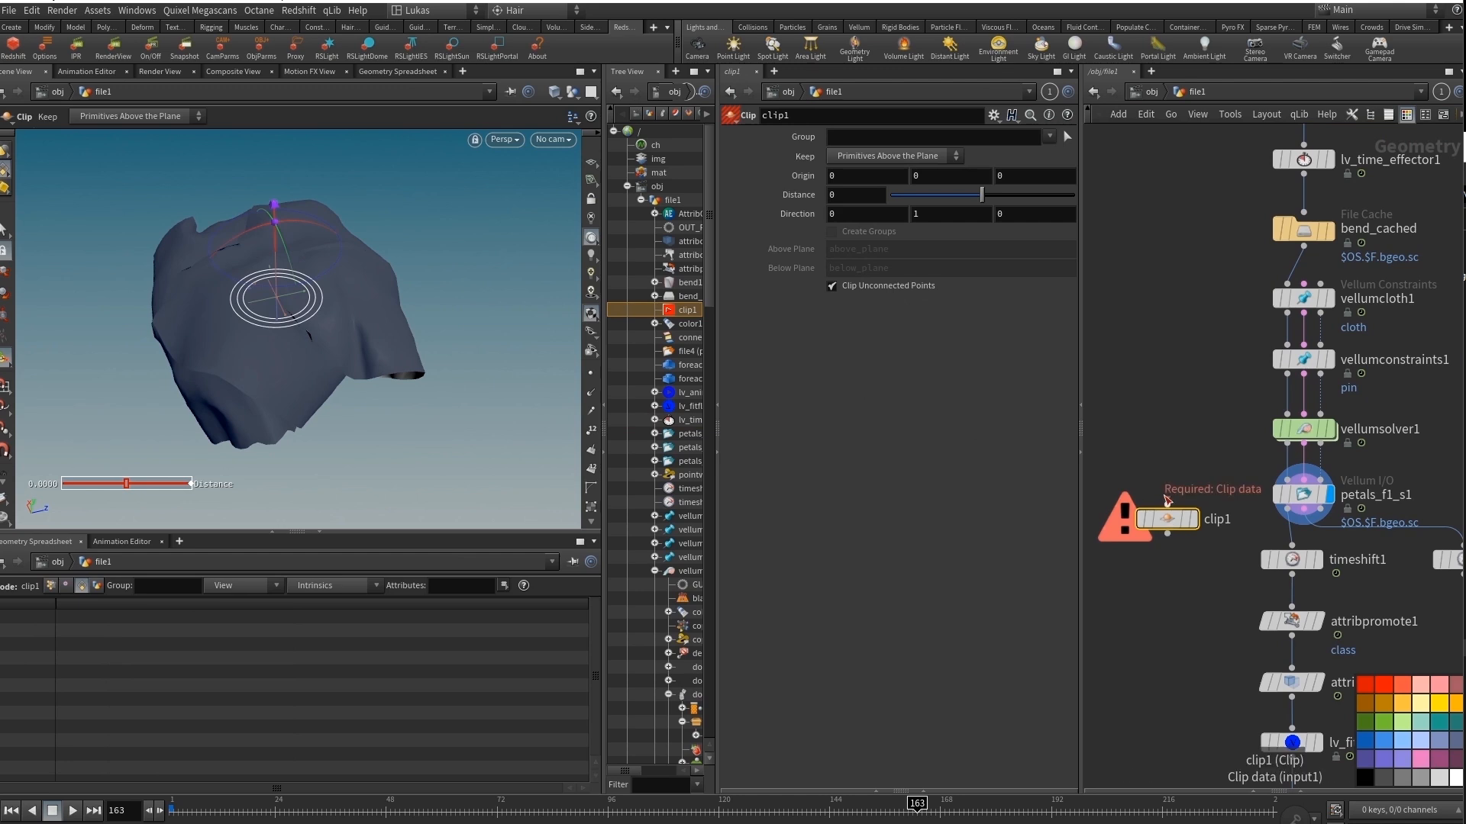
pyautogui.moveTo(1166, 504); pyautogui.dragTo(1287, 509)
pyautogui.click(1194, 520)
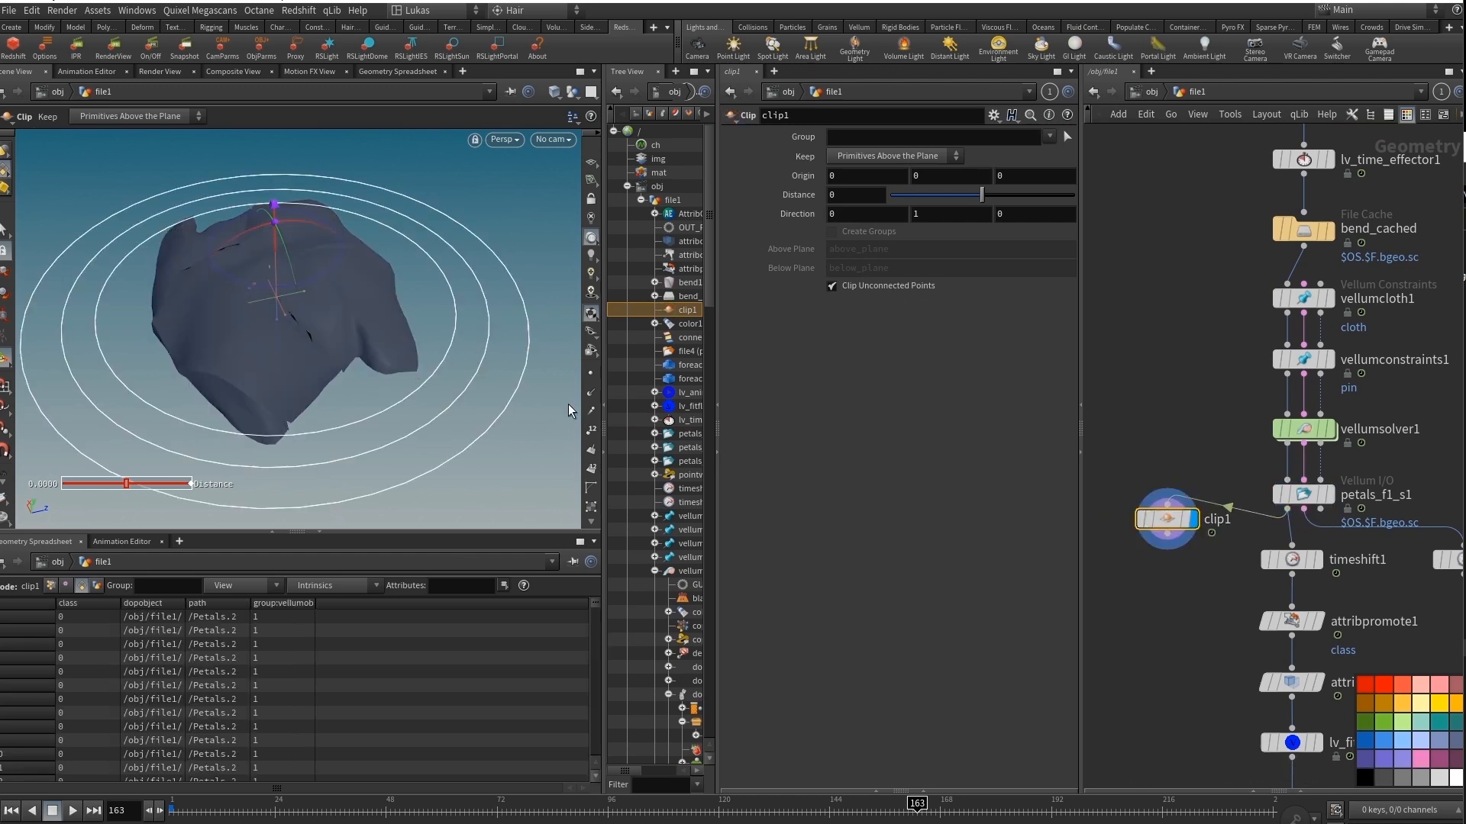
# Set the clip direction to 1, 0, 0 and inspect the cross-section of the closed petals from several angles.
pyautogui.keyDown('alt'); pyautogui.moveTo(568, 411); pyautogui.dragTo(226, 352); pyautogui.keyUp('alt')
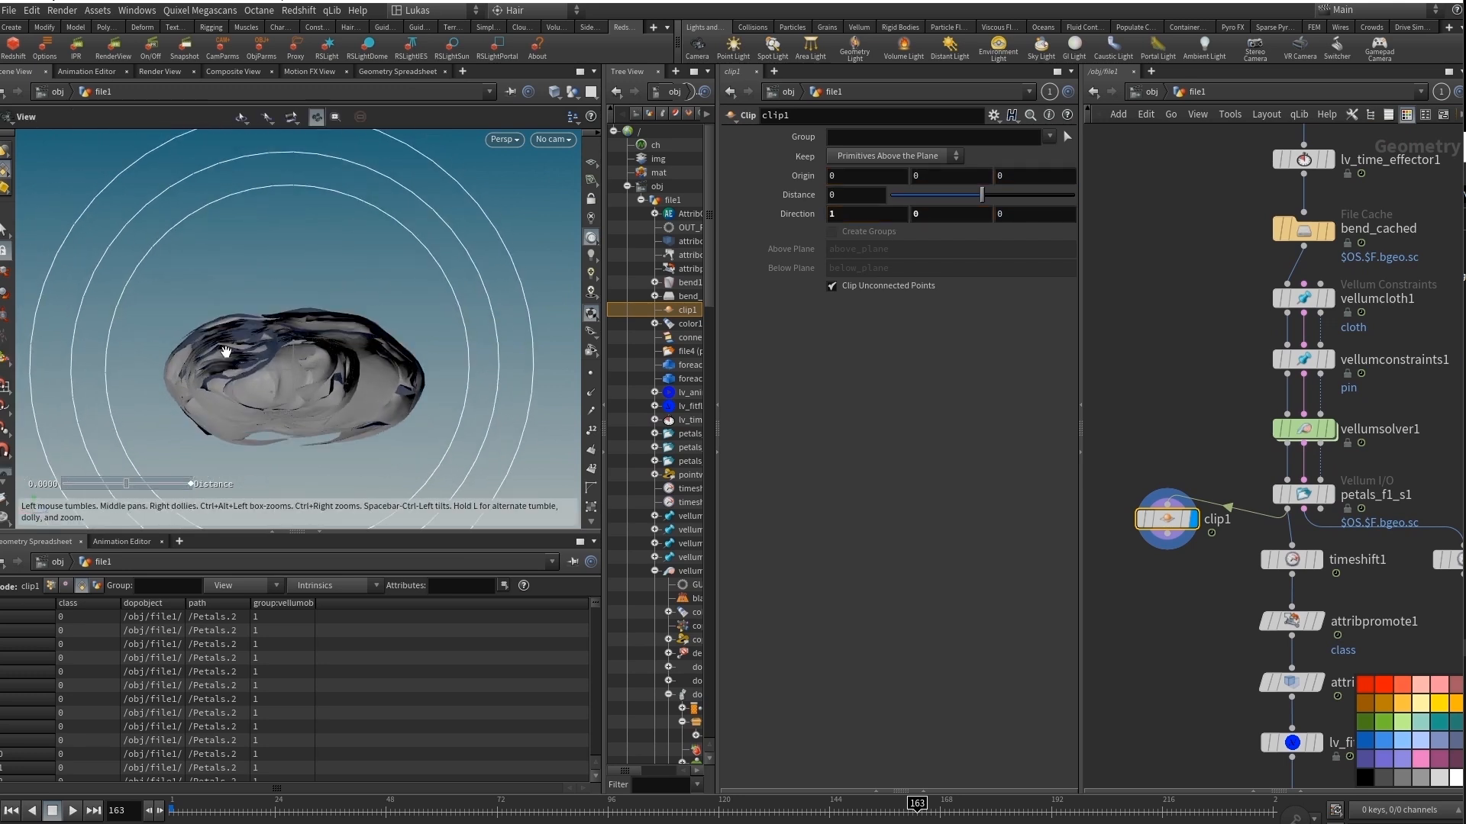
pyautogui.keyDown('alt'); pyautogui.moveTo(226, 352); pyautogui.dragTo(504, 349, button='right'); pyautogui.keyUp('alt')
pyautogui.keyDown('alt'); pyautogui.moveTo(504, 348); pyautogui.dragTo(249, 314, button='middle'); pyautogui.keyUp('alt')
pyautogui.moveTo(249, 314)
pyautogui.keyDown('alt'); pyautogui.mouseDown()
pyautogui.moveTo(107, 309)
pyautogui.moveTo(230, 316)
pyautogui.mouseUp(); pyautogui.keyUp('alt')
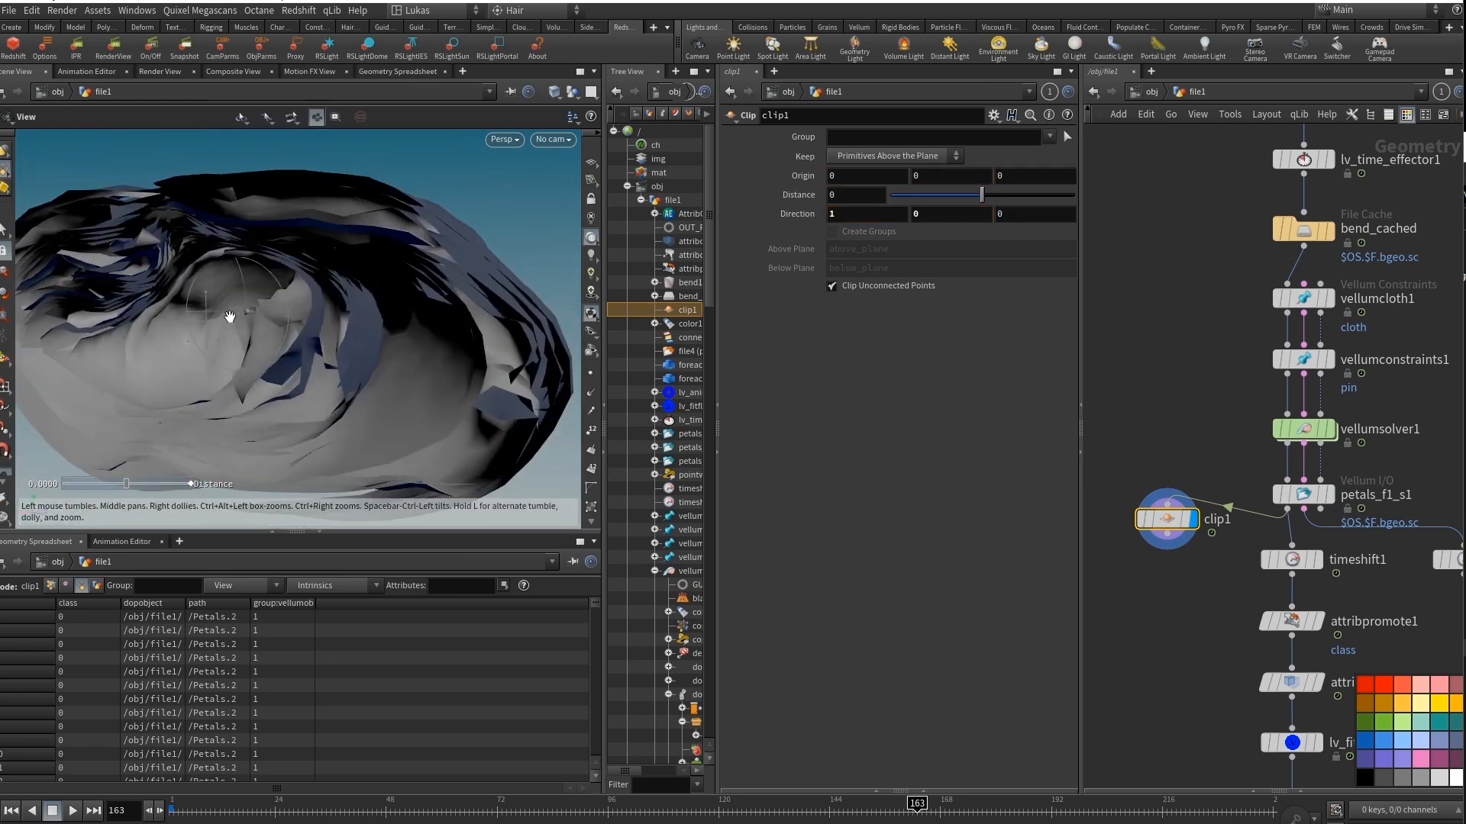
pyautogui.keyDown('alt'); pyautogui.moveTo(230, 316); pyautogui.dragTo(130, 311, button='right'); pyautogui.keyUp('alt')
pyautogui.keyDown('alt'); pyautogui.moveTo(130, 312); pyautogui.dragTo(364, 345); pyautogui.keyUp('alt')
# Return to frame 1 and view the clipped open flower from the side.
pyautogui.moveTo(1197, 618); pyautogui.dragTo(1154, 525, button='middle')
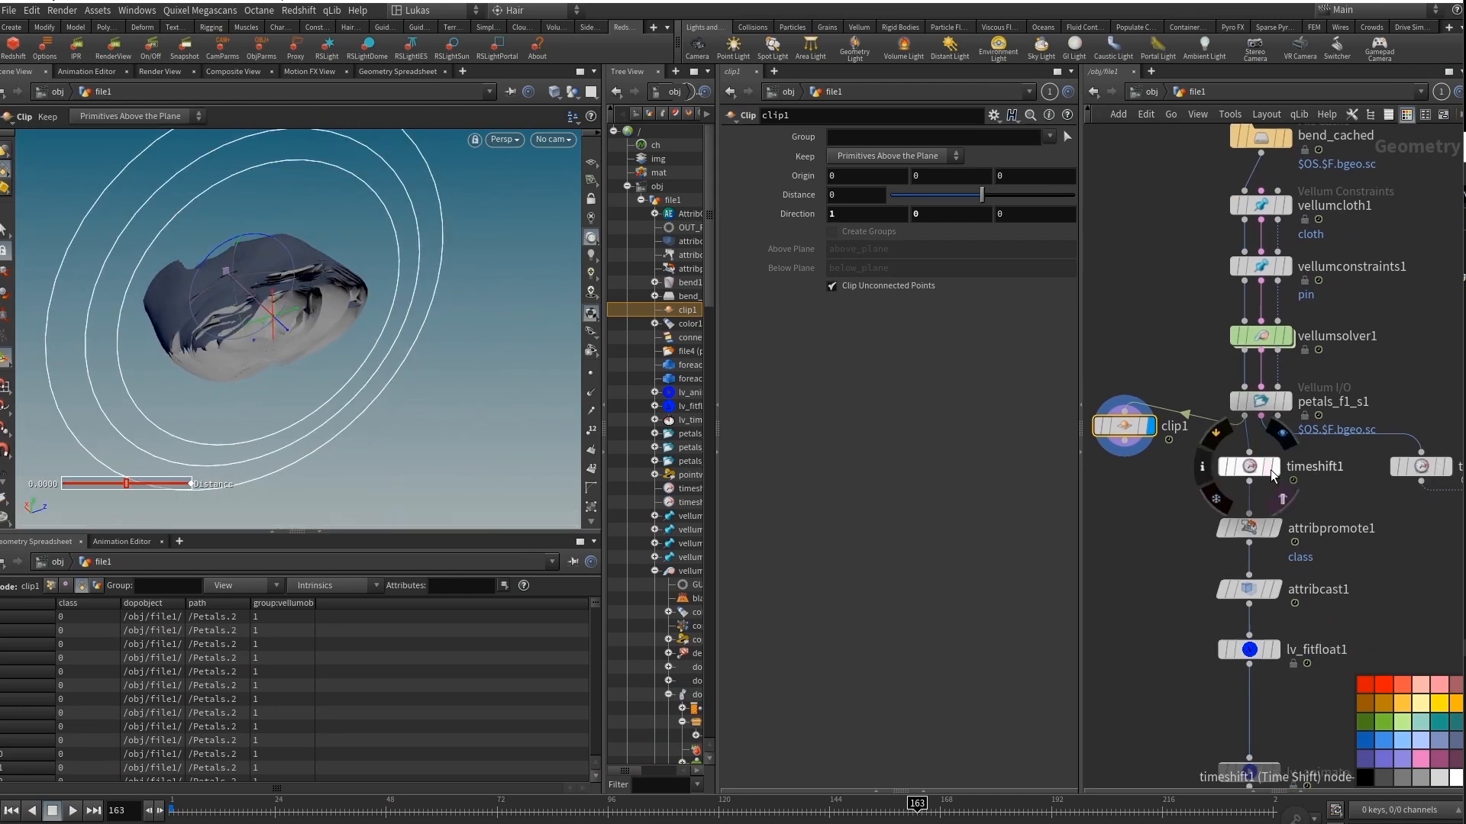
pyautogui.click(13, 811)
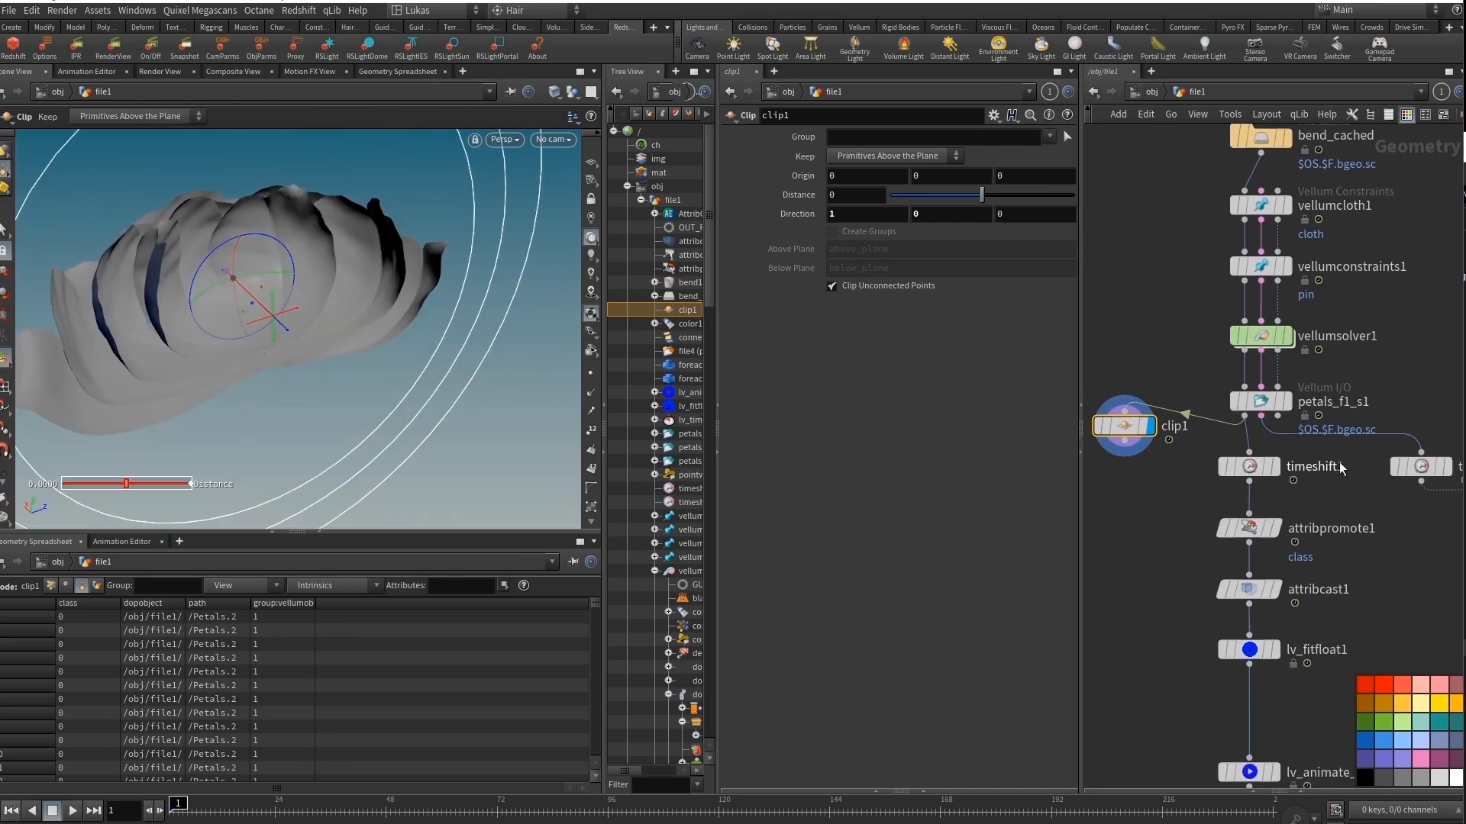
pyautogui.moveTo(1283, 477)
pyautogui.keyDown('alt'); pyautogui.moveTo(340, 267); pyautogui.dragTo(109, 246); pyautogui.keyUp('alt')
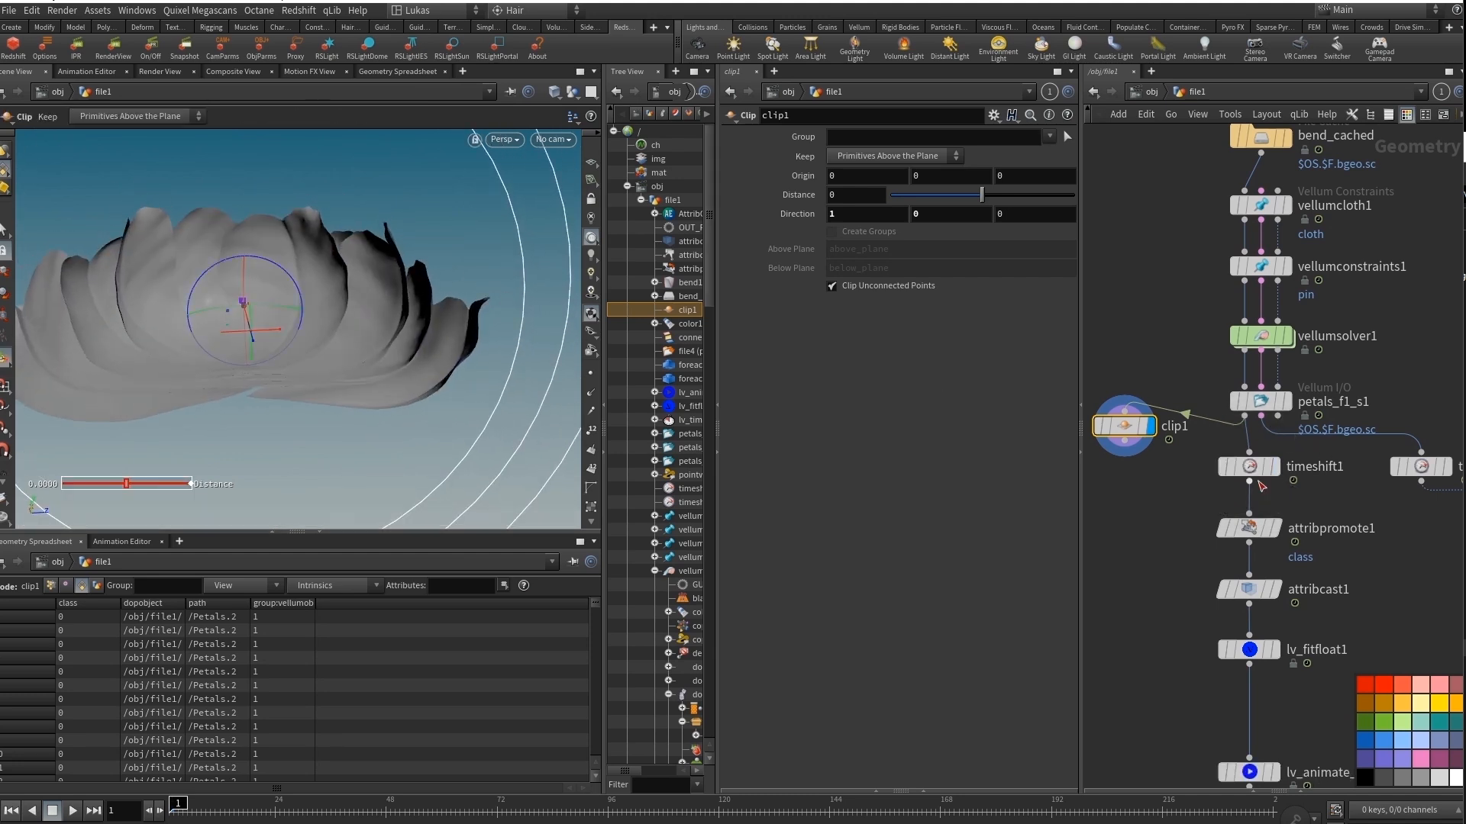
# Display and select timeshift1, then scrub to frame 166 to review the time-shifted petal animation.
pyautogui.click(1249, 466)
pyautogui.moveTo(223, 294); pyautogui.dragTo(323, 310, button='middle')
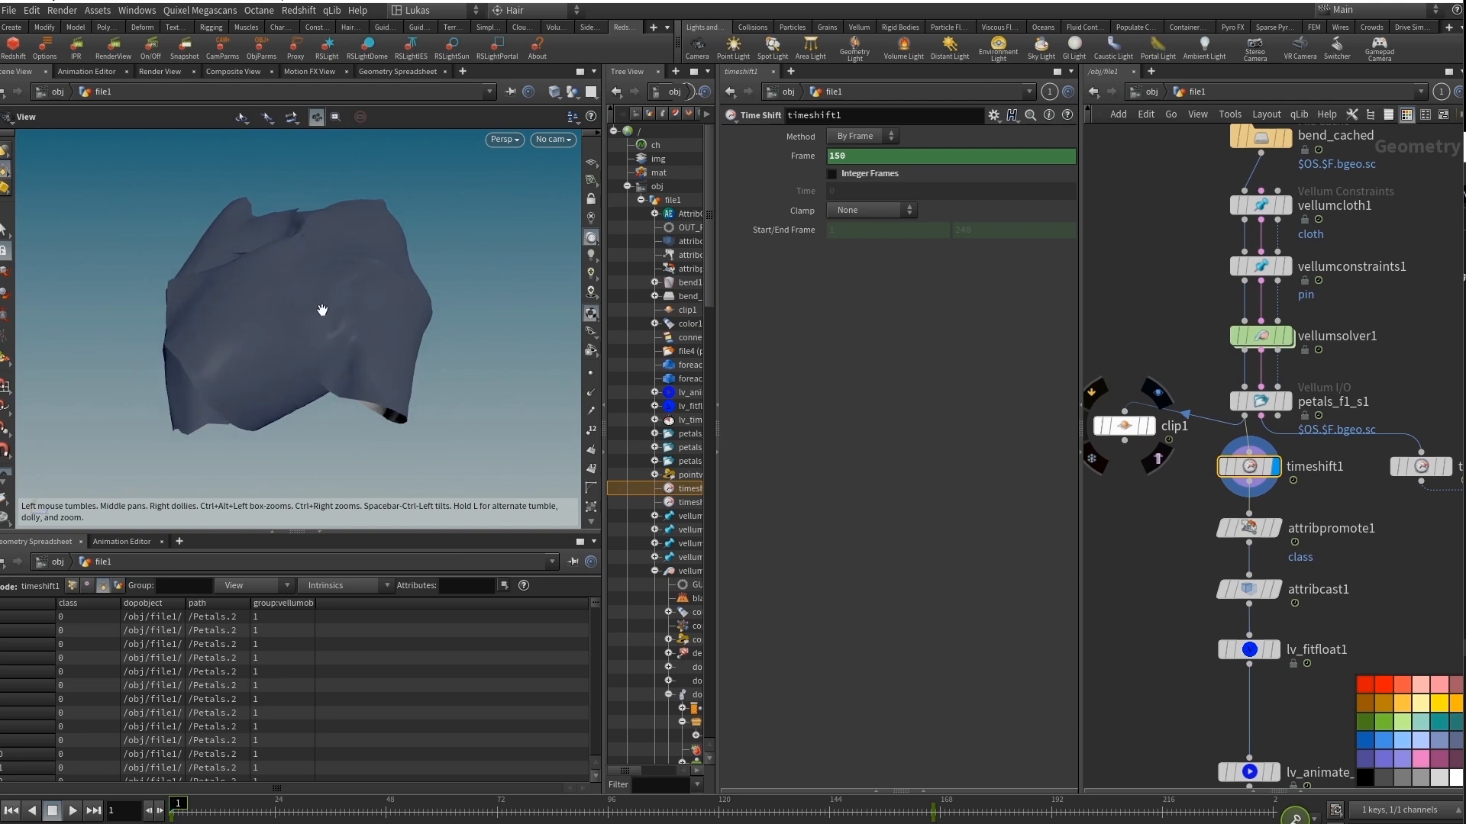
pyautogui.scroll(-2, 322, 310)
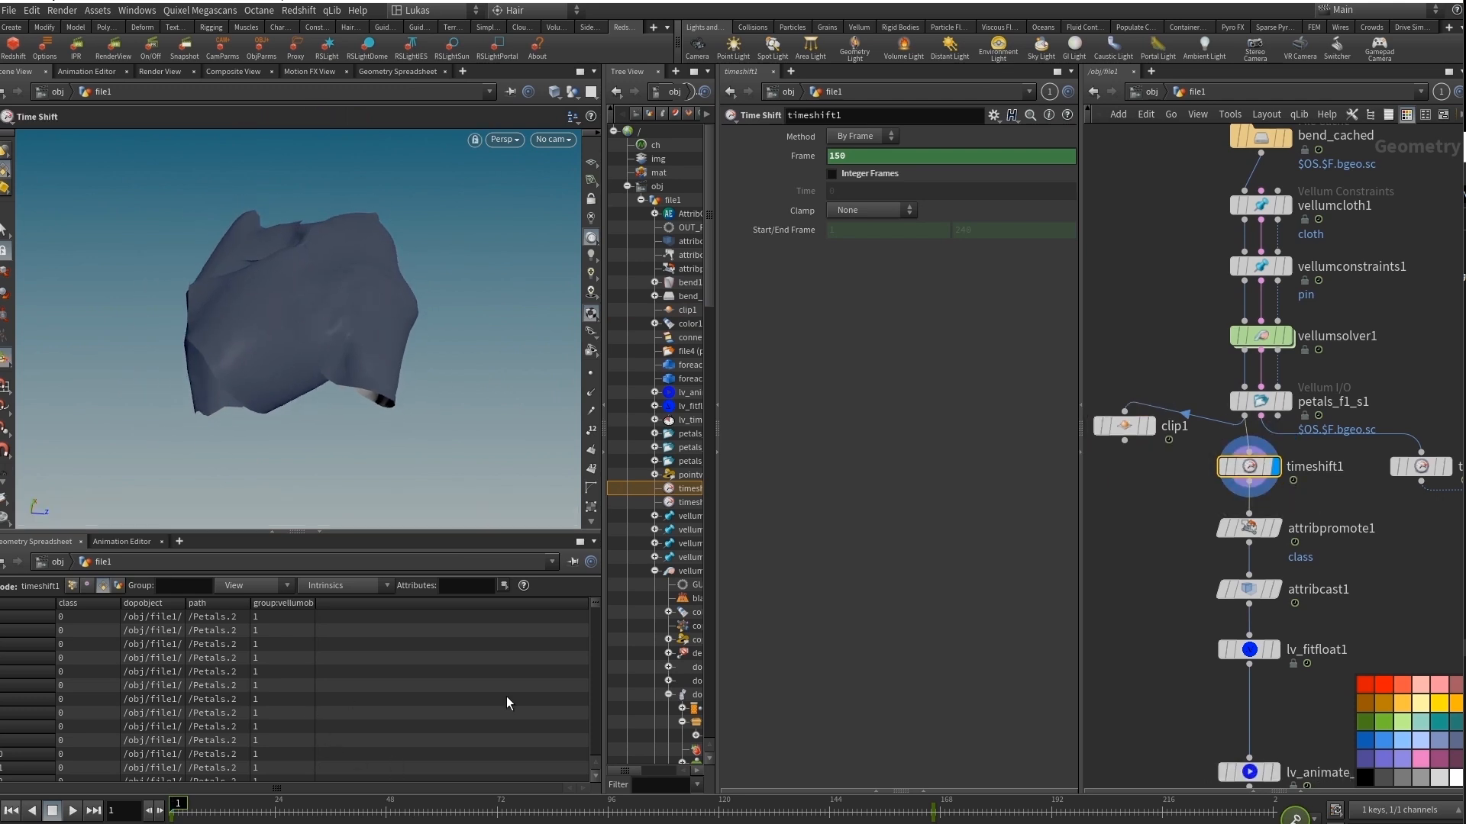
pyautogui.moveTo(182, 809); pyautogui.dragTo(954, 822)
pyautogui.moveTo(806, 815); pyautogui.dragTo(942, 813)
pyautogui.press('Escape')
pyautogui.moveTo(409, 297); pyautogui.dragTo(266, 332)
# Go past attribpromote1, then display and select lv_fitfloat1 to examine its class attribute range.
pyautogui.moveTo(1375, 532); pyautogui.dragTo(1324, 476, button='middle')
pyautogui.moveTo(1248, 491)
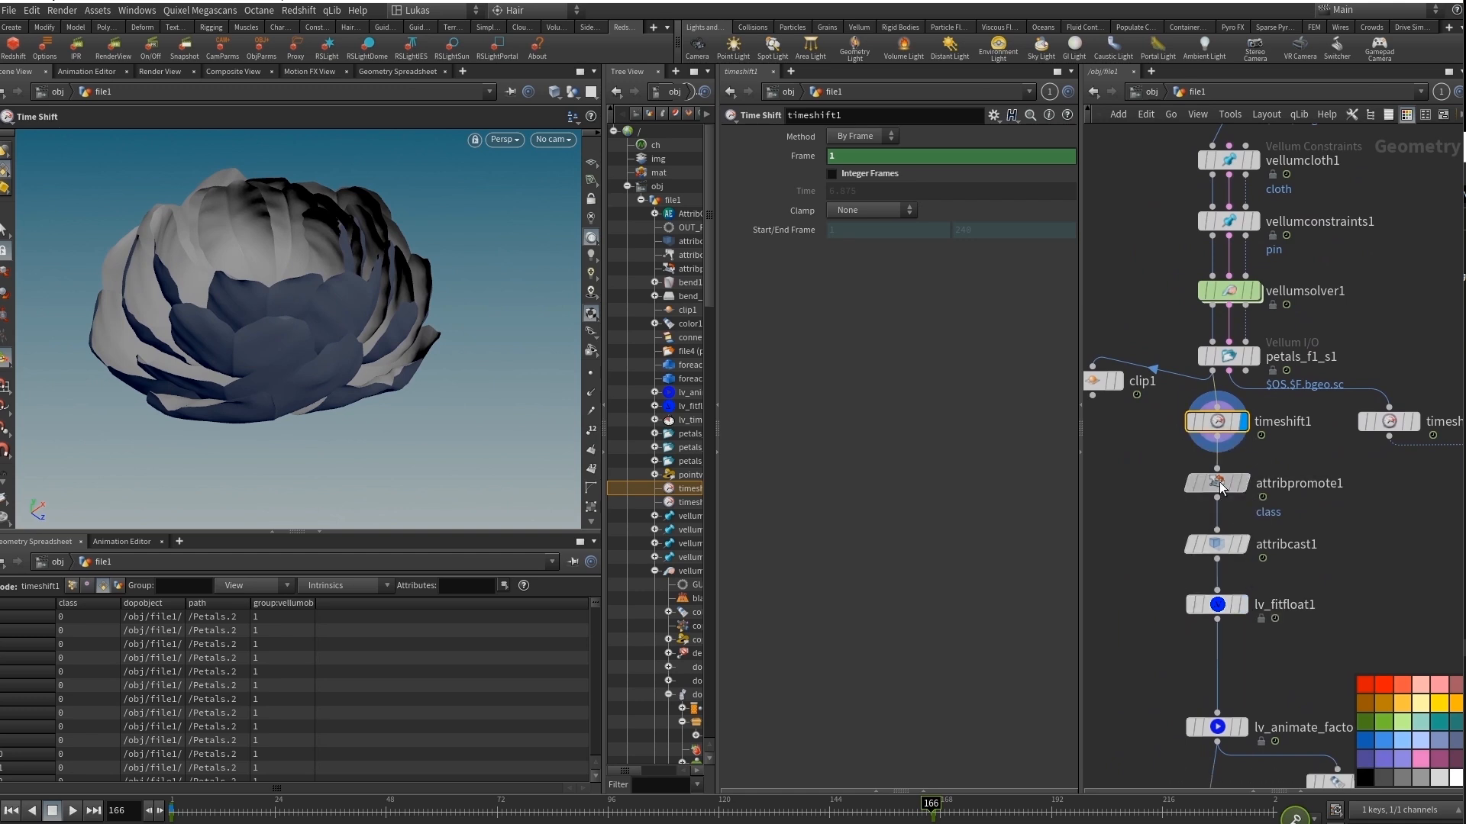
pyautogui.click(1218, 483)
pyautogui.click(1222, 605)
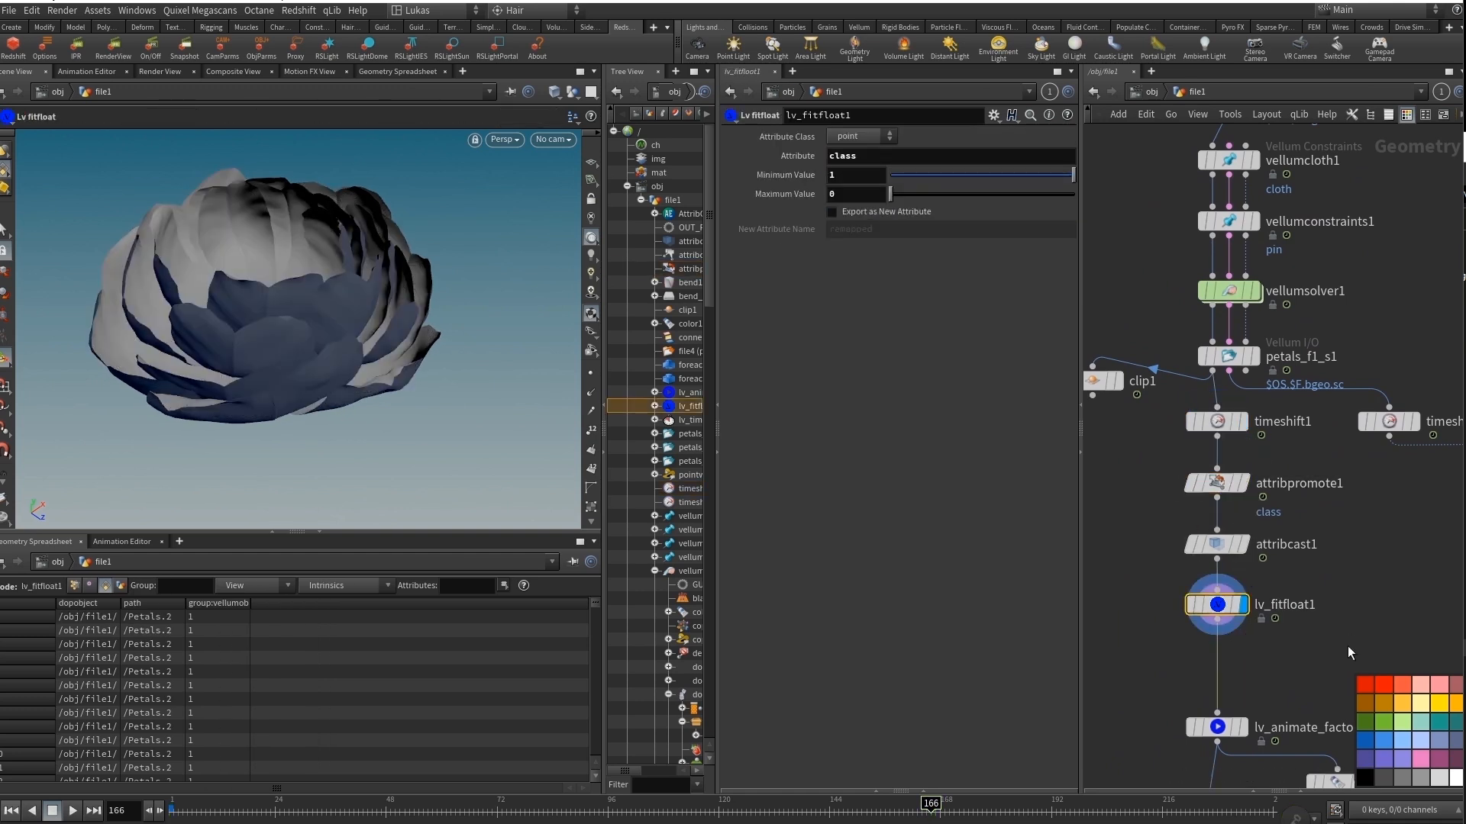
# Display OUT_FACTOR and scrub between the first frames and frame 158 to review the animated factor colours on the petals.
pyautogui.moveTo(1348, 653); pyautogui.dragTo(1316, 460, button='middle')
pyautogui.moveTo(1171, 476); pyautogui.dragTo(1162, 446)
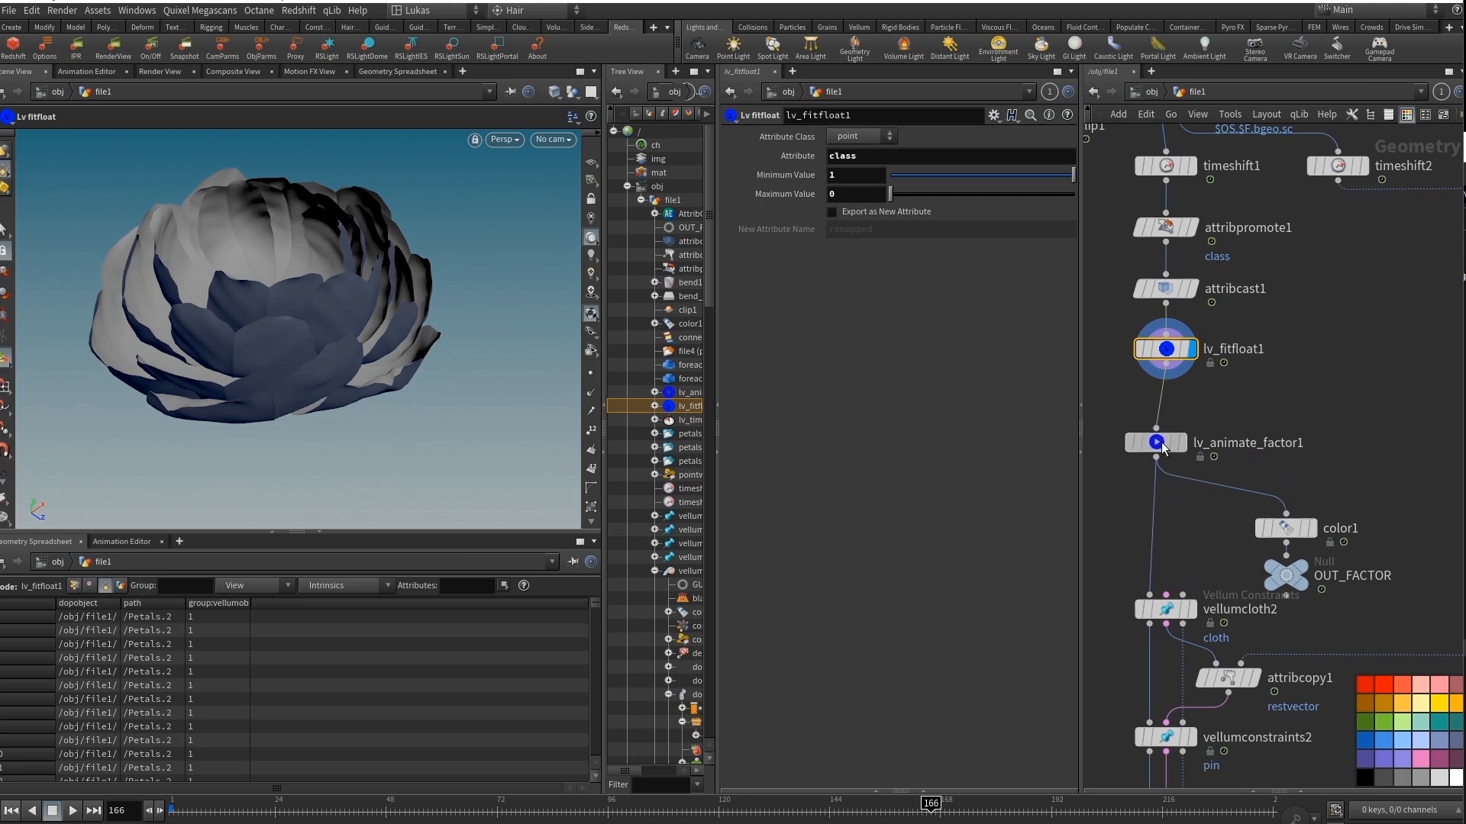
pyautogui.click(1296, 561)
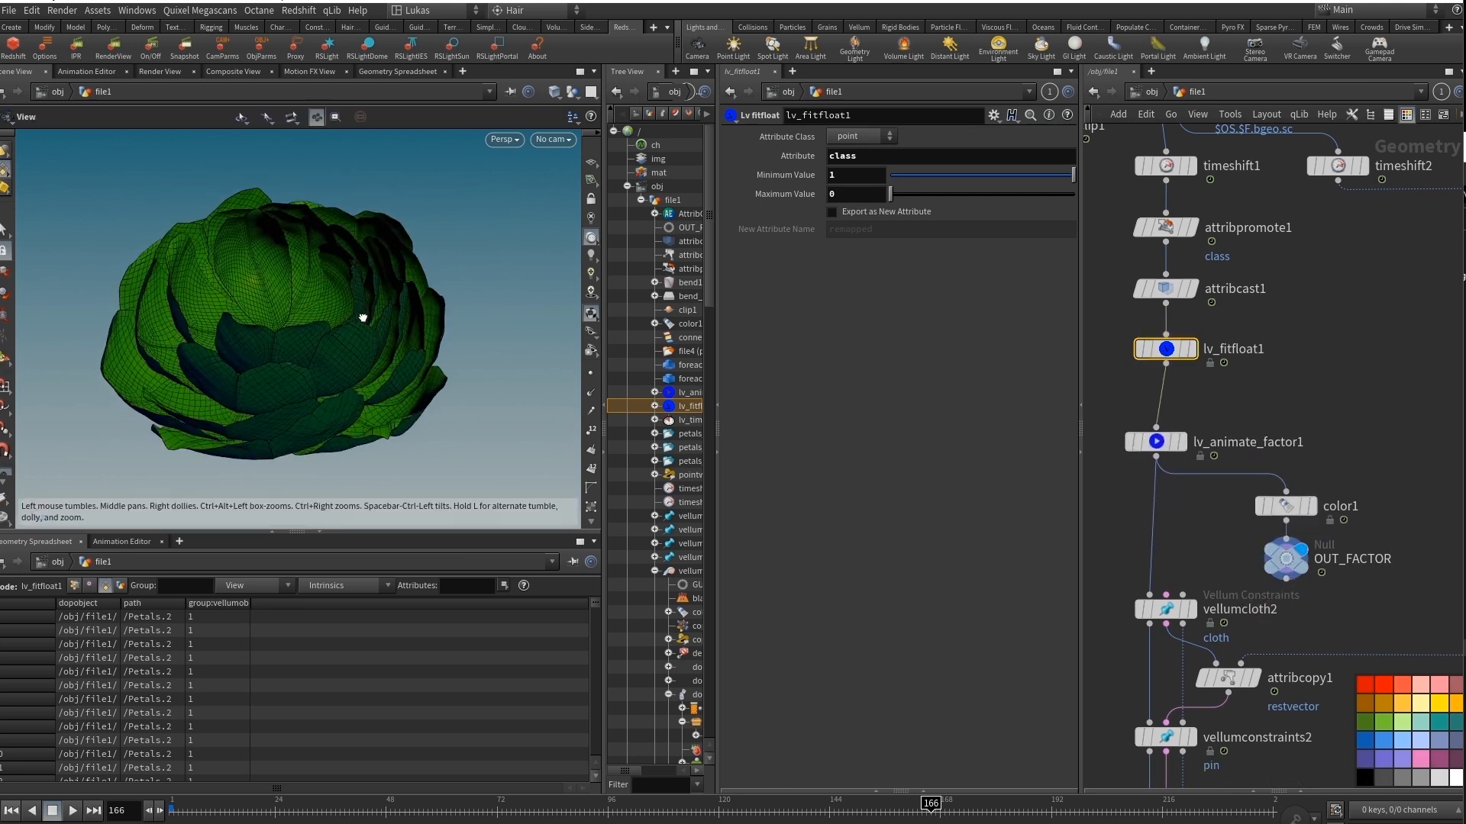
pyautogui.moveTo(859, 815); pyautogui.dragTo(98, 796)
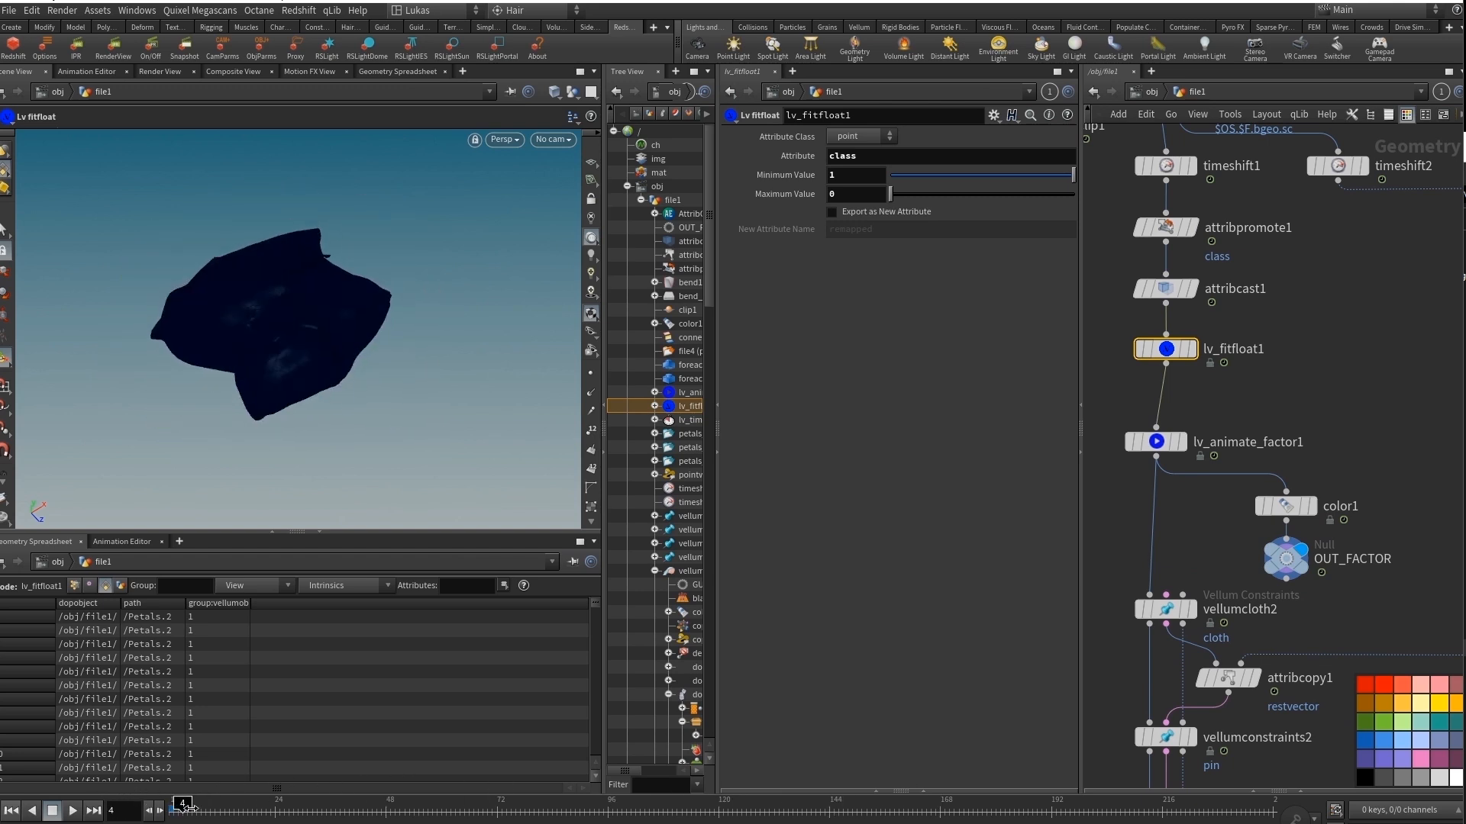
pyautogui.moveTo(187, 808); pyautogui.dragTo(895, 819)
pyautogui.moveTo(1198, 534); pyautogui.dragTo(1257, 383, button='middle')
pyautogui.click(1358, 508)
pyautogui.moveTo(1142, 644); pyautogui.dragTo(1149, 603, button='middle')
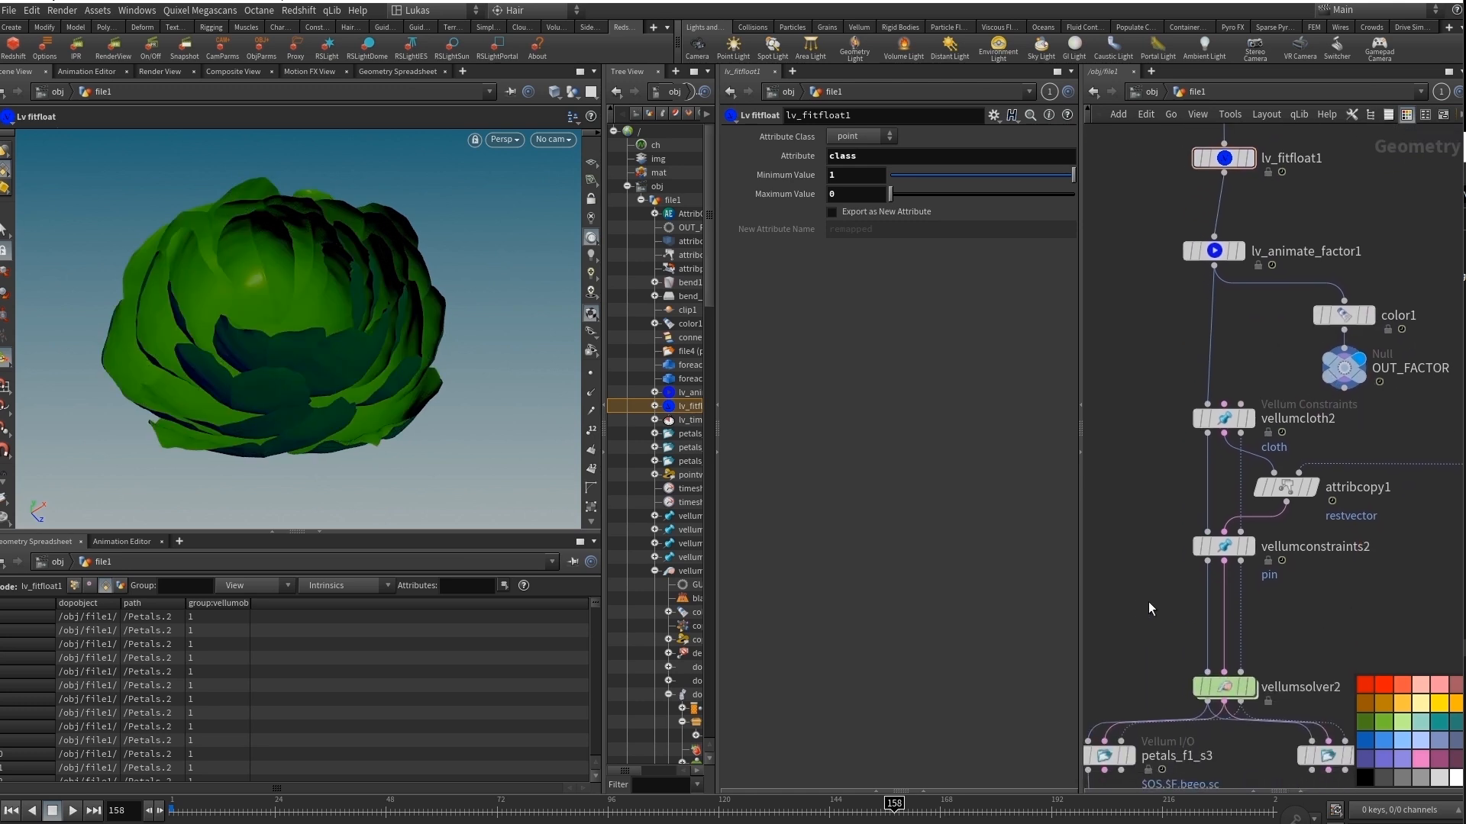
# Return to frame 1, then display and select vellumconstraints2 to examine its soft pin and pinstretch output group settings.
pyautogui.click(11, 813)
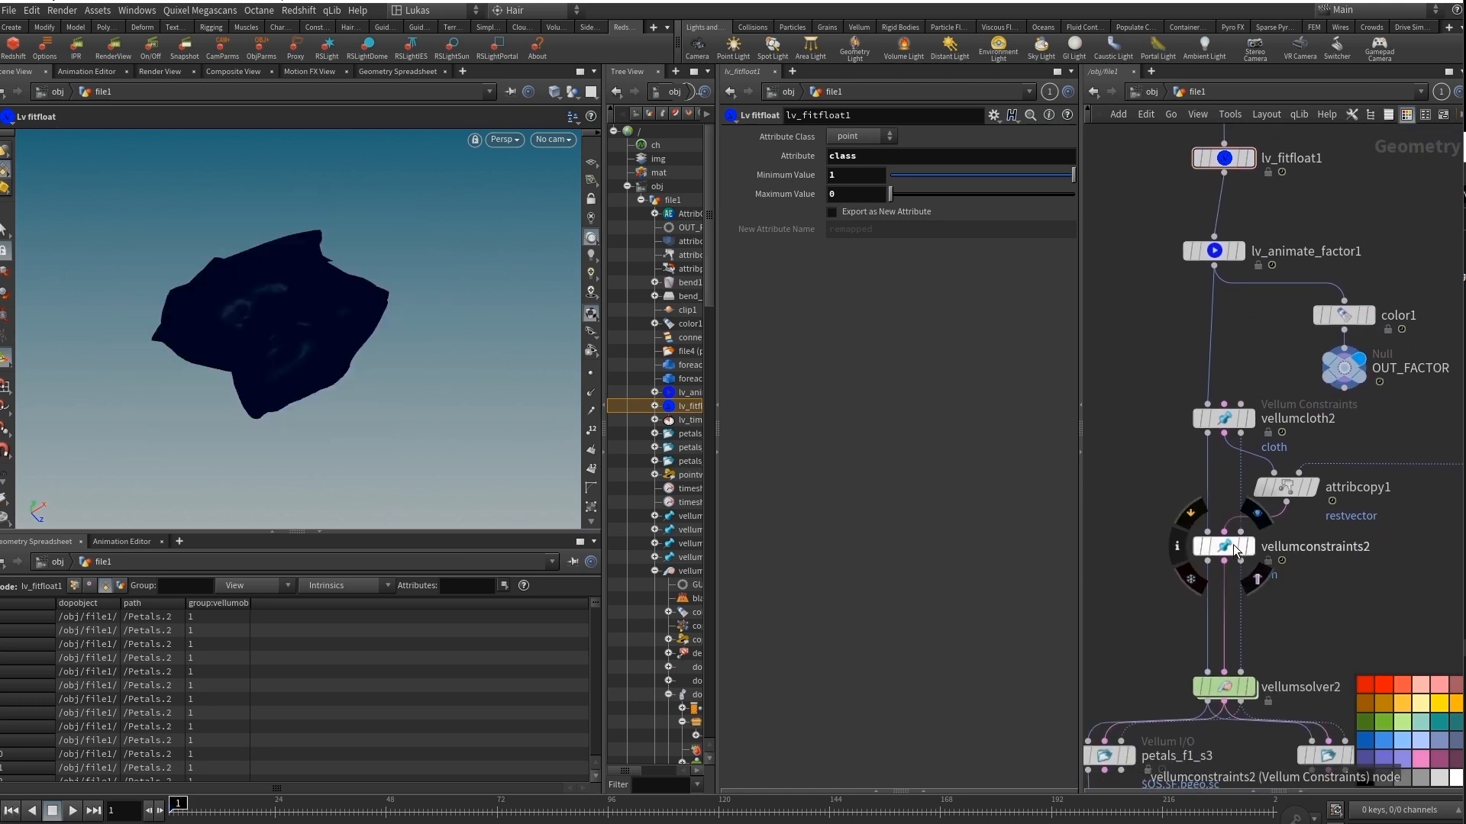
pyautogui.click(1231, 548)
pyautogui.moveTo(1230, 554); pyautogui.dragTo(1228, 572)
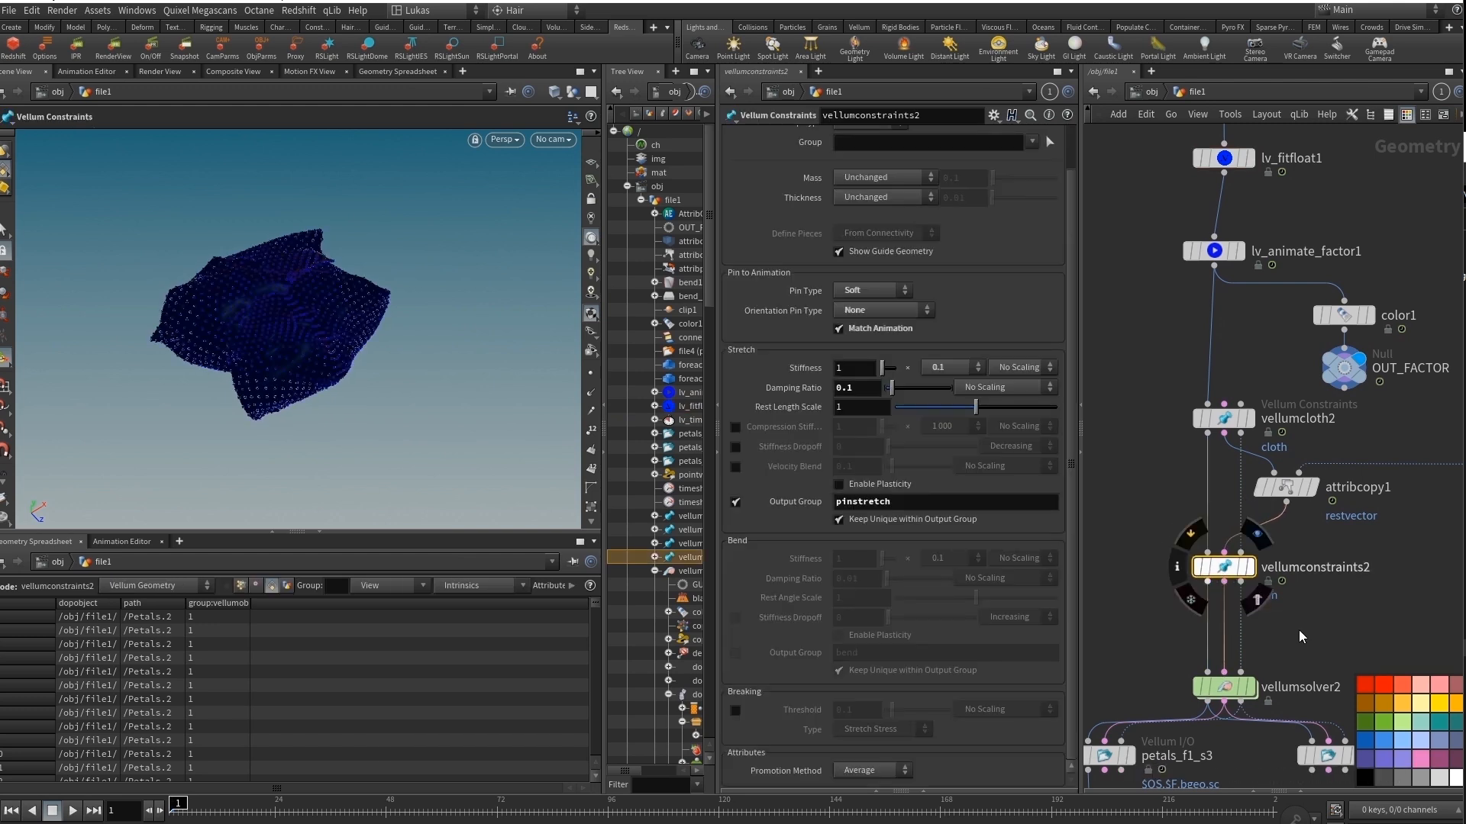
pyautogui.moveTo(1302, 636); pyautogui.dragTo(1317, 525, button='middle')
# Display and select vellumsolver2, enter its forces network and examine the factor-driven stiffness expression of pin_stretch.
pyautogui.click(1256, 580)
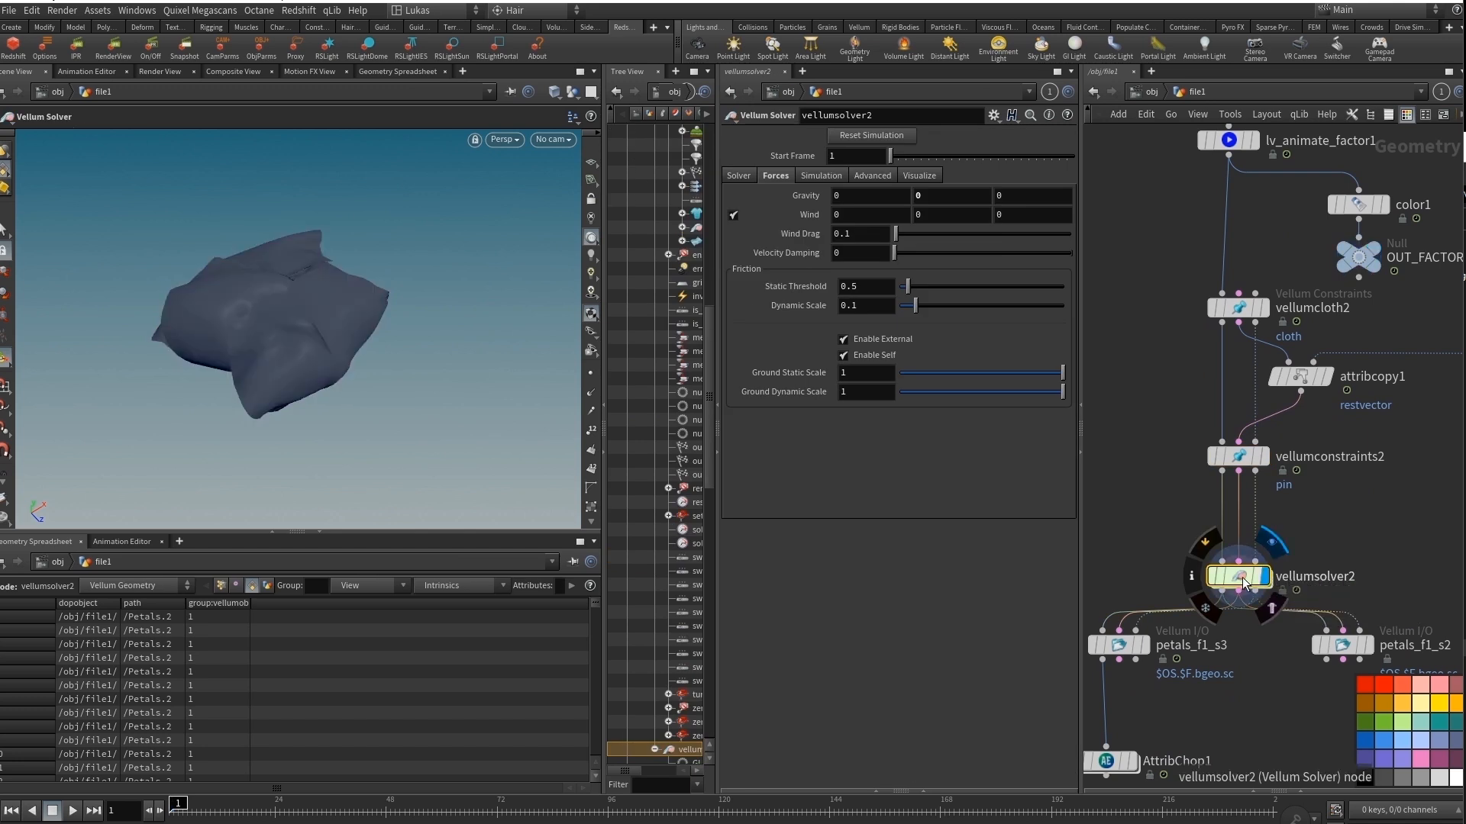
pyautogui.doubleClick(1230, 578)
pyautogui.scroll(5, 1227, 578)
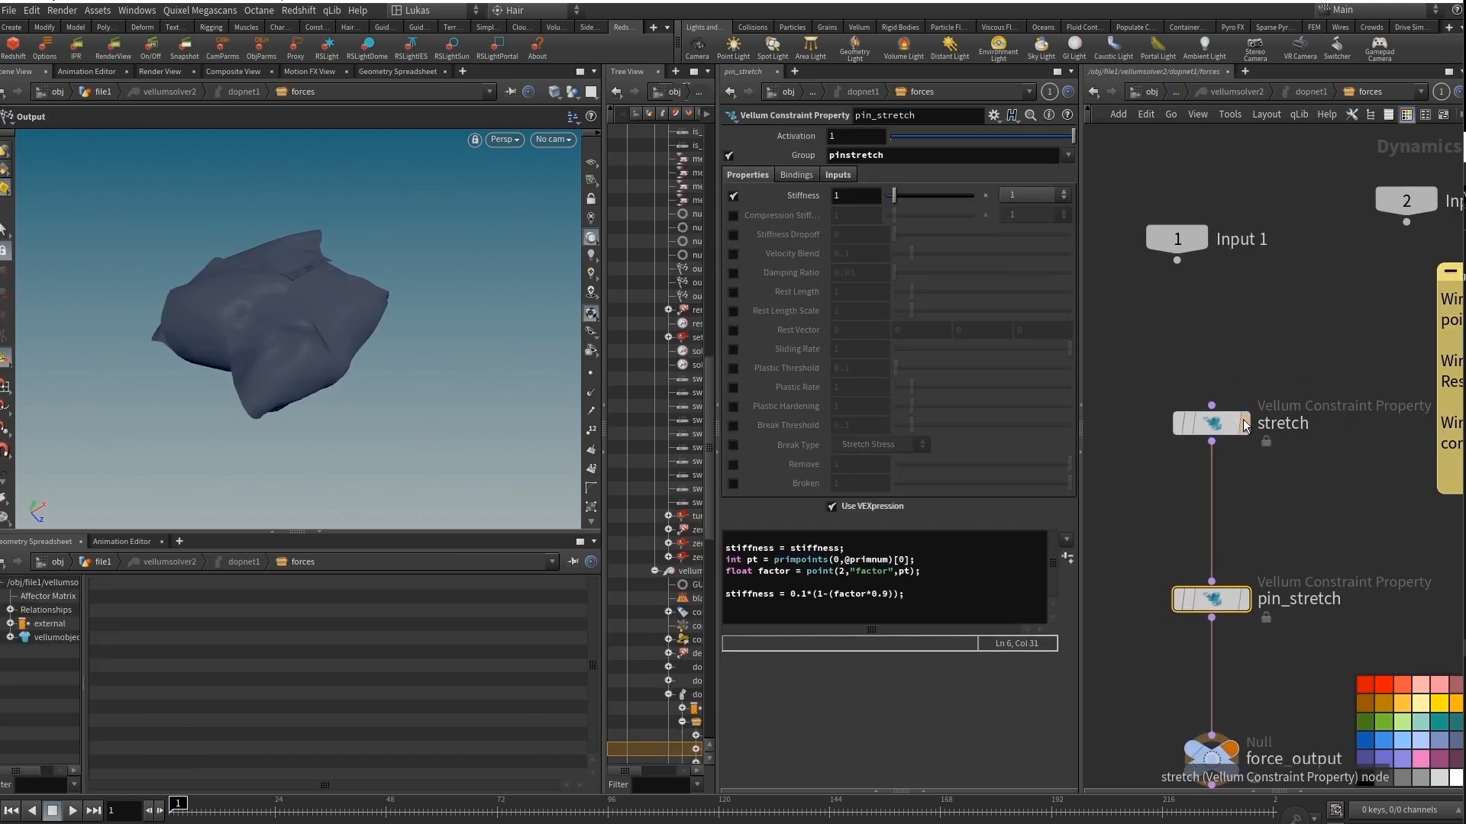
pyautogui.moveTo(923, 571); pyautogui.dragTo(725, 548)
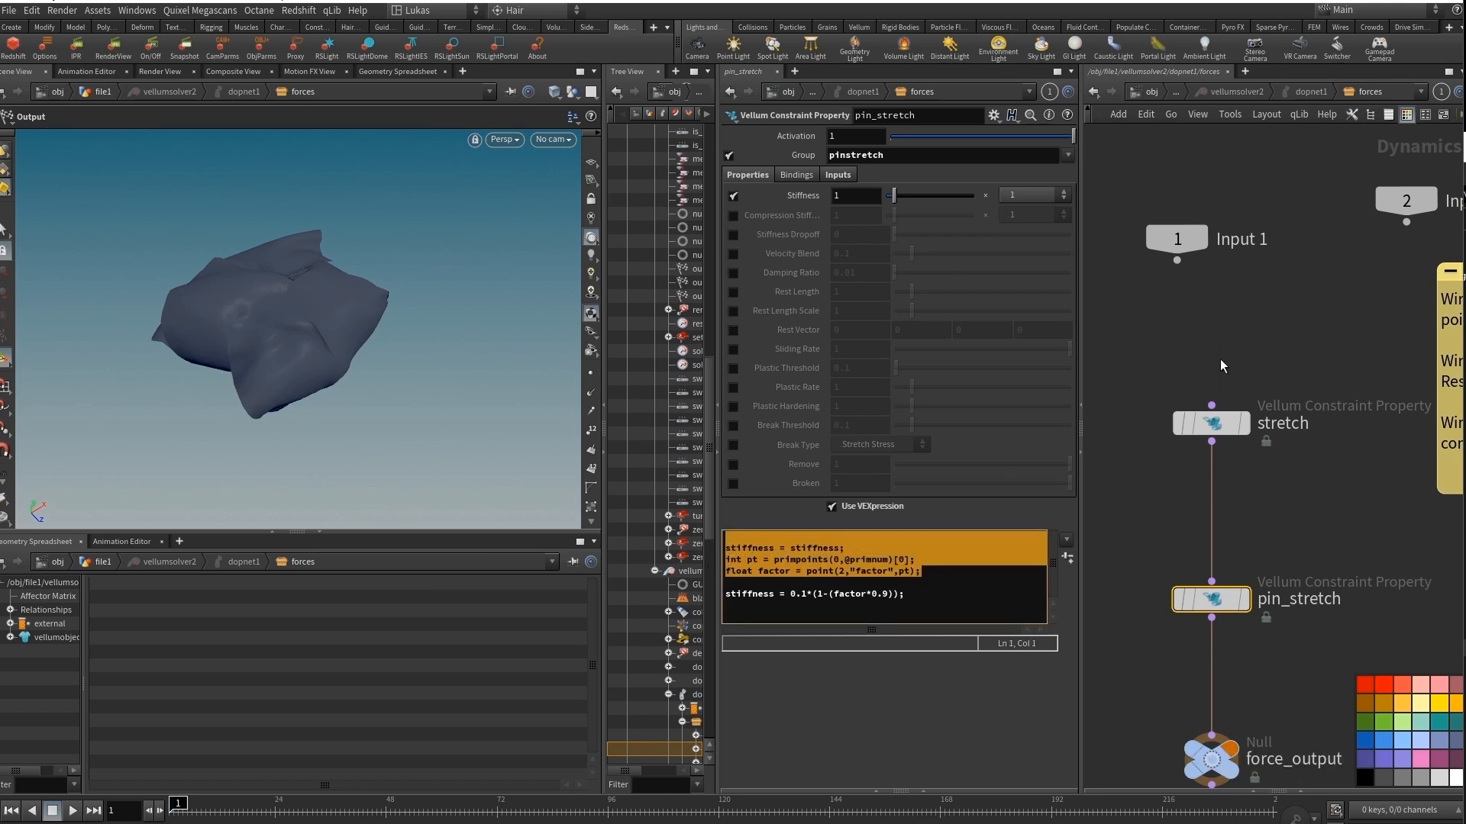
# Examine the stretch node's OUT_FACTOR input, rest length scale and expression, and compare it with pin_stretch.
pyautogui.click(1217, 426)
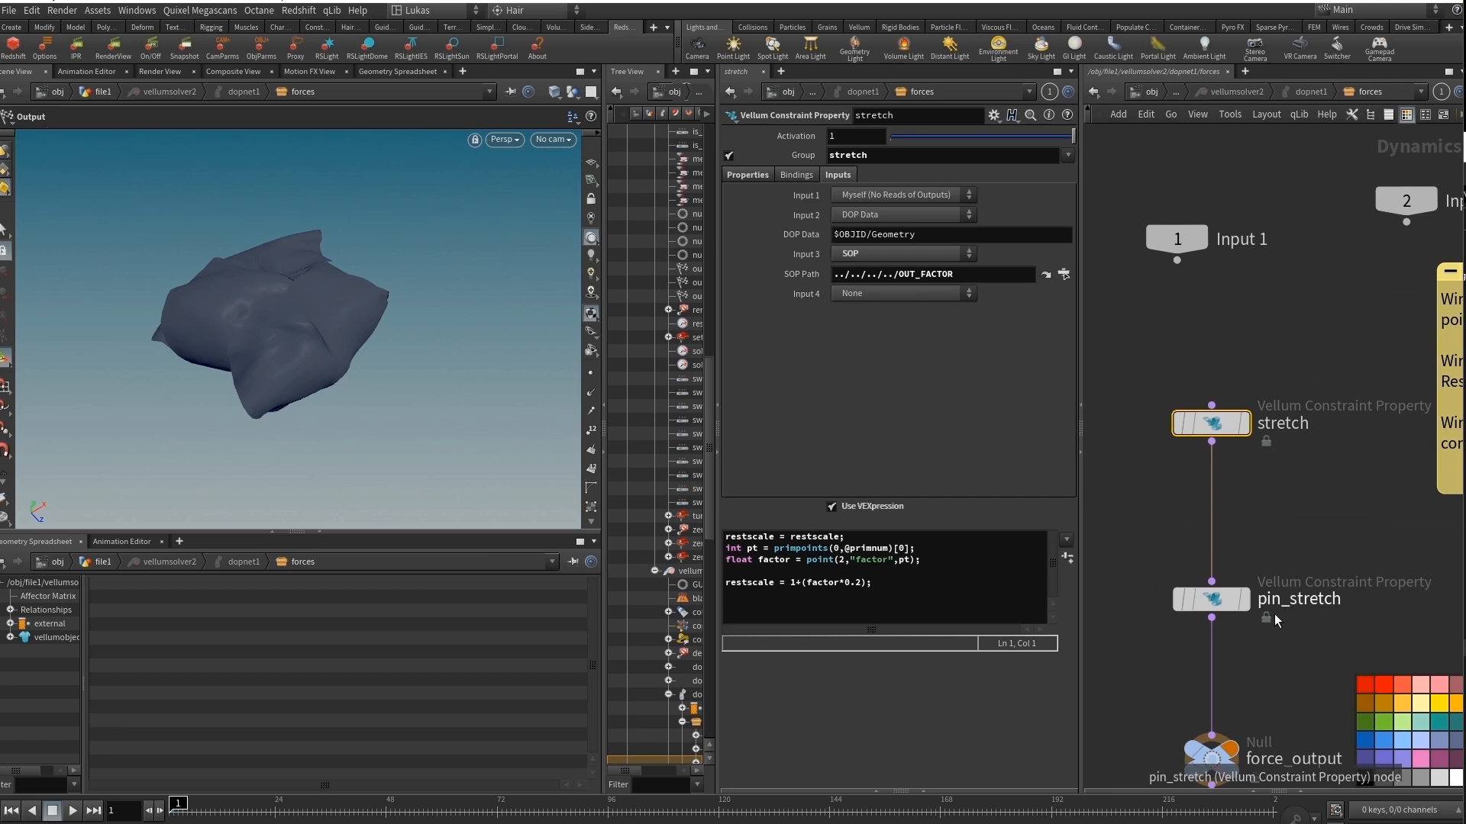
pyautogui.click(751, 176)
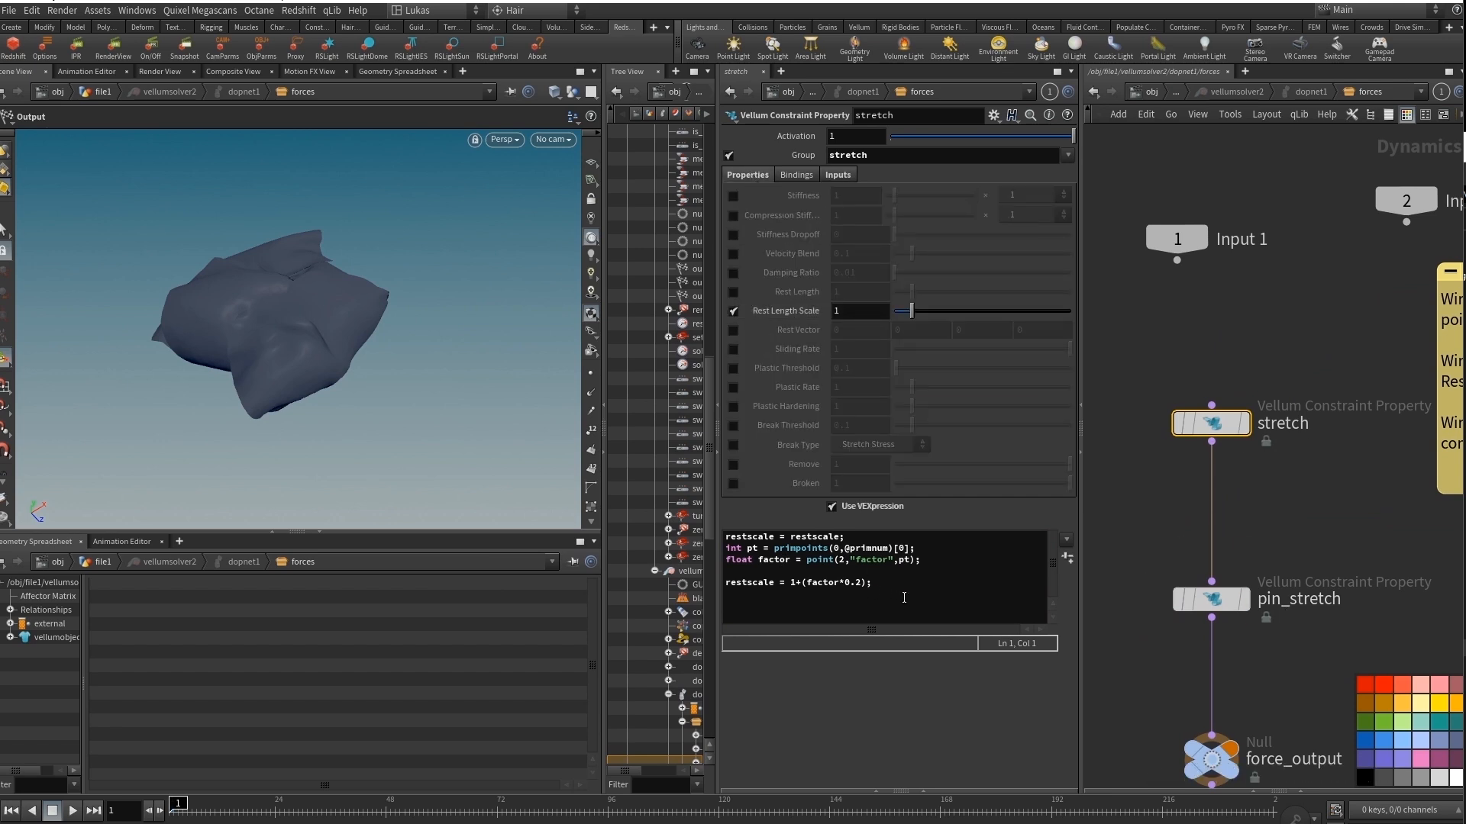
pyautogui.moveTo(1288, 517); pyautogui.dragTo(1304, 447, button='middle')
pyautogui.click(1197, 534)
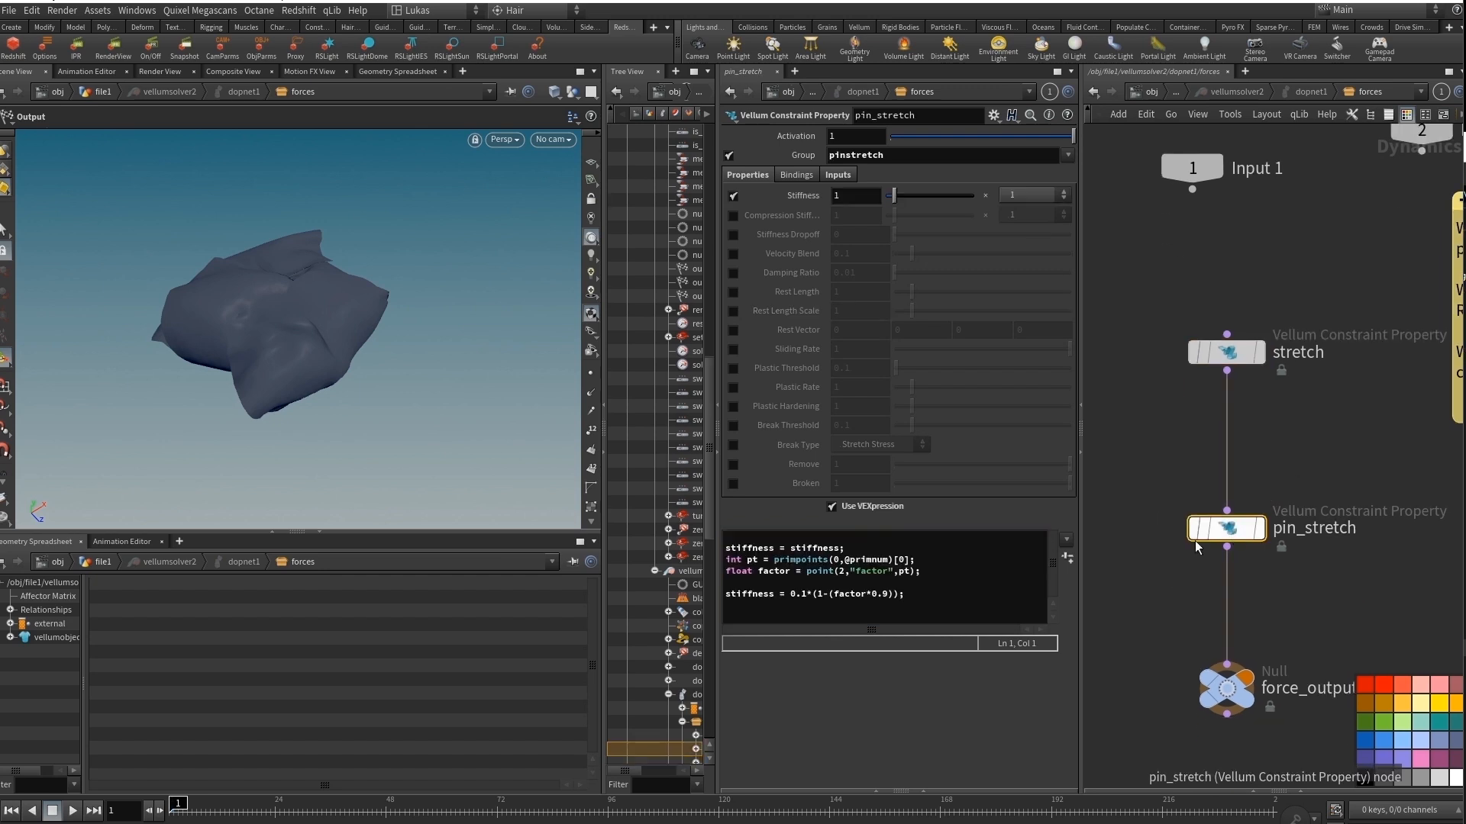
pyautogui.scroll(-3, 1293, 629)
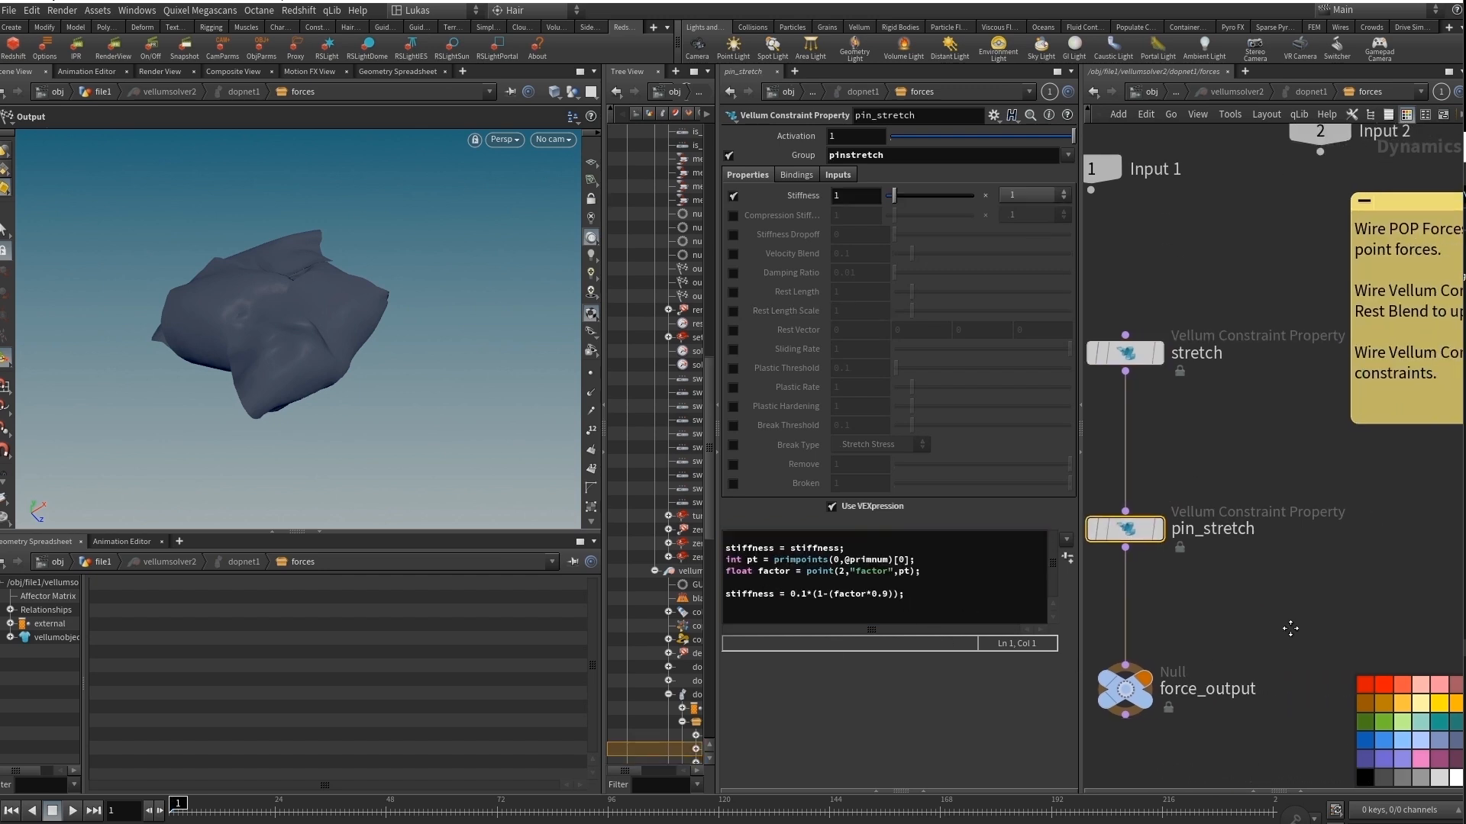
# Return to the file1 network, display and select petals_f1_s3, and scrub its cached simulation to frame 133.
pyautogui.press('u')
pyautogui.press('u')
pyautogui.press('u')
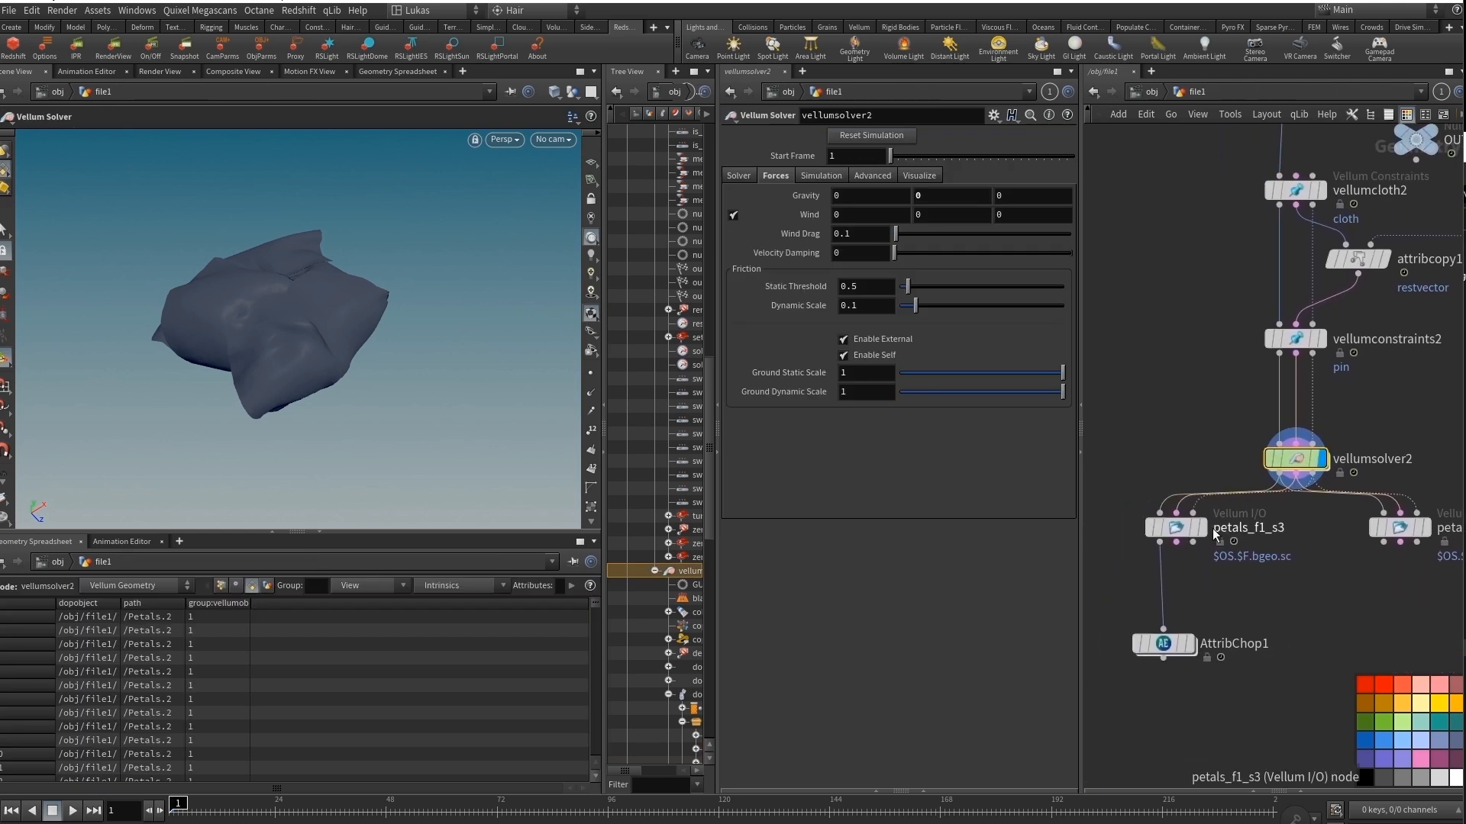
pyautogui.click(1202, 532)
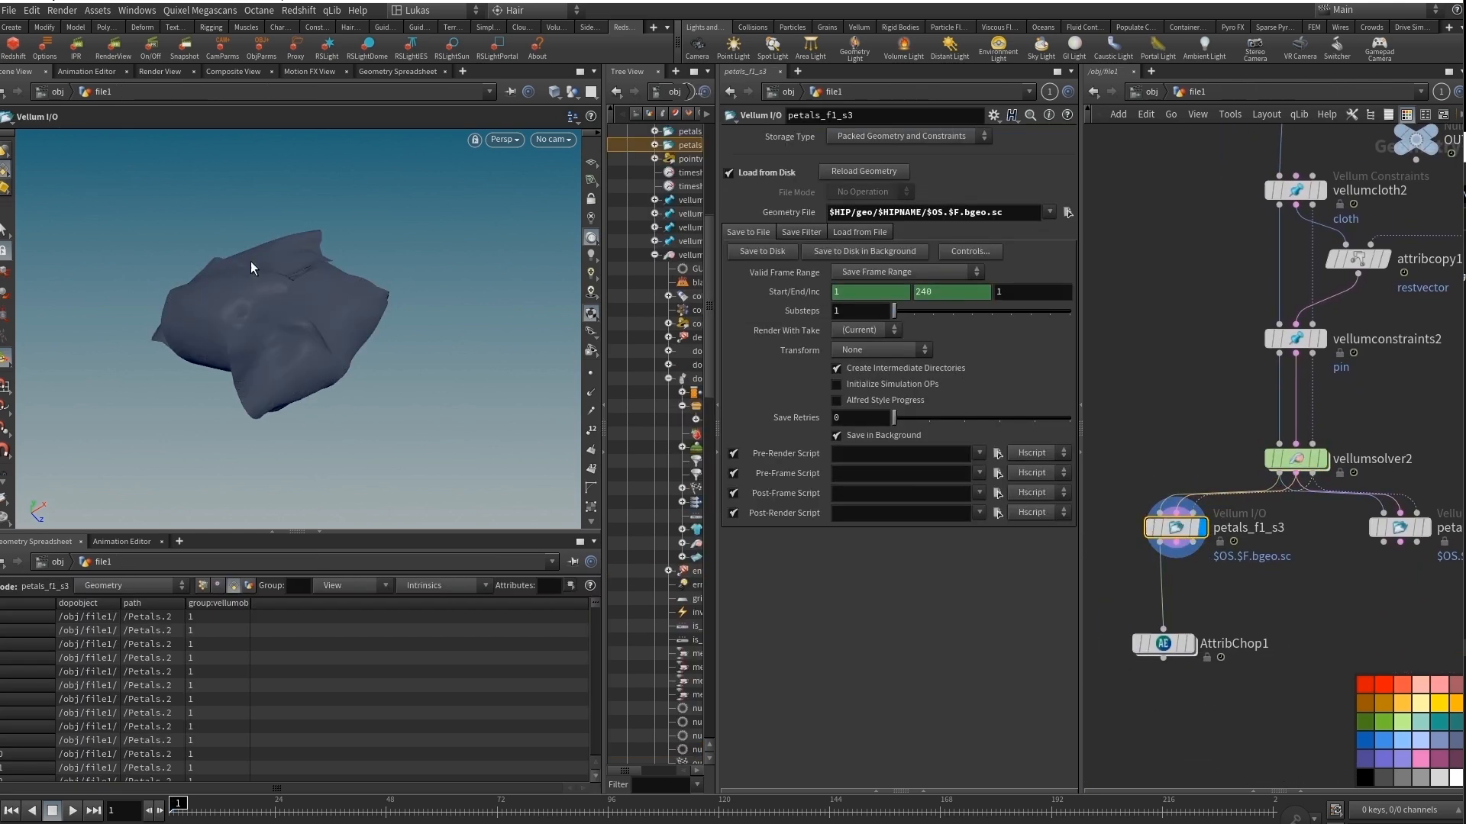
pyautogui.moveTo(208, 812); pyautogui.dragTo(779, 813)
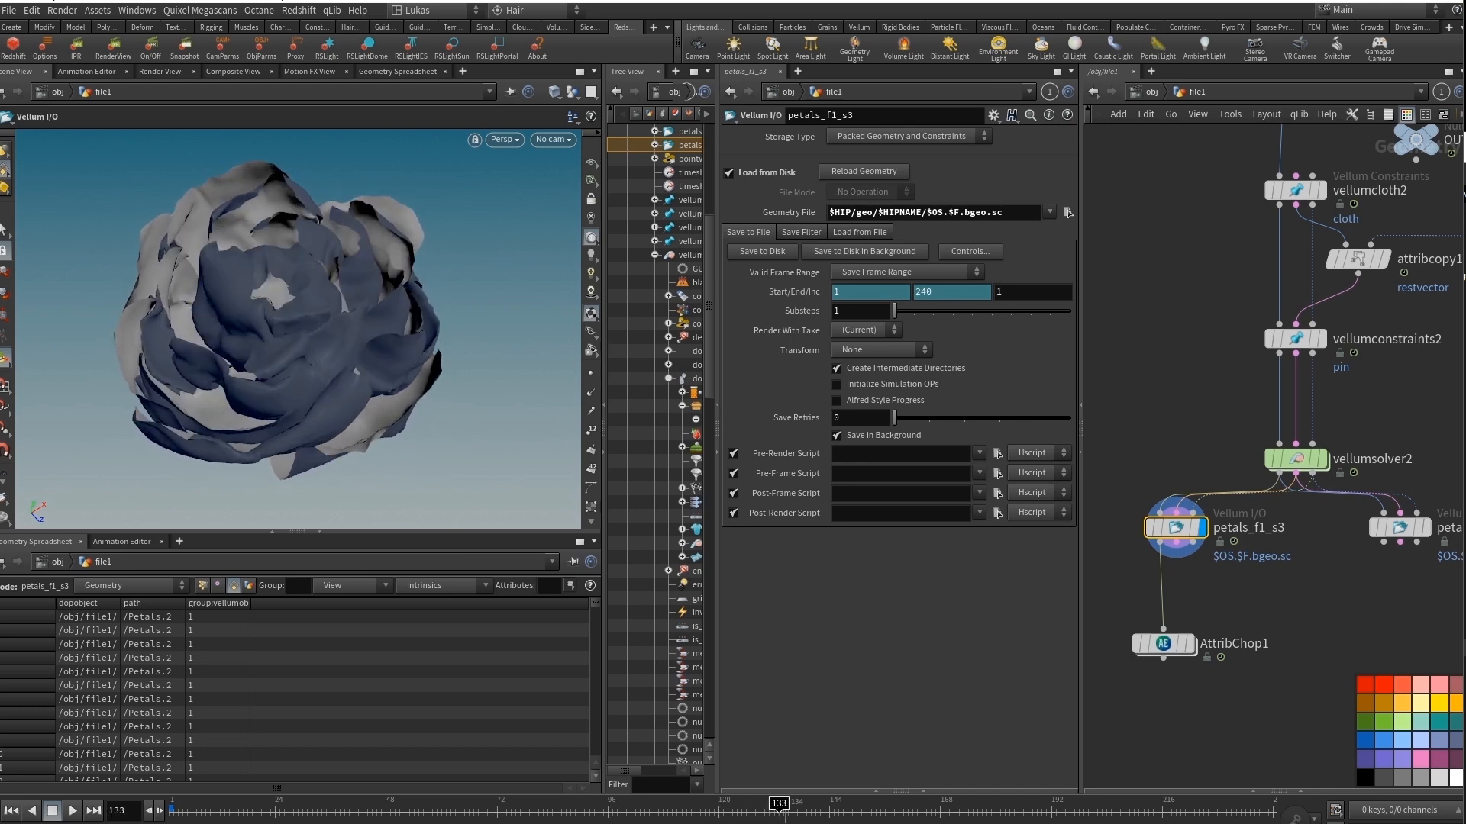
# Display and select AttribChop1 to examine its Left Half Gaussian filter settings.
pyautogui.click(1191, 645)
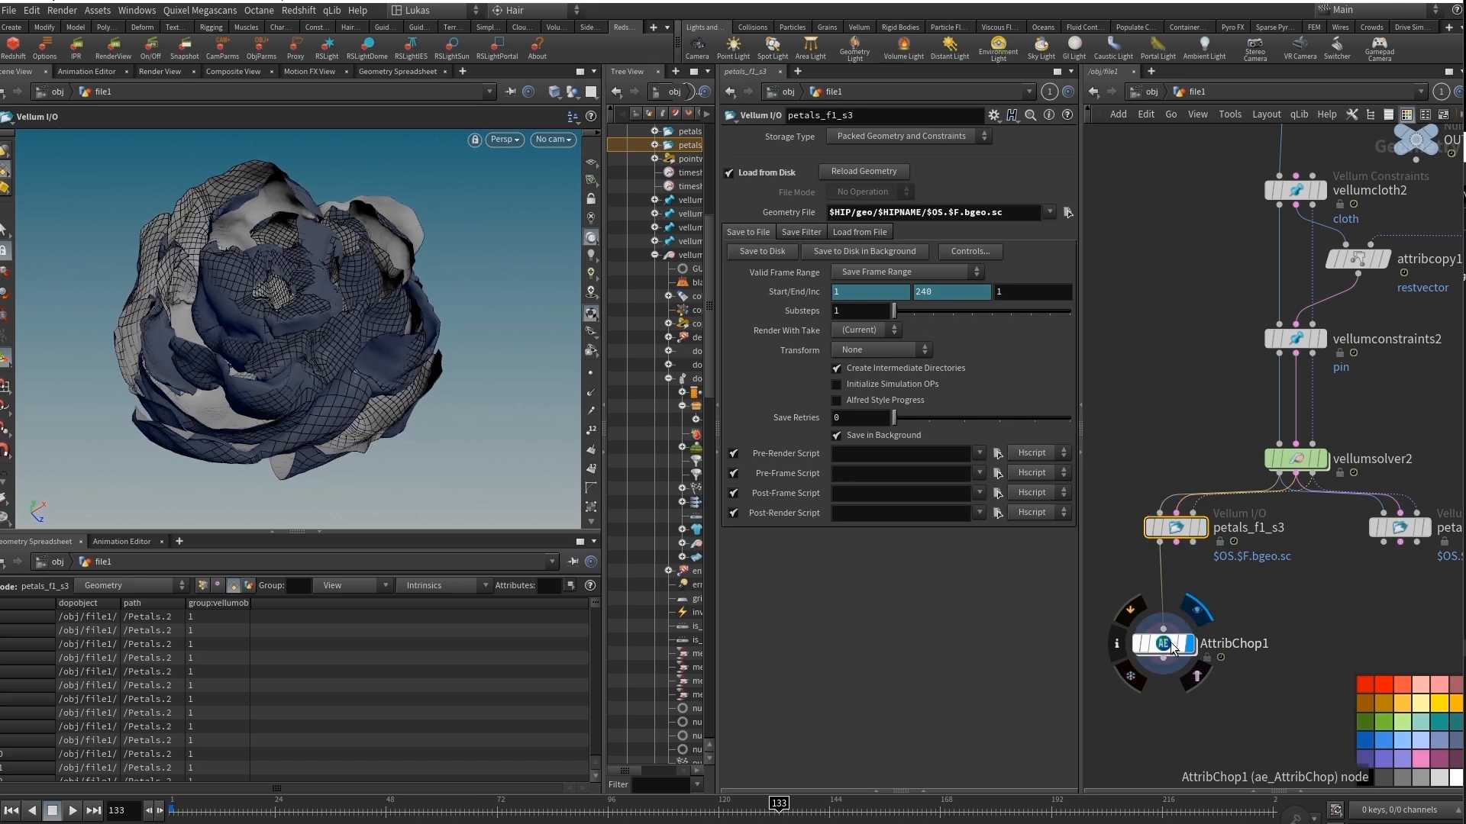
pyautogui.click(1173, 647)
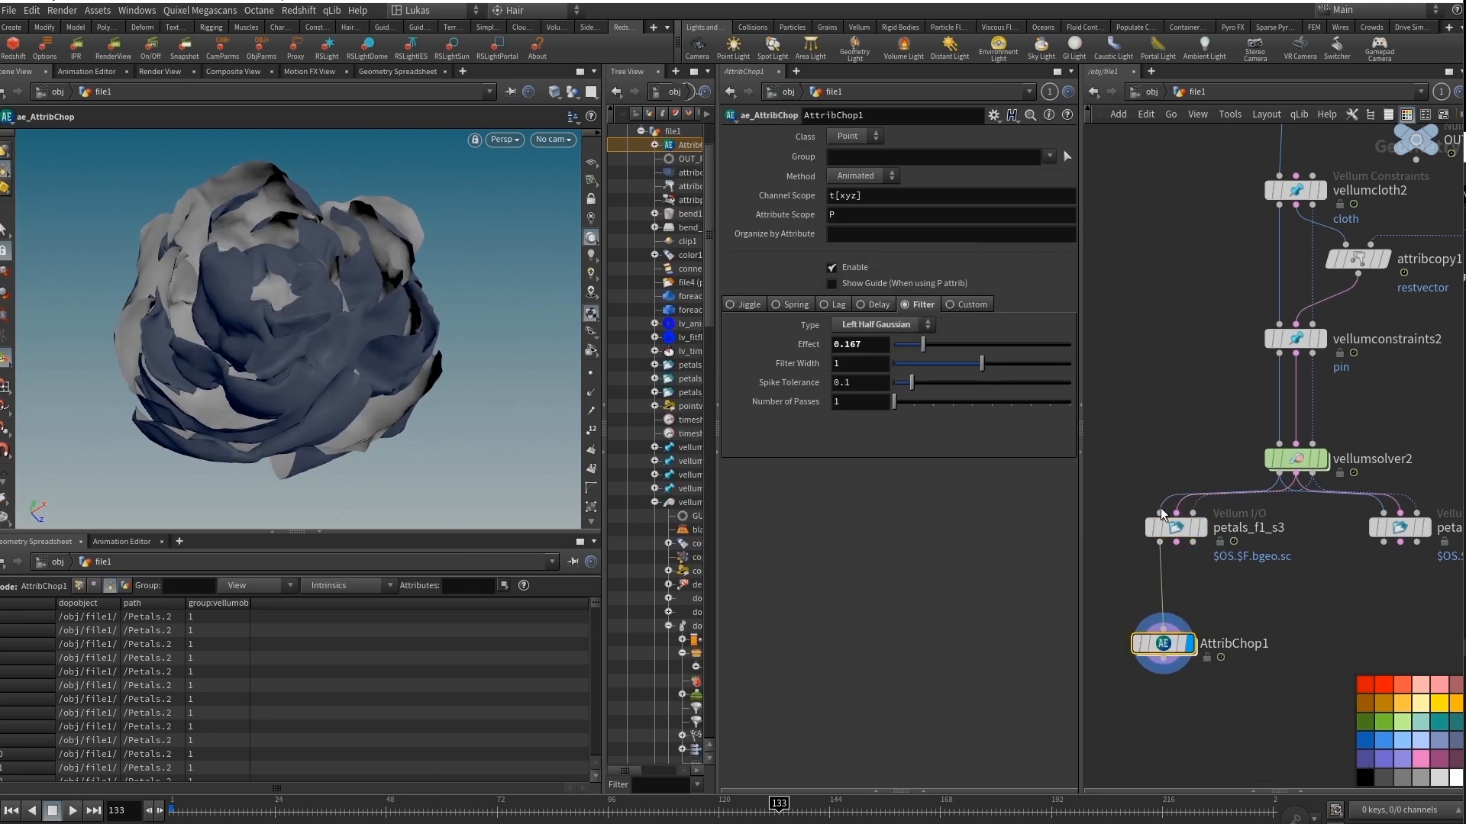
# Add a Subdivide node after AttribChop1, connect it and display the subdivided petals.
pyautogui.moveTo(1241, 707); pyautogui.dragTo(1305, 664, button='middle')
pyautogui.moveTo(1214, 596); pyautogui.dragTo(1210, 594)
pyautogui.keyDown('alt'); pyautogui.moveTo(312, 366); pyautogui.dragTo(271, 350); pyautogui.keyUp('alt')
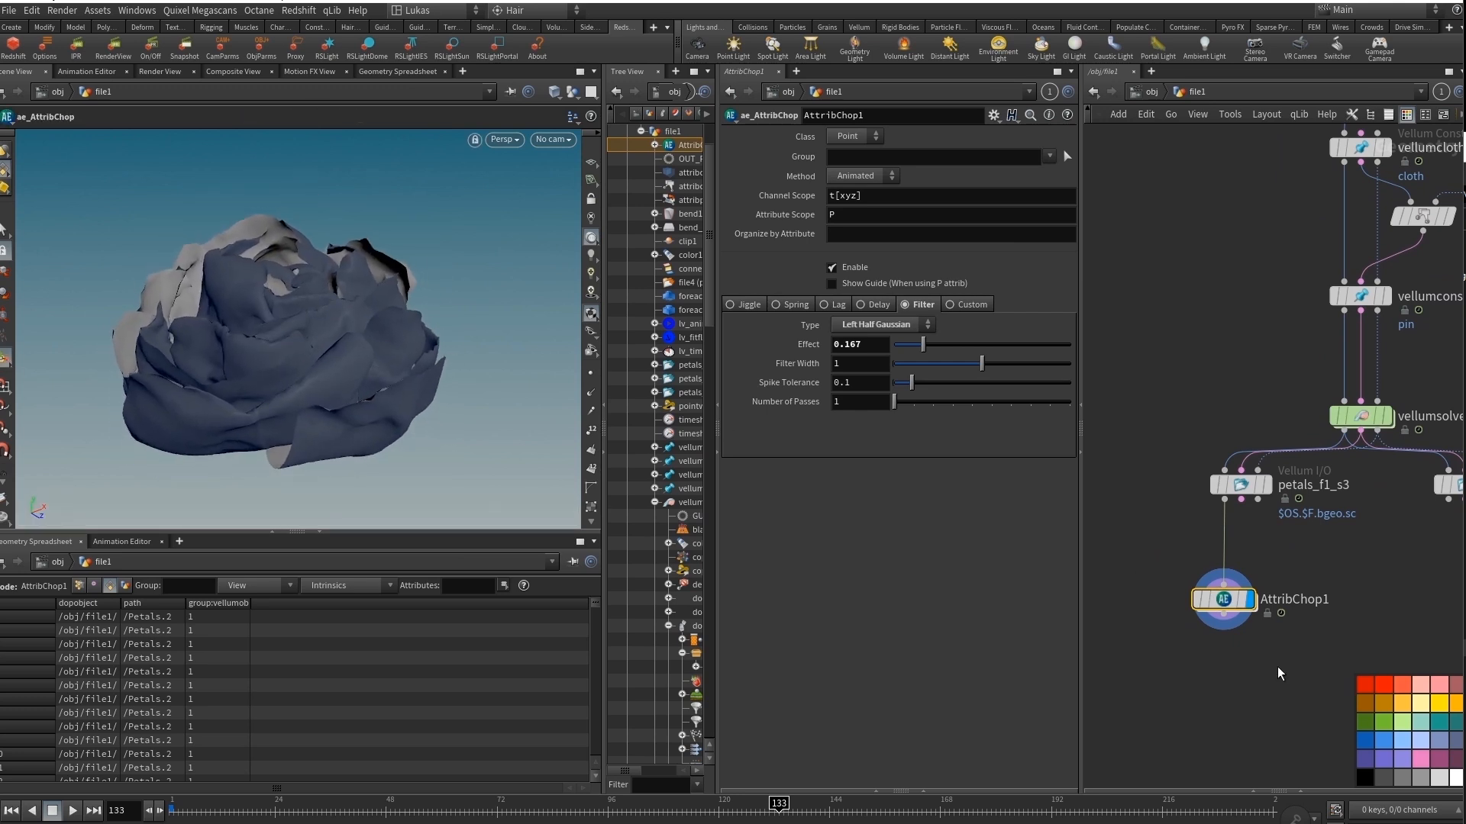
pyautogui.moveTo(1280, 674); pyautogui.dragTo(1271, 670, button='middle')
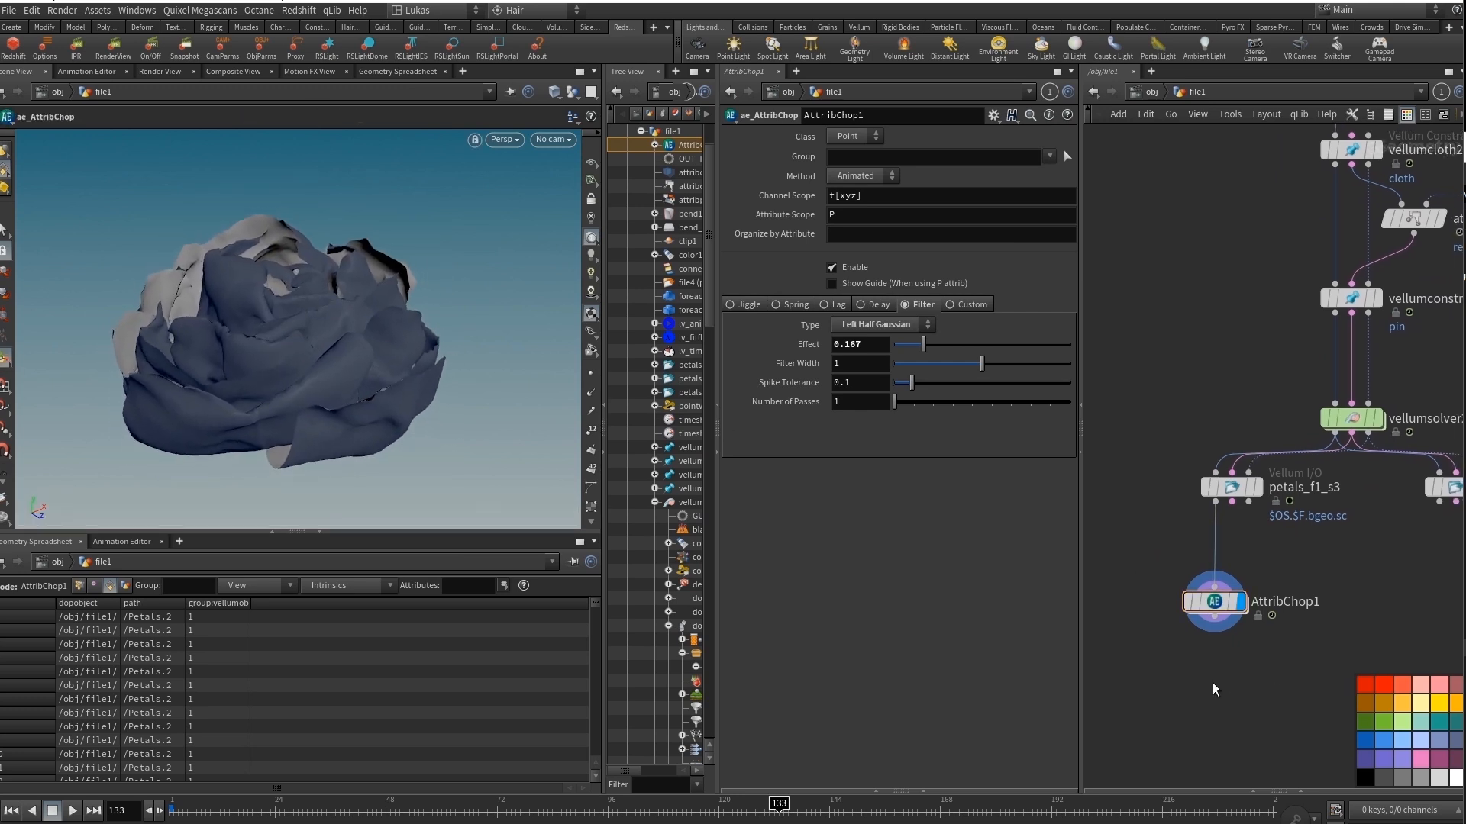
pyautogui.press('Tab')
pyautogui.write('subd')
pyautogui.press('Return')
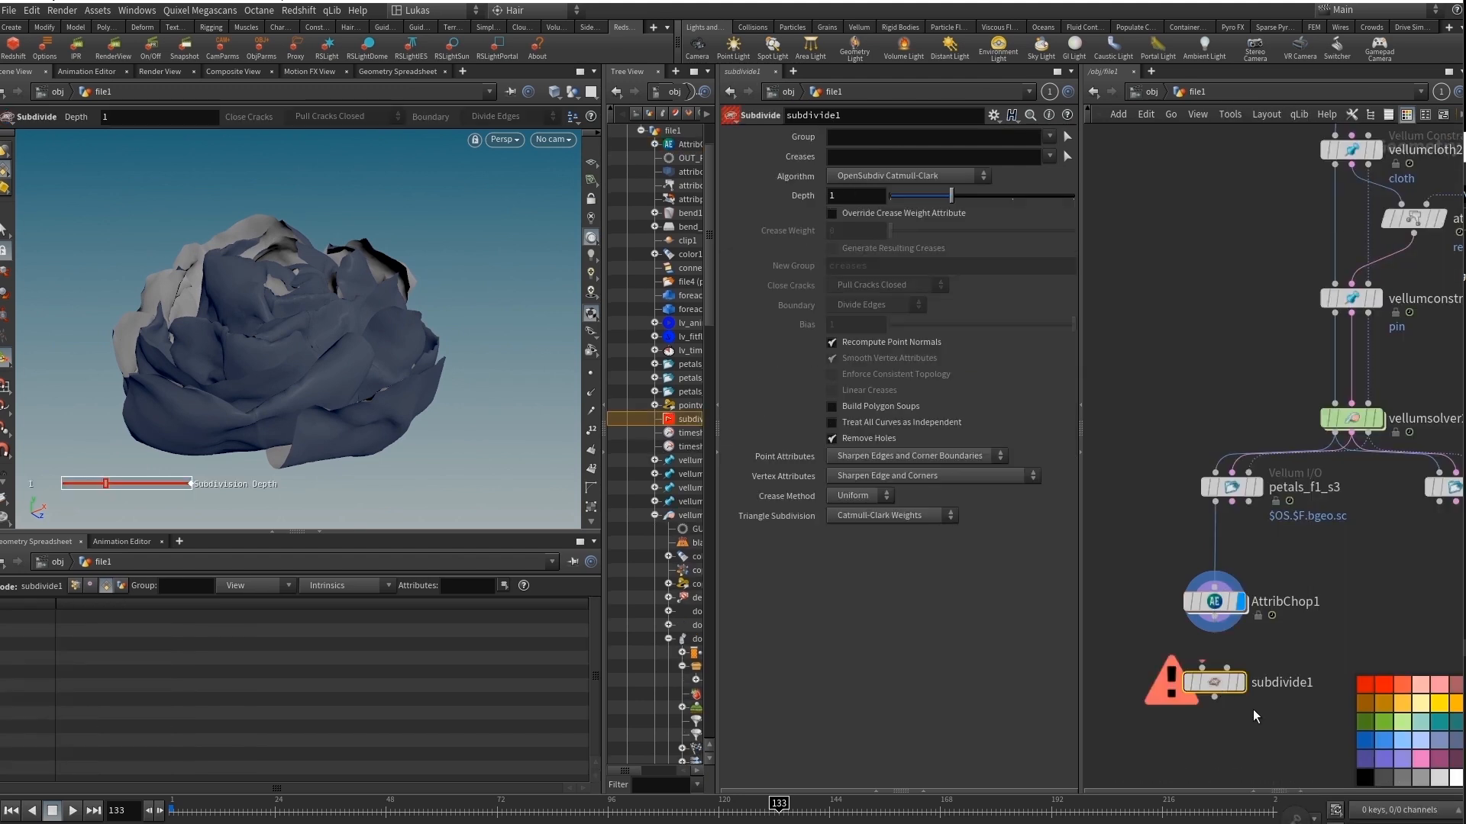
pyautogui.moveTo(1201, 663); pyautogui.dragTo(1218, 641)
pyautogui.click(1242, 682)
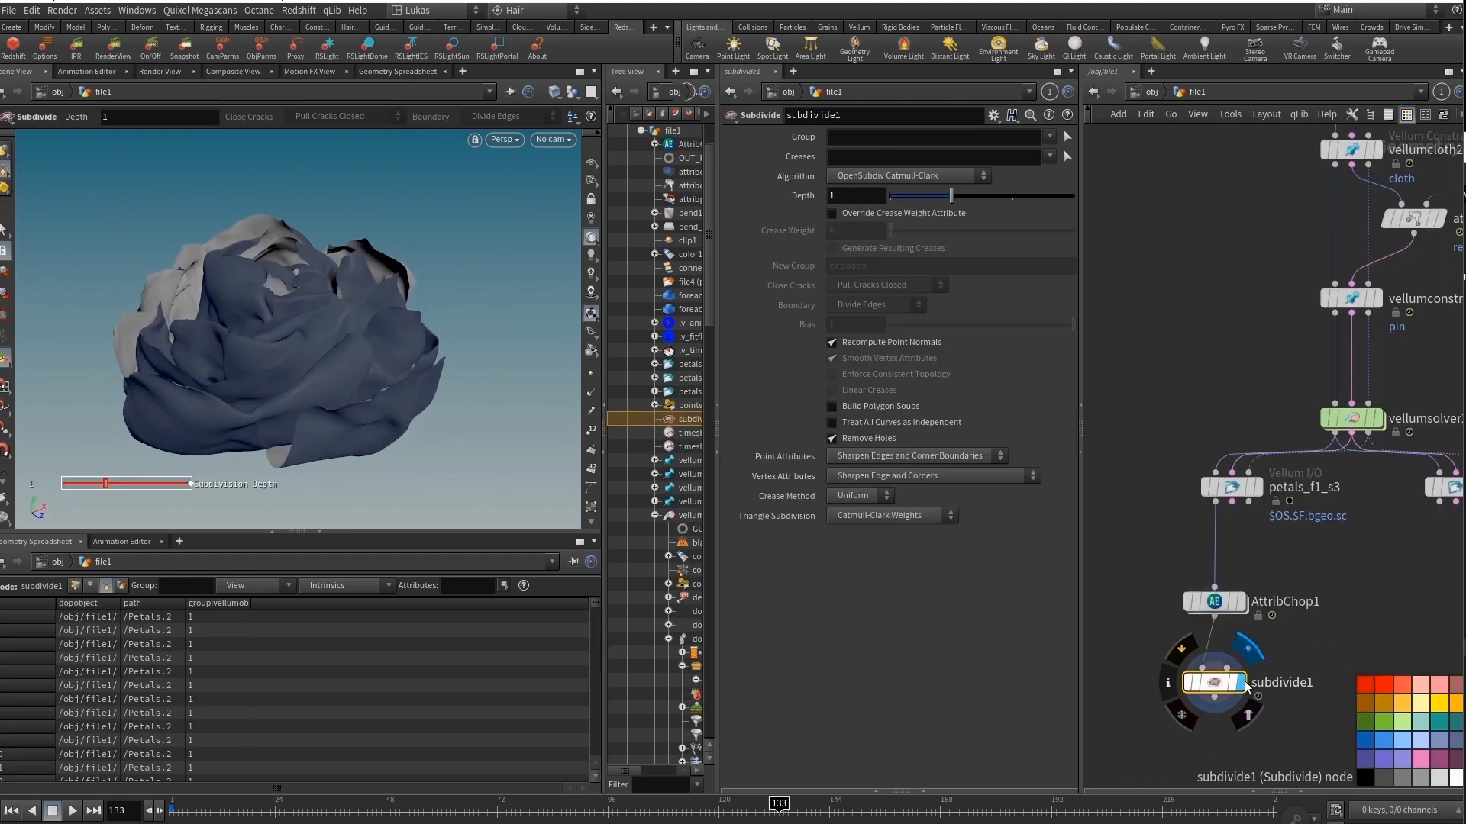
pyautogui.press('Escape')
pyautogui.moveTo(432, 313); pyautogui.dragTo(328, 328)
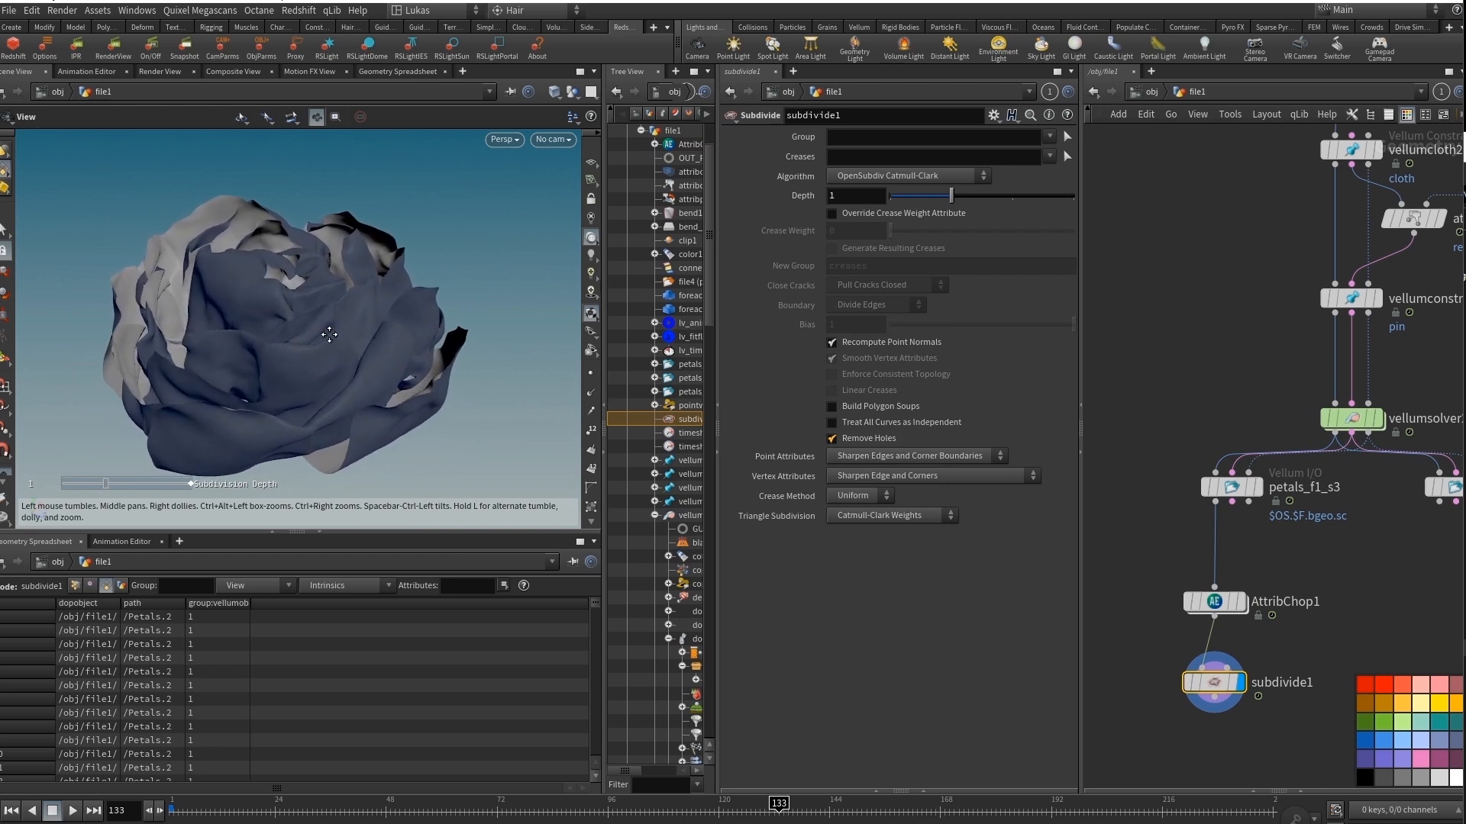
pyautogui.press('Return')
pyautogui.press('Escape')
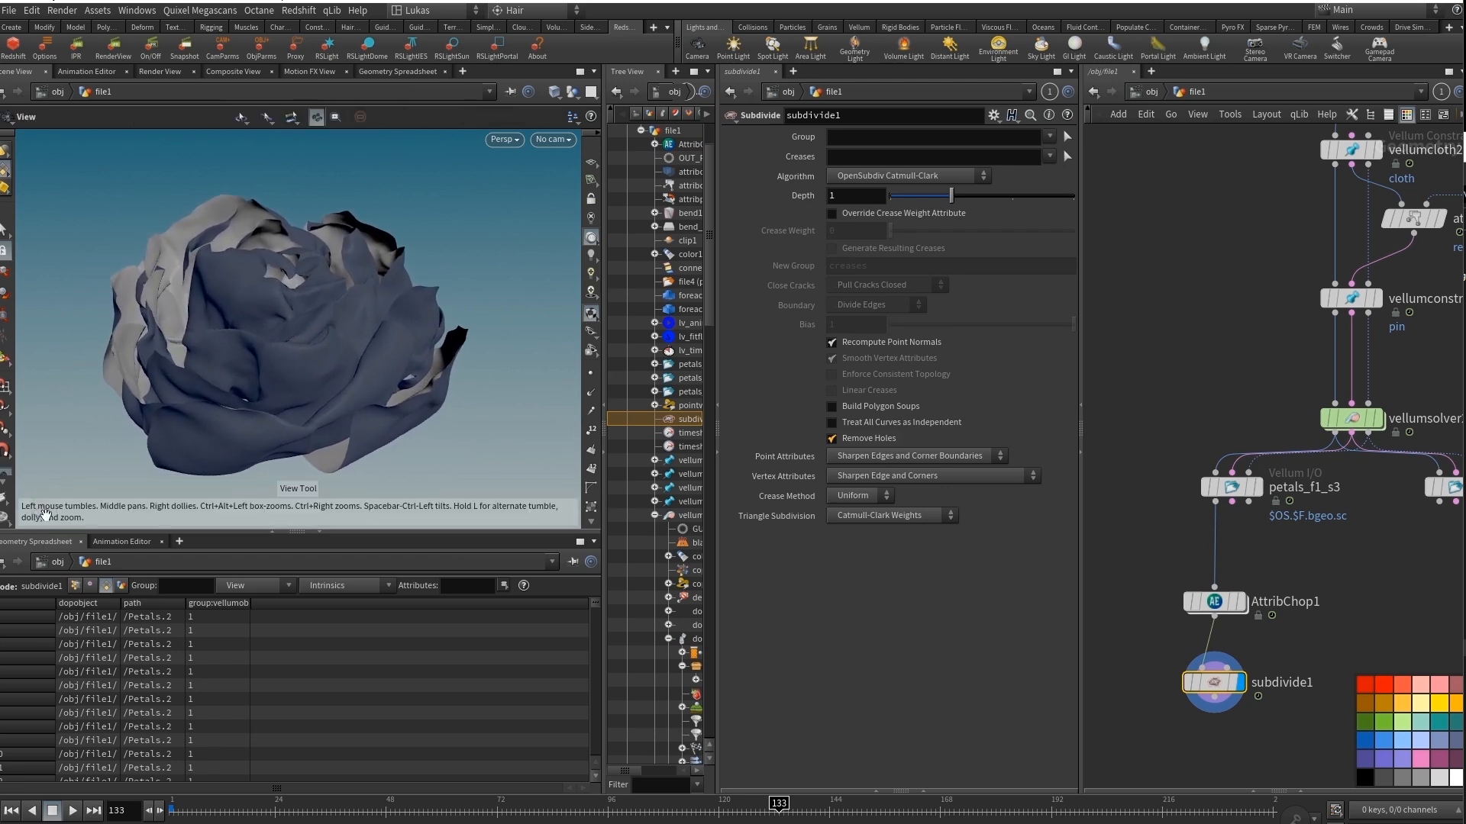
# Insert an Lv thicken with uvs node between AttribChop1 and subdivide1, keeping subdivide1 displayed at the end of the chain.
pyautogui.moveTo(1225, 749); pyautogui.dragTo(1231, 697, button='middle')
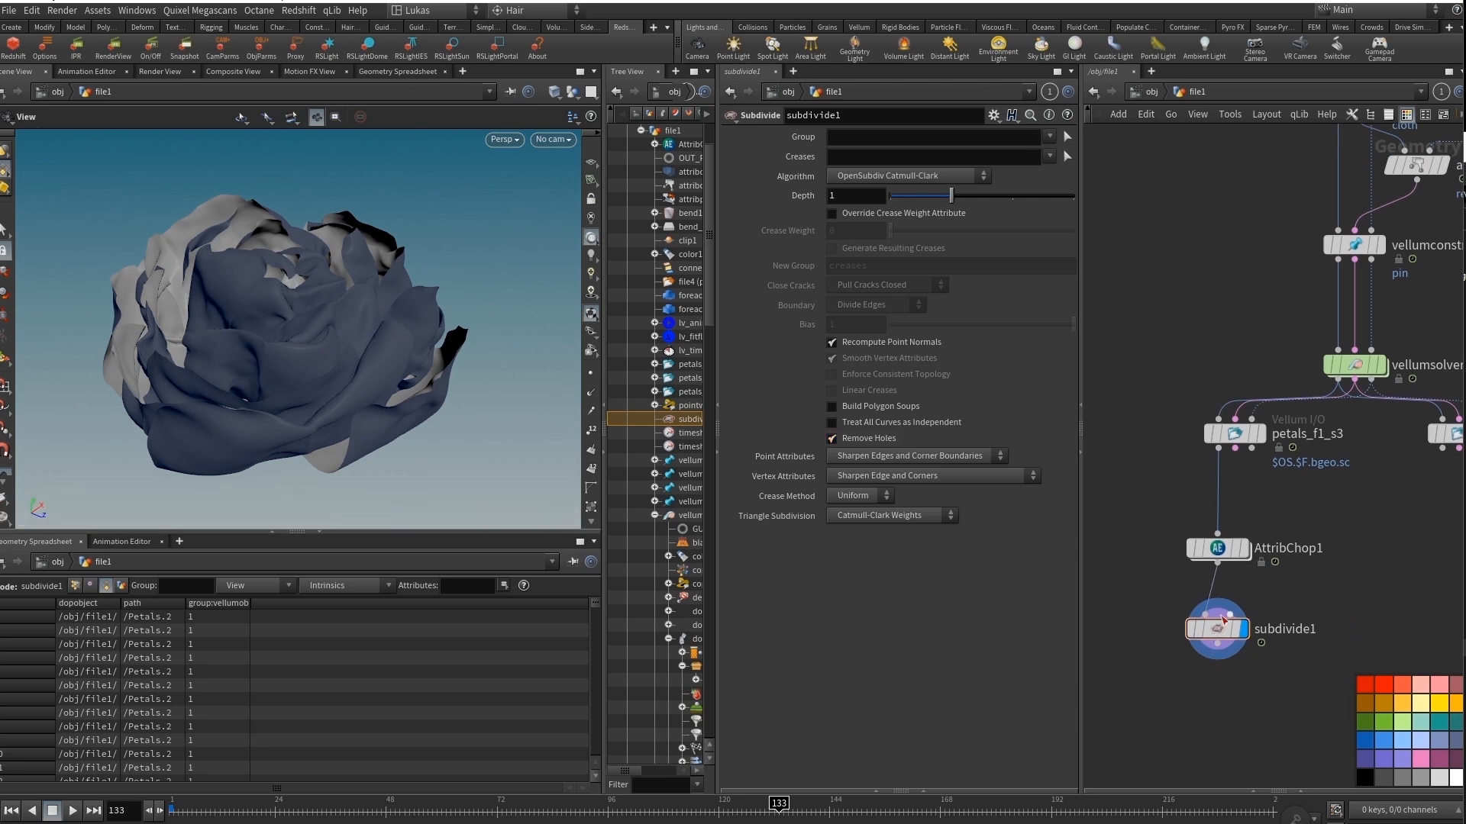
pyautogui.press('Tab')
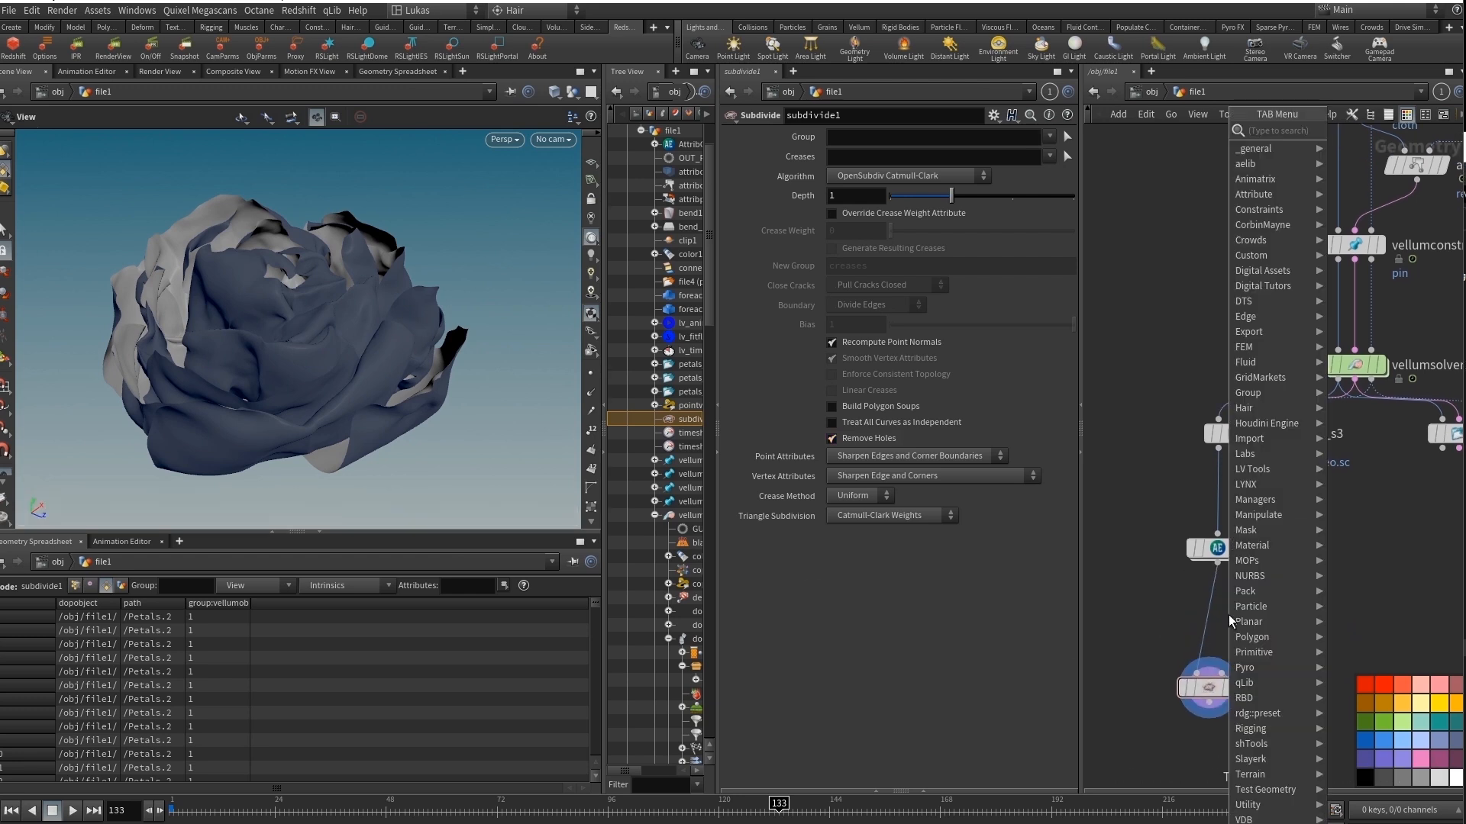
pyautogui.write('thic')
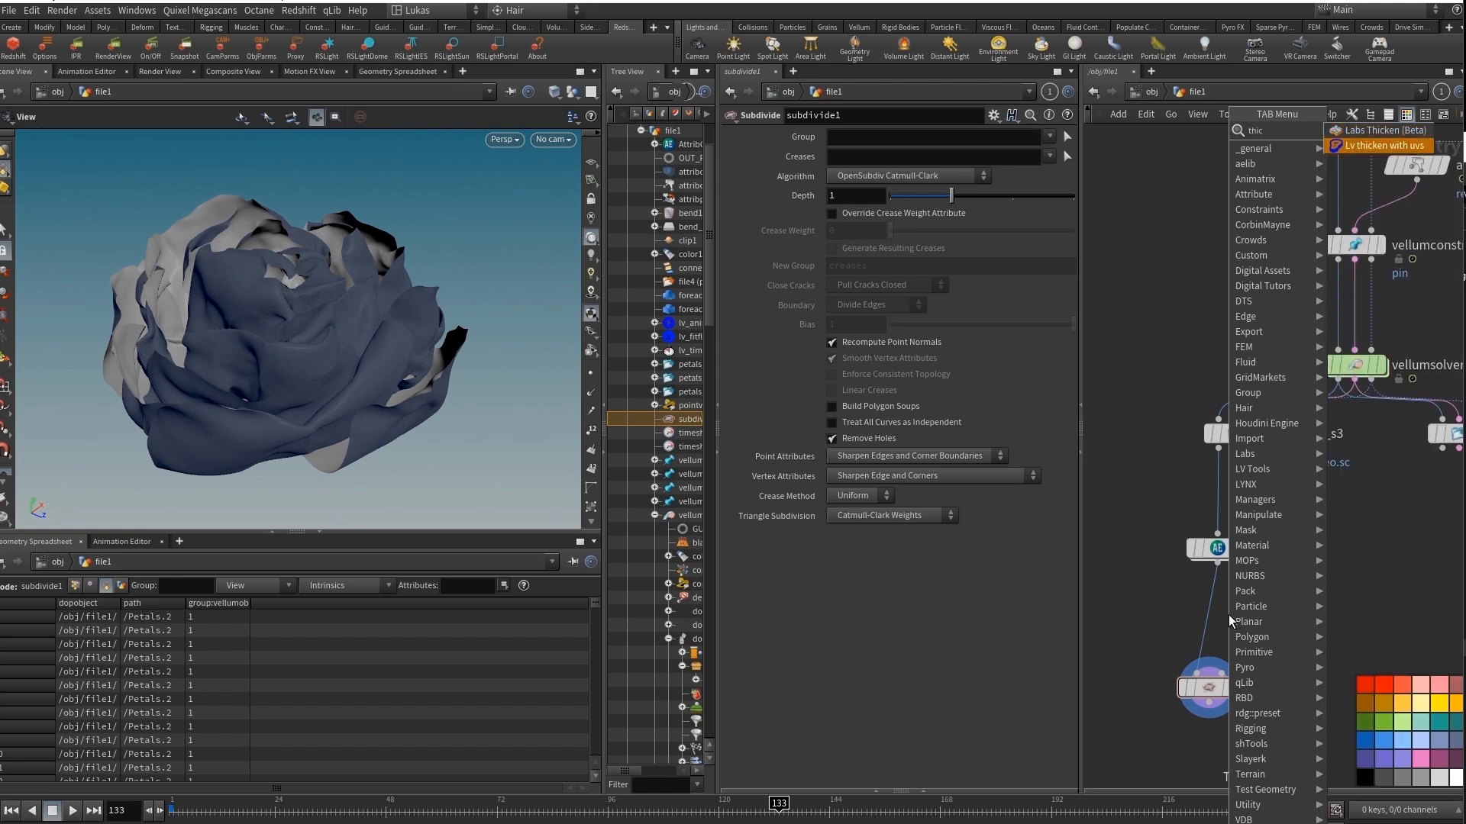
pyautogui.press('Return')
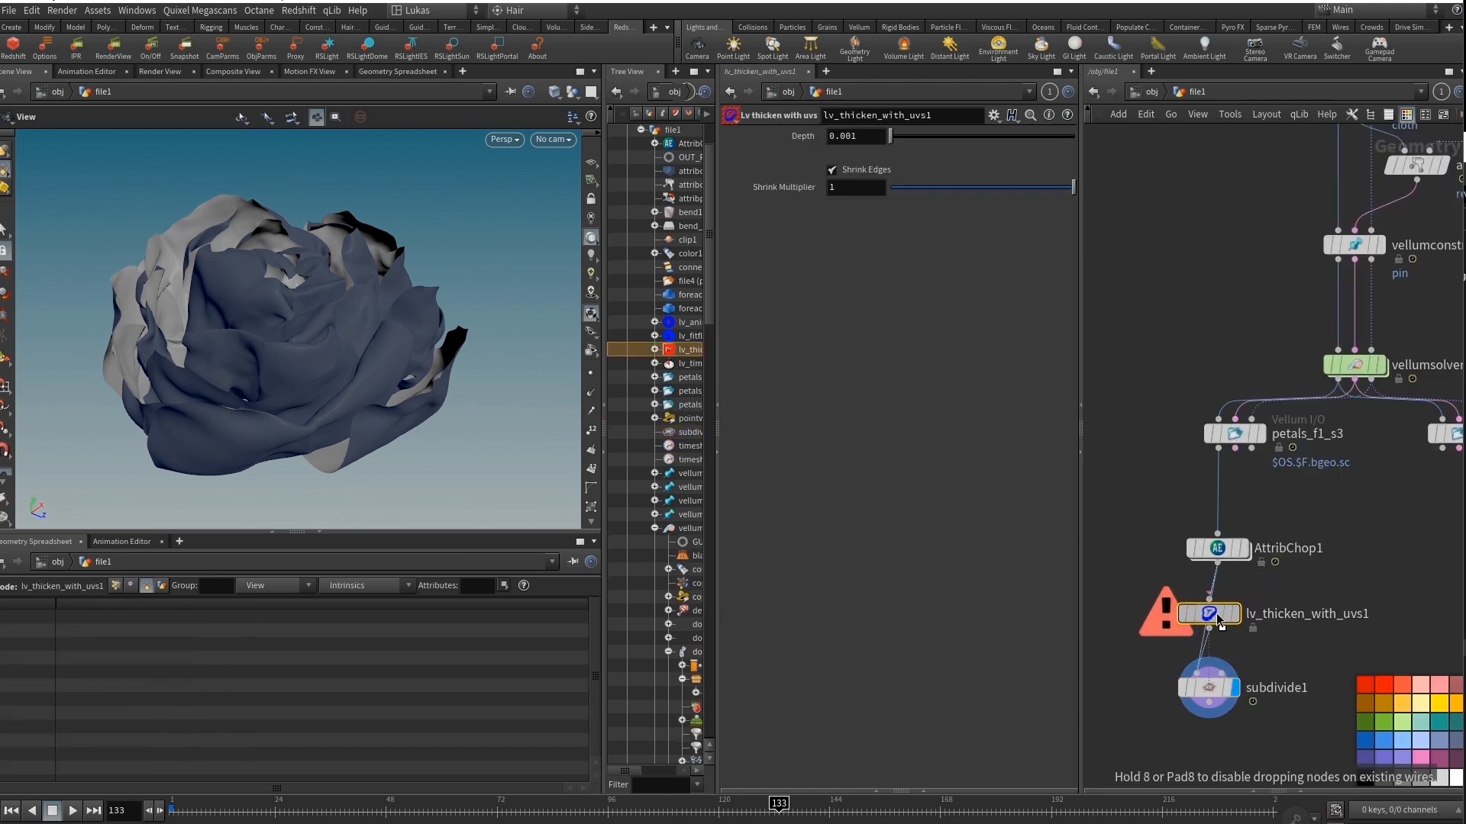
pyautogui.click(1219, 618)
pyautogui.press('r')
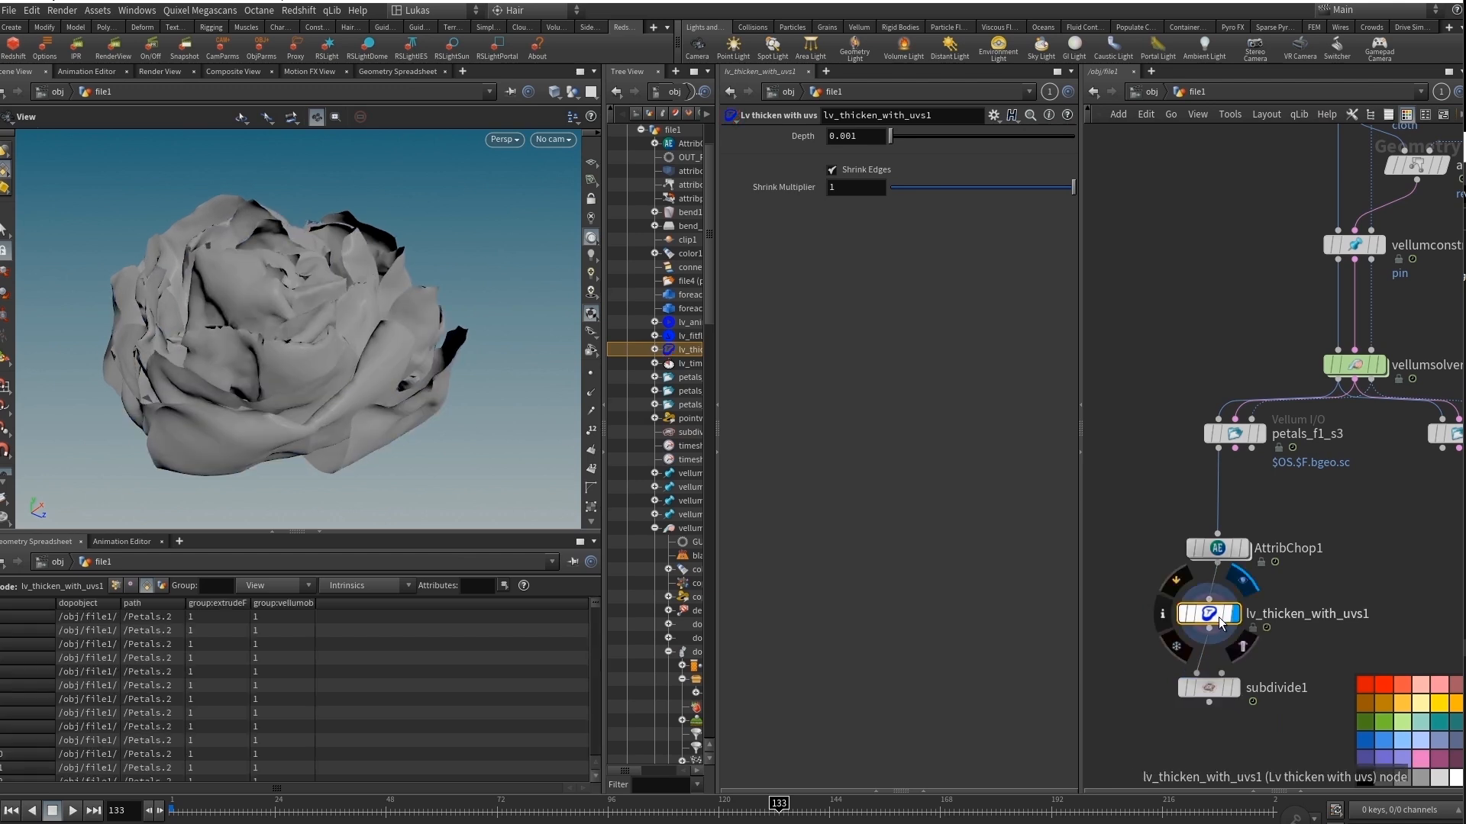
pyautogui.click(1235, 687)
pyautogui.click(1209, 688)
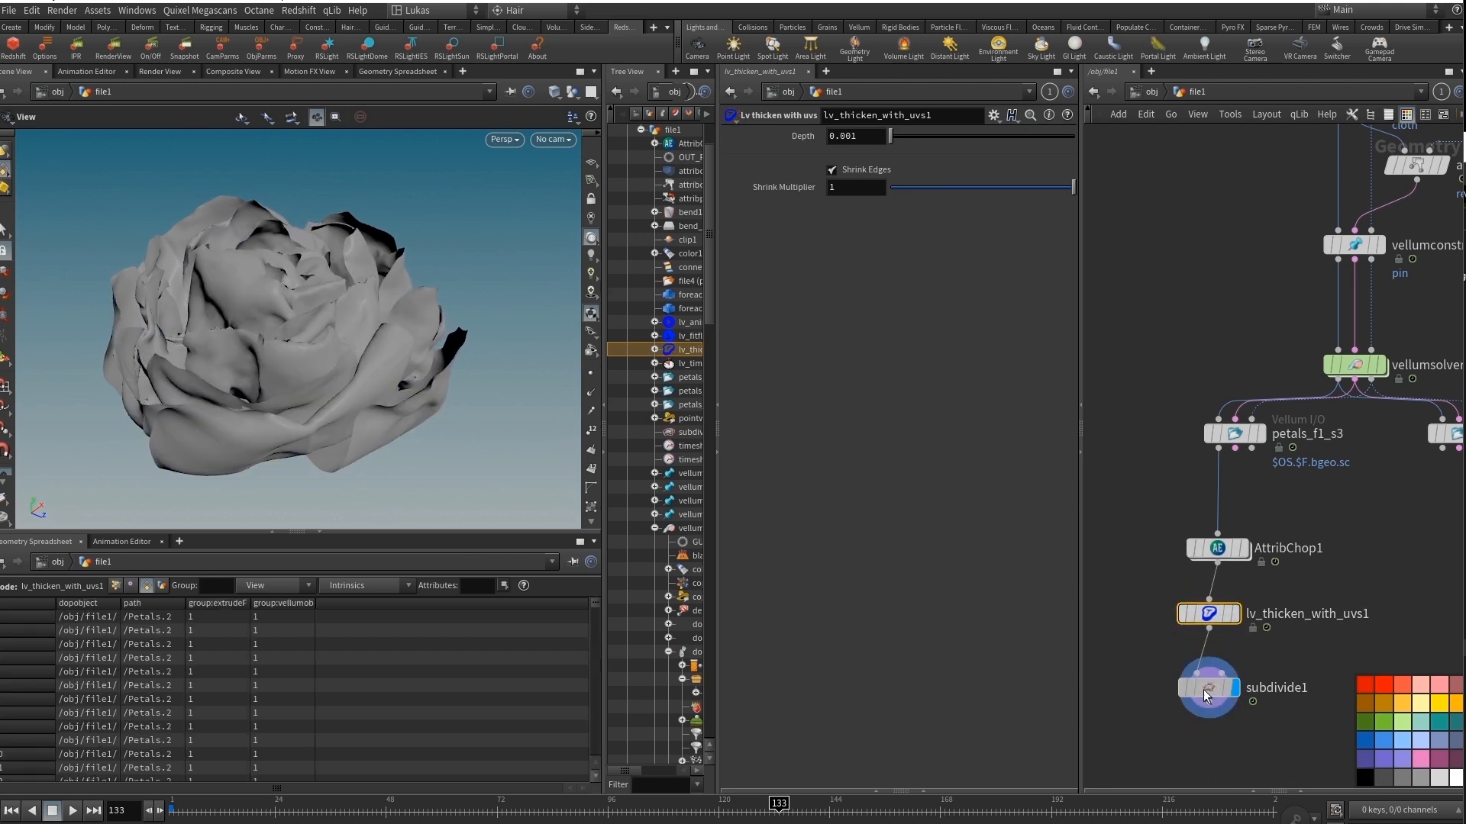
# Set the Depth of lv_thicken_with_uvs1 to 0.075 while checking the petal edges up close.
pyautogui.moveTo(188, 342); pyautogui.dragTo(247, 314, button='right')
pyautogui.moveTo(122, 305); pyautogui.dragTo(282, 295, button='middle')
pyautogui.moveTo(282, 295); pyautogui.dragTo(497, 288)
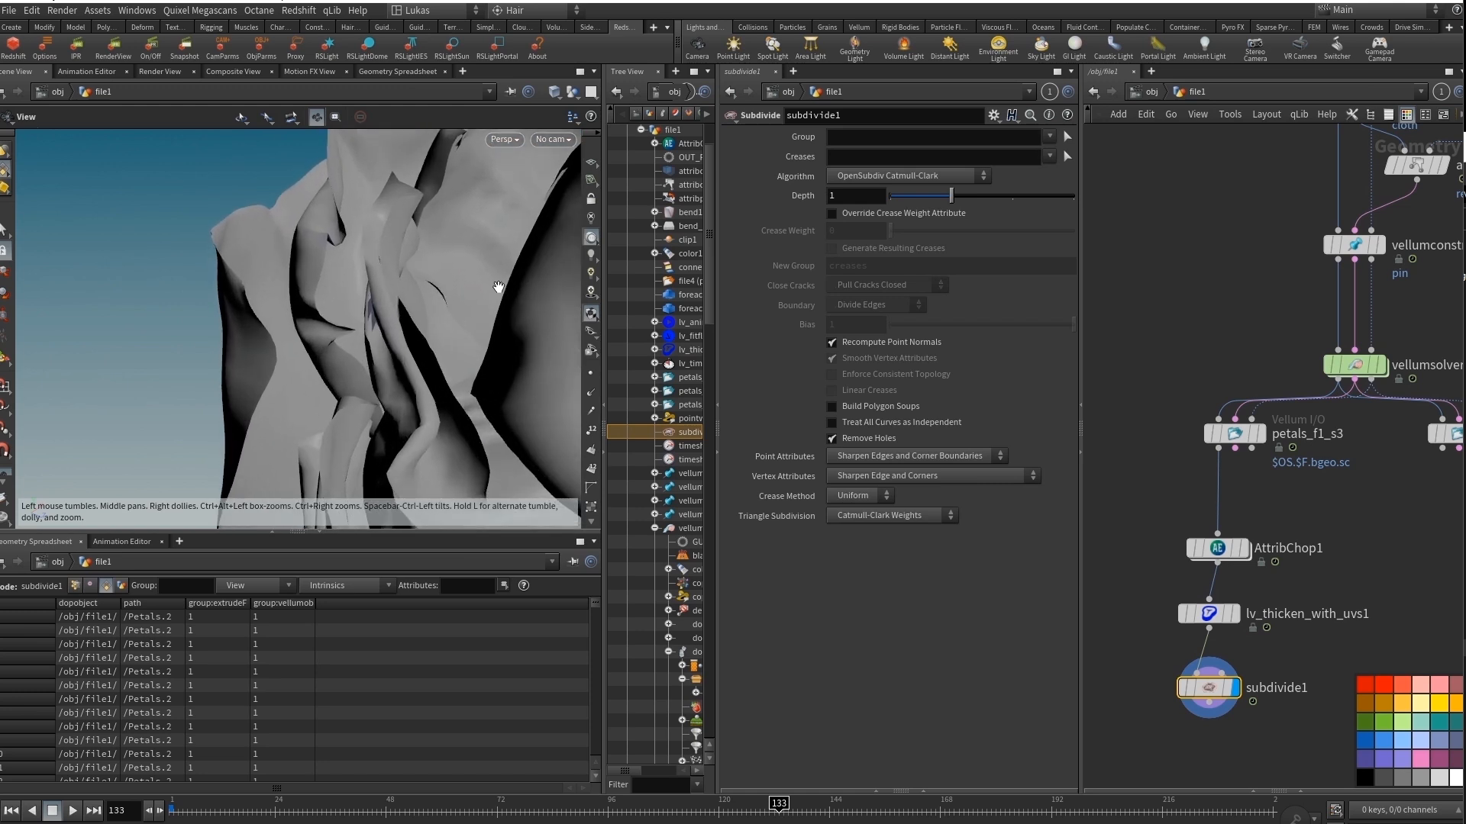
pyautogui.moveTo(497, 288); pyautogui.dragTo(242, 301, button='right')
pyautogui.moveTo(242, 302); pyautogui.dragTo(381, 298)
pyautogui.click(1212, 614)
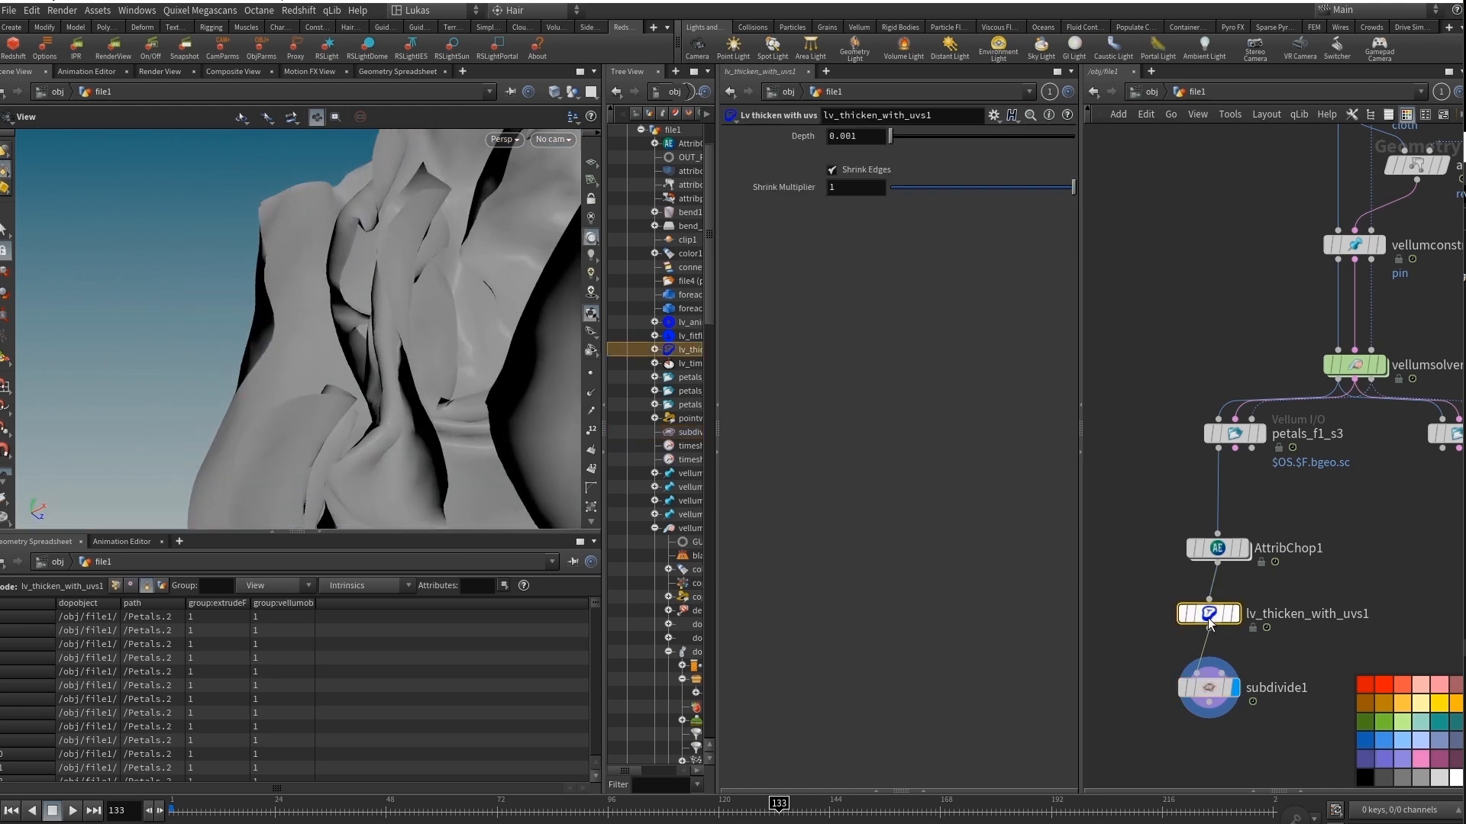
pyautogui.moveTo(875, 137); pyautogui.dragTo(1442, 187, button='middle')
# Add a Normal node after subdivide1, connect it and display its result.
pyautogui.click(1210, 753)
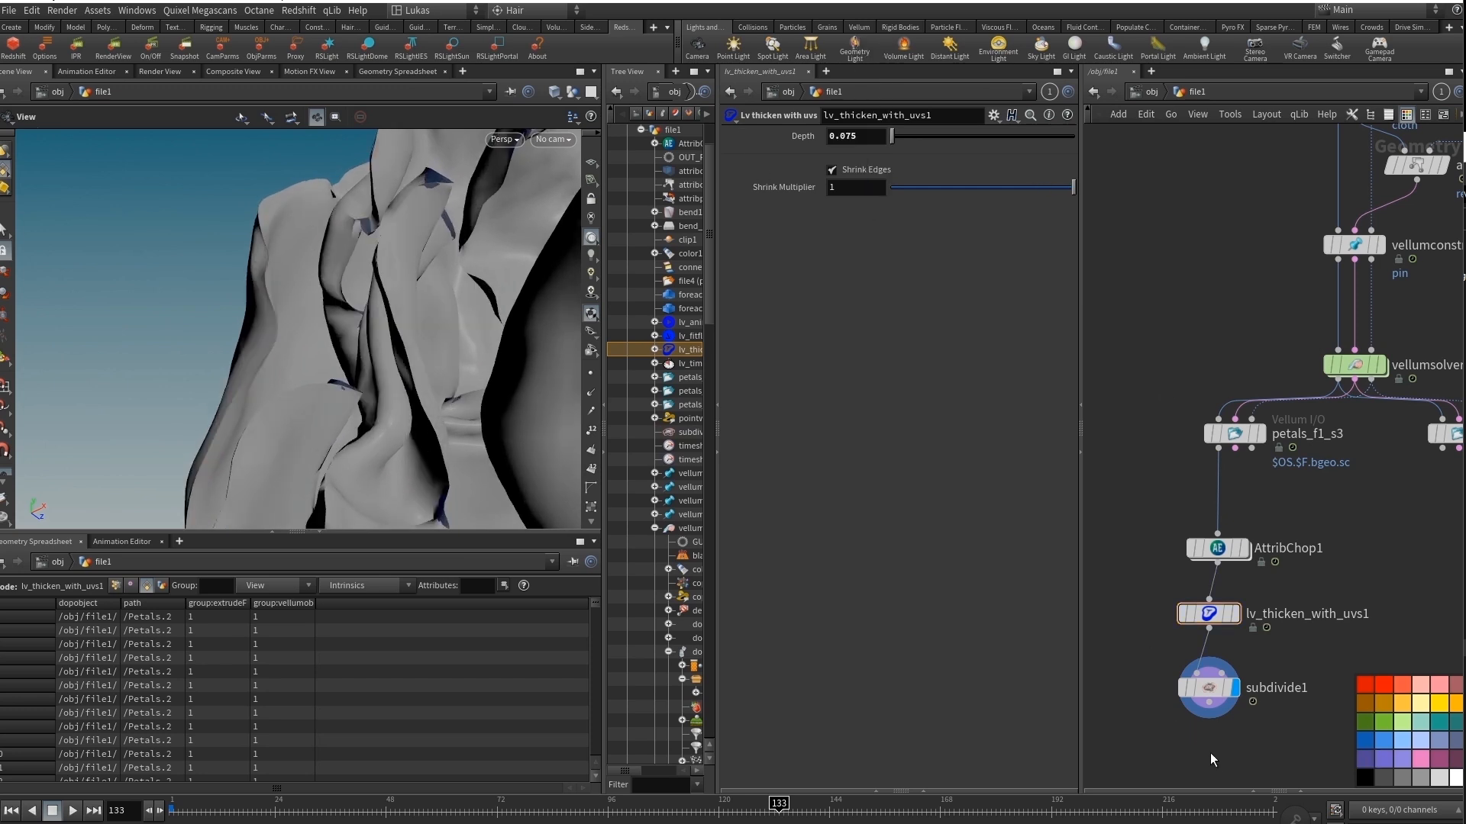
pyautogui.press('Tab')
pyautogui.write('nora')
pyautogui.press('Return')
pyautogui.press('Return')
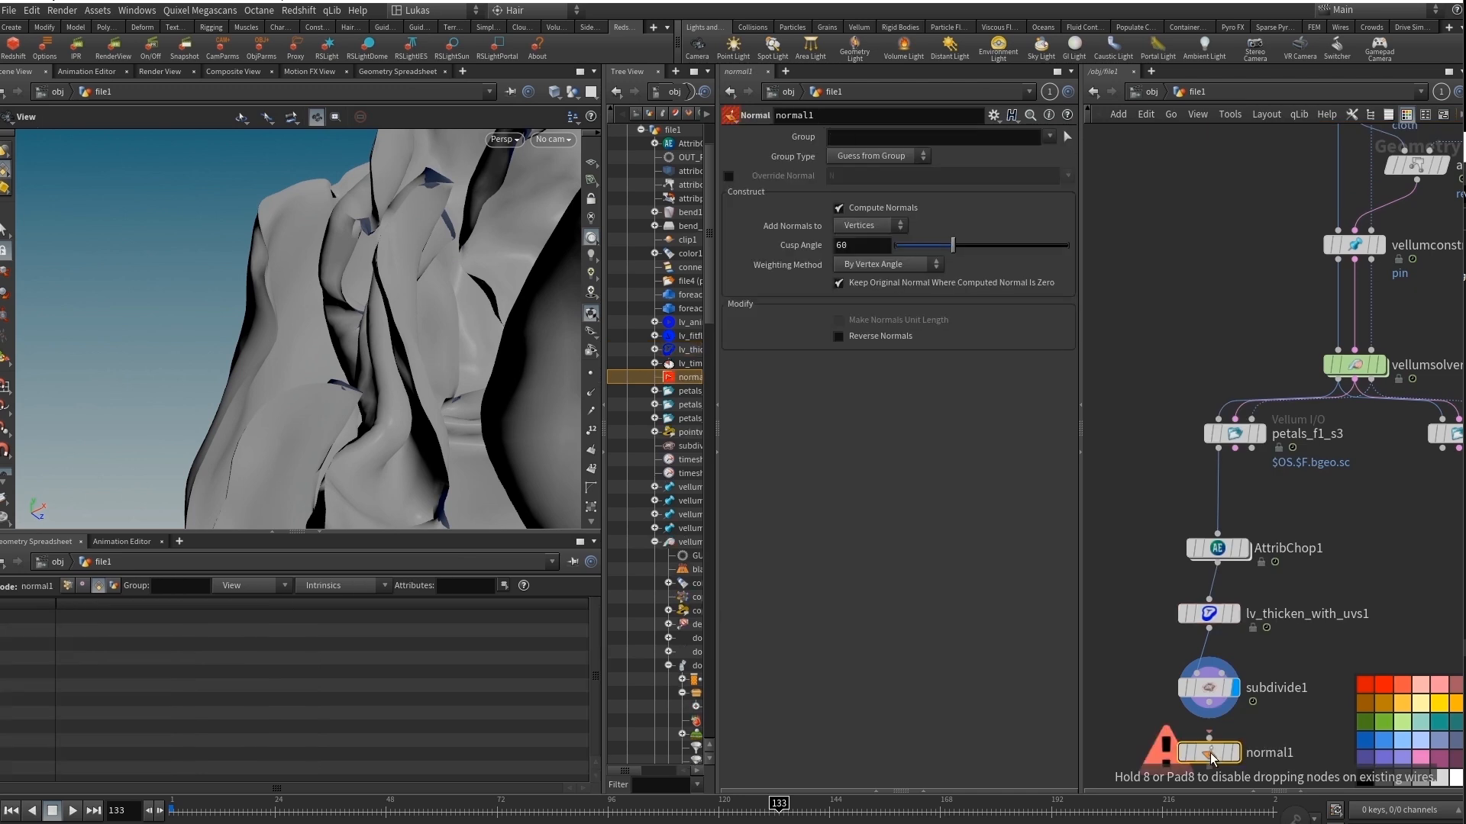
pyautogui.moveTo(1209, 702); pyautogui.dragTo(1209, 738)
pyautogui.click(1234, 753)
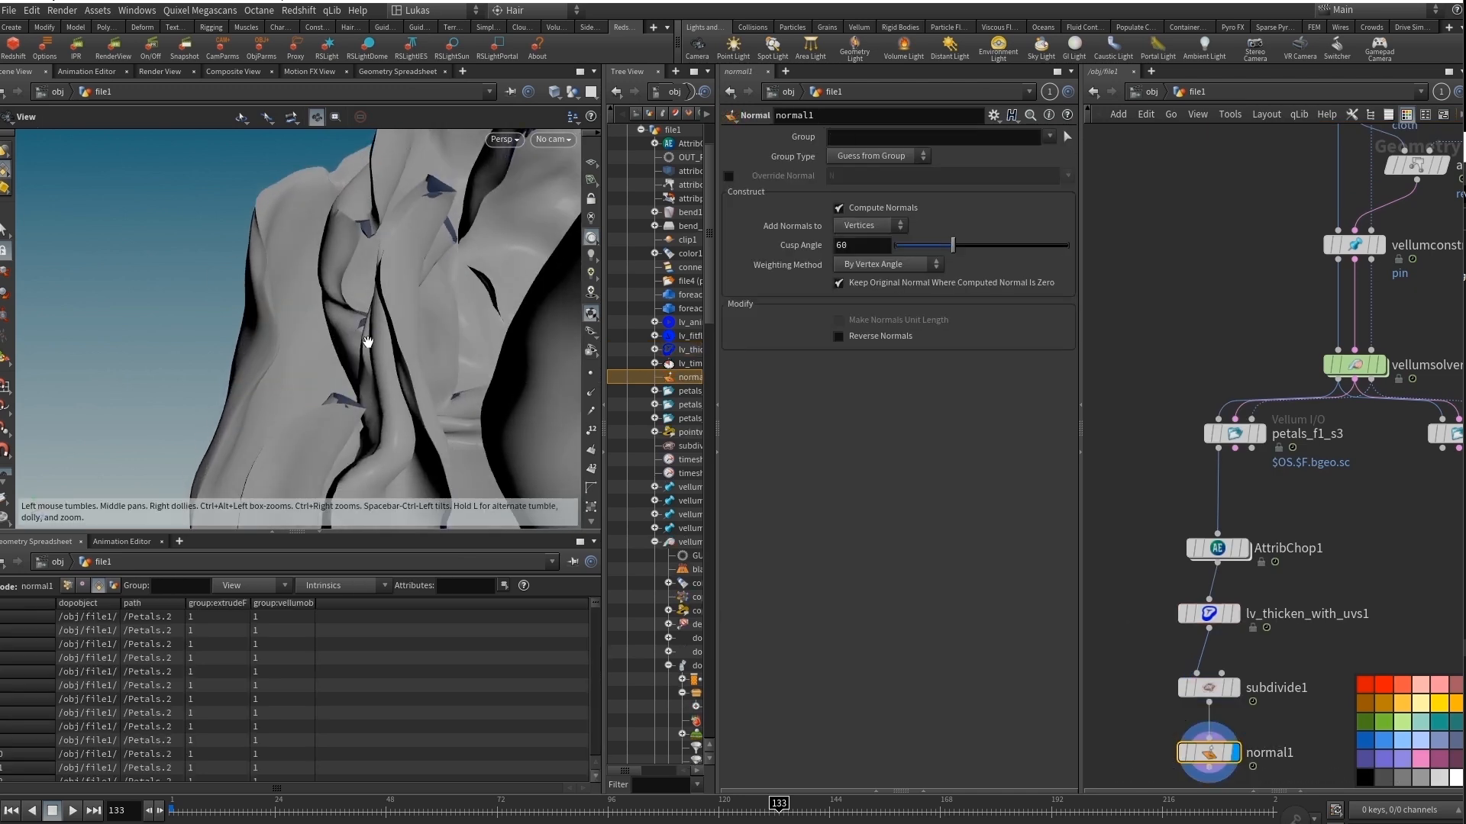
# Set the Shrink Multiplier of lv_thicken_with_uvs1 to 0.729 and check the petals with the wireframe overlay toggled.
pyautogui.click(1209, 614)
pyautogui.moveTo(960, 187)
pyautogui.mouseDown()
pyautogui.moveTo(909, 187)
pyautogui.moveTo(1053, 197)
pyautogui.moveTo(1024, 190)
pyautogui.mouseUp()
pyautogui.hotkey('shift', 'w')
pyautogui.hotkey('shift', 'w')
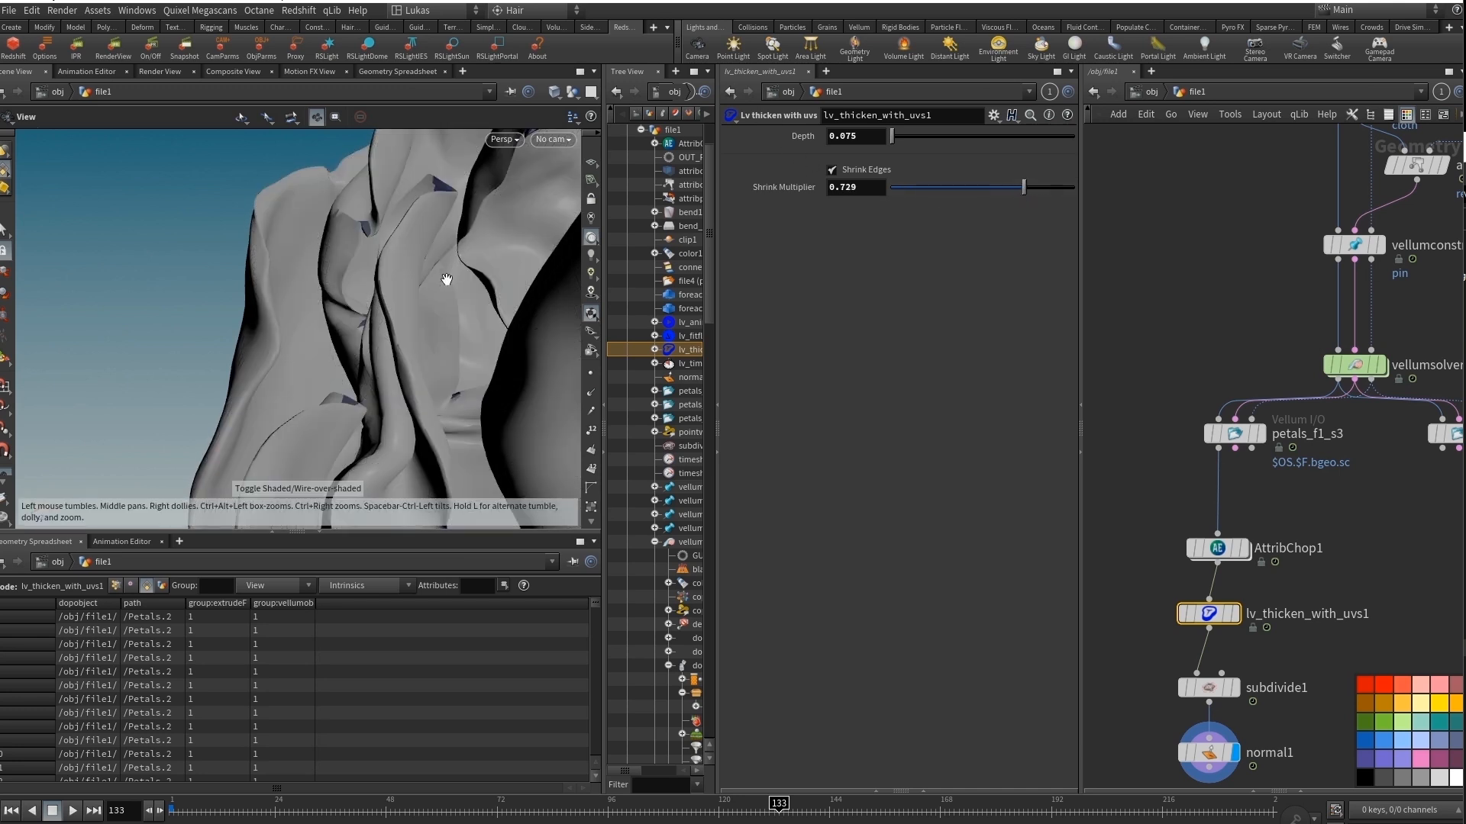
# Frame the whole flower in the viewport and create a flipbook of the blooming animation for frames 1 to 240.
pyautogui.moveTo(428, 294); pyautogui.dragTo(266, 293, button='right')
pyautogui.moveTo(267, 293)
pyautogui.mouseDown()
pyautogui.moveTo(268, 327)
pyautogui.moveTo(274, 304)
pyautogui.mouseUp()
pyautogui.moveTo(274, 304); pyautogui.dragTo(343, 302, button='right')
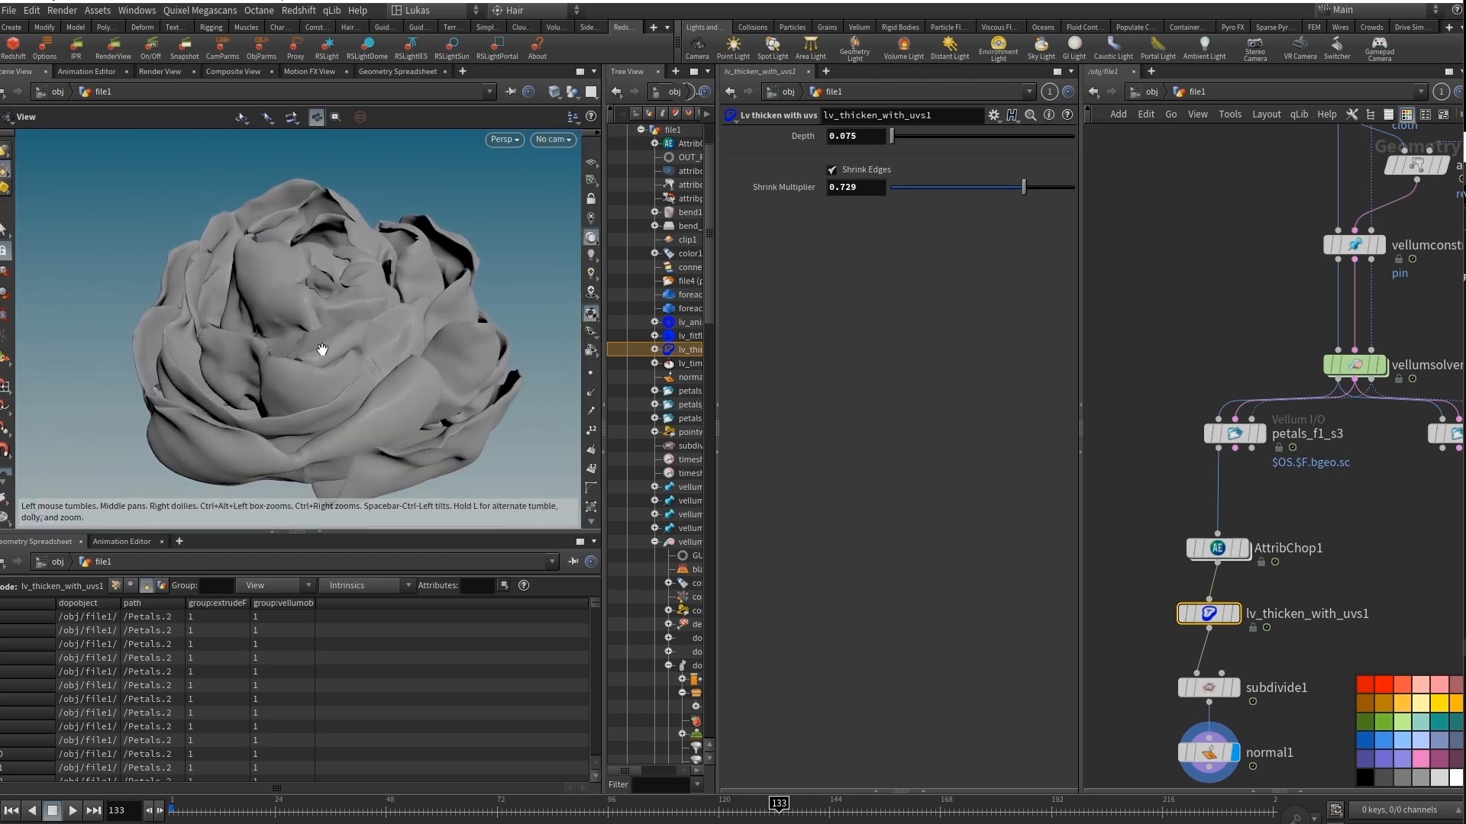
pyautogui.moveTo(322, 352)
pyautogui.mouseDown()
pyautogui.moveTo(311, 338)
pyautogui.moveTo(316, 352)
pyautogui.mouseUp()
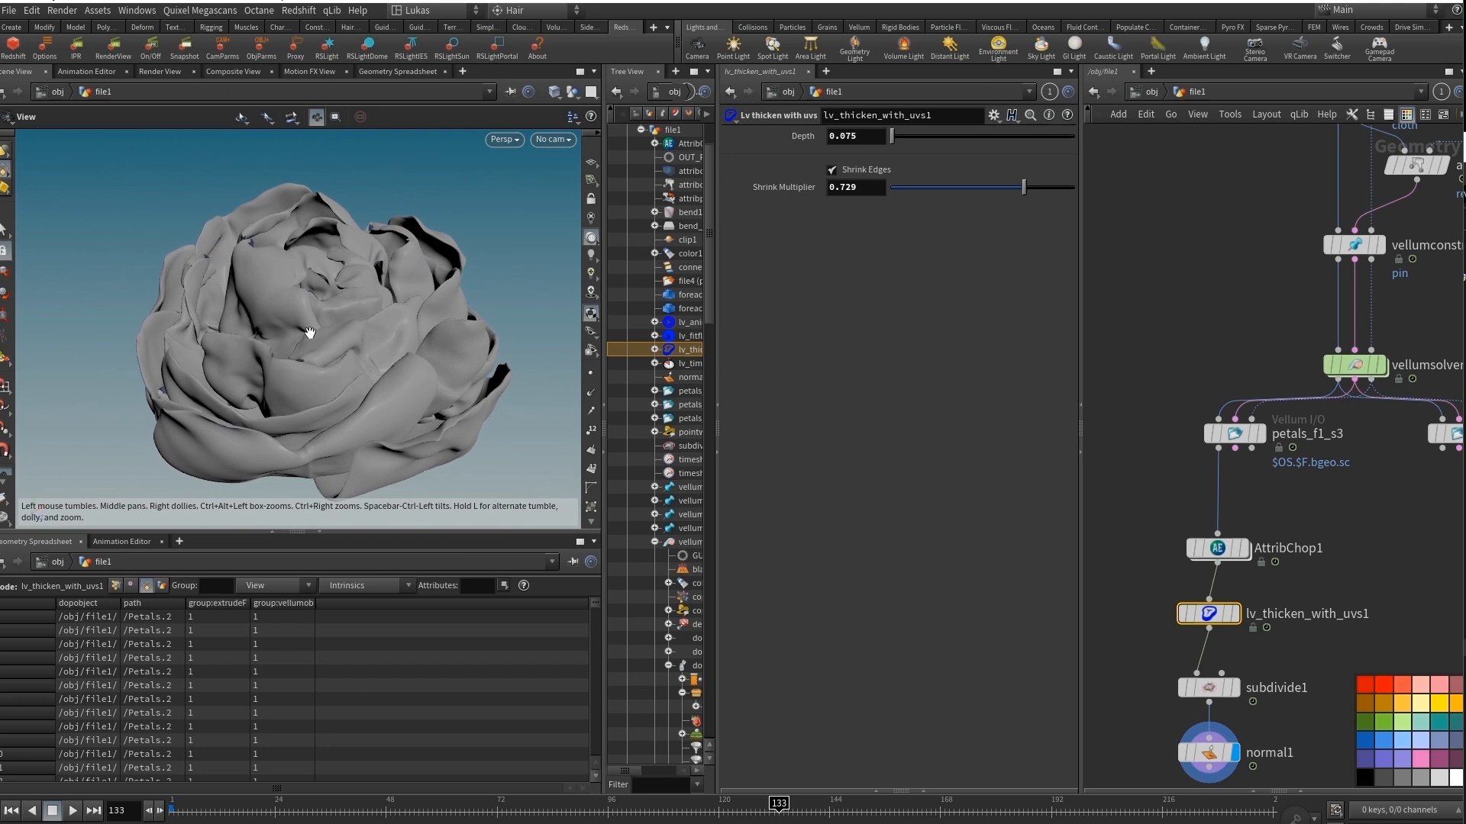
pyautogui.moveTo(387, 325); pyautogui.dragTo(364, 317, button='middle')
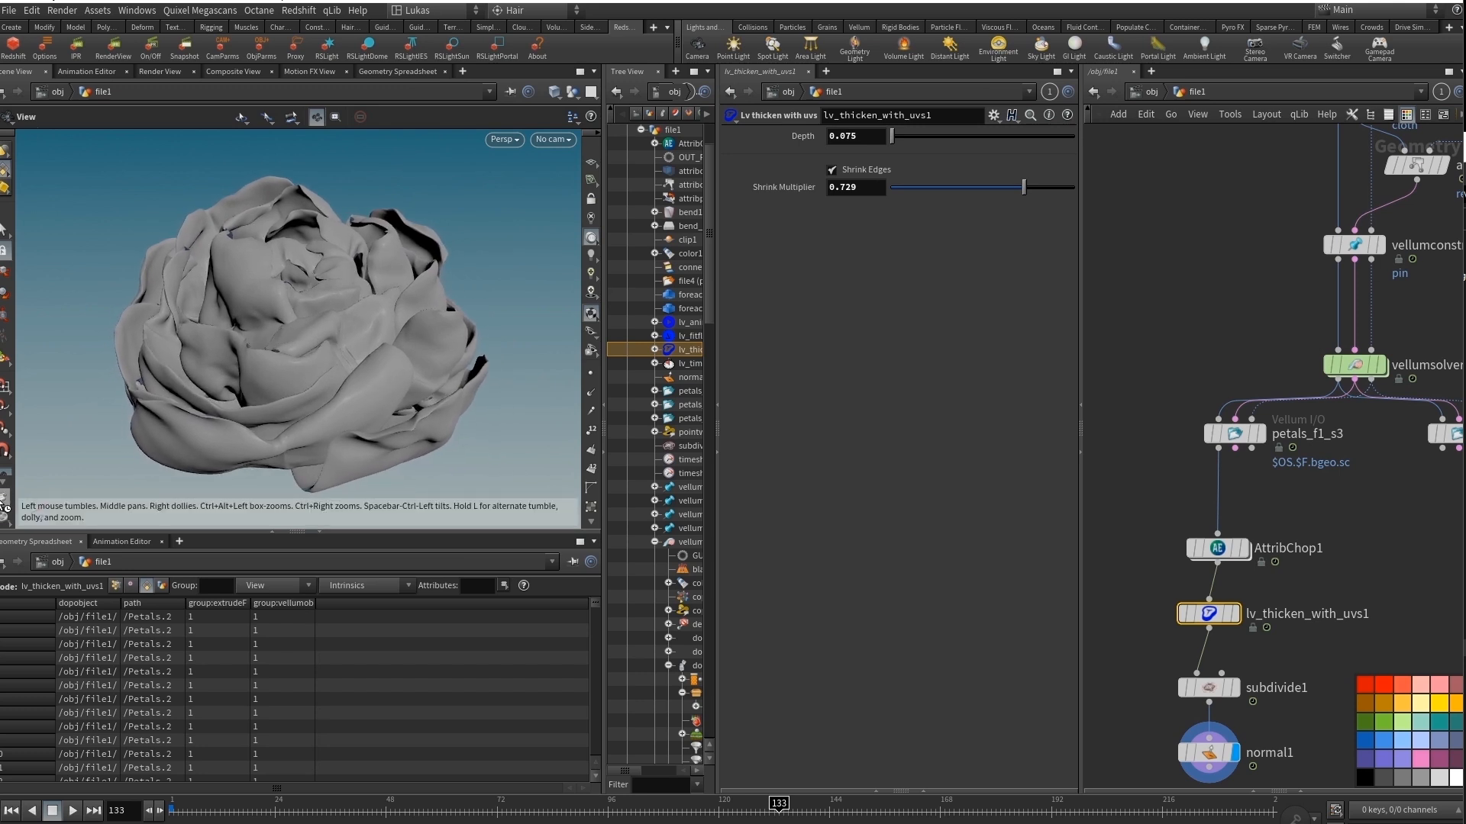
pyautogui.click(5, 506)
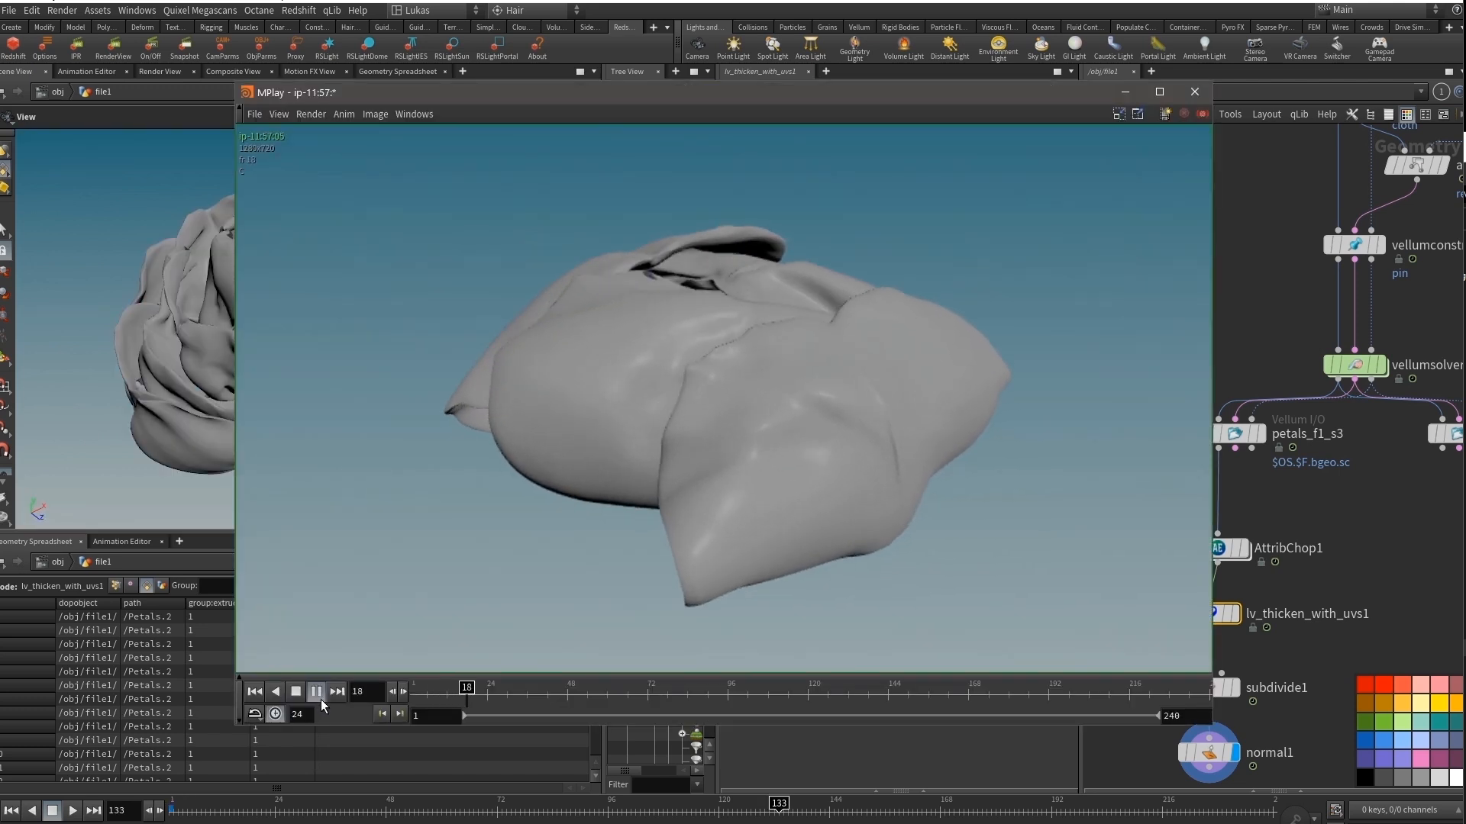
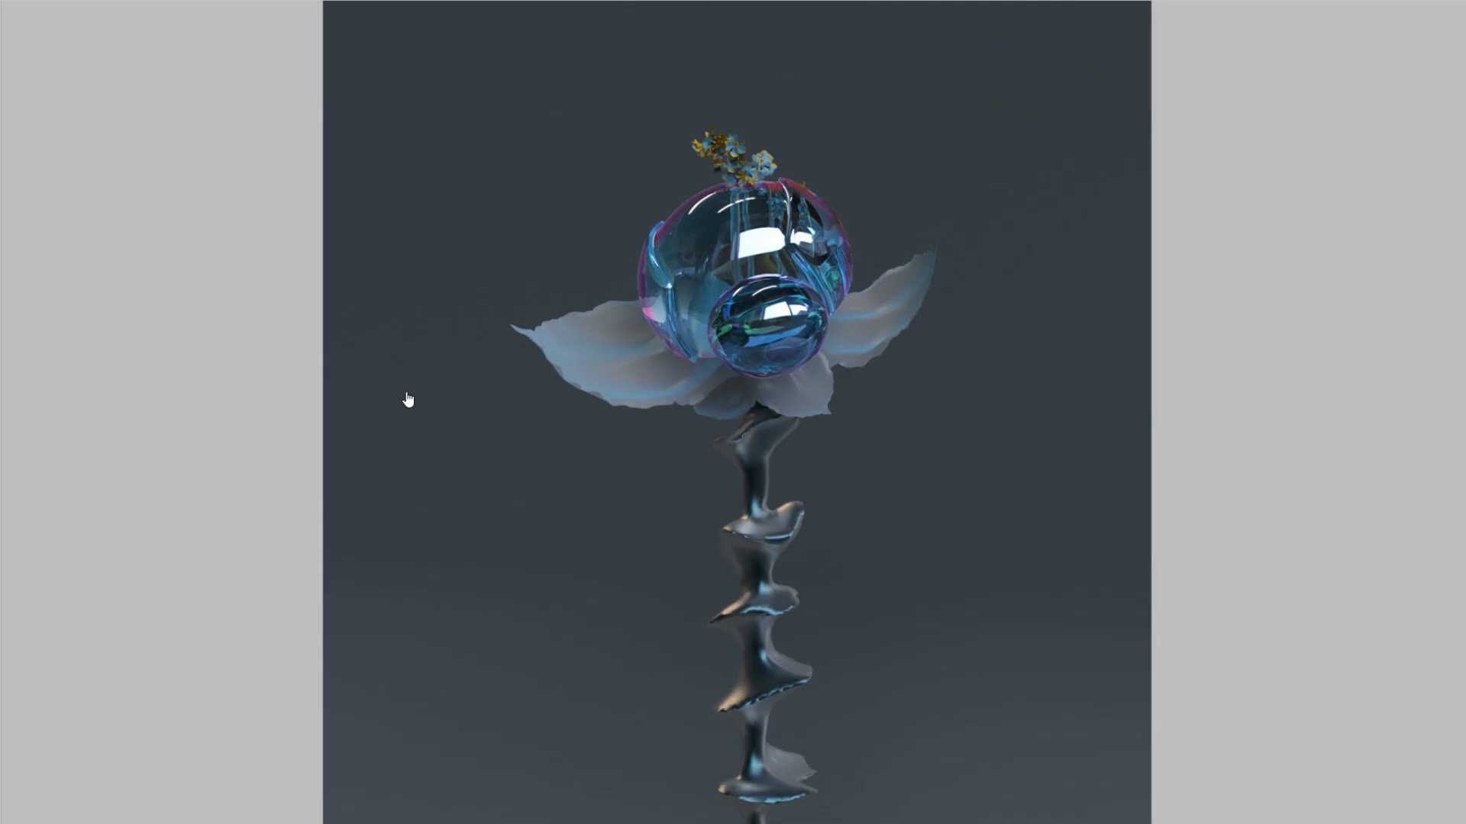
pyautogui.click(408, 399)
pyautogui.click(408, 396)
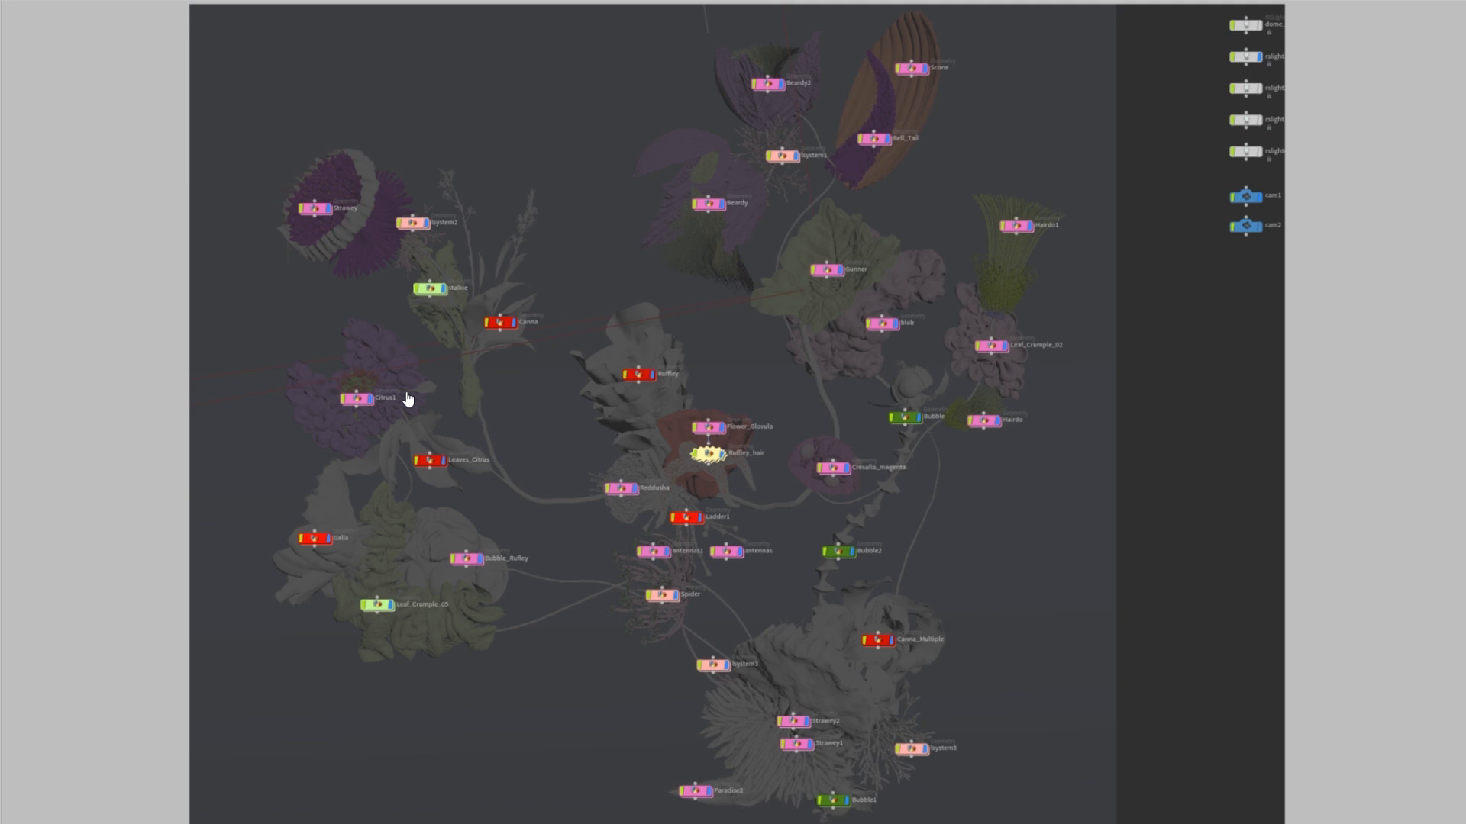
pyautogui.press('Right')
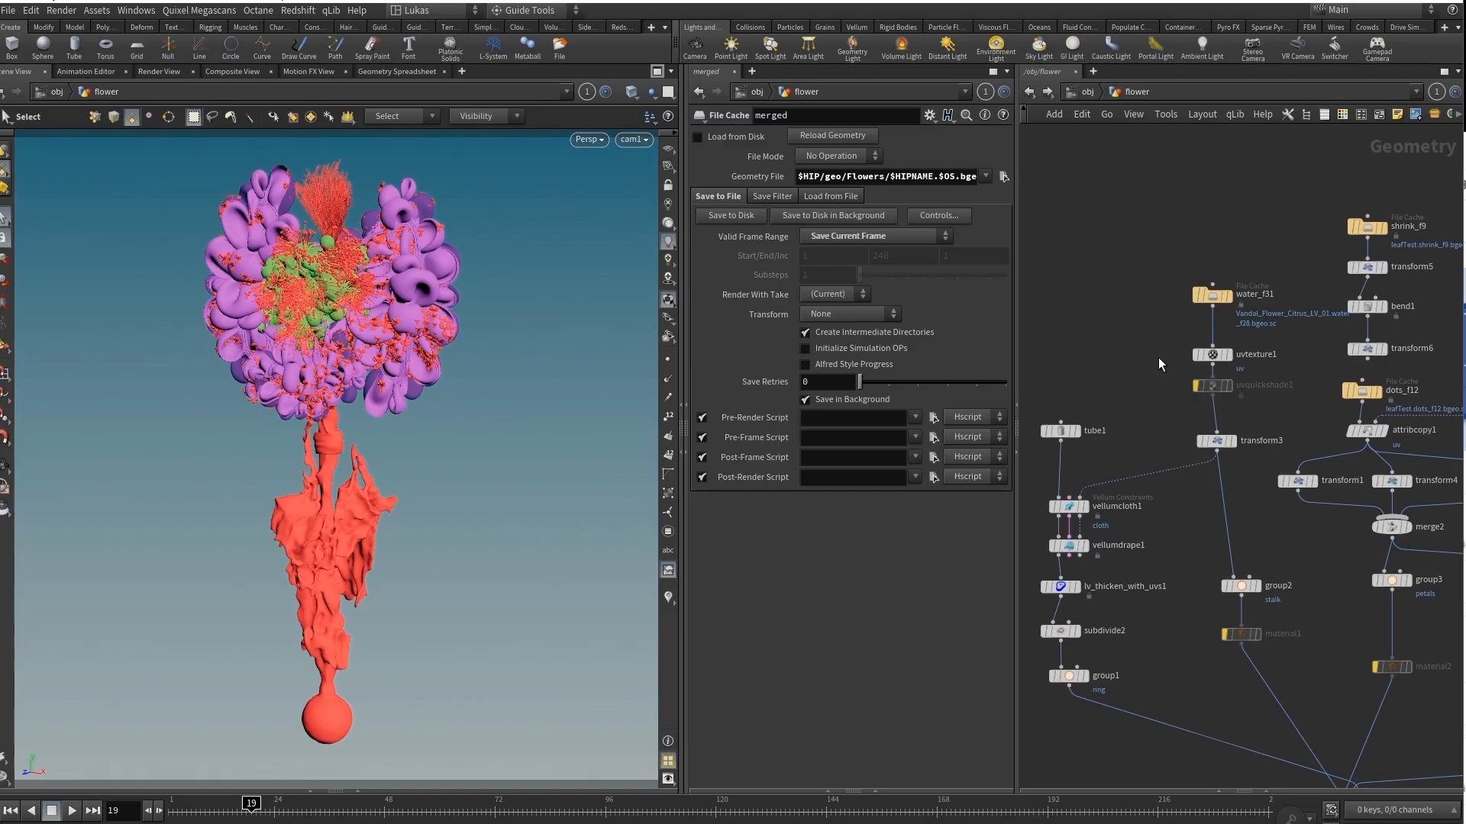
# Display the petals from group3 and the stalk from transform3 in the flower network.
pyautogui.scroll(-2, 1206, 364)
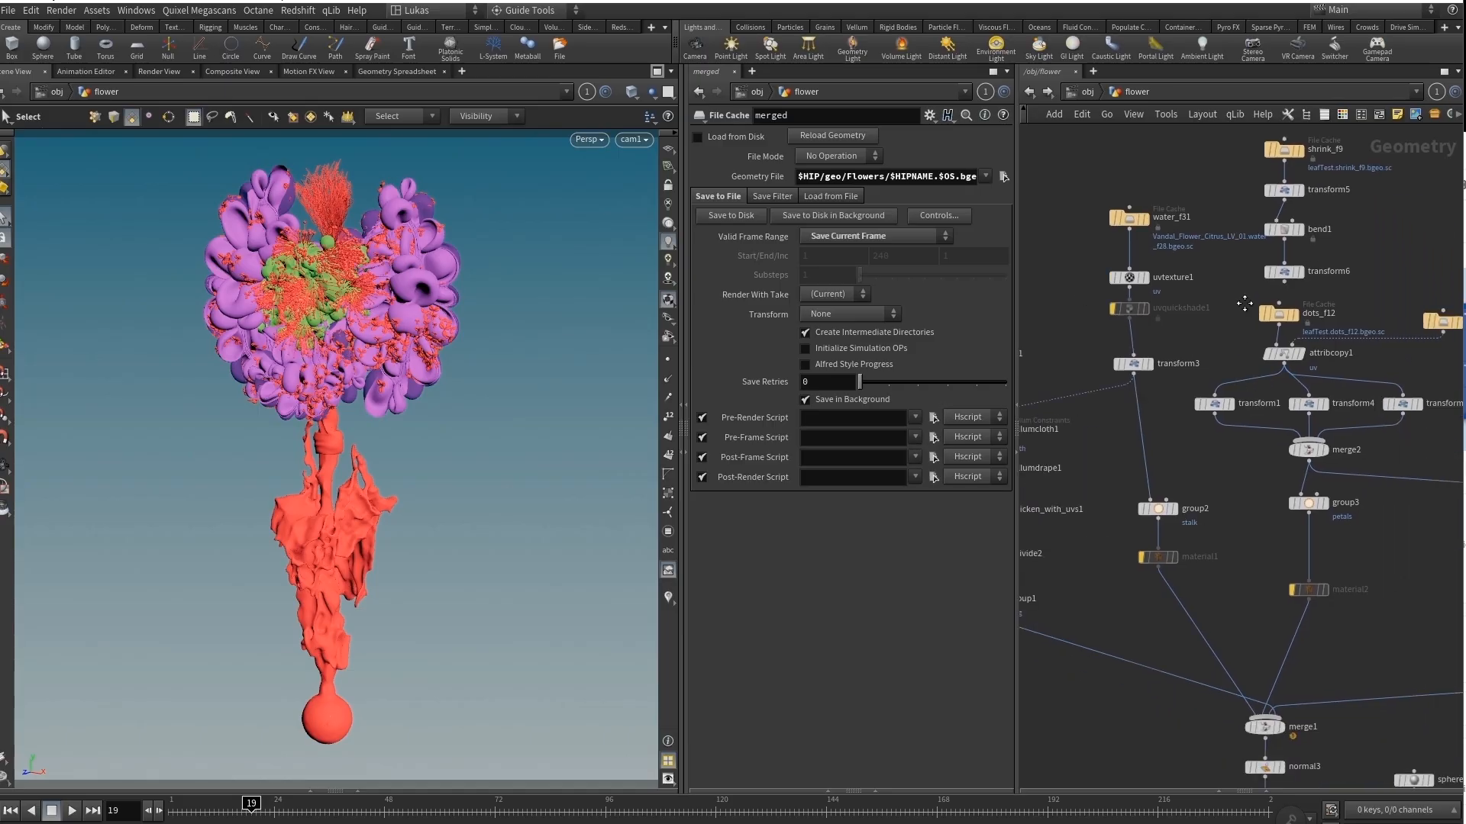
pyautogui.scroll(3, 1206, 363)
pyautogui.click(1277, 552)
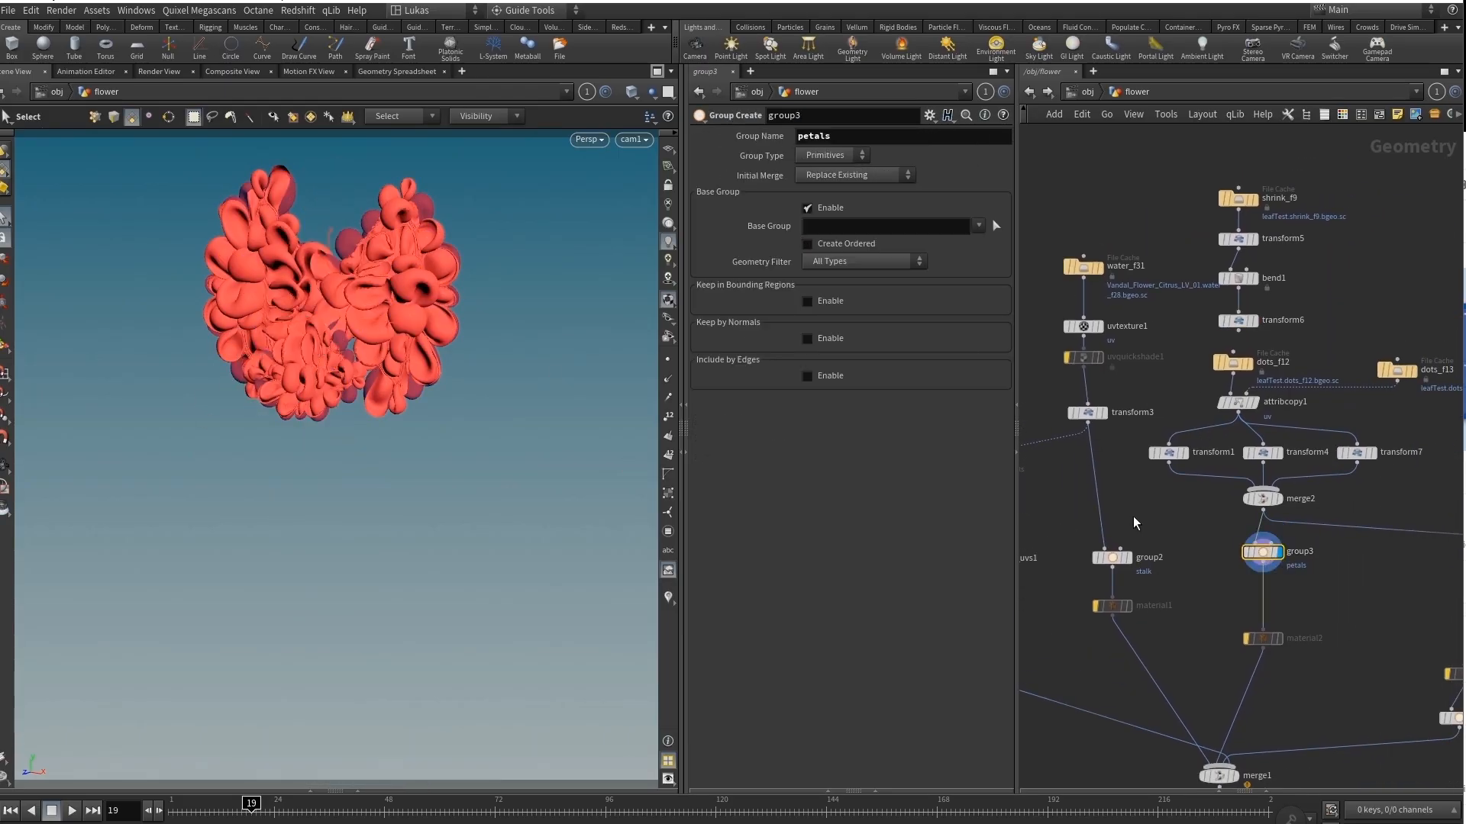
pyautogui.moveTo(1179, 402); pyautogui.dragTo(1326, 453, button='middle')
pyautogui.click(1244, 464)
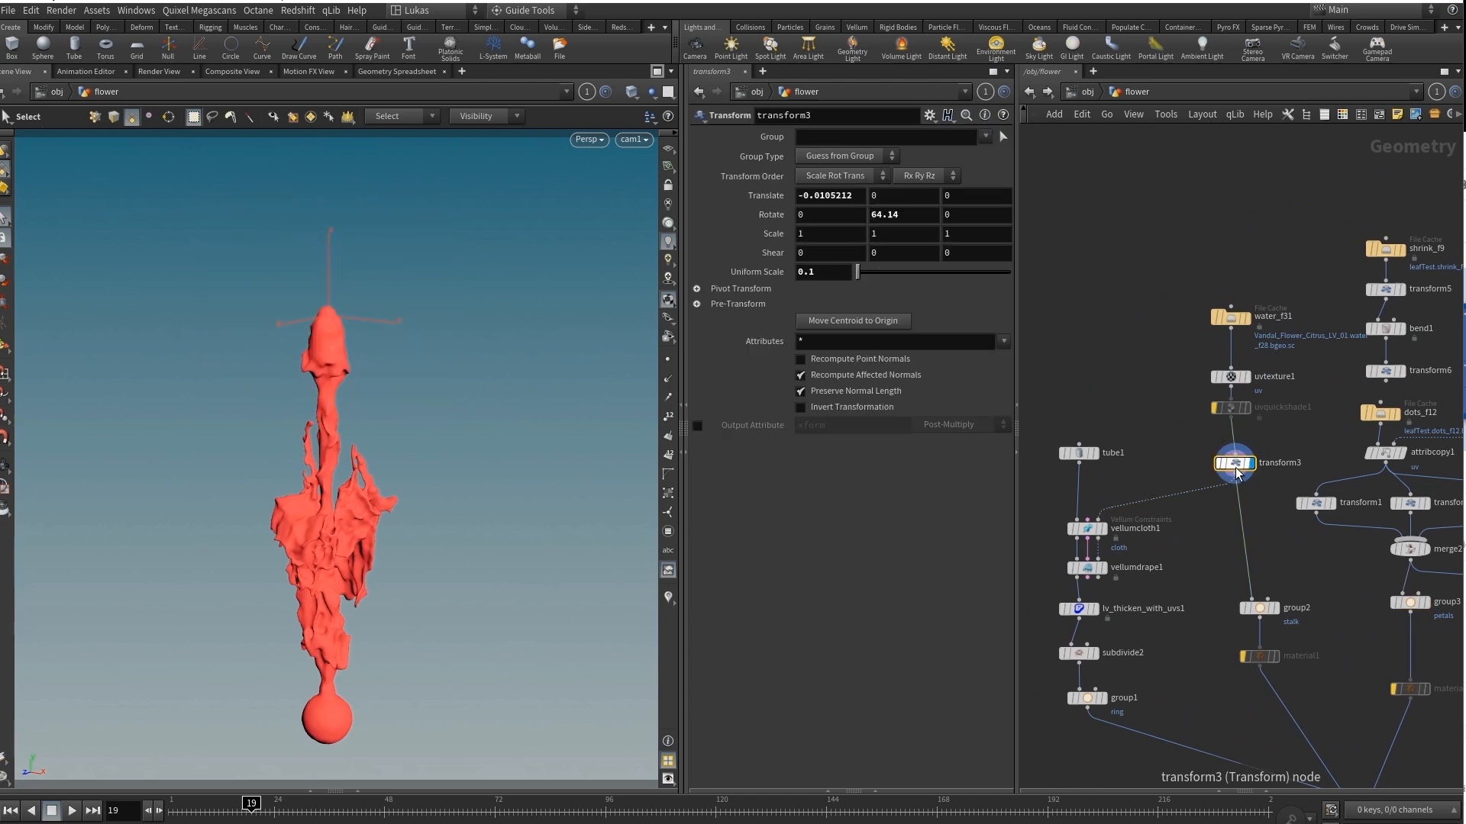
# Display the ring from group1 and the middle part from group4 on their own.
pyautogui.moveTo(1147, 470); pyautogui.dragTo(1235, 415, button='middle')
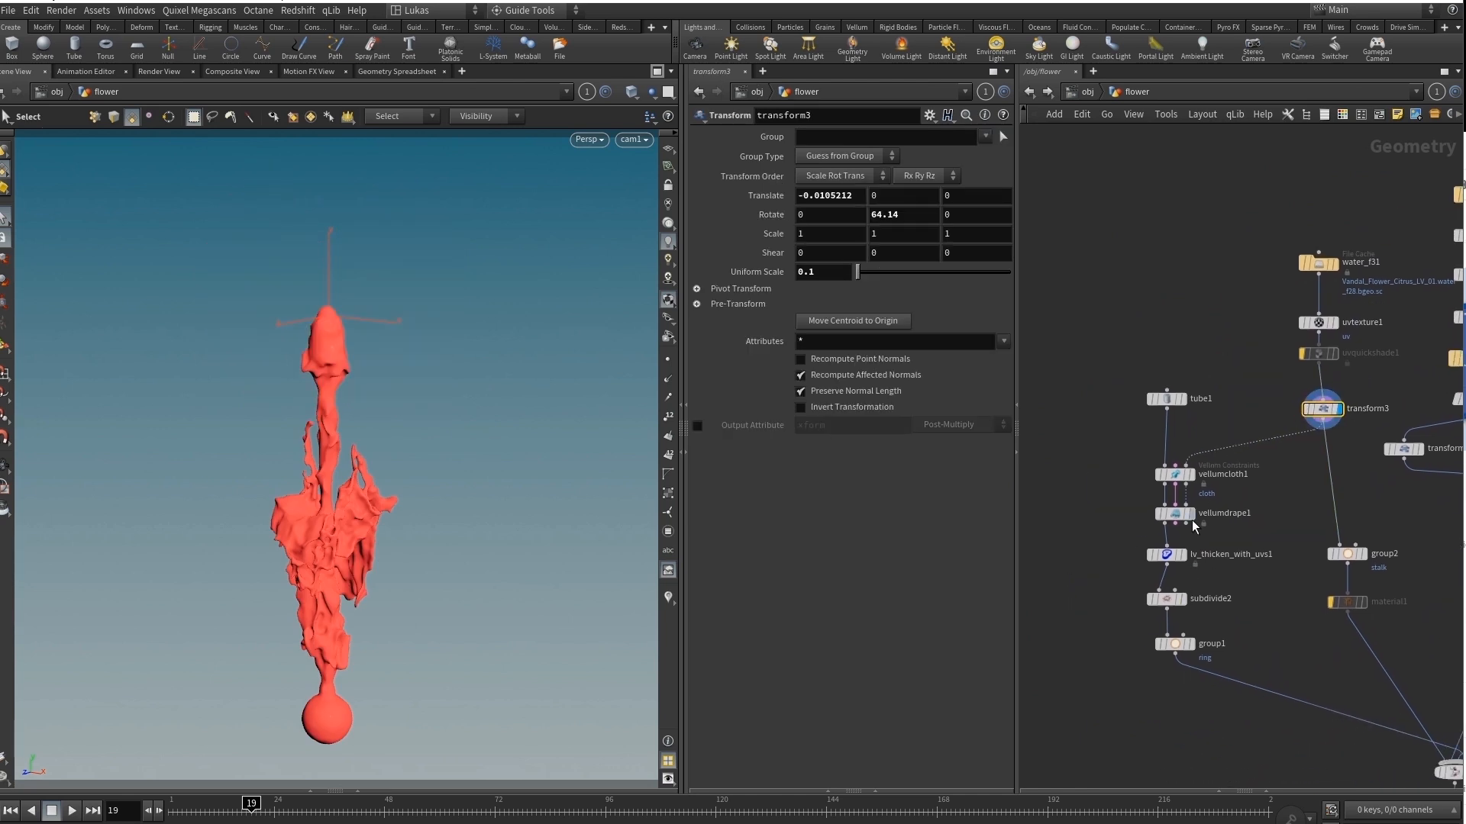
pyautogui.moveTo(1195, 524); pyautogui.dragTo(1175, 432, button='middle')
pyautogui.click(1155, 553)
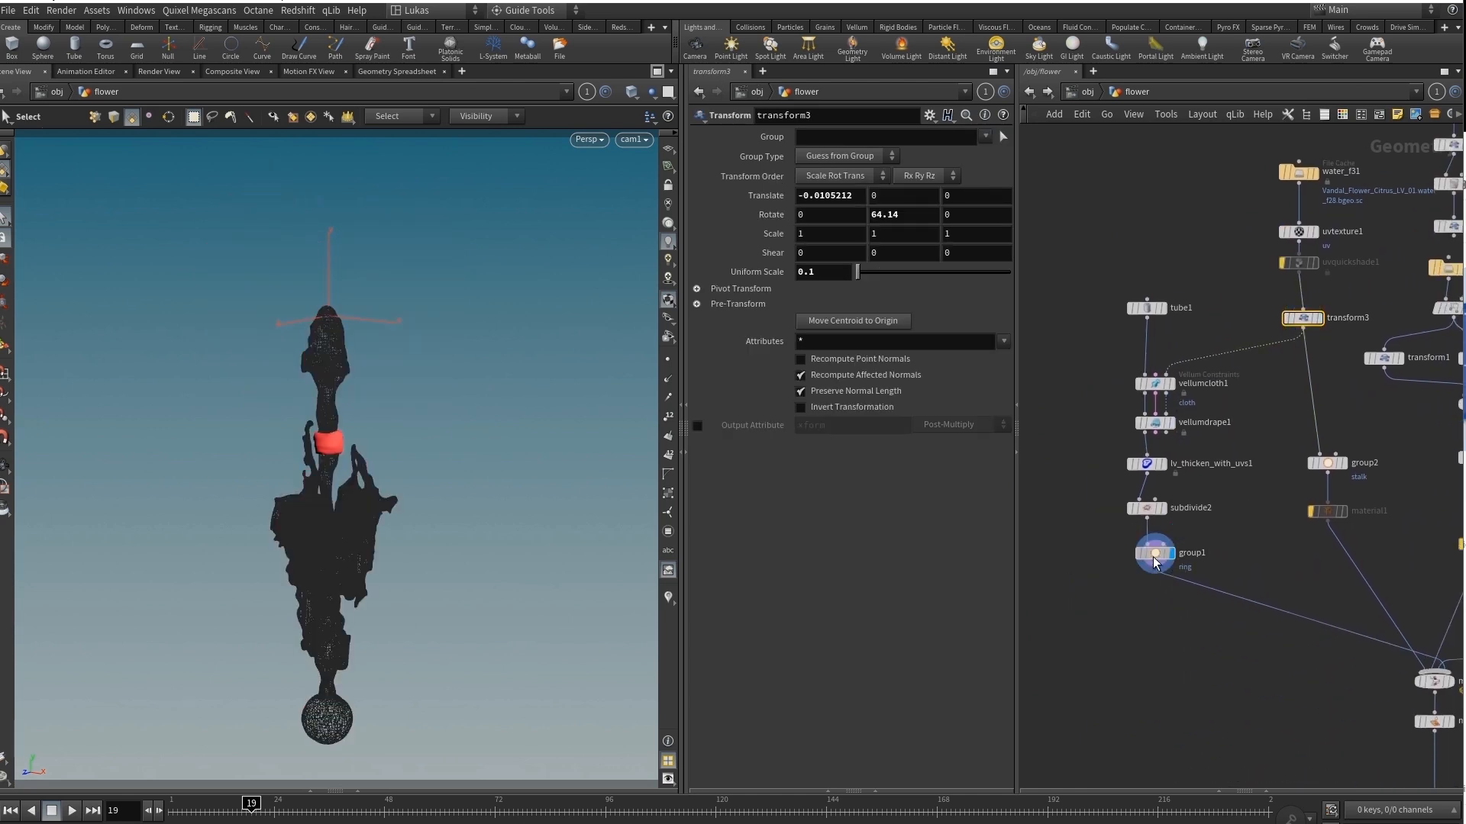
pyautogui.moveTo(1303, 569); pyautogui.dragTo(1035, 471, button='middle')
pyautogui.moveTo(1427, 503); pyautogui.dragTo(1237, 536, button='middle')
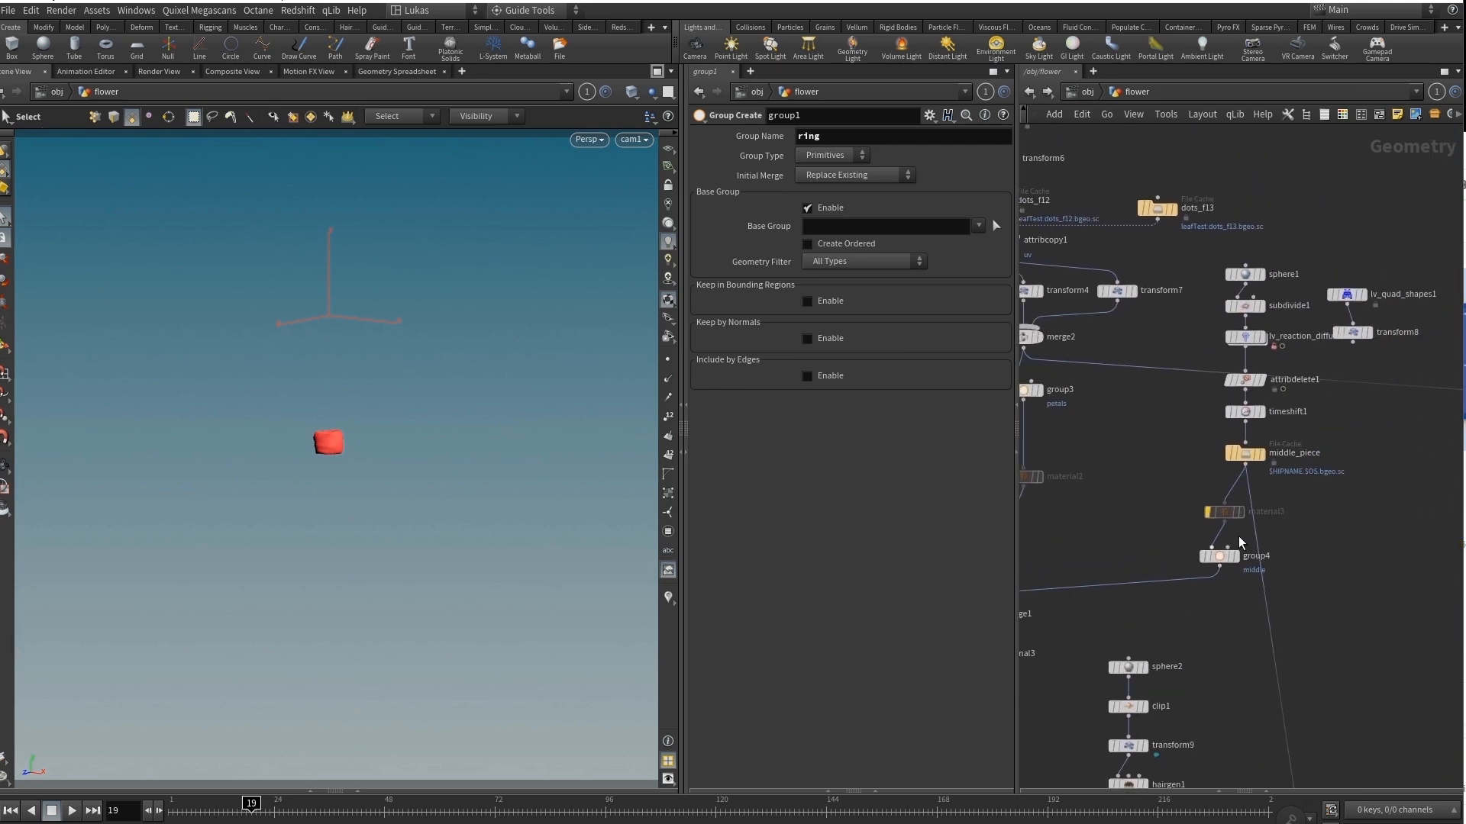
pyautogui.click(1237, 558)
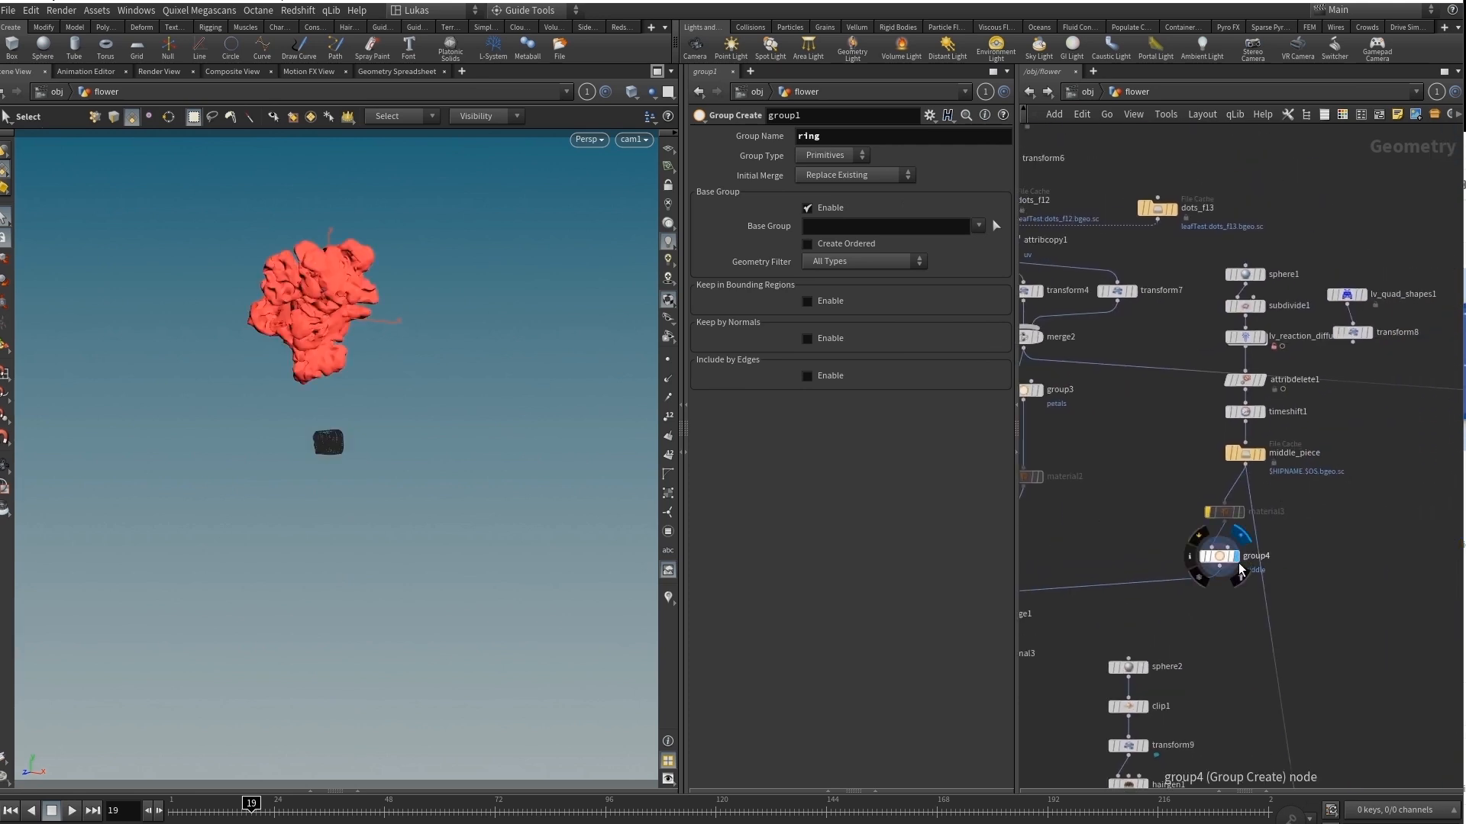
# Show only the hairBack geometry of group5 and open its parameters.
pyautogui.moveTo(1106, 555); pyautogui.dragTo(1240, 313, button='middle')
pyautogui.moveTo(1277, 679); pyautogui.dragTo(1257, 349, button='middle')
pyautogui.scroll(1, 1256, 584)
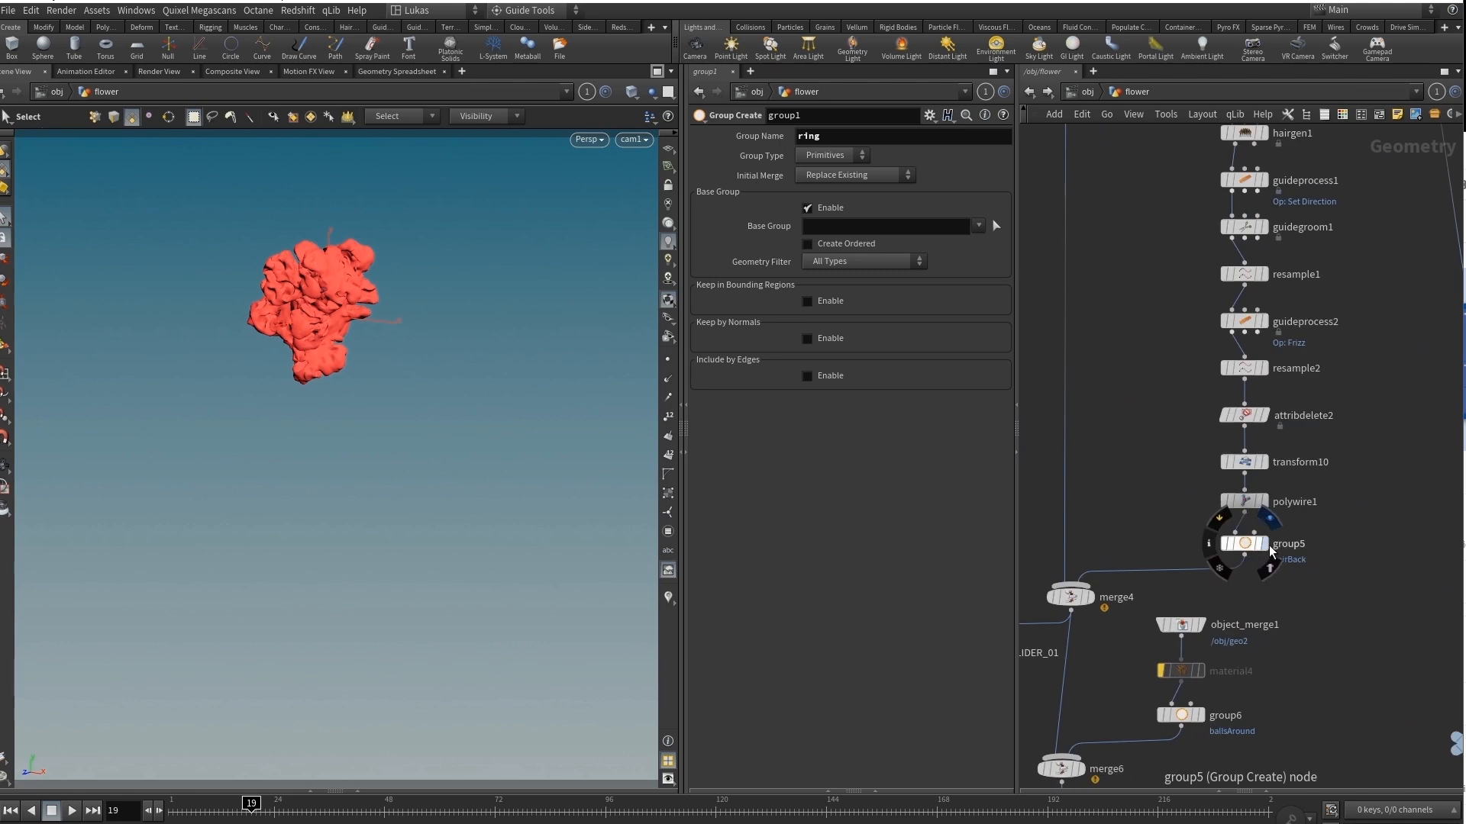
pyautogui.click(1265, 546)
pyautogui.click(1247, 548)
pyautogui.scroll(-3, 1247, 548)
pyautogui.moveTo(1247, 548); pyautogui.dragTo(1198, 145, button='middle')
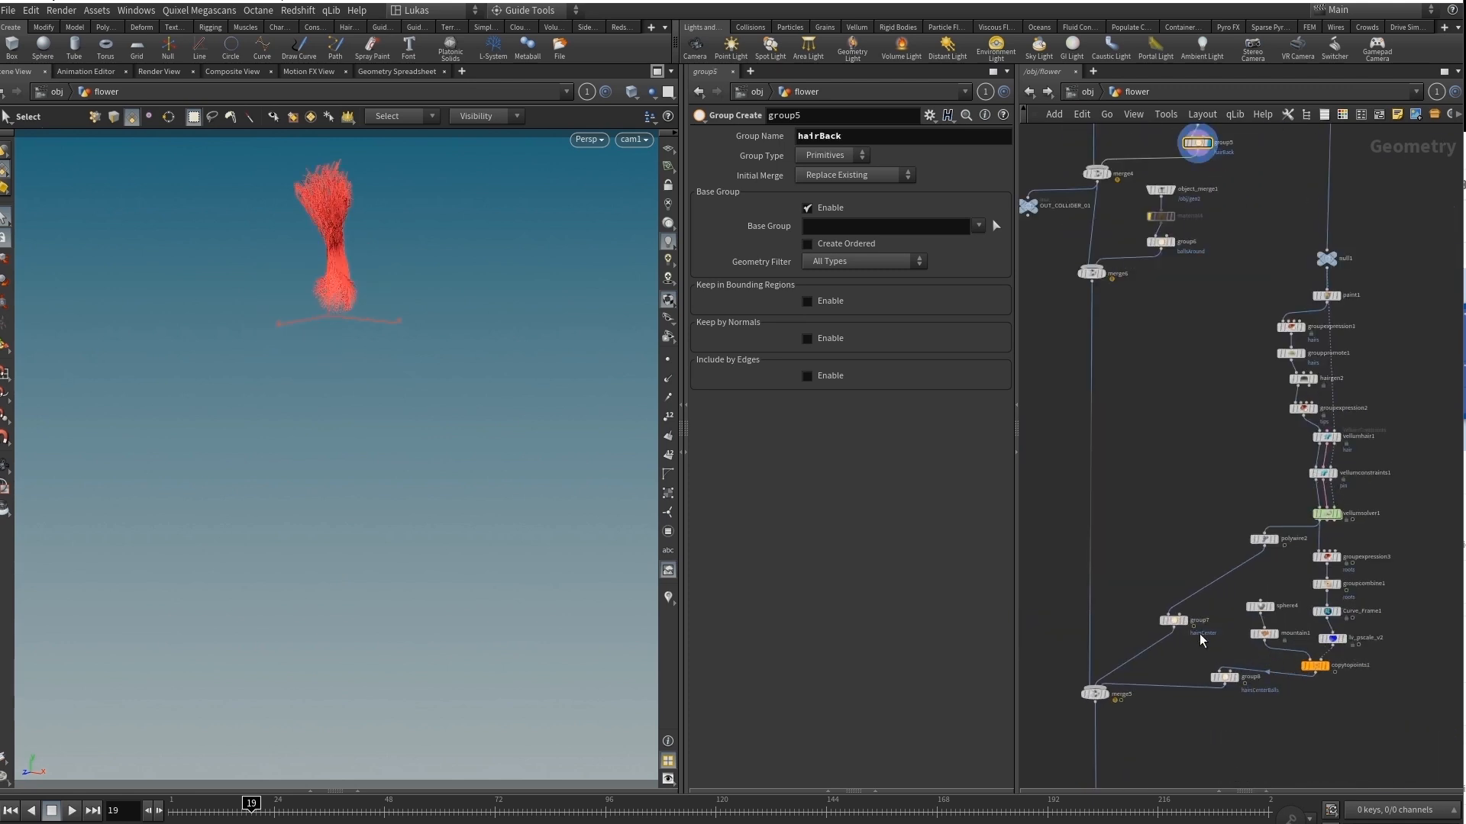
# Display the hairsCenter geometry of group7, followed by the hairsCenterBalls geometry of group8.
pyautogui.click(1186, 621)
pyautogui.click(1173, 622)
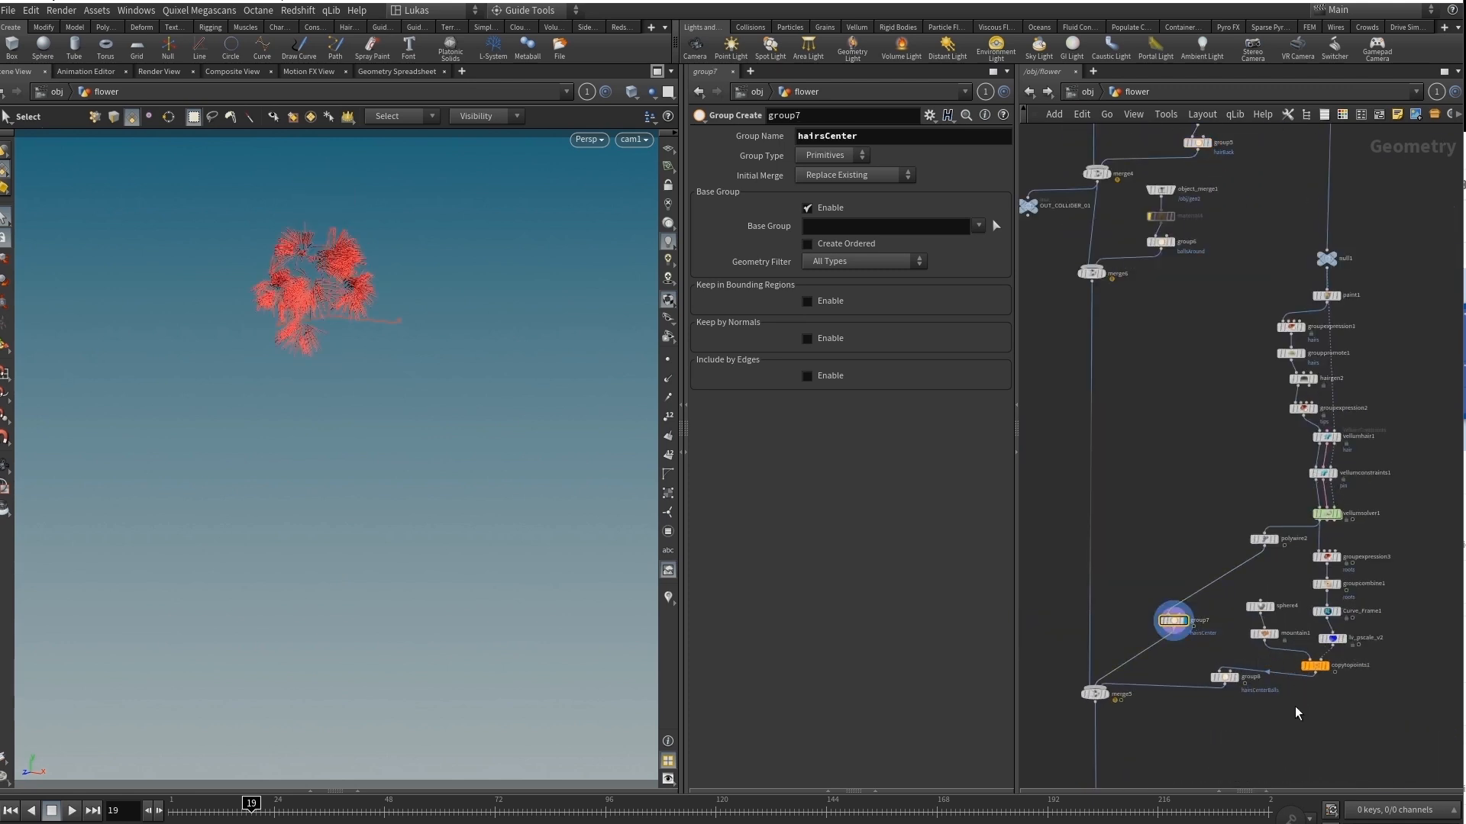
pyautogui.click(1235, 677)
pyautogui.click(1224, 679)
pyautogui.moveTo(1224, 680); pyautogui.dragTo(1275, 415, button='middle')
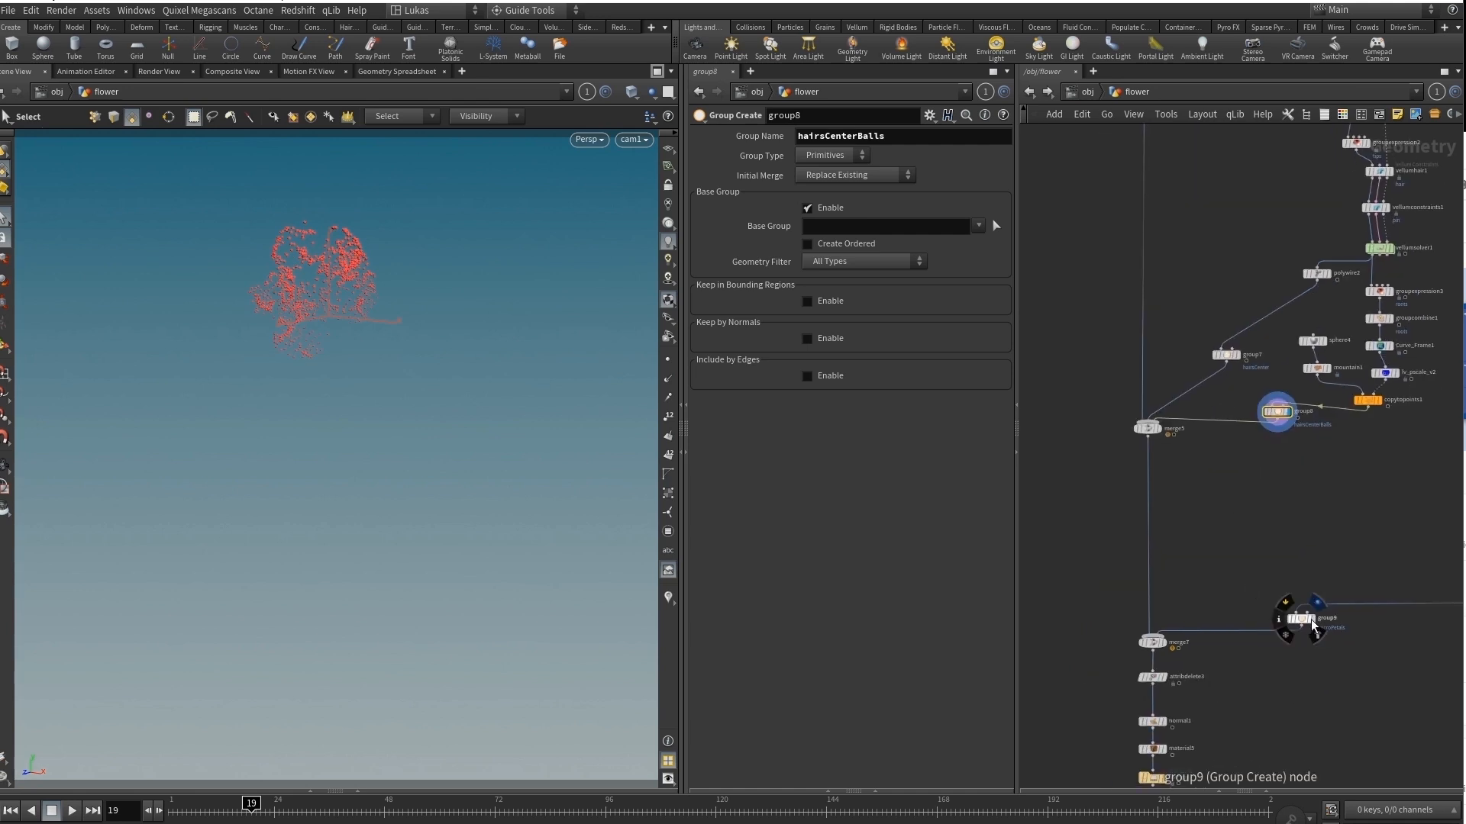
# Check group9 and display the complete flower from the merged file cache at the network's end.
pyautogui.click(1307, 620)
pyautogui.moveTo(1306, 622); pyautogui.dragTo(1326, 432, button='middle')
pyautogui.click(1185, 586)
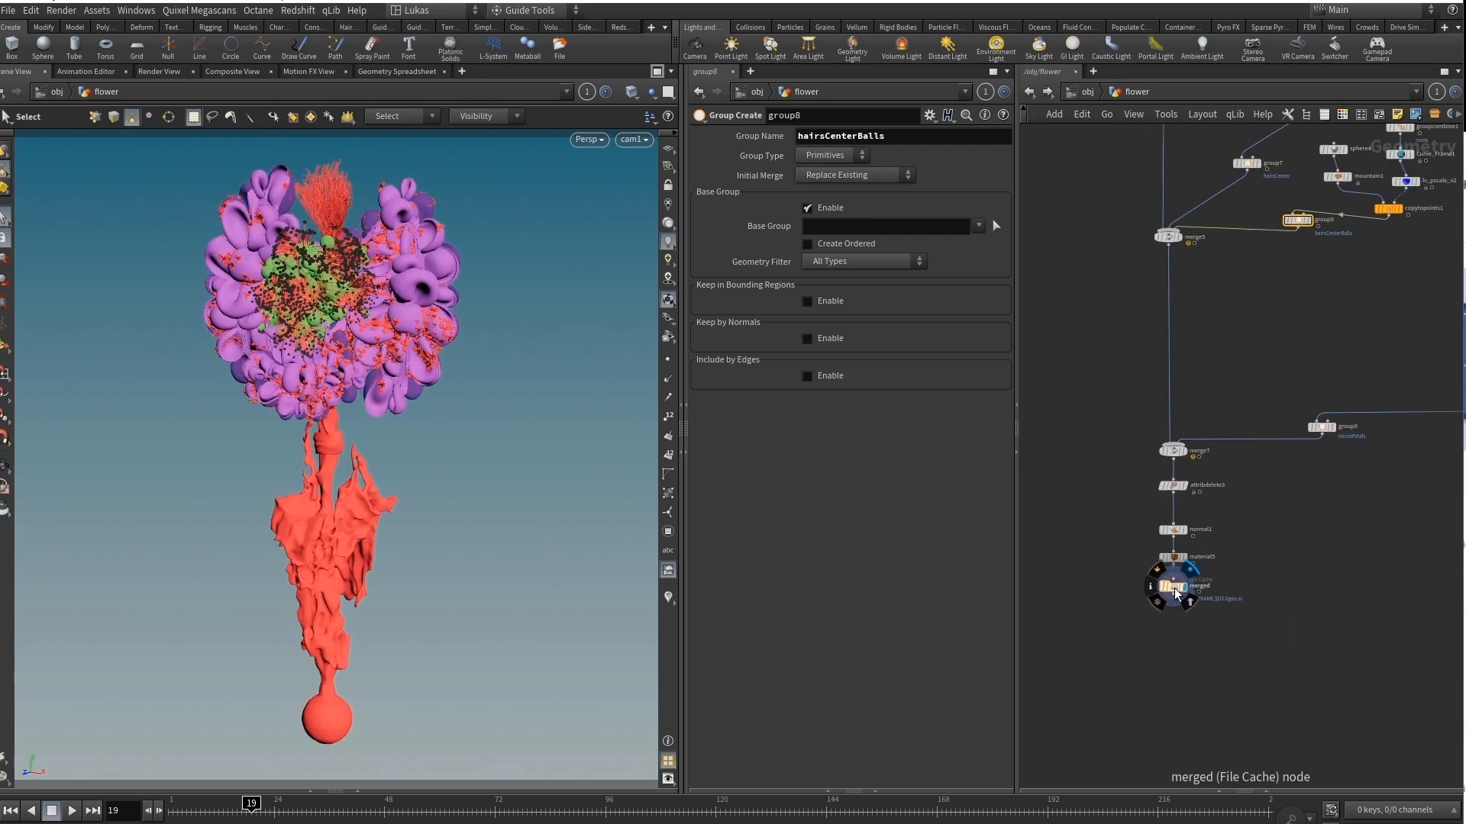
pyautogui.click(1172, 587)
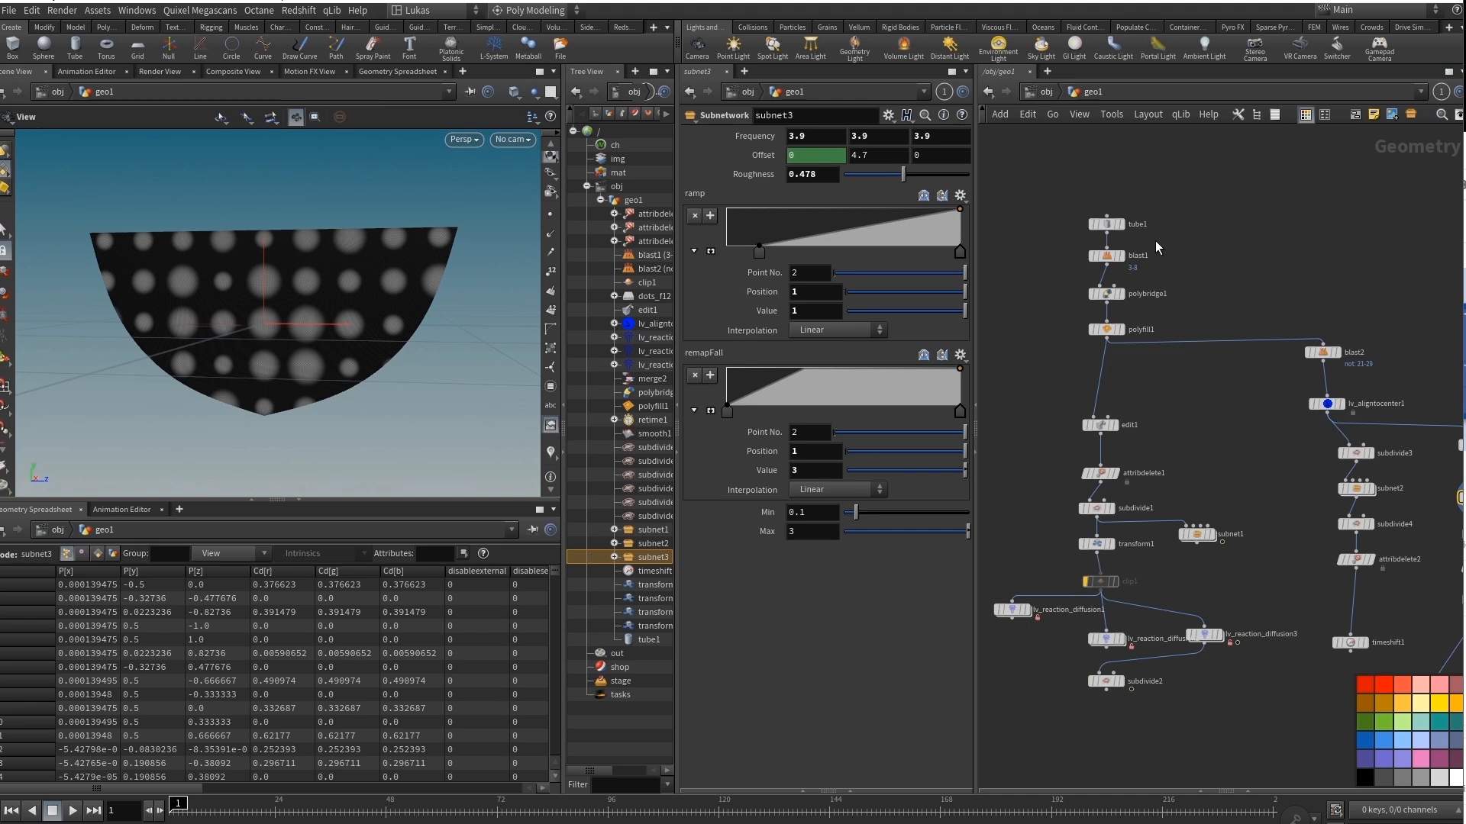
# Inside subnet3, review the dots settings of lv_obstacle_create2 and set its Obstacle Type to Lines.
pyautogui.press('i')
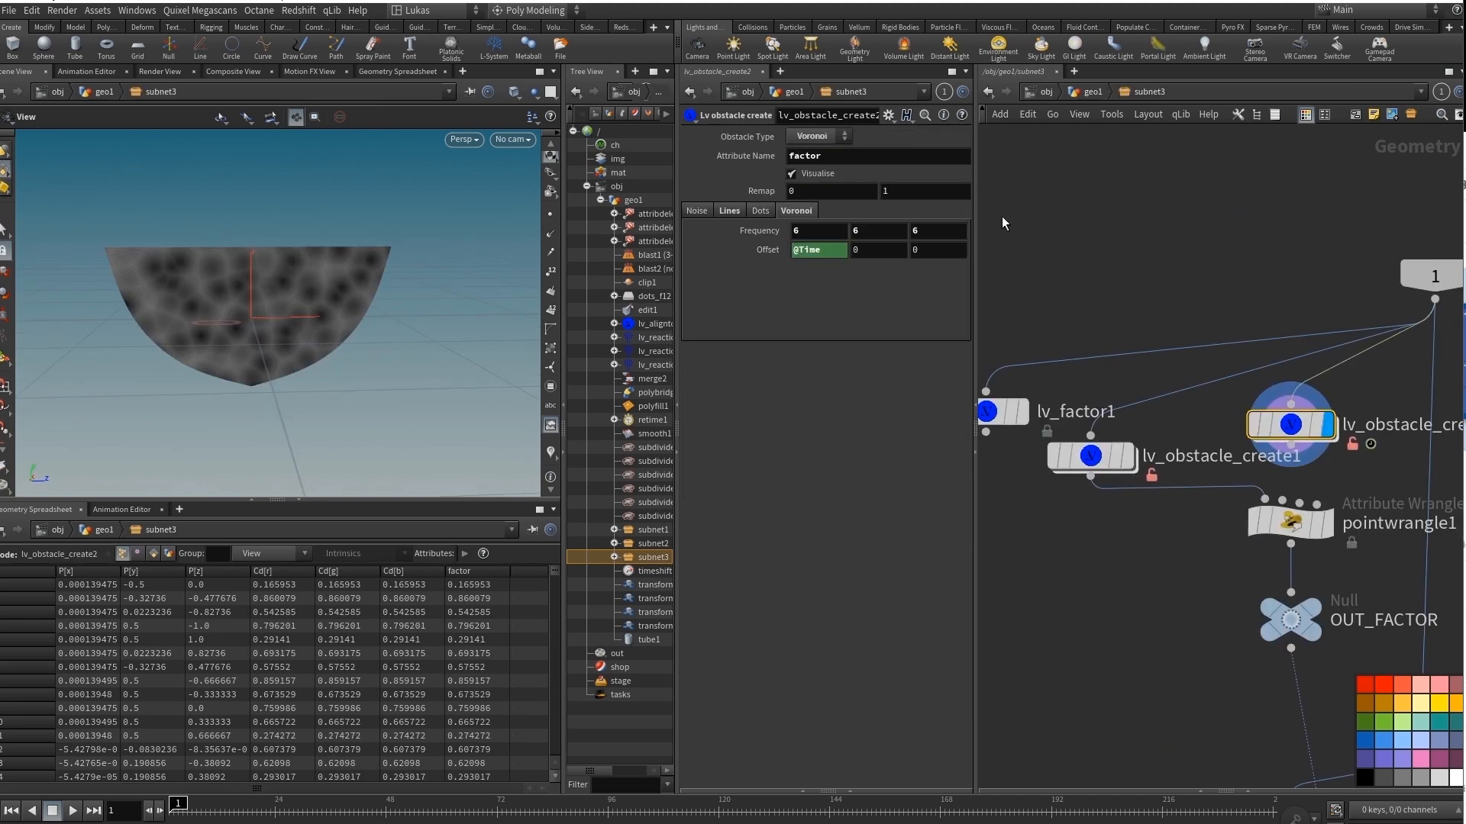
pyautogui.click(762, 209)
pyautogui.click(826, 136)
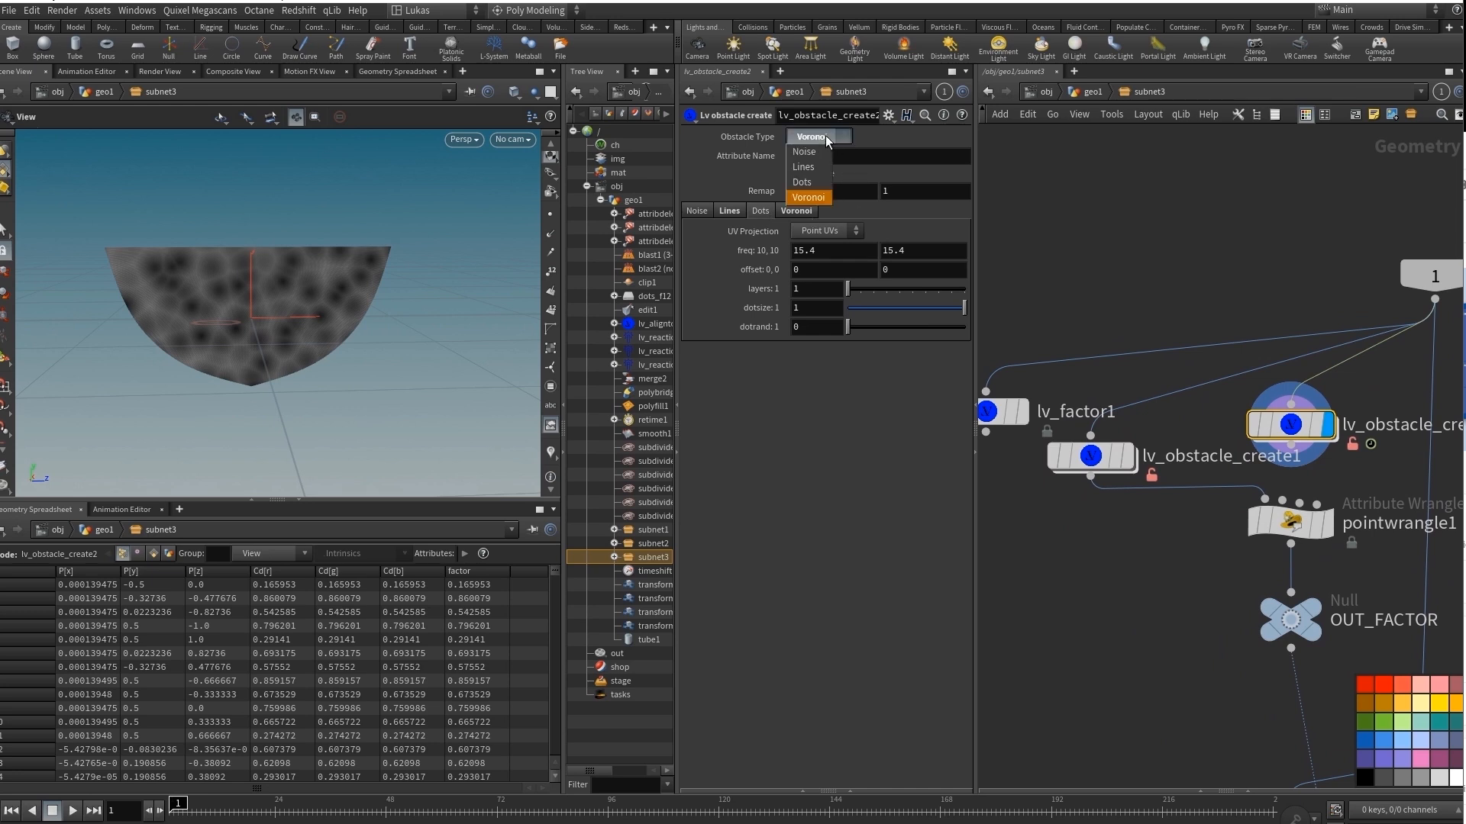
pyautogui.click(806, 167)
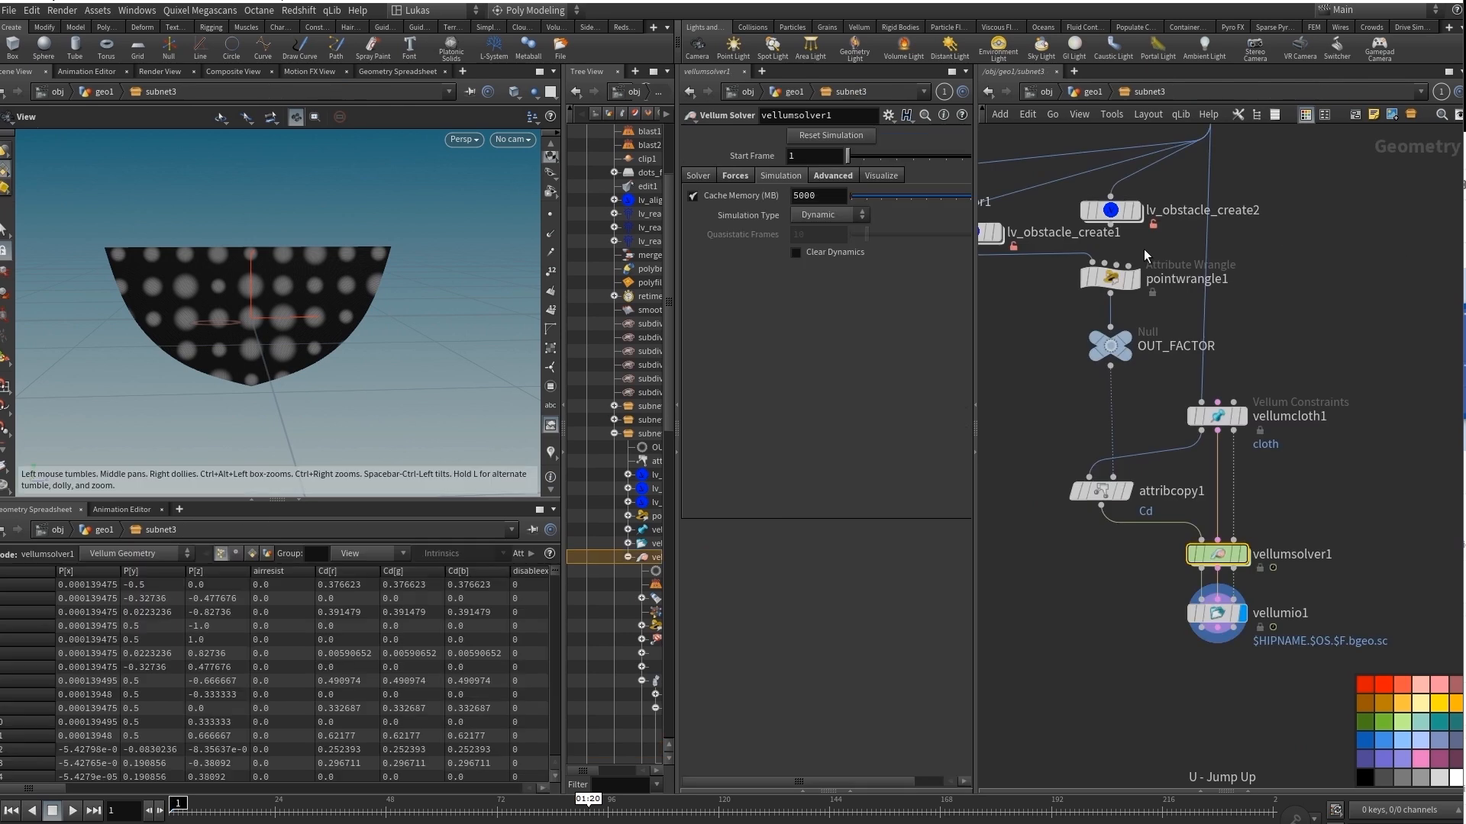
# Check vellumio1, open the forces network of vellumsolver1 and examine the VEXpression in its Vellum constraint property node.
pyautogui.click(1217, 613)
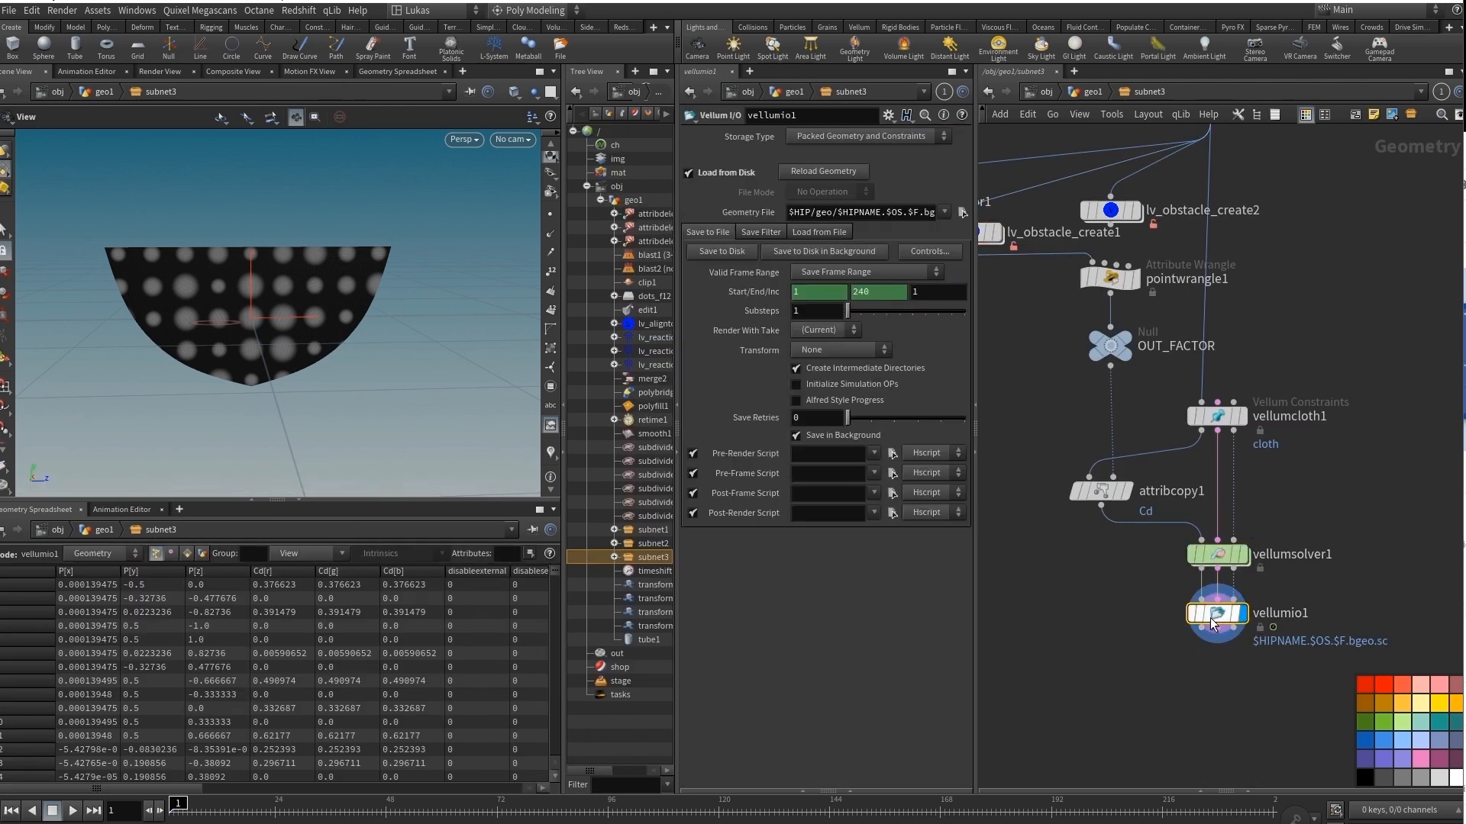
pyautogui.doubleClick(1283, 543)
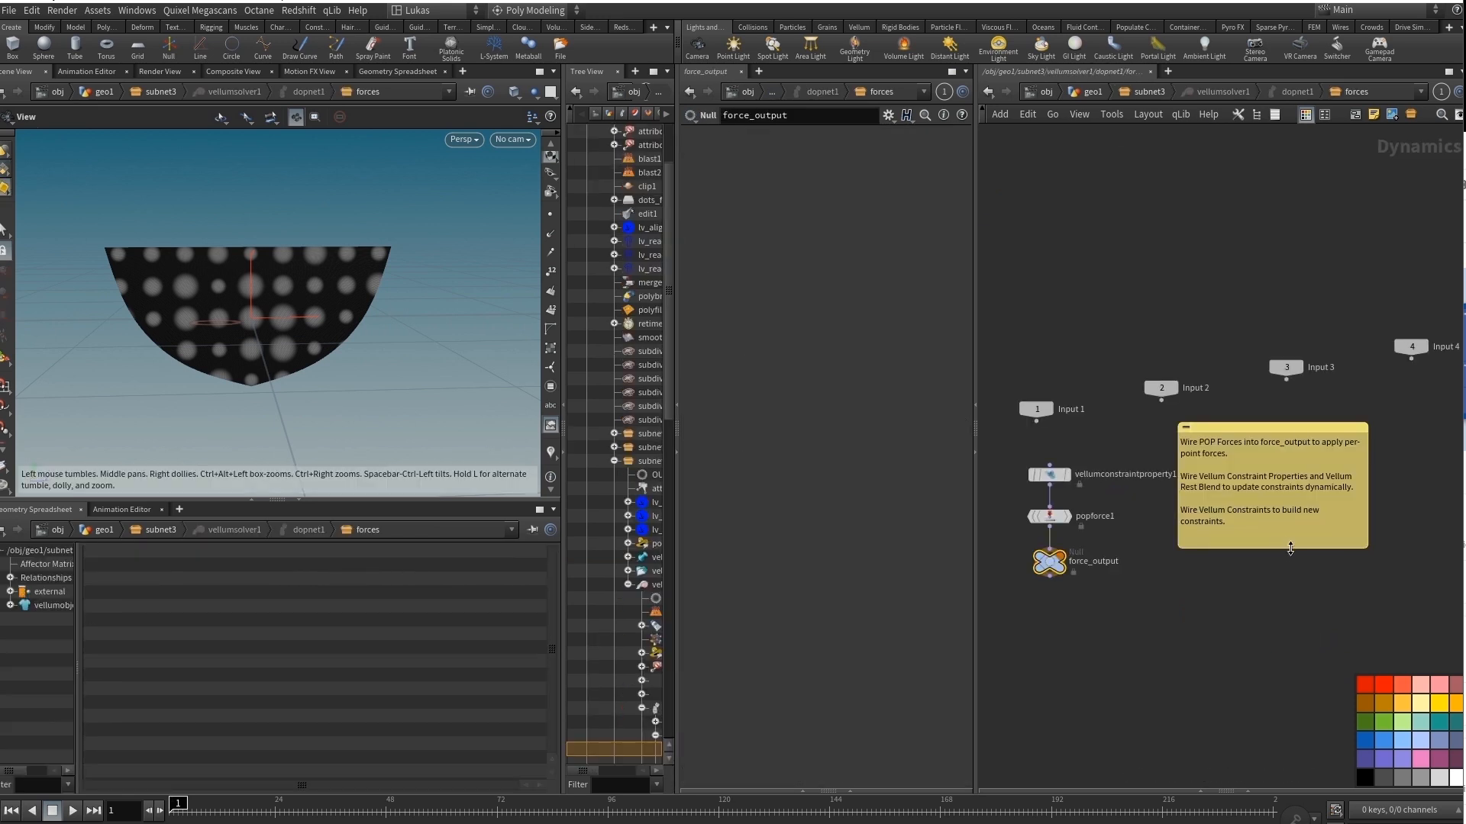
pyautogui.scroll(5, 1050, 473)
pyautogui.click(1032, 473)
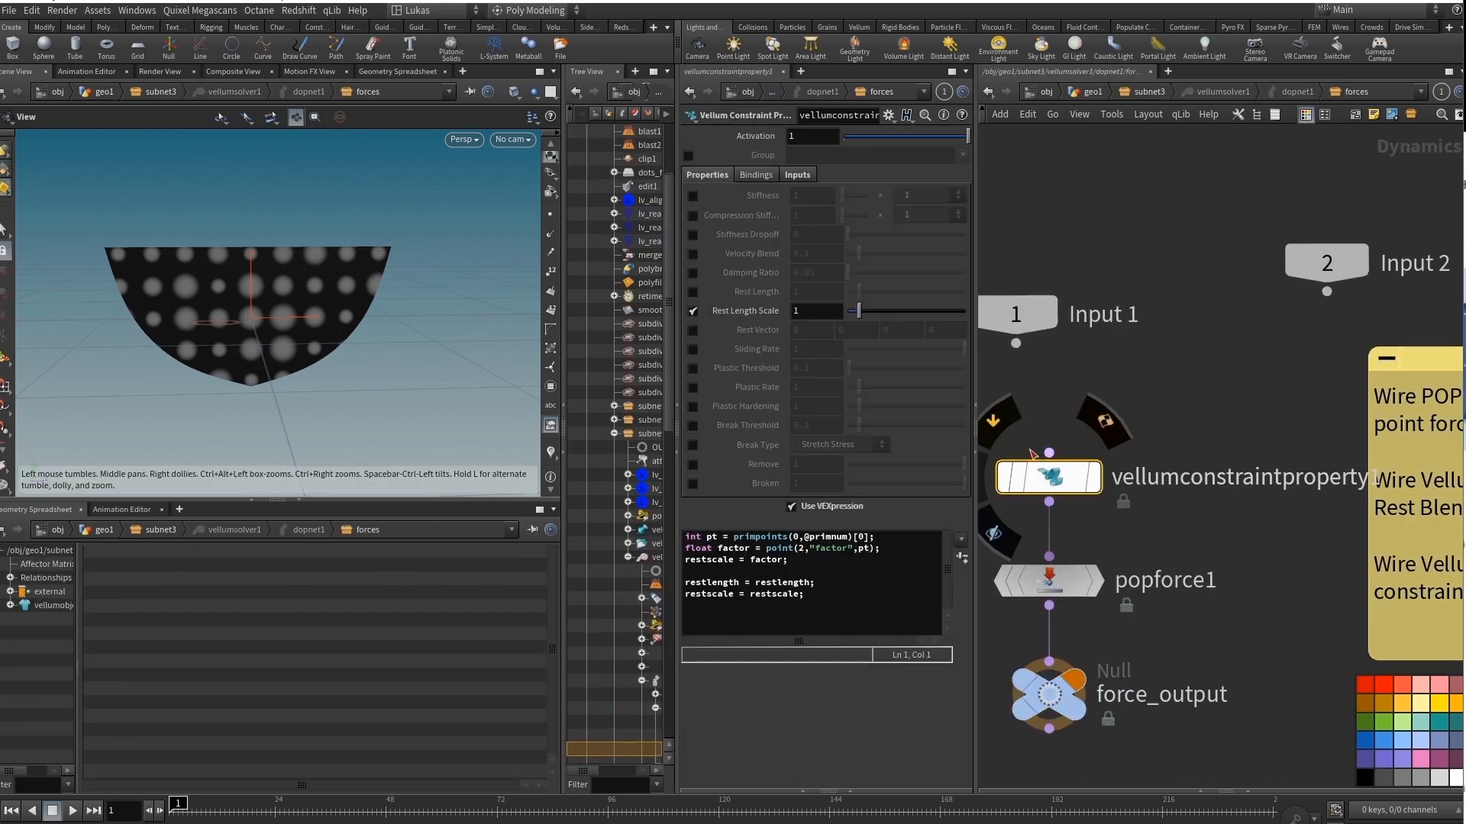
pyautogui.moveTo(819, 608); pyautogui.dragTo(685, 535)
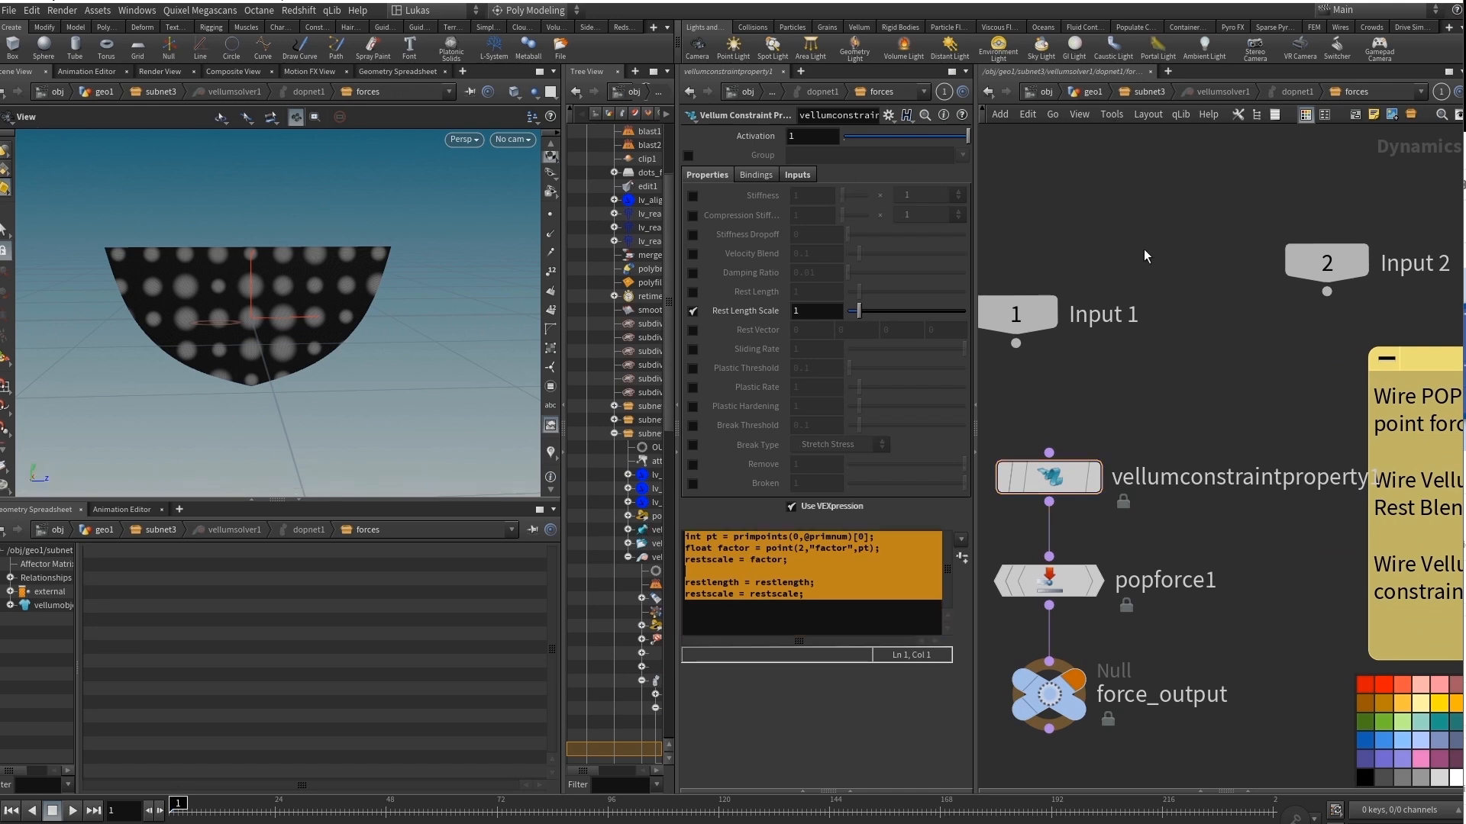
# Go back to subnet3, play the cached vellumio1 simulation for a few frames and examine the cloth up close.
pyautogui.press('u')
pyautogui.click(1215, 612)
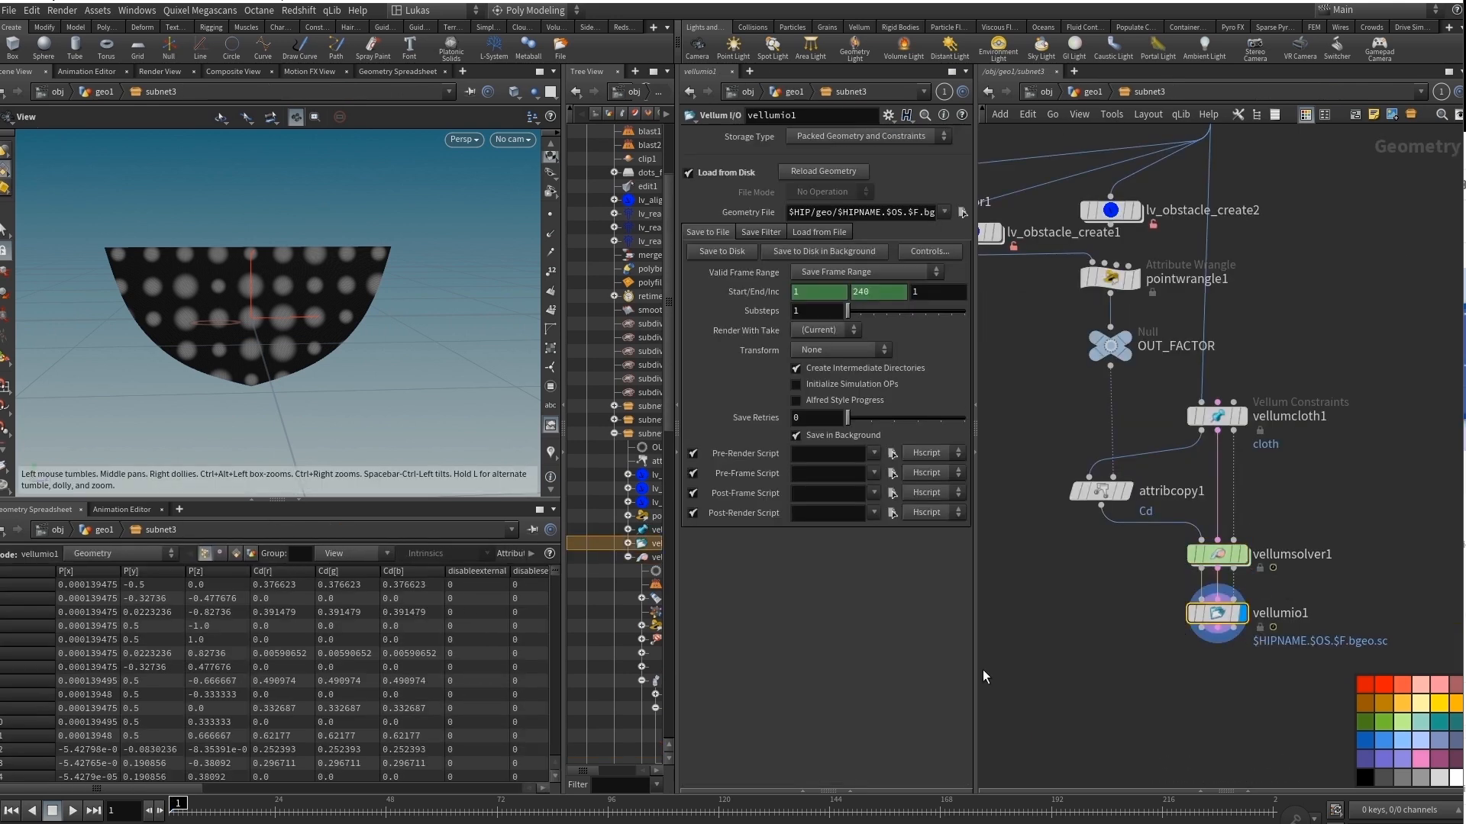
pyautogui.click(71, 811)
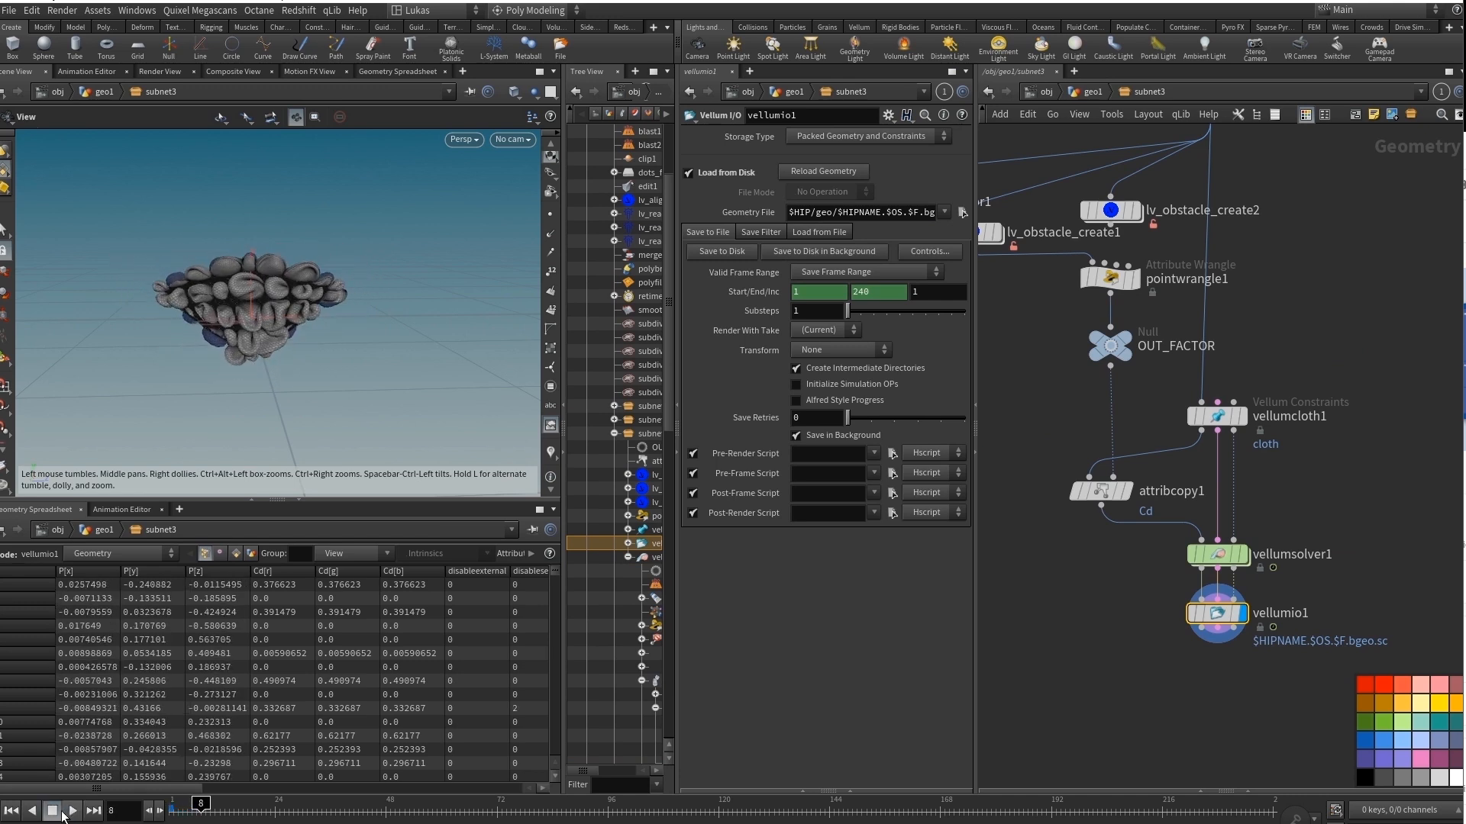
pyautogui.click(61, 813)
pyautogui.moveTo(264, 320); pyautogui.dragTo(302, 317, button='right')
pyautogui.moveTo(301, 317)
pyautogui.mouseDown()
pyautogui.moveTo(287, 311)
pyautogui.moveTo(370, 319)
pyautogui.moveTo(301, 311)
pyautogui.mouseUp()
pyautogui.moveTo(301, 312); pyautogui.dragTo(333, 309, button='right')
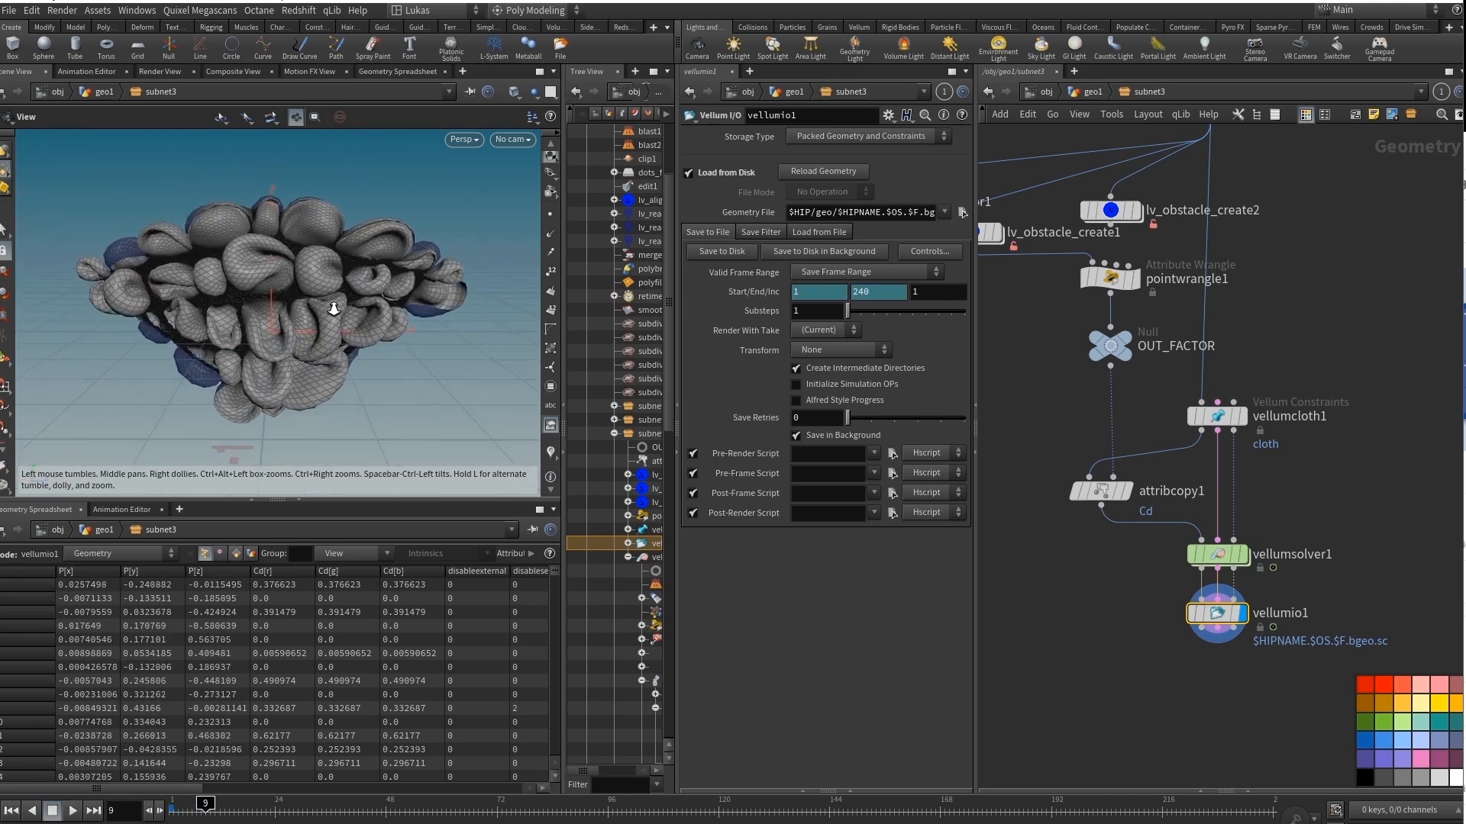
# Scrub the cached simulation slightly forward and toggle the wireframe overlay to check the folds.
pyautogui.moveTo(203, 808)
pyautogui.mouseDown()
pyautogui.moveTo(170, 813)
pyautogui.moveTo(210, 807)
pyautogui.mouseUp()
pyautogui.hotkey('shift', 'w')
pyautogui.moveTo(263, 316)
pyautogui.mouseDown()
pyautogui.moveTo(391, 295)
pyautogui.moveTo(255, 309)
pyautogui.mouseUp()
pyautogui.scroll(-3, 1034, 597)
pyautogui.moveTo(1059, 628); pyautogui.dragTo(1118, 587, button='middle')
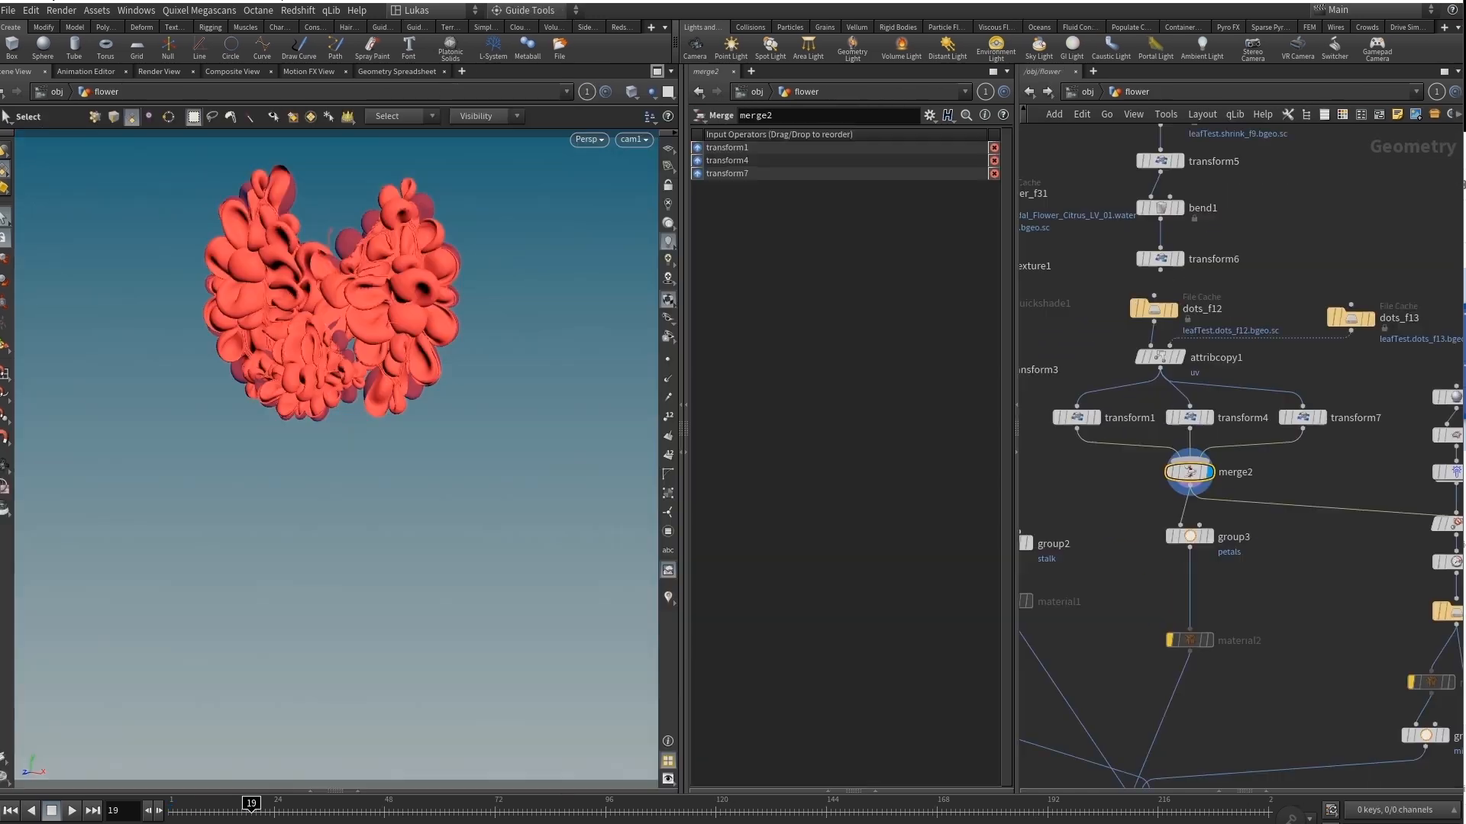
# Inspect the merged petals of merge2 from another angle and restore the cam1 view.
pyautogui.moveTo(1159, 316); pyautogui.dragTo(1212, 309, button='middle')
pyautogui.moveTo(1209, 305); pyautogui.dragTo(1206, 305)
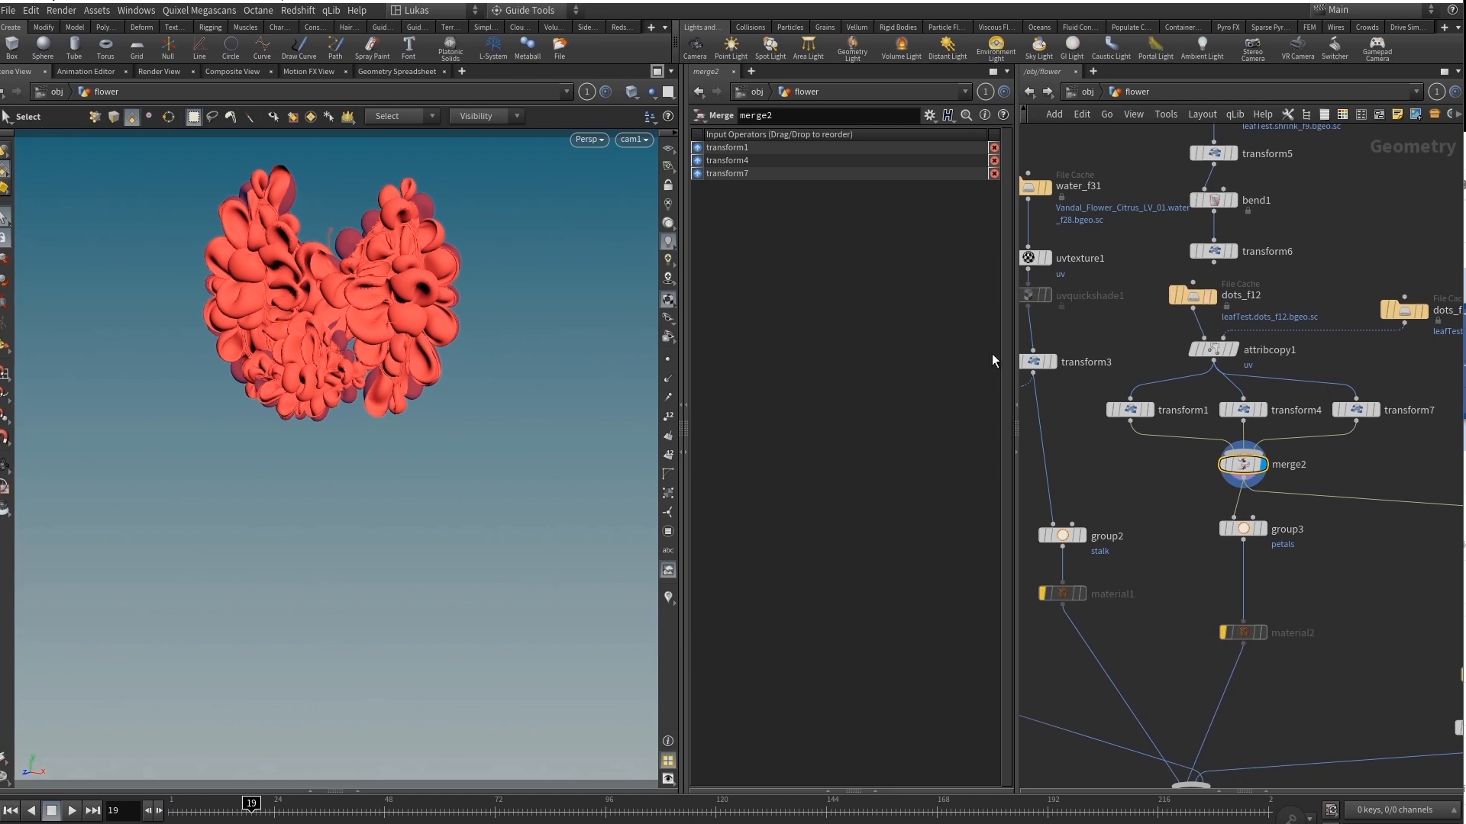
pyautogui.press('Escape')
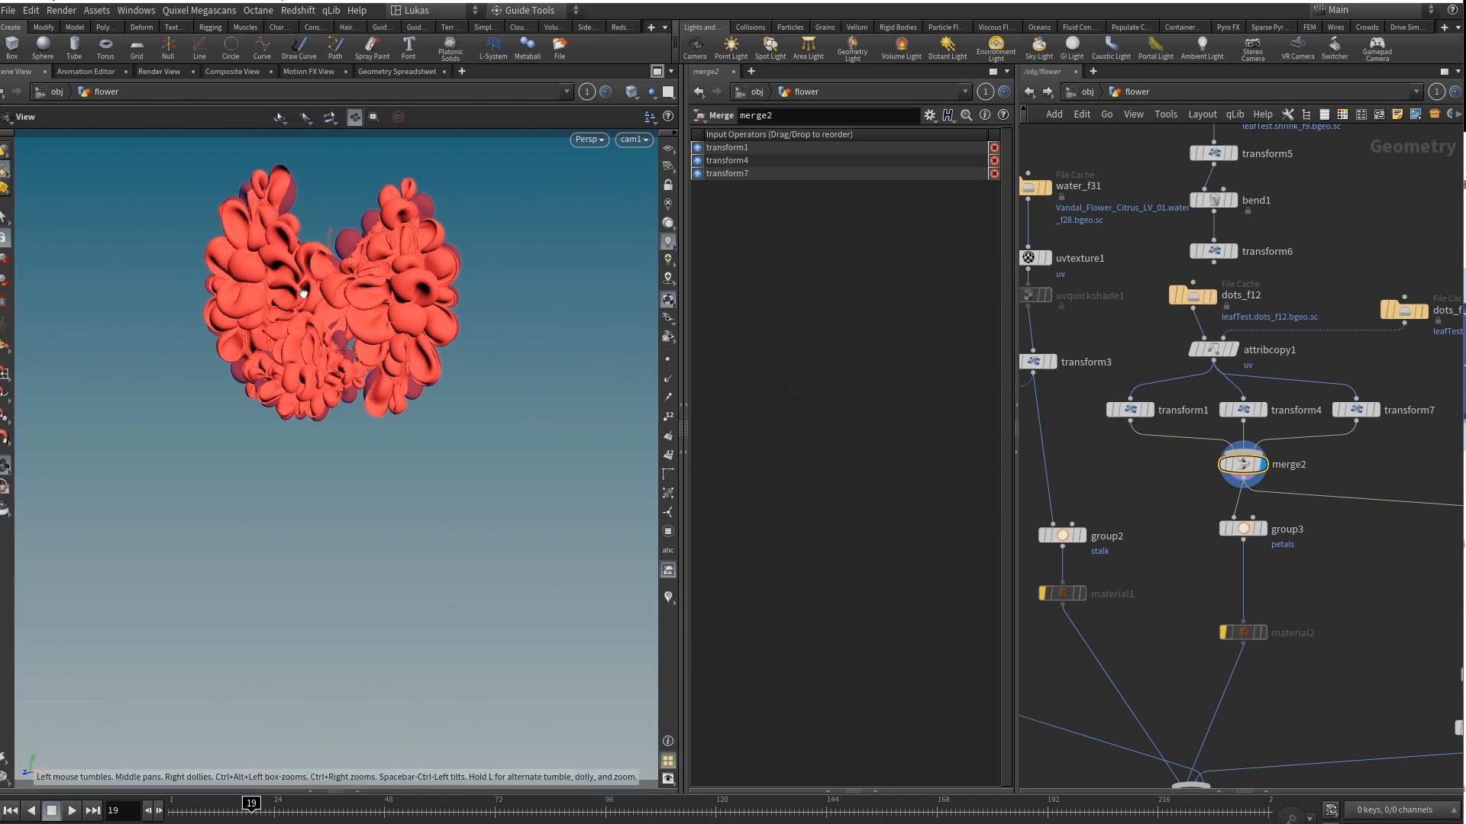
pyautogui.moveTo(359, 313); pyautogui.dragTo(228, 278)
pyautogui.press('s')
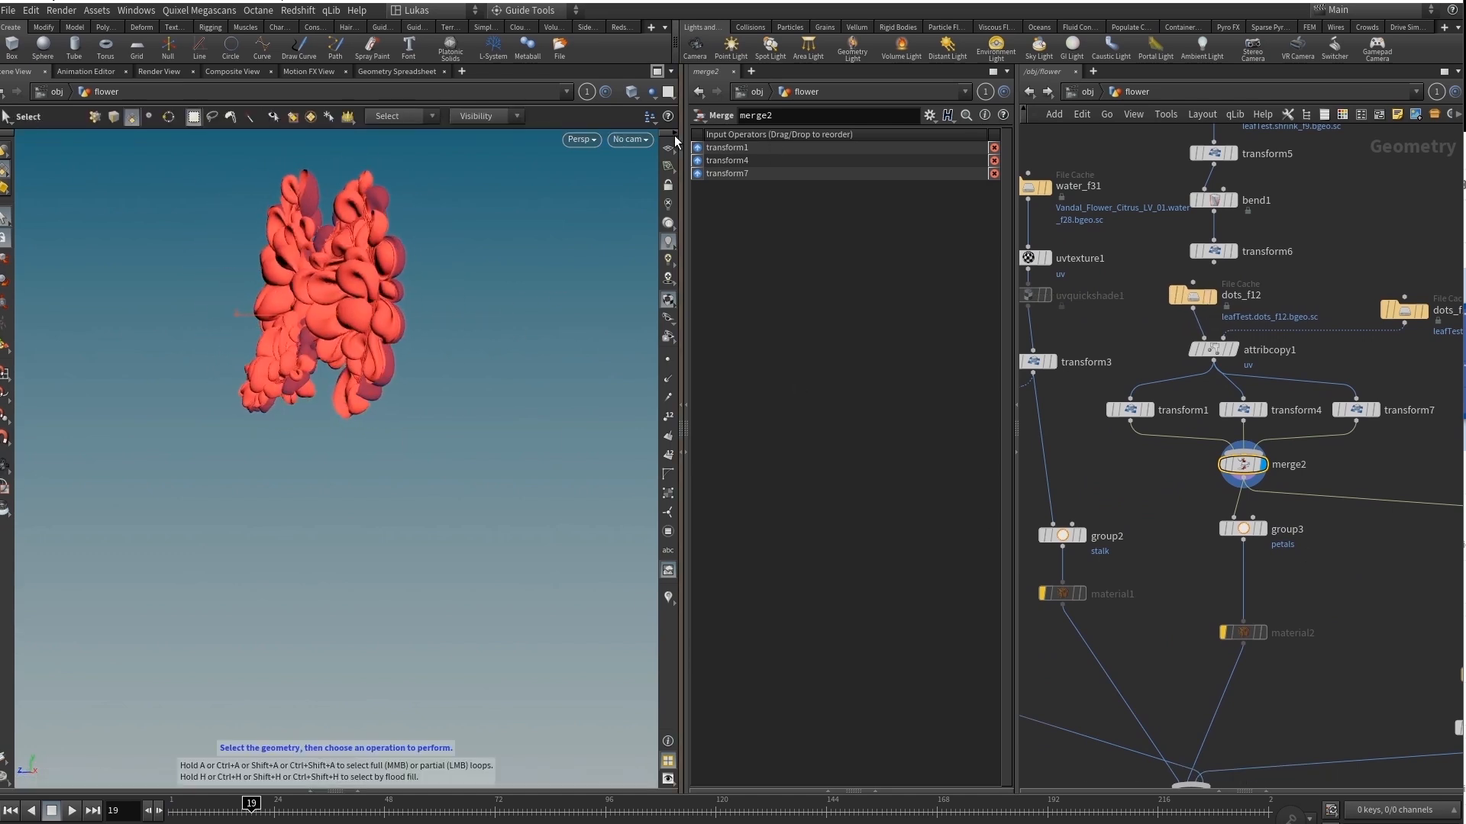
pyautogui.click(634, 140)
pyautogui.click(646, 215)
pyautogui.moveTo(1225, 536); pyautogui.dragTo(1235, 482, button='middle')
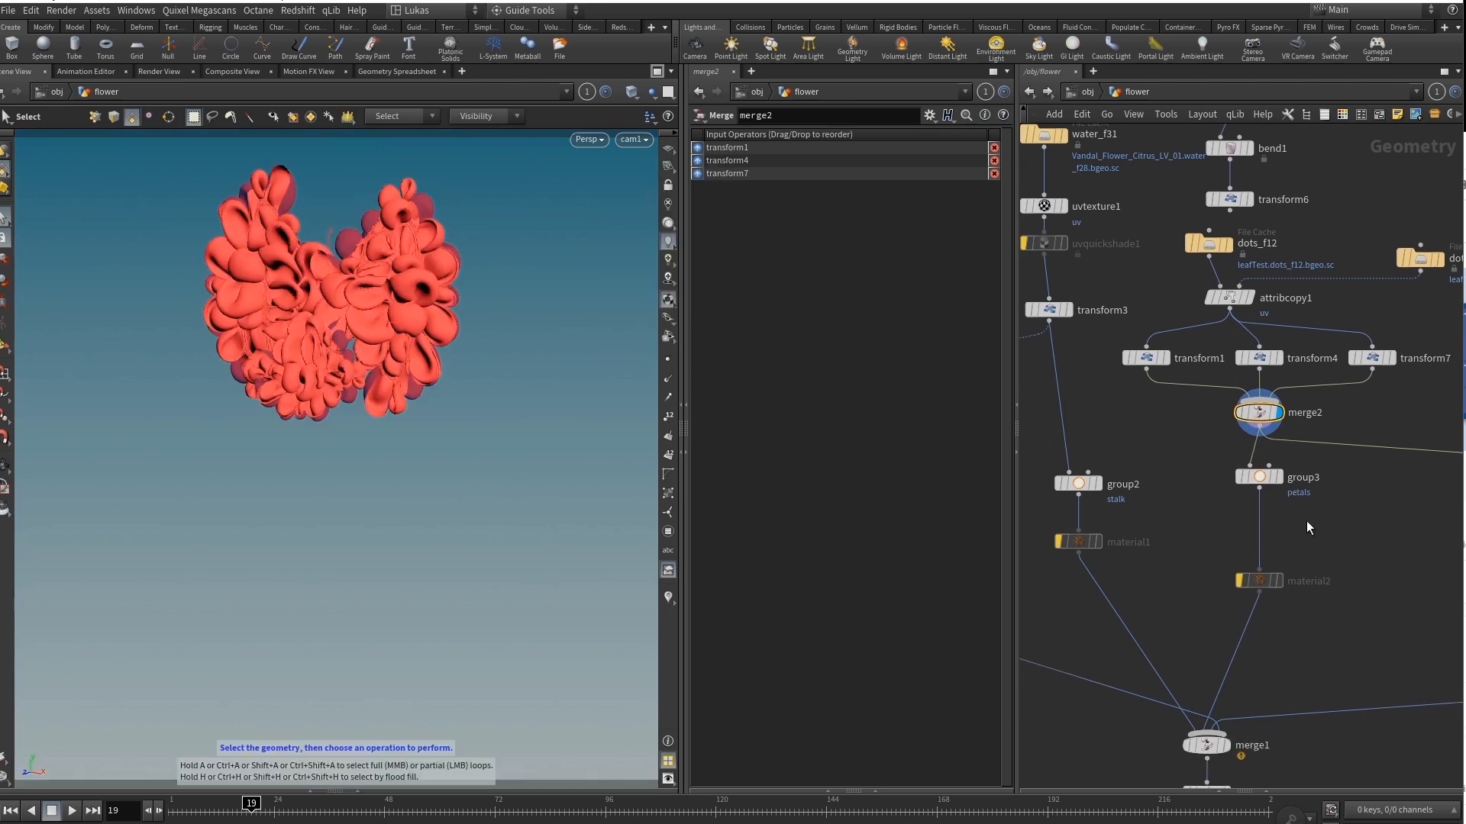
# Move on from the petals group and display the middle_piece file cache of the flower.
pyautogui.click(1253, 474)
pyautogui.scroll(-3, 1374, 548)
pyautogui.moveTo(1355, 539); pyautogui.dragTo(1168, 472, button='middle')
pyautogui.scroll(3, 1263, 493)
pyautogui.click(1264, 493)
pyautogui.click(1263, 492)
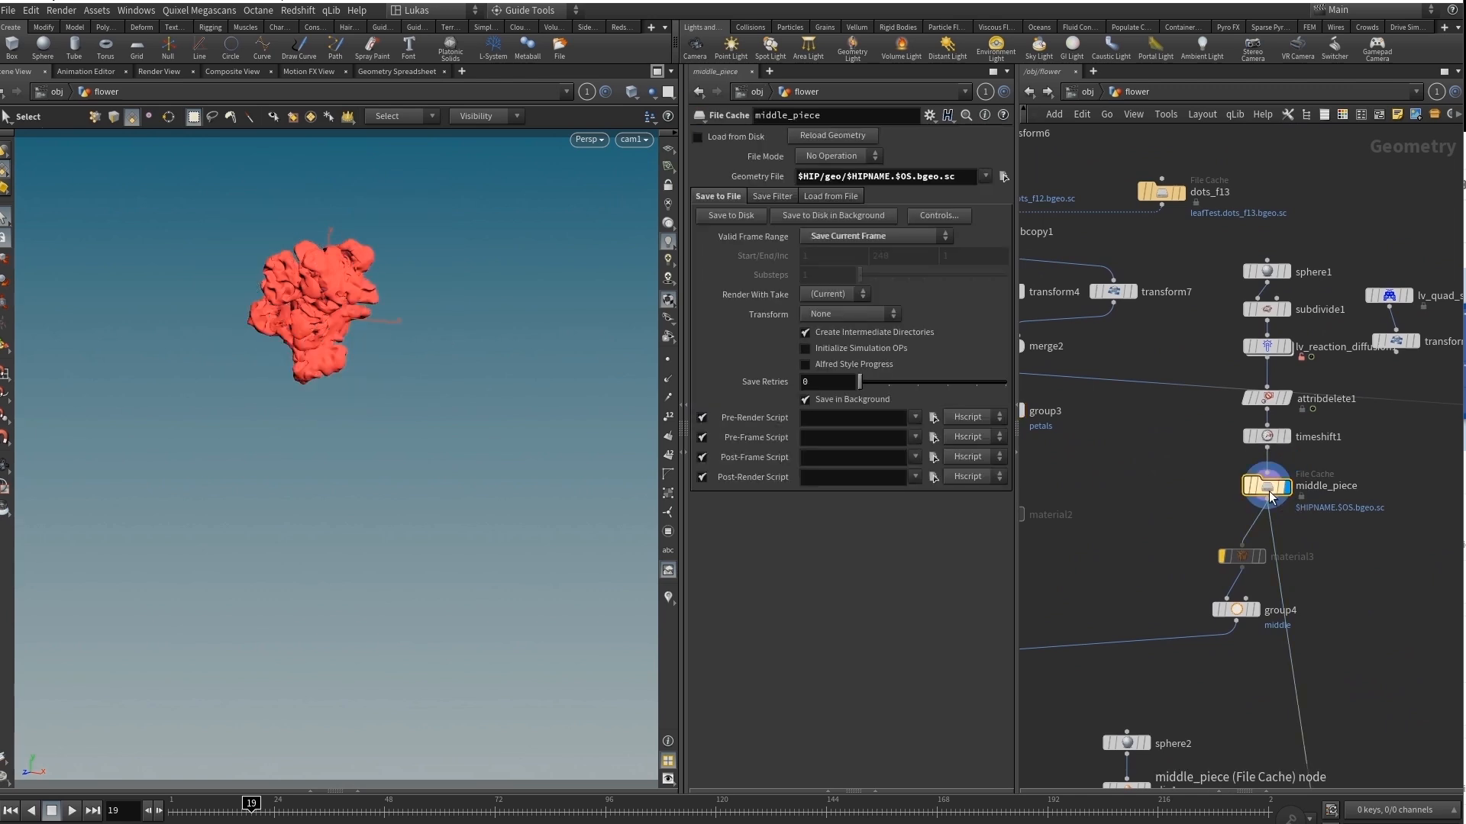
# Frame the base shape from subdivide1, display lv_reaction_diffusion1 and review its internal network before returning to the flower network.
pyautogui.click(1261, 315)
pyautogui.click(1262, 315)
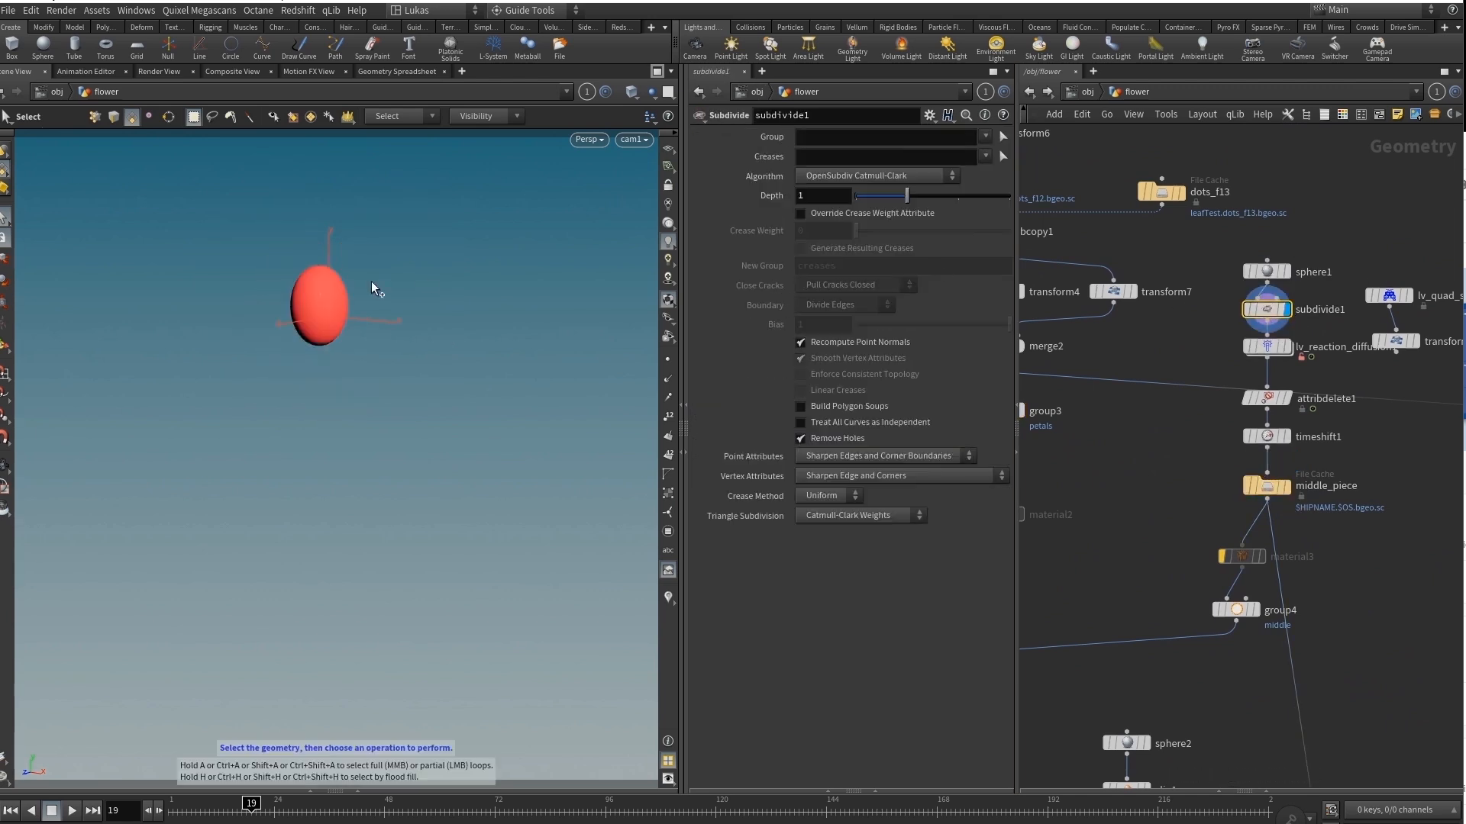
pyautogui.hotkey('space', 'g')
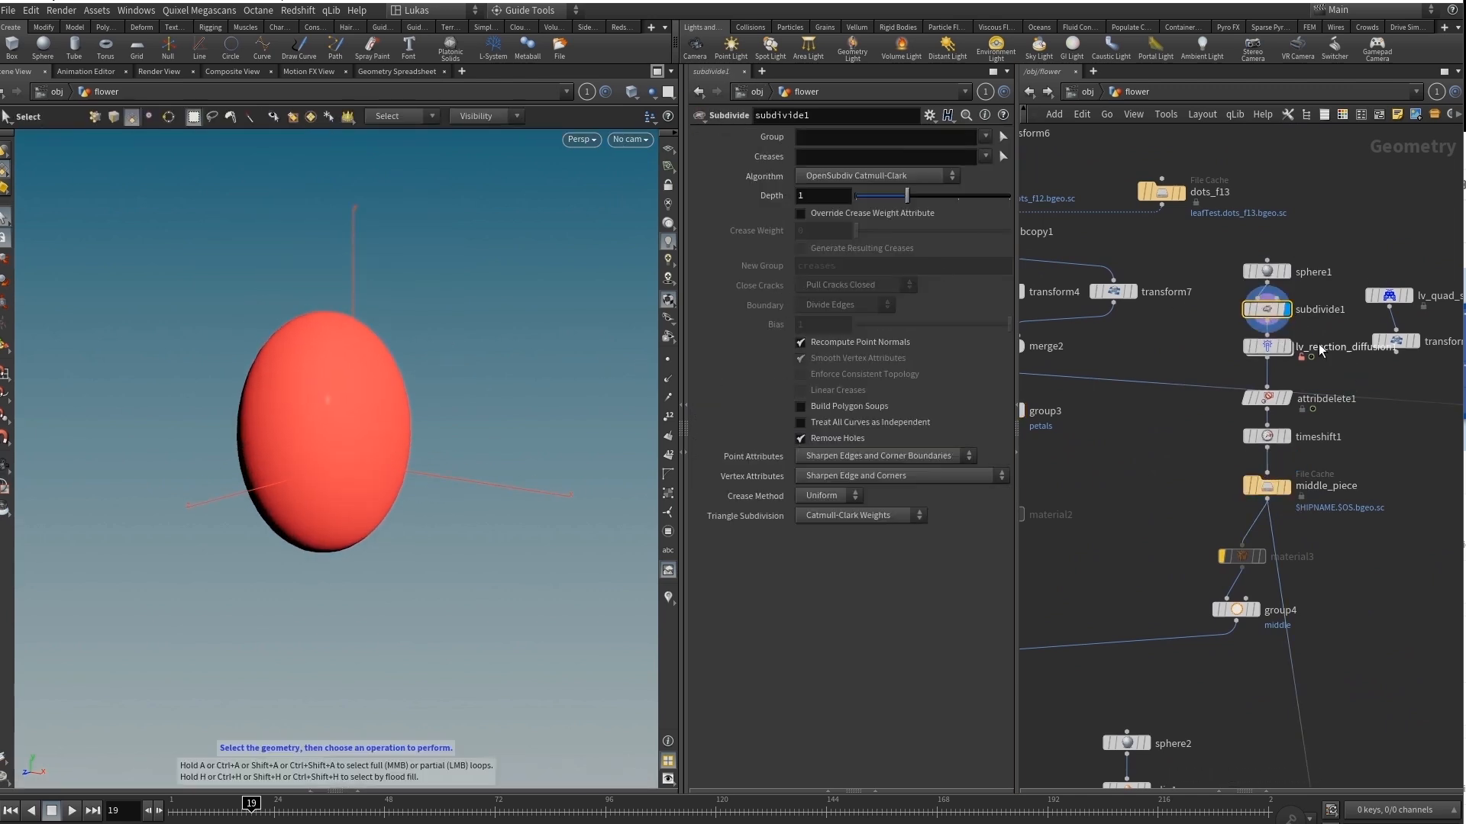
pyautogui.click(1271, 350)
pyautogui.doubleClick(1267, 346)
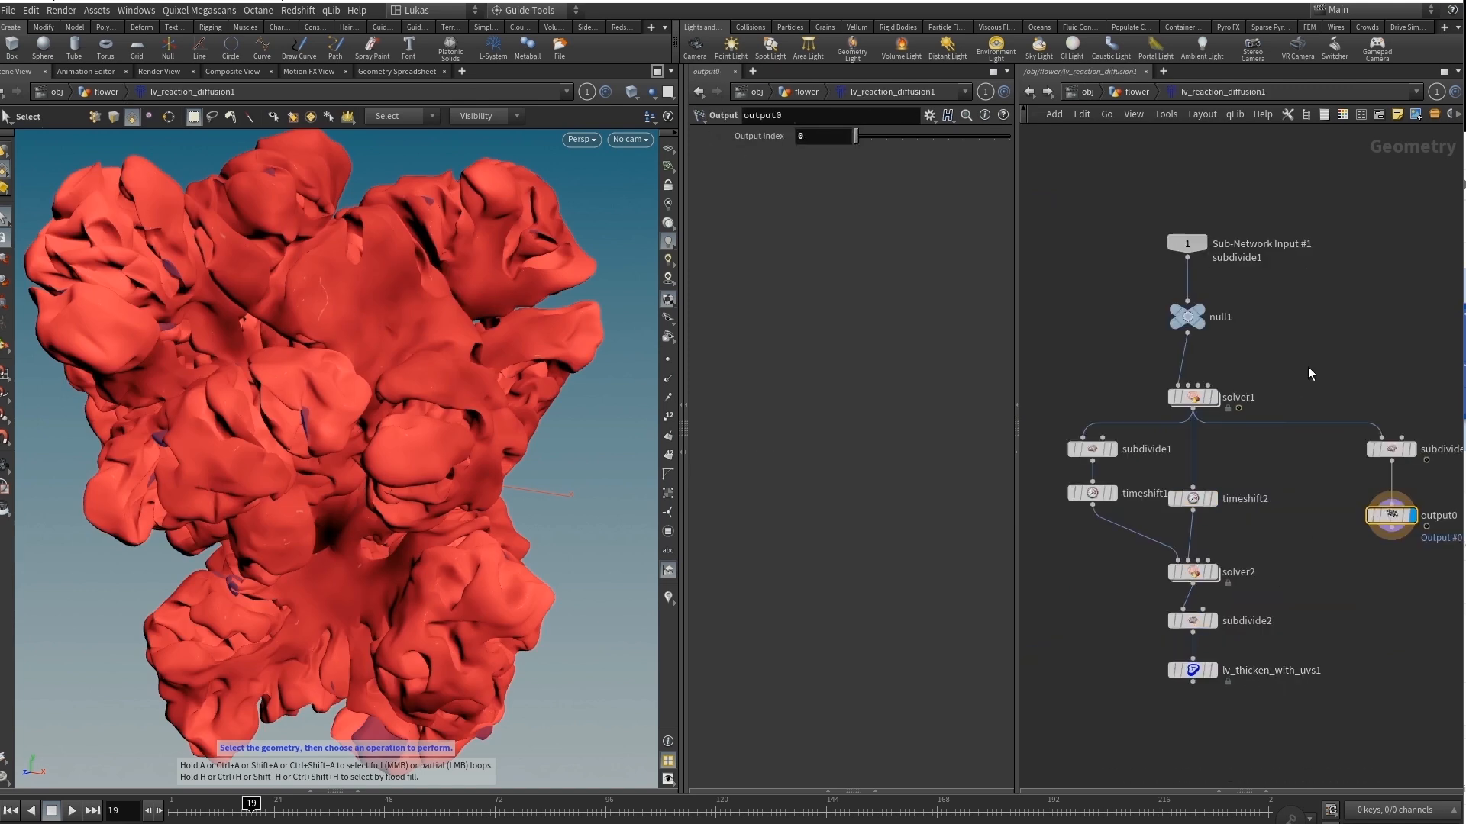
pyautogui.press('u')
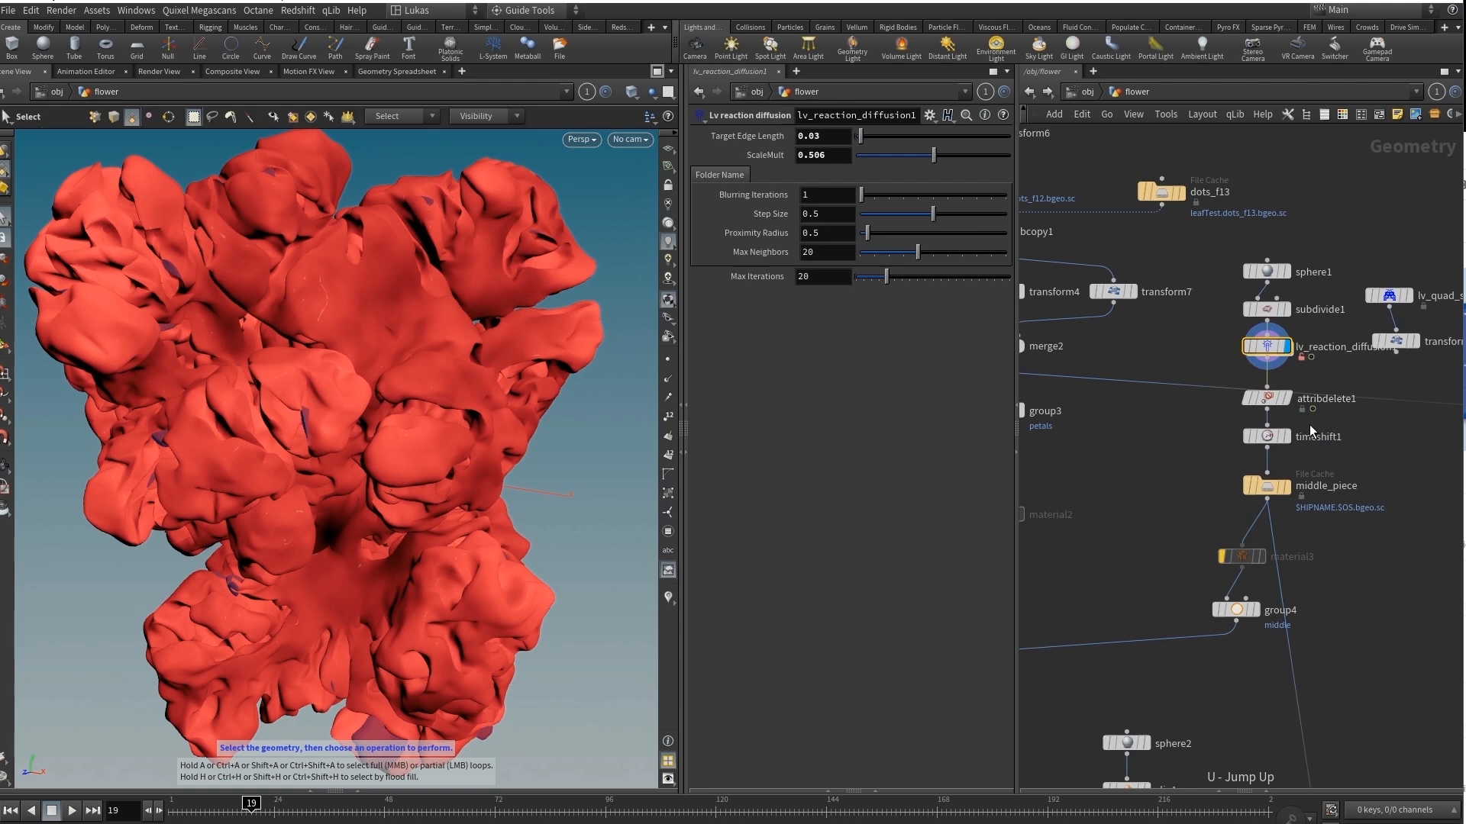
# Display the middle_piece file cache and move on to the stalk and ring branches of the flower network.
pyautogui.click(1286, 487)
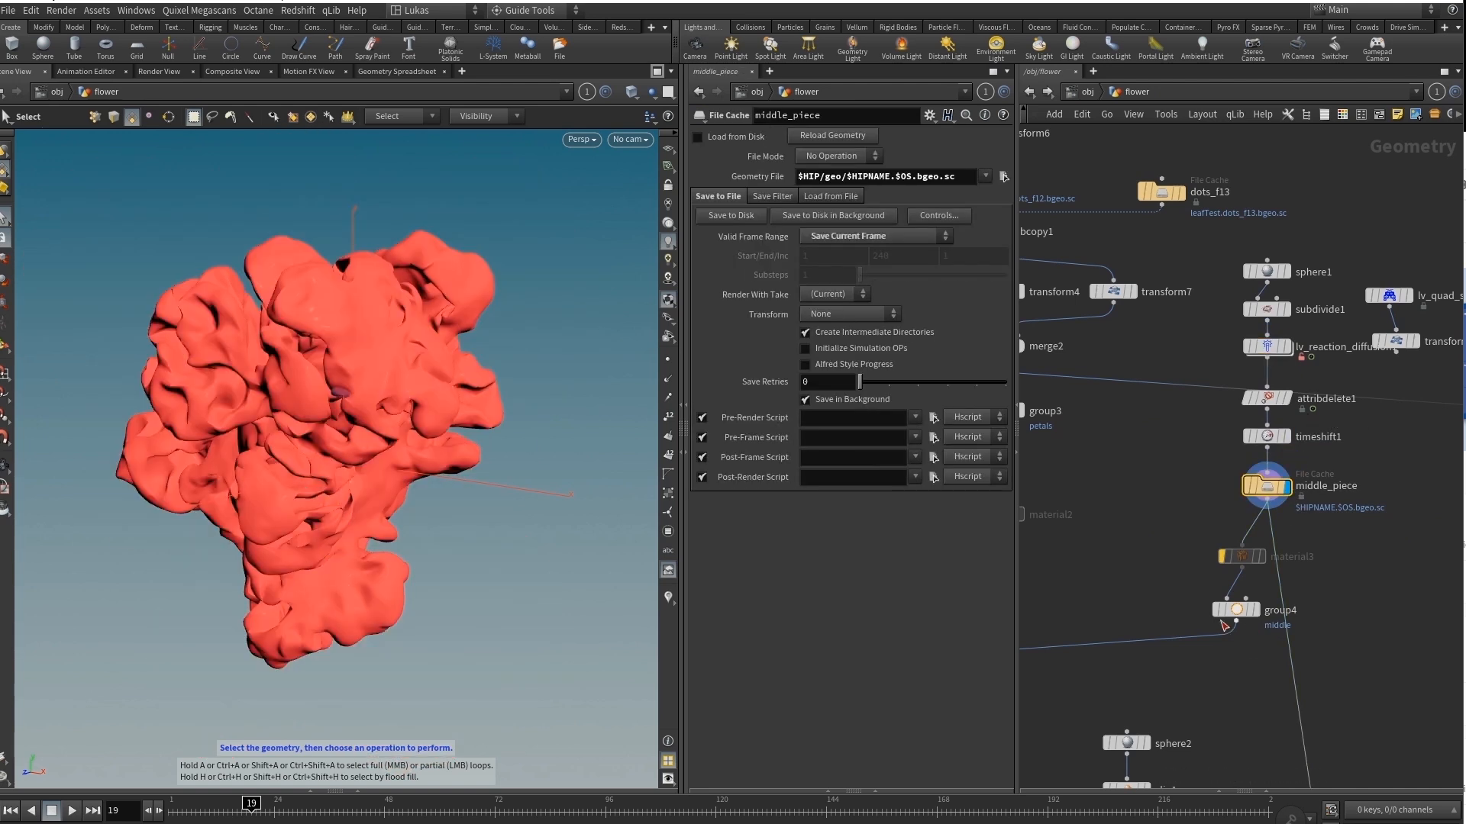
pyautogui.moveTo(1128, 546); pyautogui.dragTo(1316, 423, button='middle')
pyautogui.scroll(-2, 1316, 423)
pyautogui.moveTo(1138, 340); pyautogui.dragTo(1272, 532, button='middle')
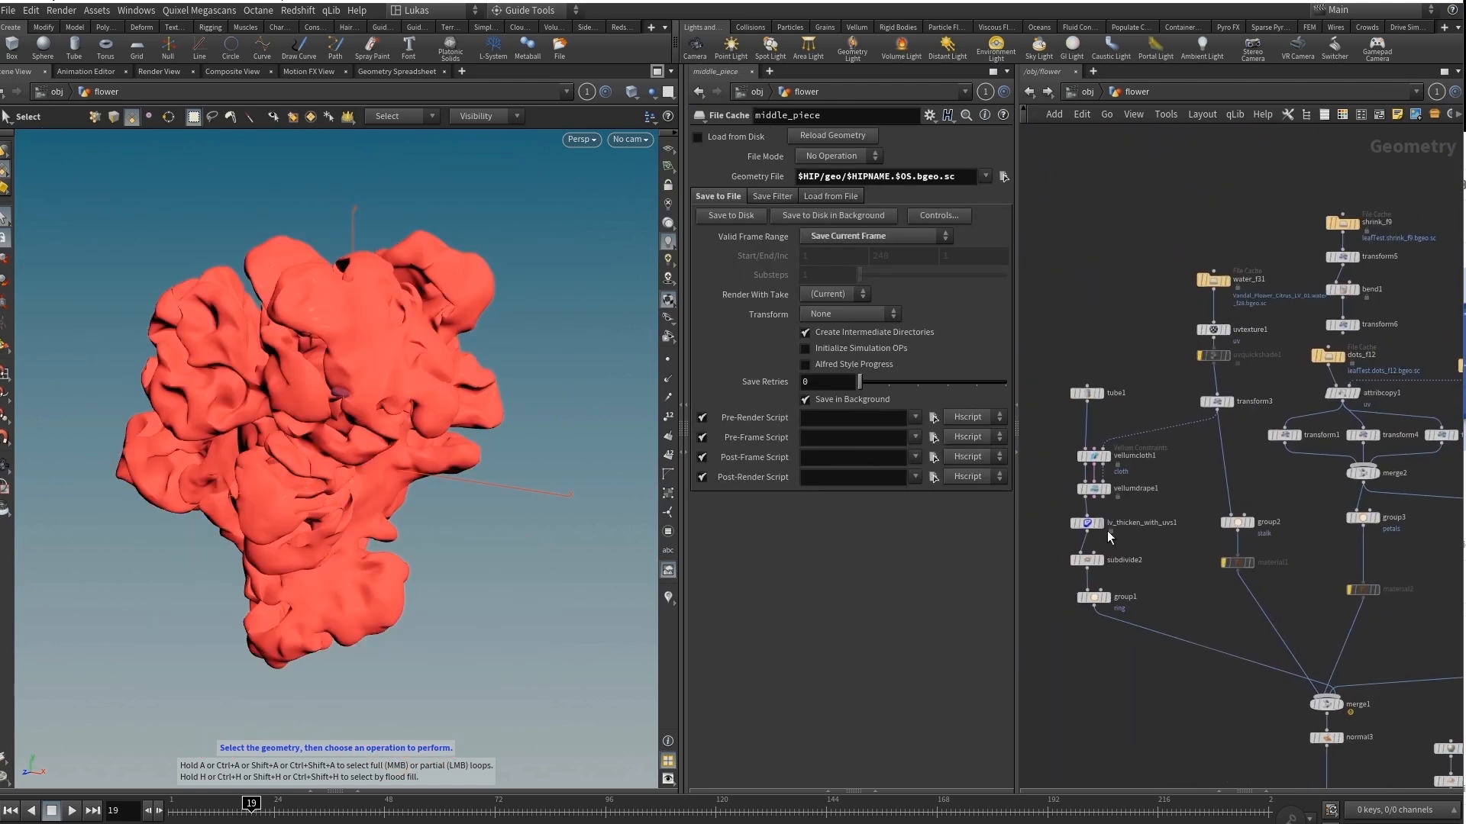
pyautogui.scroll(4, 1175, 435)
# Open AutoDopNetwork, view the FLIP particles from outside cam1 and inspect the force settings of popforce1.
pyautogui.click(1381, 363)
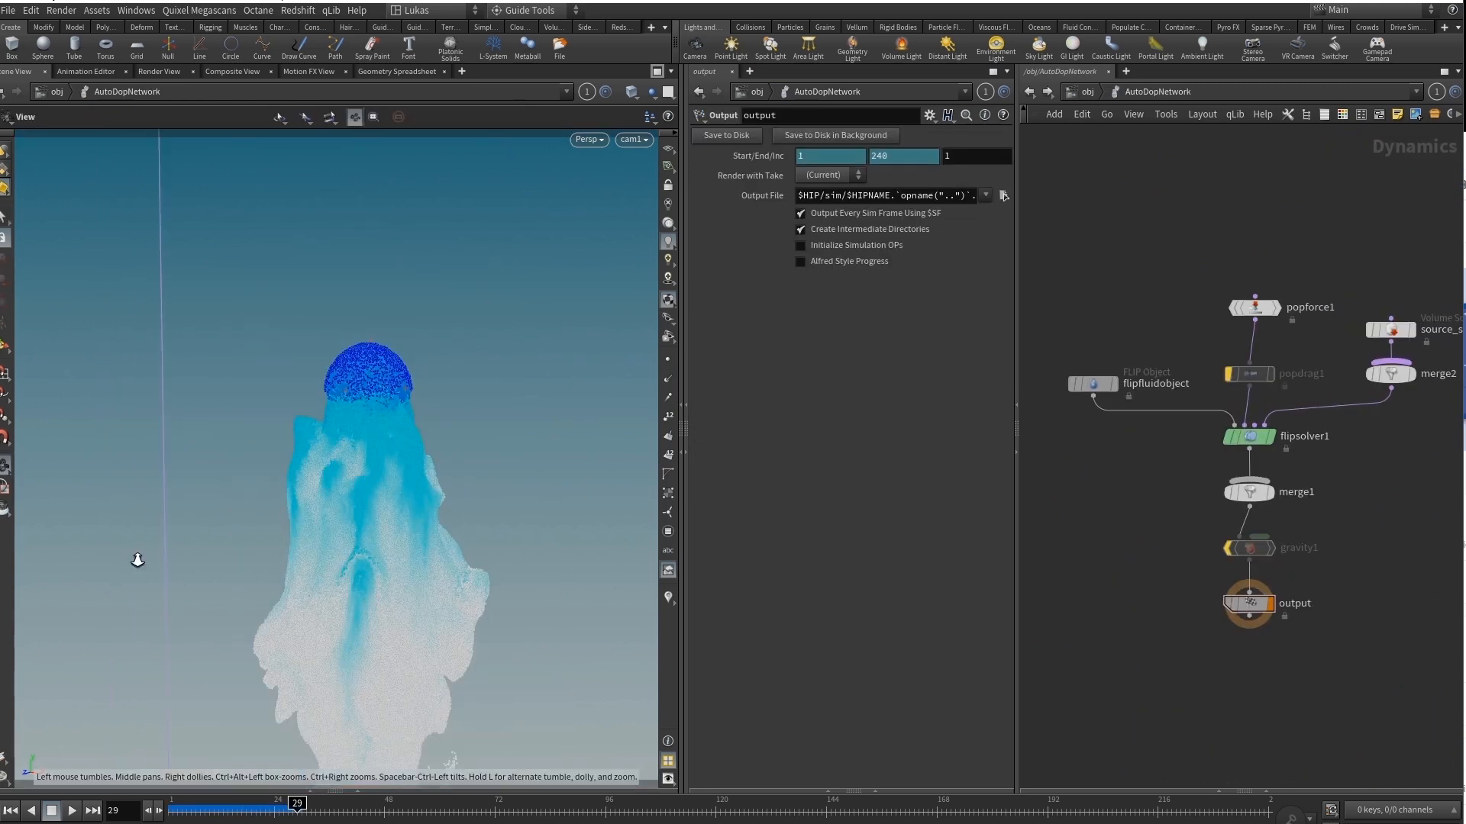
pyautogui.moveTo(138, 560); pyautogui.dragTo(386, 519)
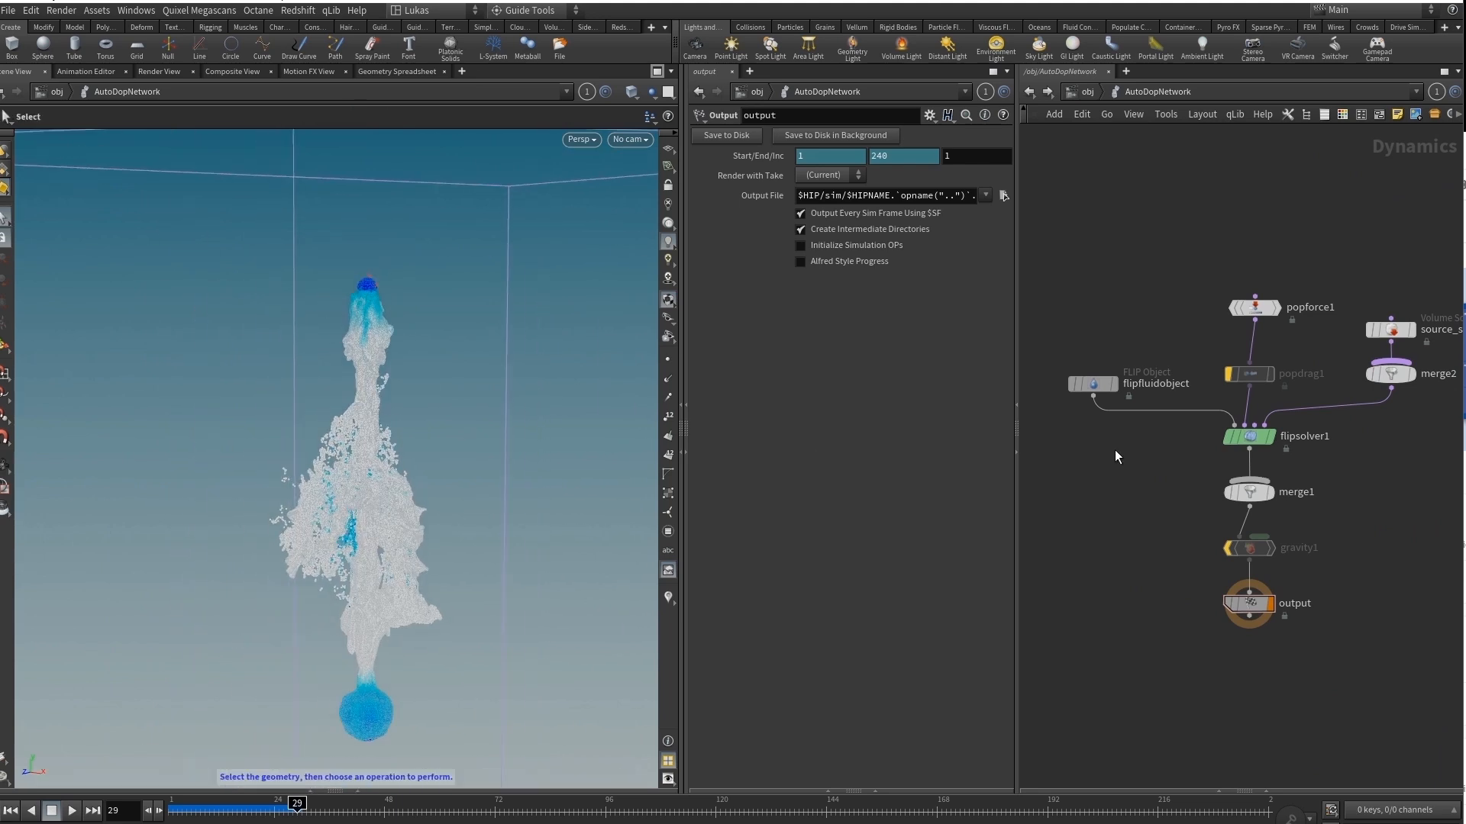
pyautogui.click(1254, 309)
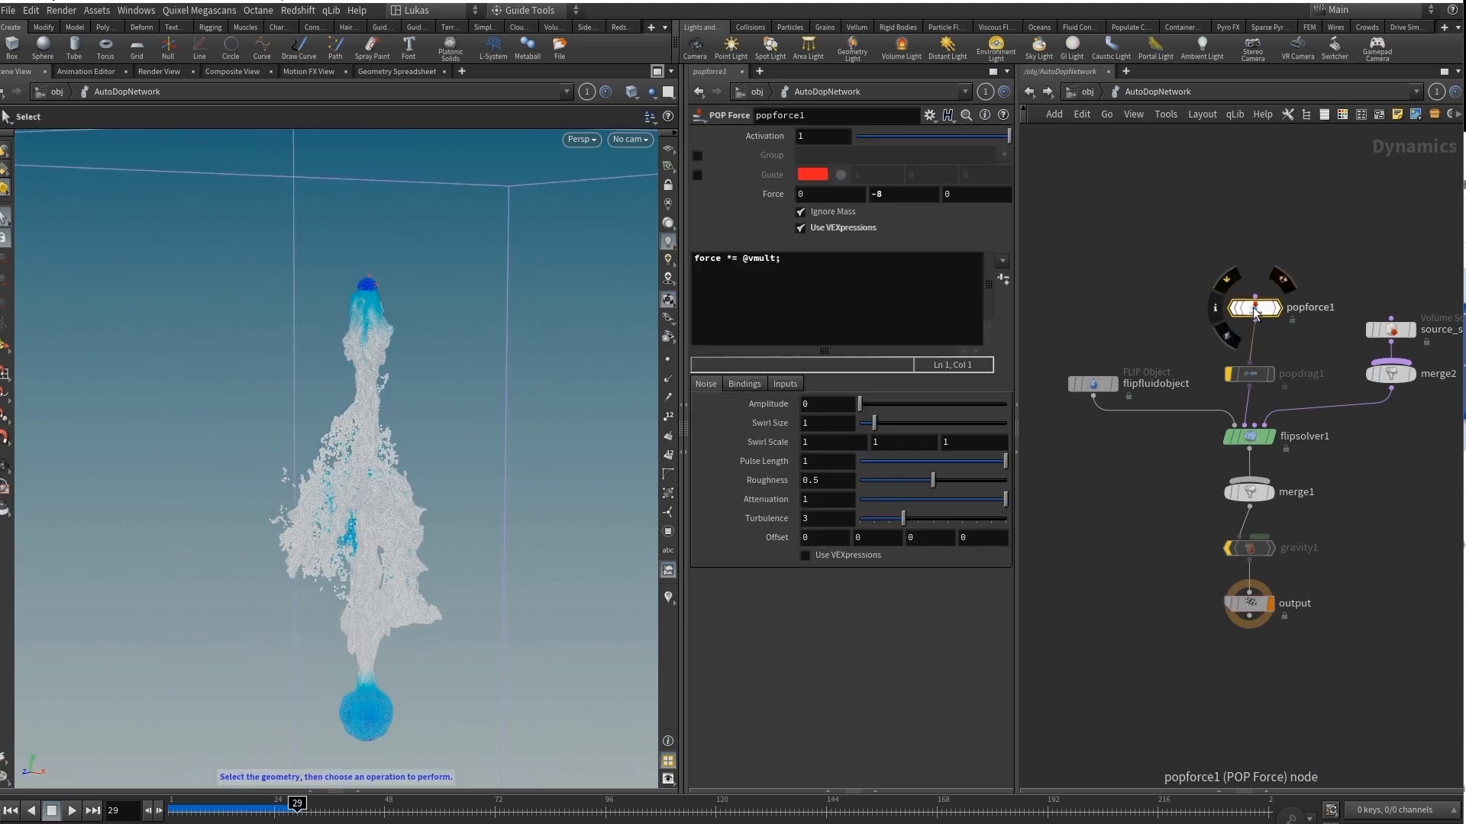
pyautogui.moveTo(1255, 313); pyautogui.dragTo(1250, 322)
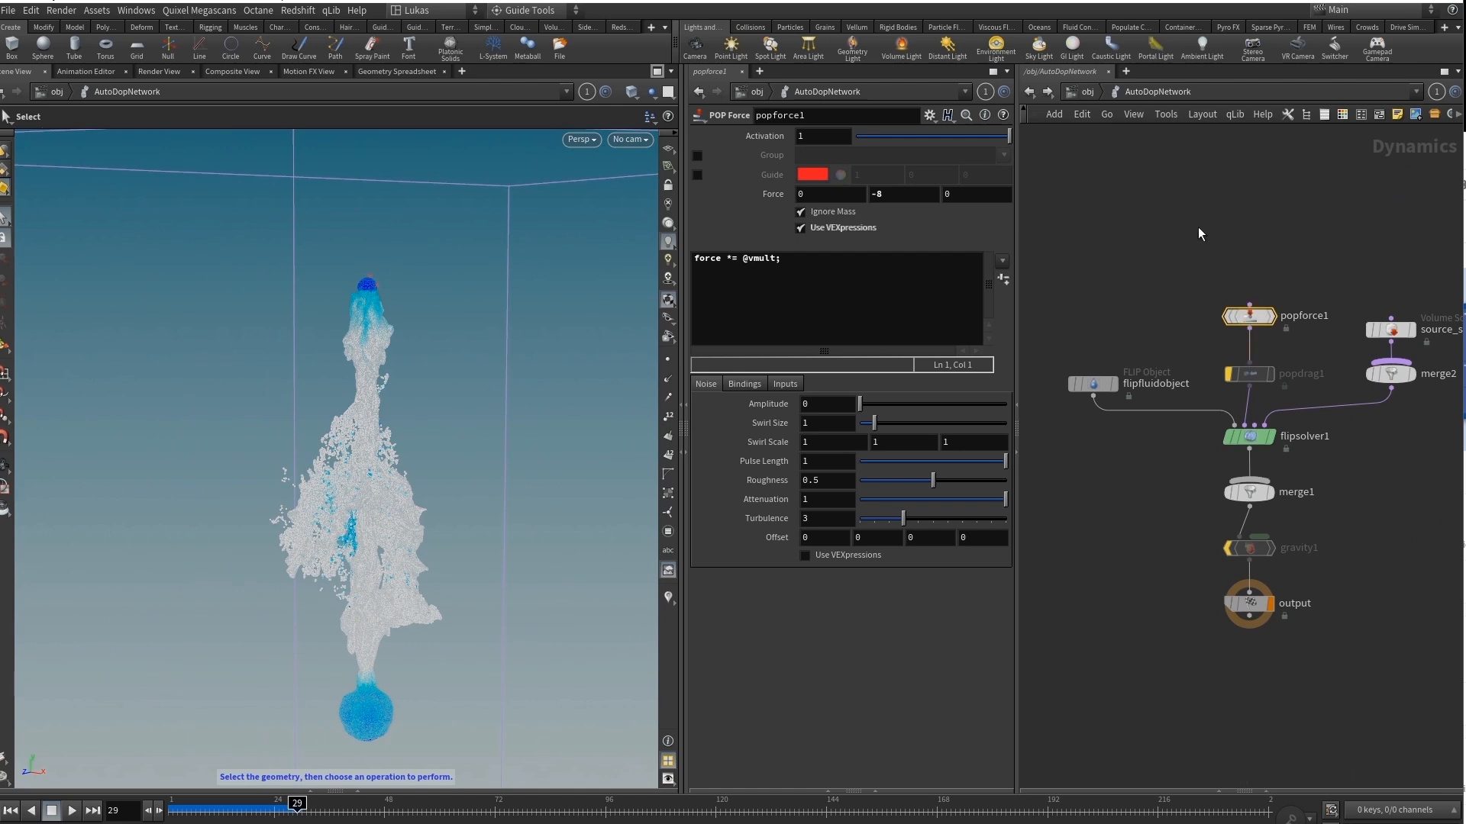
pyautogui.click(1252, 225)
# Inspect the flipsolver1 settings and replay the FLIP simulation from the start, stopping at frame 28.
pyautogui.click(1249, 436)
pyautogui.moveTo(259, 809); pyautogui.dragTo(171, 810)
pyautogui.click(71, 811)
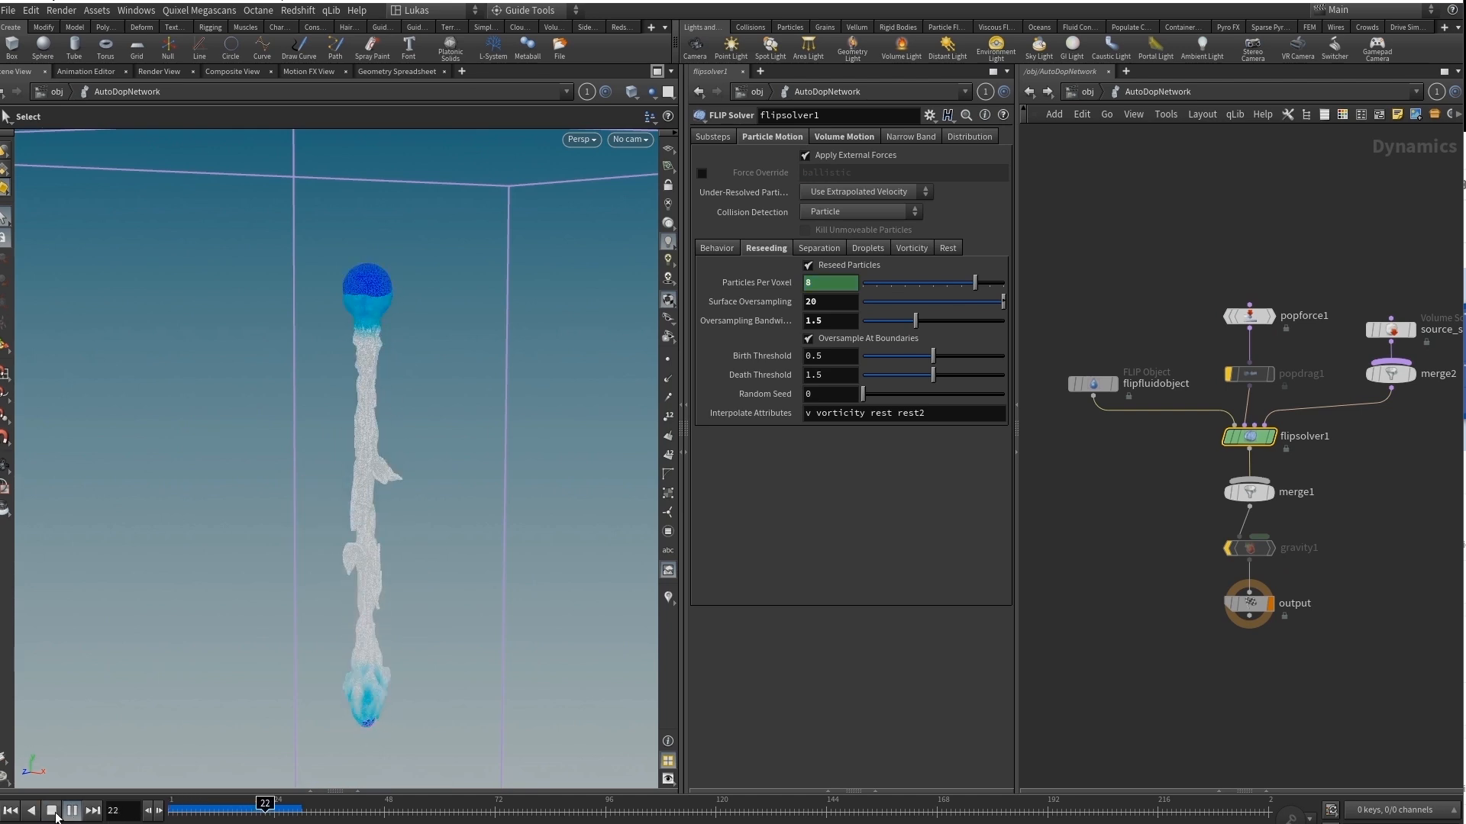
pyautogui.click(51, 810)
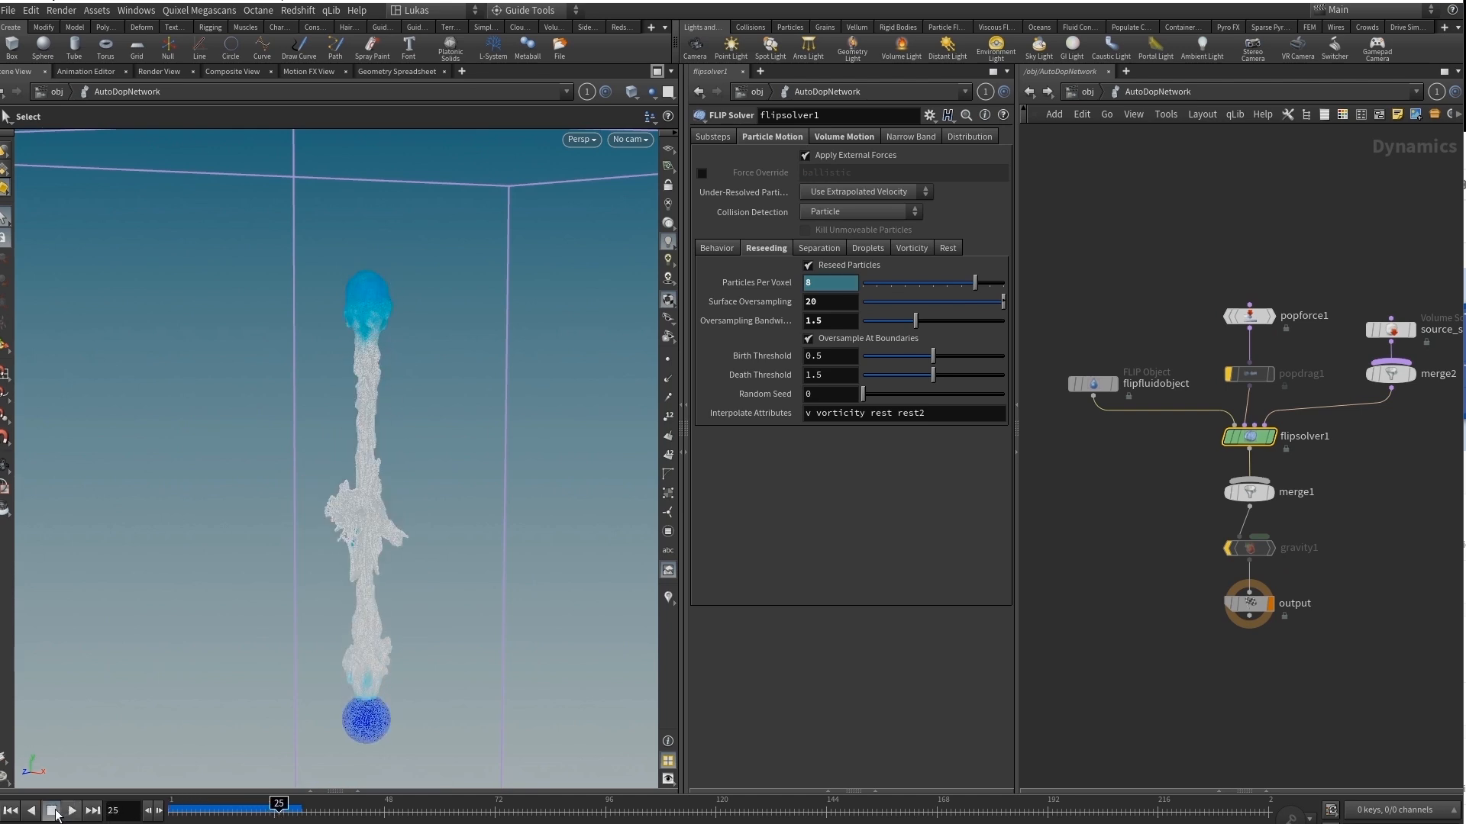
pyautogui.click(71, 812)
pyautogui.click(56, 812)
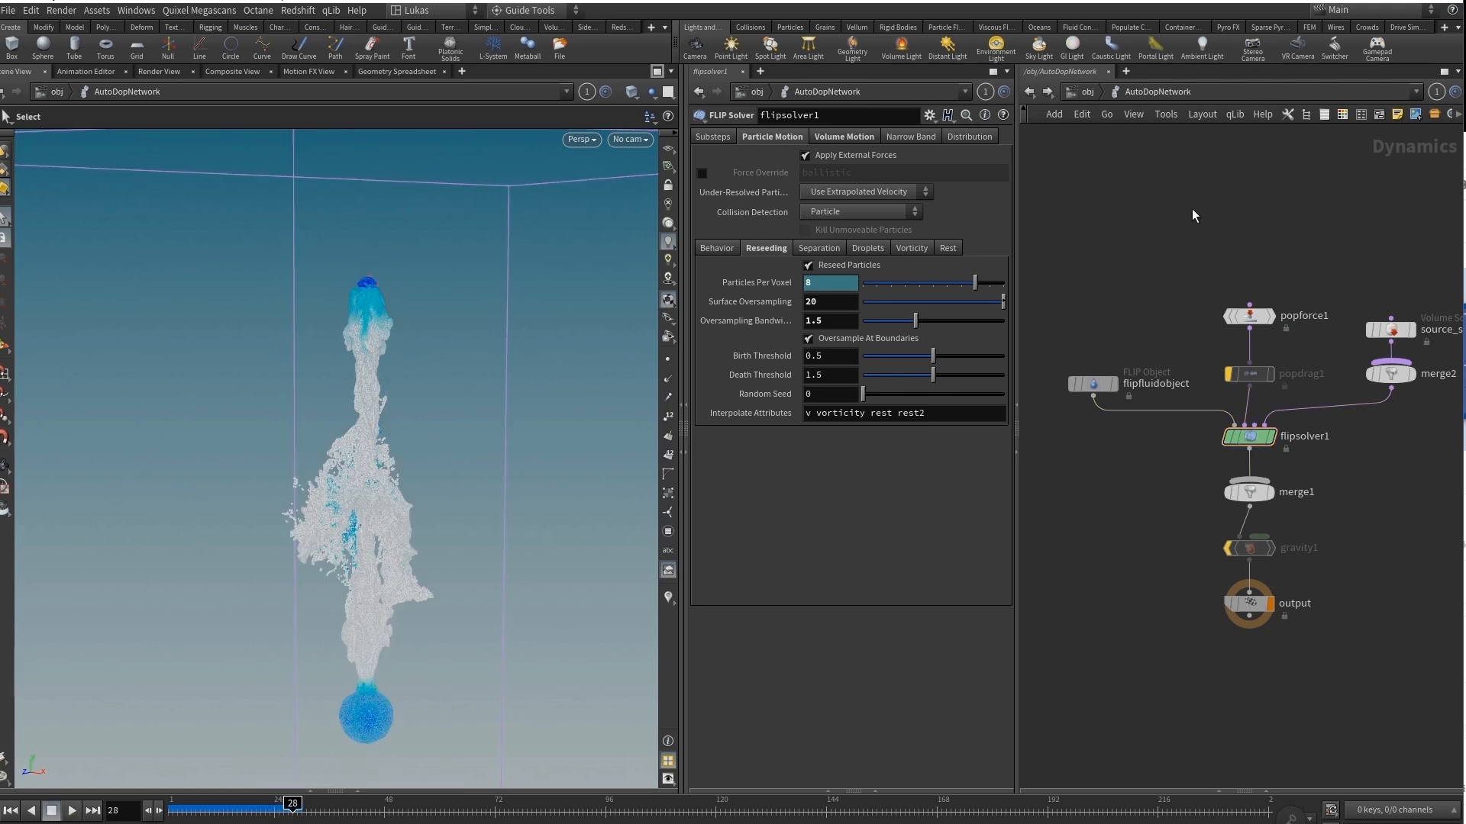
# Open the fluid_body network and display its meshed water_f28 file cache.
pyautogui.press('u')
pyautogui.moveTo(1243, 443); pyautogui.dragTo(1363, 448, button='middle')
pyautogui.doubleClick(1249, 438)
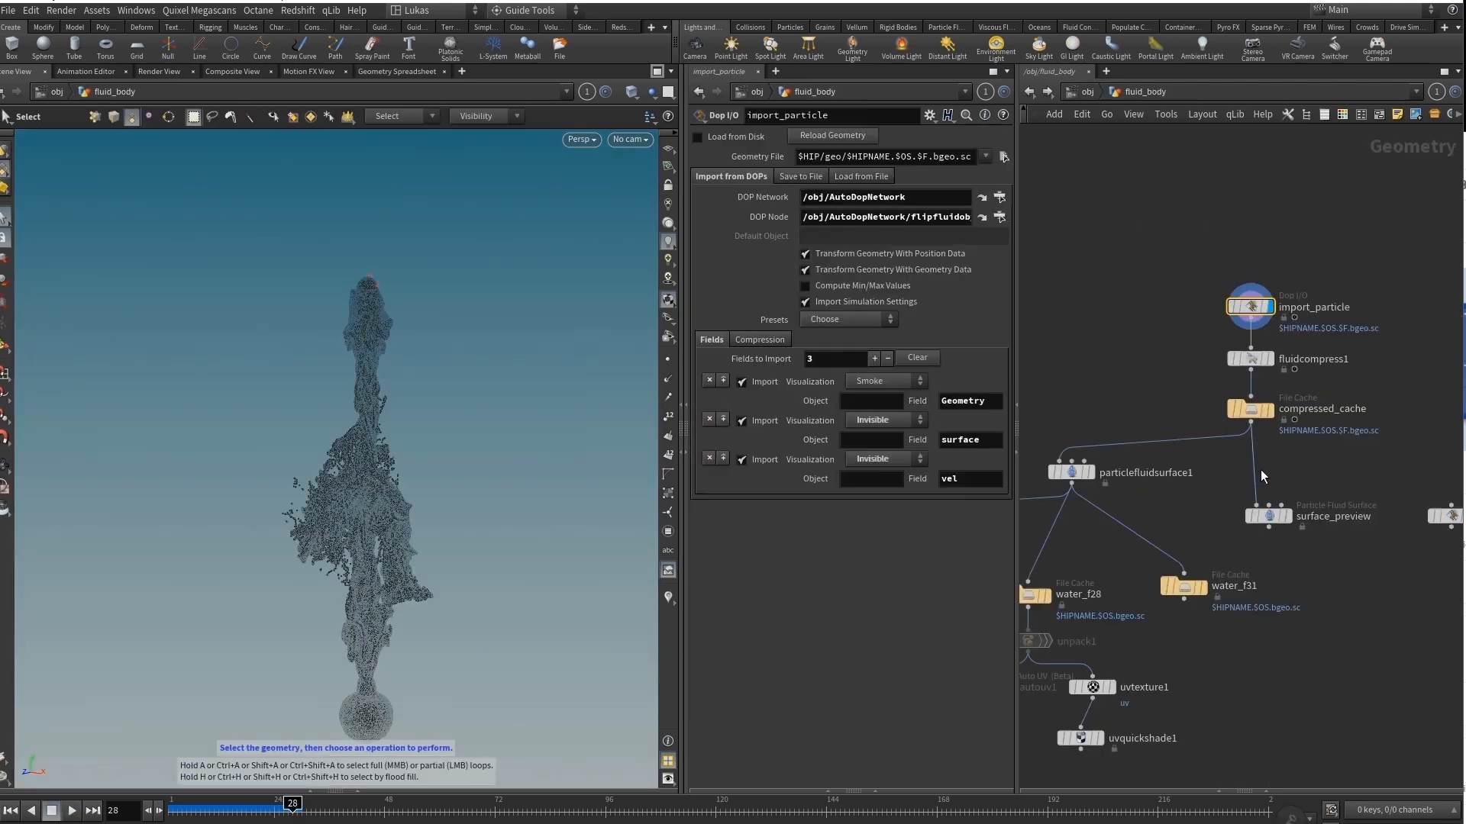
pyautogui.moveTo(1174, 503); pyautogui.dragTo(1278, 361, button='middle')
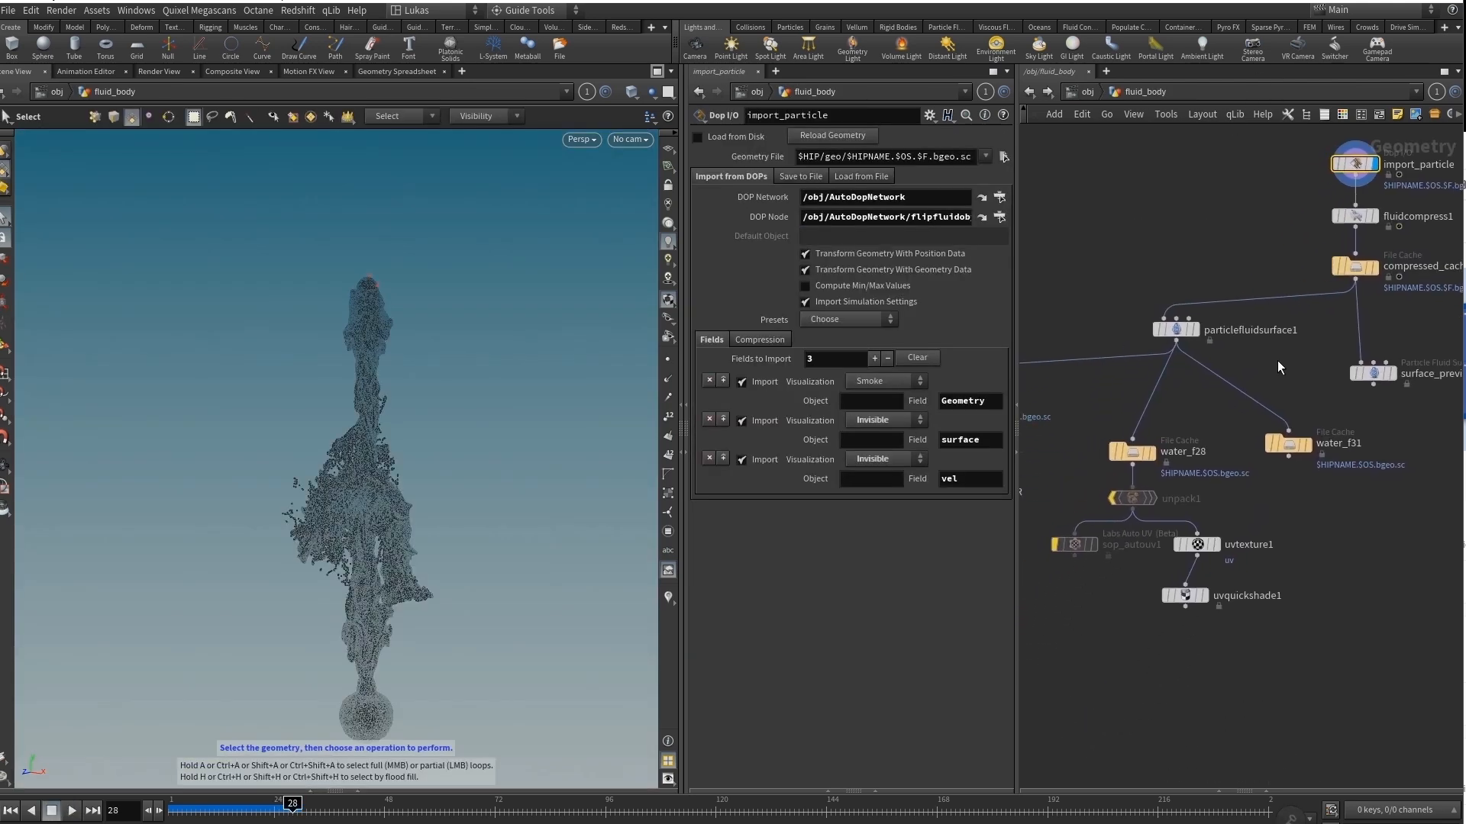
pyautogui.click(1151, 450)
pyautogui.click(1131, 455)
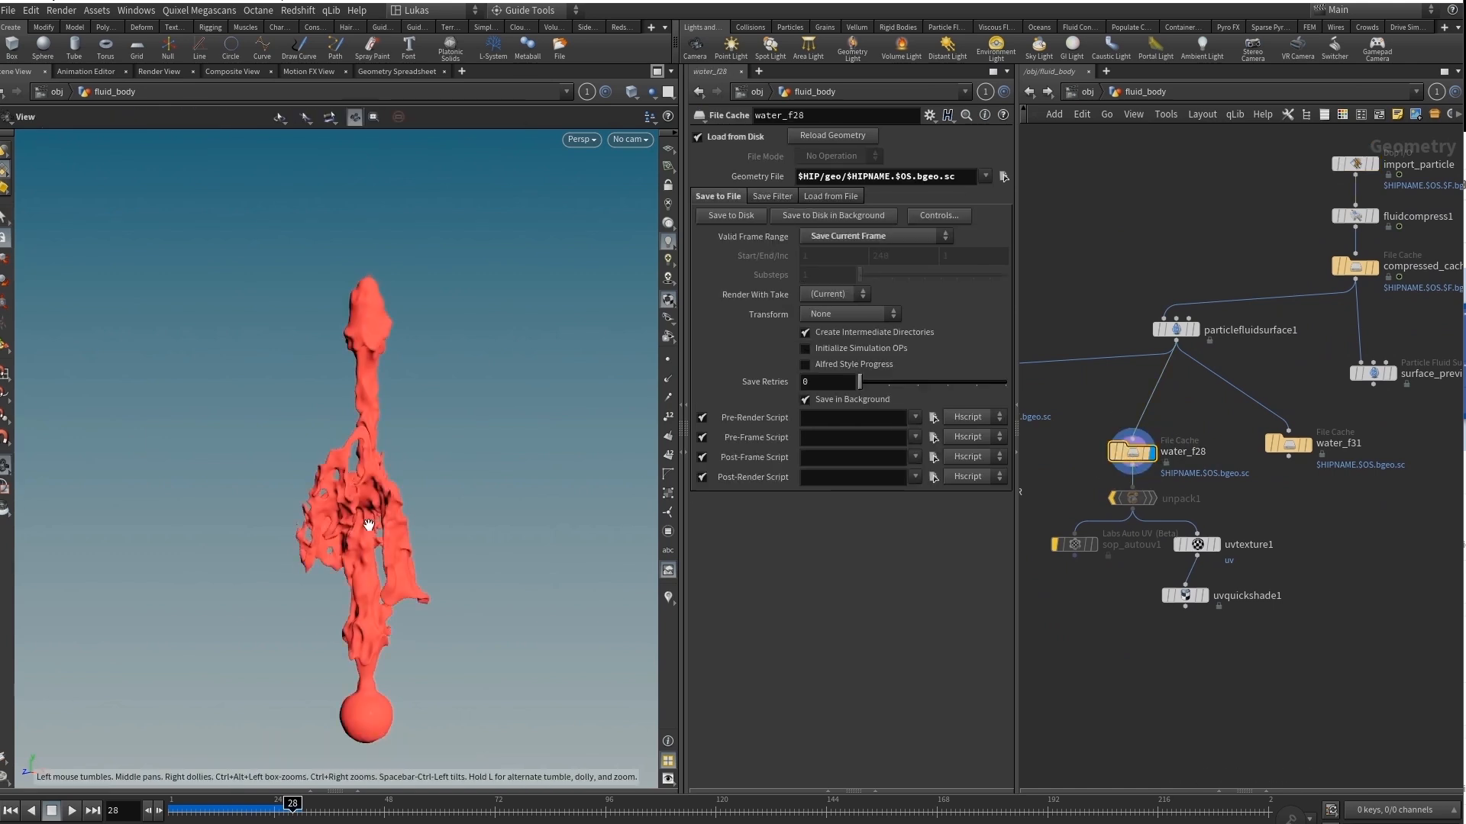
# Return to the flower network and display tube1, vellumcloth1 and vellumdrape1 to examine how the ring is draped on the stalk.
pyautogui.press('u')
pyautogui.doubleClick(1057, 429)
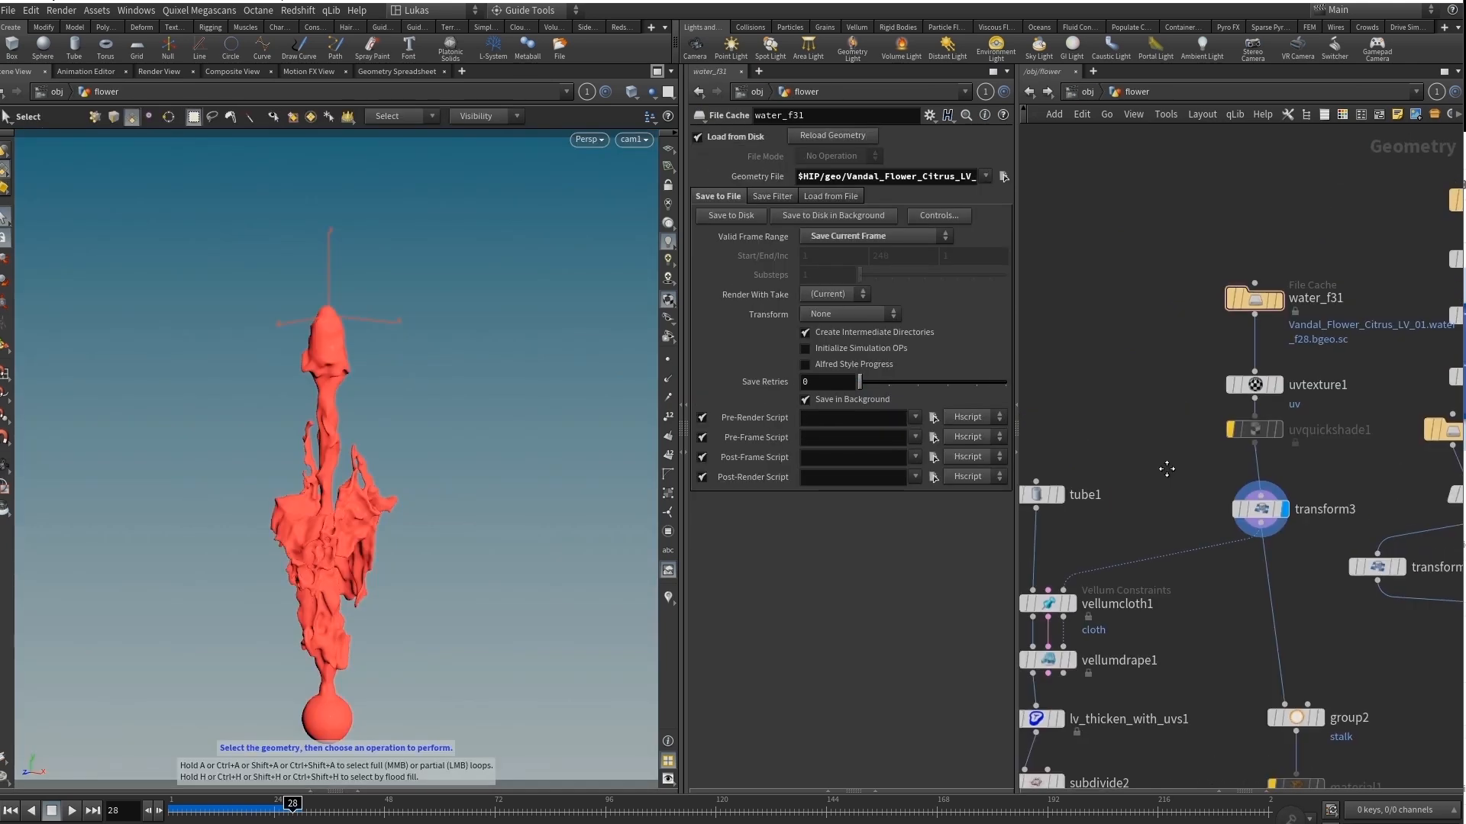
pyautogui.moveTo(1118, 627); pyautogui.dragTo(1223, 433, button='middle')
pyautogui.moveTo(1185, 443)
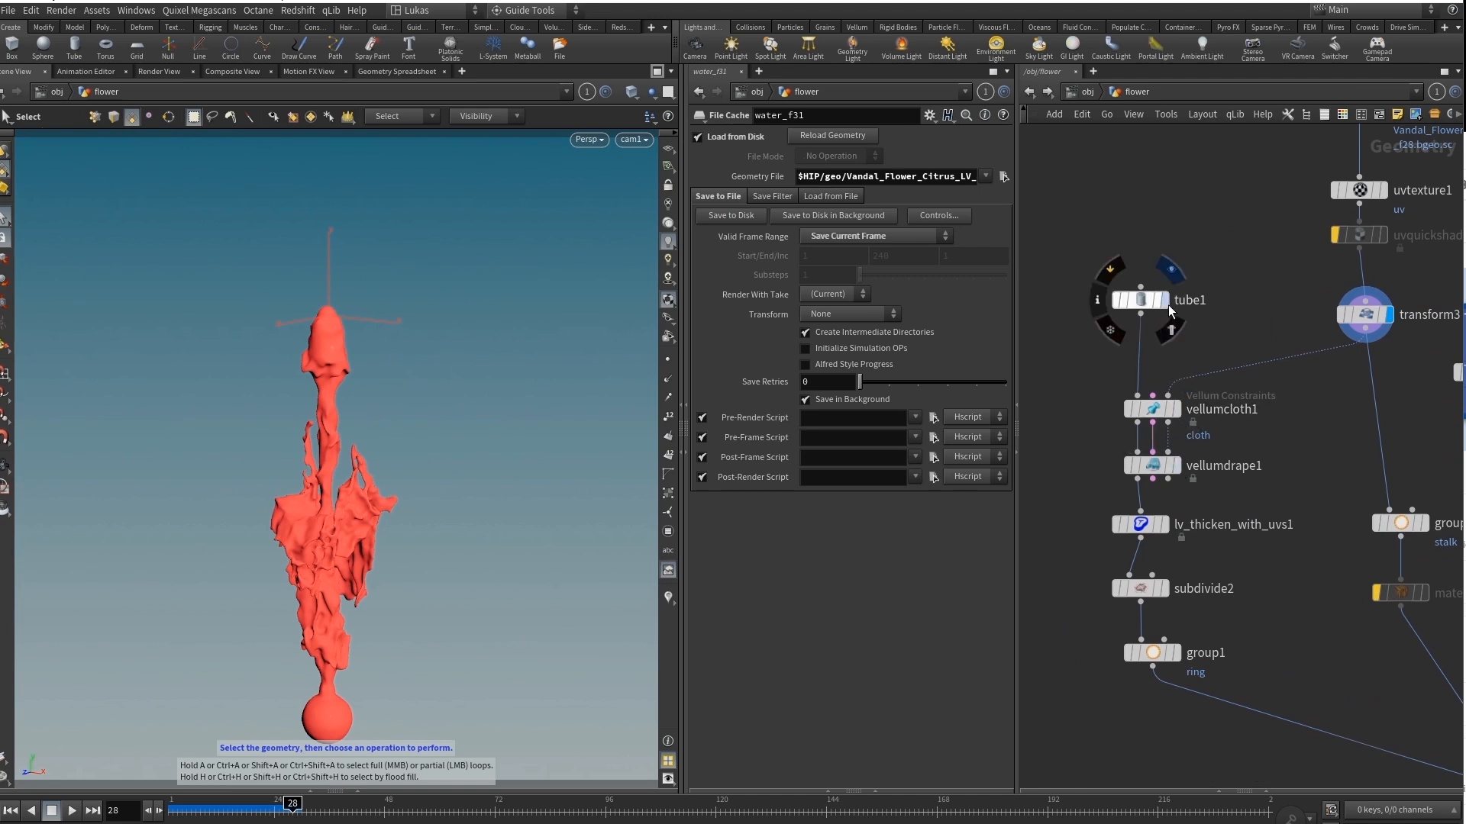
pyautogui.click(1165, 299)
pyautogui.click(1177, 410)
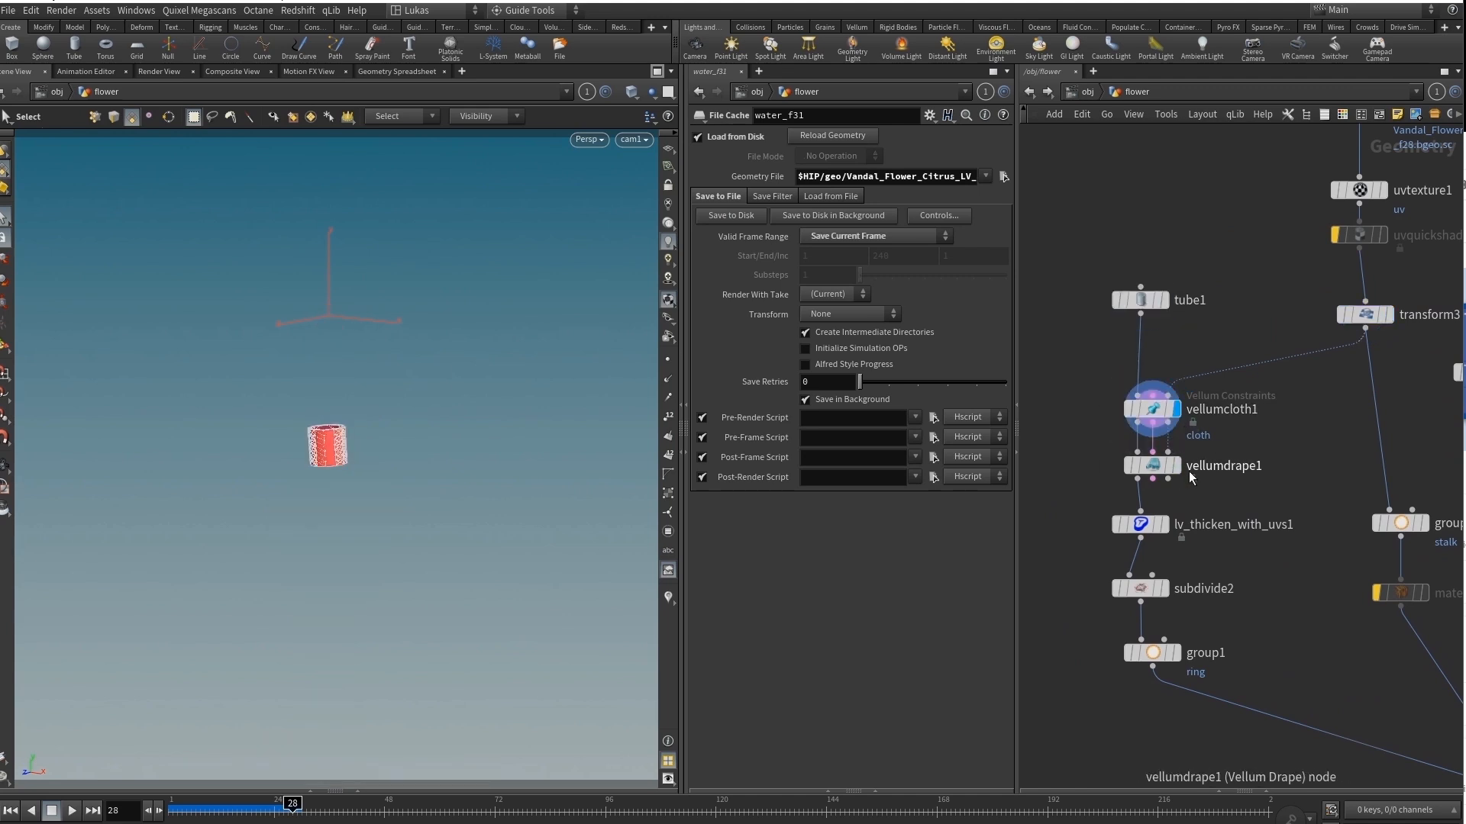
pyautogui.click(1177, 466)
pyautogui.click(1156, 472)
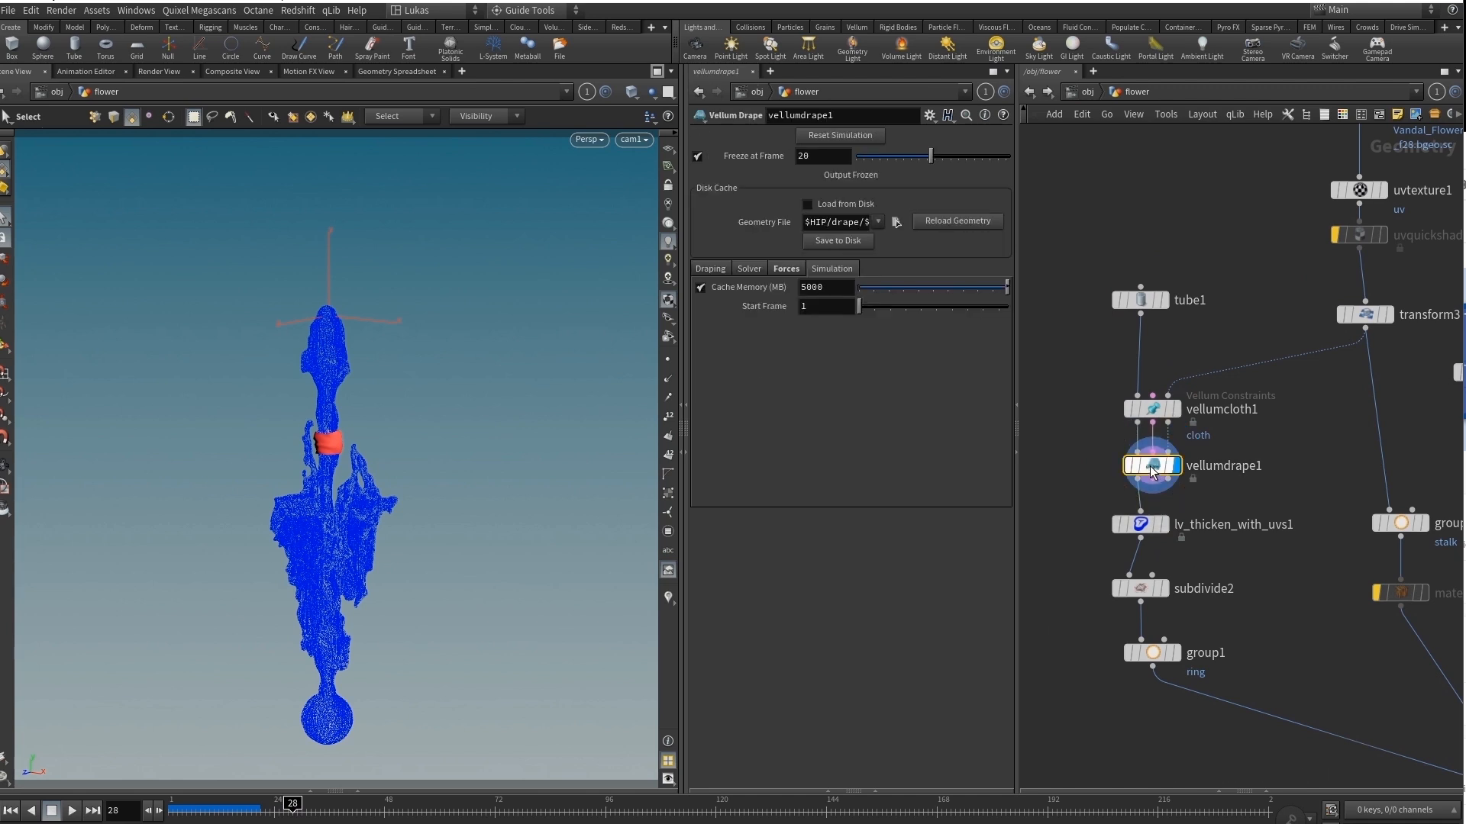
# Display the combined flower parts at merge1 and at normal3.
pyautogui.moveTo(1285, 597); pyautogui.dragTo(1165, 429, button='middle')
pyautogui.scroll(-2, 1165, 429)
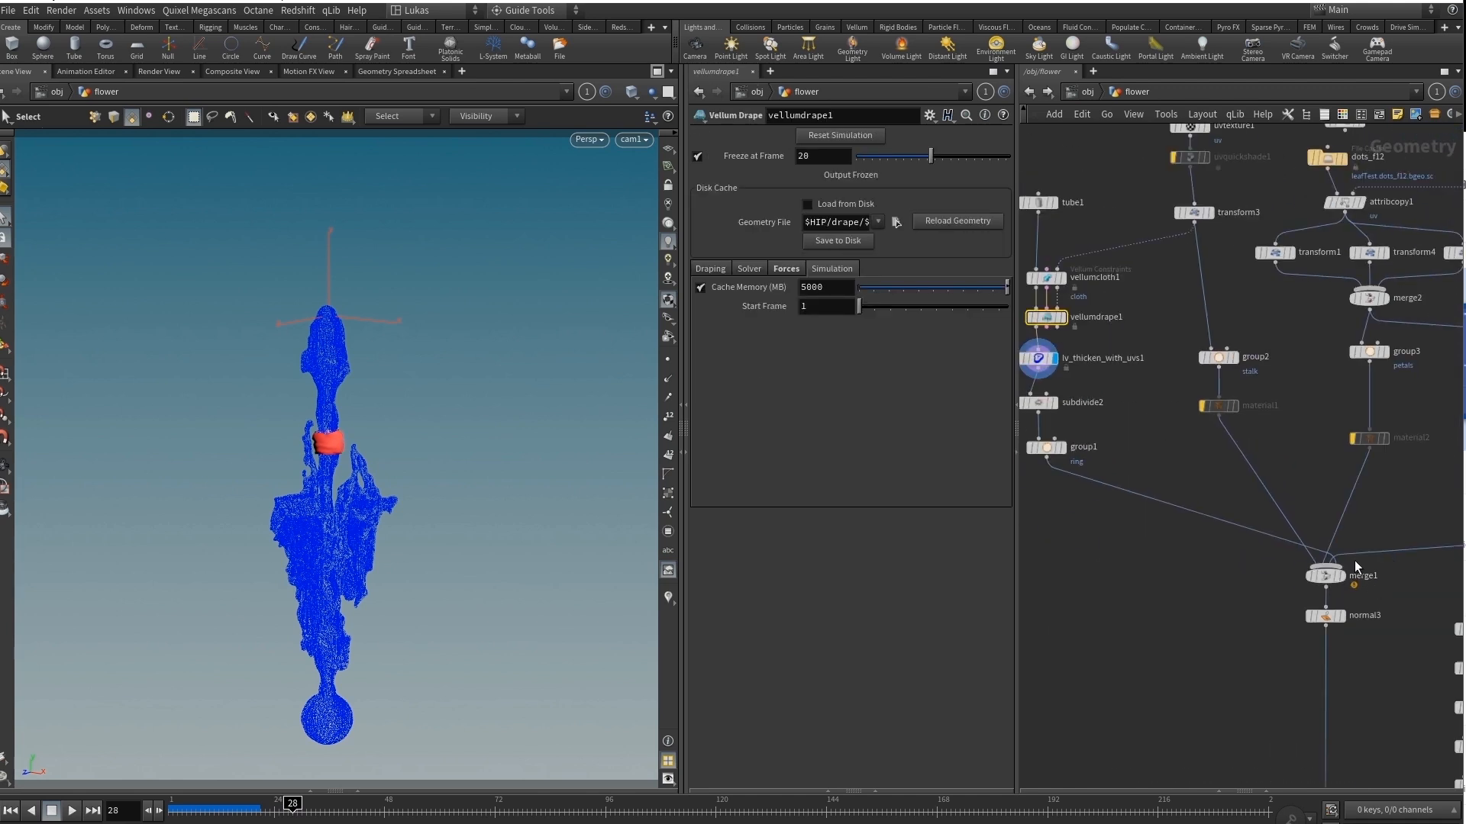
pyautogui.click(1341, 577)
pyautogui.click(1332, 582)
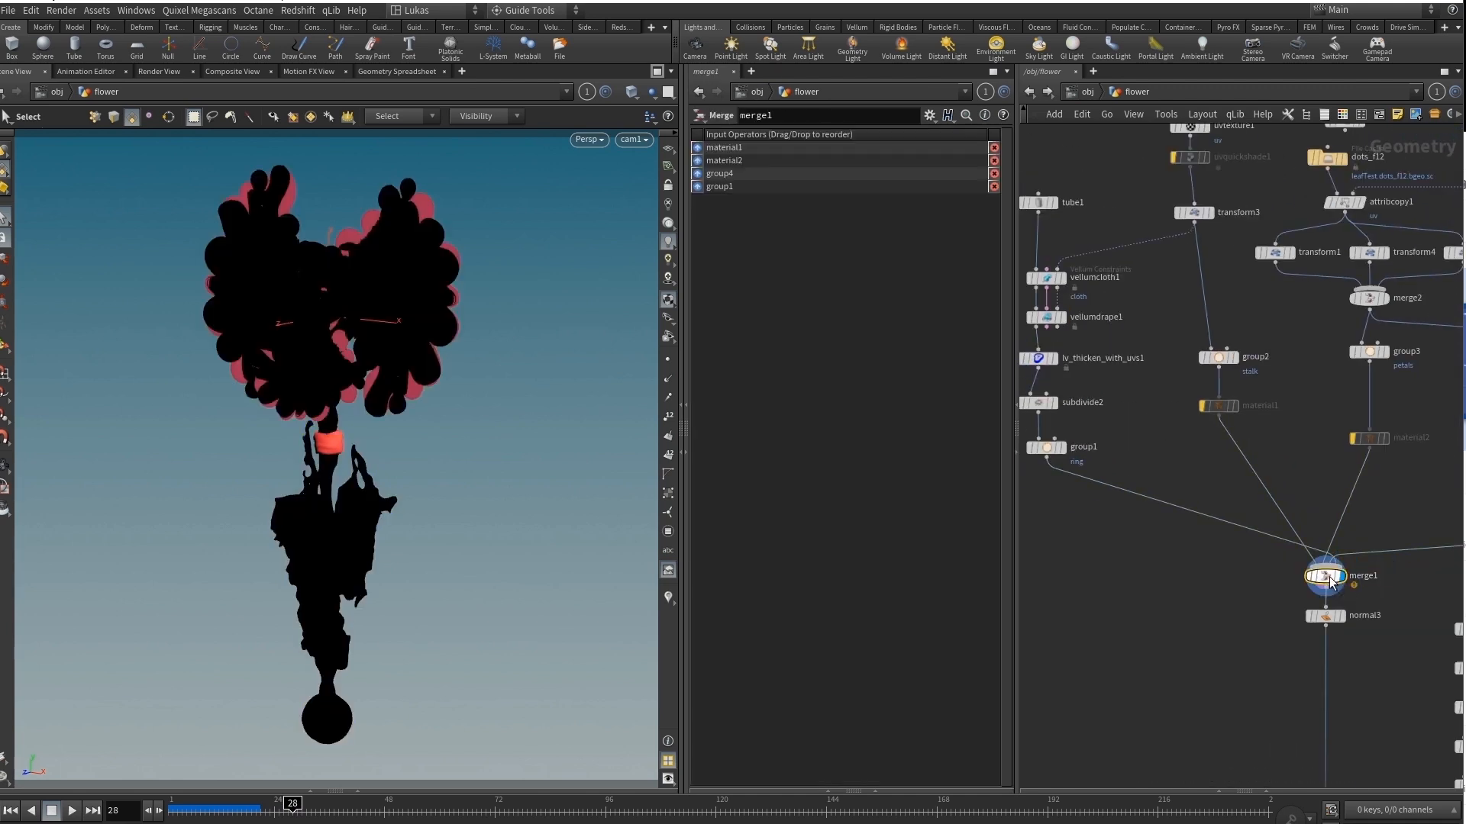
pyautogui.click(1341, 617)
pyautogui.click(1330, 617)
pyautogui.moveTo(1182, 639); pyautogui.dragTo(1038, 472, button='middle')
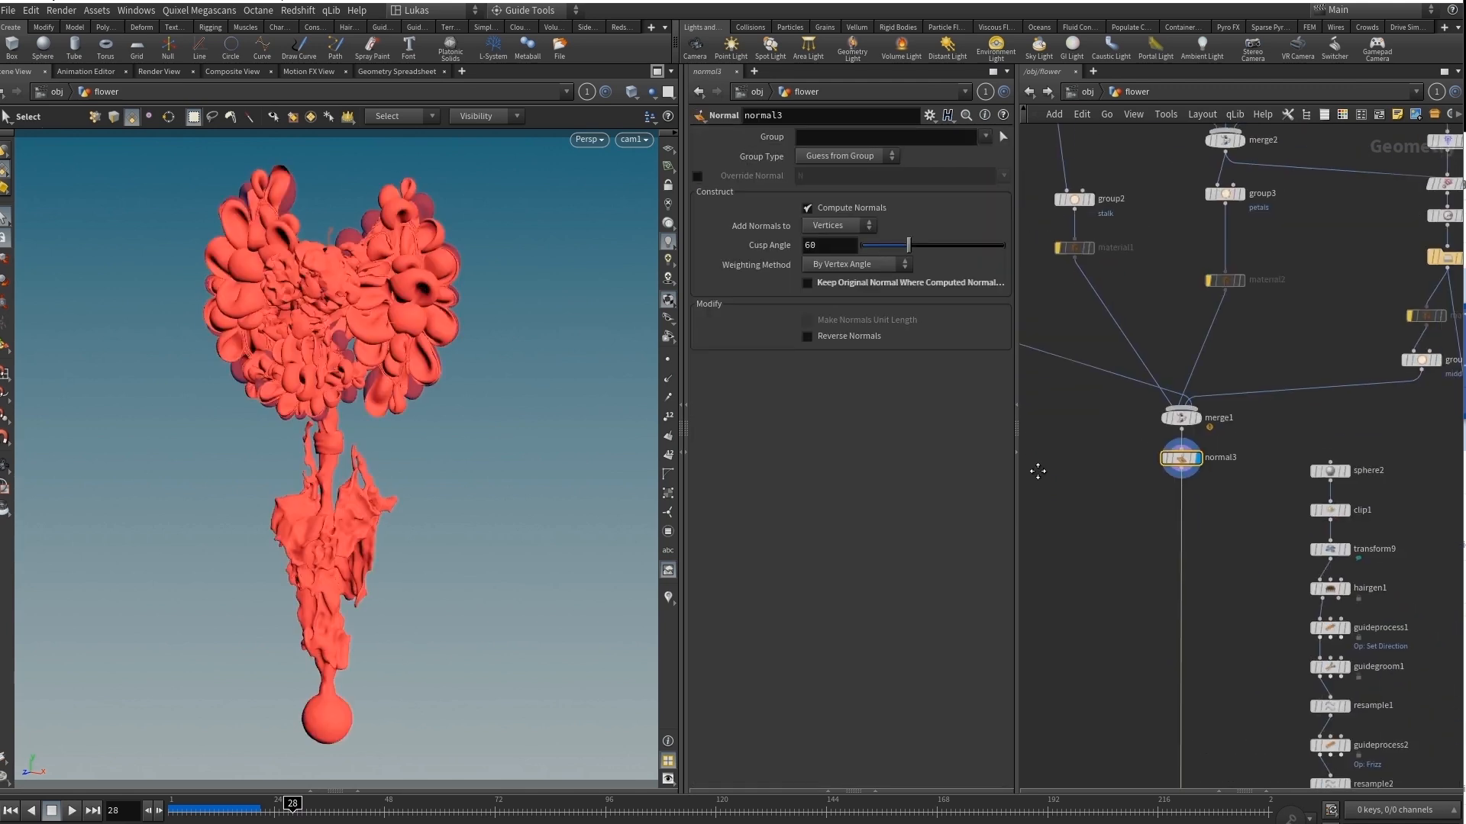
# Go to the hair branch beside normal3 and display its clipped sphere at transform9.
pyautogui.scroll(-2, 1116, 492)
pyautogui.moveTo(1219, 589); pyautogui.dragTo(1247, 313, button='middle')
pyautogui.scroll(2, 1245, 296)
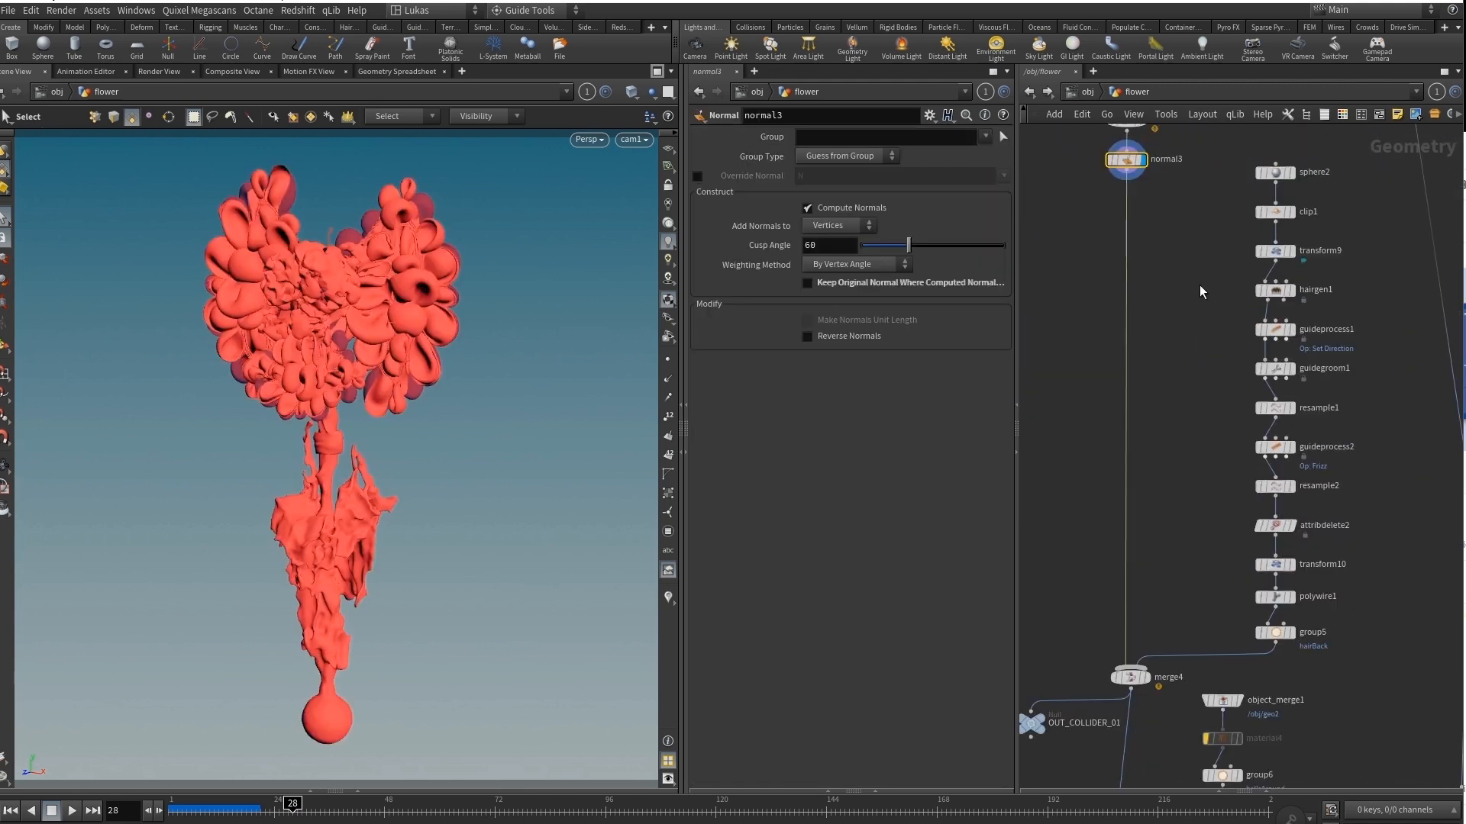
pyautogui.click(1342, 328)
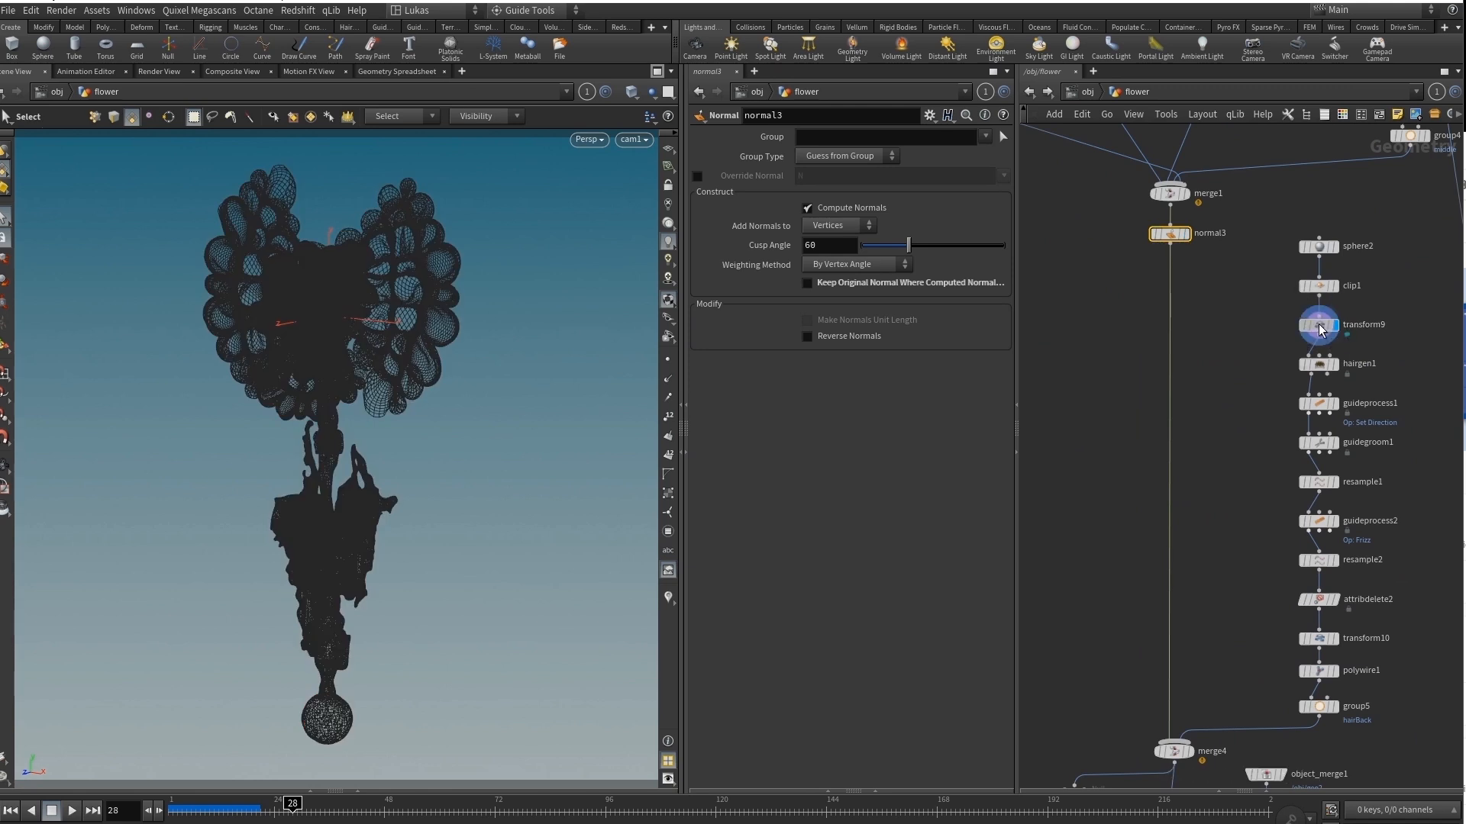
pyautogui.click(1330, 327)
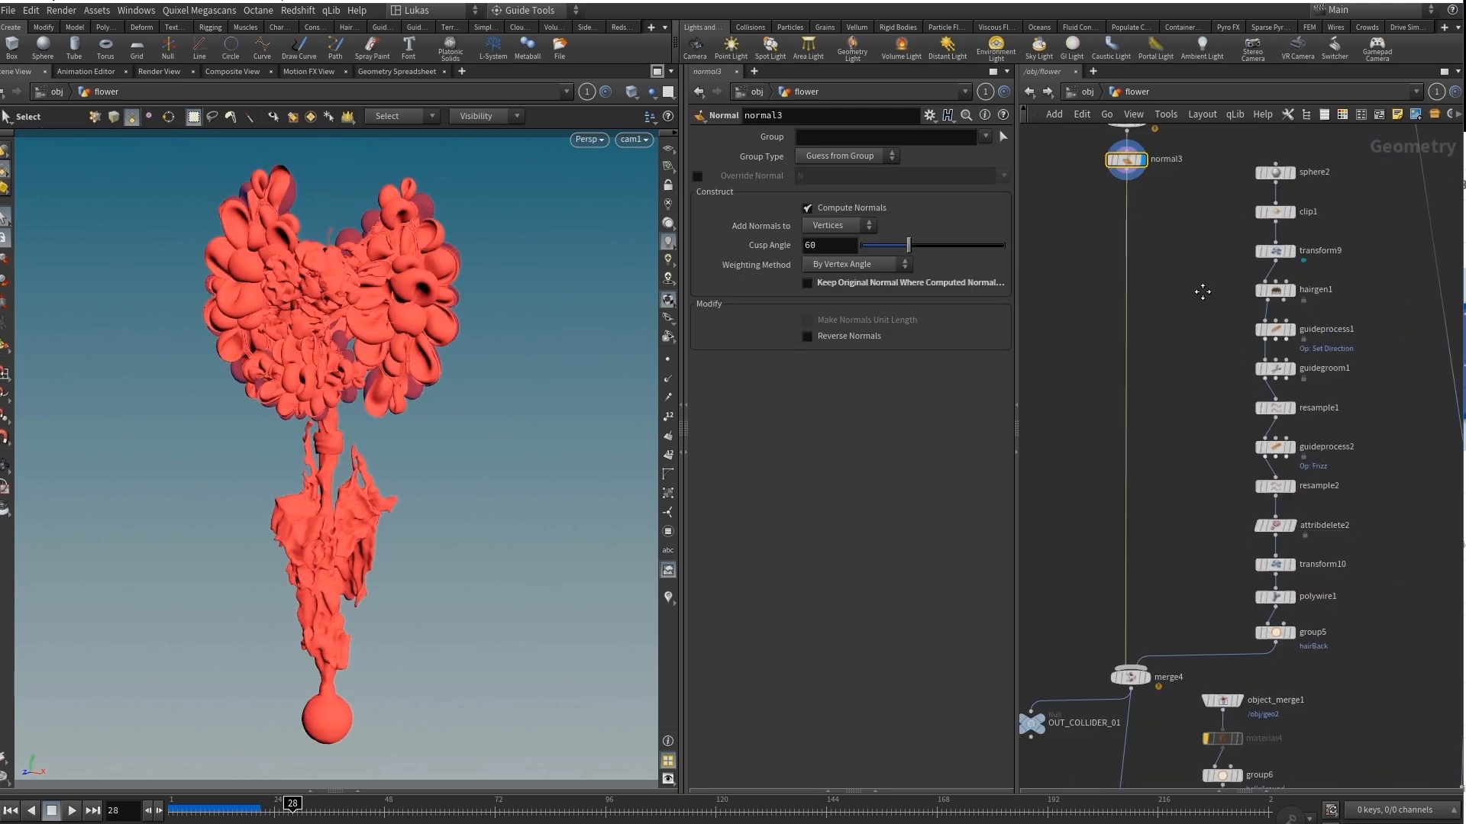
pyautogui.moveTo(1201, 291); pyautogui.dragTo(1246, 367, button='middle')
pyautogui.click(1334, 326)
pyautogui.click(1321, 330)
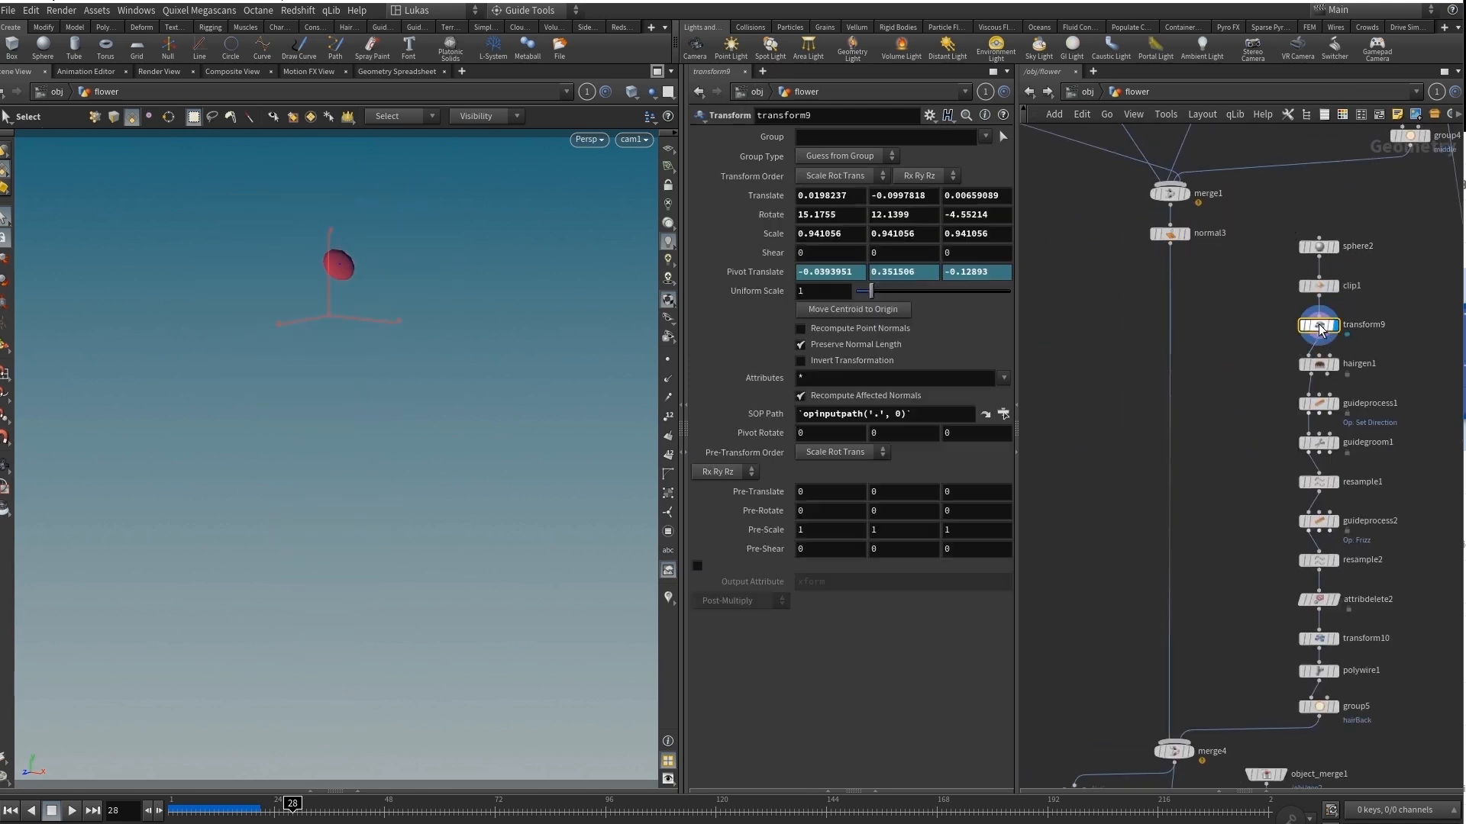
# Examine the hair build-up by displaying guideprocess1, guidegroom1, resample1, resample2 and the hairBack group in turn.
pyautogui.click(1336, 403)
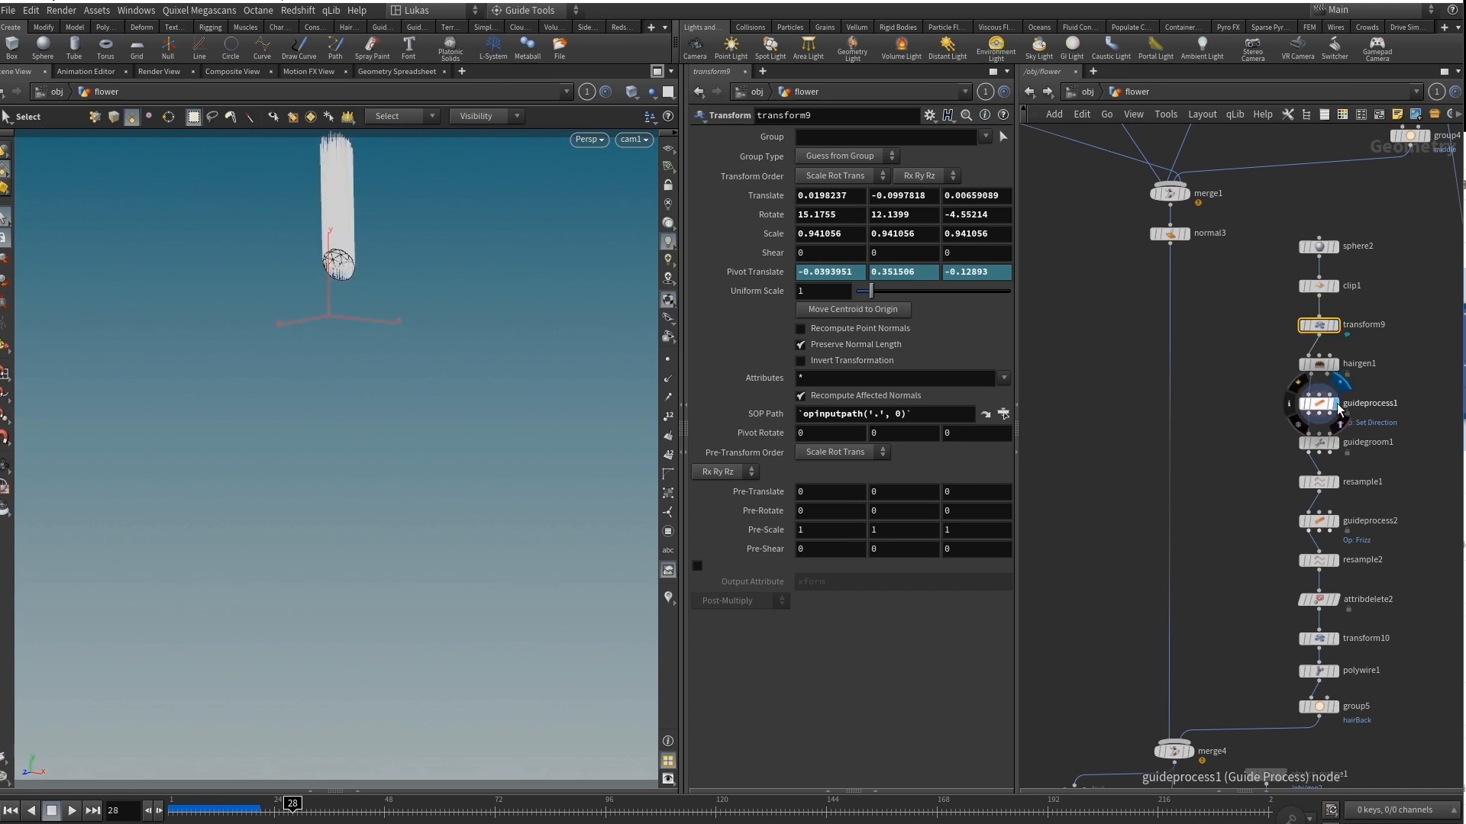
pyautogui.click(1339, 444)
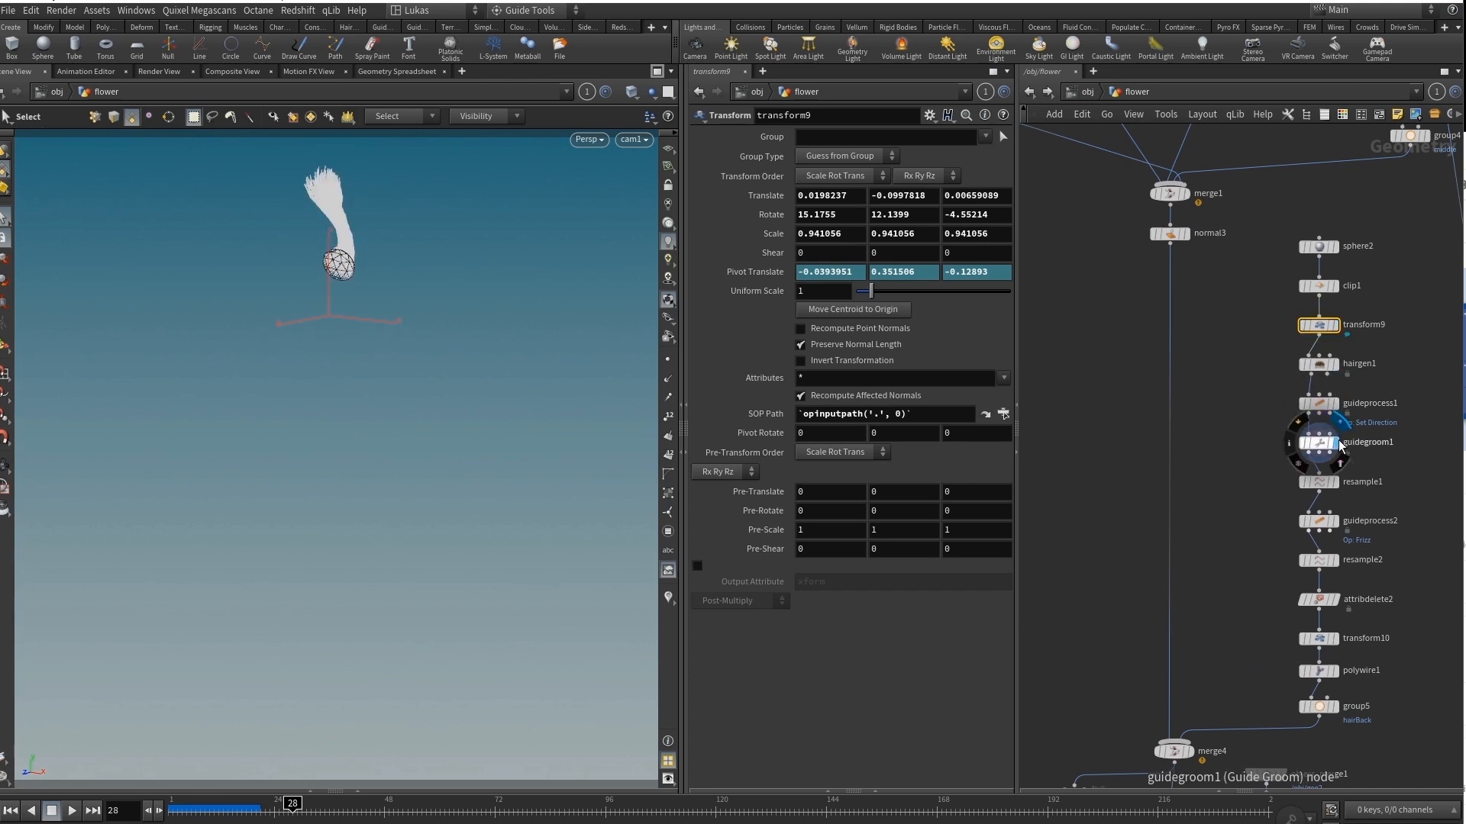
pyautogui.click(1336, 483)
pyautogui.click(1335, 560)
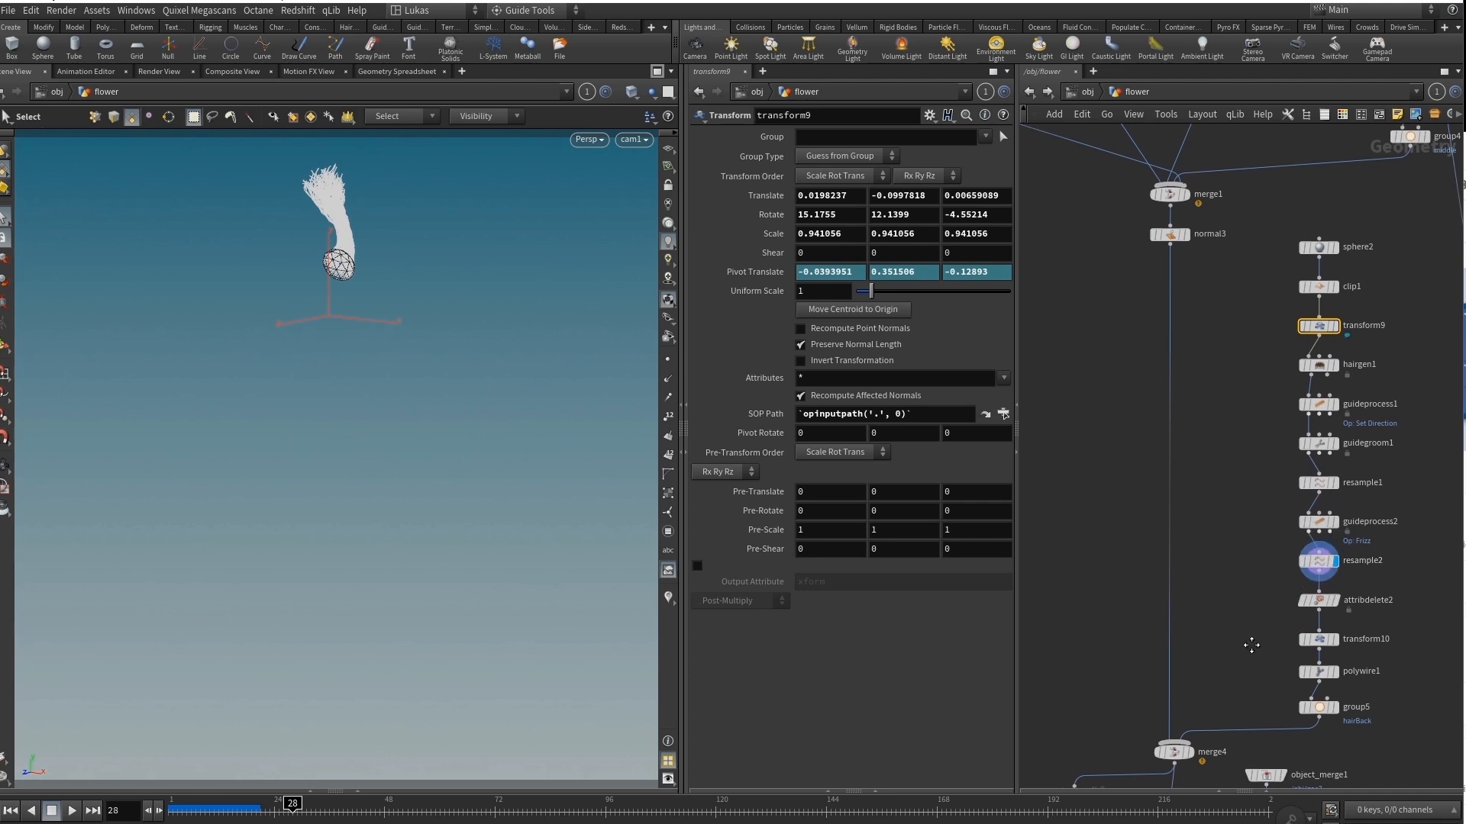
pyautogui.moveTo(1173, 757); pyautogui.dragTo(1161, 630, button='middle')
pyautogui.click(1328, 583)
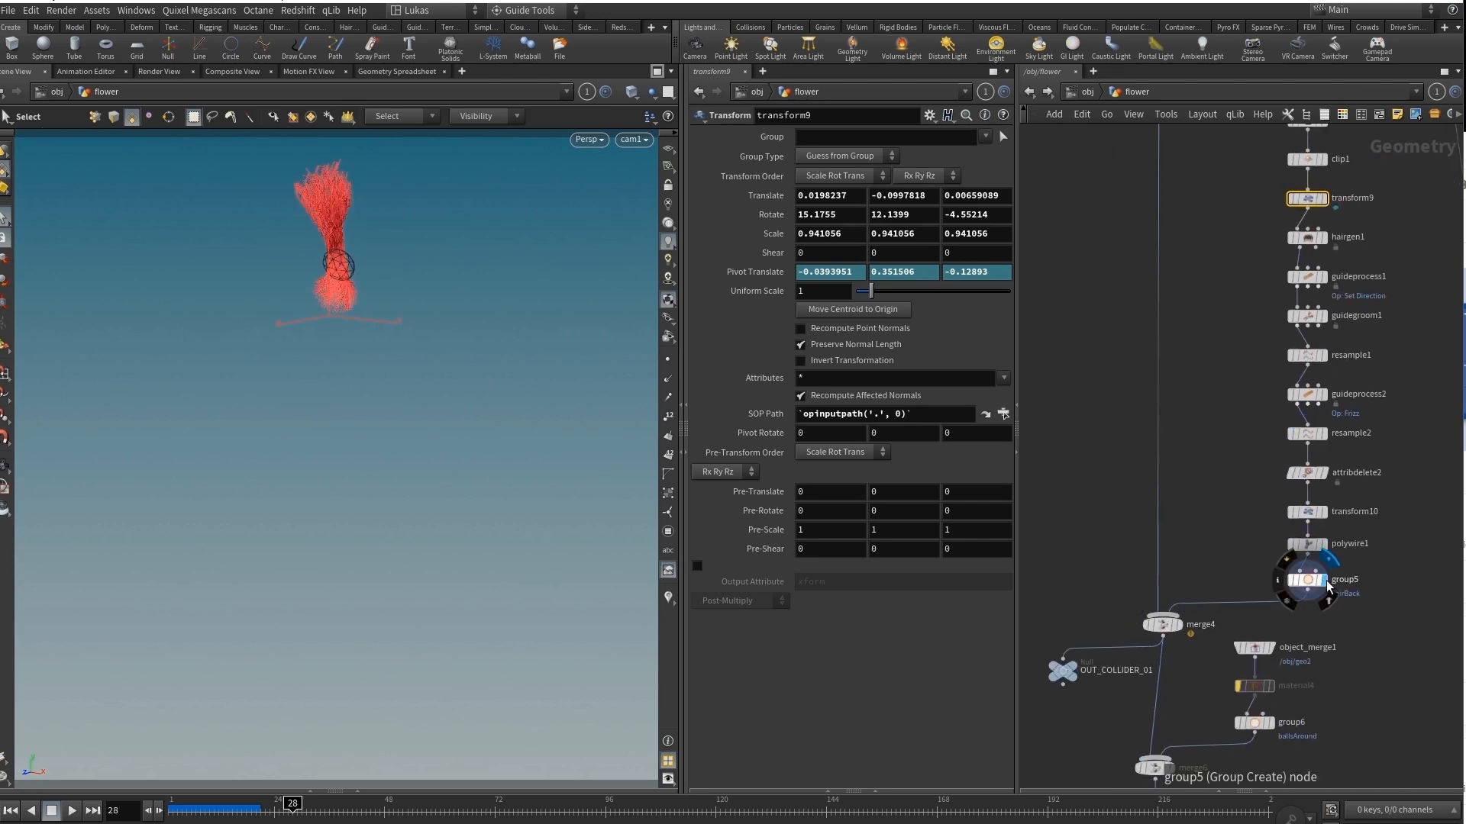
# Display merge4 with the back hair added and merge6 with the ballsAround group added.
pyautogui.scroll(-3, 1217, 582)
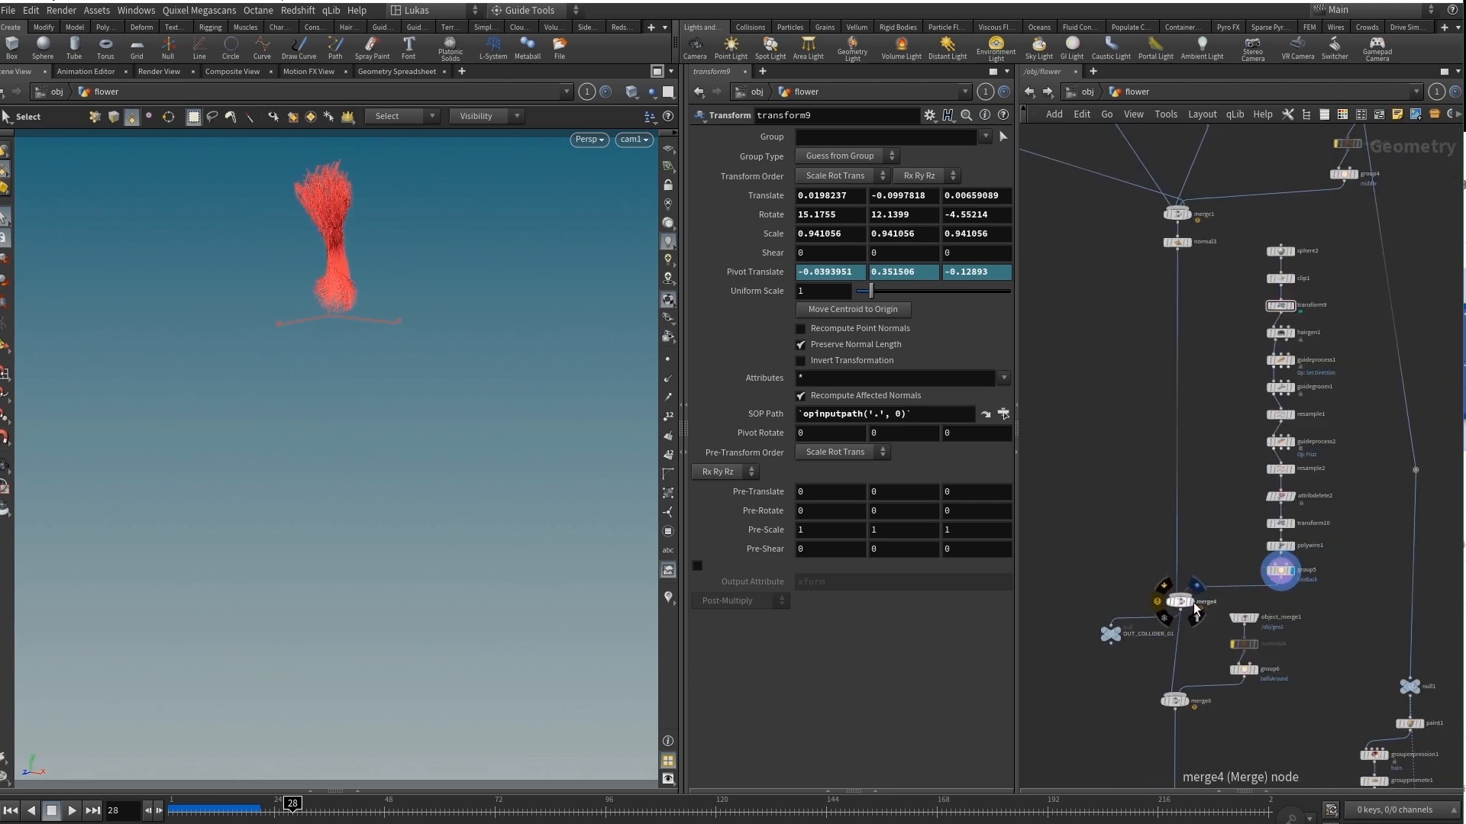
pyautogui.click(1196, 609)
pyautogui.moveTo(1222, 525); pyautogui.dragTo(1213, 411, button='middle')
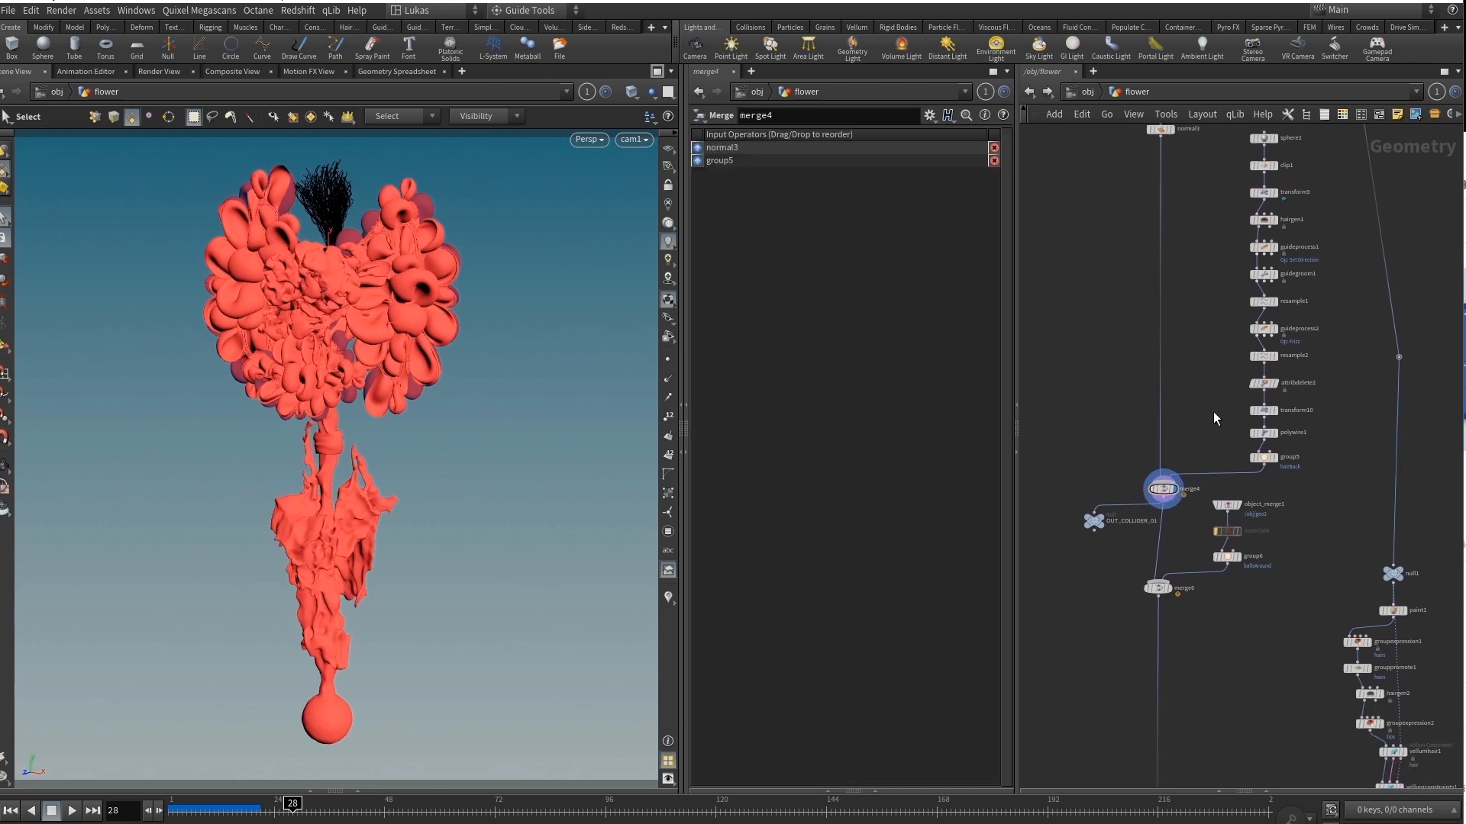
pyautogui.scroll(4, 1197, 591)
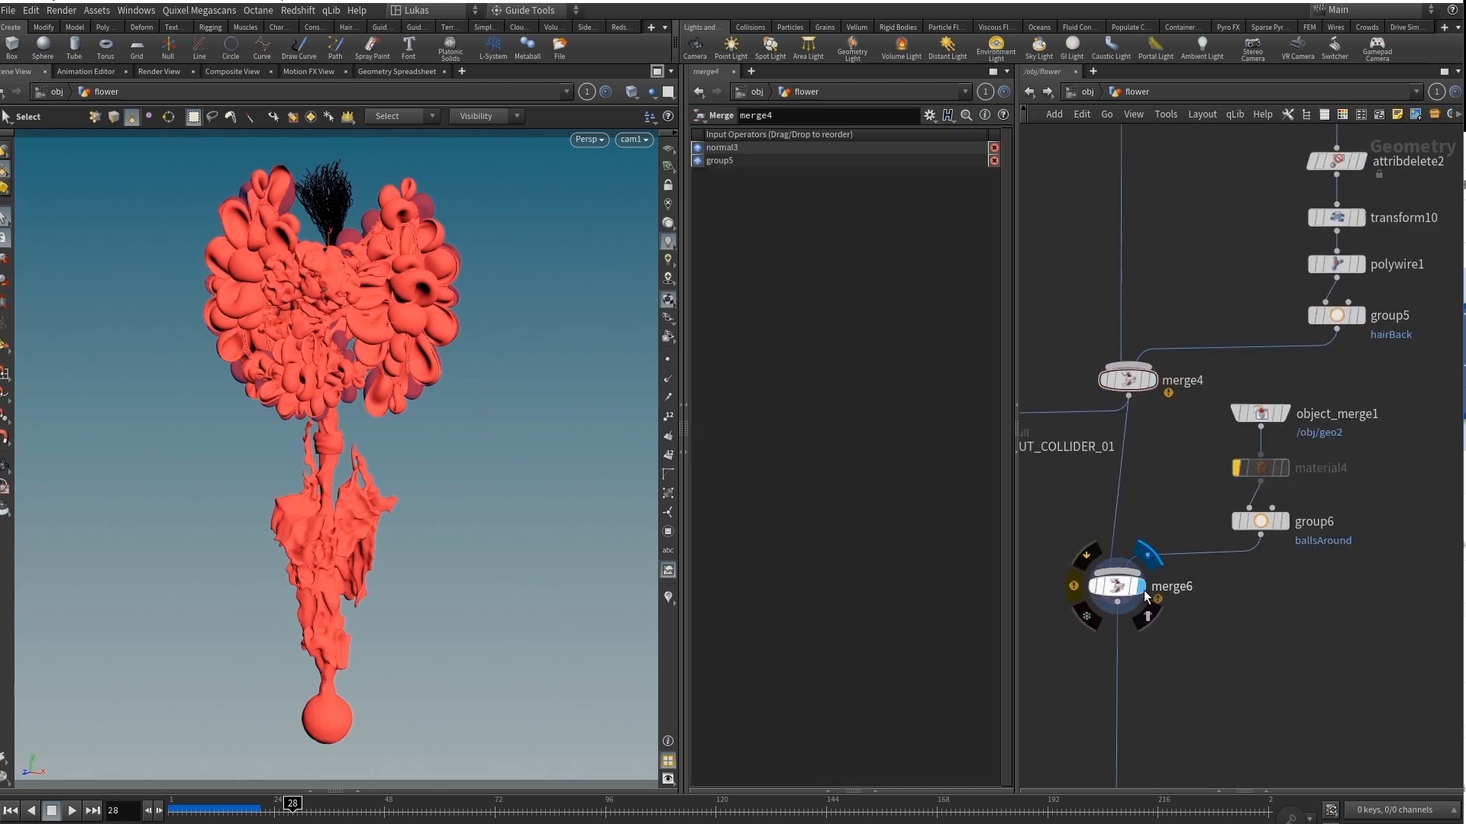
pyautogui.click(1115, 592)
# Display the finished flower from the merged file cache at the end of the network.
pyautogui.scroll(-5, 1276, 355)
pyautogui.scroll(-4, 1276, 427)
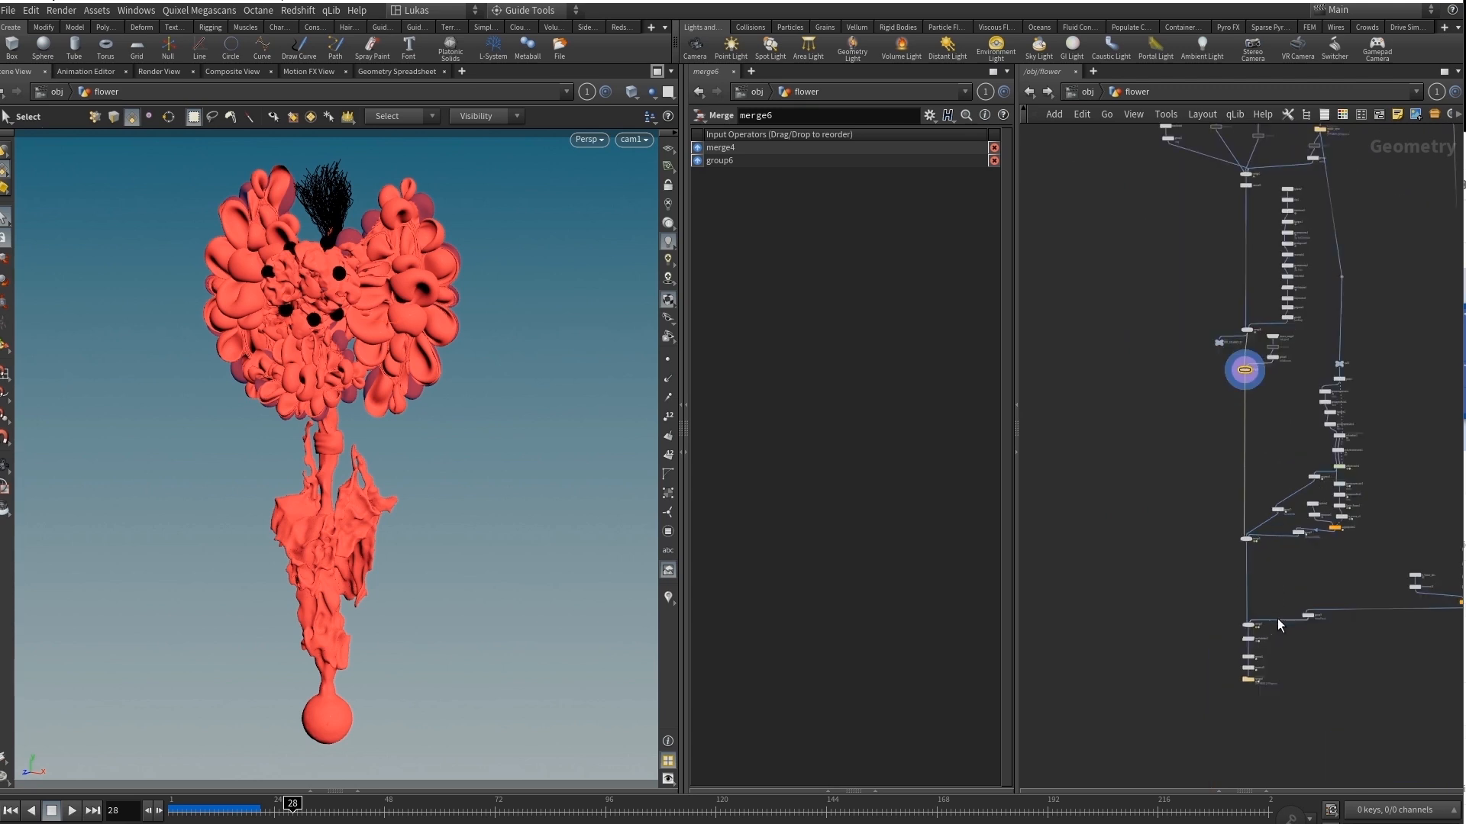
pyautogui.scroll(6, 1277, 619)
pyautogui.moveTo(1296, 561); pyautogui.dragTo(1301, 459, button='middle')
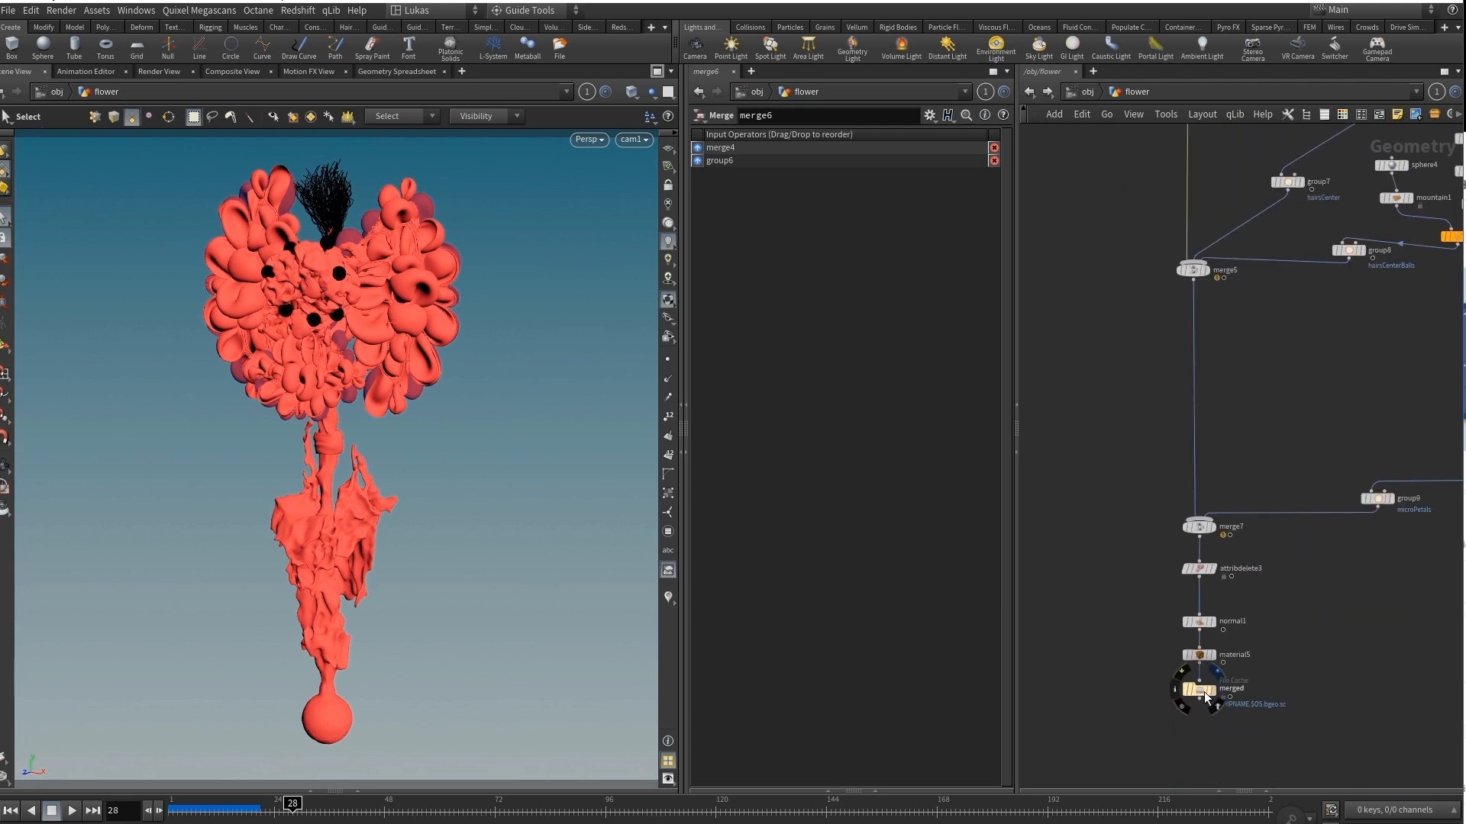
pyautogui.click(1202, 695)
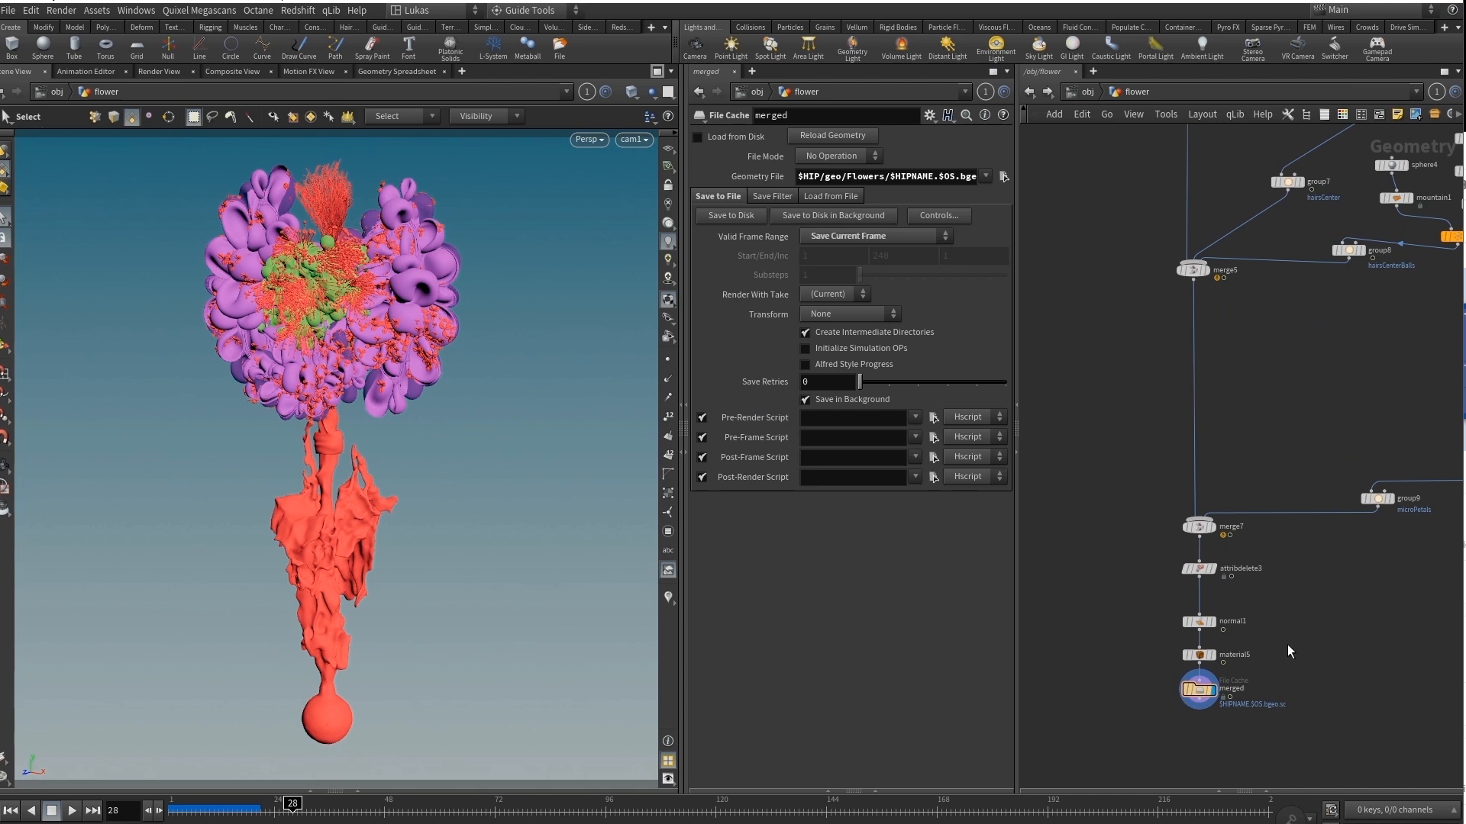
pyautogui.scroll(-8, 1289, 651)
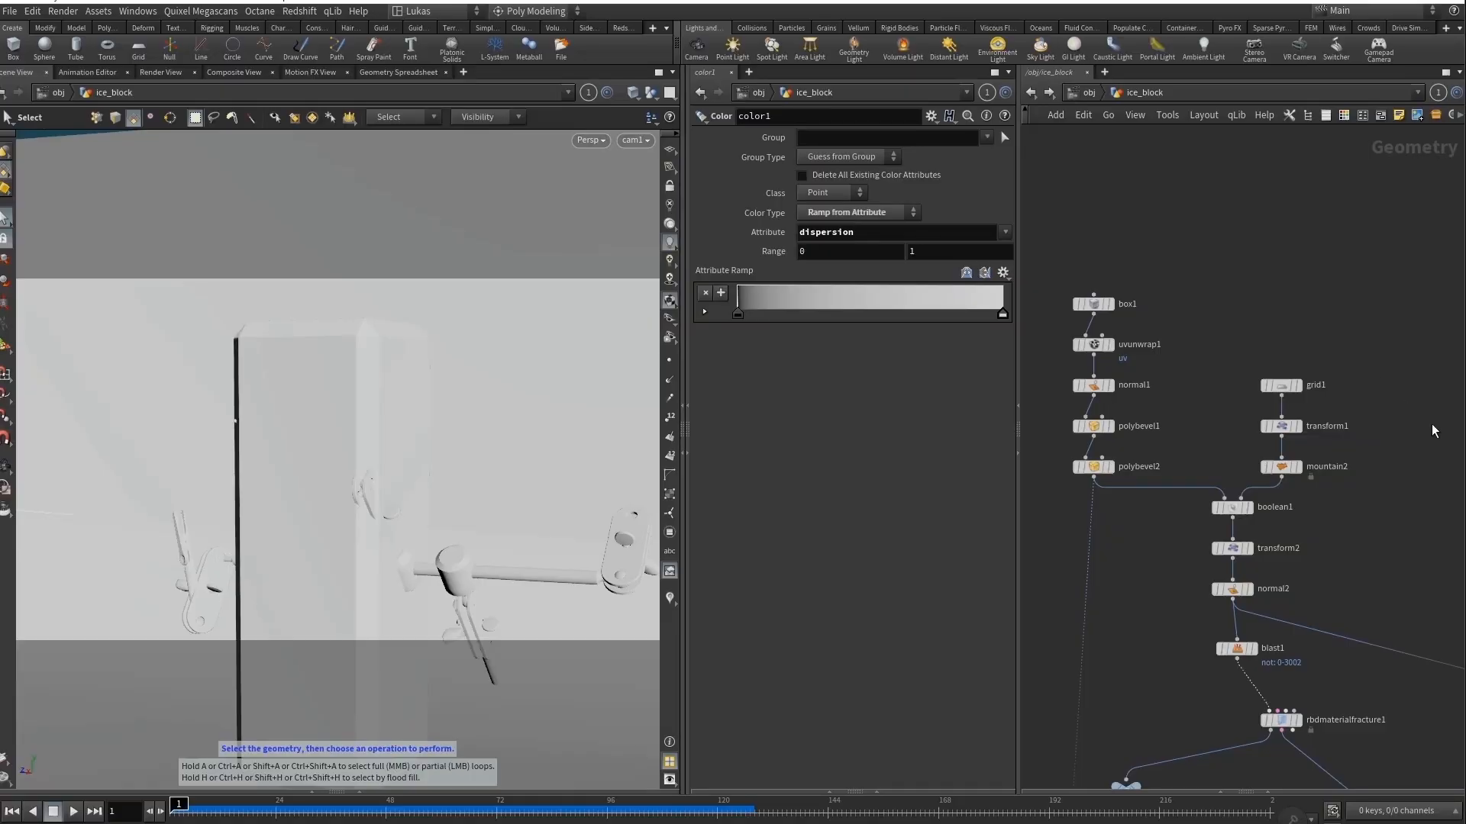
# Turn on wireframe overlay shading and display boolean1 and transform2 in the ice_block network.
pyautogui.moveTo(1195, 346); pyautogui.dragTo(1214, 297, button='middle')
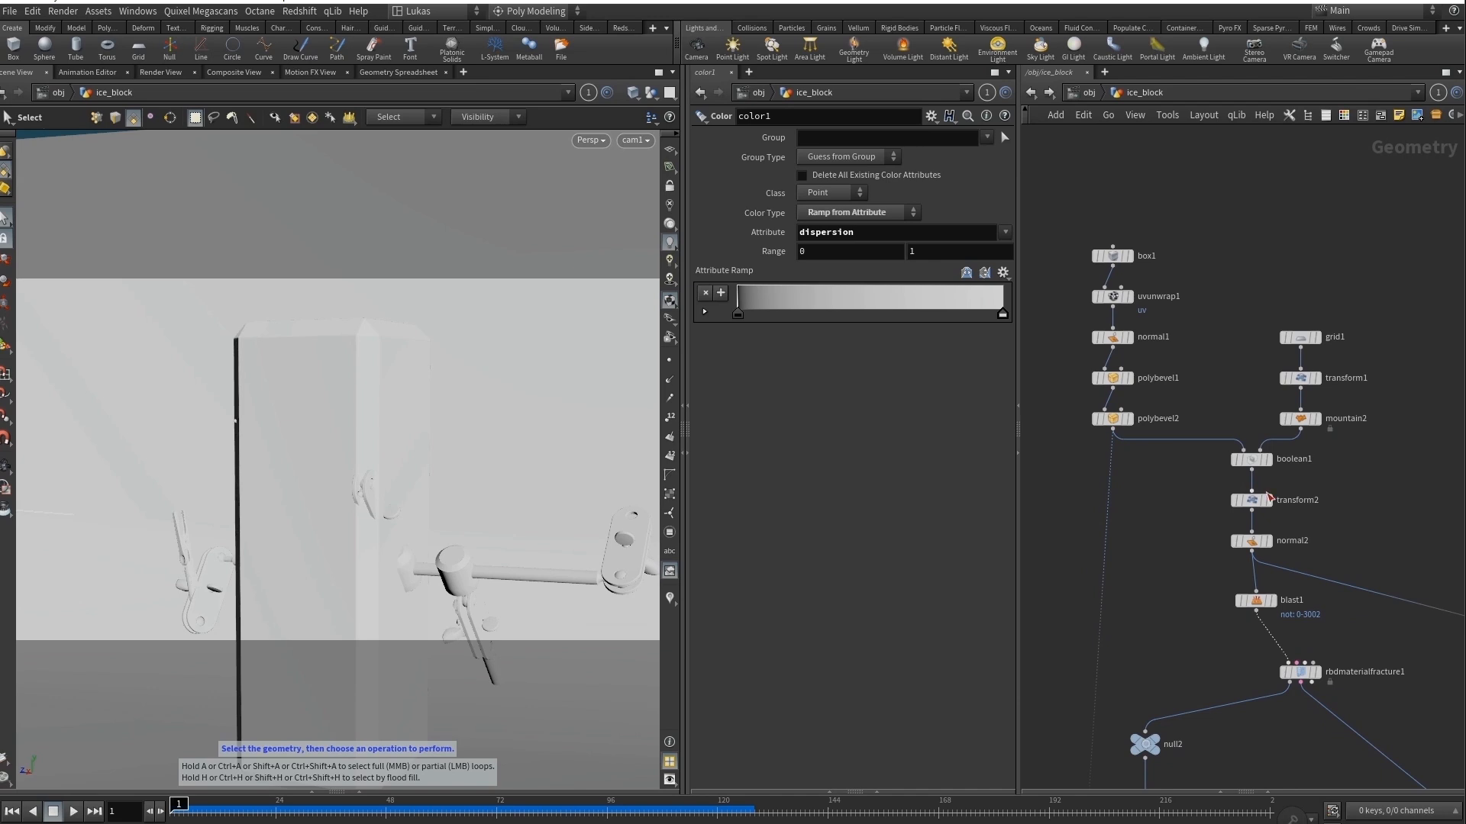
pyautogui.hotkey('shift', 'w')
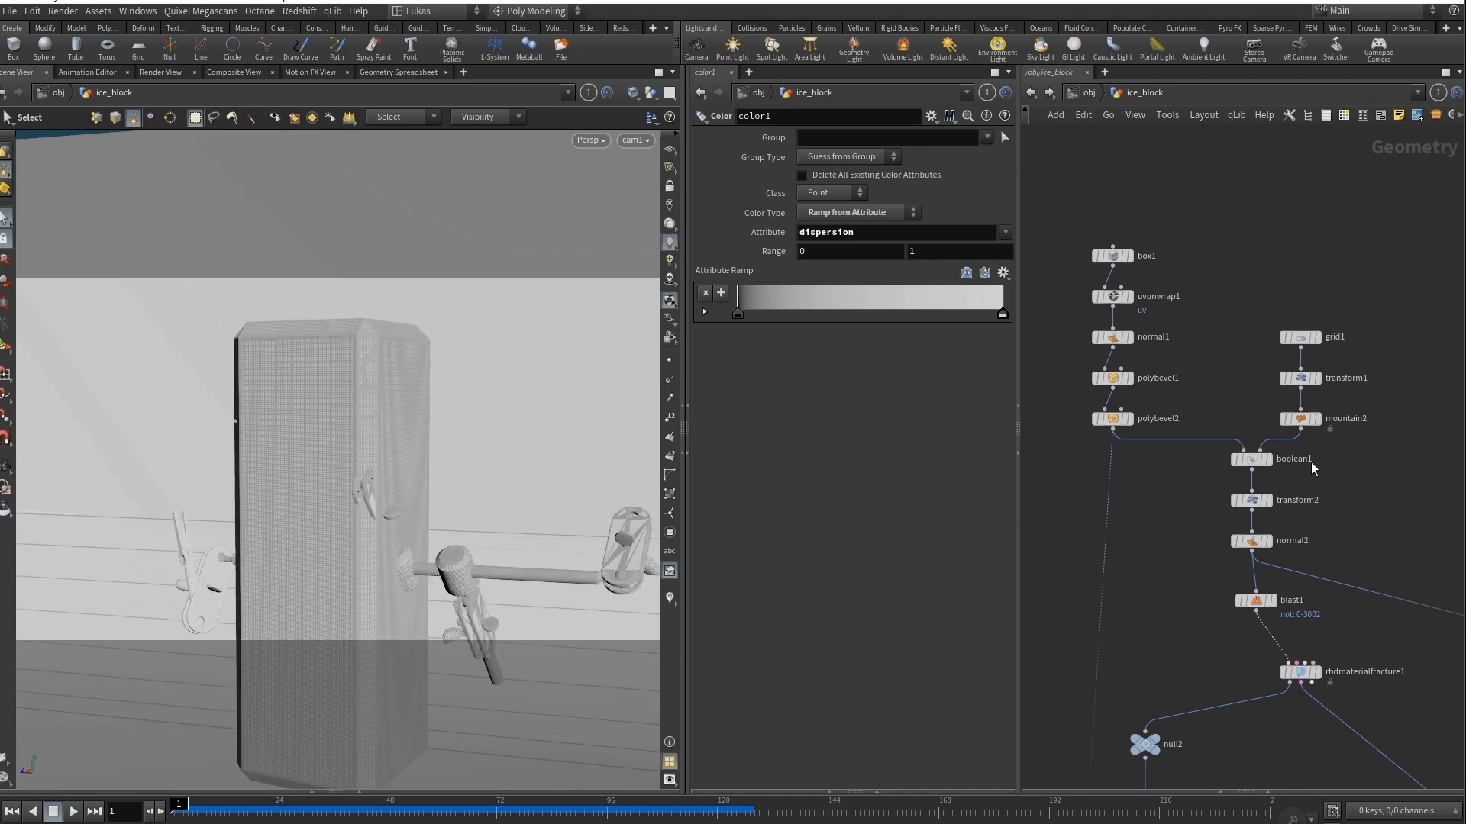
pyautogui.click(1264, 463)
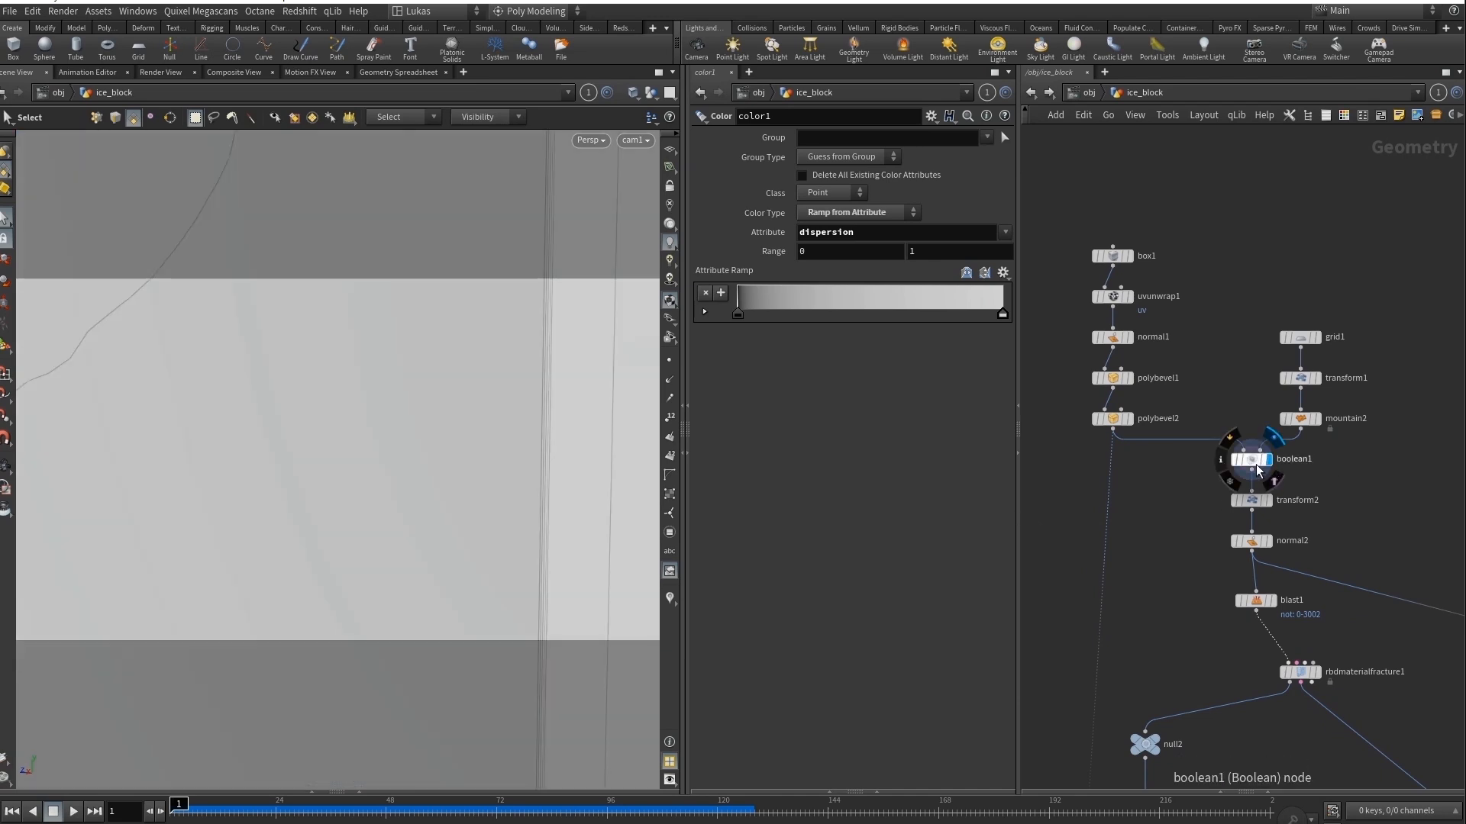
pyautogui.click(1265, 503)
pyautogui.click(1254, 500)
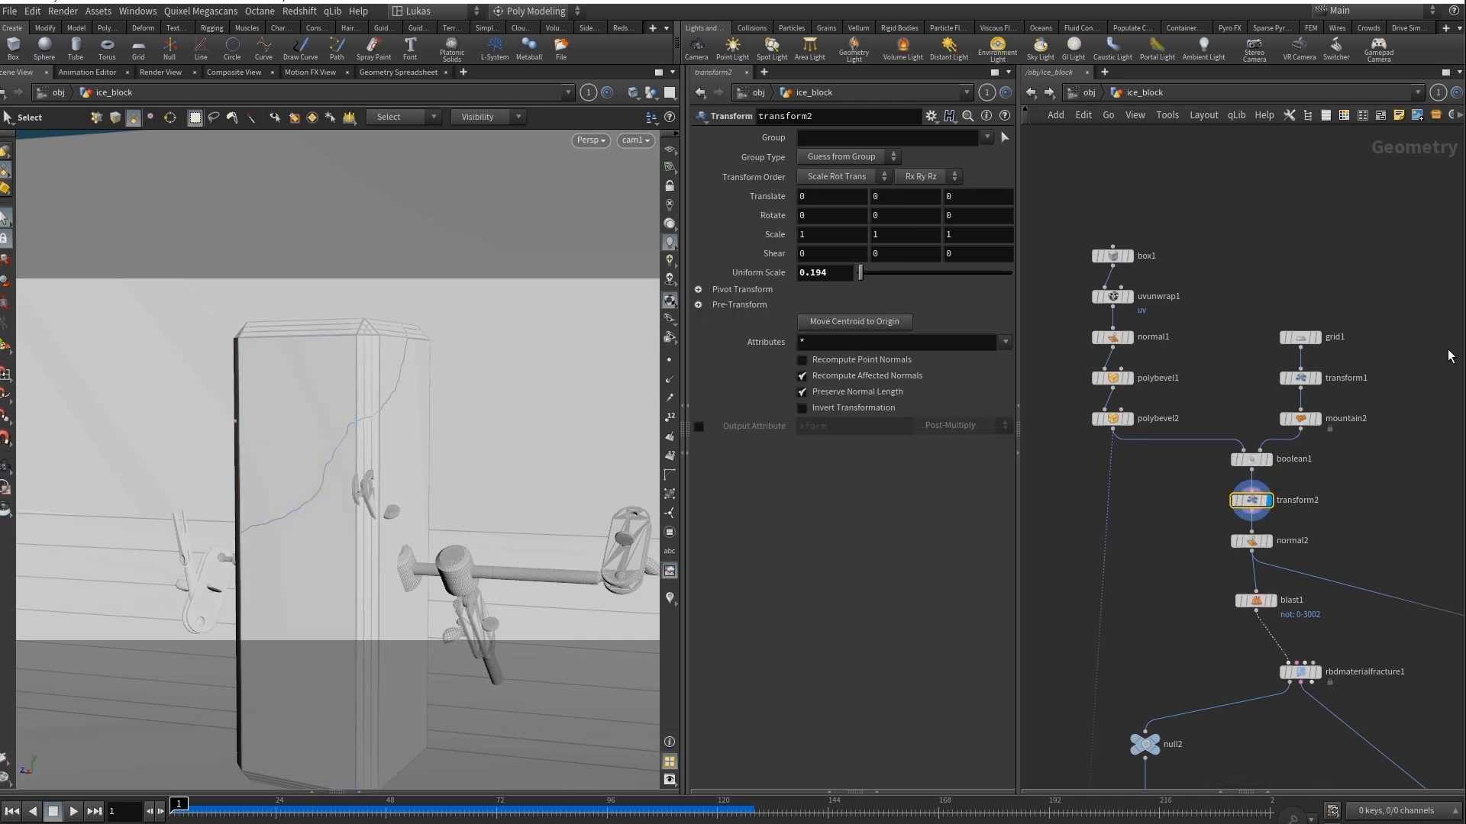
# Display the bevelled box at polybevel2 and view it from outside the camera.
pyautogui.click(1128, 421)
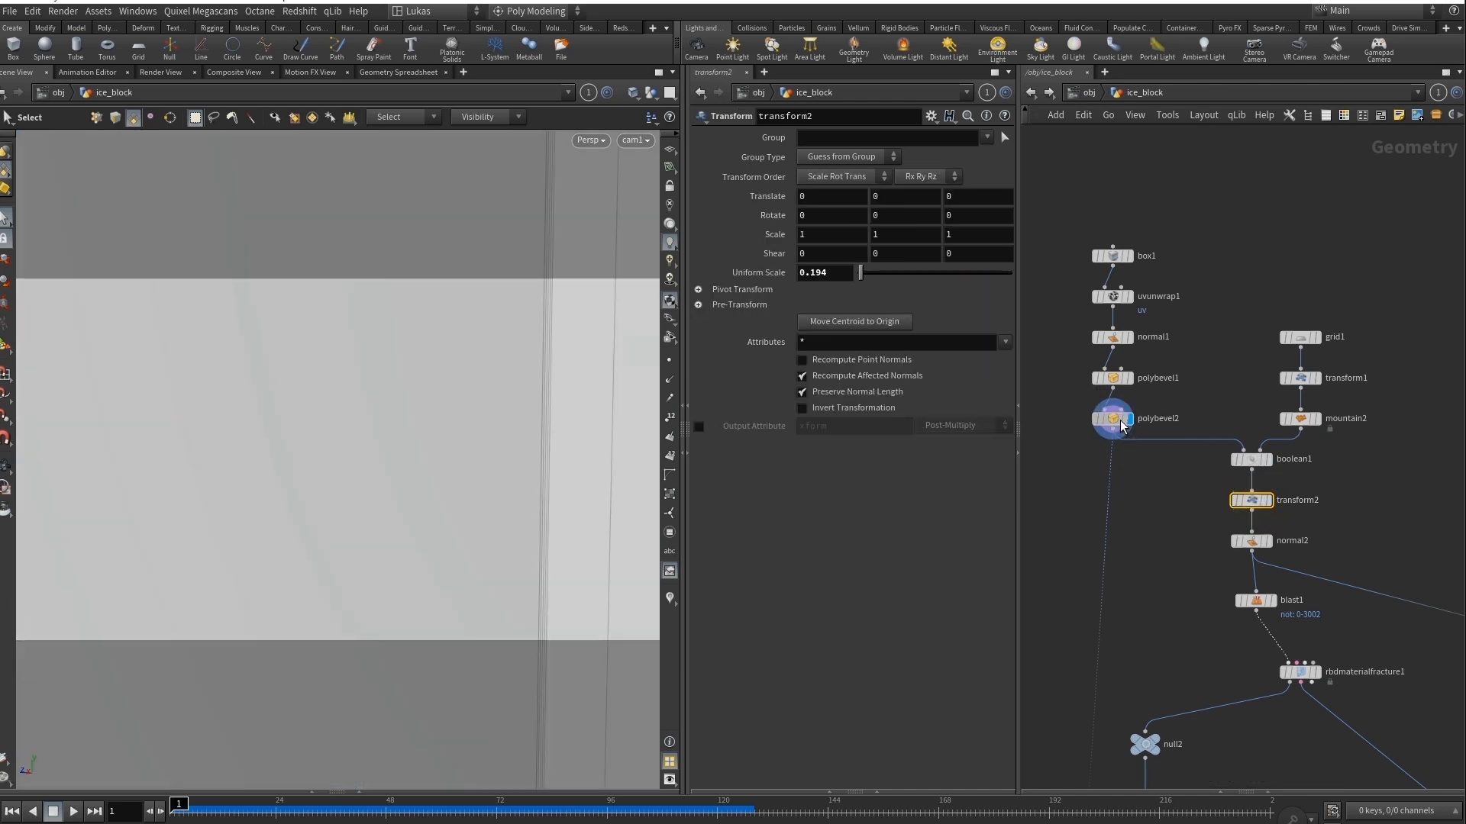
pyautogui.click(1115, 421)
pyautogui.moveTo(461, 422); pyautogui.dragTo(194, 434, button='right')
pyautogui.moveTo(394, 439); pyautogui.dragTo(376, 452, button='middle')
pyautogui.press('s')
# Display mountain2, boolean1 and transform2 in turn, and return the view to cam1.
pyautogui.click(1317, 418)
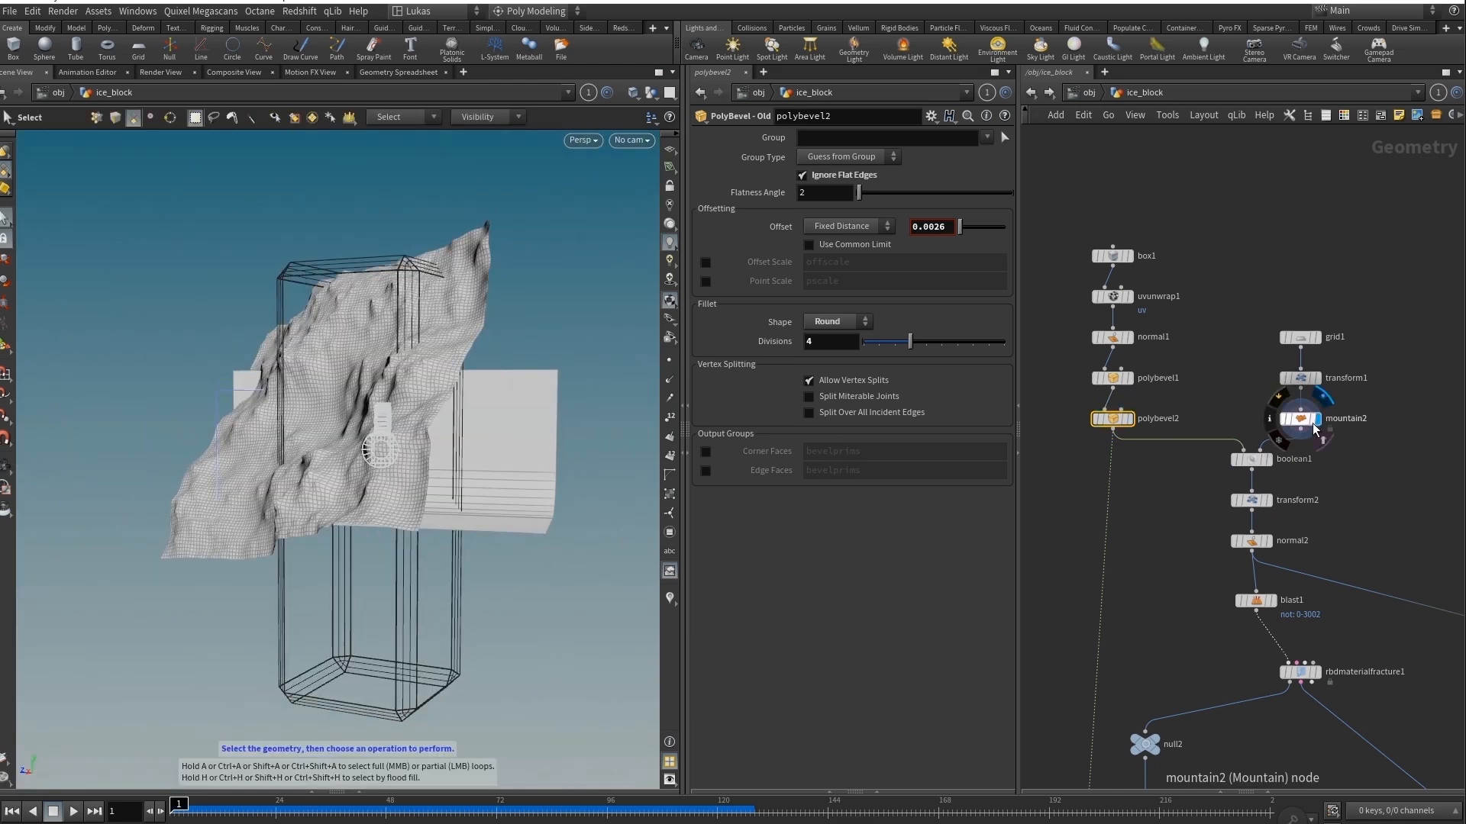
pyautogui.click(1268, 460)
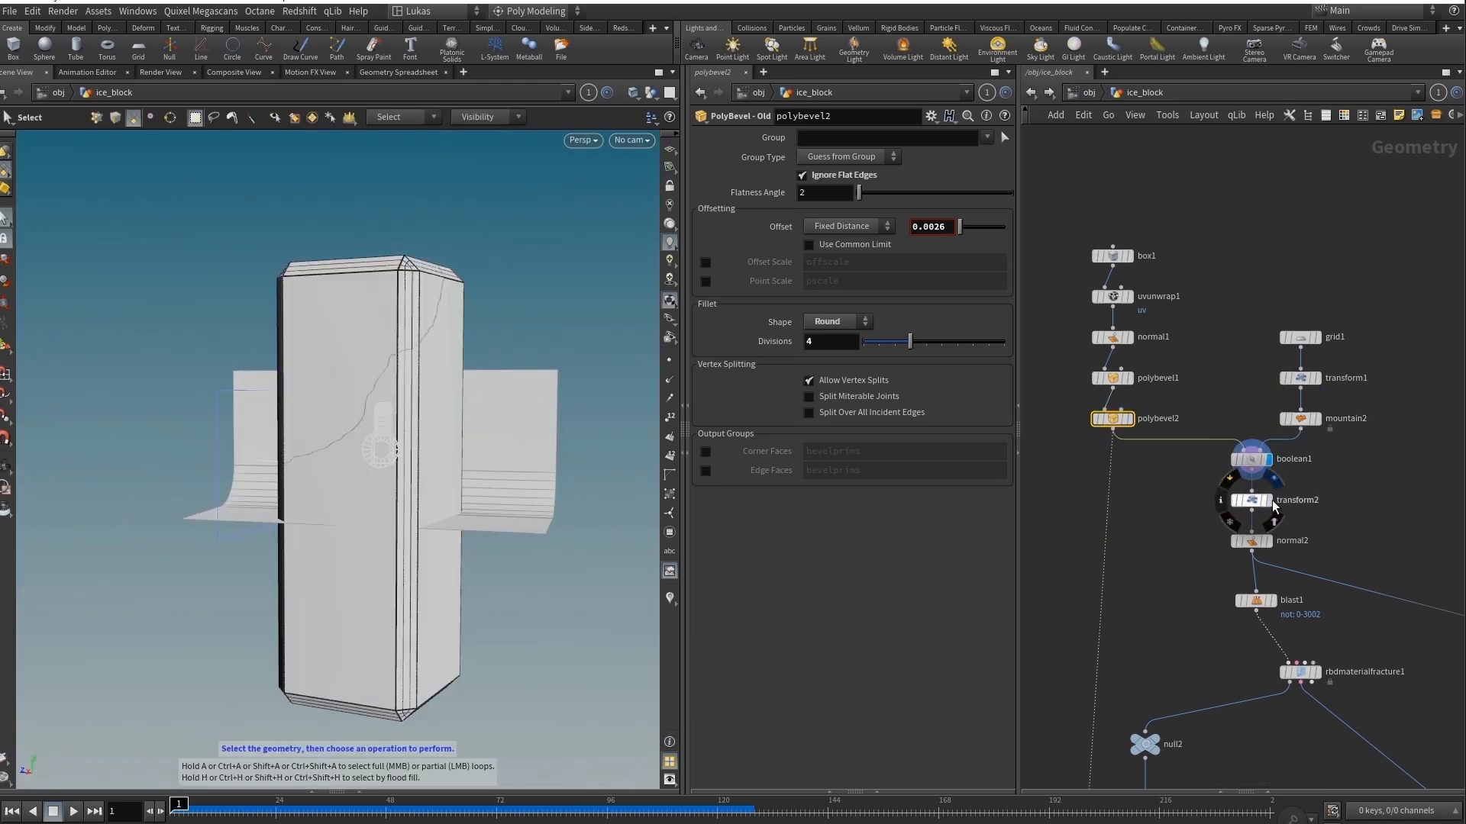
pyautogui.click(1268, 501)
pyautogui.click(1256, 504)
pyautogui.click(632, 140)
pyautogui.click(649, 207)
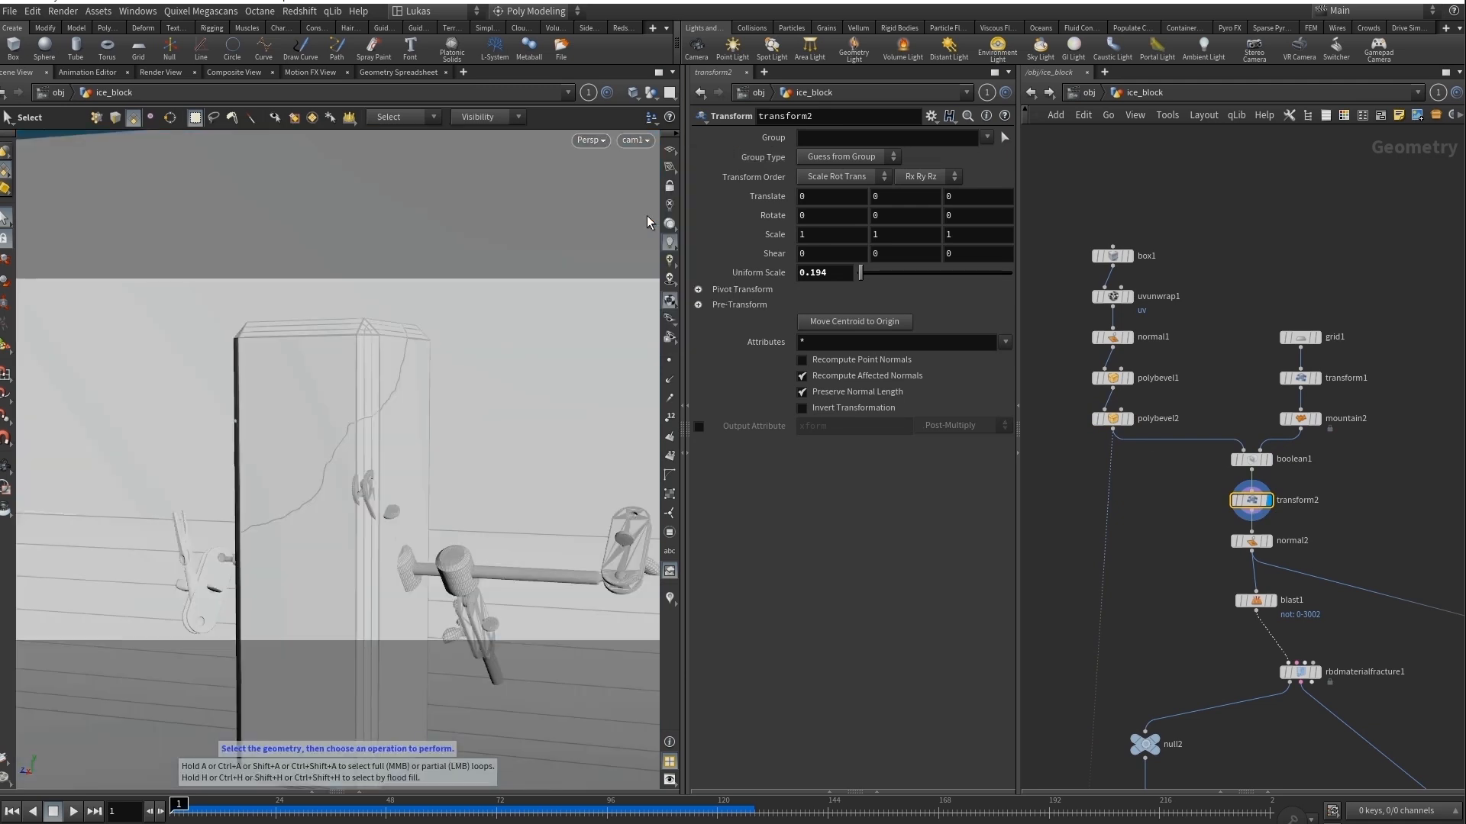
# Display blast1, which isolates primitives 0-3002, and show its parameters.
pyautogui.moveTo(1319, 525); pyautogui.dragTo(1316, 394, button='middle')
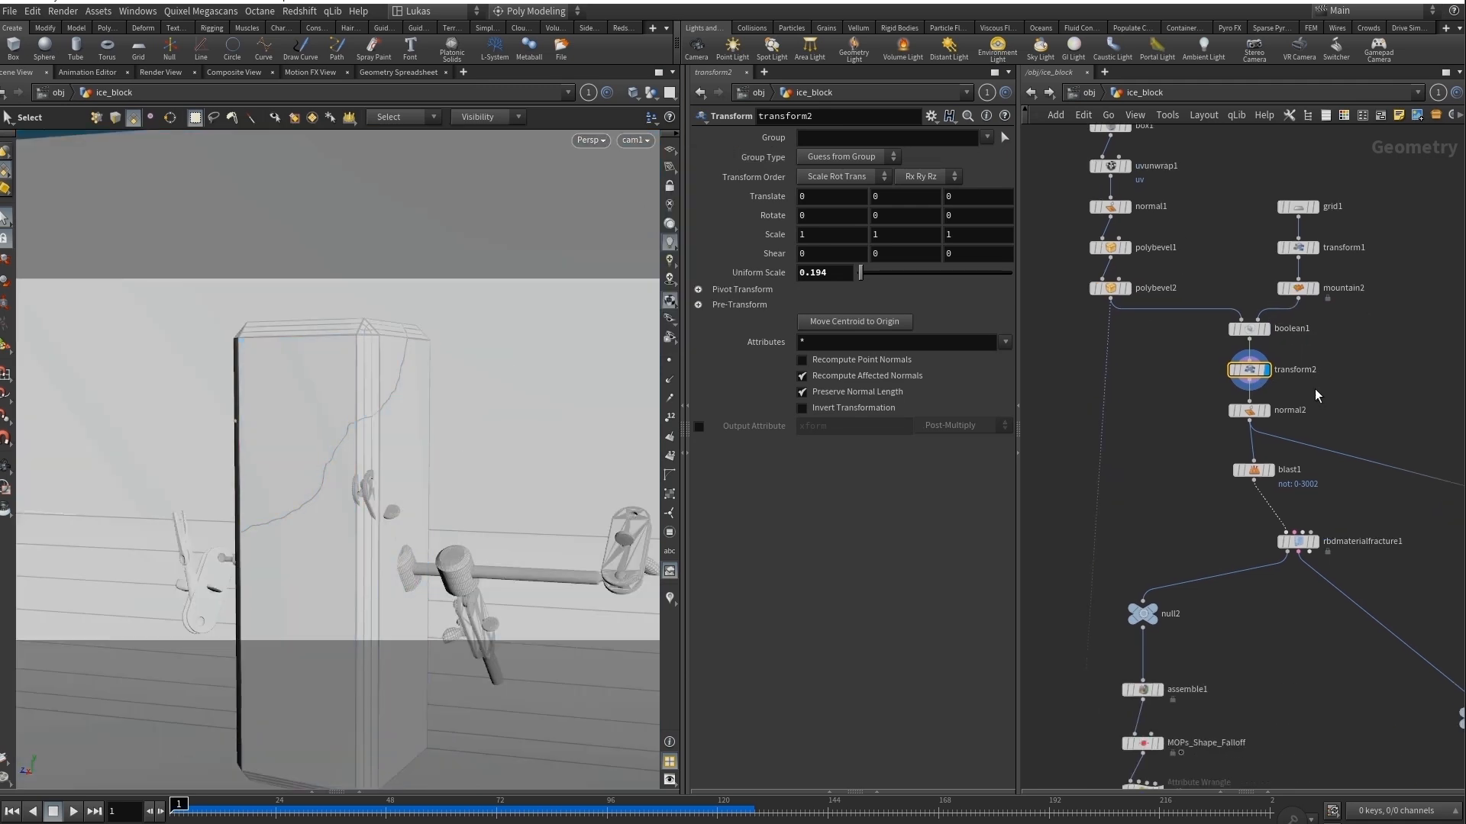
pyautogui.click(1267, 471)
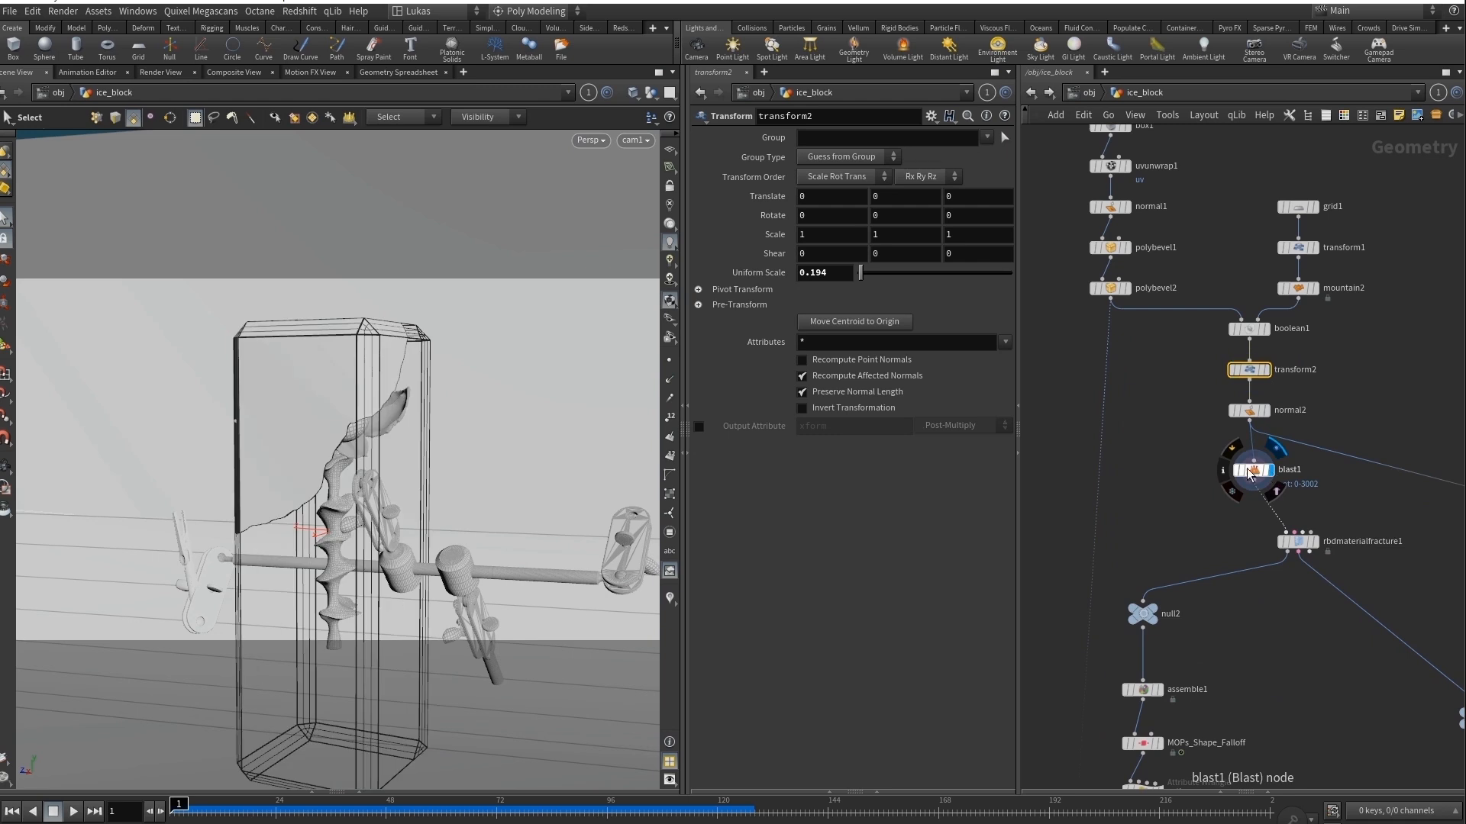
pyautogui.click(1252, 471)
# Display the fractured piece at rbdmaterialfracture1 and move that node directly below blast1.
pyautogui.moveTo(1321, 553); pyautogui.dragTo(1256, 456, button='middle')
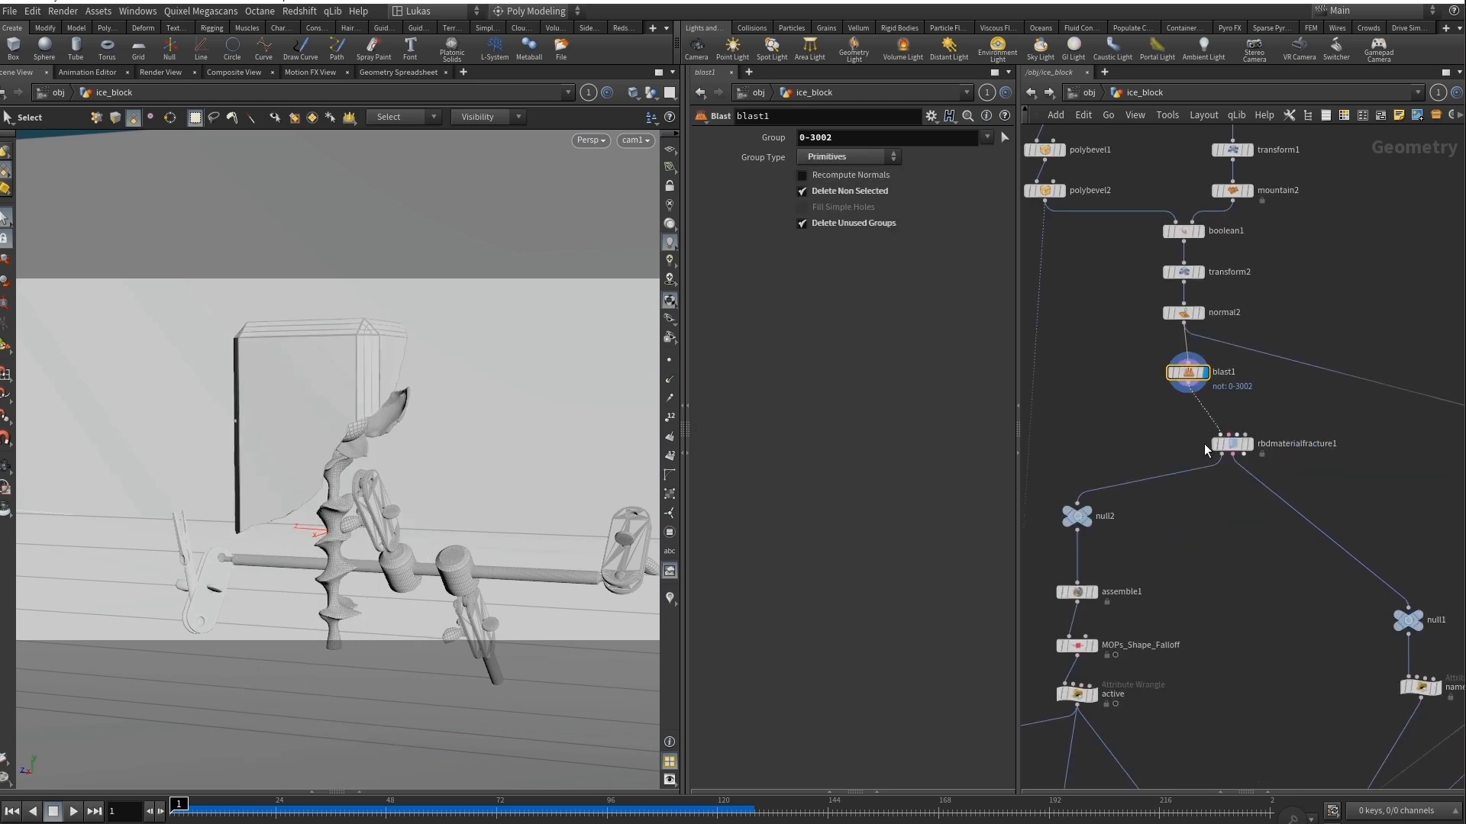
pyautogui.click(1250, 444)
pyautogui.moveTo(1232, 446); pyautogui.dragTo(1187, 435)
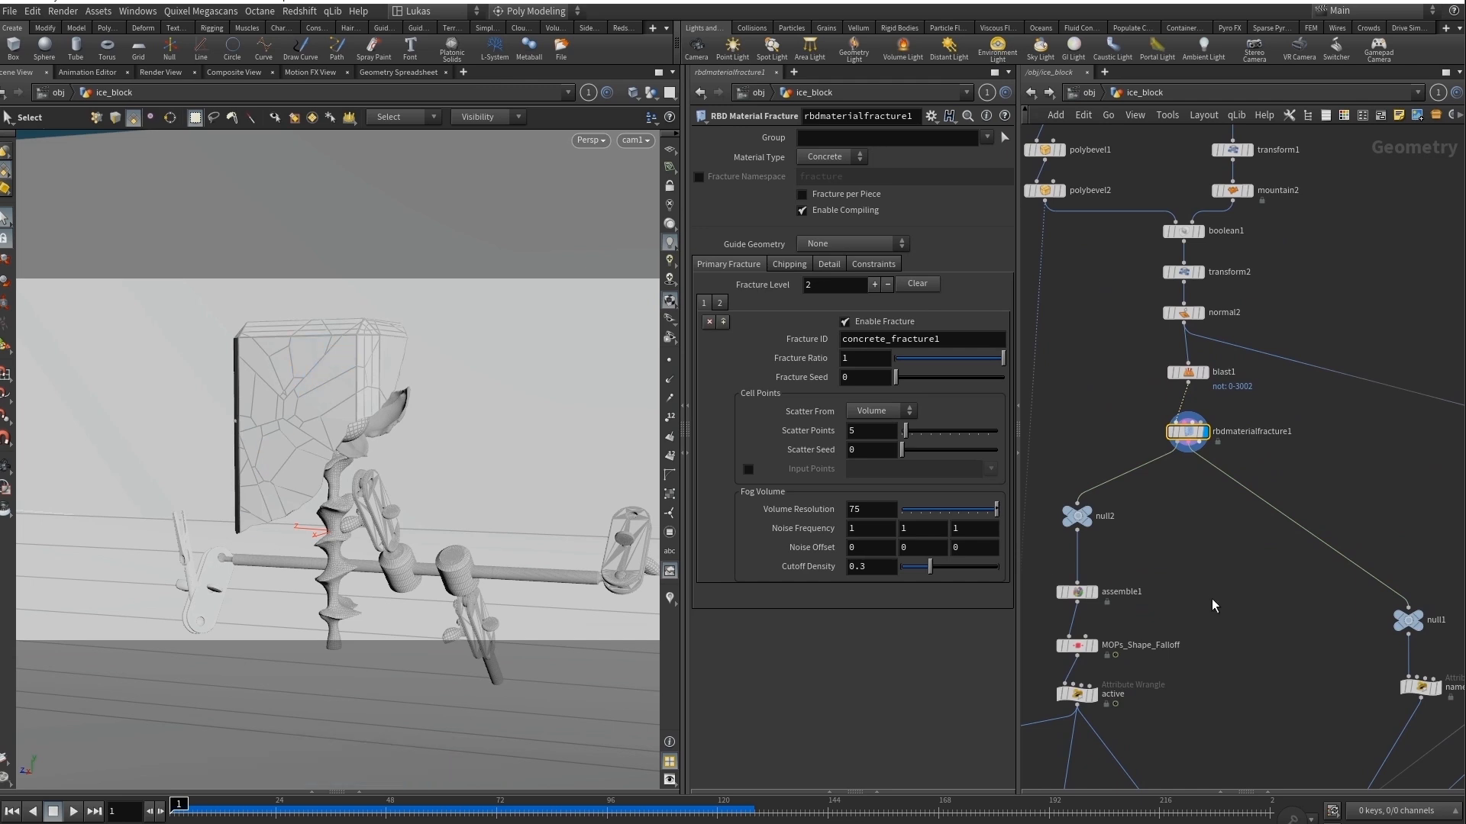
# Display the packed fracture pieces at assemble1 and show the node's parameters.
pyautogui.moveTo(1213, 606); pyautogui.dragTo(1288, 432, button='middle')
pyautogui.scroll(-1, 1261, 479)
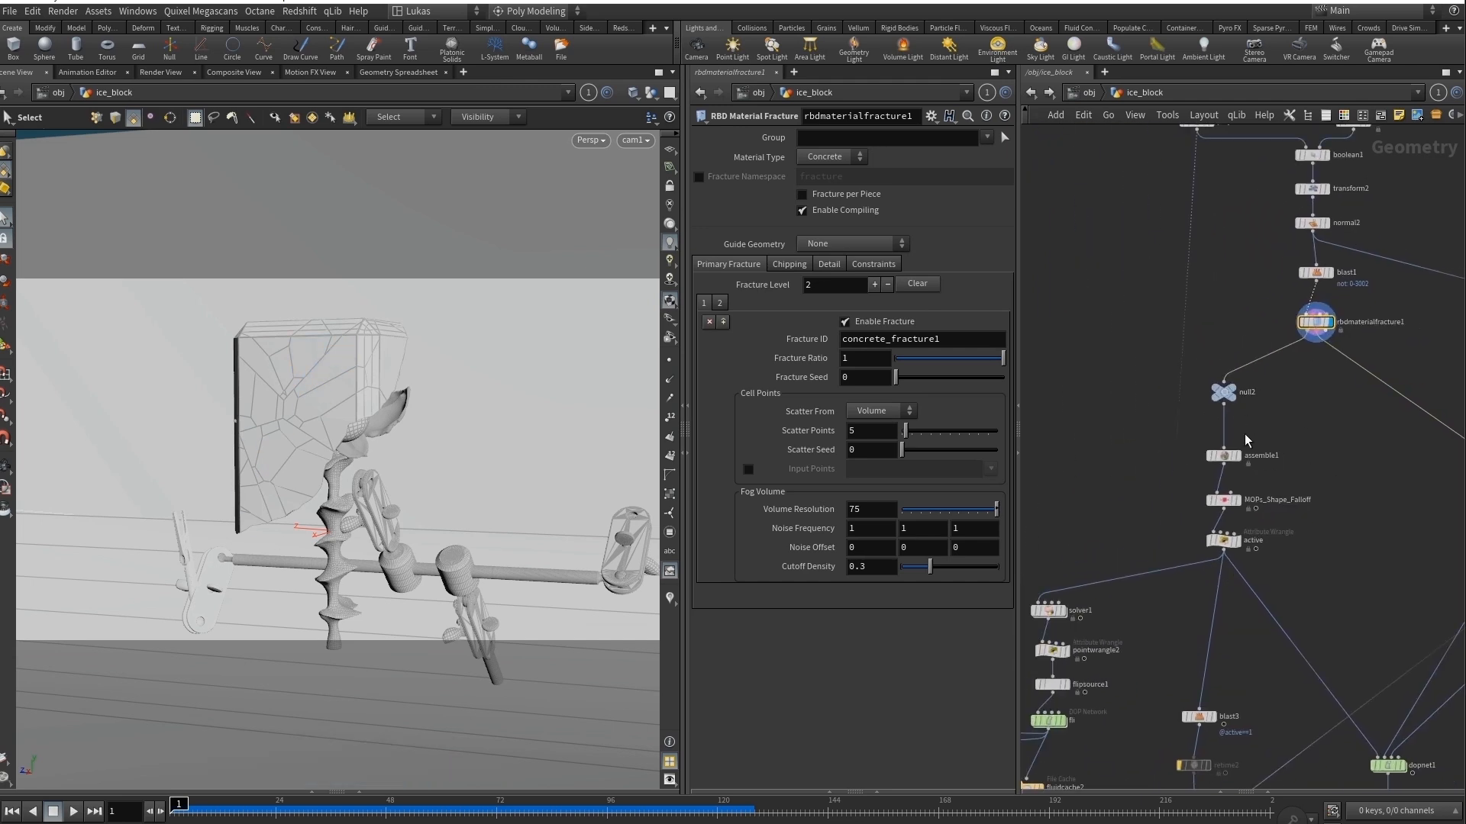
pyautogui.click(1237, 456)
pyautogui.click(1222, 456)
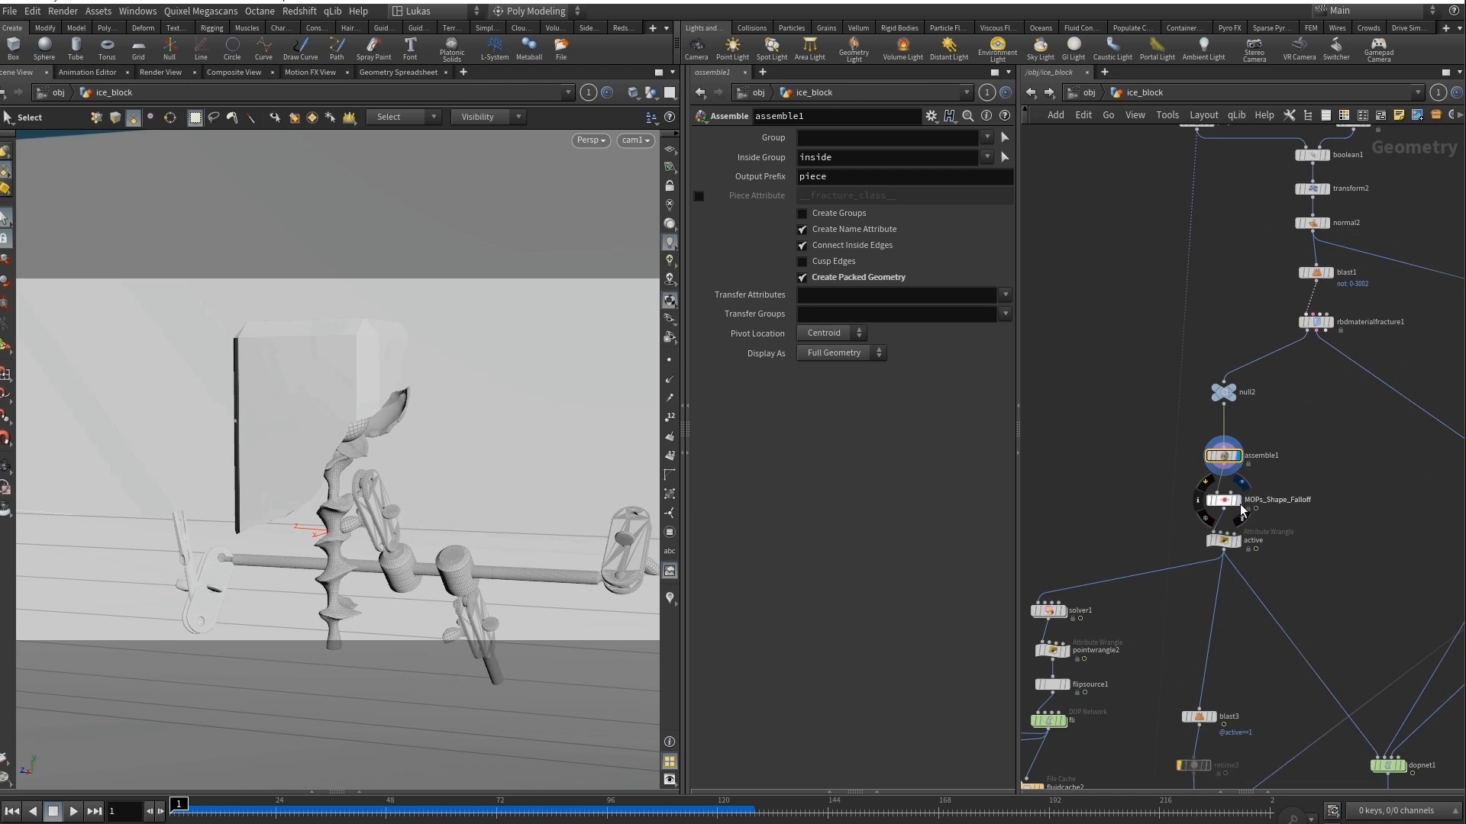
# Examine MOPs_Shape_Falloff by scrubbing its animated falloff through the timeline, and inspect the active wrangle's code.
pyautogui.click(1242, 510)
pyautogui.moveTo(227, 812); pyautogui.dragTo(552, 811)
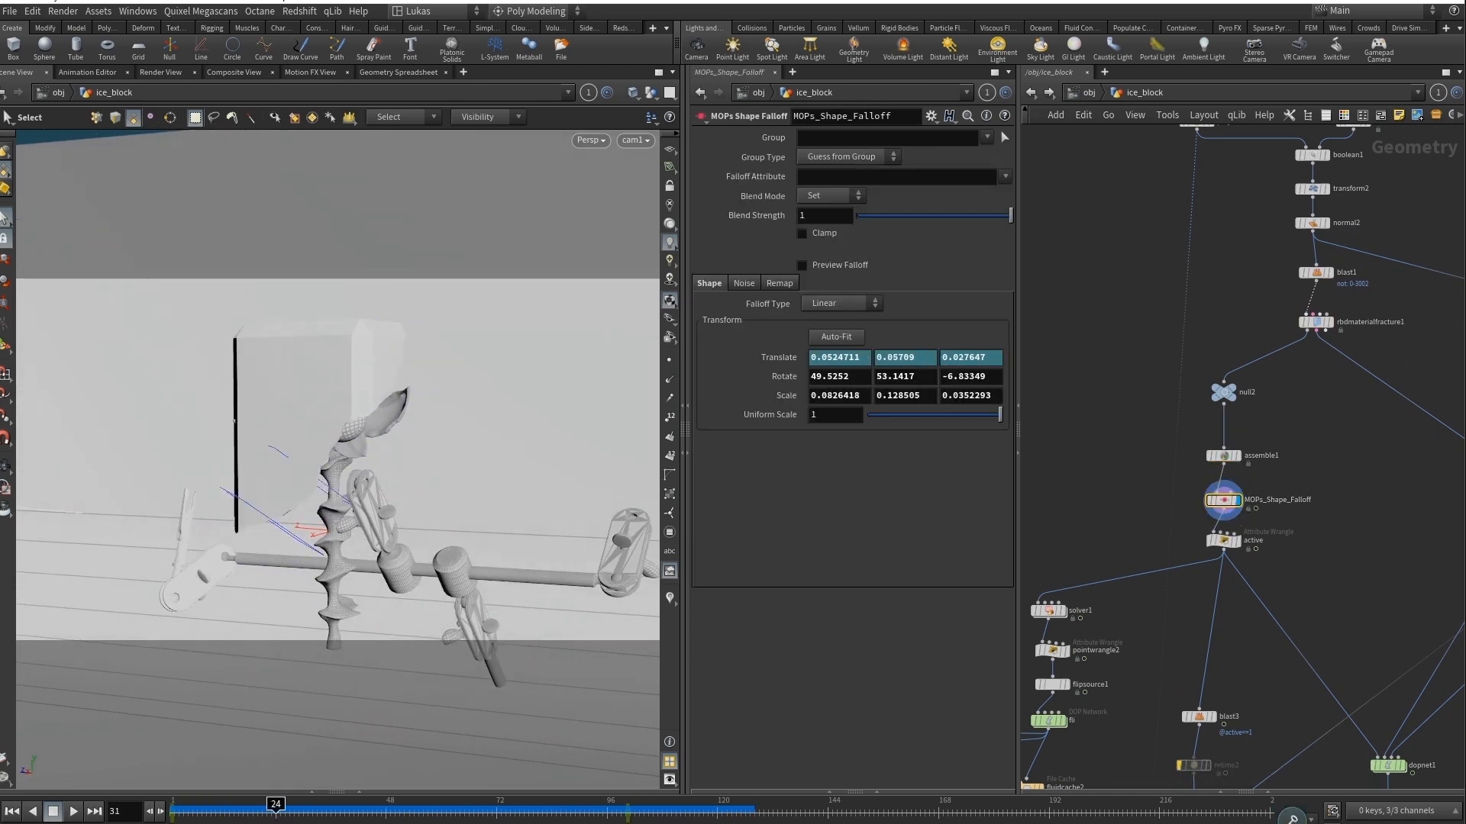
pyautogui.click(1225, 542)
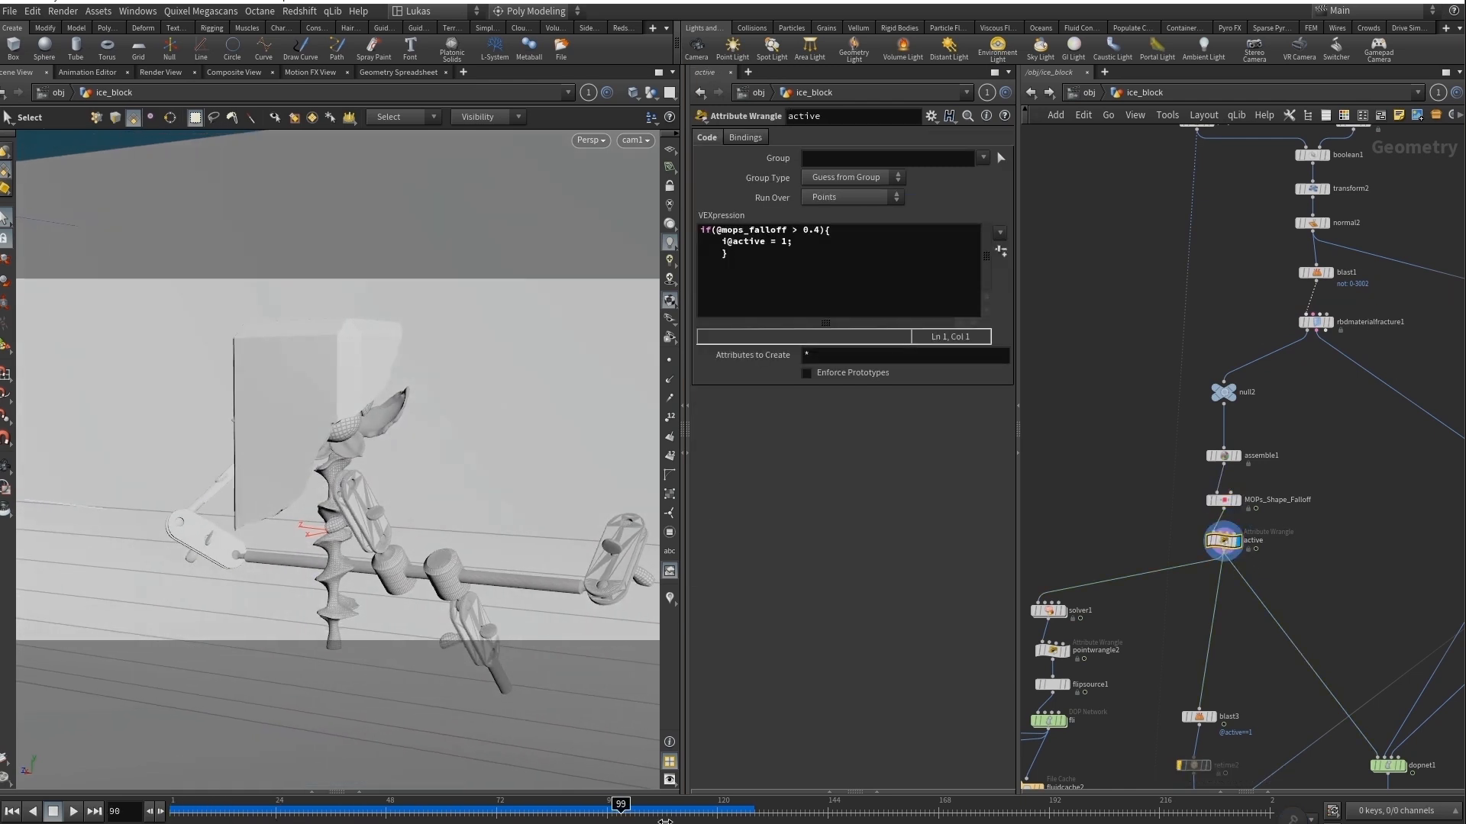
# Go to the dopnet1 branch and display its output at null3.
pyautogui.moveTo(1348, 575); pyautogui.dragTo(1226, 305, button='middle')
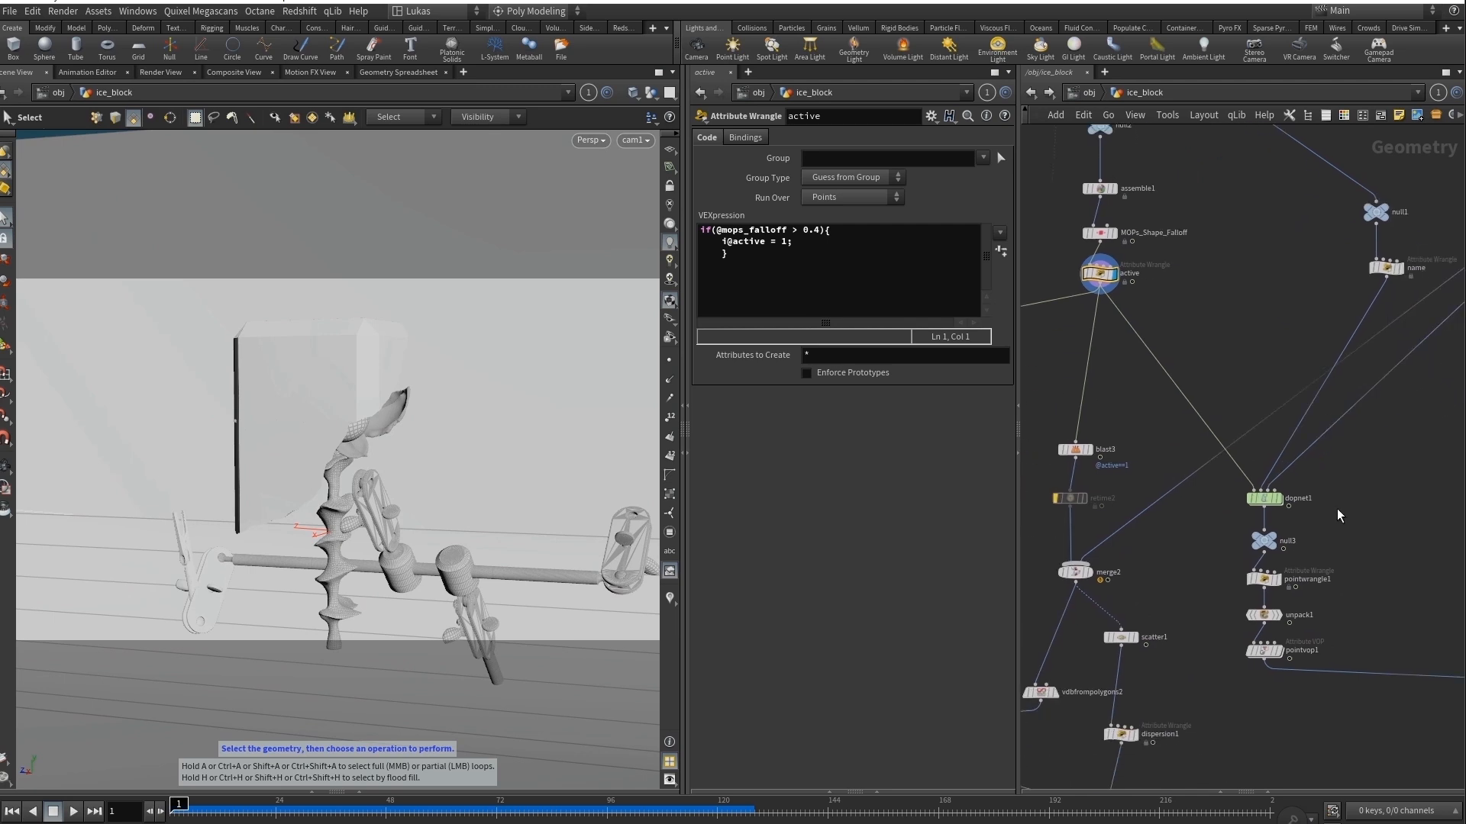
pyautogui.moveTo(1361, 525); pyautogui.dragTo(1304, 512, button='middle')
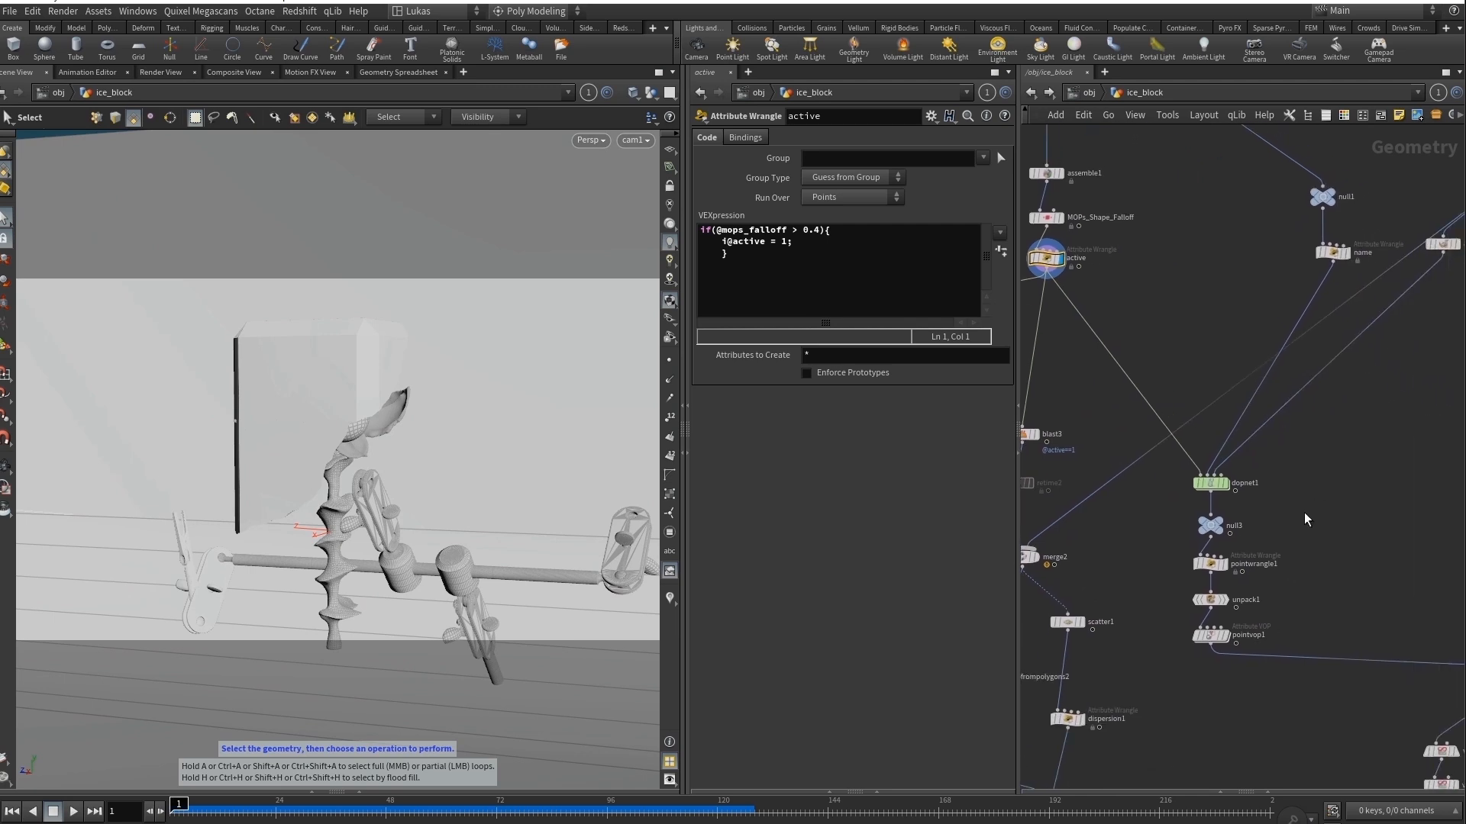
pyautogui.click(1221, 527)
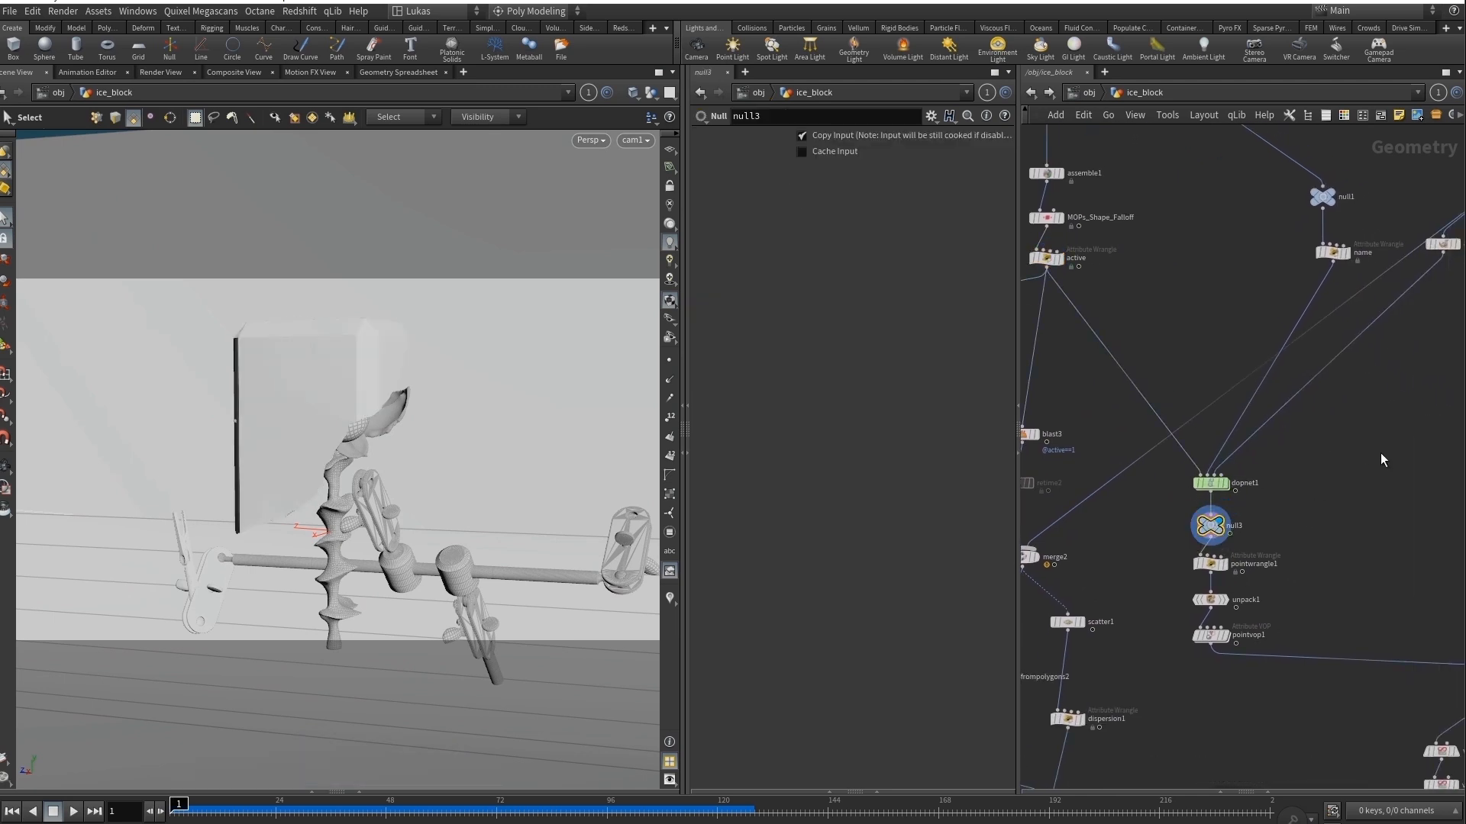
# Display the simulation's other inputs, the constraints at the name wrangle and the collision hulls at convexdecomposition1.
pyautogui.moveTo(1380, 453); pyautogui.dragTo(1350, 549, button='middle')
pyautogui.click(1302, 349)
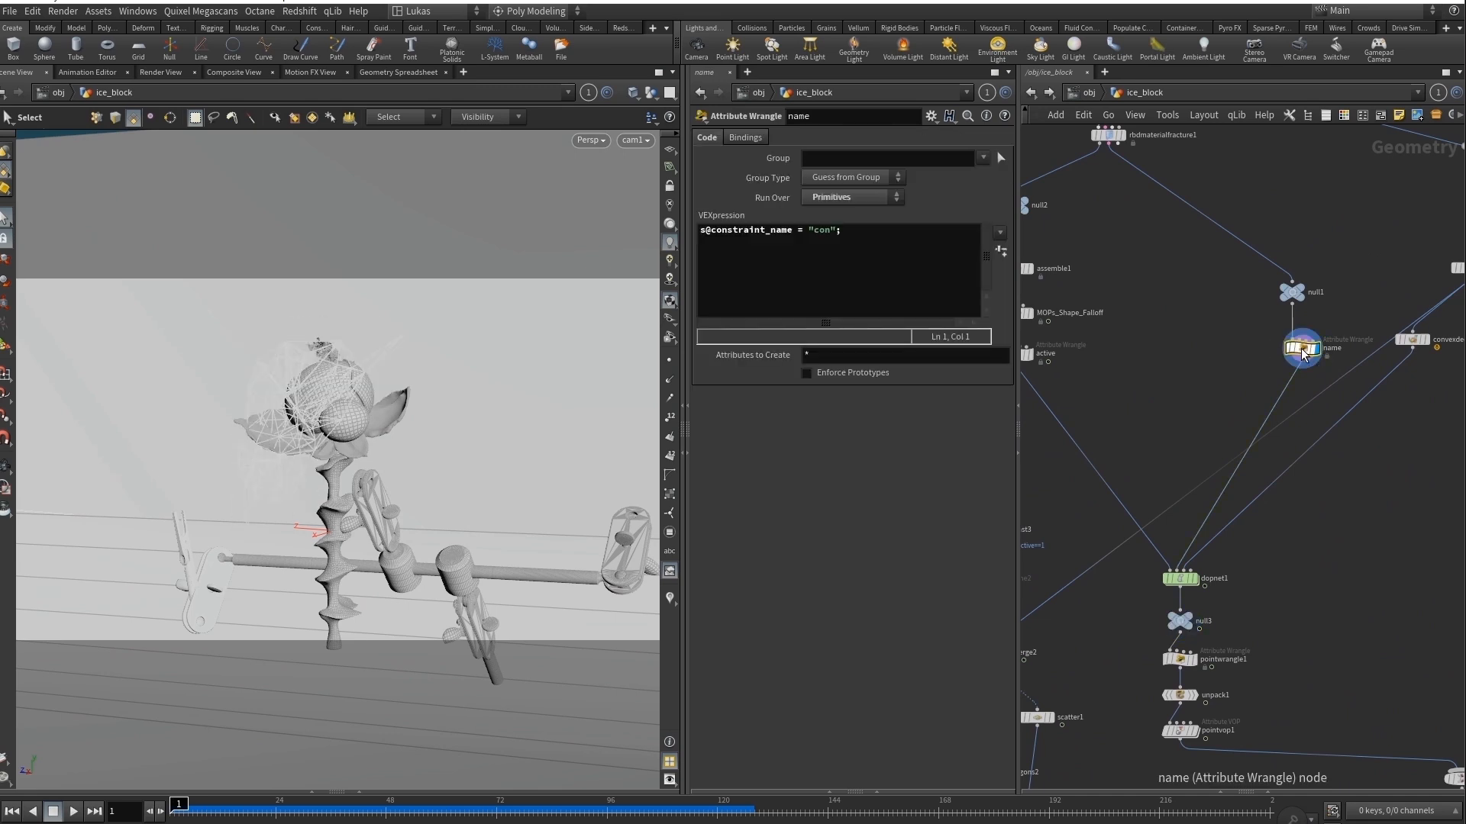
pyautogui.moveTo(1383, 446); pyautogui.dragTo(1287, 512, button='middle')
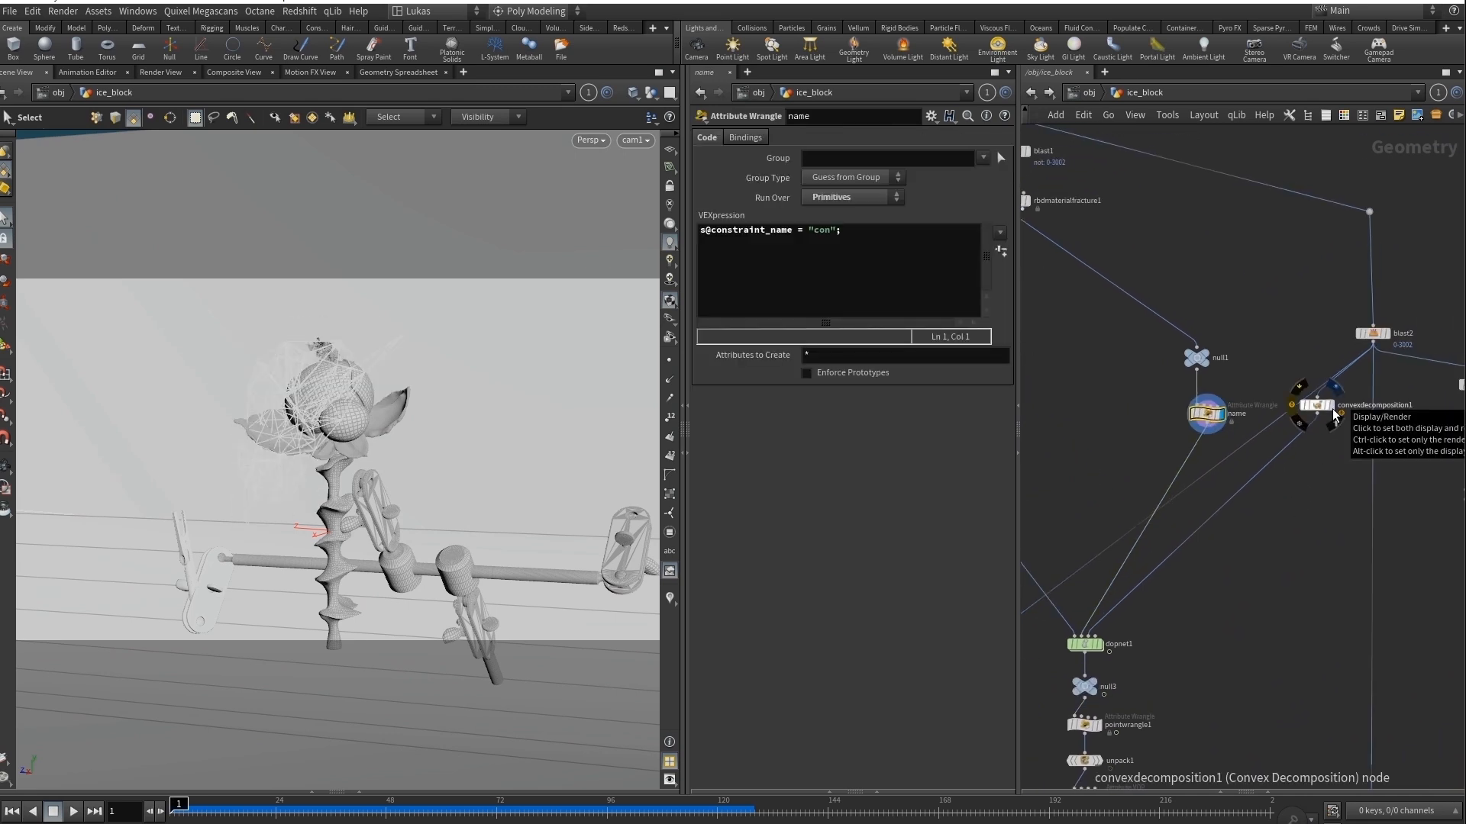
pyautogui.click(1333, 414)
pyautogui.click(1316, 405)
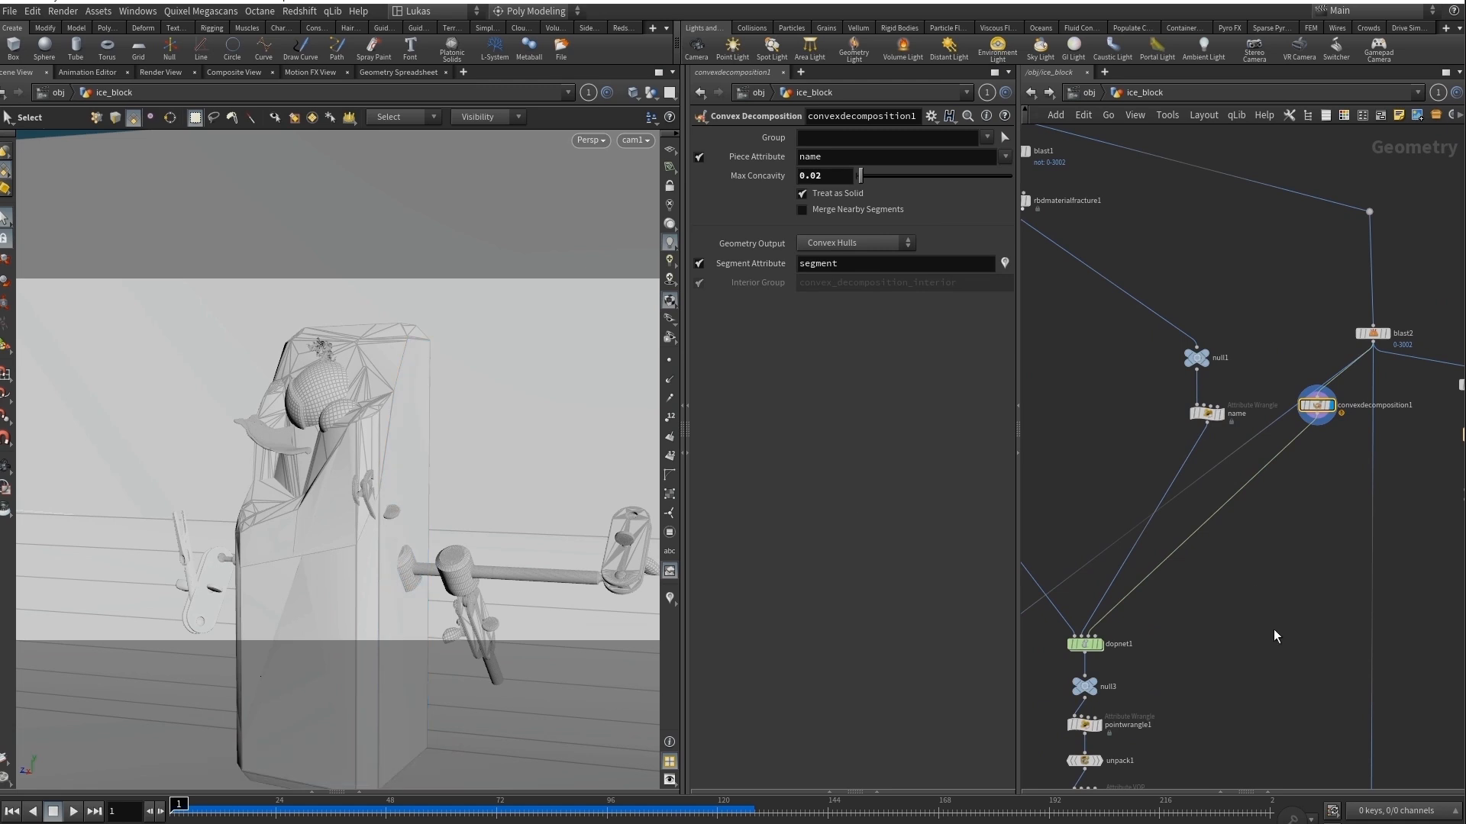
# Display null3 below dopnet1 again and play the fracture simulation.
pyautogui.moveTo(1230, 647); pyautogui.dragTo(1324, 493, button='middle')
pyautogui.moveTo(1200, 498)
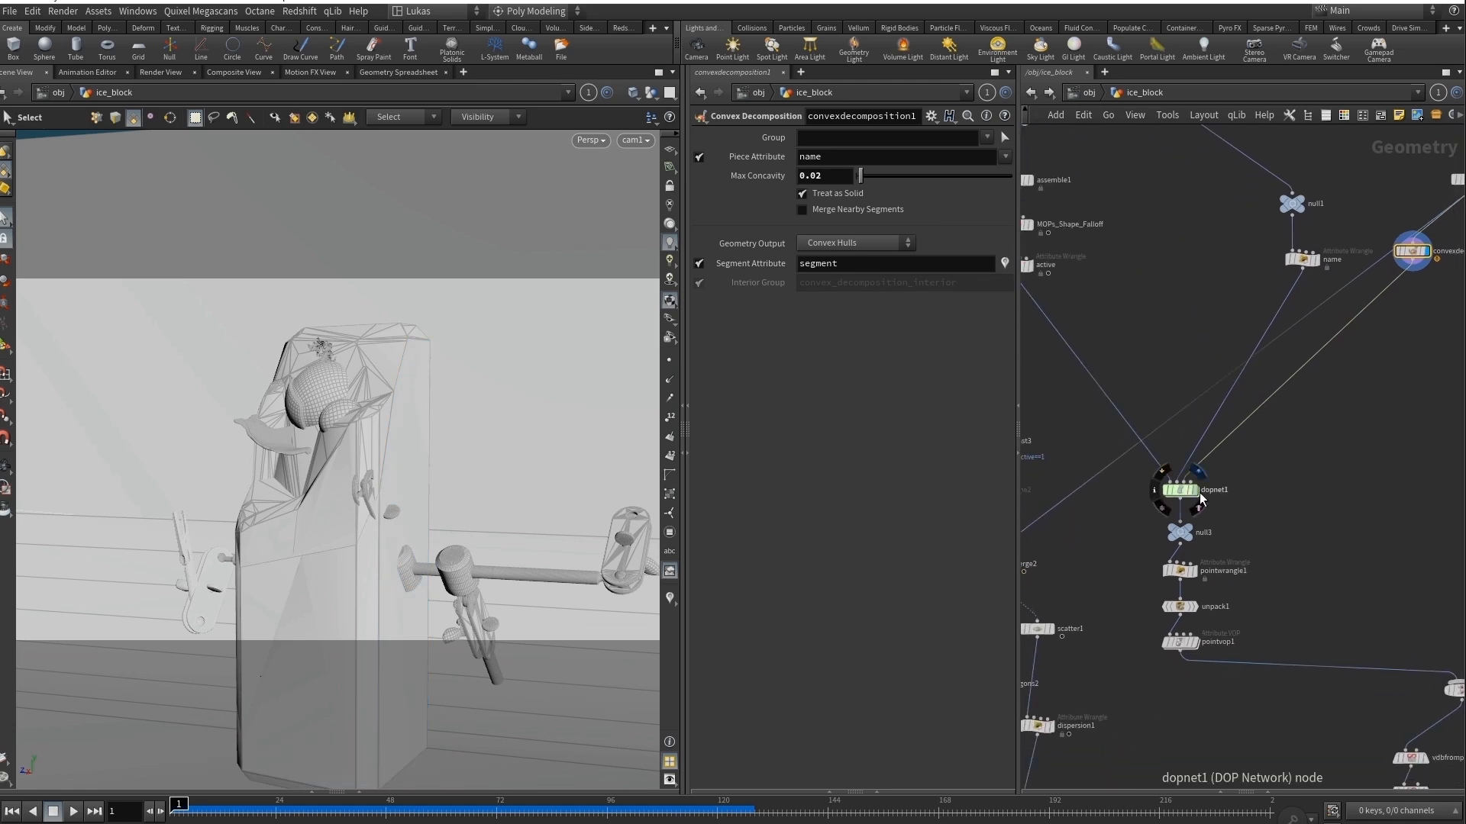
pyautogui.click(1193, 546)
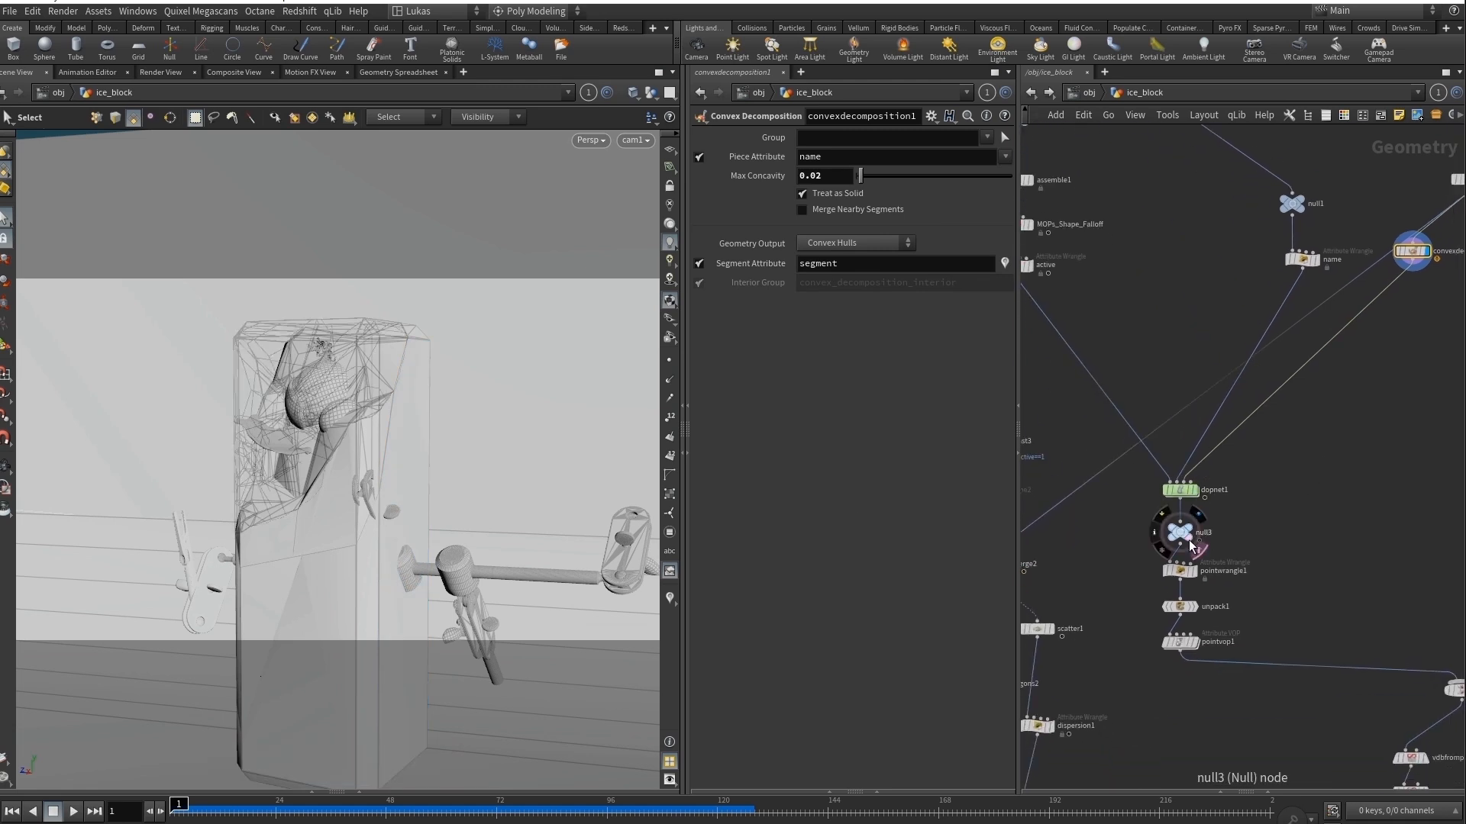
pyautogui.click(1196, 545)
pyautogui.click(1180, 535)
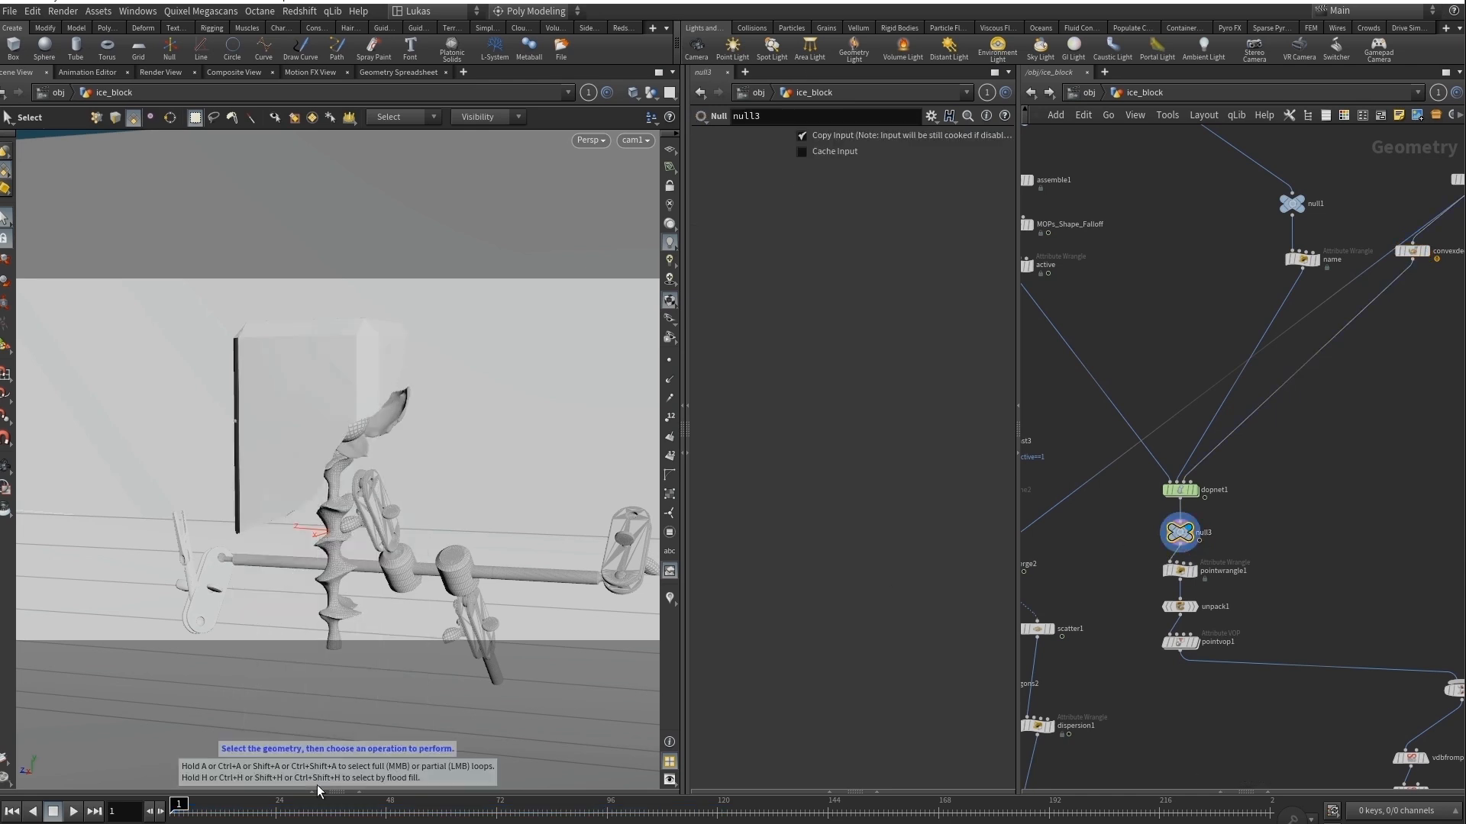
pyautogui.click(70, 812)
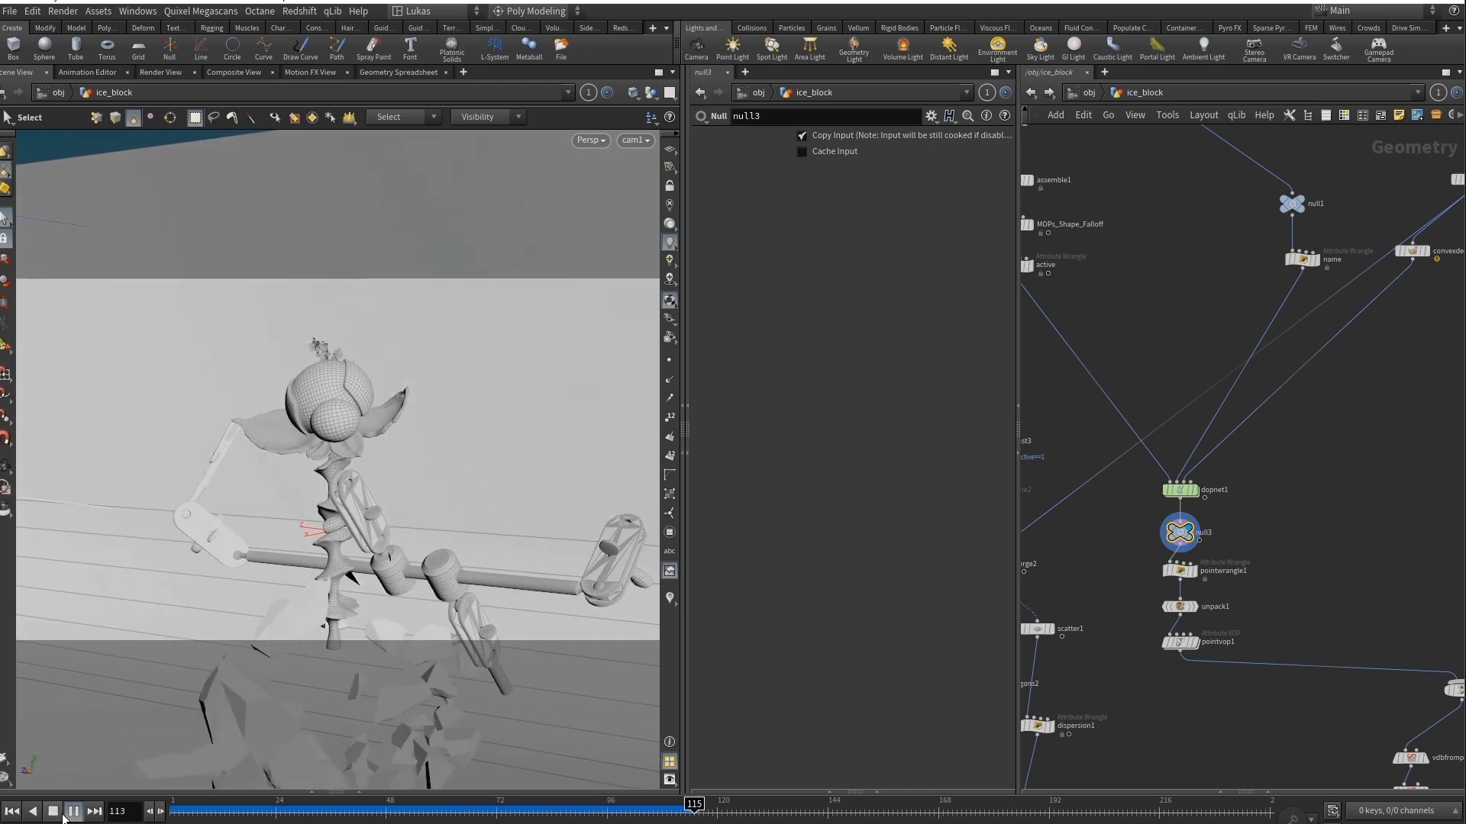
pyautogui.click(56, 814)
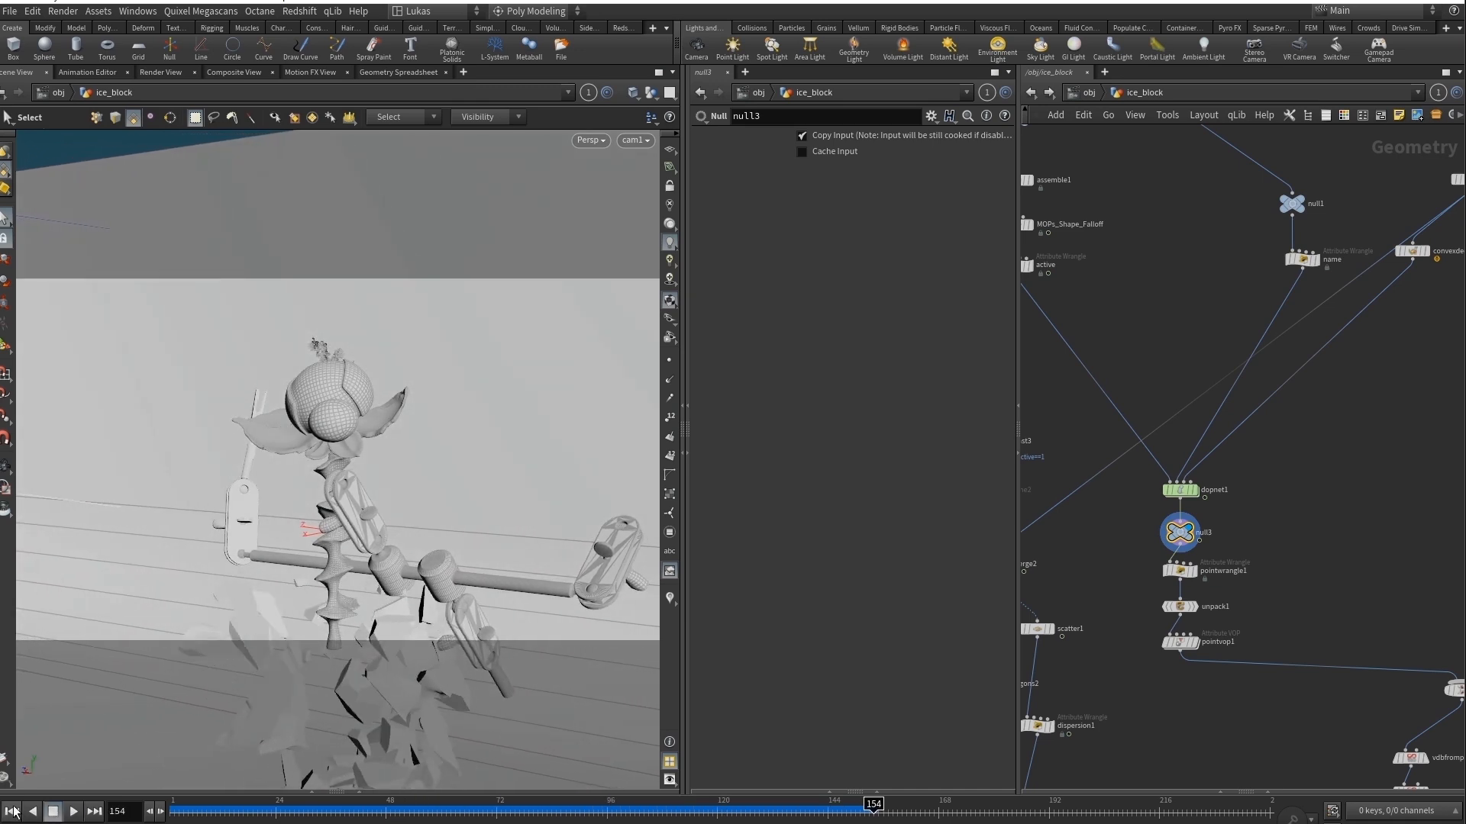
# Replay the fracture simulation from the first frame, stop it and return to frame 1.
pyautogui.click(12, 813)
pyautogui.click(70, 814)
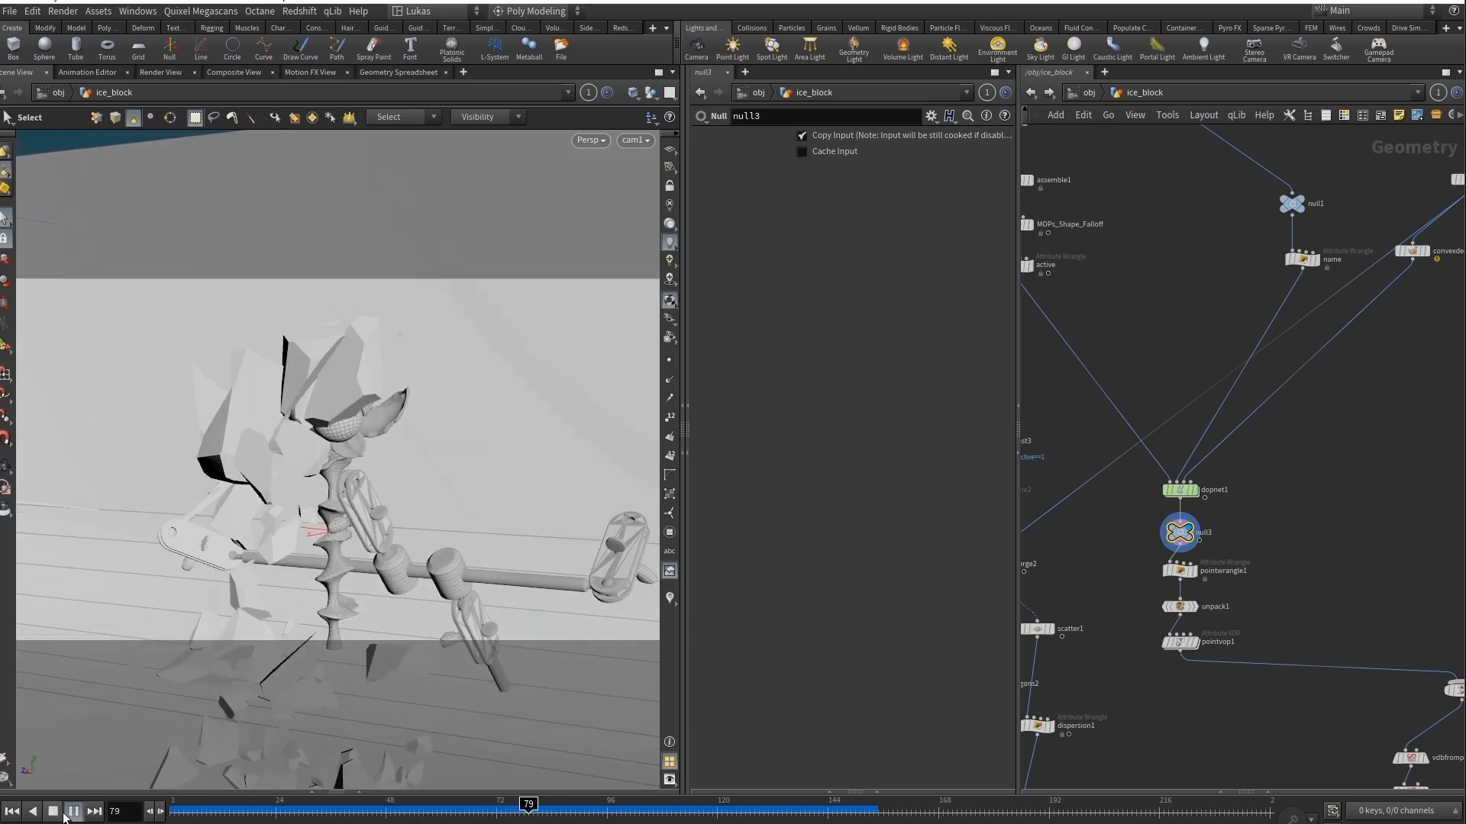
pyautogui.click(69, 812)
pyautogui.moveTo(640, 809); pyautogui.dragTo(173, 809)
pyautogui.moveTo(1276, 584); pyautogui.dragTo(1368, 583, button='middle')
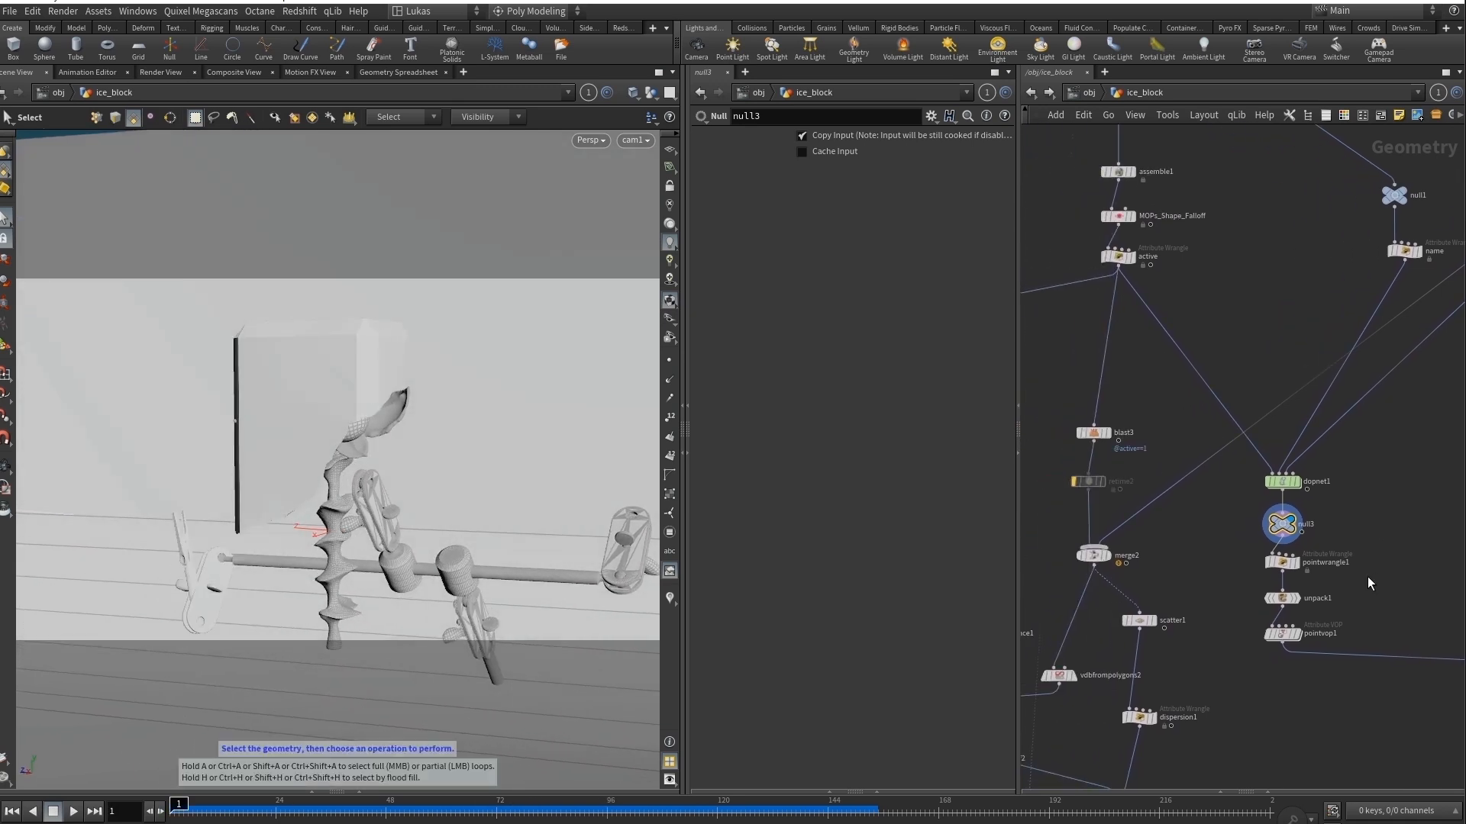
pyautogui.click(1317, 527)
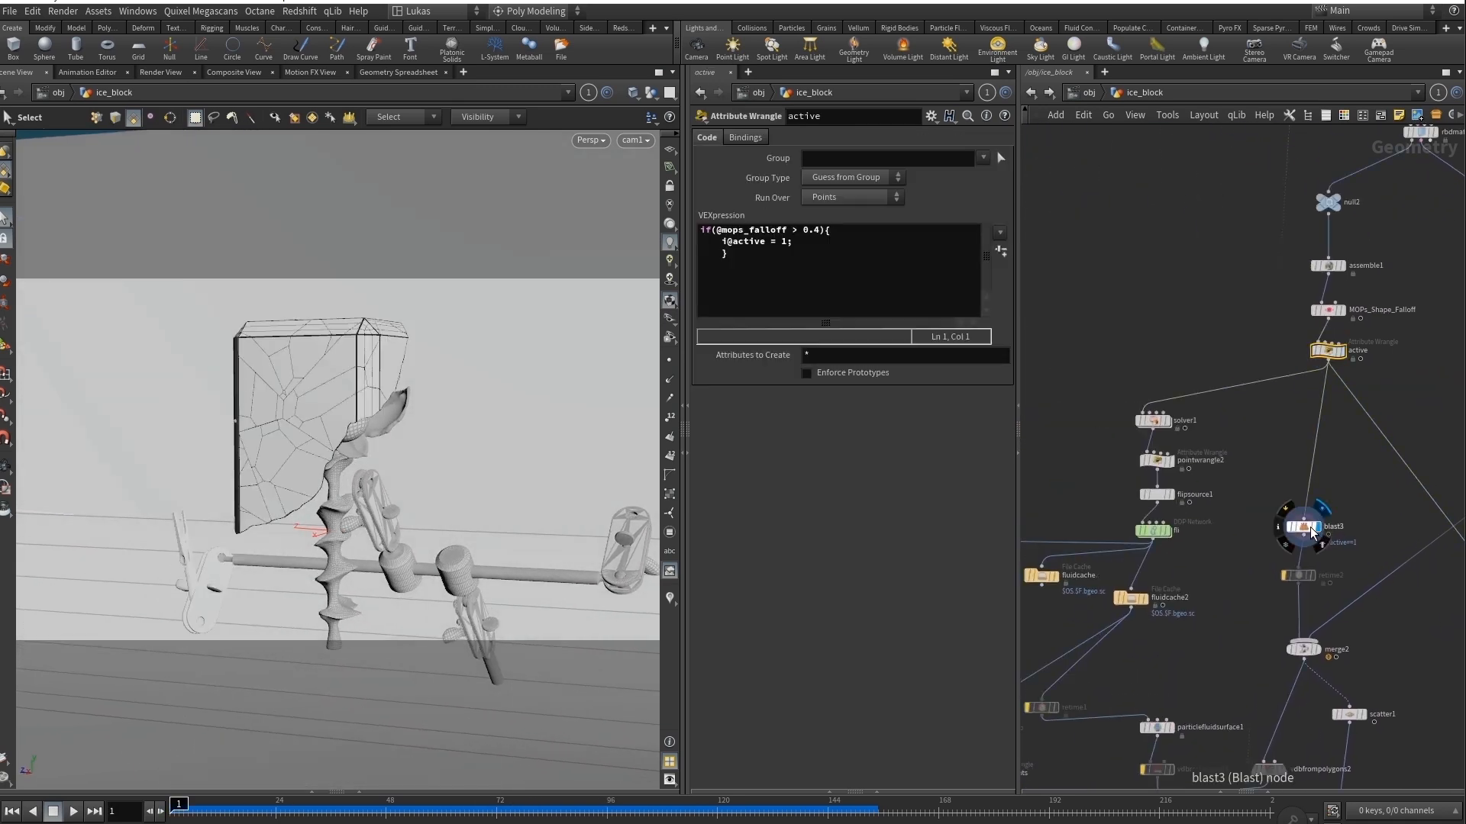
pyautogui.click(1305, 528)
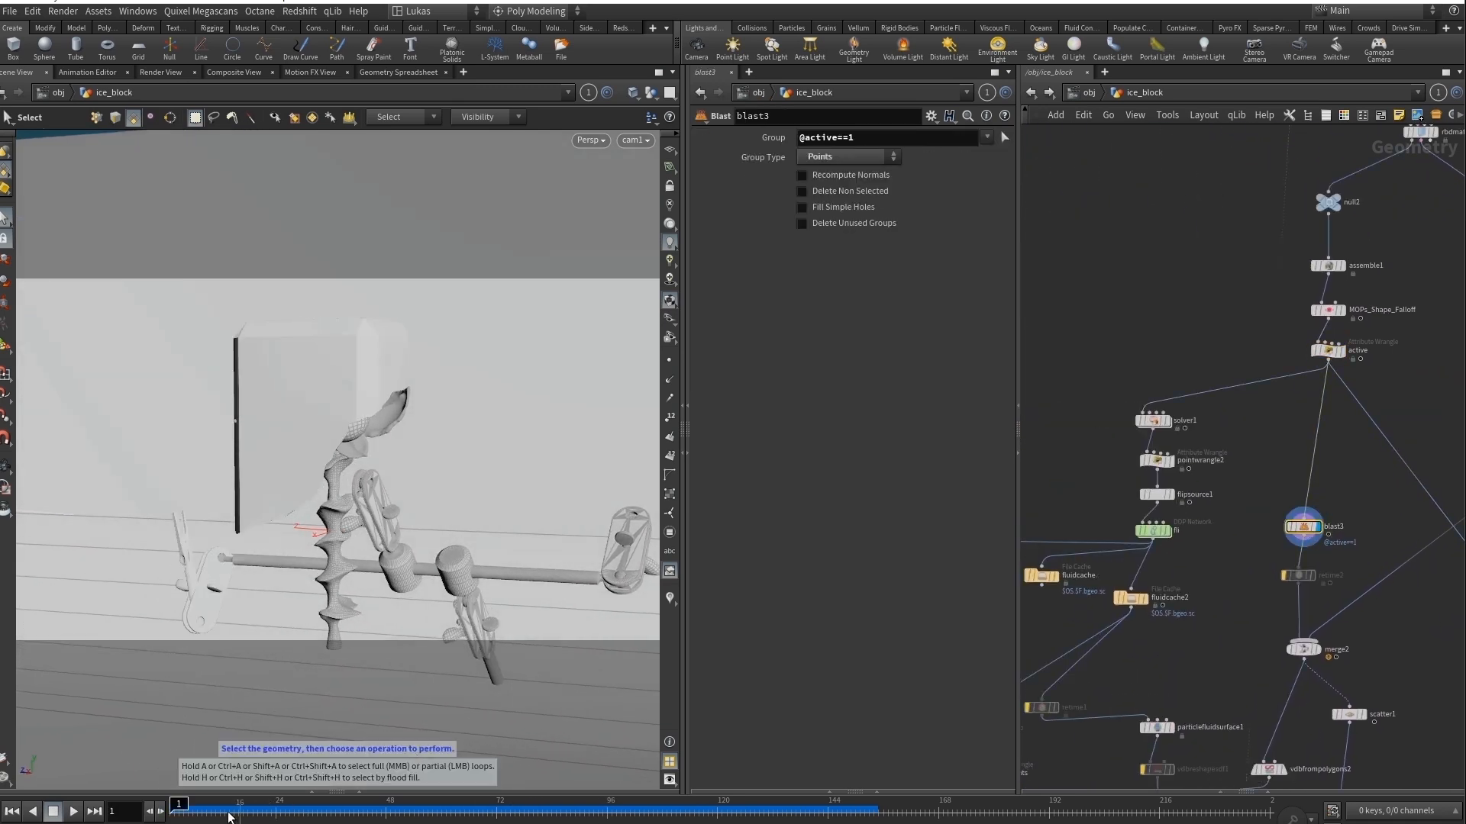
pyautogui.click(74, 811)
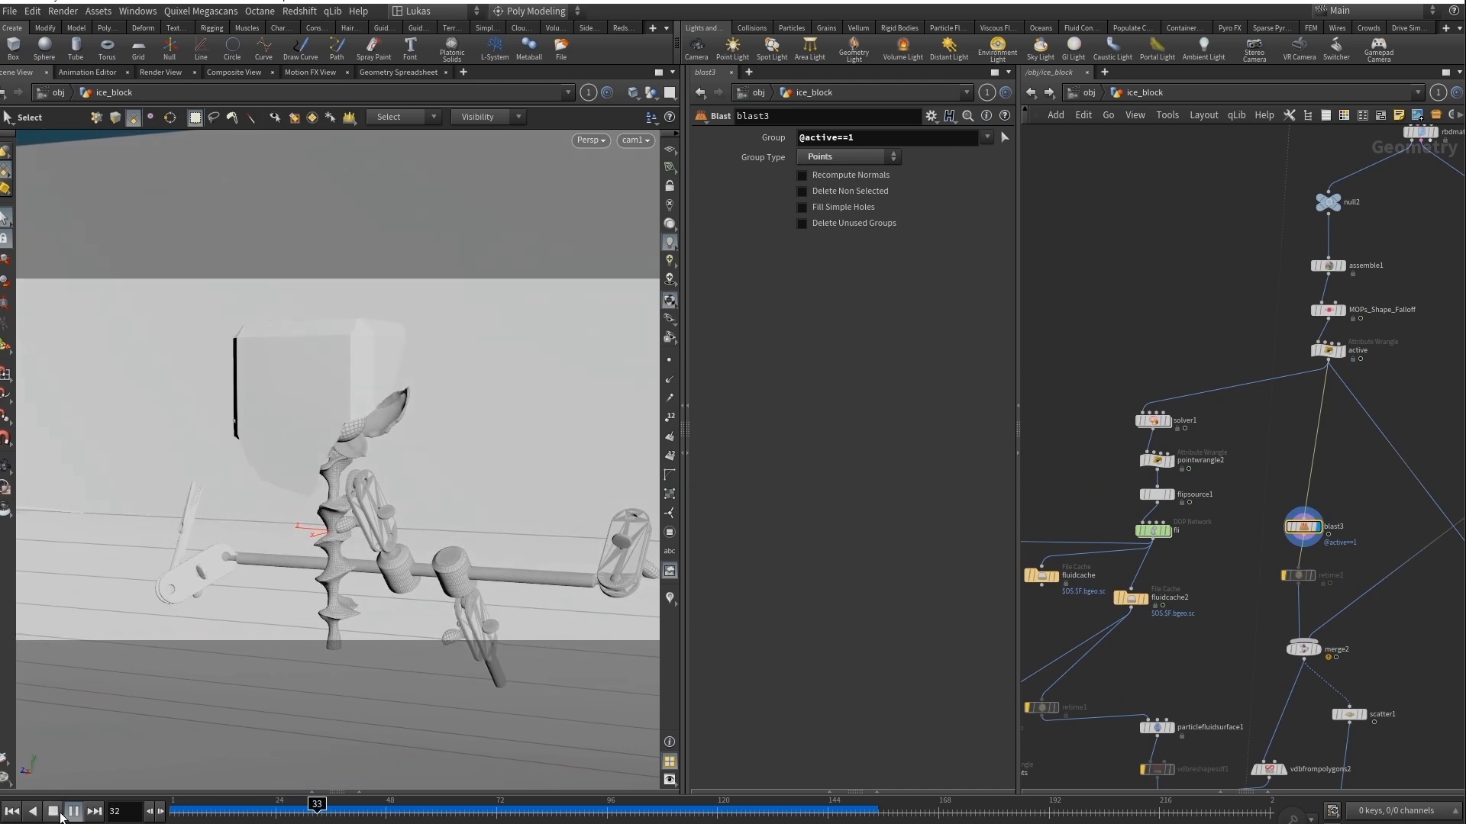
pyautogui.click(74, 812)
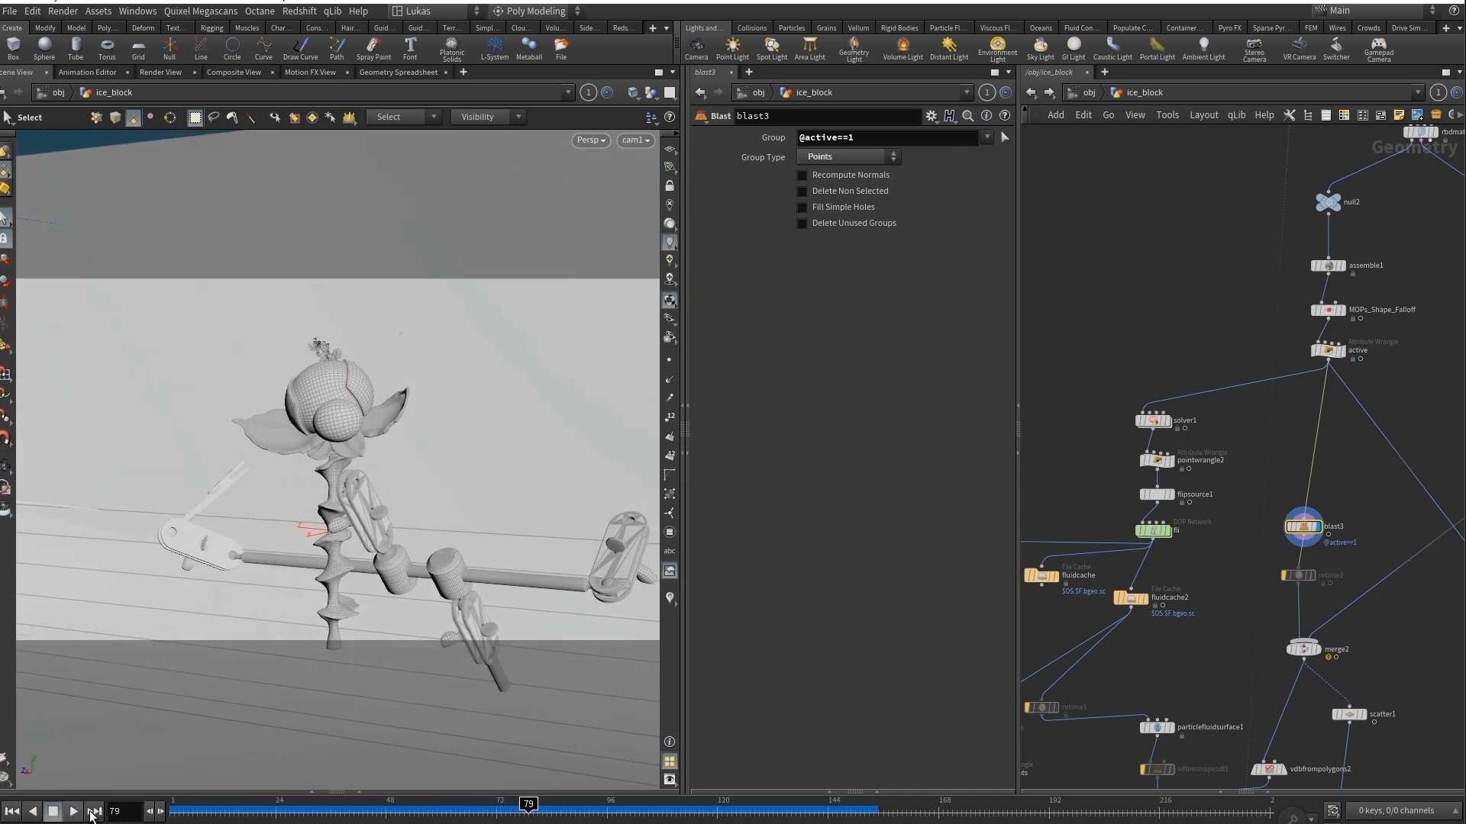
pyautogui.moveTo(480, 817); pyautogui.dragTo(116, 812)
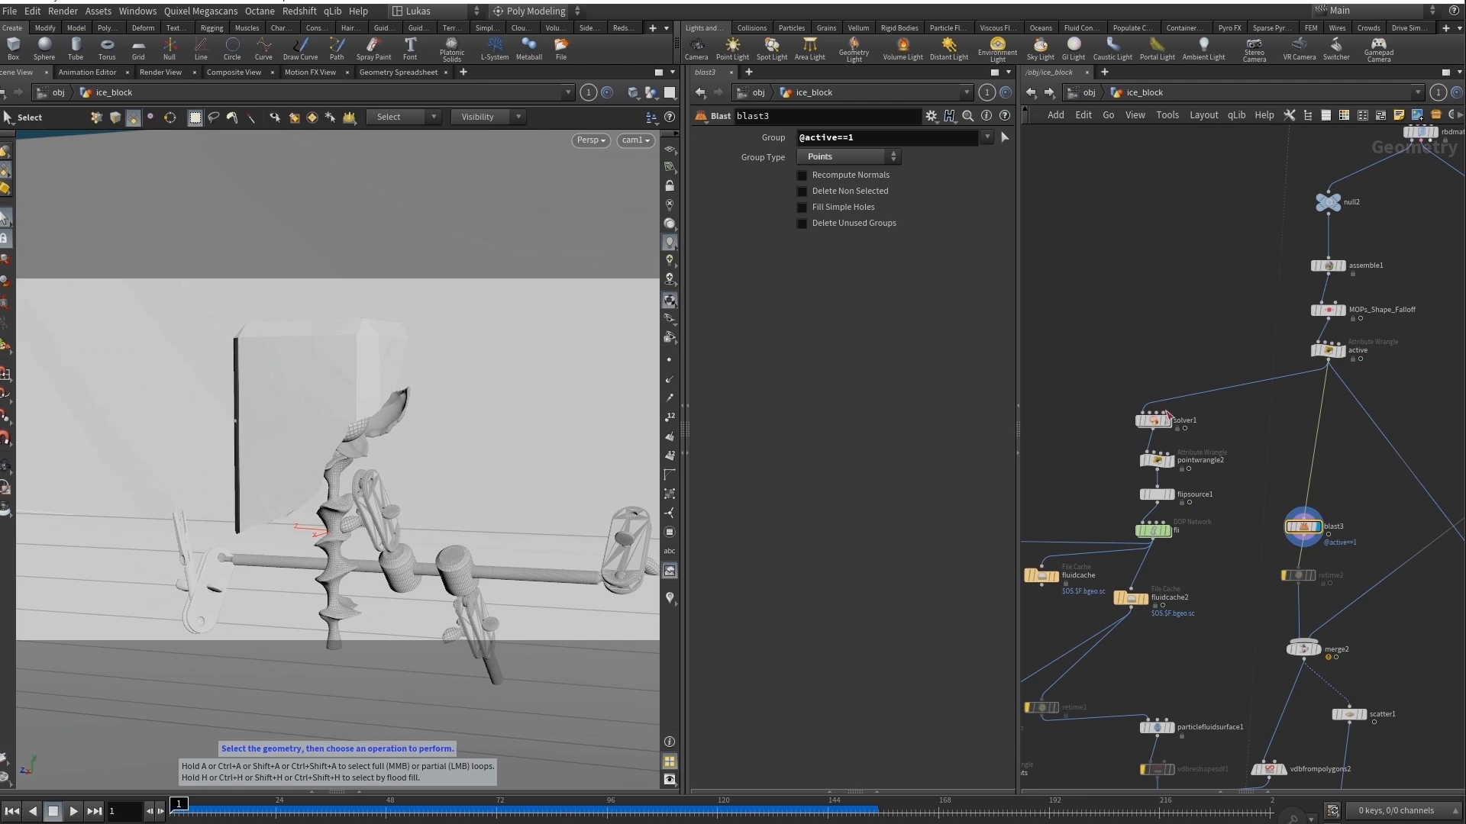
# Display solver1 and go inside it to show its pointwrangle1 code.
pyautogui.click(1153, 420)
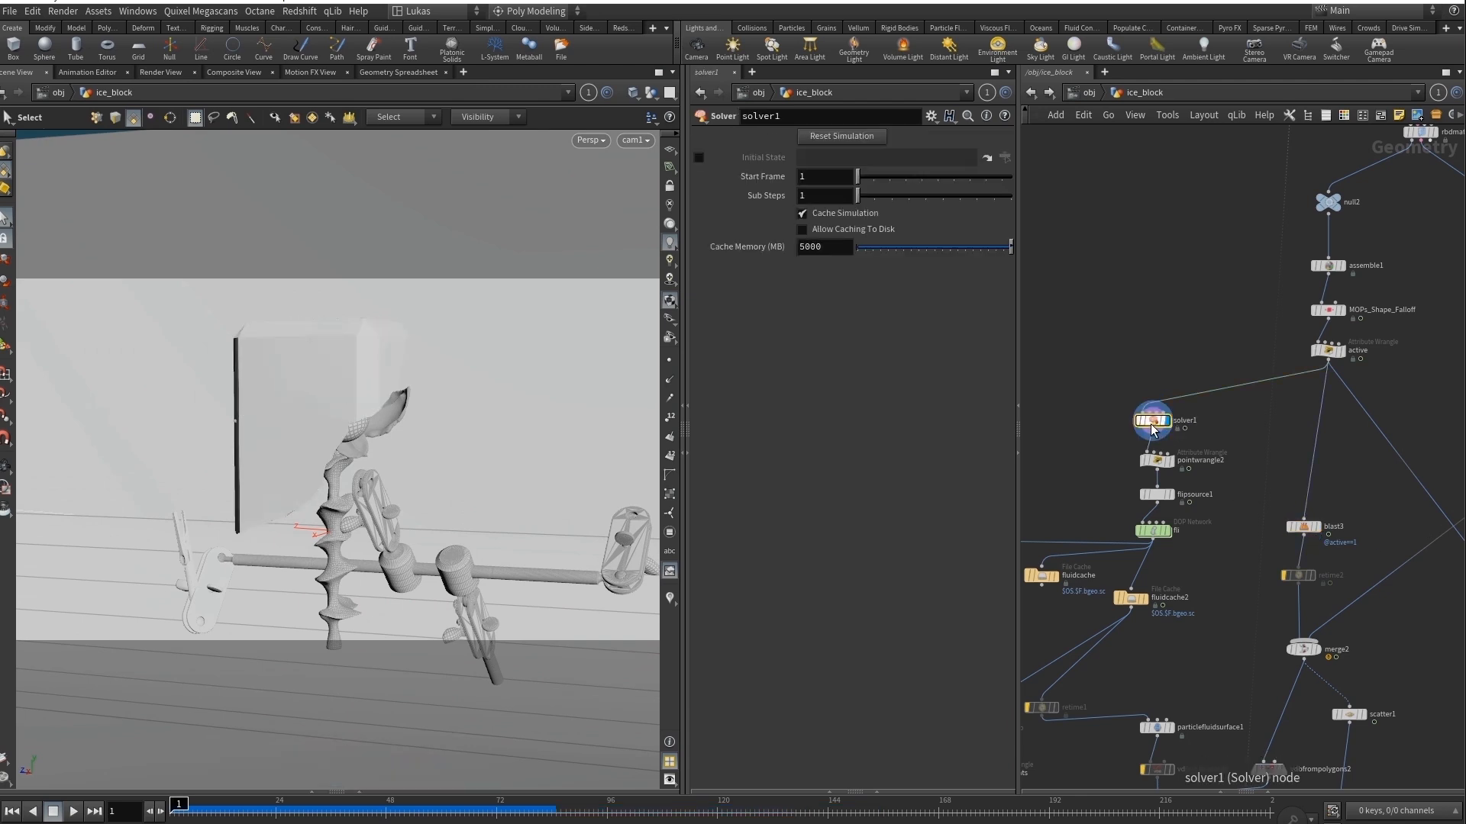
pyautogui.doubleClick(1152, 426)
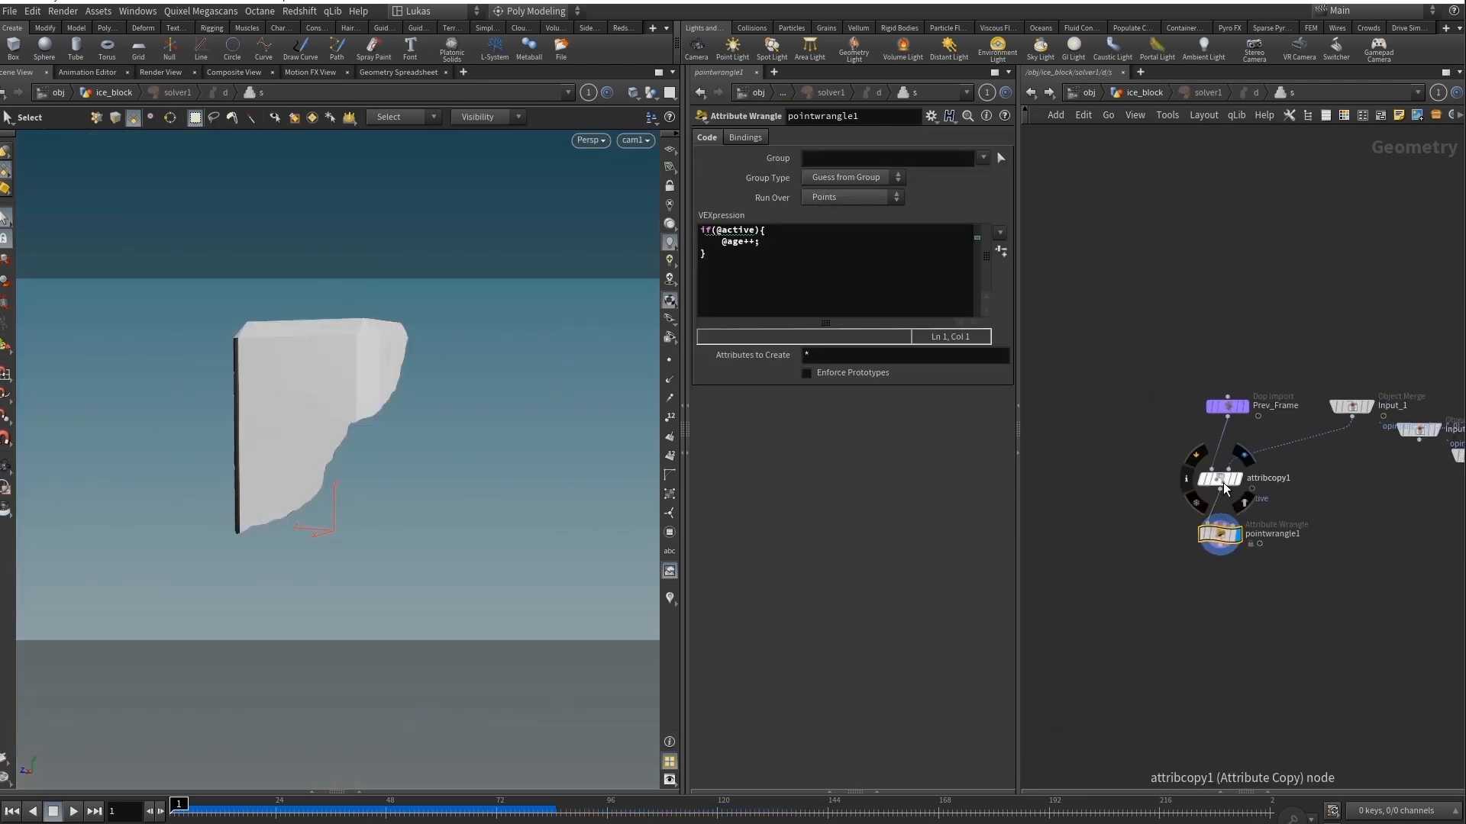
# Review attribcopy1 and pointwrangle1 inside solver1, and return to the ice_block network.
pyautogui.click(1221, 481)
pyautogui.click(1215, 533)
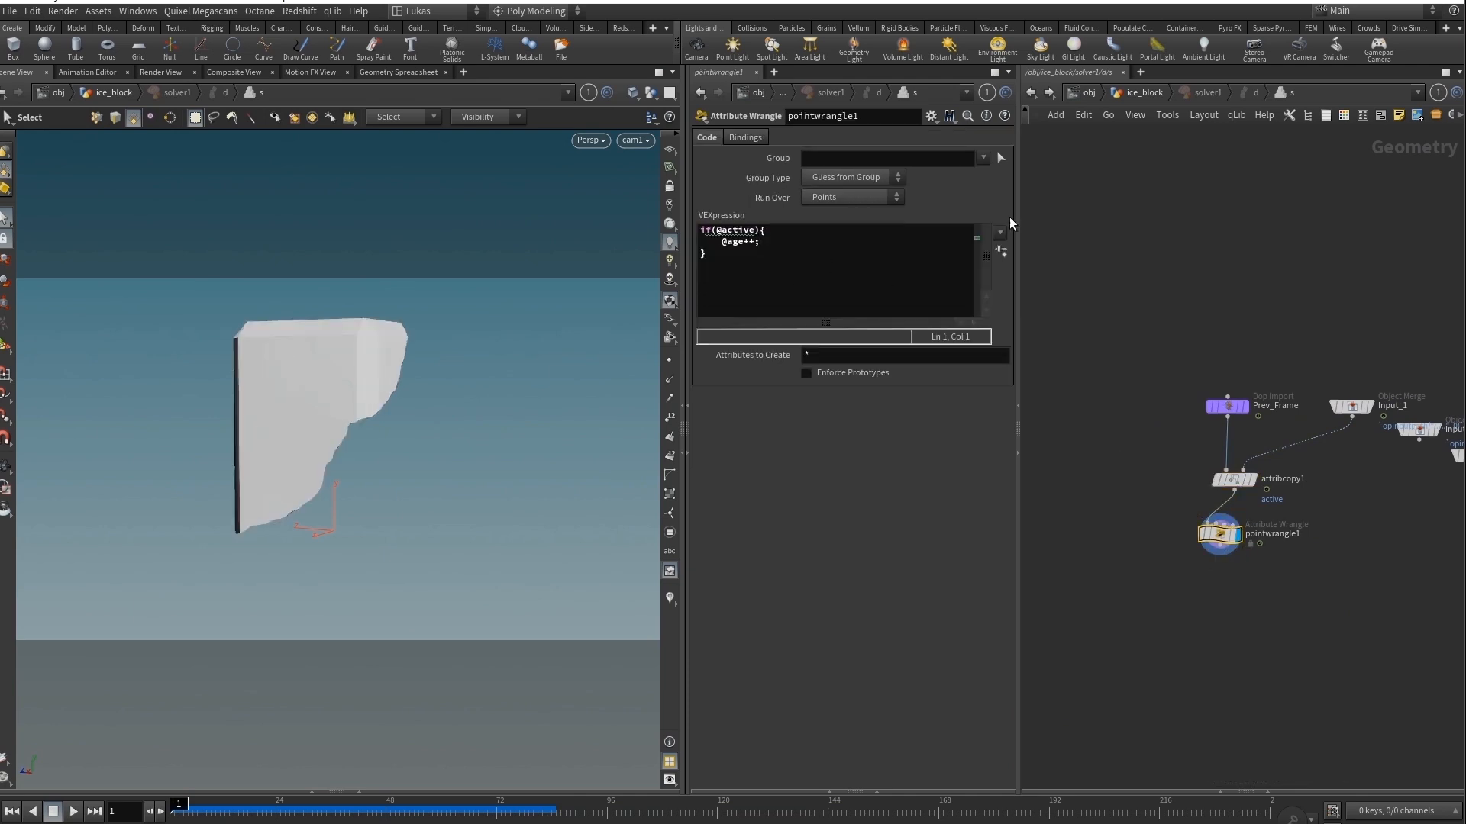
pyautogui.press('u')
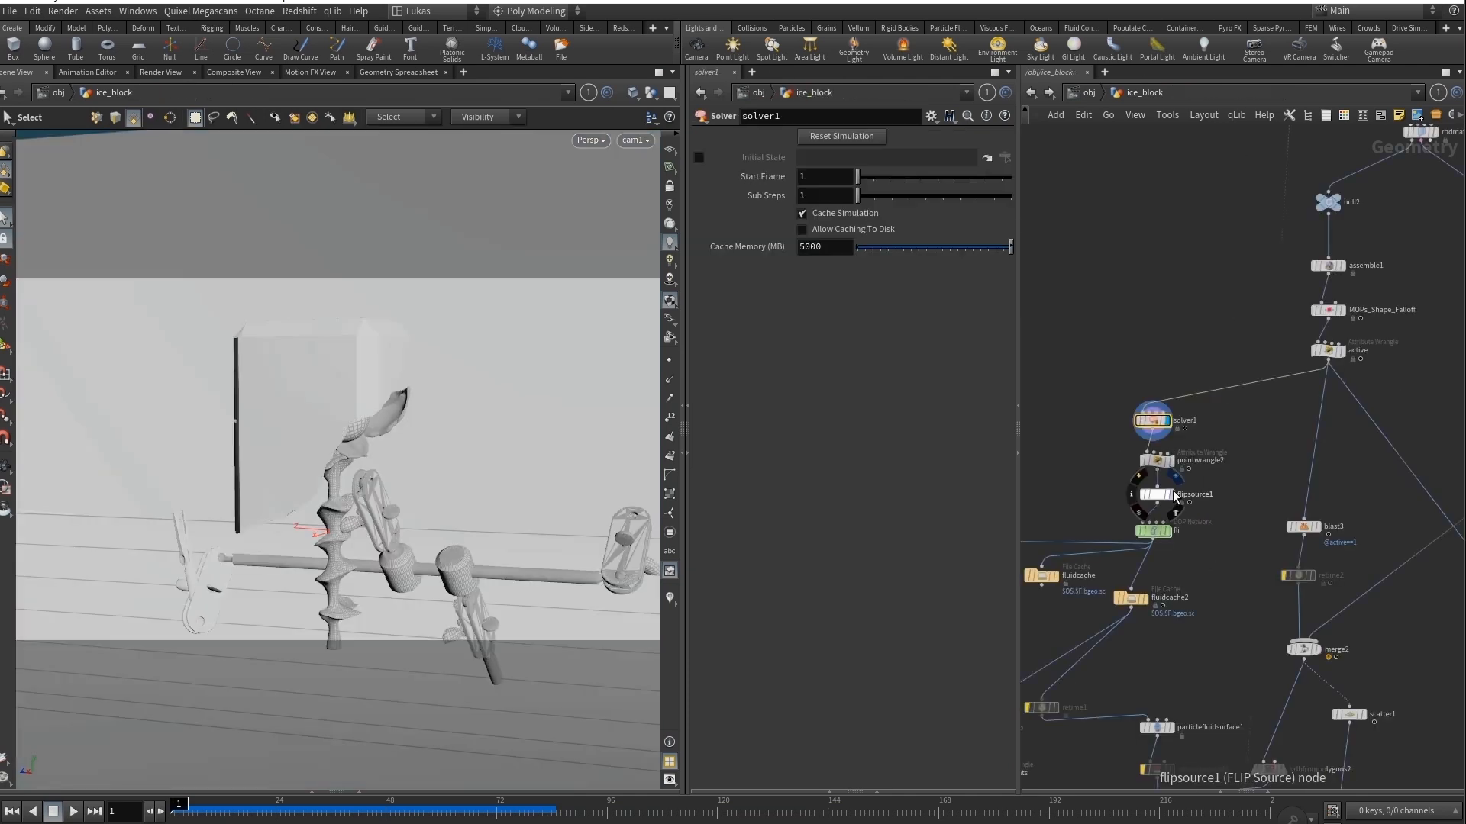
# Display pointwrangle2 to show its removepoint code and flipsource1 to show its particle source settings at frame 1.
pyautogui.click(1171, 466)
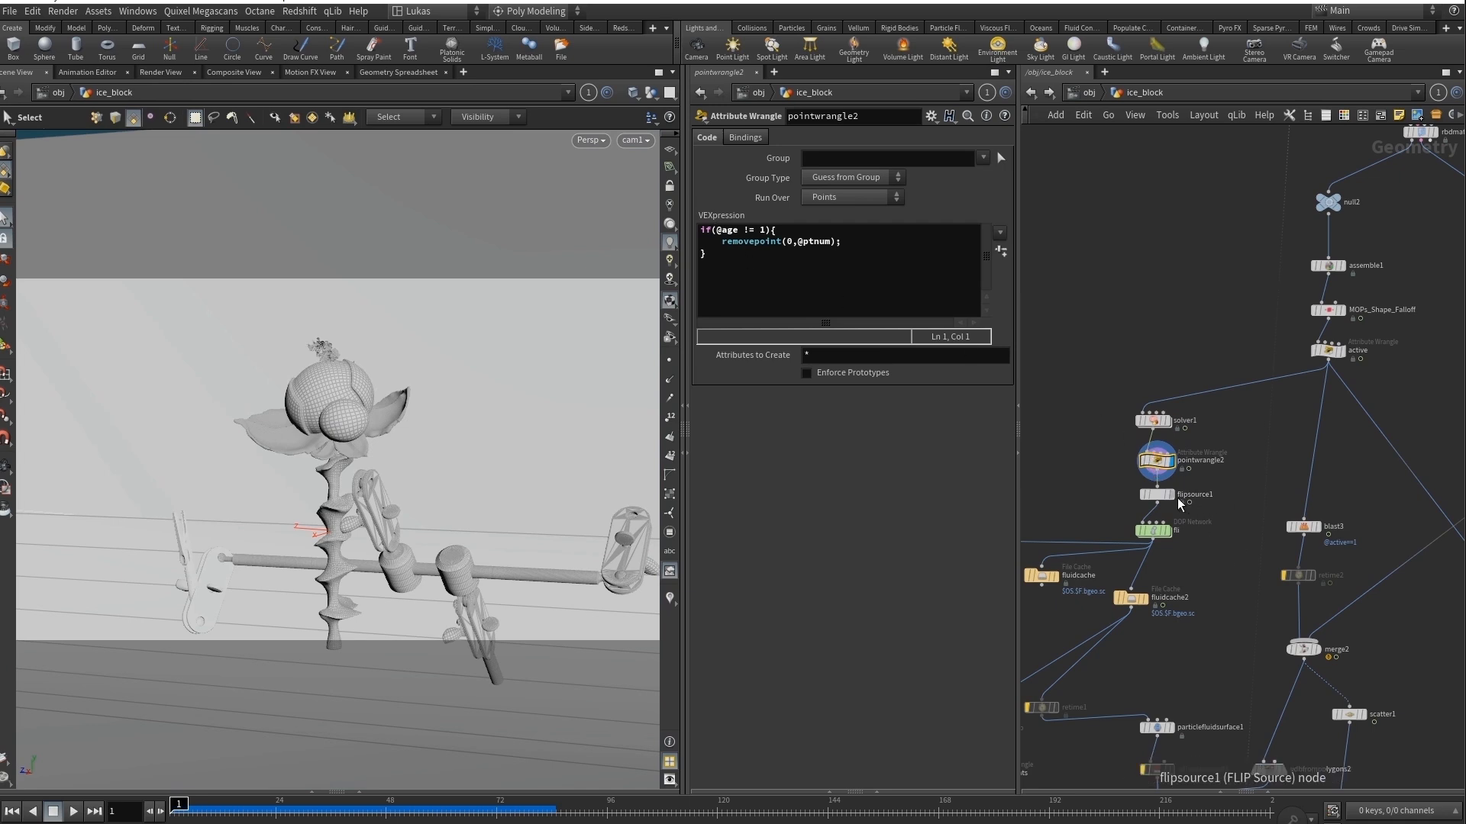
pyautogui.click(1153, 496)
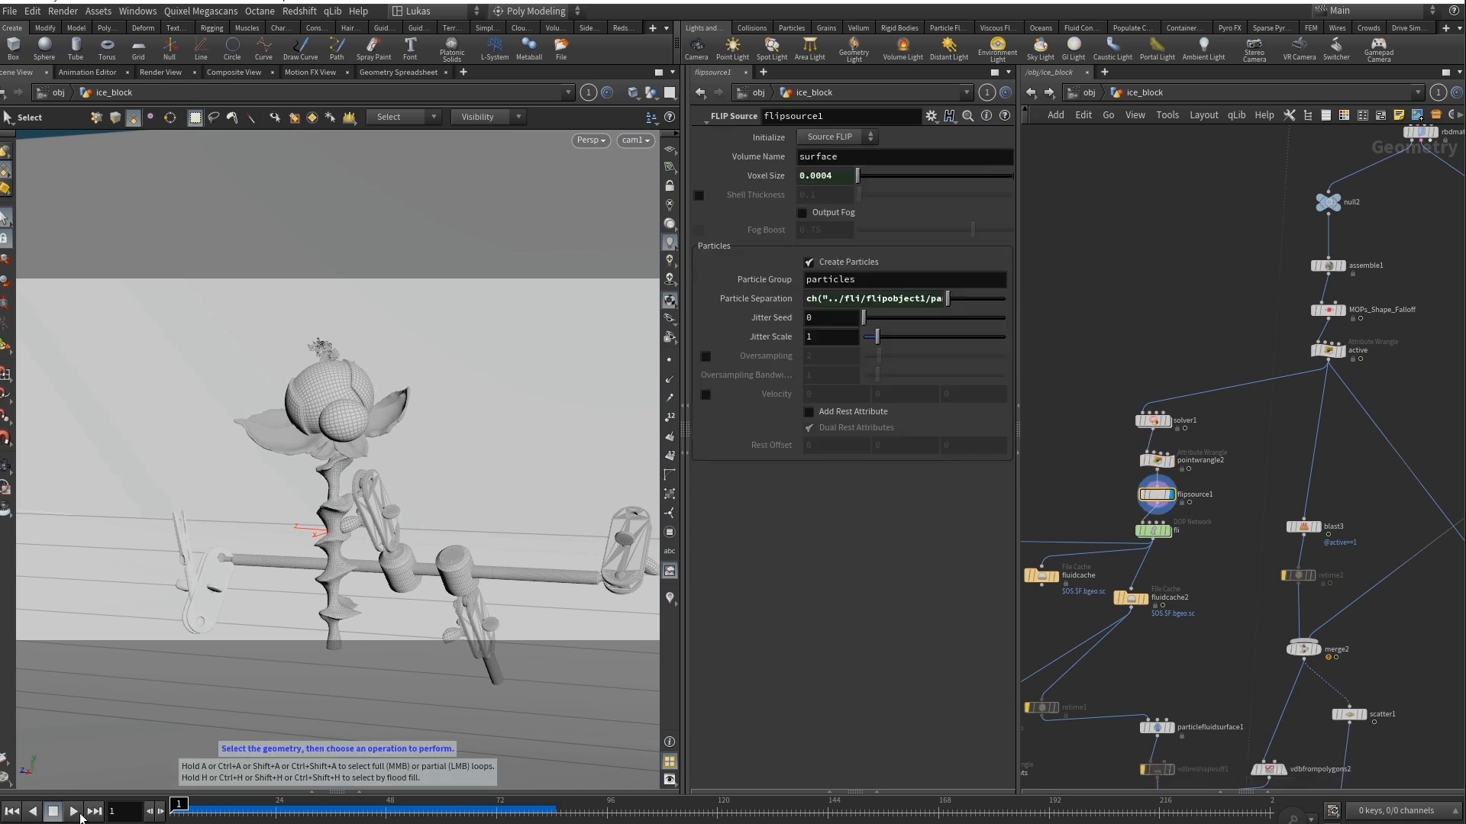
pyautogui.moveTo(181, 808)
pyautogui.mouseDown()
pyautogui.moveTo(373, 799)
pyautogui.moveTo(168, 811)
pyautogui.mouseUp()
# Display the fli DOP network below flipsource1 and go inside it to show its FLIP simulation nodes.
pyautogui.moveTo(1175, 569); pyautogui.dragTo(1286, 536, button='middle')
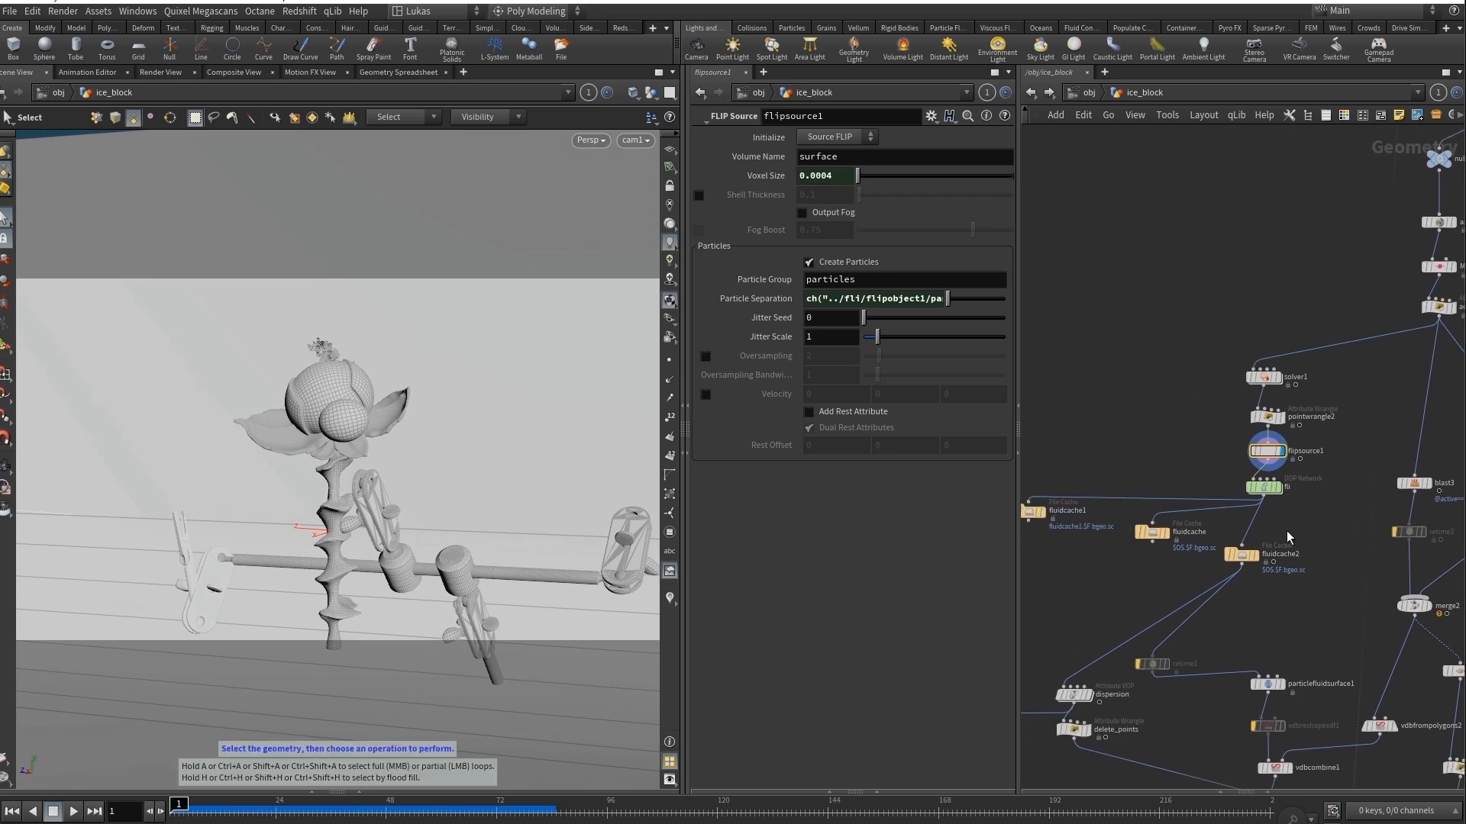
pyautogui.click(1266, 489)
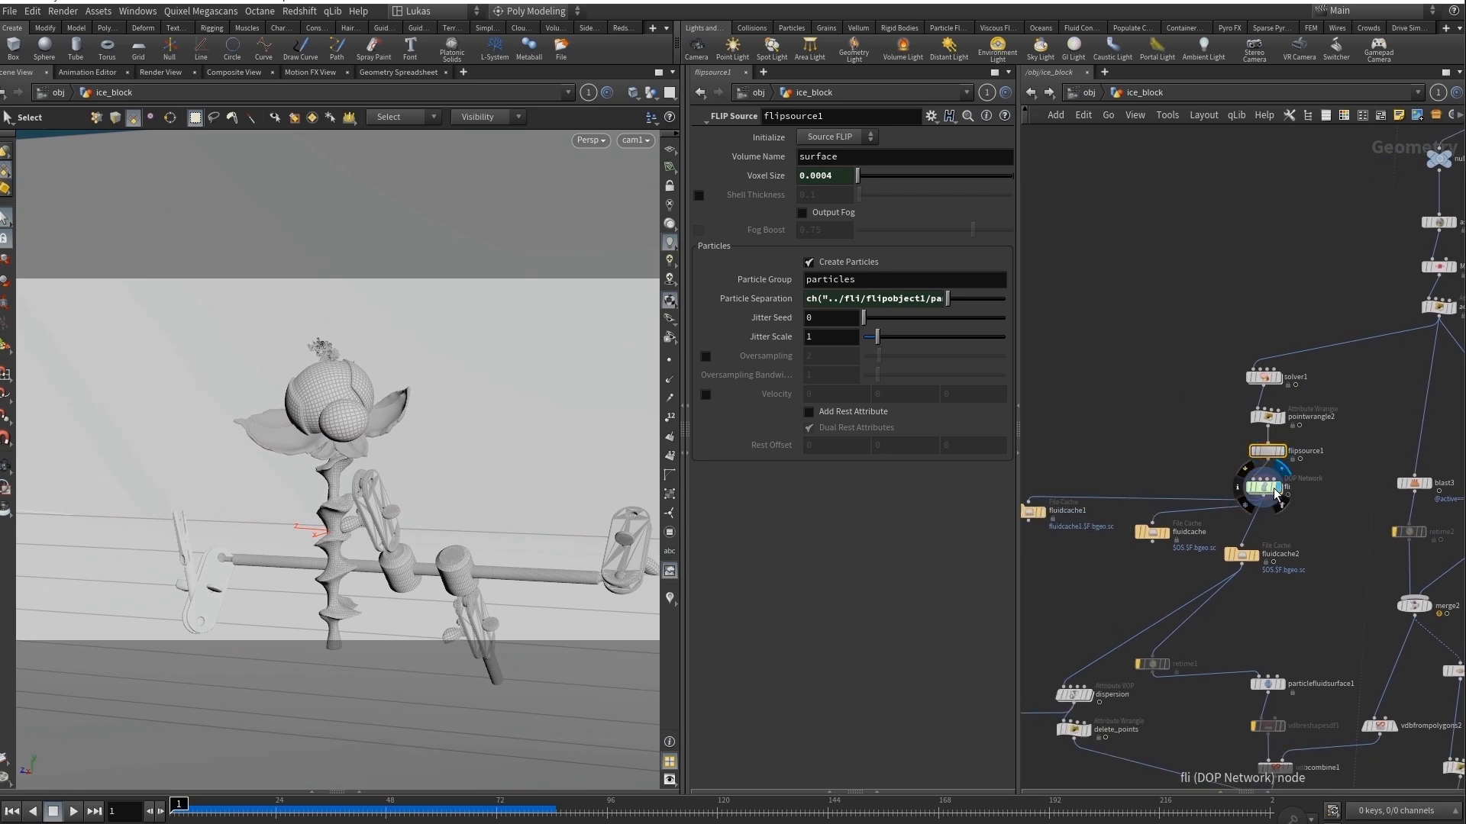
pyautogui.doubleClick(1265, 489)
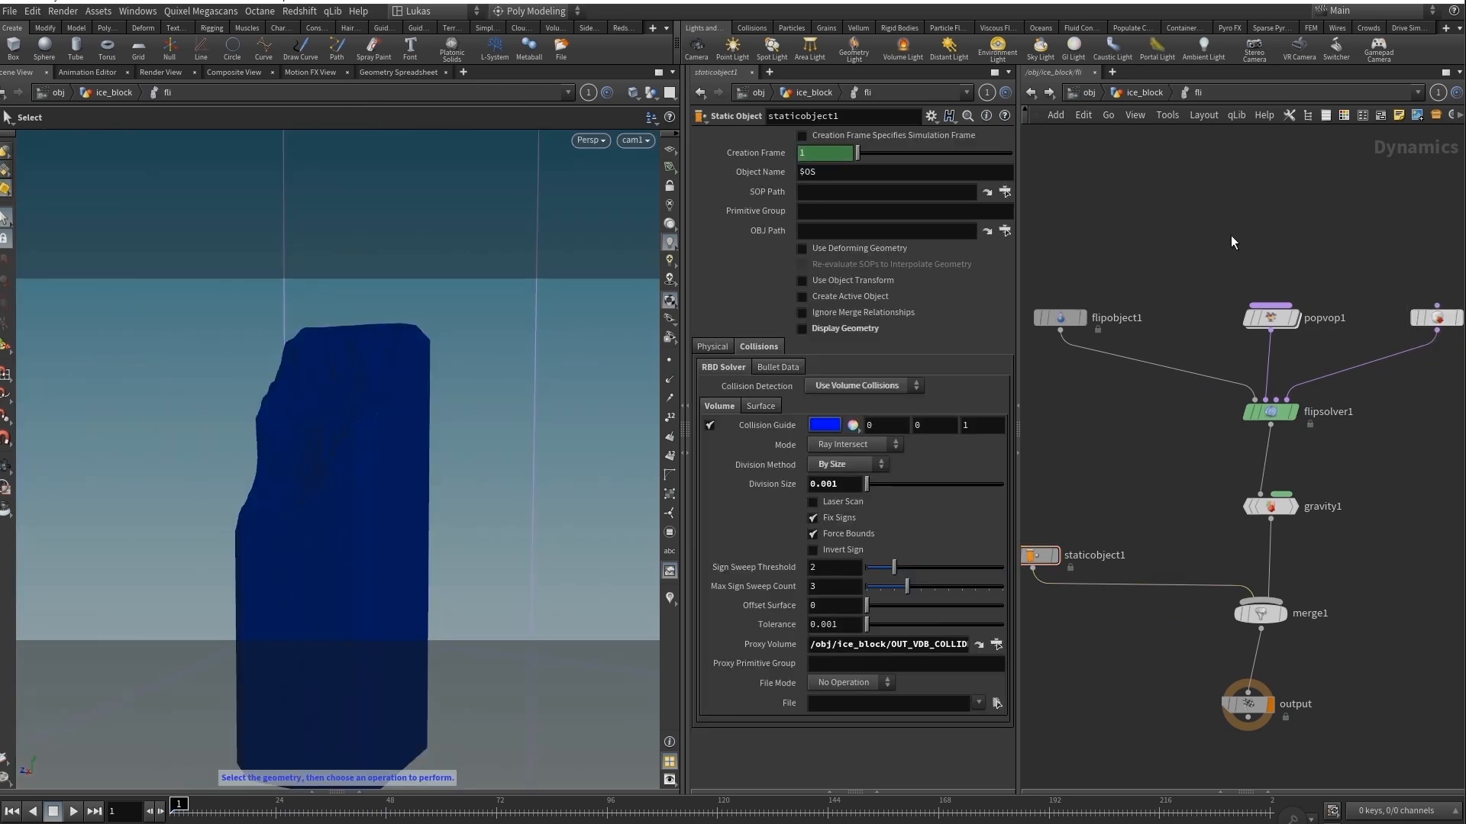
pyautogui.moveTo(1303, 263)
pyautogui.mouseDown(button='middle')
pyautogui.moveTo(1240, 267)
pyautogui.moveTo(1317, 279)
pyautogui.mouseUp(button='middle')
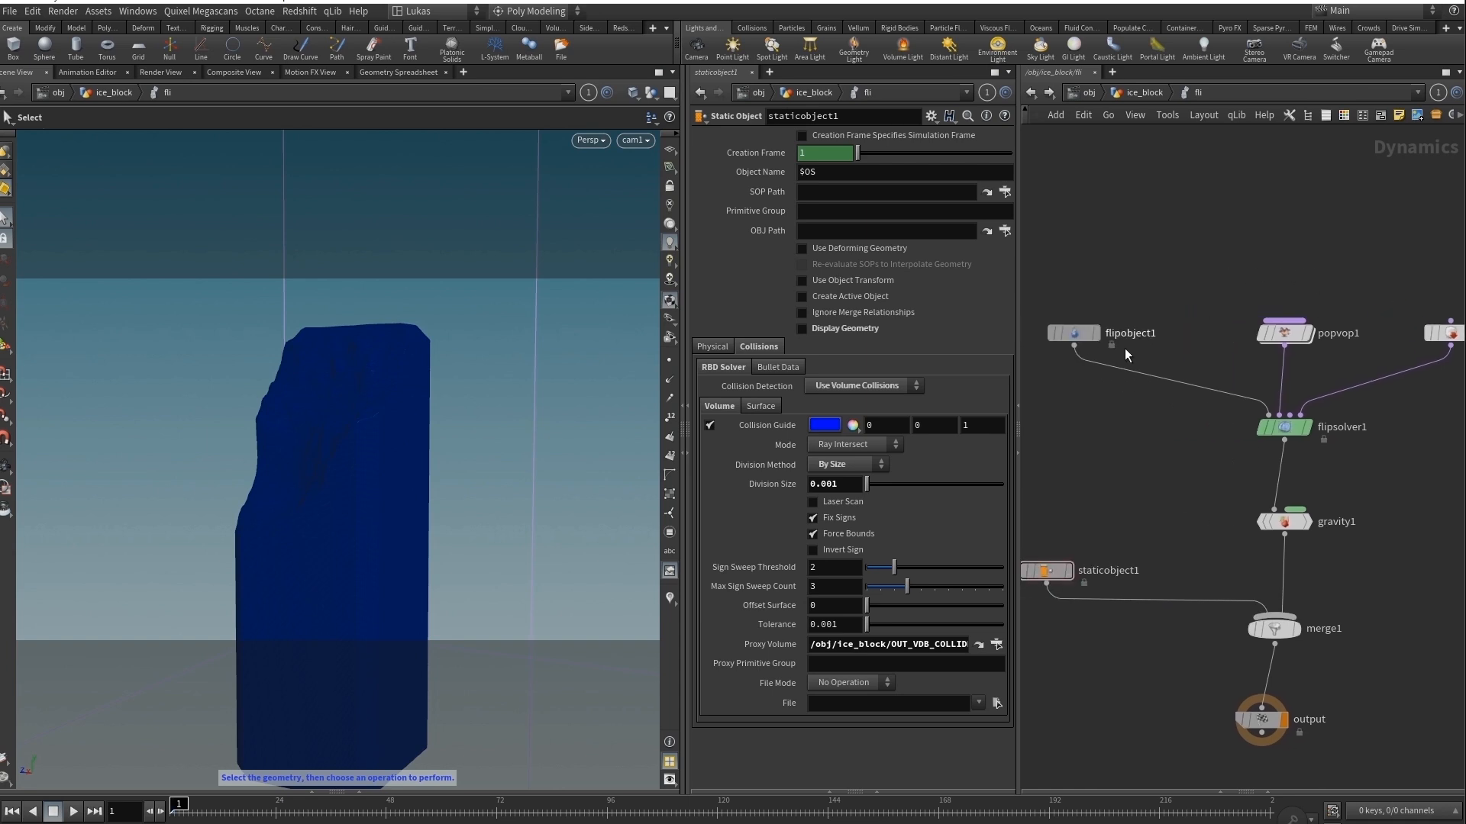
# Review flipsolver1's Volume Motion settings for viscosity and solver, and its Particle Motion behavior settings.
pyautogui.click(1284, 427)
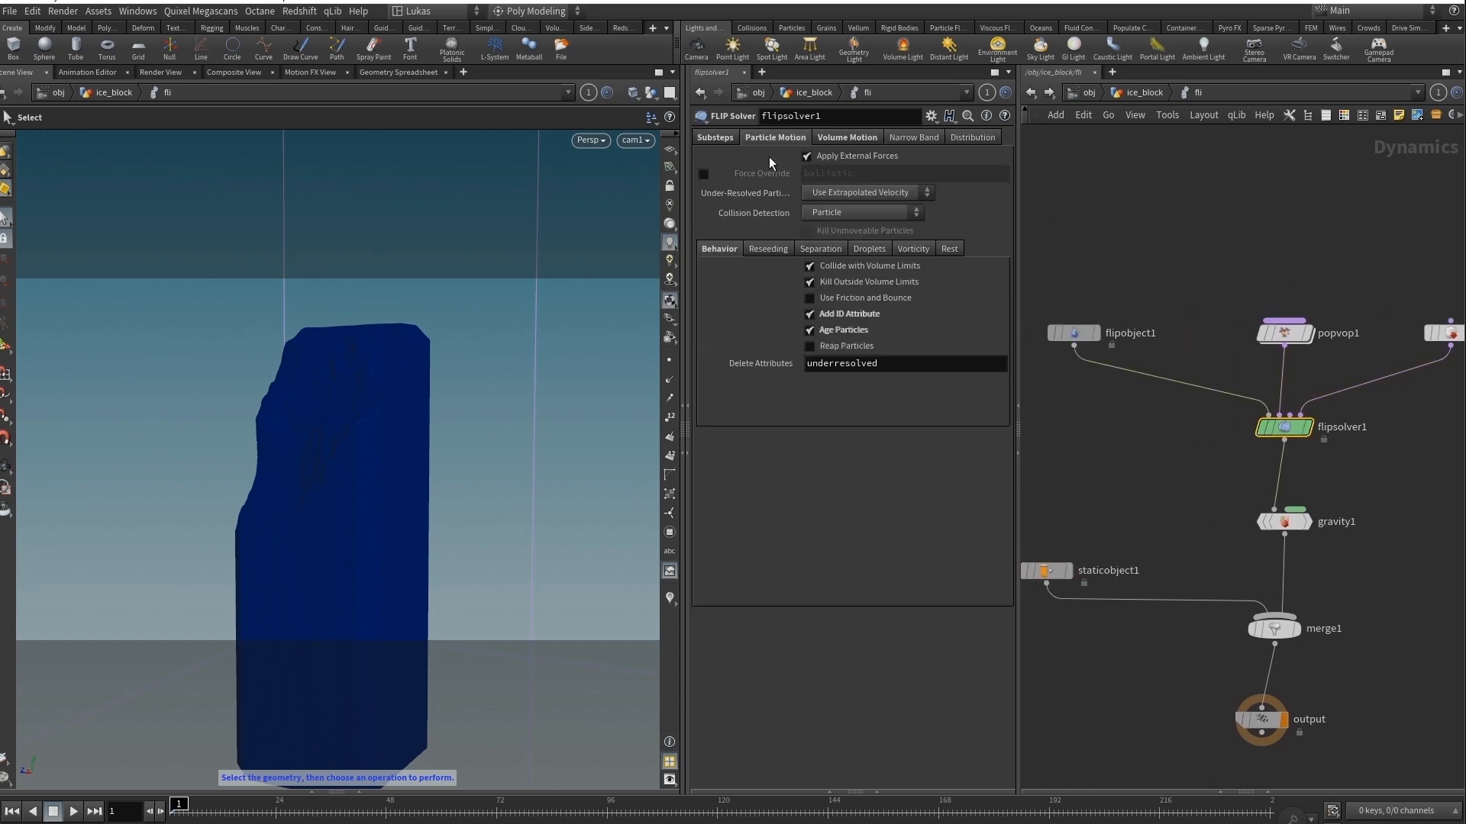
pyautogui.click(841, 133)
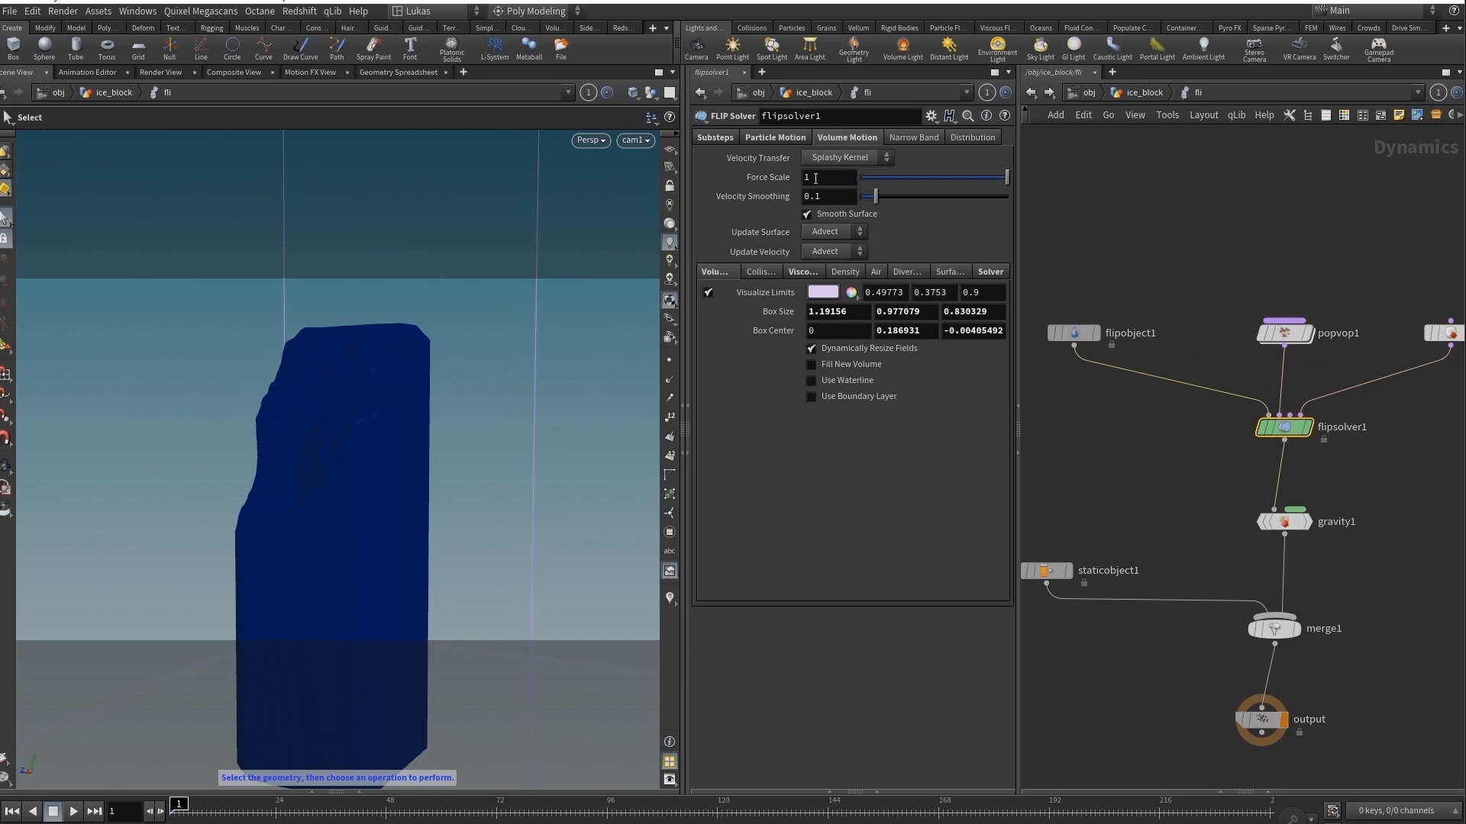
pyautogui.click(809, 275)
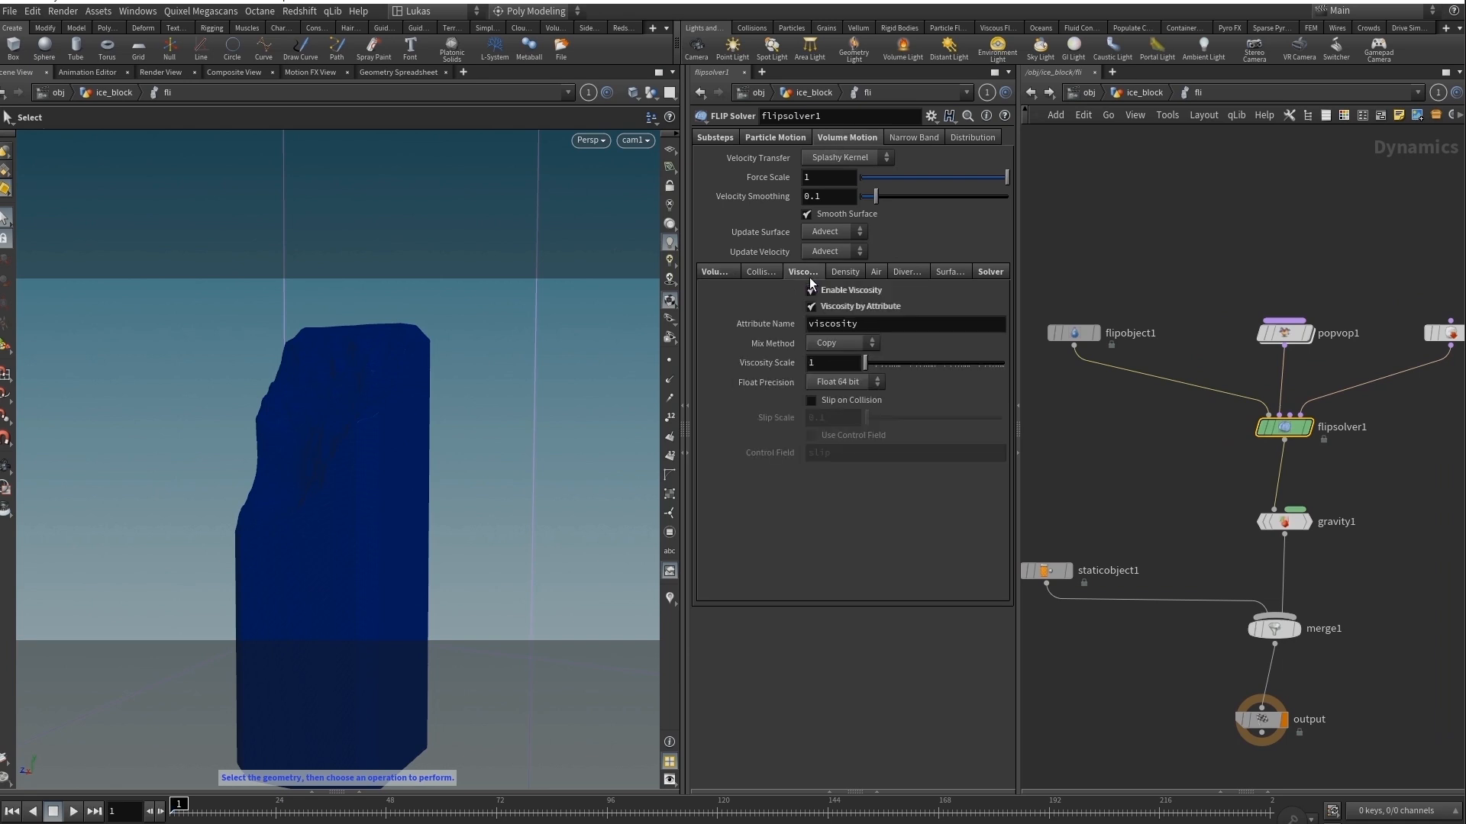
pyautogui.click(991, 273)
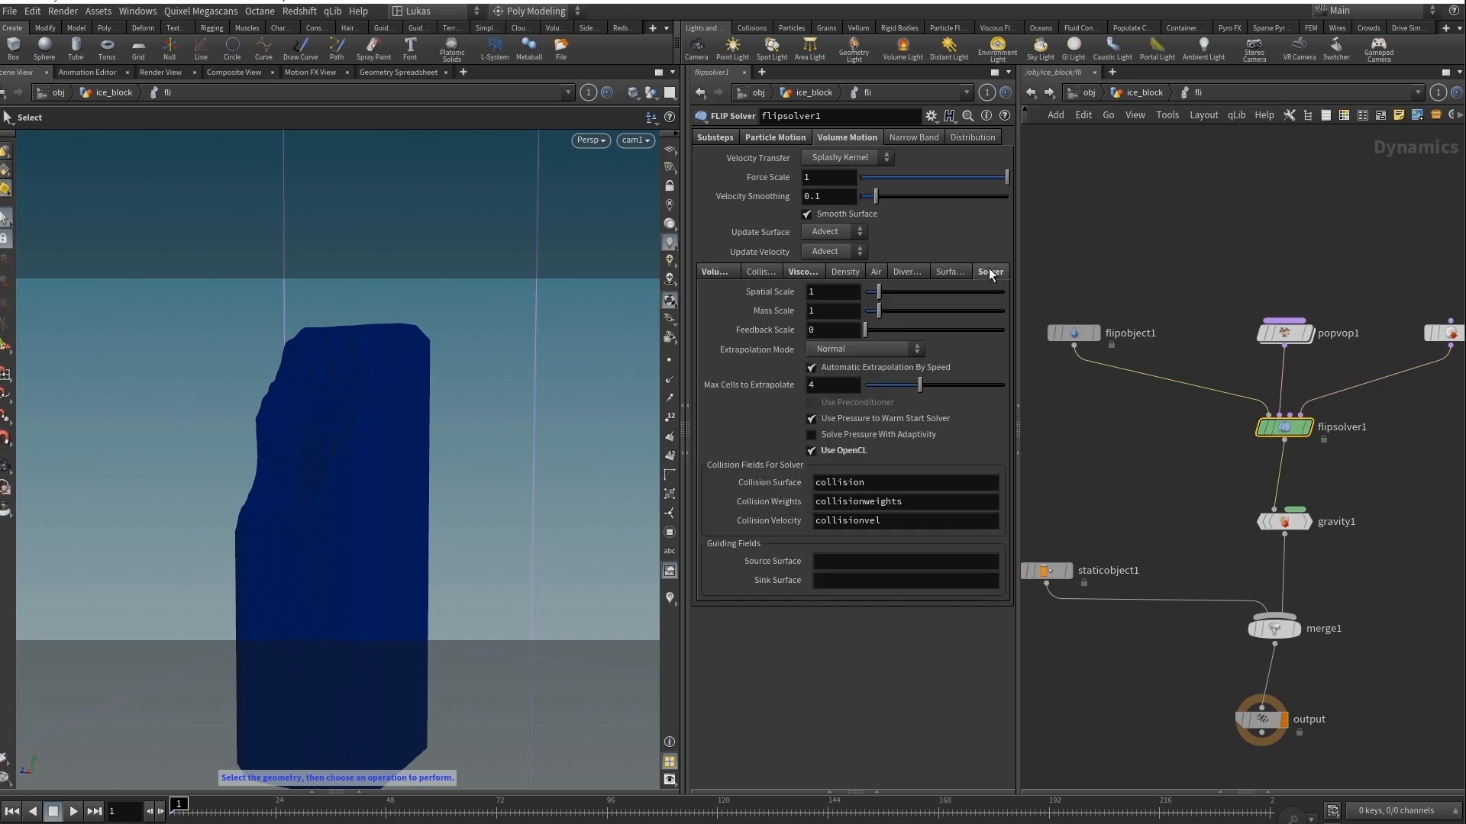
pyautogui.click(805, 274)
pyautogui.click(772, 139)
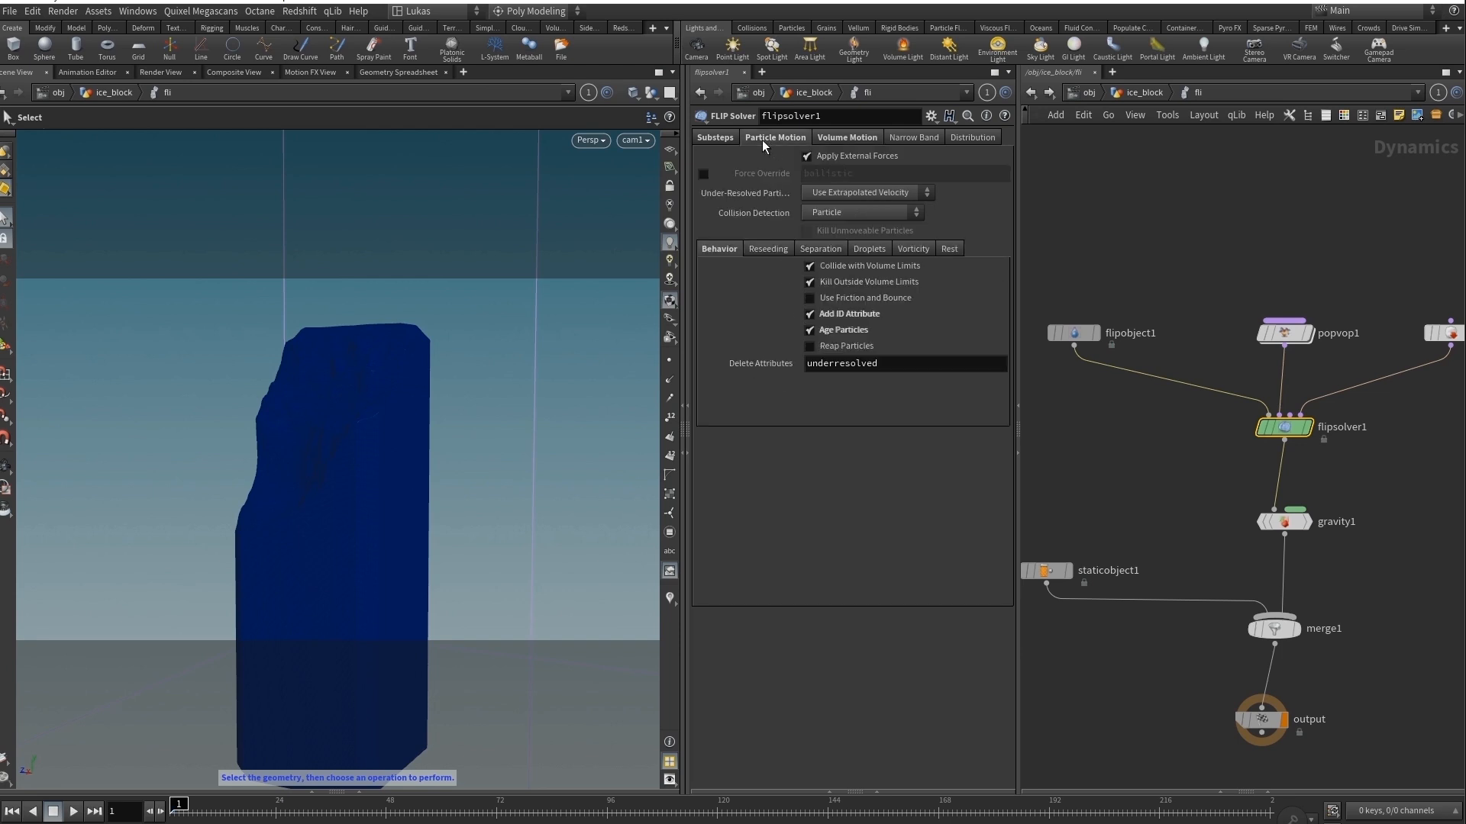
# Go inside popvop1 to show the fit1 node mapping age to the viscosity bind, and return to fli.
pyautogui.doubleClick(1271, 333)
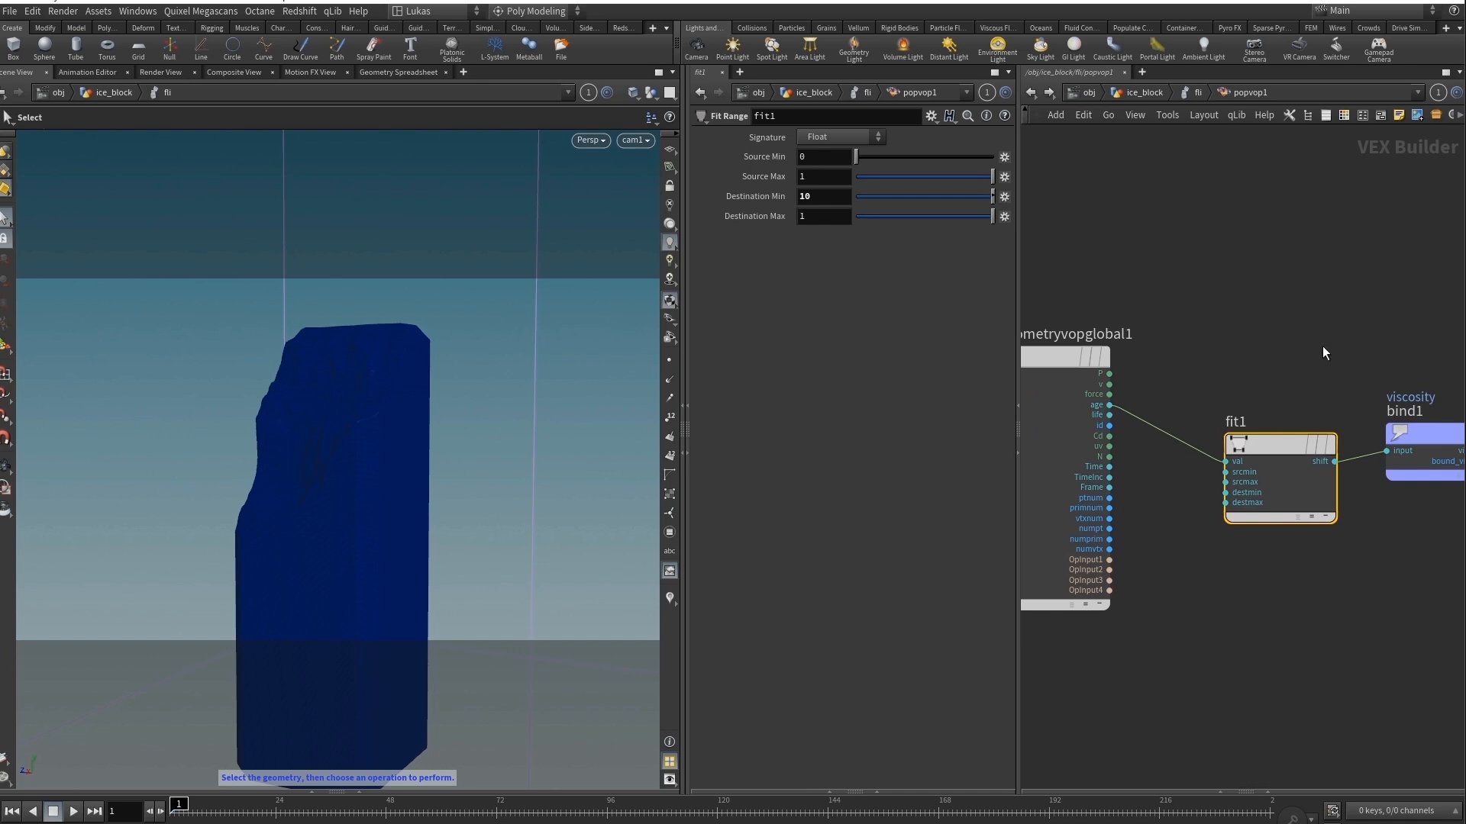
pyautogui.moveTo(1324, 353); pyautogui.dragTo(1195, 341, button='middle')
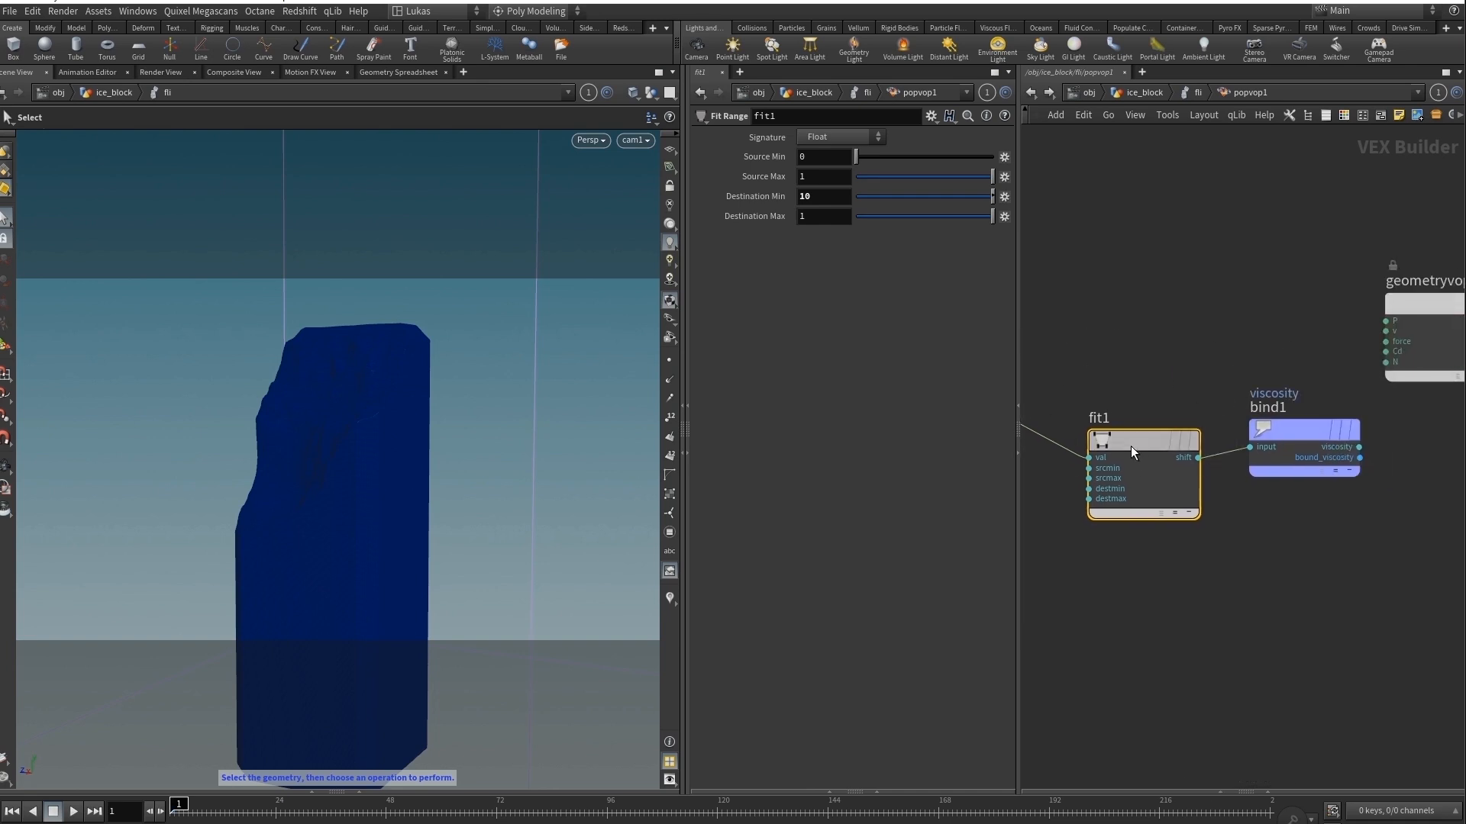
pyautogui.press('u')
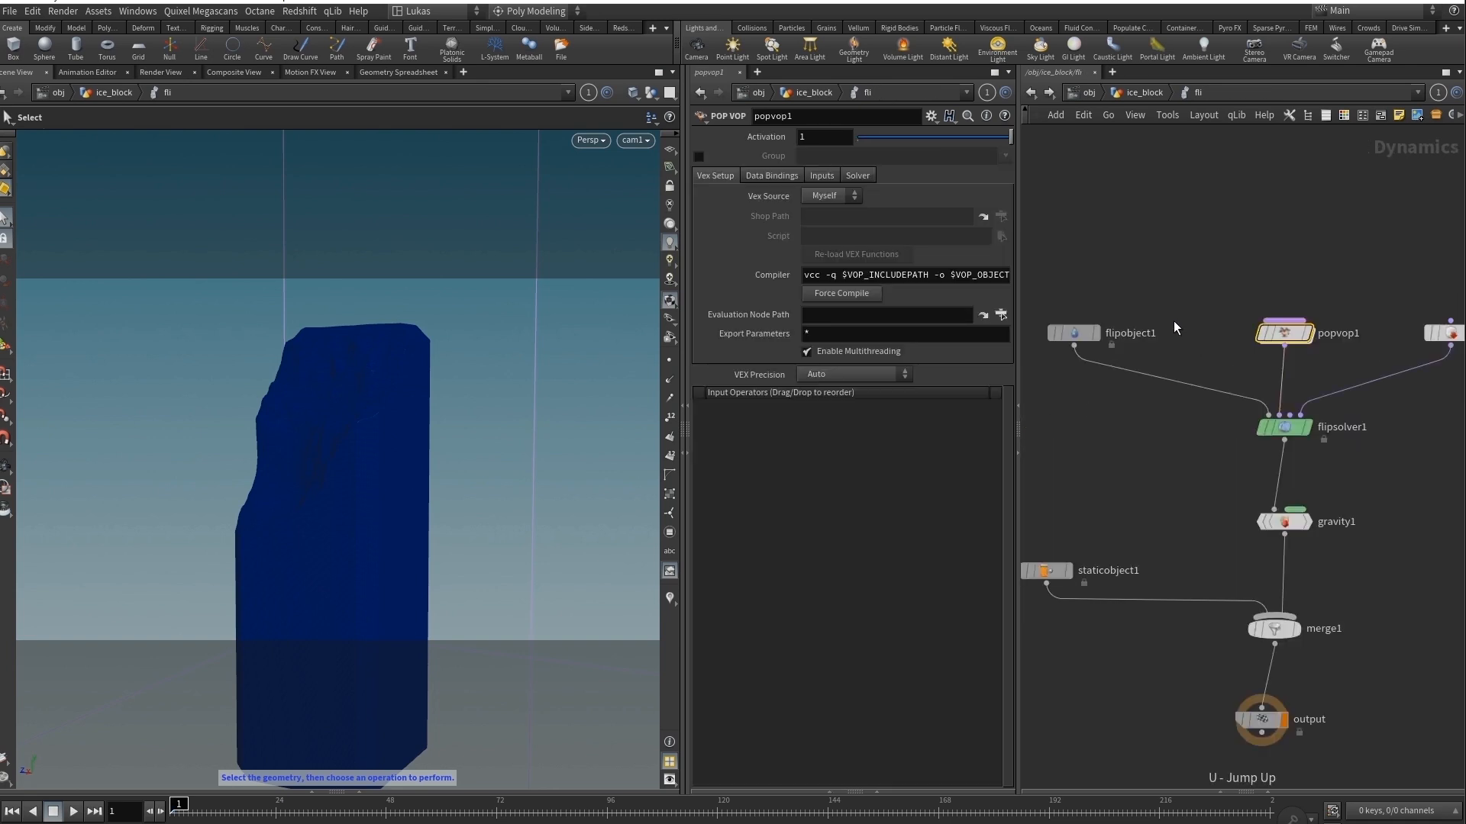
# Check staticobject1's volume collision settings and return to the ice_block network.
pyautogui.click(1076, 498)
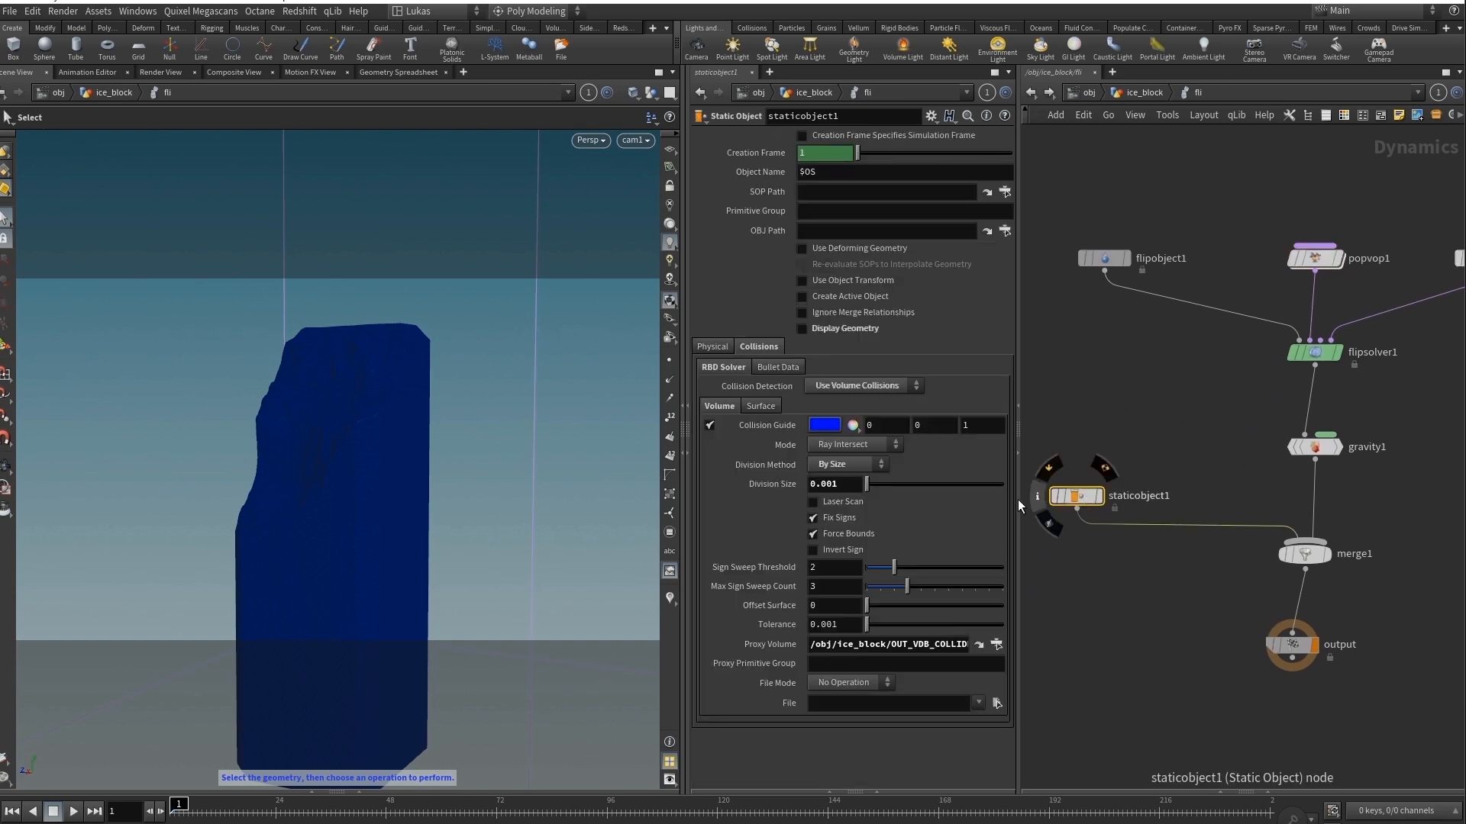
pyautogui.click(1140, 99)
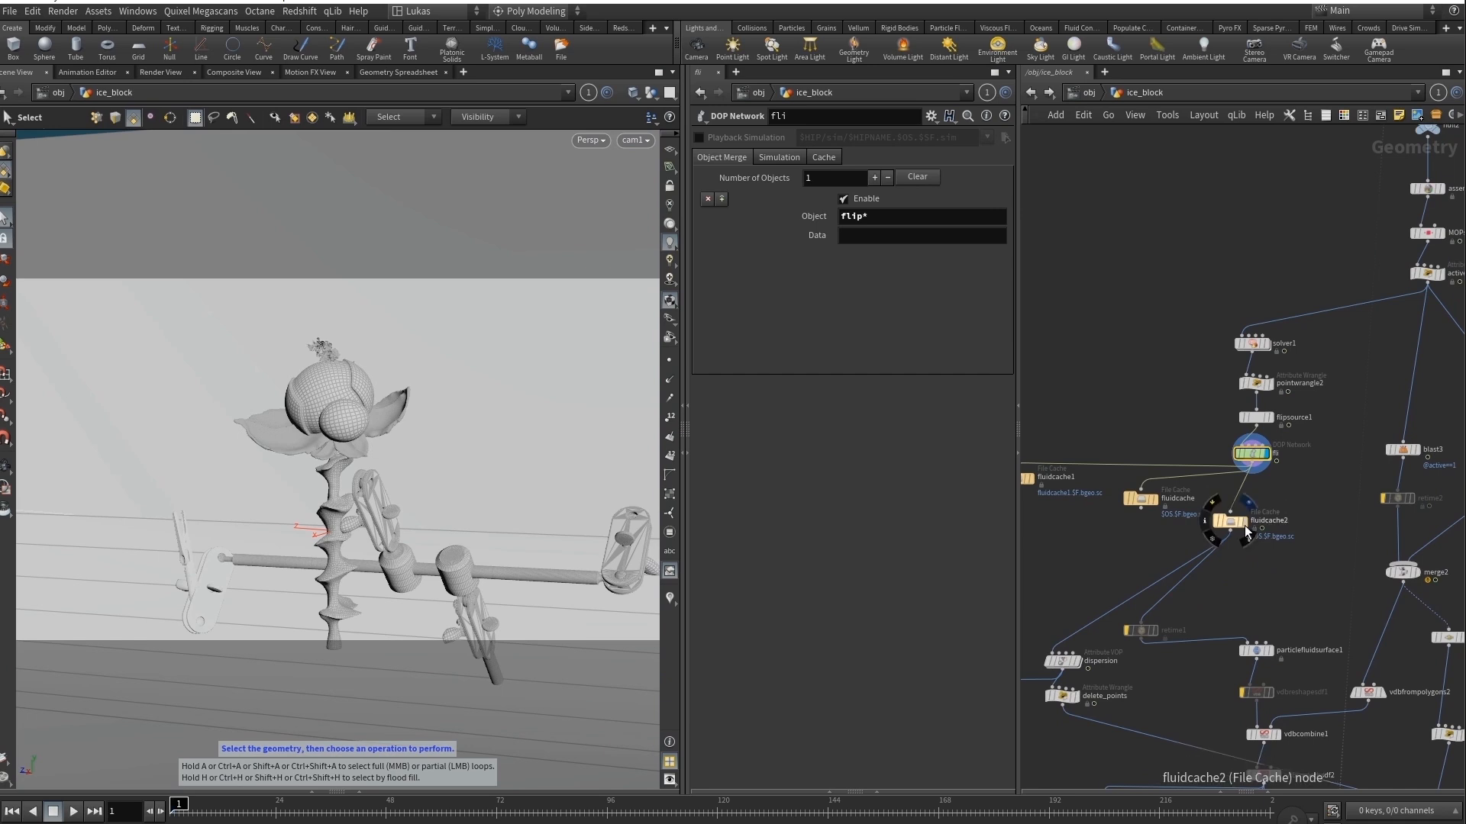
# Display fluidcache2, play the cached fluid simulation, stop it and move to frame 83.
pyautogui.click(1229, 521)
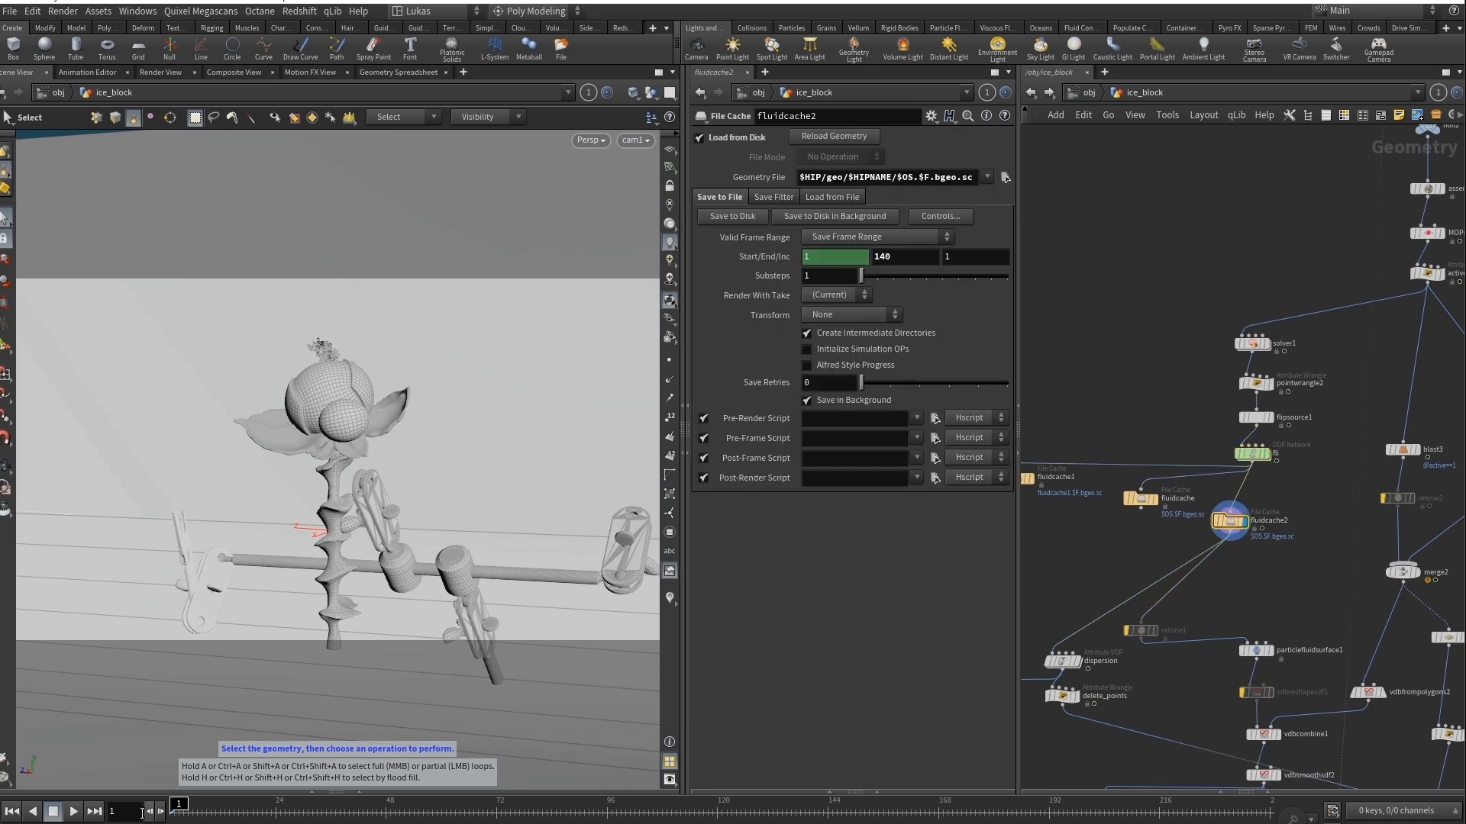
pyautogui.press('Up')
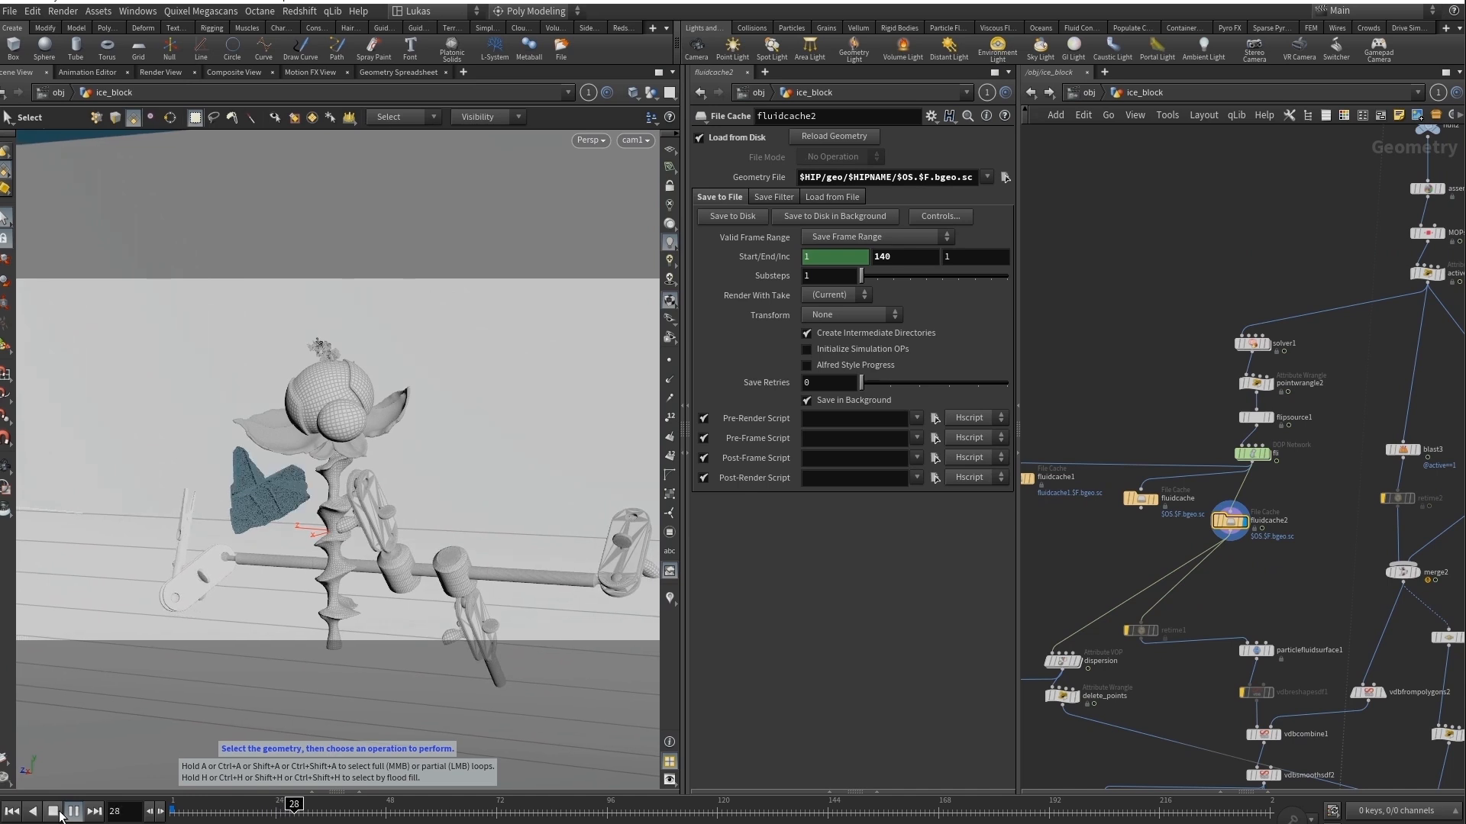
pyautogui.click(62, 814)
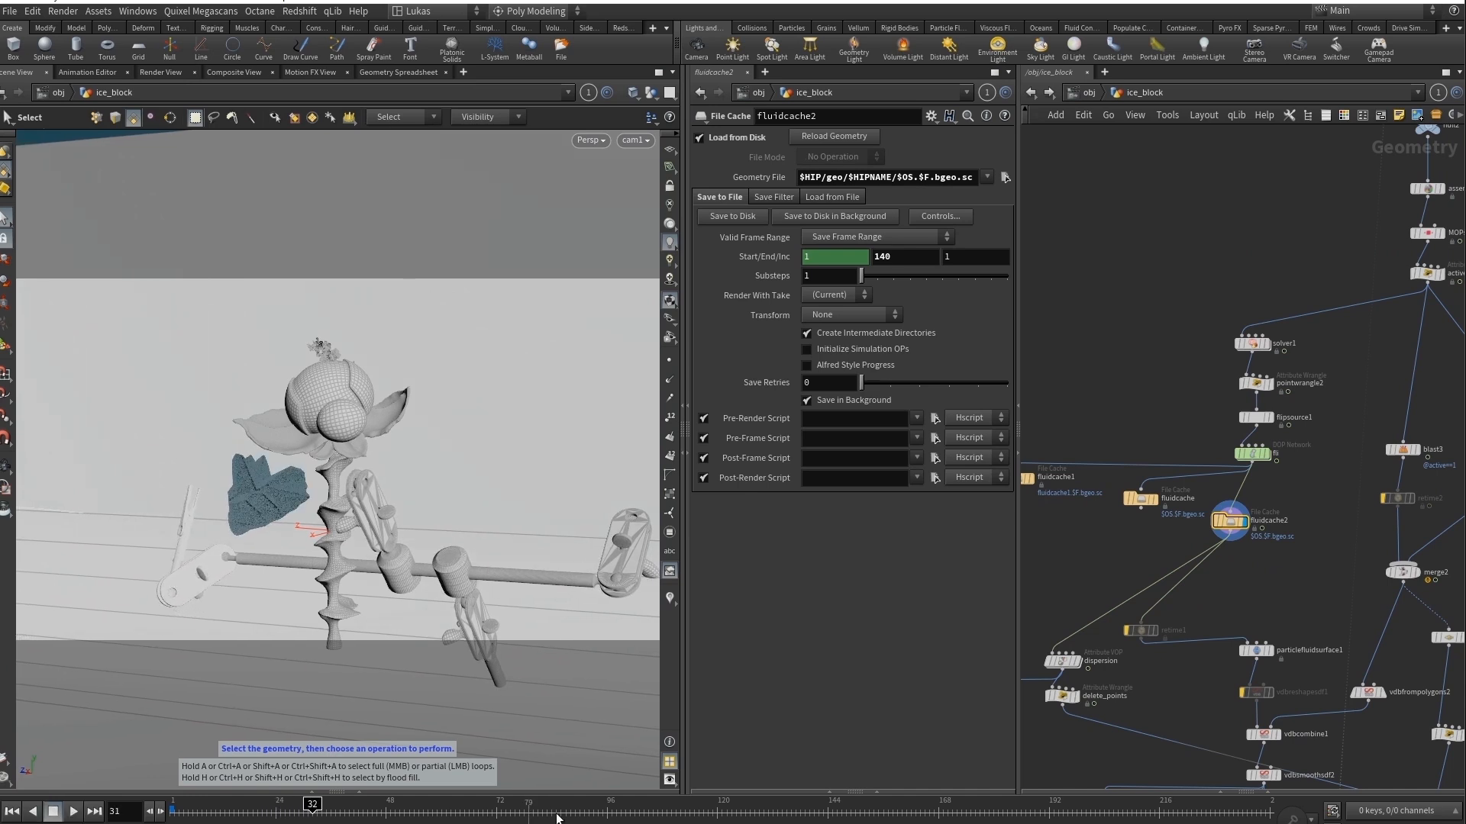
pyautogui.press('Right')
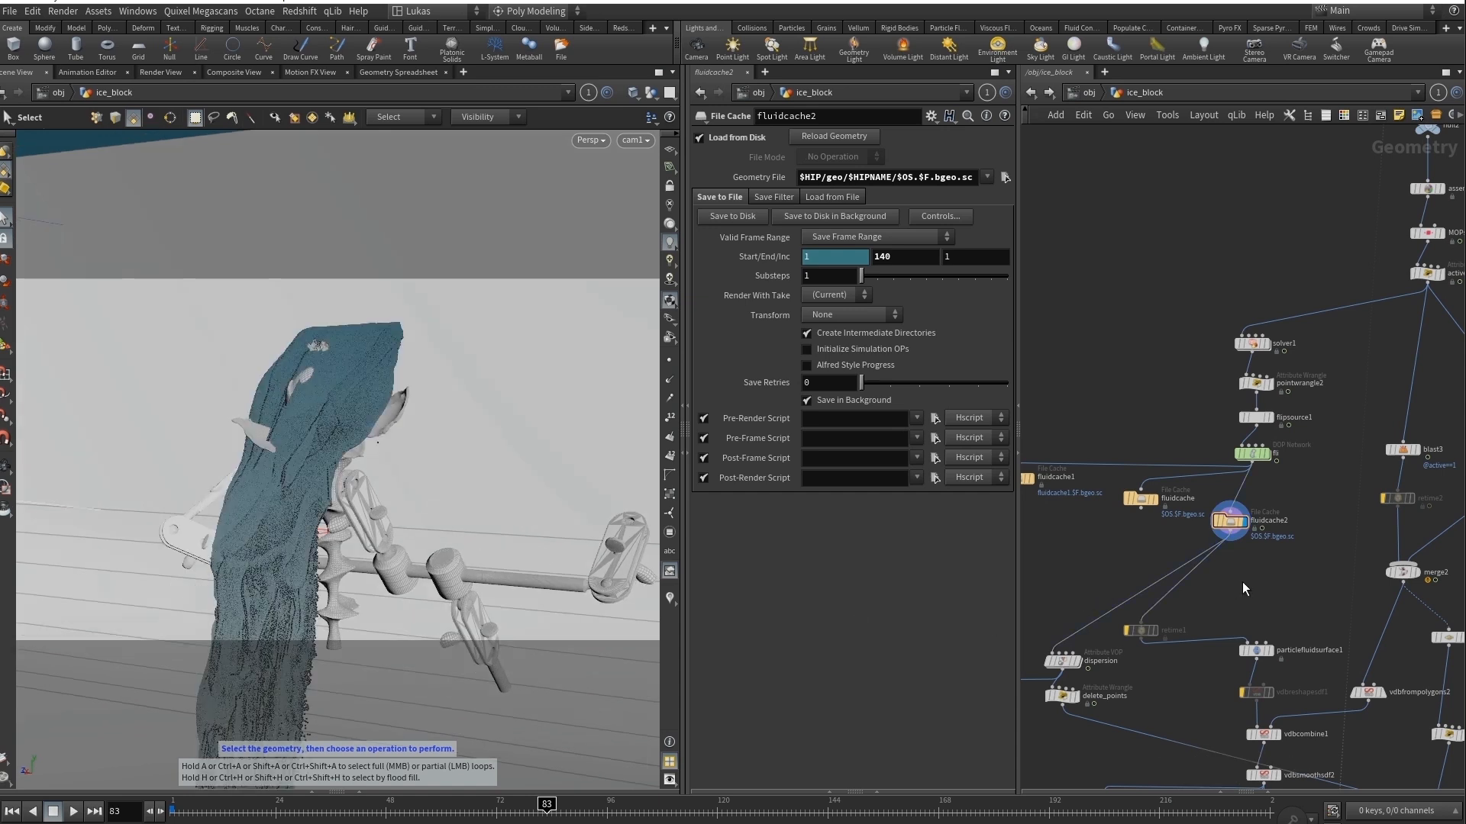
pyautogui.moveTo(1243, 582); pyautogui.dragTo(1224, 516, button='middle')
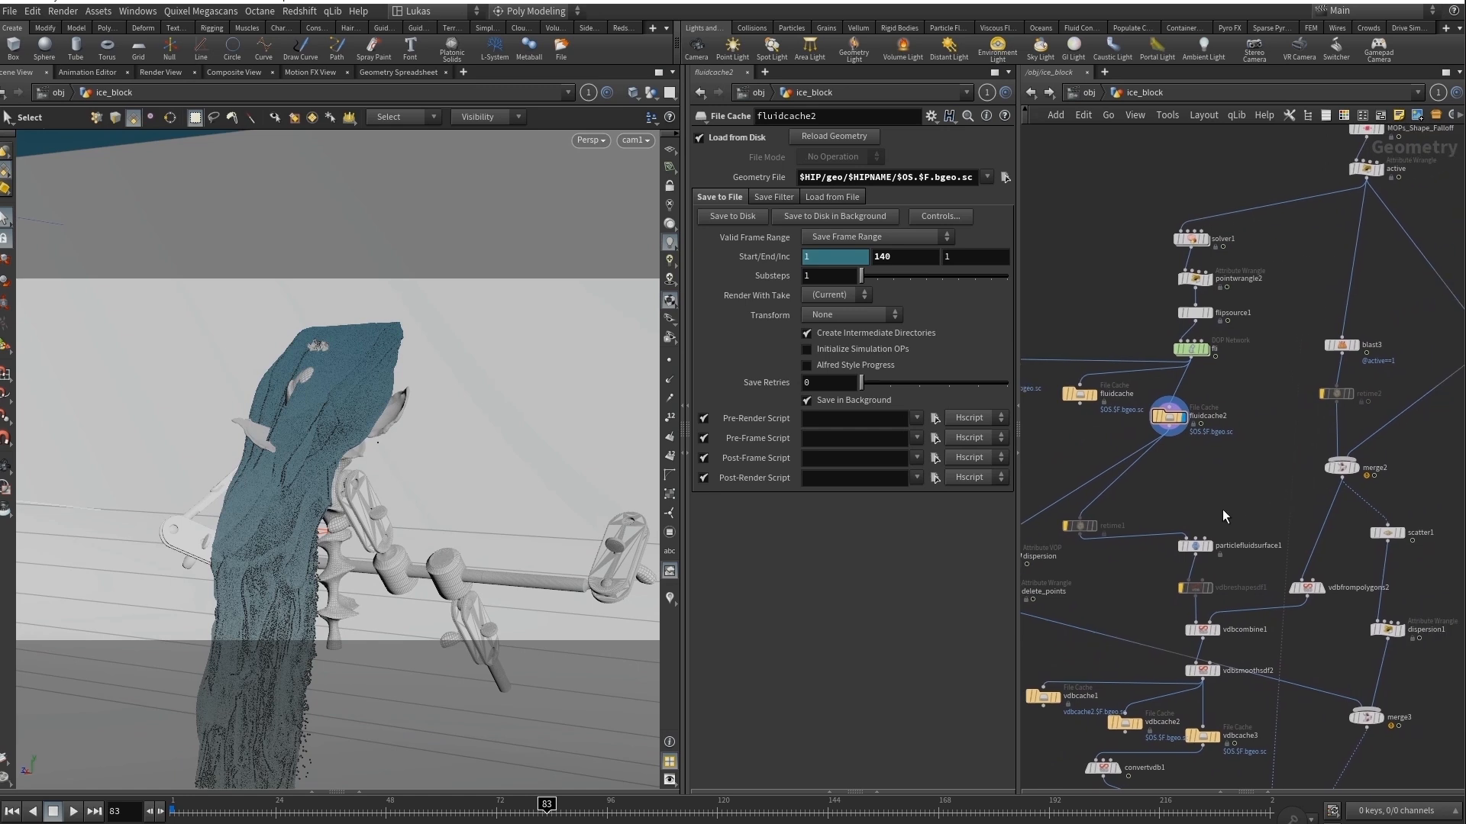
pyautogui.moveTo(1203, 448); pyautogui.dragTo(1156, 475, button='middle')
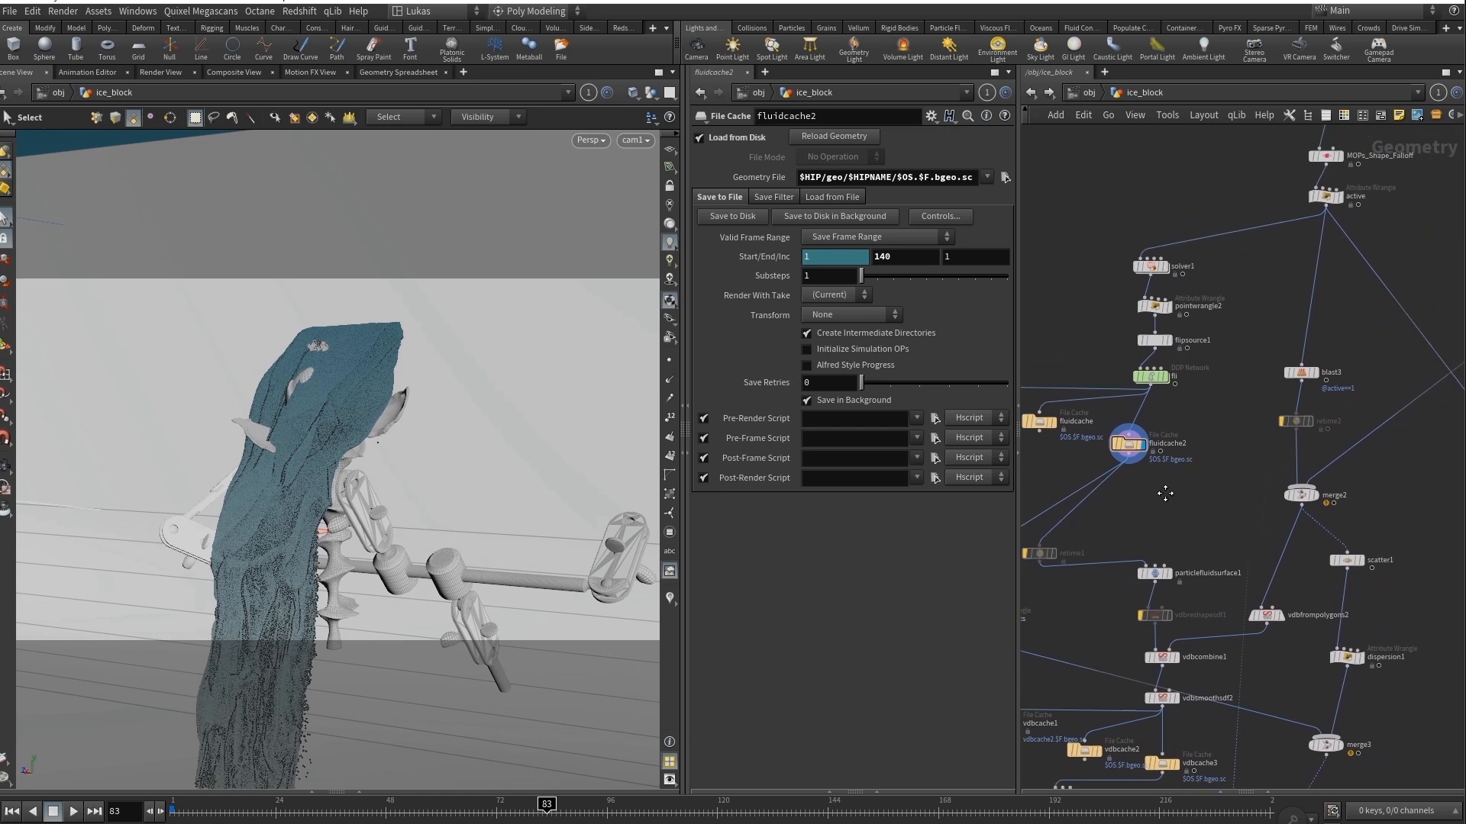
pyautogui.click(1309, 375)
pyautogui.click(1293, 374)
pyautogui.moveTo(231, 817); pyautogui.dragTo(349, 816)
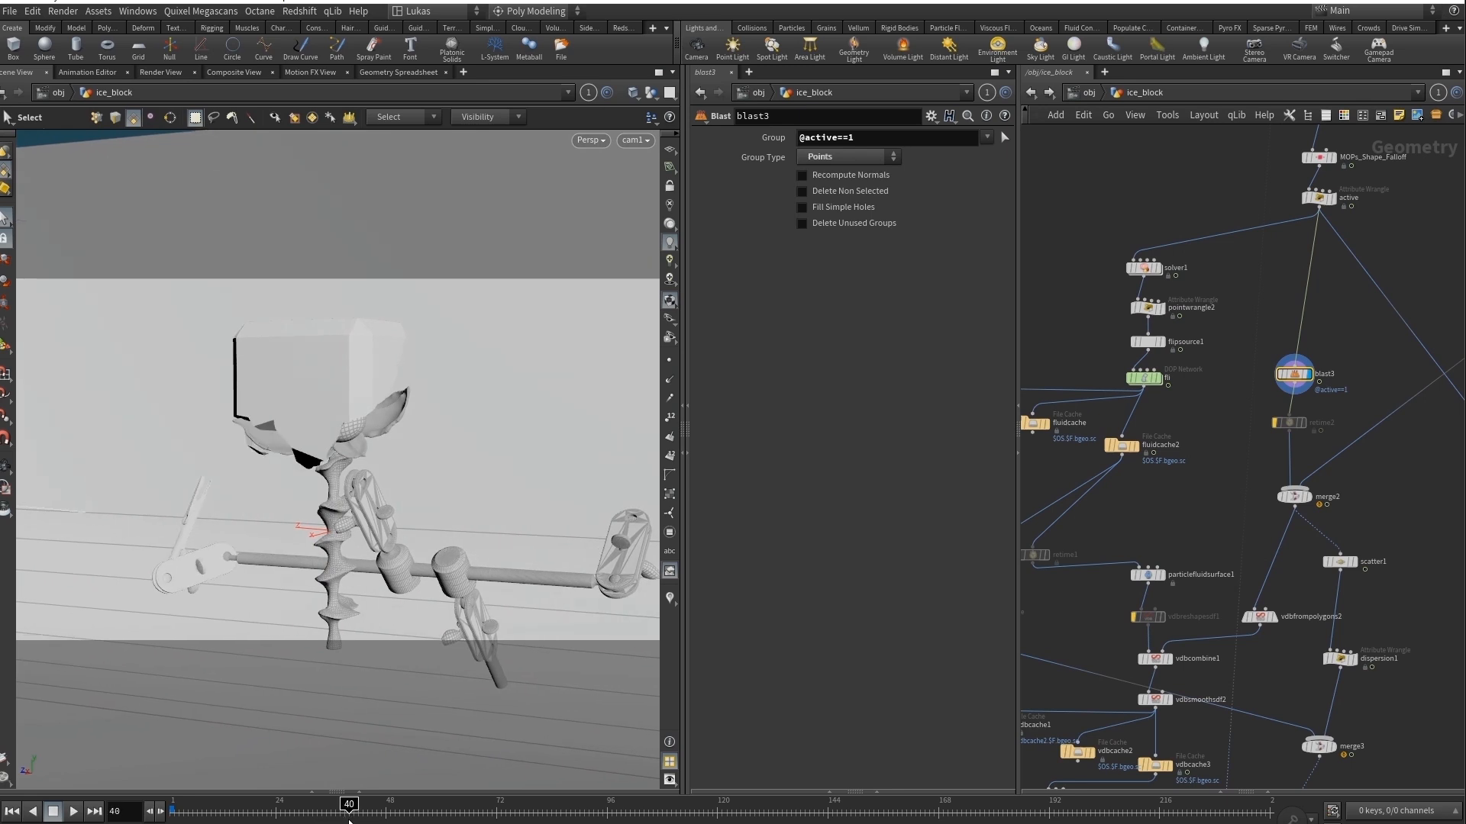
# Display fluidcache2 at frame 40 to compare the fluid with the remaining block from blast3.
pyautogui.moveTo(1159, 480); pyautogui.dragTo(1201, 396, button='middle')
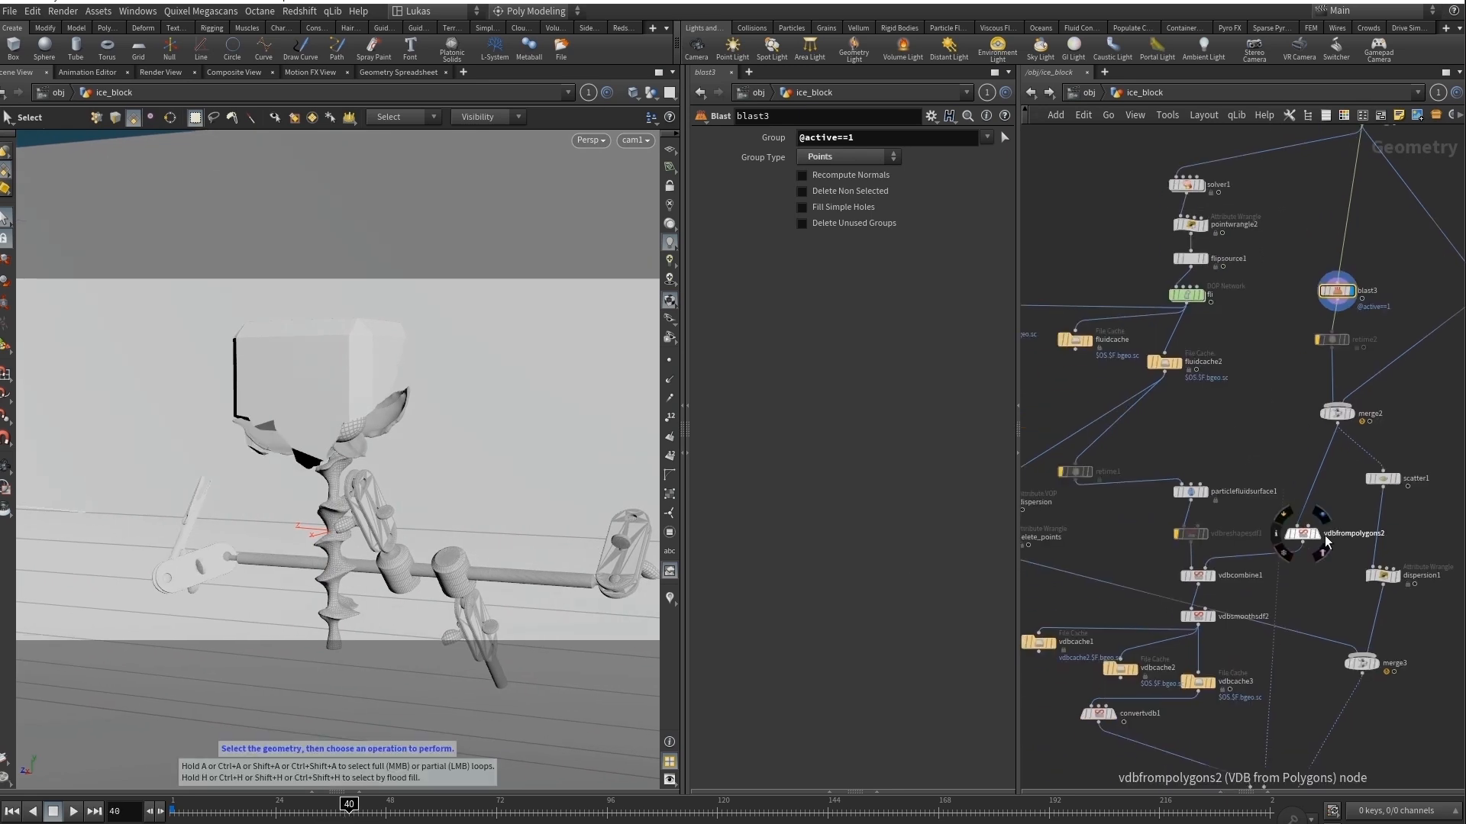
pyautogui.moveTo(1251, 598); pyautogui.dragTo(1281, 563, button='middle')
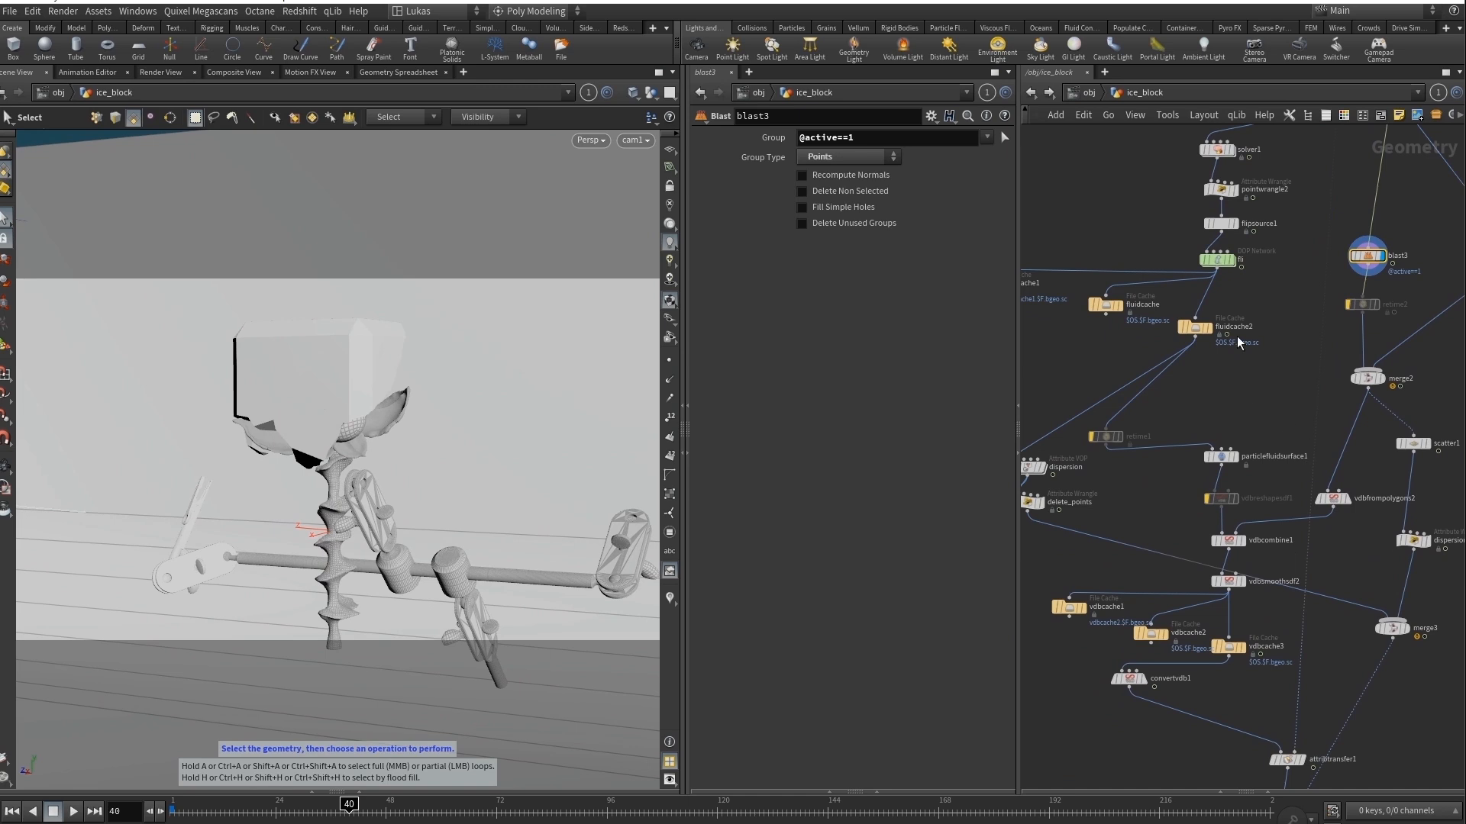
pyautogui.moveTo(1216, 337)
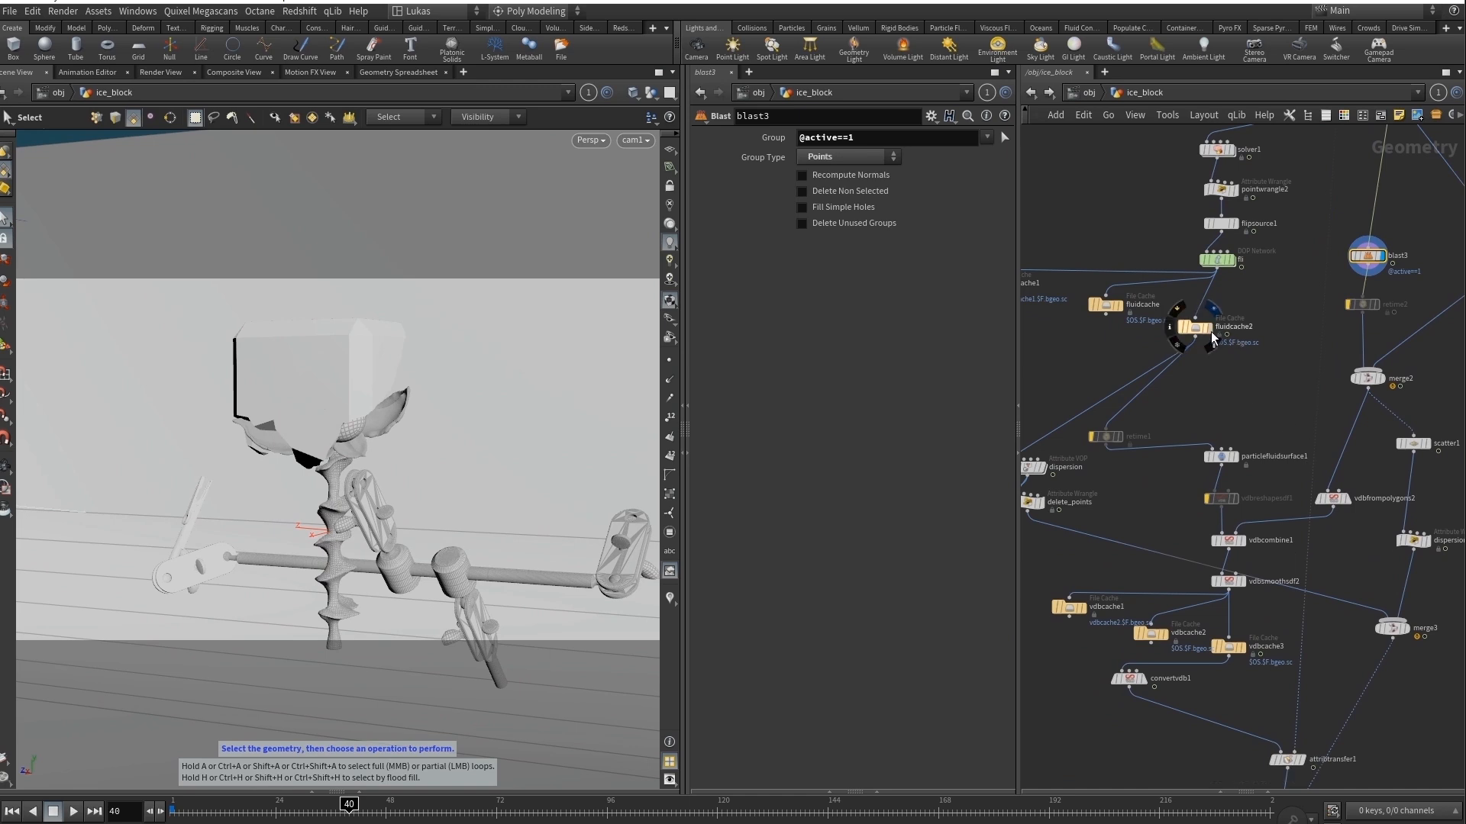
pyautogui.click(1214, 338)
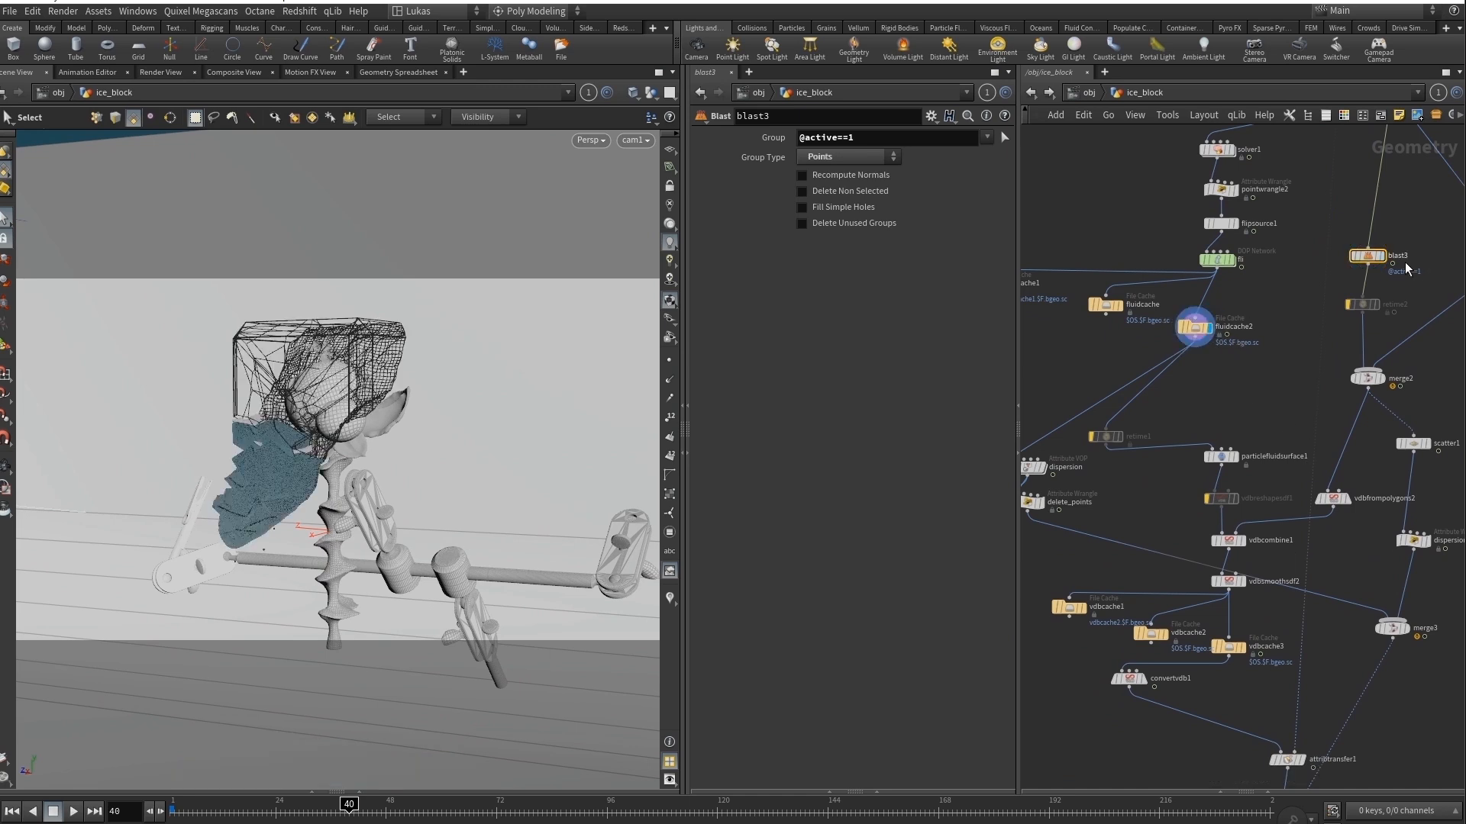
# Display the combined surface in vdbcache3, scrub to frame 83 and play its flipbook in MPlay.
pyautogui.moveTo(1261, 615); pyautogui.dragTo(1245, 573, button='middle')
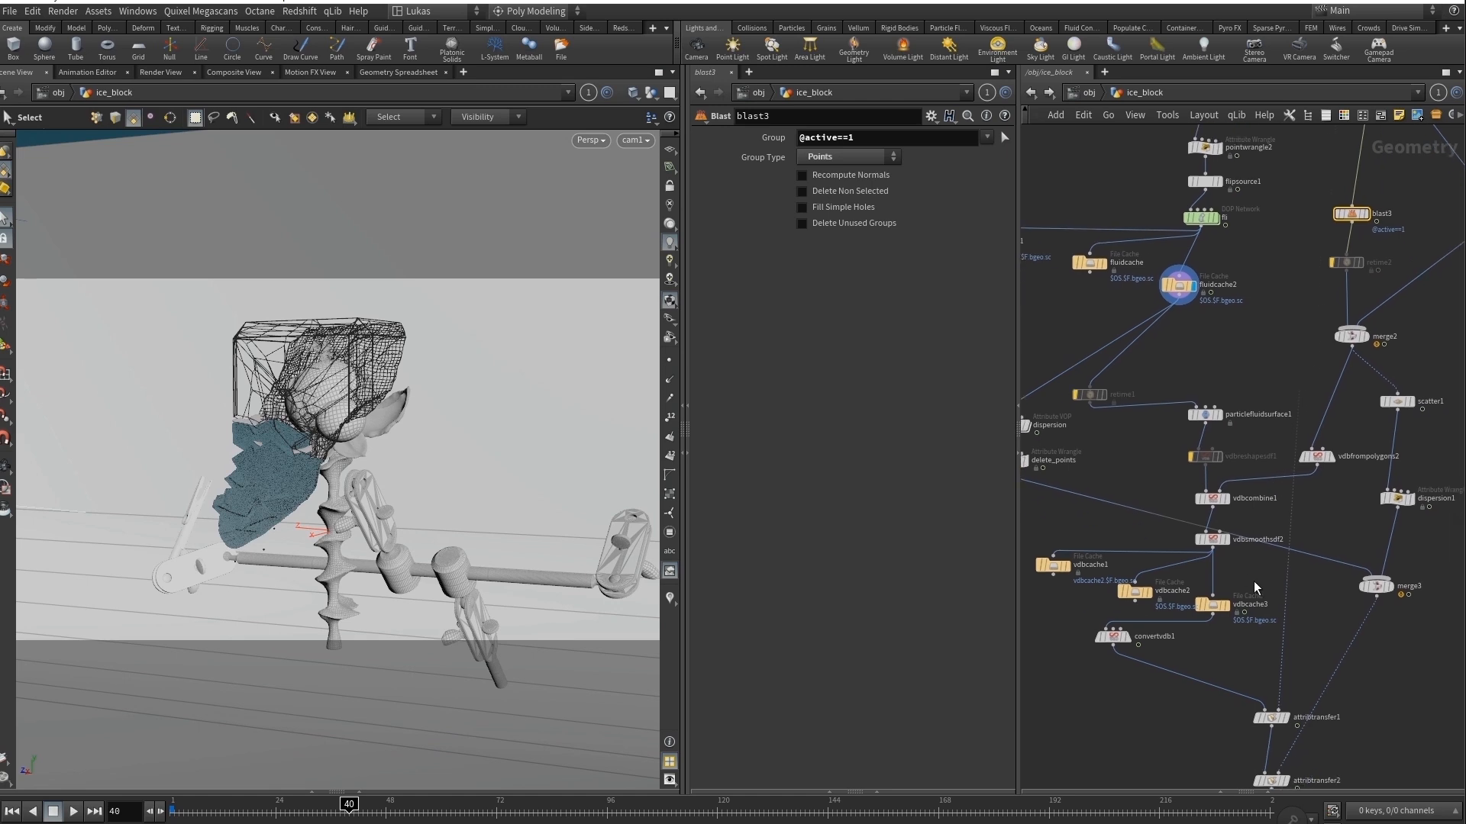
pyautogui.click(1228, 611)
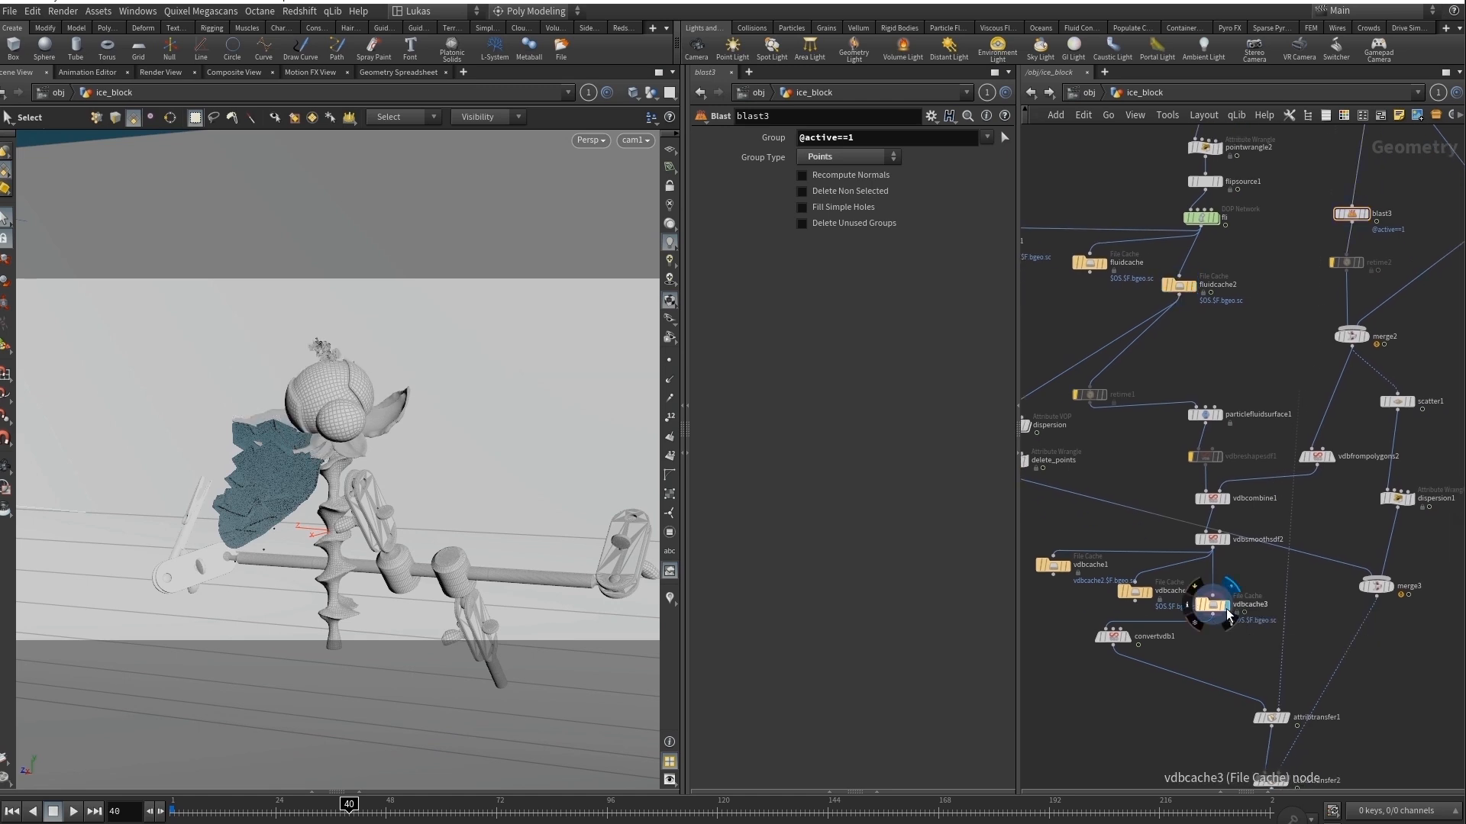
pyautogui.click(1212, 610)
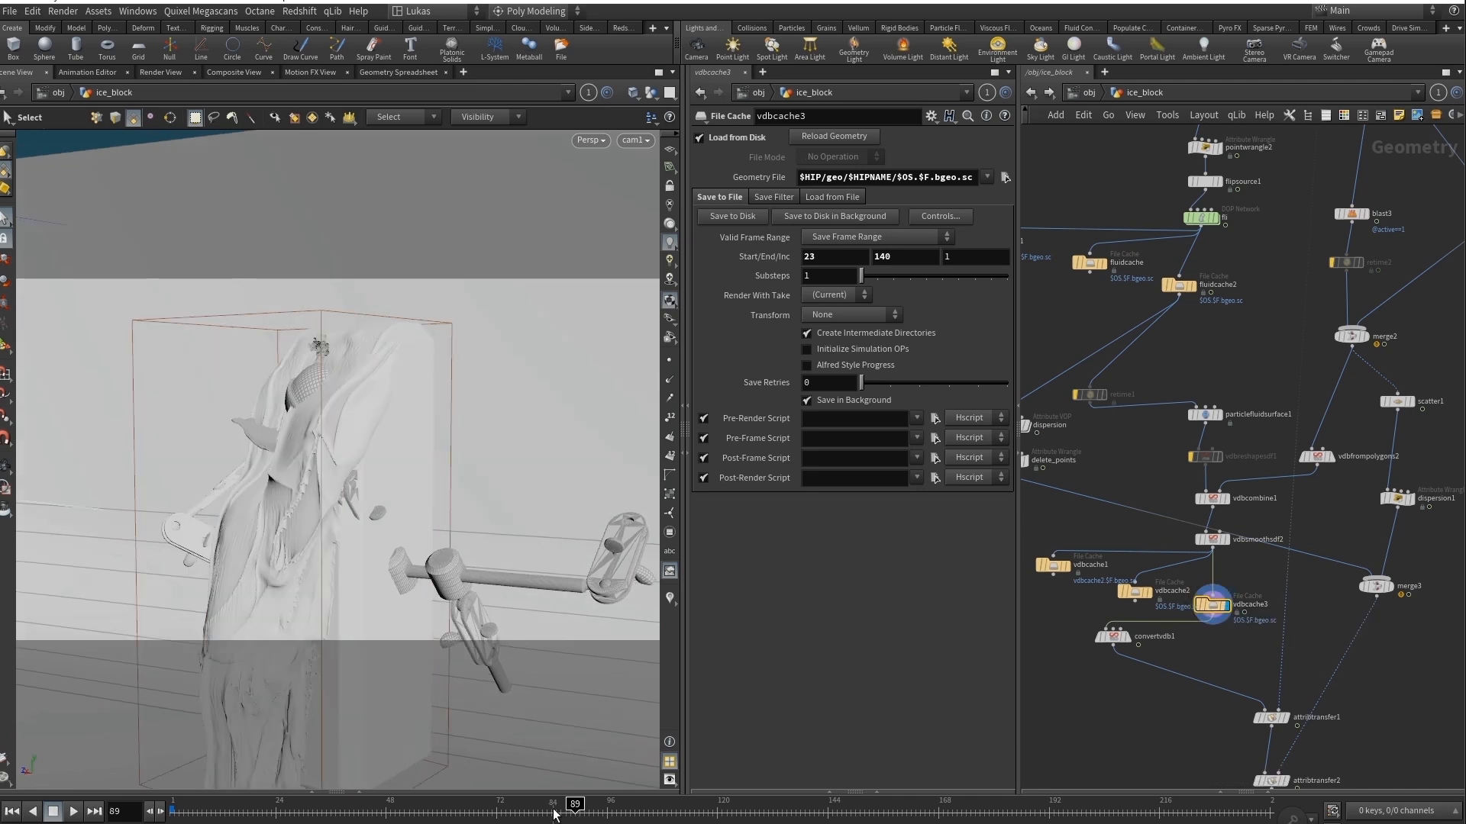
pyautogui.moveTo(555, 814); pyautogui.dragTo(547, 812)
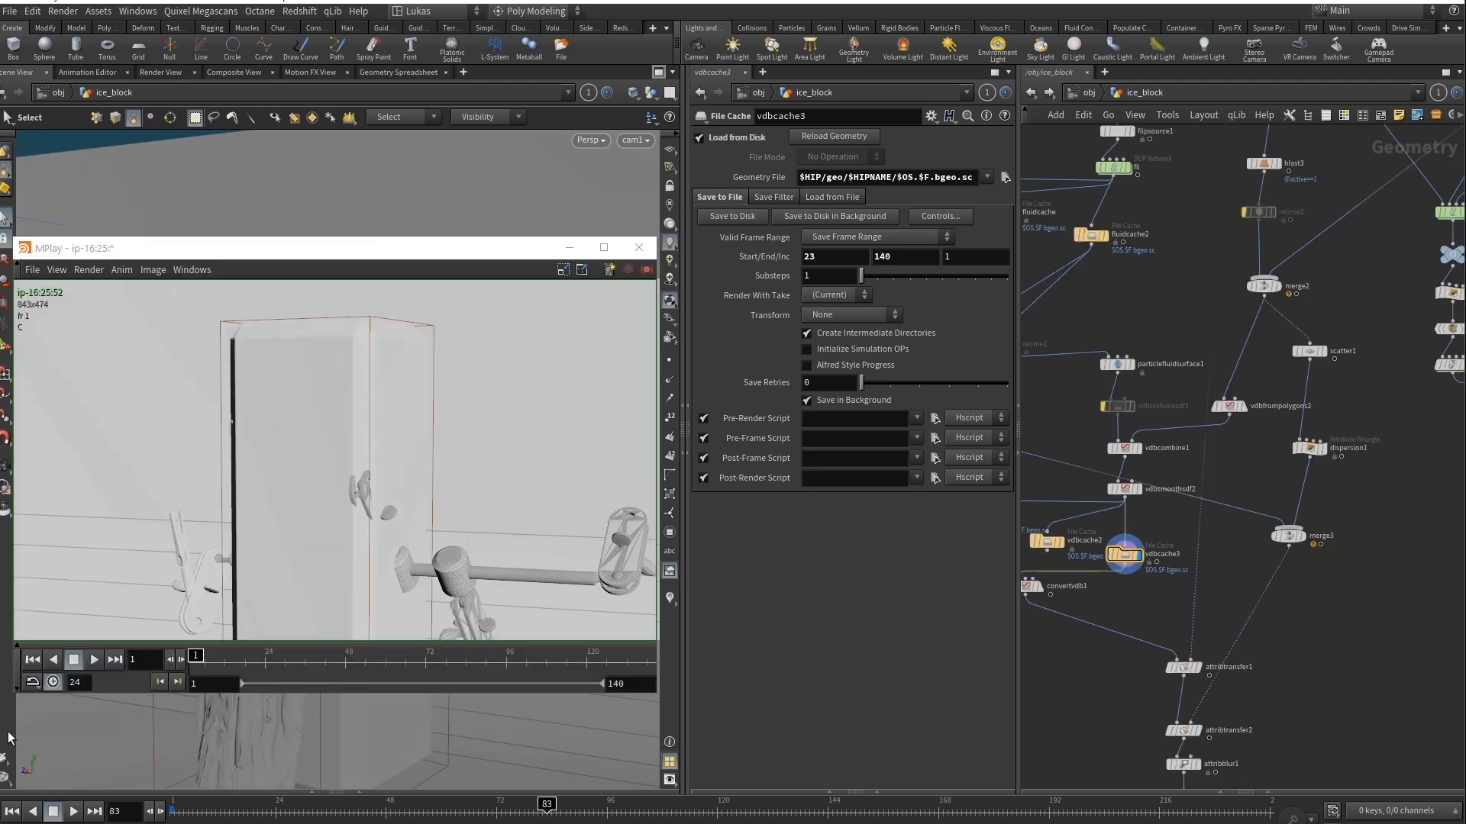
pyautogui.click(96, 660)
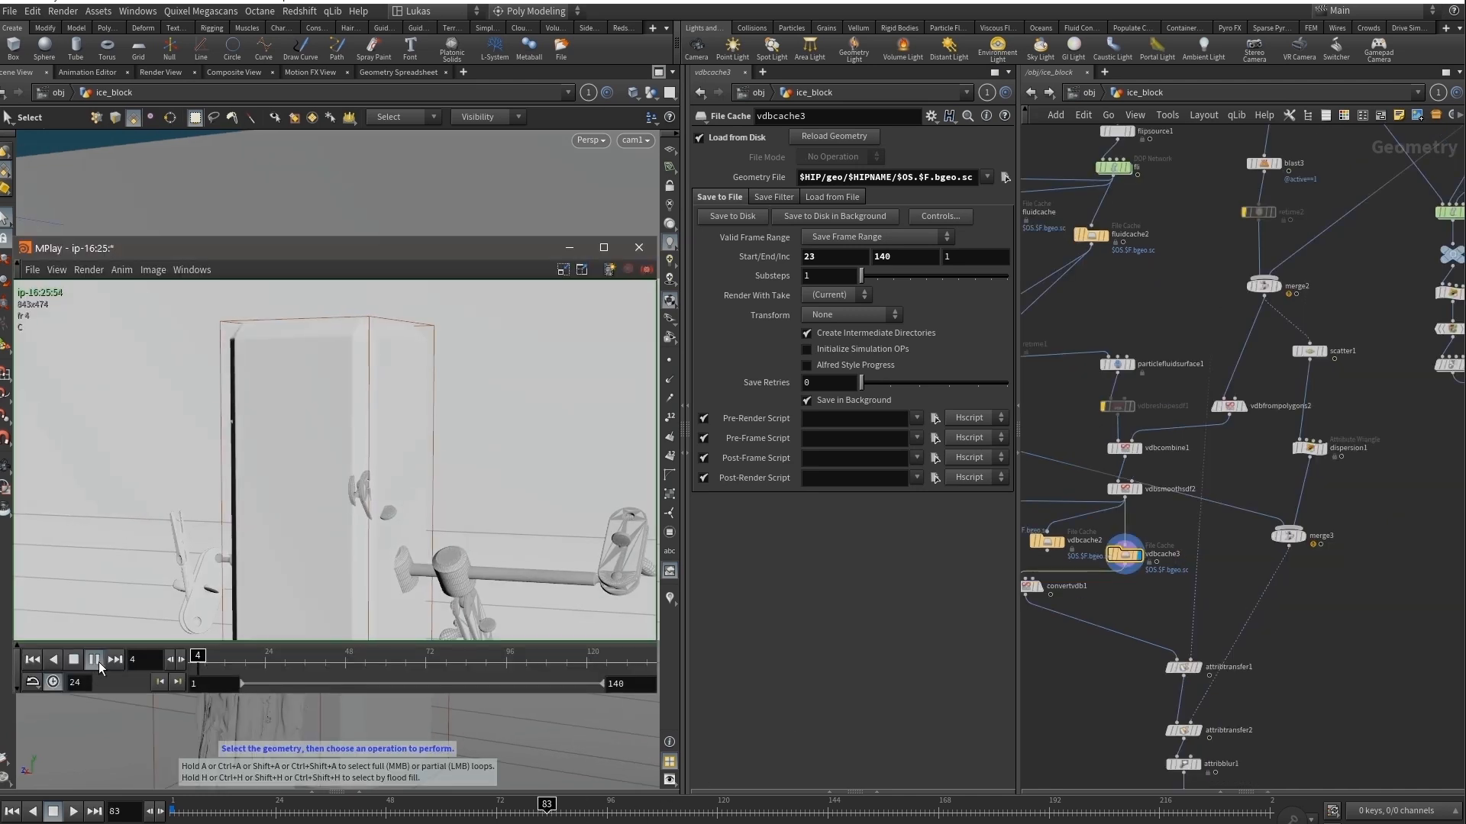
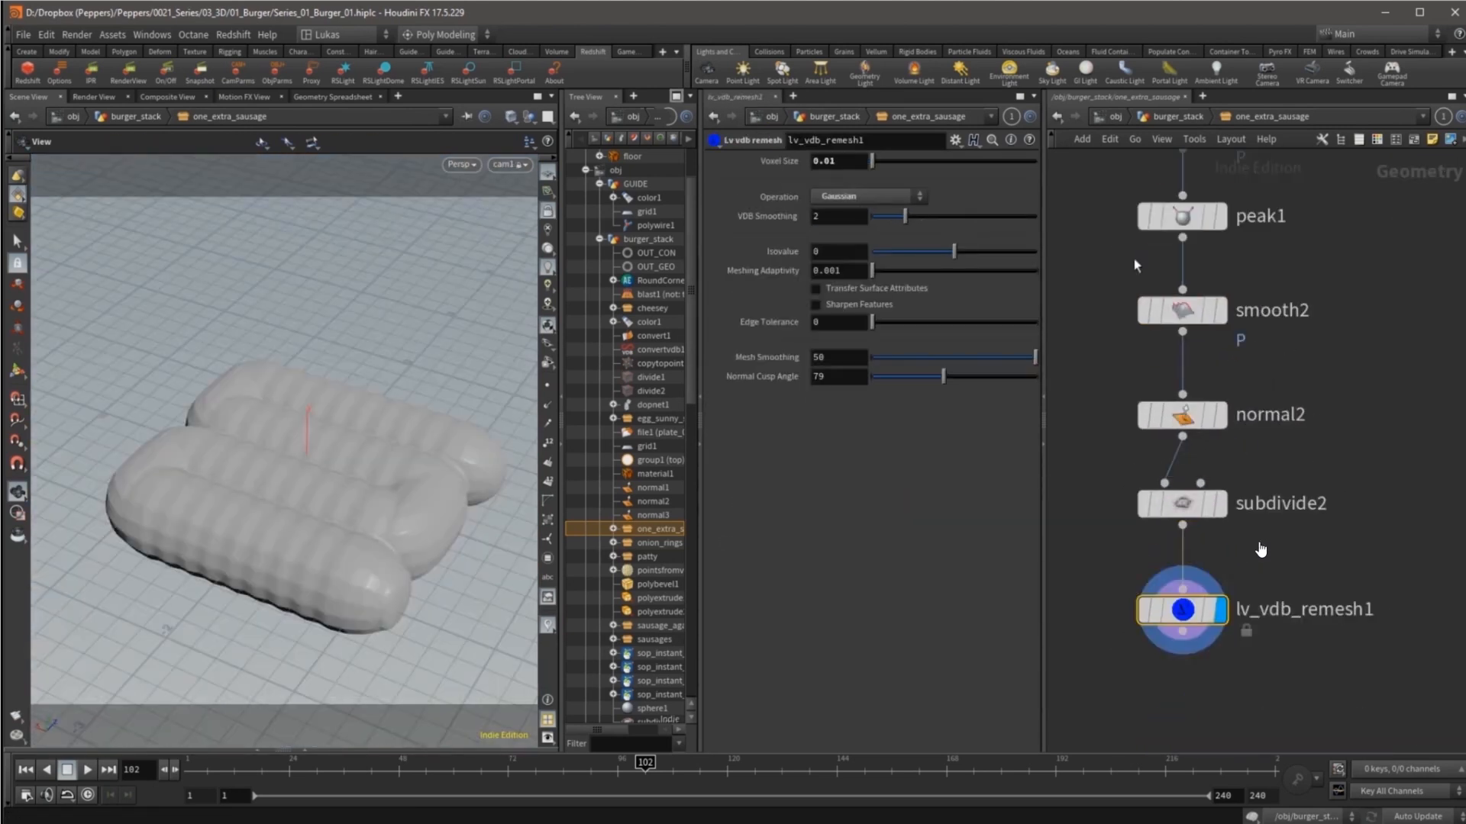
# Display the original capsule from lv_quad_shapes1, and return to the subdivided horizontal sausage in normal1.
pyautogui.moveTo(1261, 550)
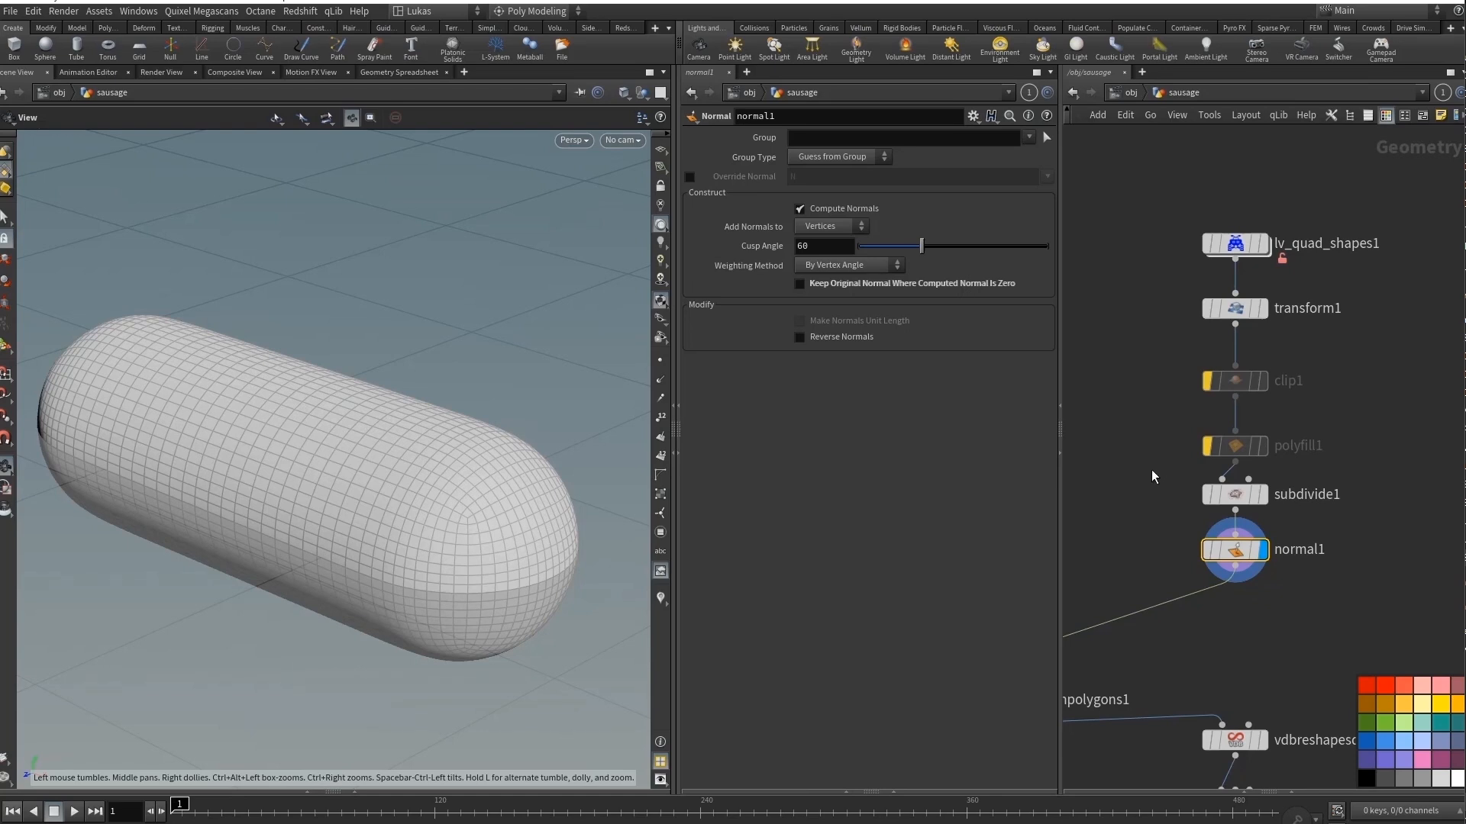
pyautogui.moveTo(1153, 476); pyautogui.dragTo(1133, 425, button='middle')
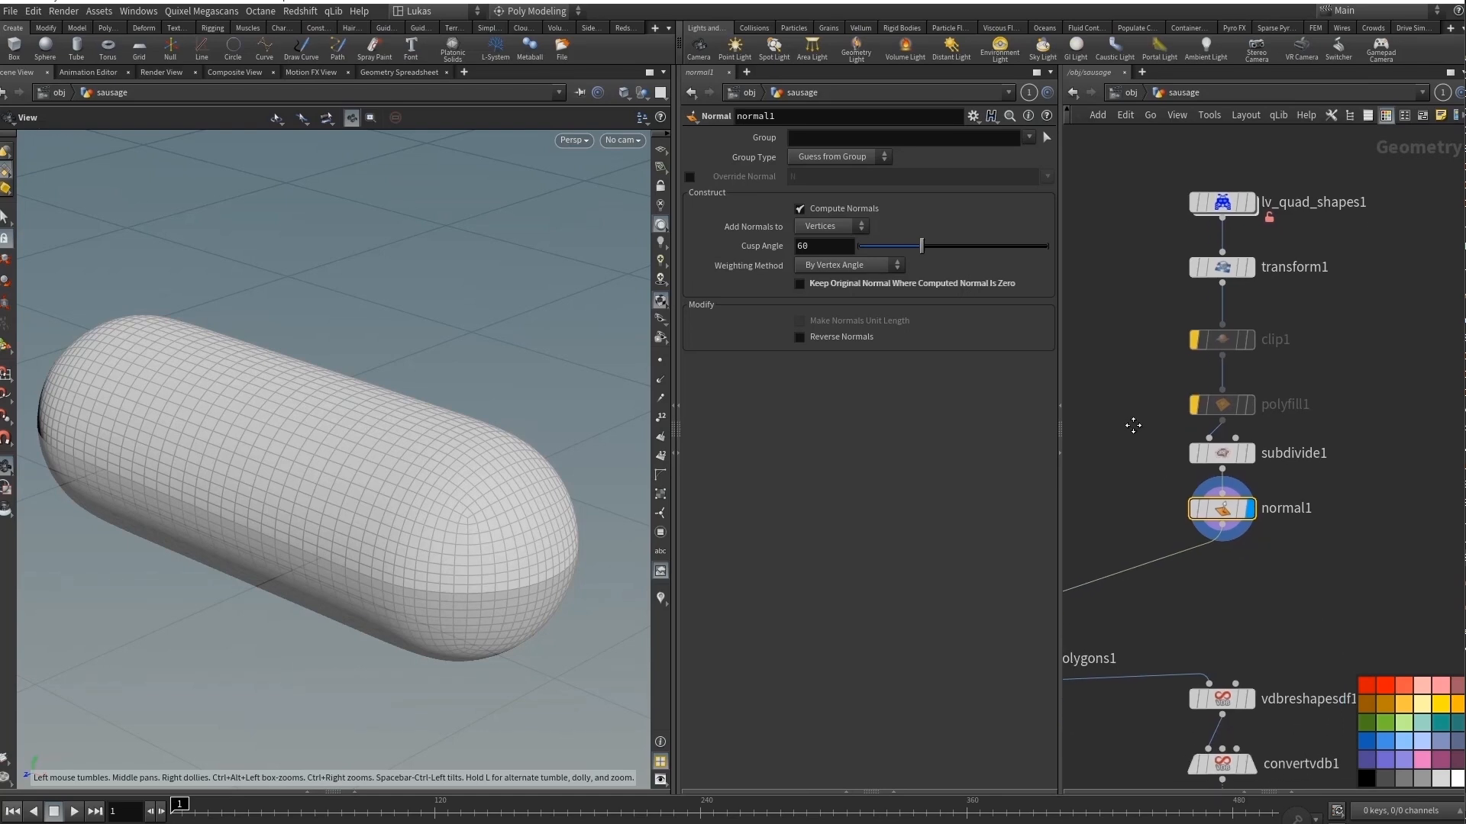
pyautogui.click(1246, 202)
pyautogui.moveTo(1250, 380)
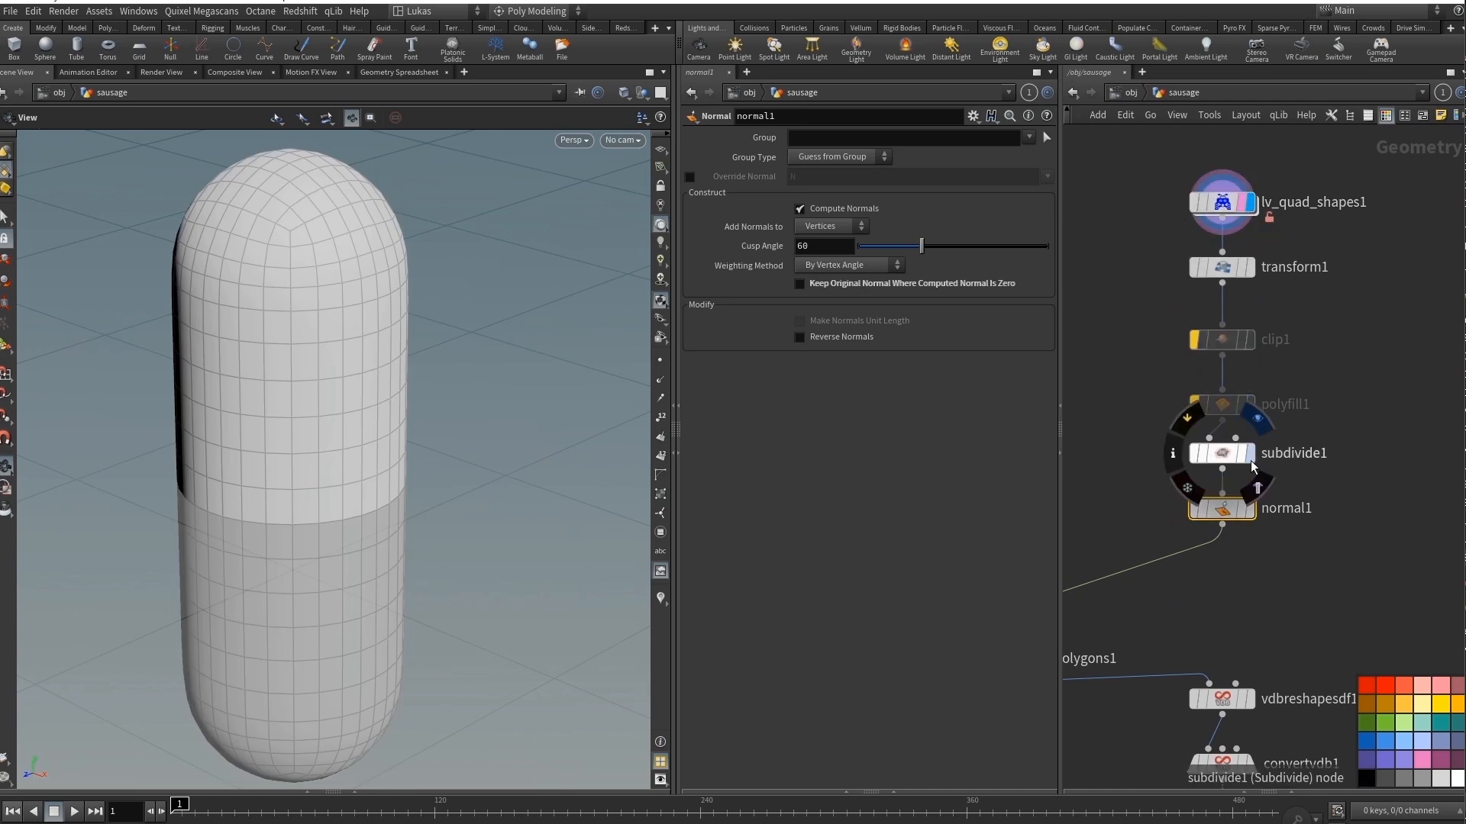
pyautogui.click(1249, 509)
# Display vdbfrompolygons1 with its settings and turn off the wireframe template of lv_quad_shapes1.
pyautogui.scroll(-2, 1367, 417)
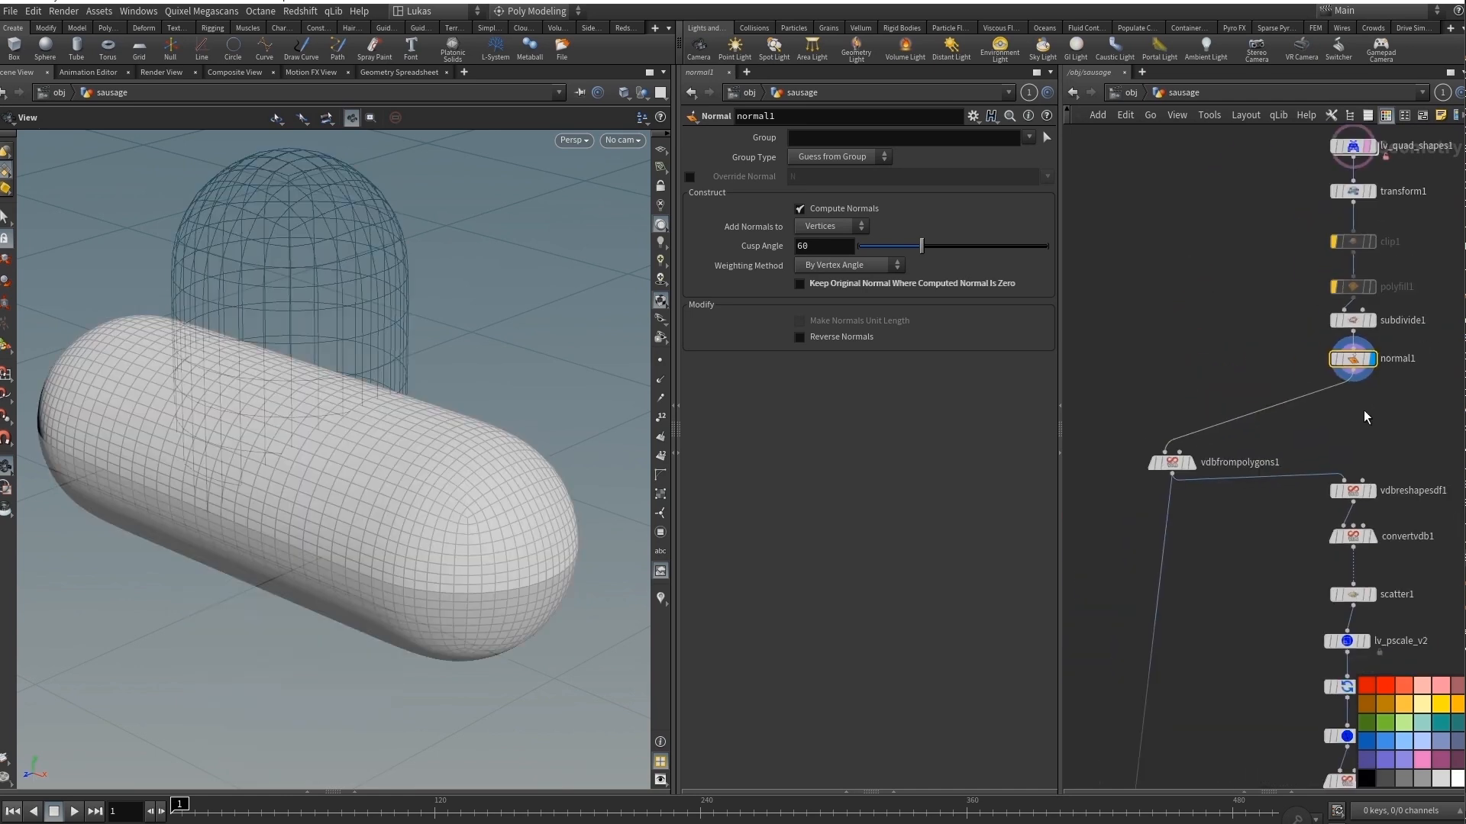
pyautogui.click(1191, 464)
pyautogui.moveTo(1176, 465); pyautogui.dragTo(1158, 459)
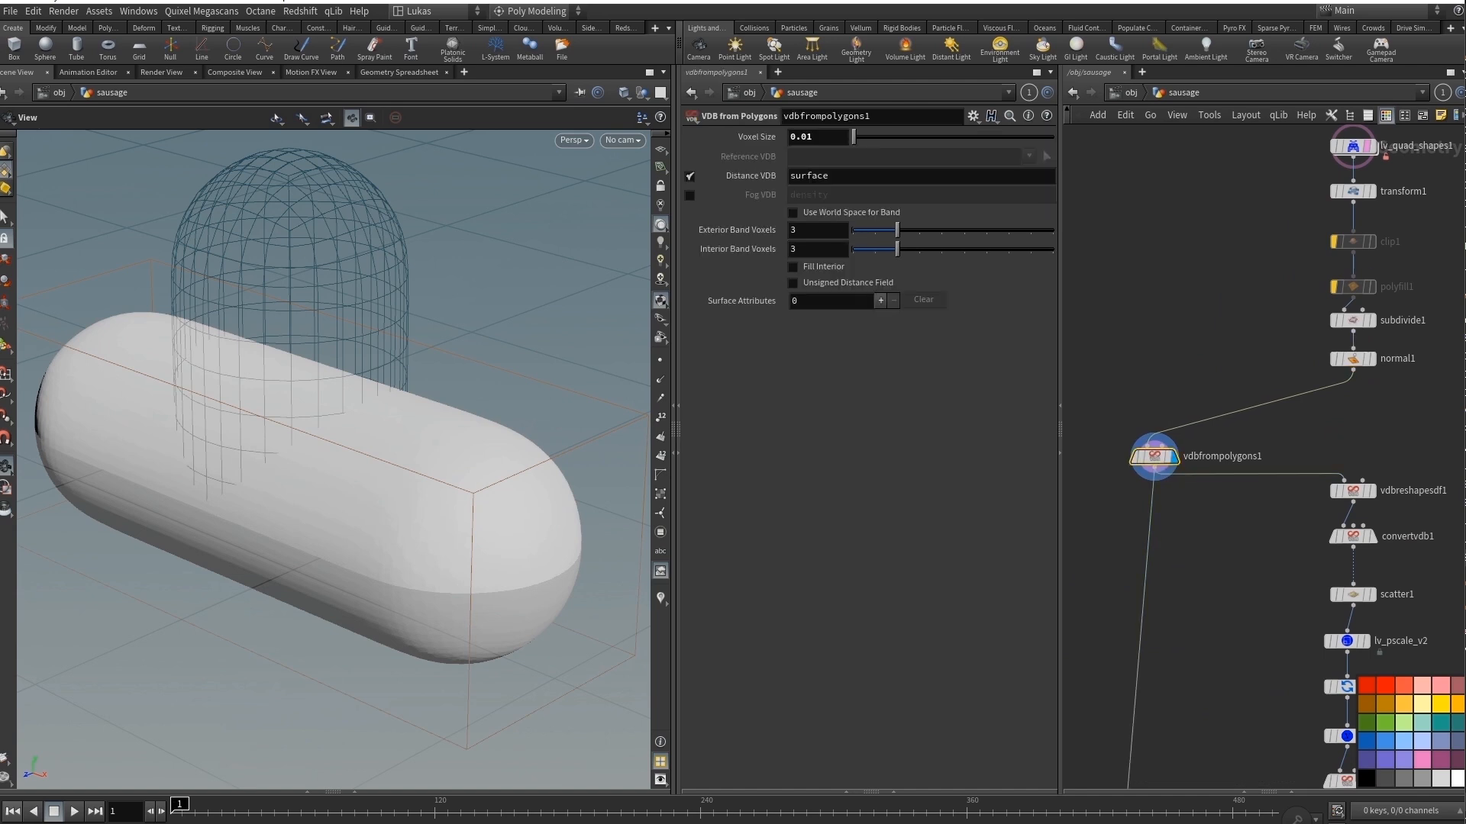
pyautogui.click(1366, 152)
# Display the eroded sausage volume in vdbreshapesdf1 and show its Erode settings.
pyautogui.moveTo(1315, 586); pyautogui.dragTo(1210, 376, button='middle')
pyautogui.click(1285, 284)
pyautogui.click(1267, 297)
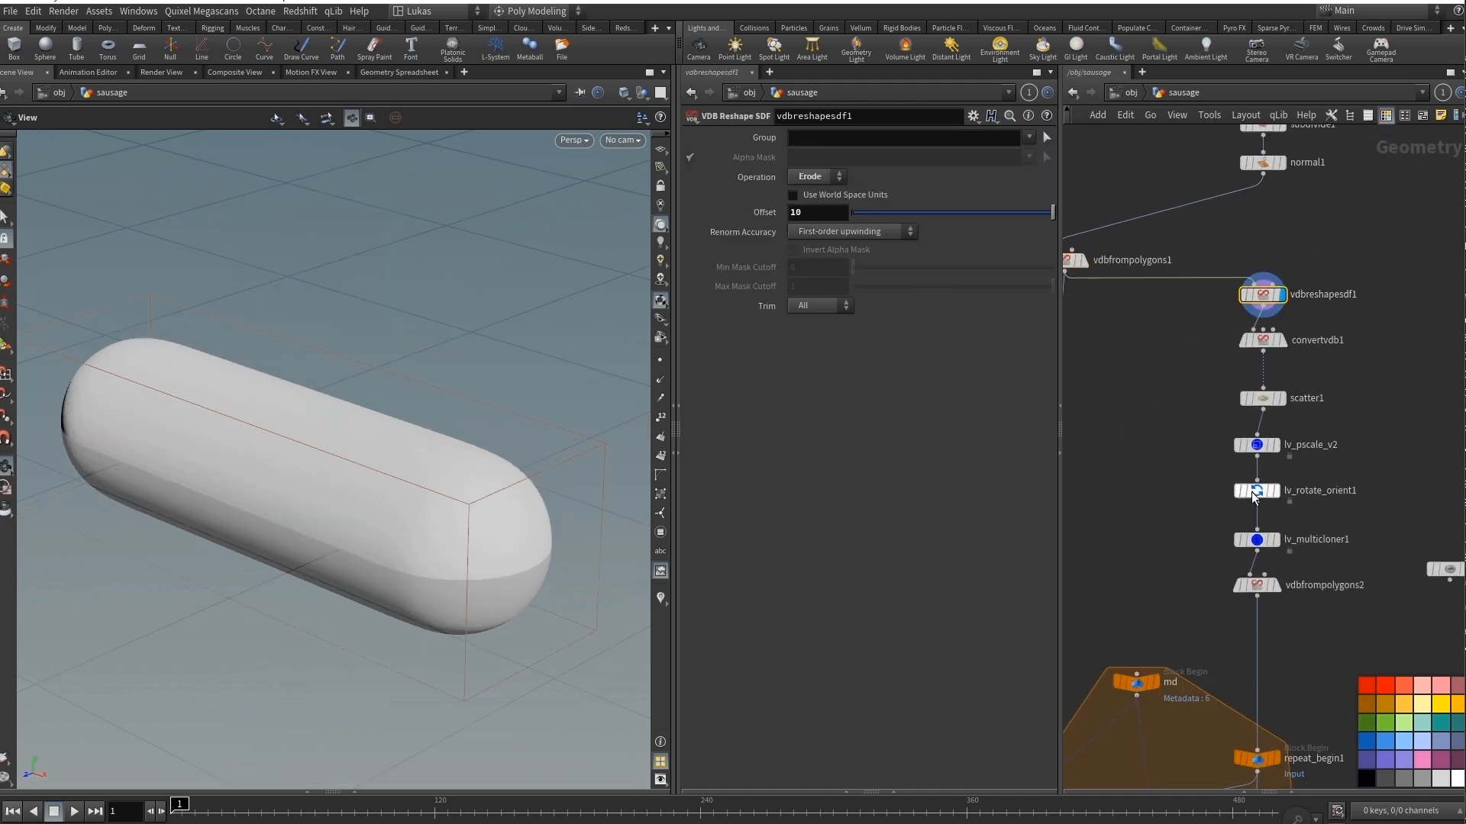
# Display the points of scatter1, then the copied shapes of lv_multicloner1 shaded without wireframe, and inspect them from several angles.
pyautogui.click(1287, 408)
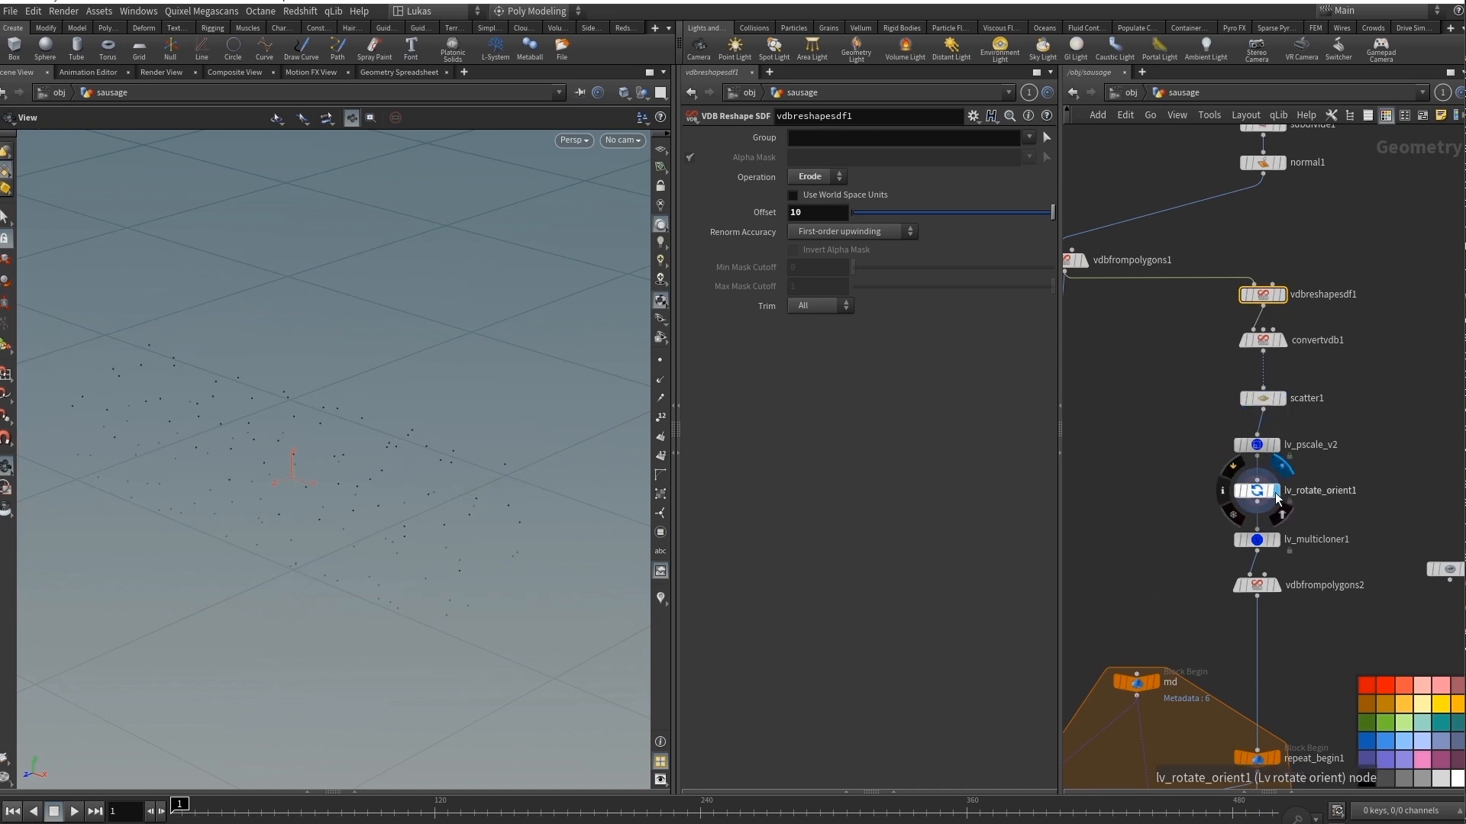
pyautogui.click(1264, 493)
pyautogui.click(1278, 533)
pyautogui.moveTo(316, 447); pyautogui.dragTo(317, 429)
pyautogui.hotkey('shift', 'w')
pyautogui.moveTo(349, 398); pyautogui.dragTo(427, 397, button='right')
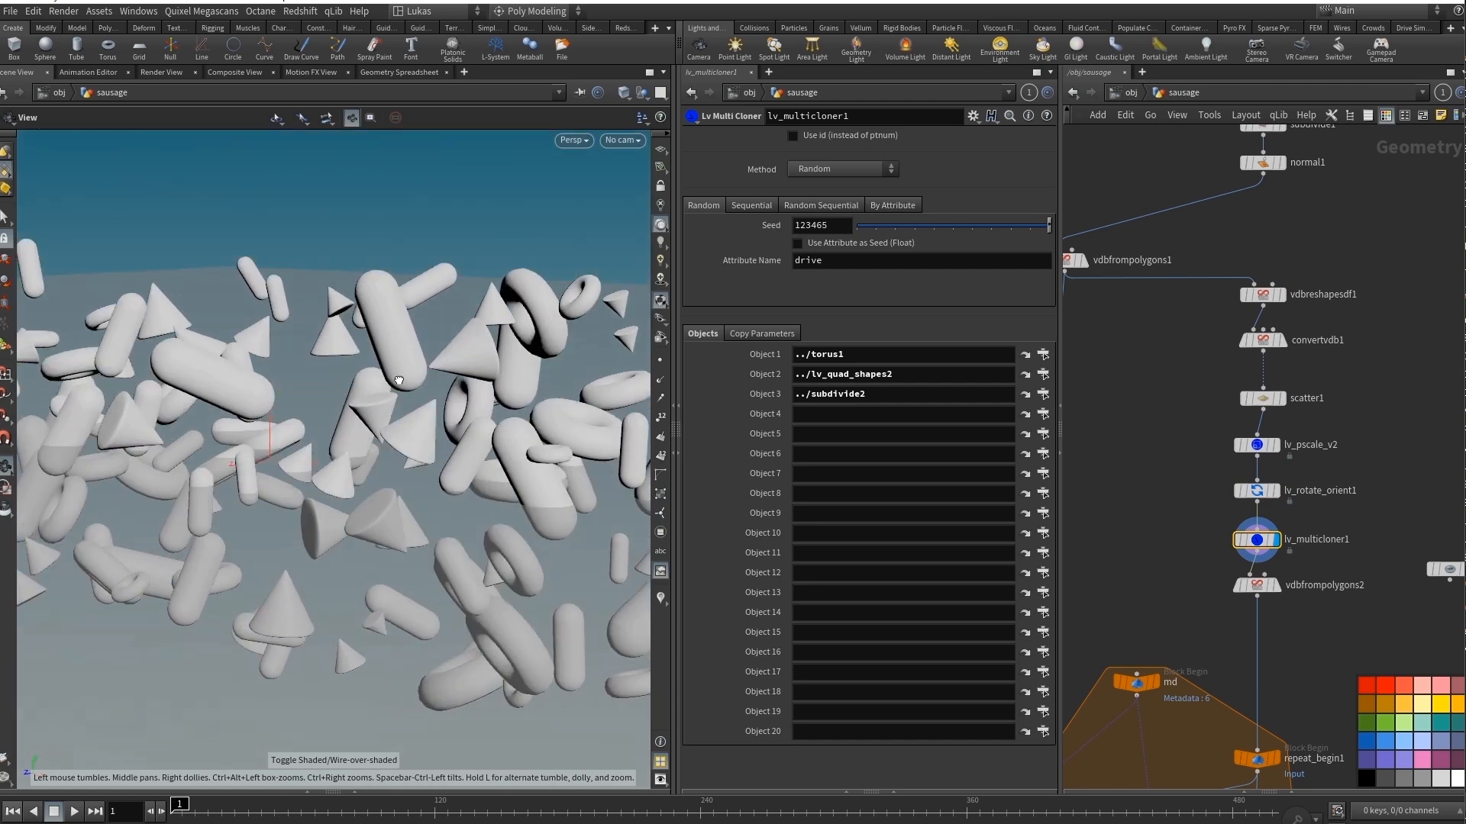
pyautogui.moveTo(427, 397)
pyautogui.mouseDown()
pyautogui.moveTo(306, 395)
pyautogui.moveTo(183, 361)
pyautogui.moveTo(252, 404)
pyautogui.mouseUp()
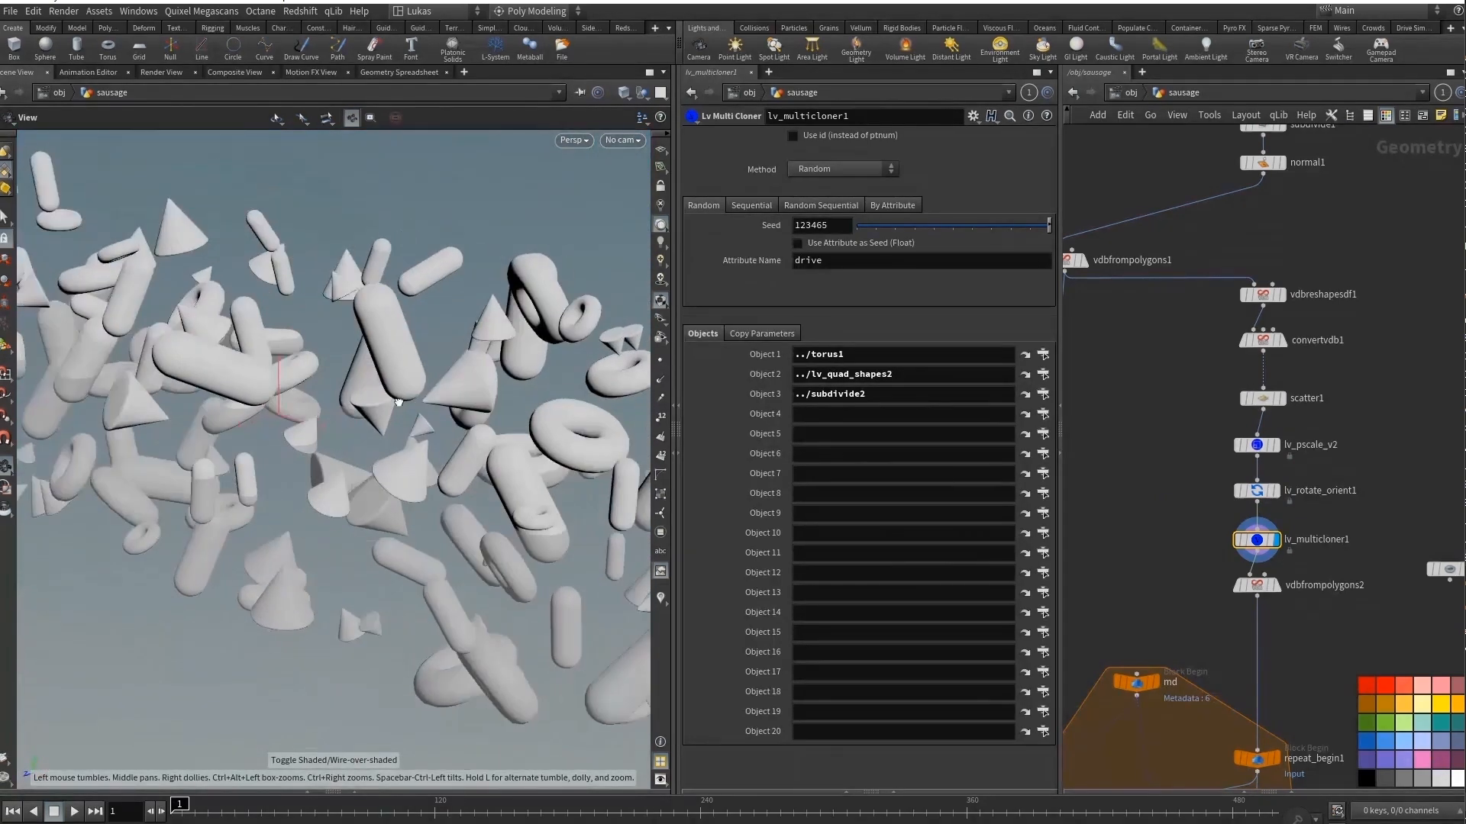
pyautogui.moveTo(252, 405); pyautogui.dragTo(191, 404, button='right')
# Display vdbfrompolygons2 with its voxel size expression and view the converted shapes from another angle.
pyautogui.click(1275, 585)
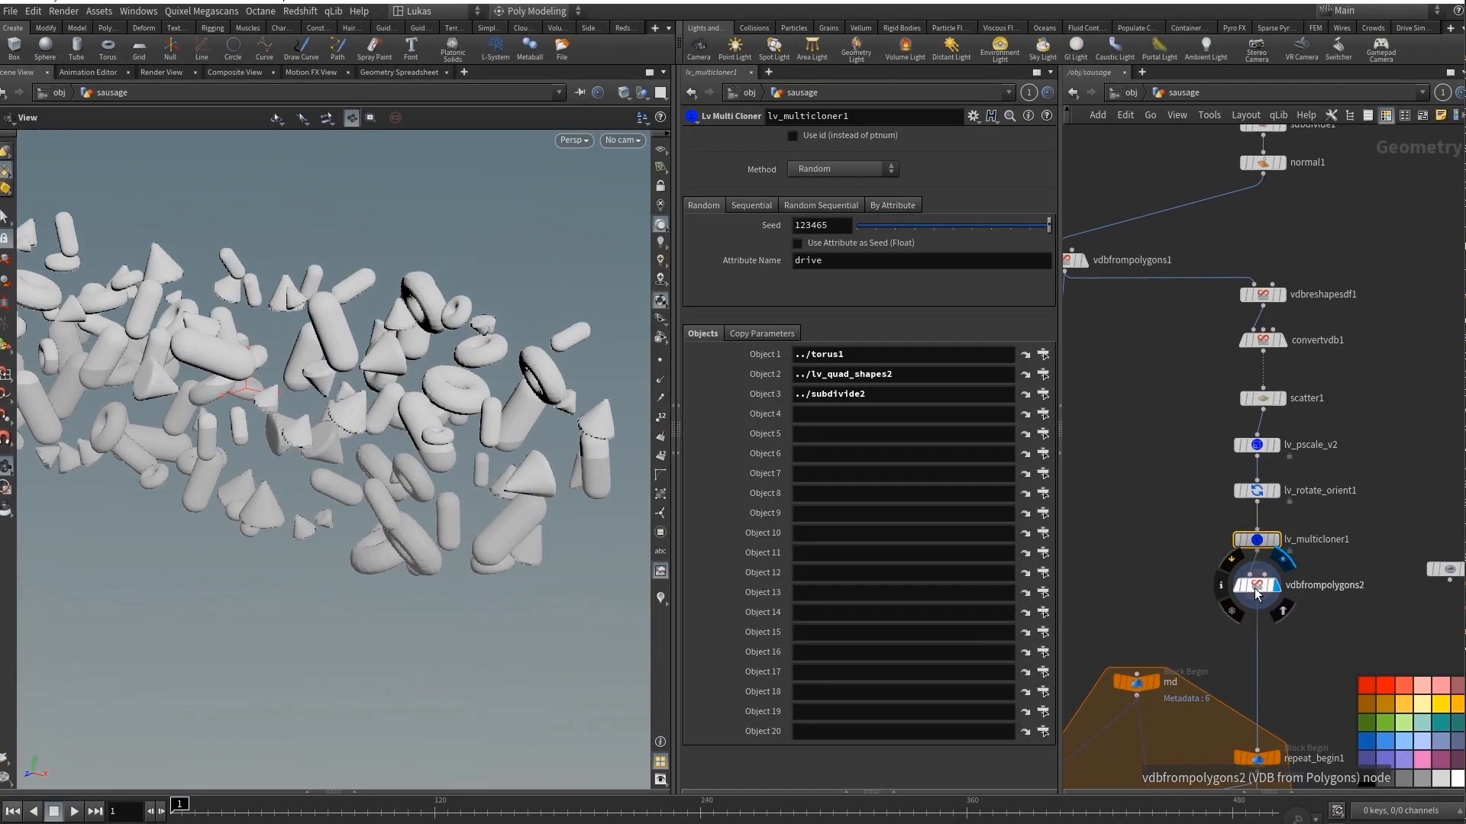
pyautogui.click(1256, 585)
pyautogui.moveTo(230, 352); pyautogui.dragTo(248, 395)
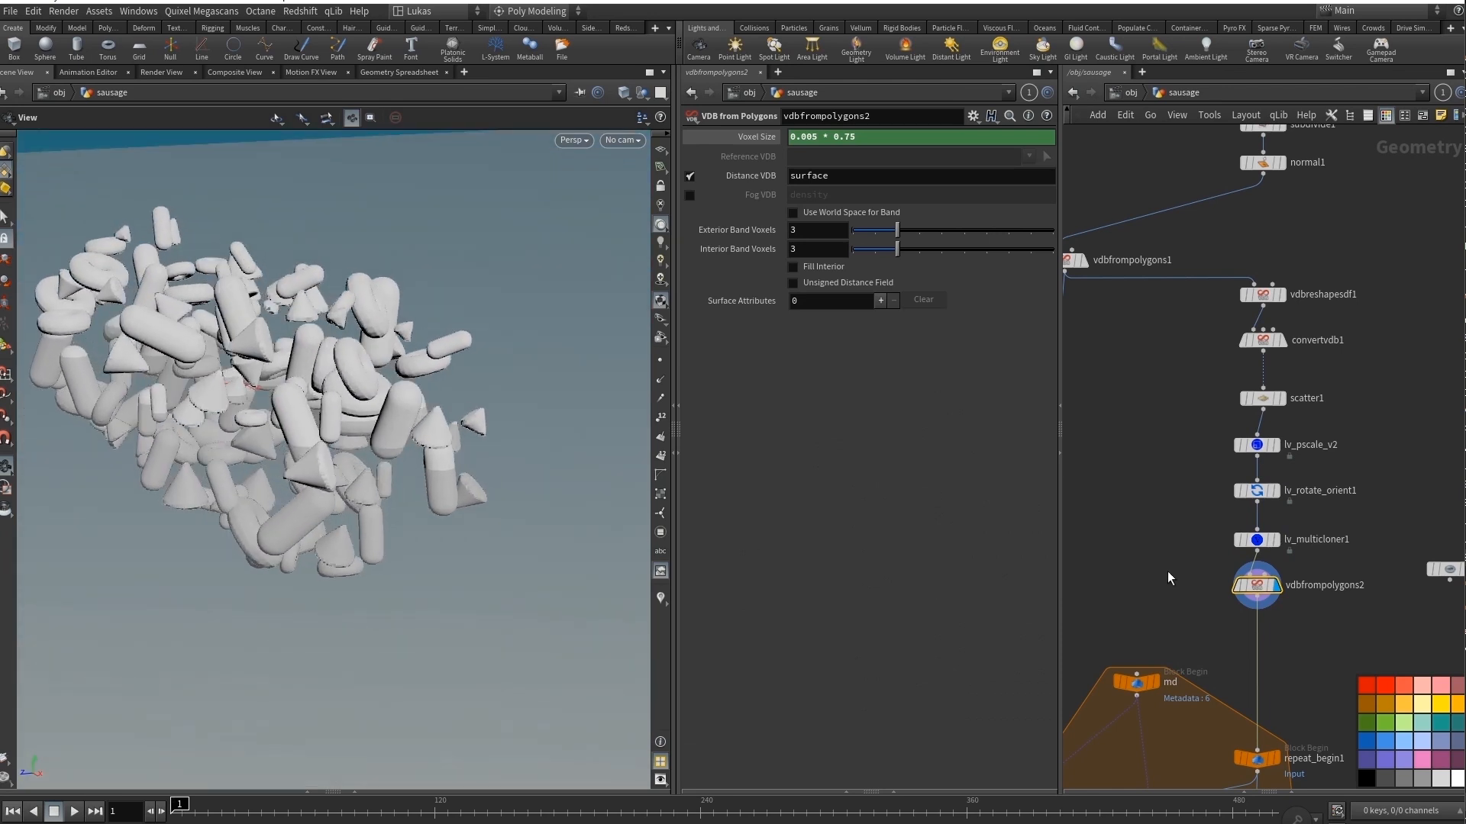
# Rearrange repeat_begin1, vdbreshapesdf2 and vdbreshapesdf4 inside the repeat loop so their connections are easier to read.
pyautogui.scroll(-3, 1183, 267)
pyautogui.moveTo(1168, 578); pyautogui.dragTo(1214, 305, button='middle')
pyautogui.scroll(2, 1169, 347)
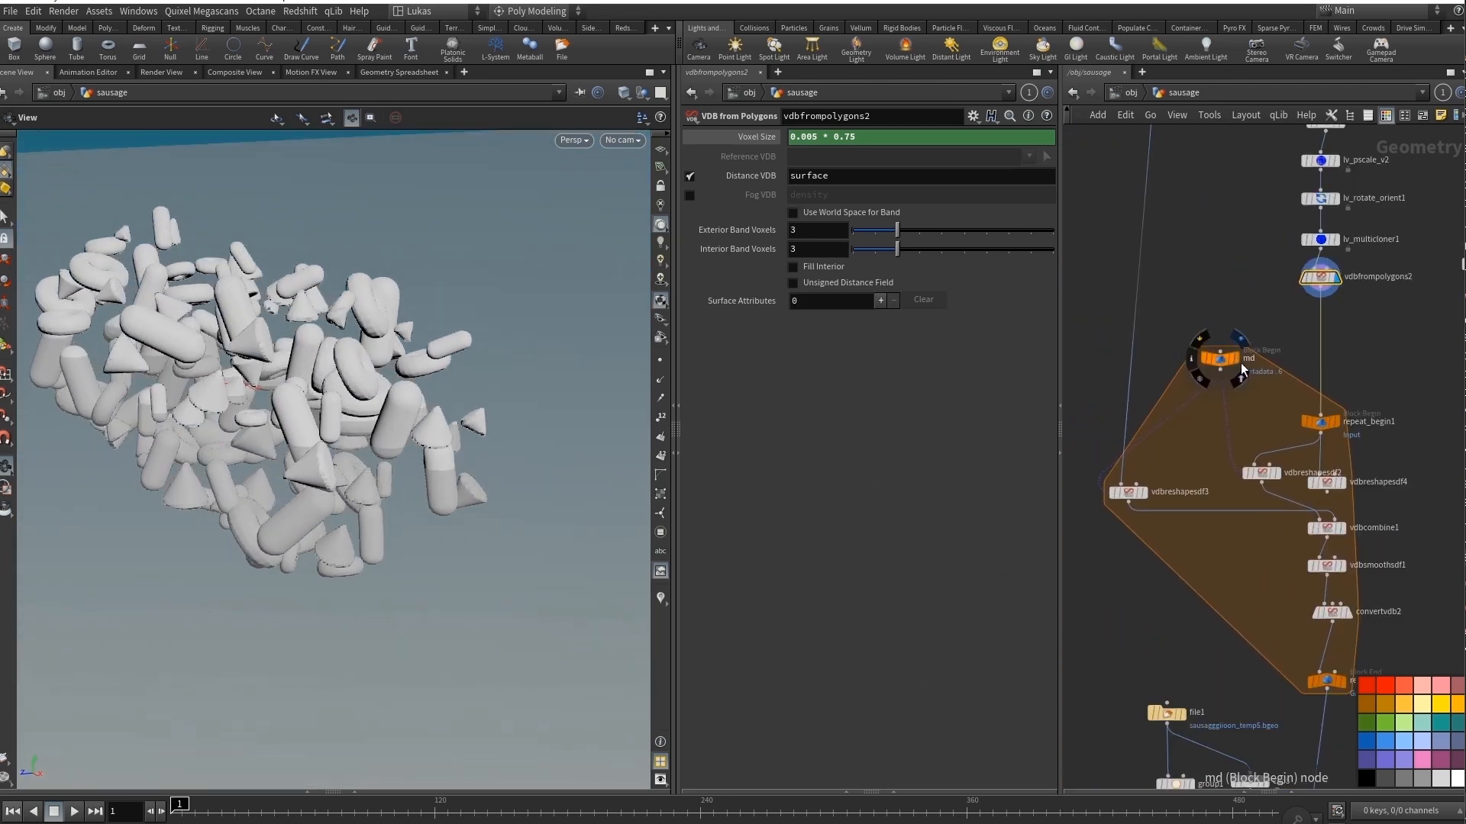
pyautogui.moveTo(1280, 347); pyautogui.dragTo(1245, 279, button='middle')
pyautogui.scroll(1, 1315, 377)
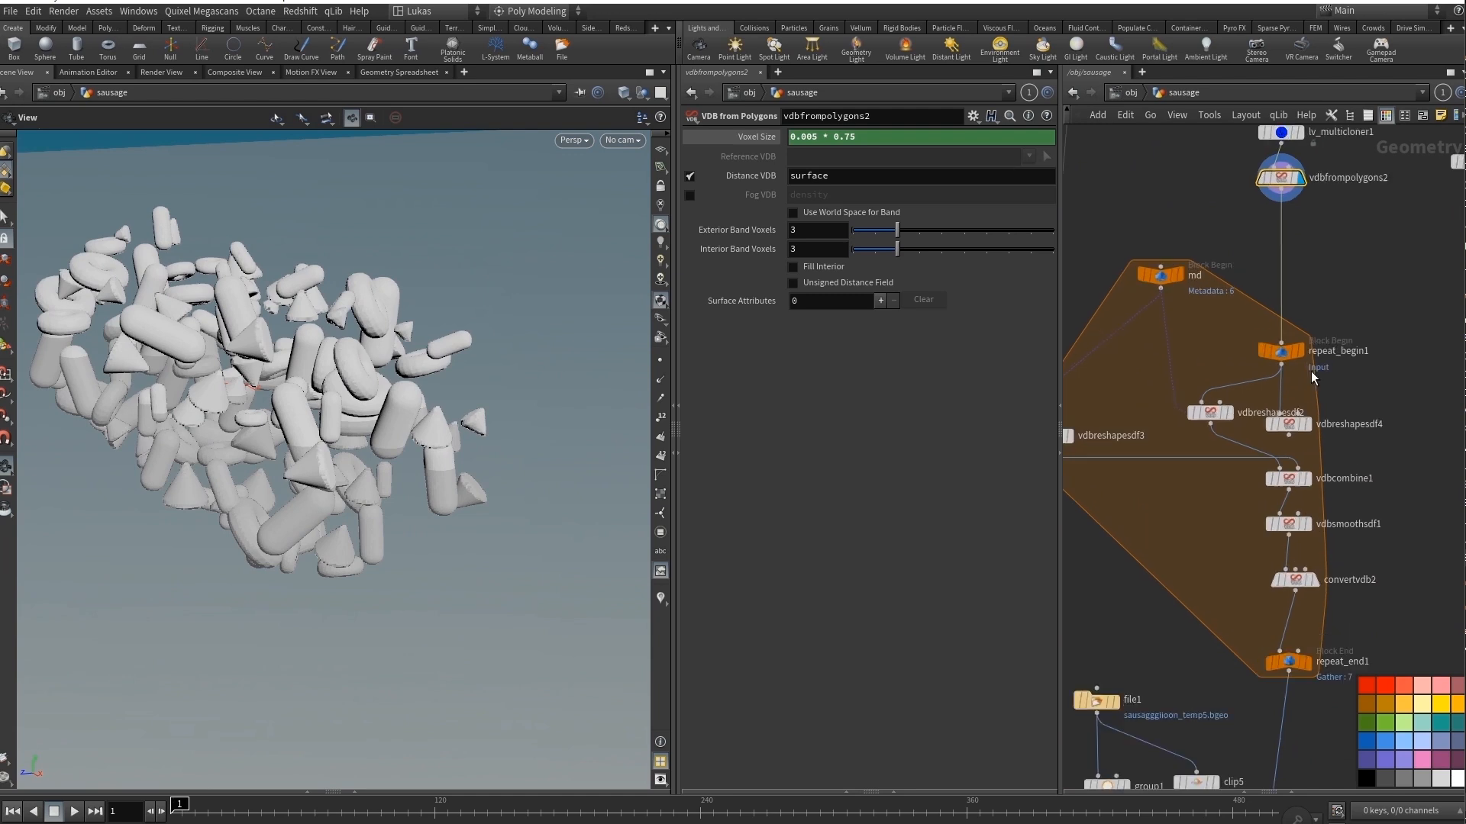
pyautogui.moveTo(1285, 351); pyautogui.dragTo(1286, 333)
pyautogui.moveTo(1291, 425); pyautogui.dragTo(1391, 401)
pyautogui.moveTo(1211, 412); pyautogui.dragTo(1223, 412)
pyautogui.moveTo(1283, 332); pyautogui.dragTo(1291, 283)
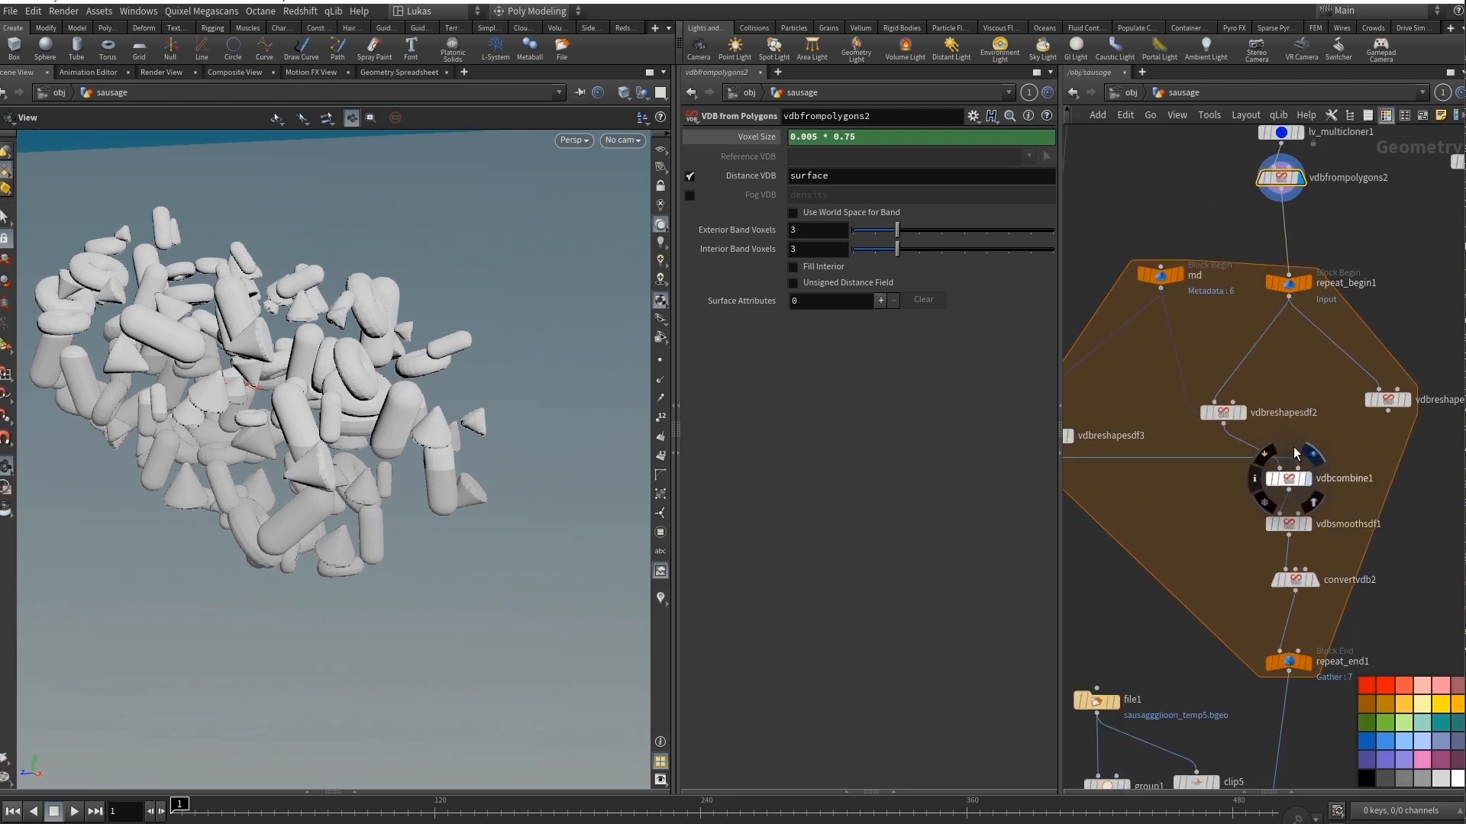
# Display vdbreshapesdf2 and highlight its iteration-based Offset expression.
pyautogui.click(1239, 412)
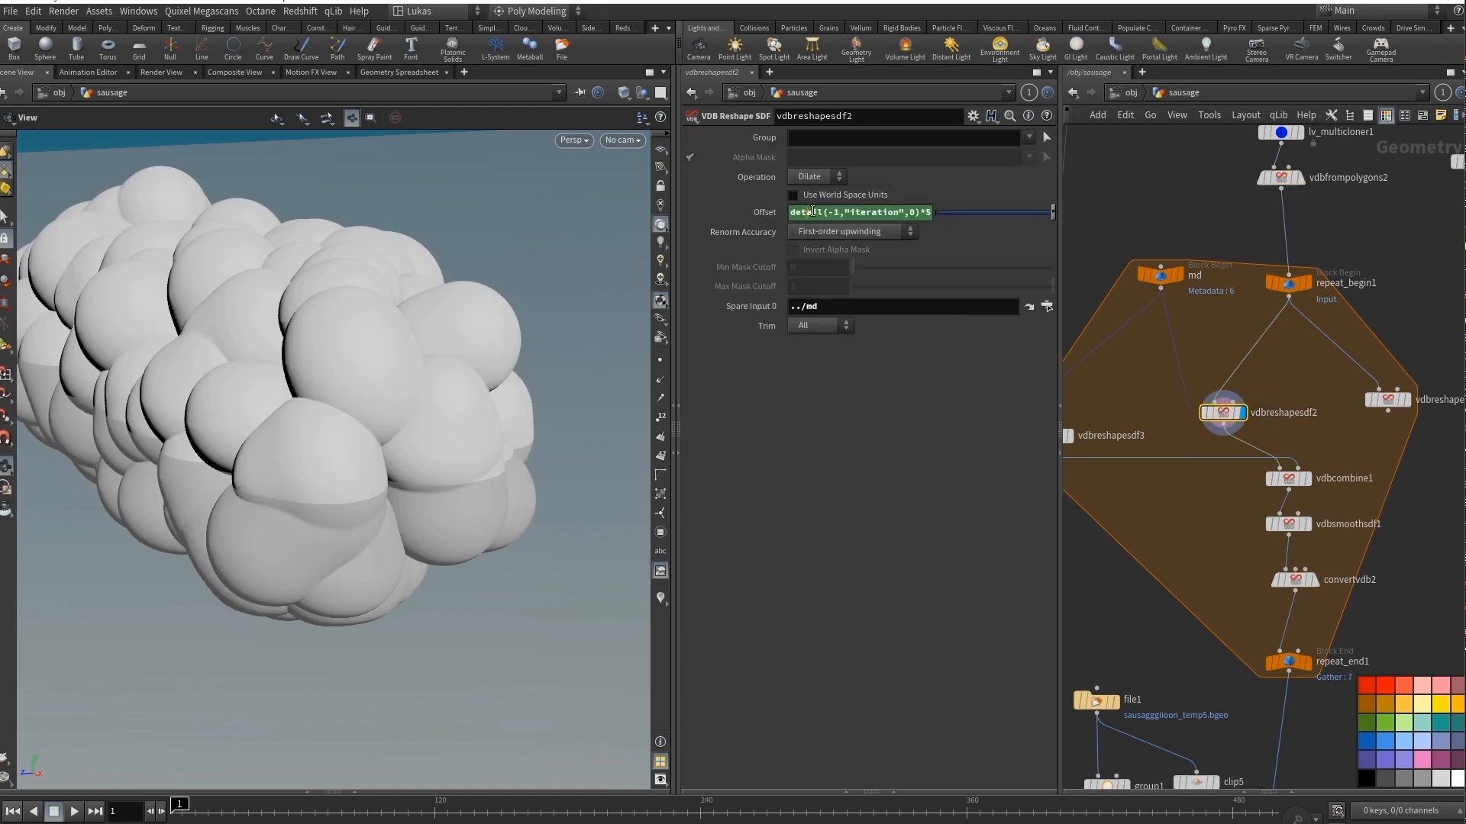
pyautogui.moveTo(808, 212); pyautogui.dragTo(933, 213)
pyautogui.click(1120, 204)
pyautogui.moveTo(1218, 346); pyautogui.dragTo(1255, 314, button='middle')
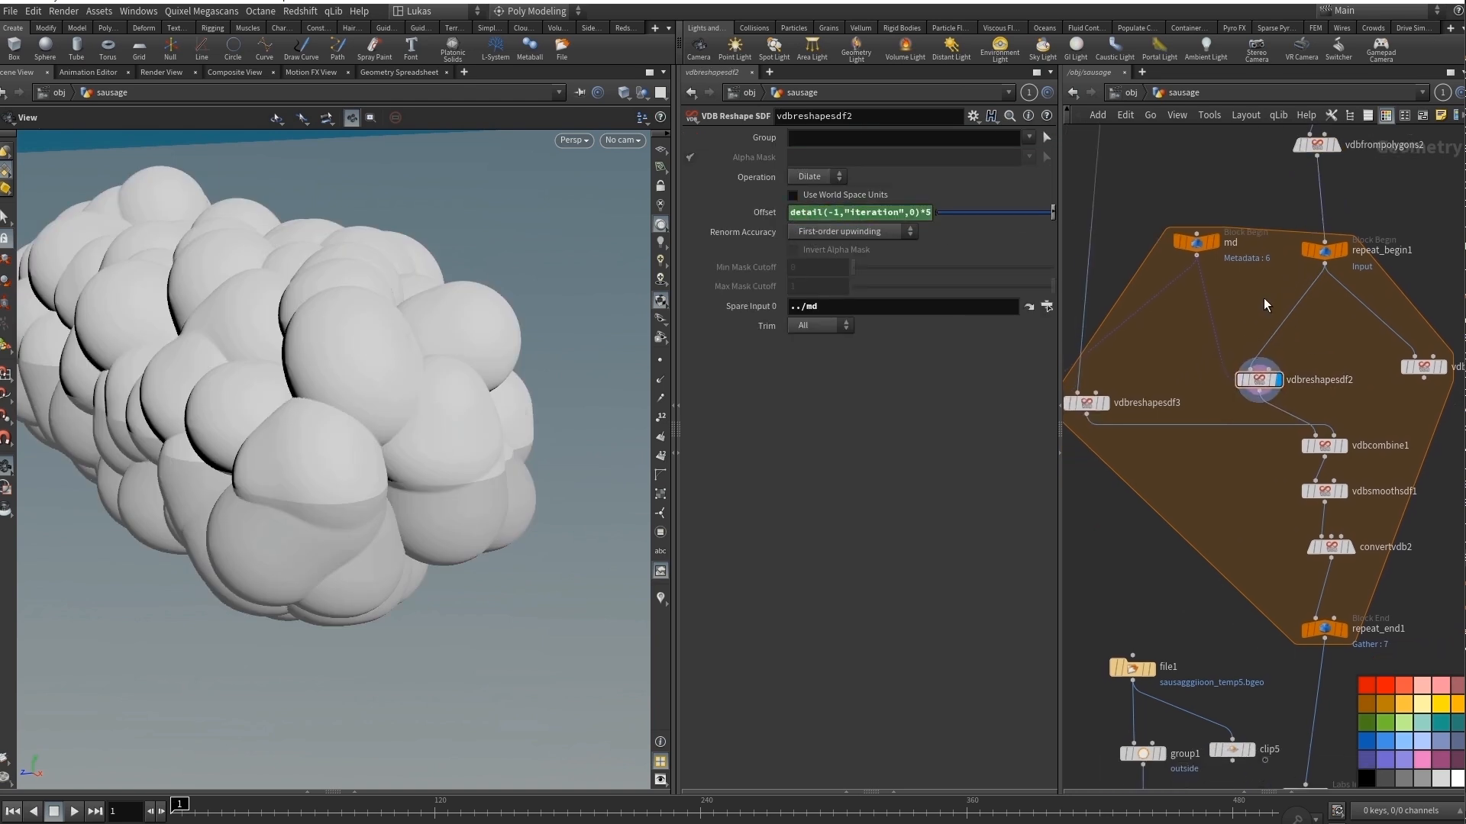
# Display the dilated sausage in vdbreshapesdf3 and highlight its Offset expression based on the loop iteration.
pyautogui.click(1091, 405)
pyautogui.click(1087, 405)
pyautogui.moveTo(829, 213); pyautogui.dragTo(906, 215)
pyautogui.click(1255, 511)
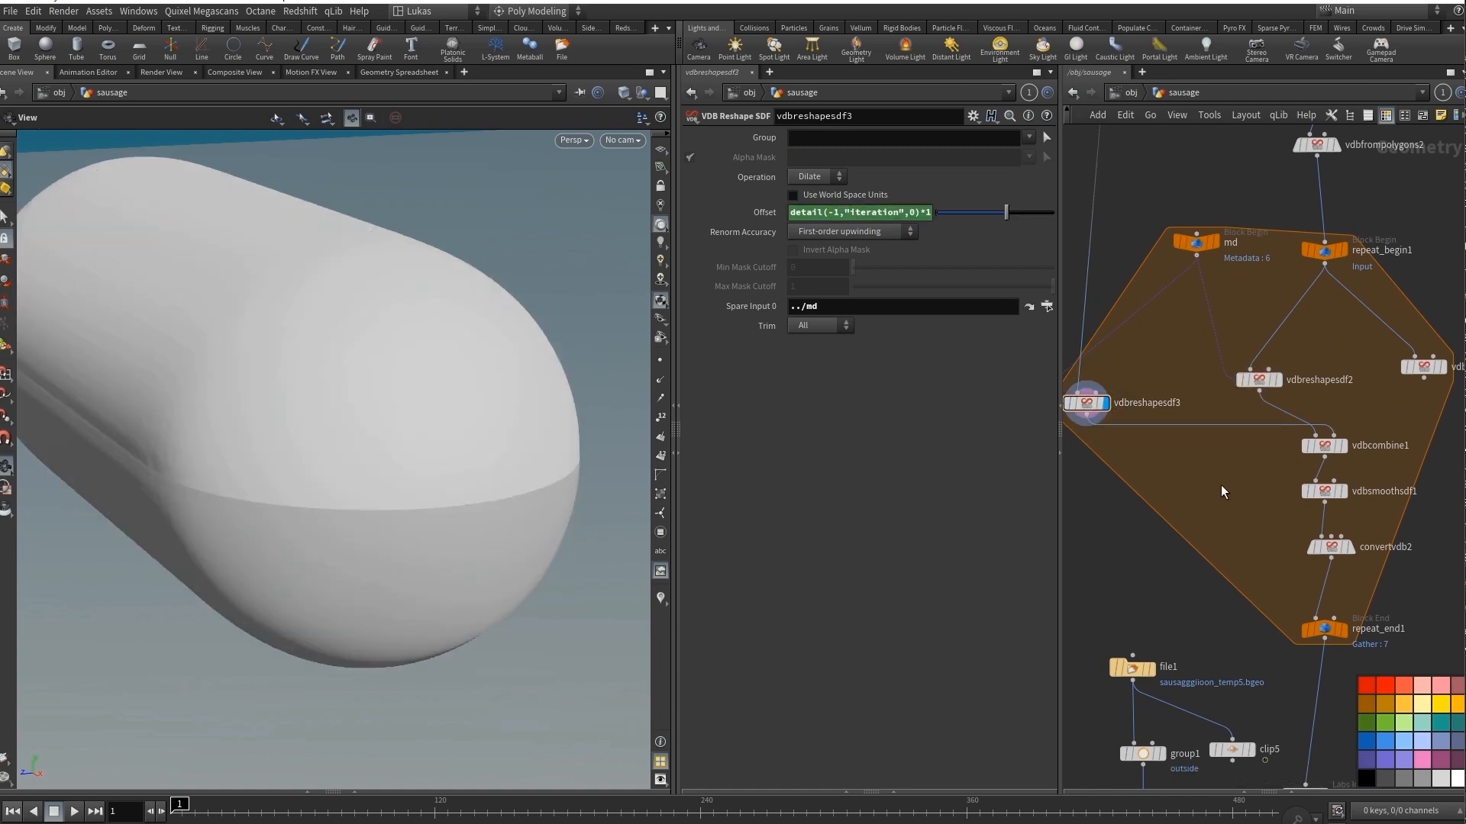
# Display vdbcombine1 with its SDF Intersection settings and inspect the intersected volume.
pyautogui.click(1341, 446)
pyautogui.click(1326, 451)
pyautogui.moveTo(337, 380); pyautogui.dragTo(377, 366)
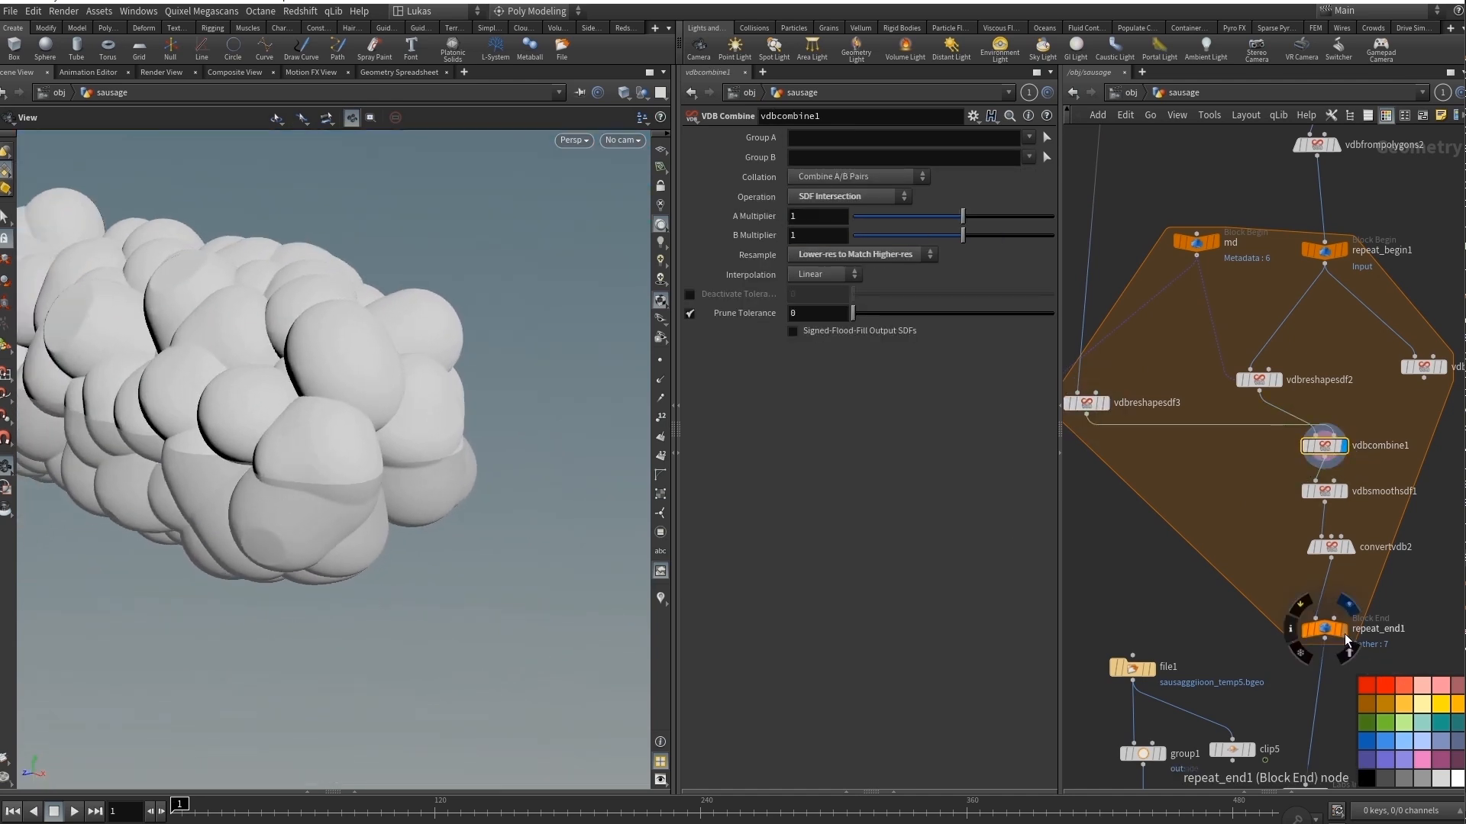
# Display the smoothed volume in vdbsmoothsdf1, then its polygon conversion in convertvdb2.
pyautogui.click(1341, 491)
pyautogui.click(1328, 494)
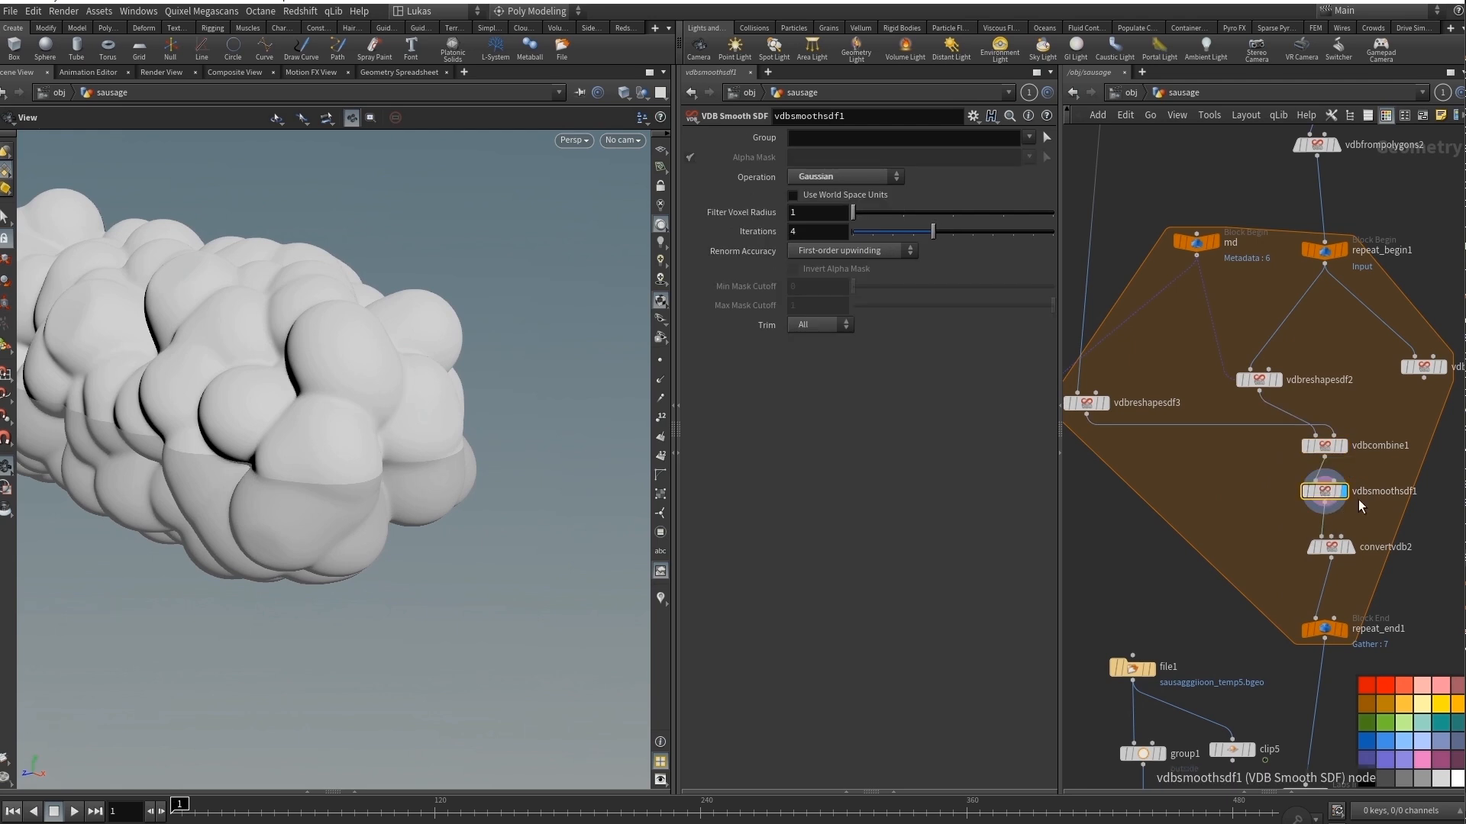
pyautogui.click(1336, 549)
pyautogui.click(1334, 550)
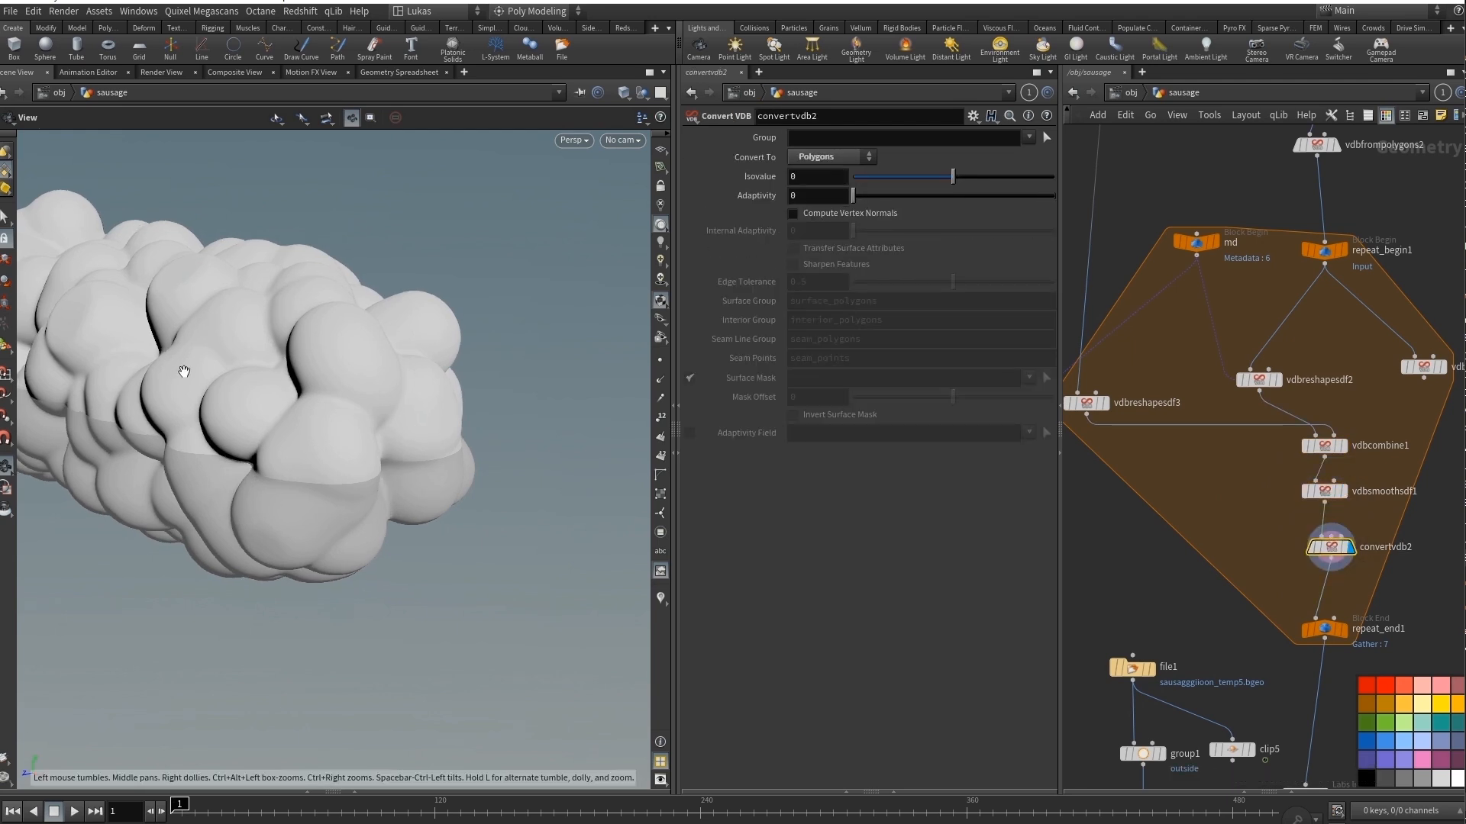
# Display repeat_end1 and run its Single Pass value from 1 up to 4.
pyautogui.click(1345, 629)
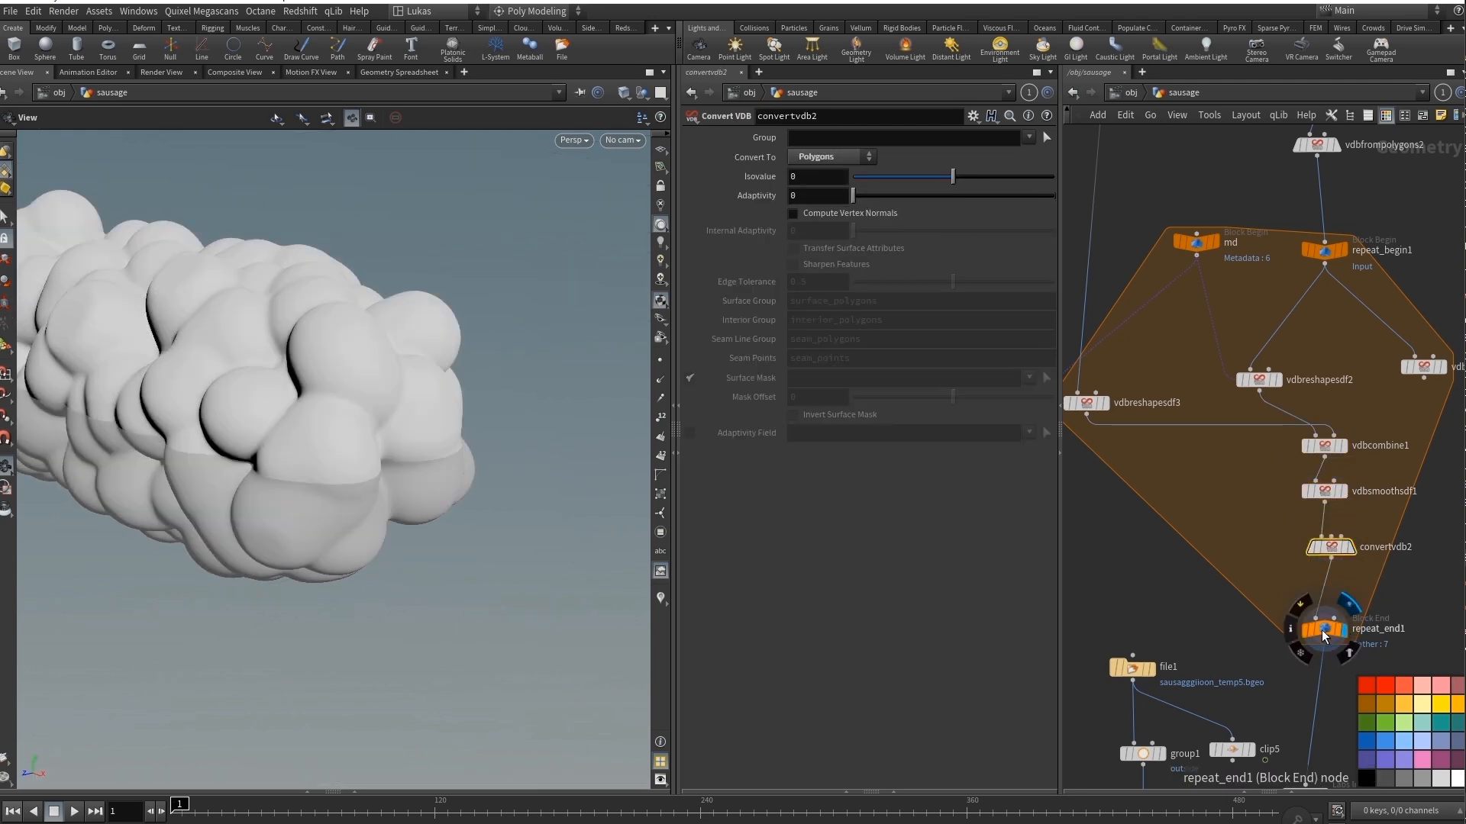
pyautogui.click(1325, 629)
pyautogui.moveTo(921, 321); pyautogui.dragTo(872, 325)
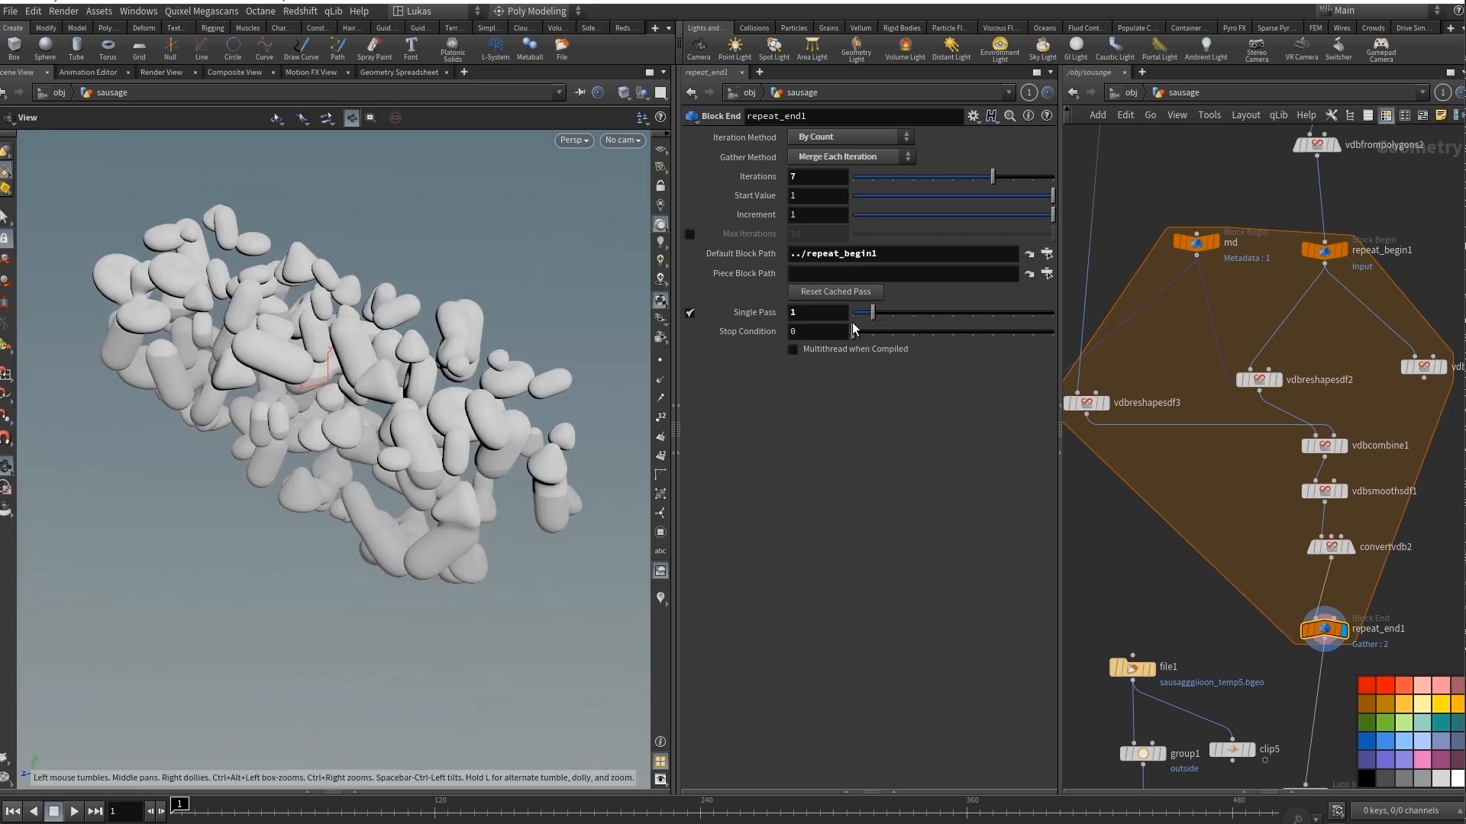
pyautogui.click(940, 317)
# Place sop_instant_meshes1 directly below repeat_end1 and display the saved geometry loaded in file1.
pyautogui.moveTo(1238, 675); pyautogui.dragTo(1214, 510, button='middle')
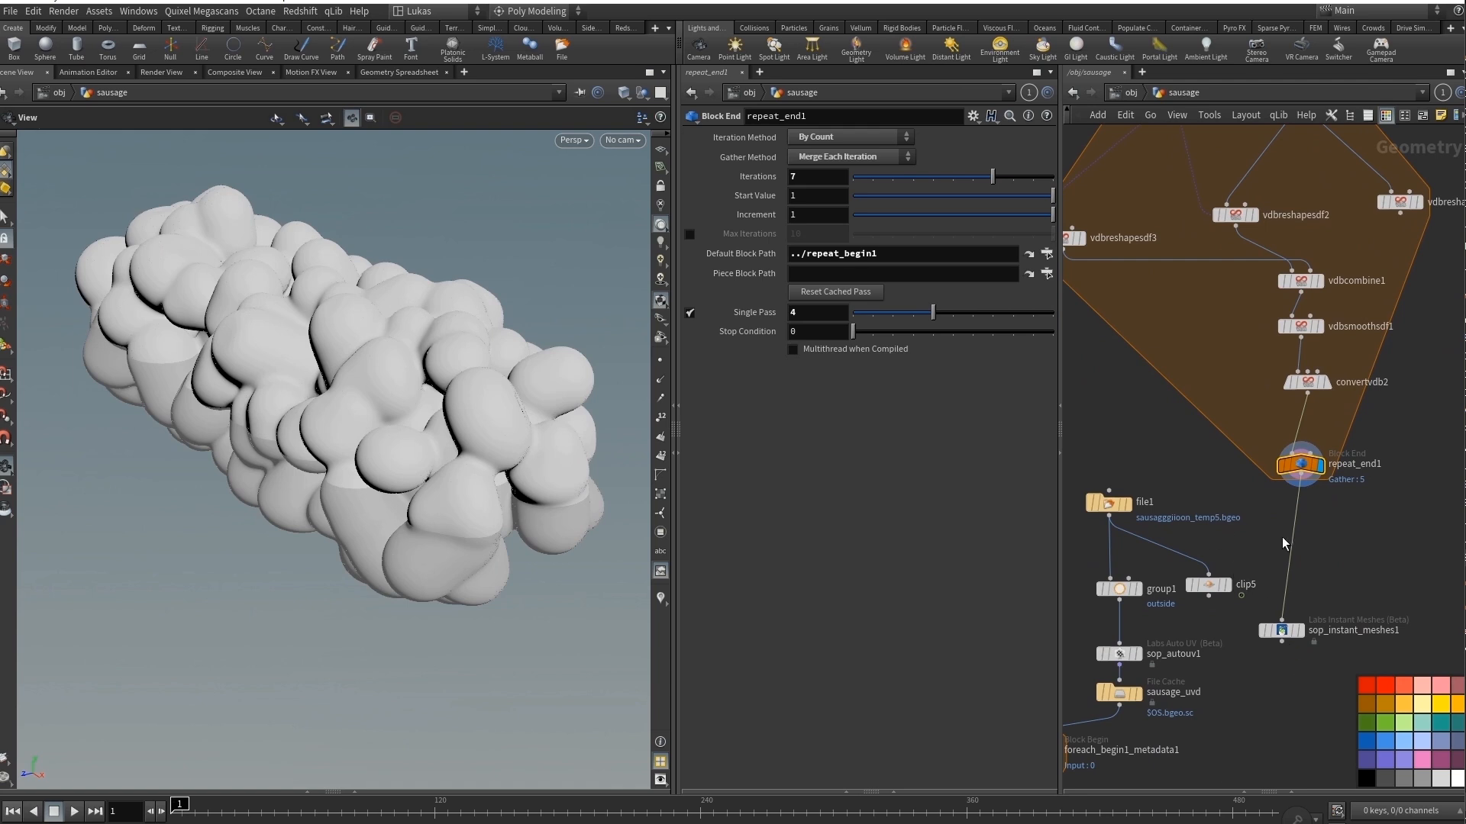
pyautogui.moveTo(1283, 543); pyautogui.dragTo(1318, 515, button='middle')
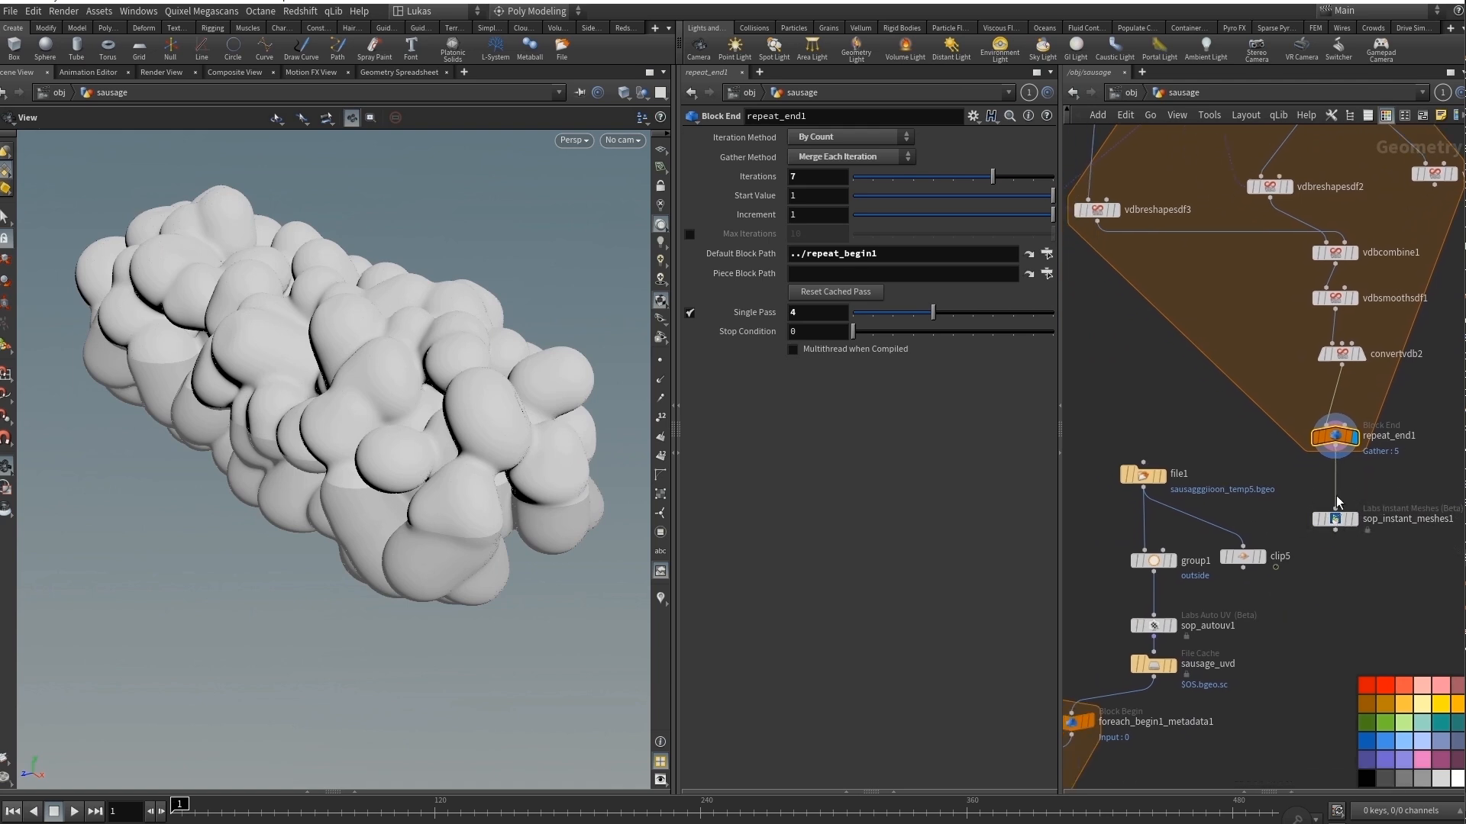
pyautogui.click(1159, 476)
pyautogui.click(1148, 481)
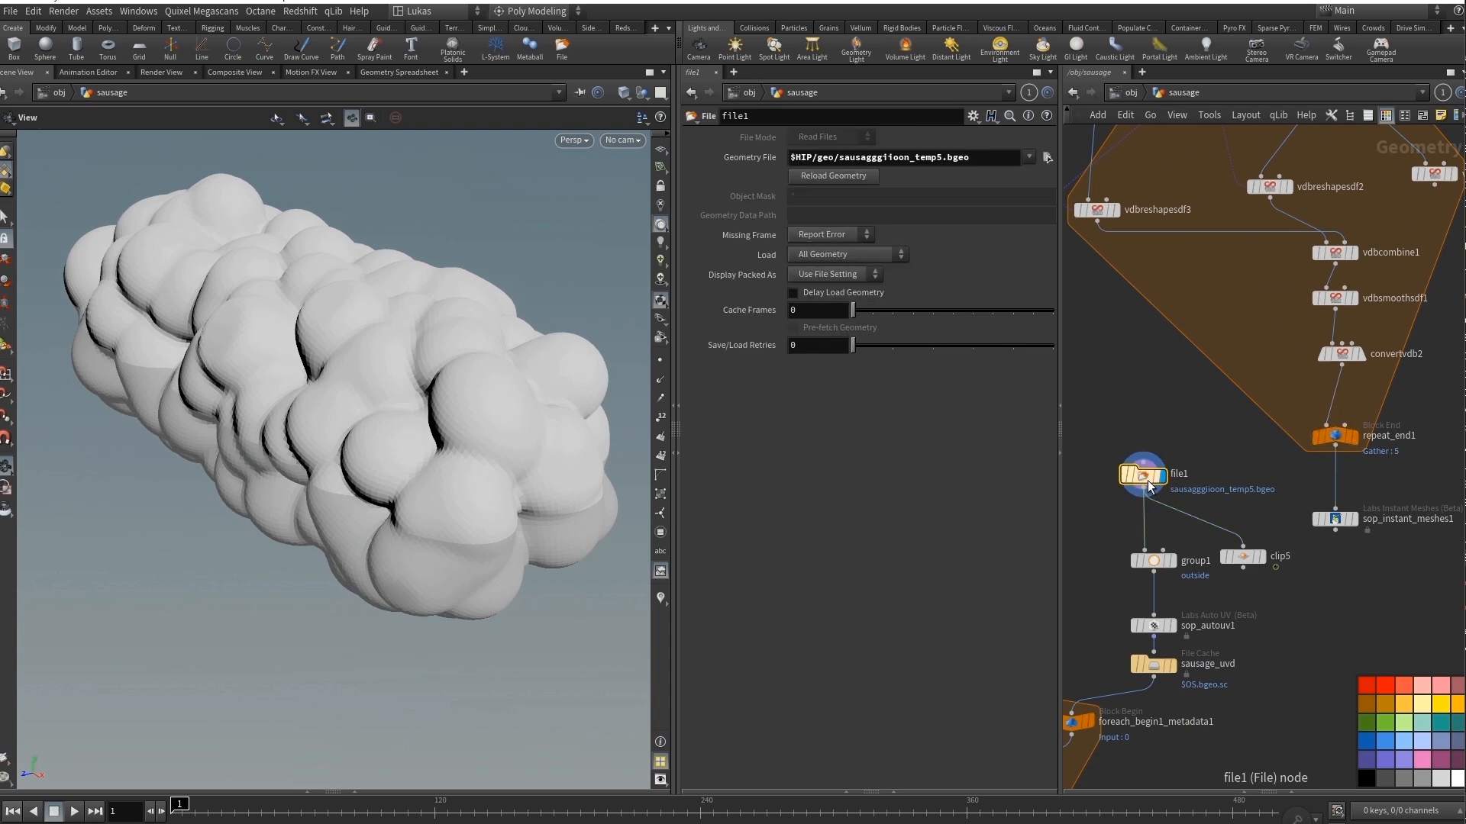
# Display clip5, scrub the timeline to frame 104 and inspect the nested layers in the sausage's cross-section.
pyautogui.click(1261, 561)
pyautogui.click(1242, 556)
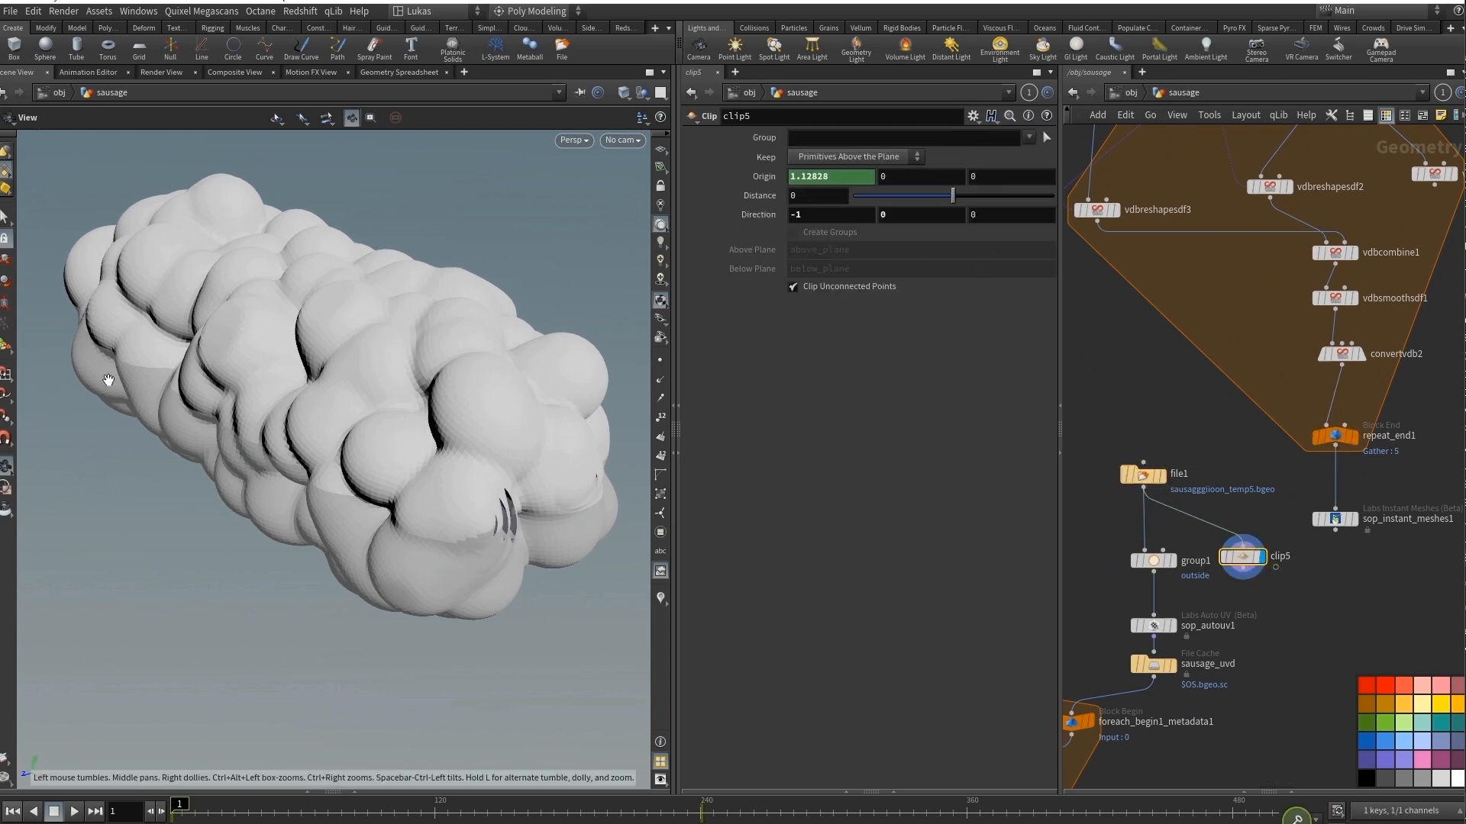
pyautogui.moveTo(231, 814); pyautogui.dragTo(399, 815)
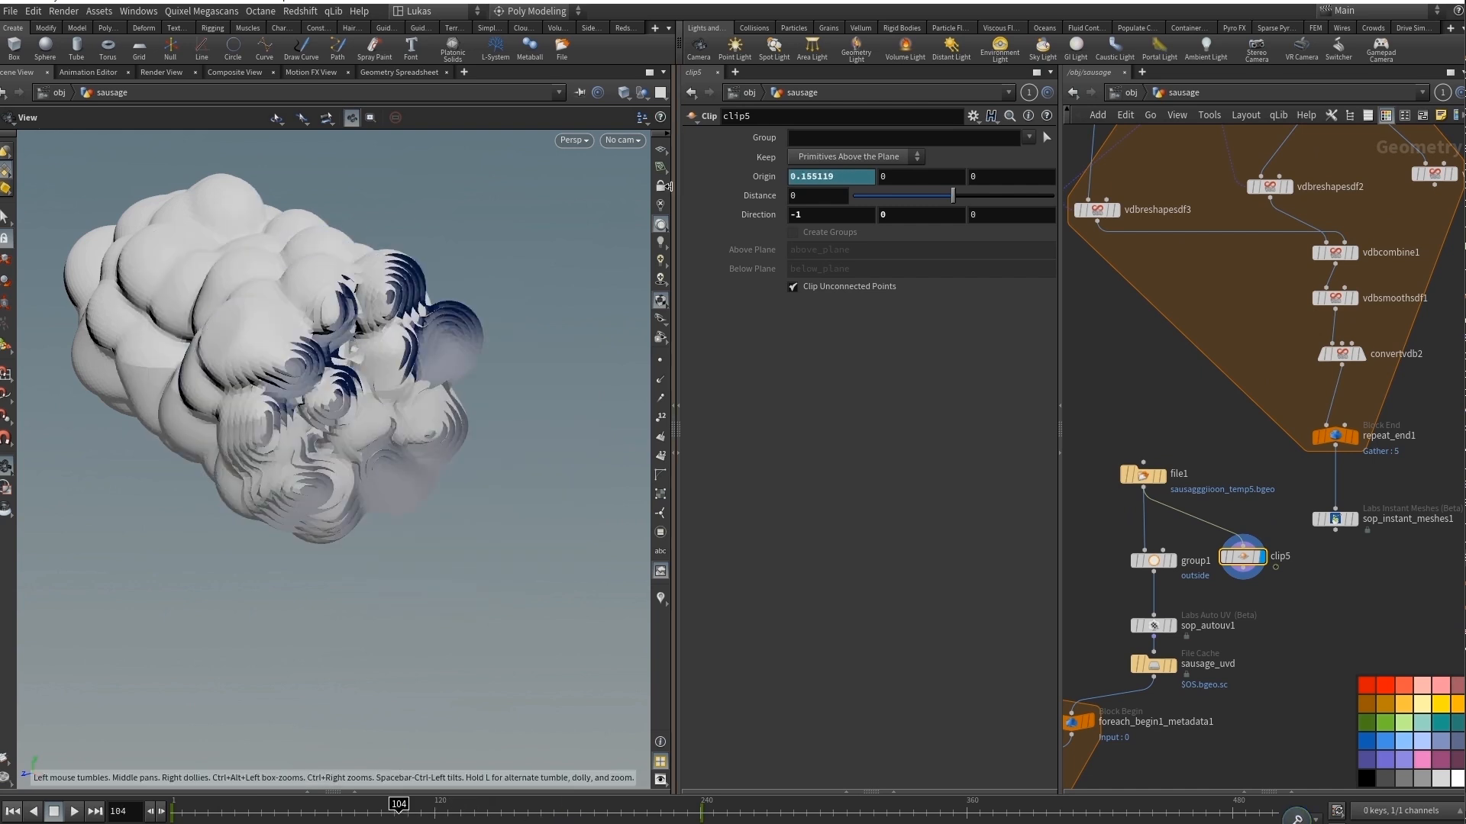
pyautogui.moveTo(408, 355); pyautogui.dragTo(572, 316, button='right')
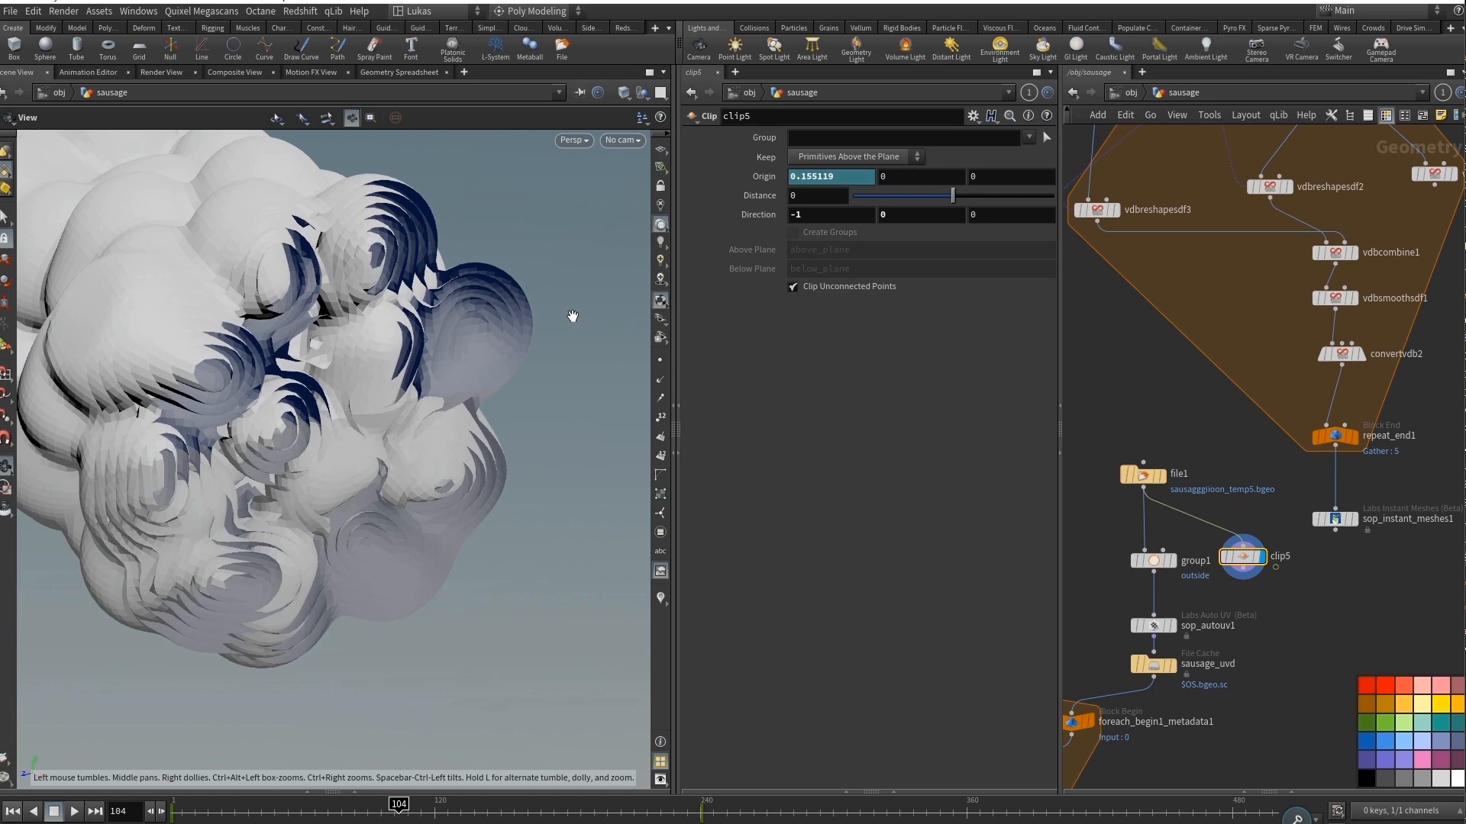
pyautogui.moveTo(487, 384); pyautogui.dragTo(370, 399)
# Add a Normal node after clip5, display it and scrub the timeline to frame 126 to check the clipped layers.
pyautogui.scroll(2, 1246, 619)
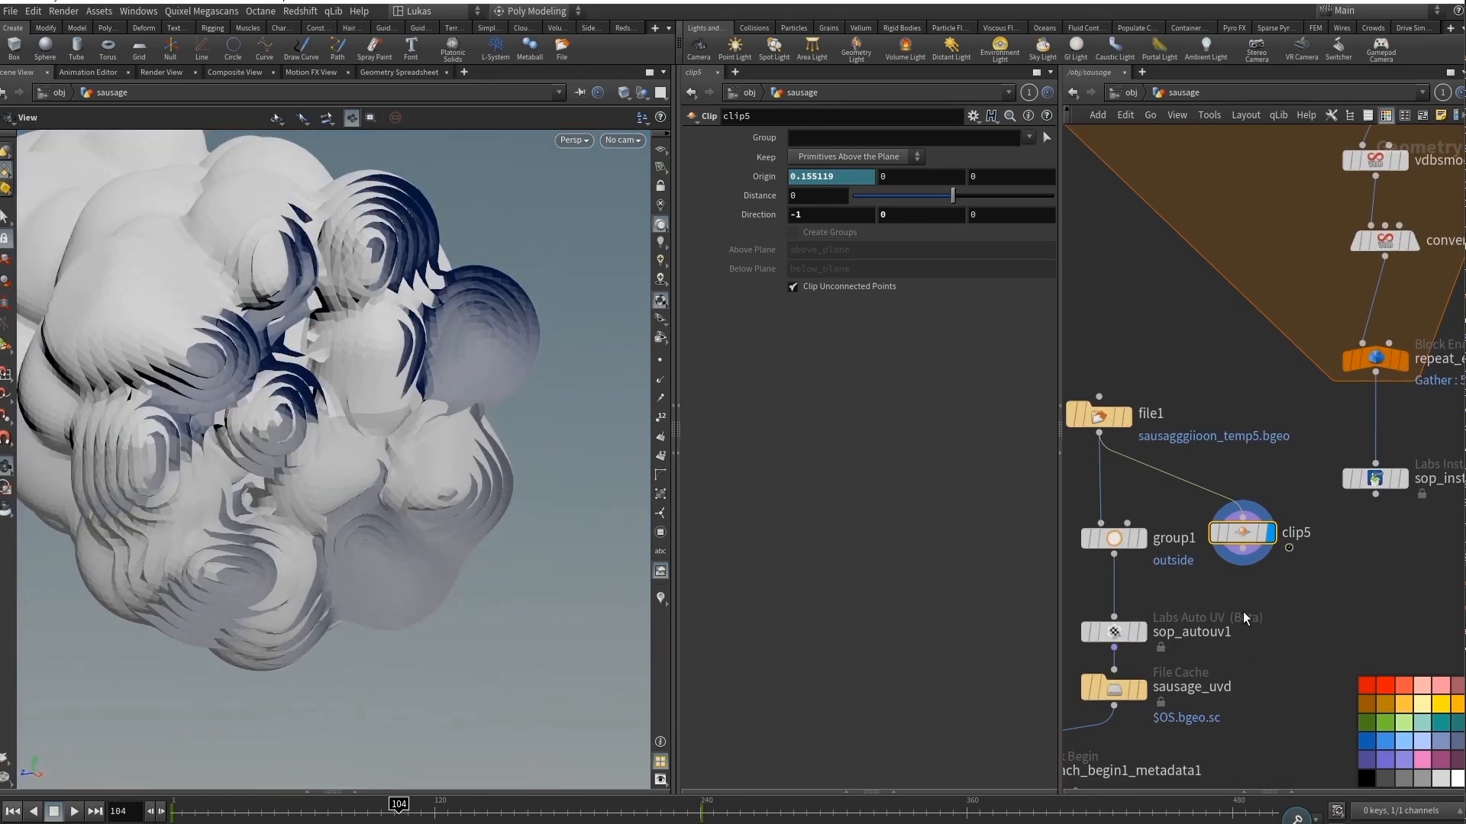
pyautogui.press('Tab')
pyautogui.write('normal')
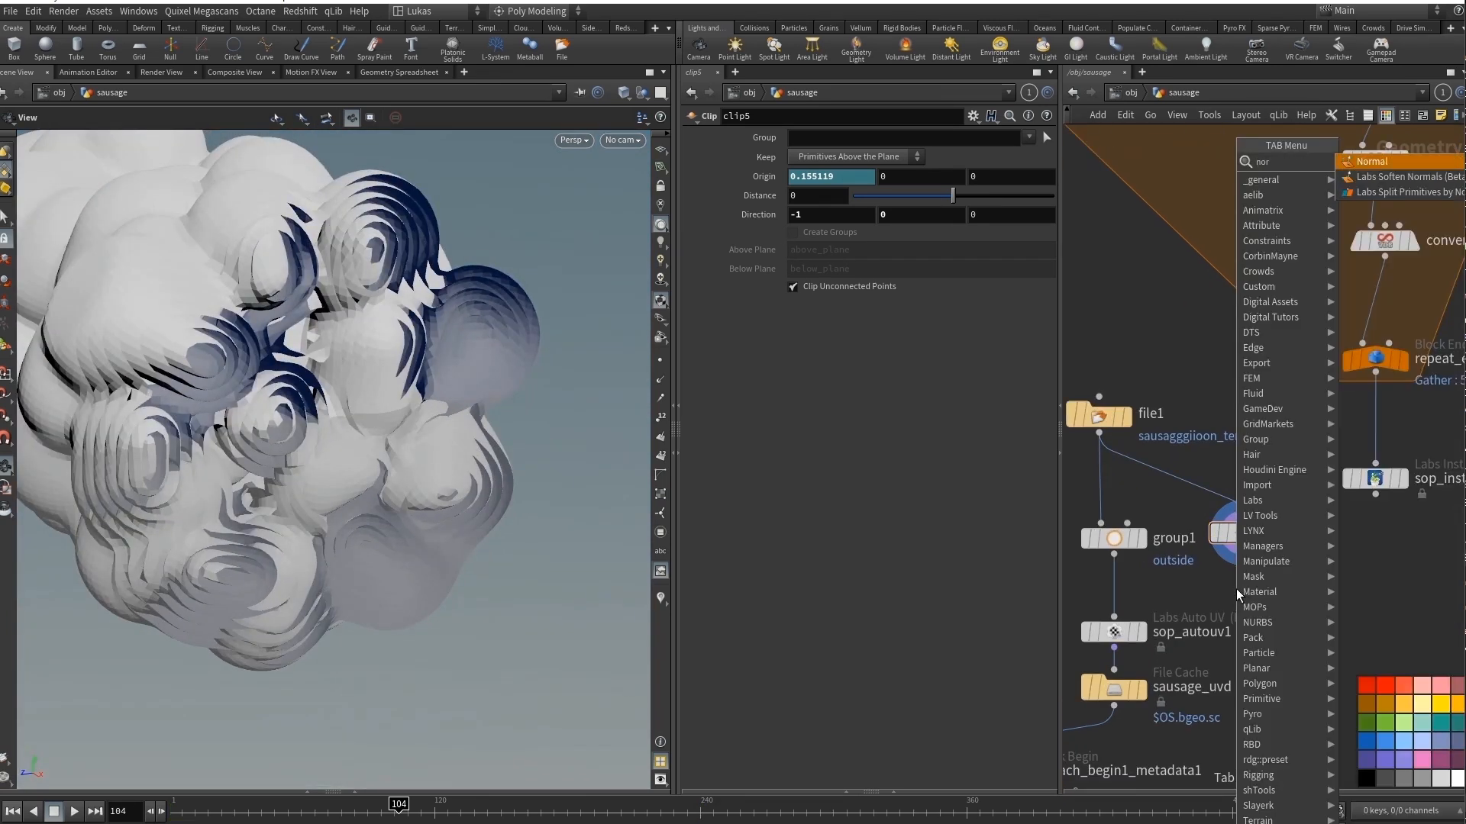
pyautogui.press('Return')
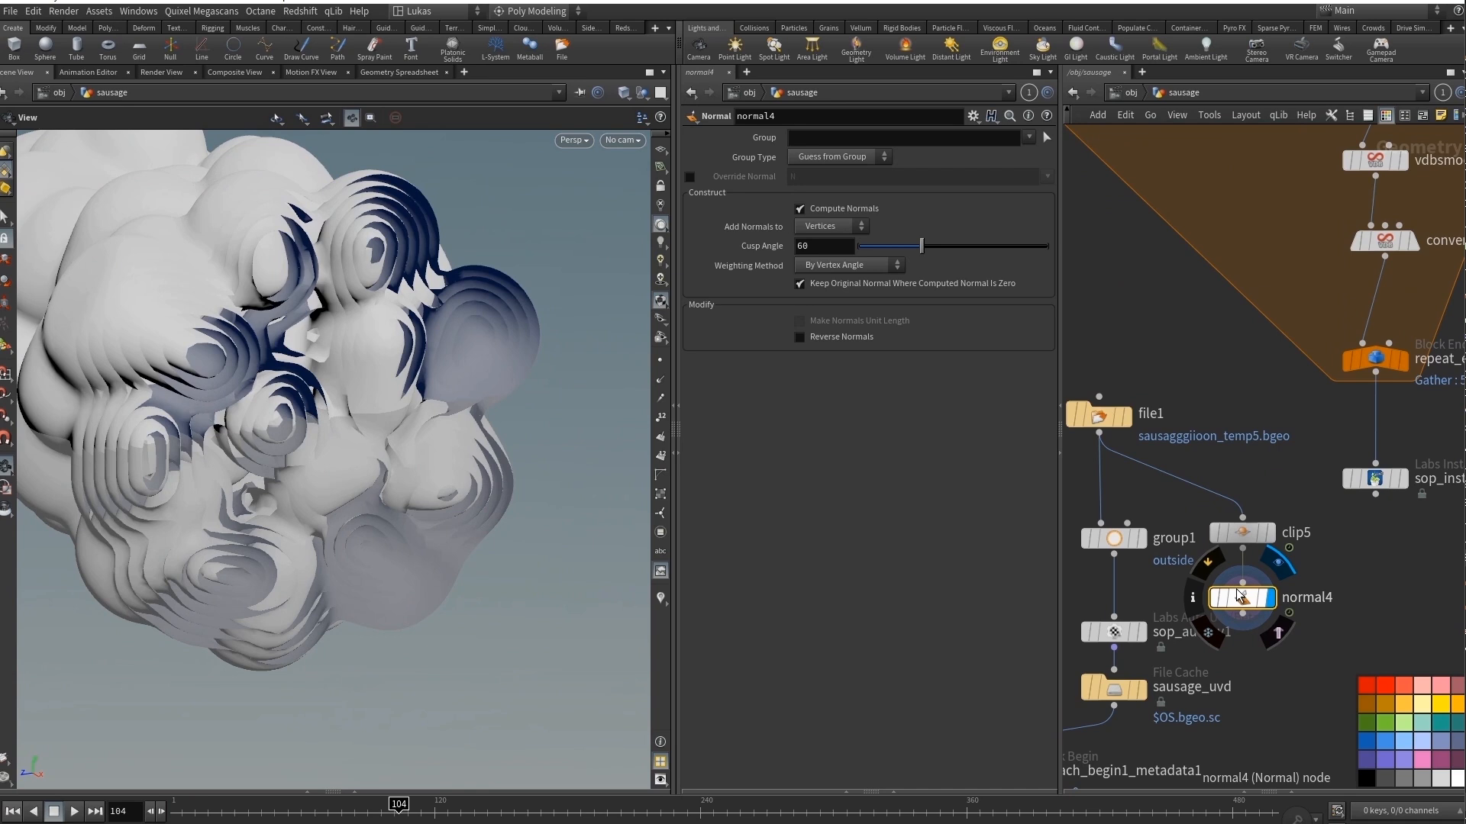
pyautogui.moveTo(213, 405); pyautogui.dragTo(347, 429, button='middle')
pyautogui.moveTo(347, 428); pyautogui.dragTo(270, 449, button='right')
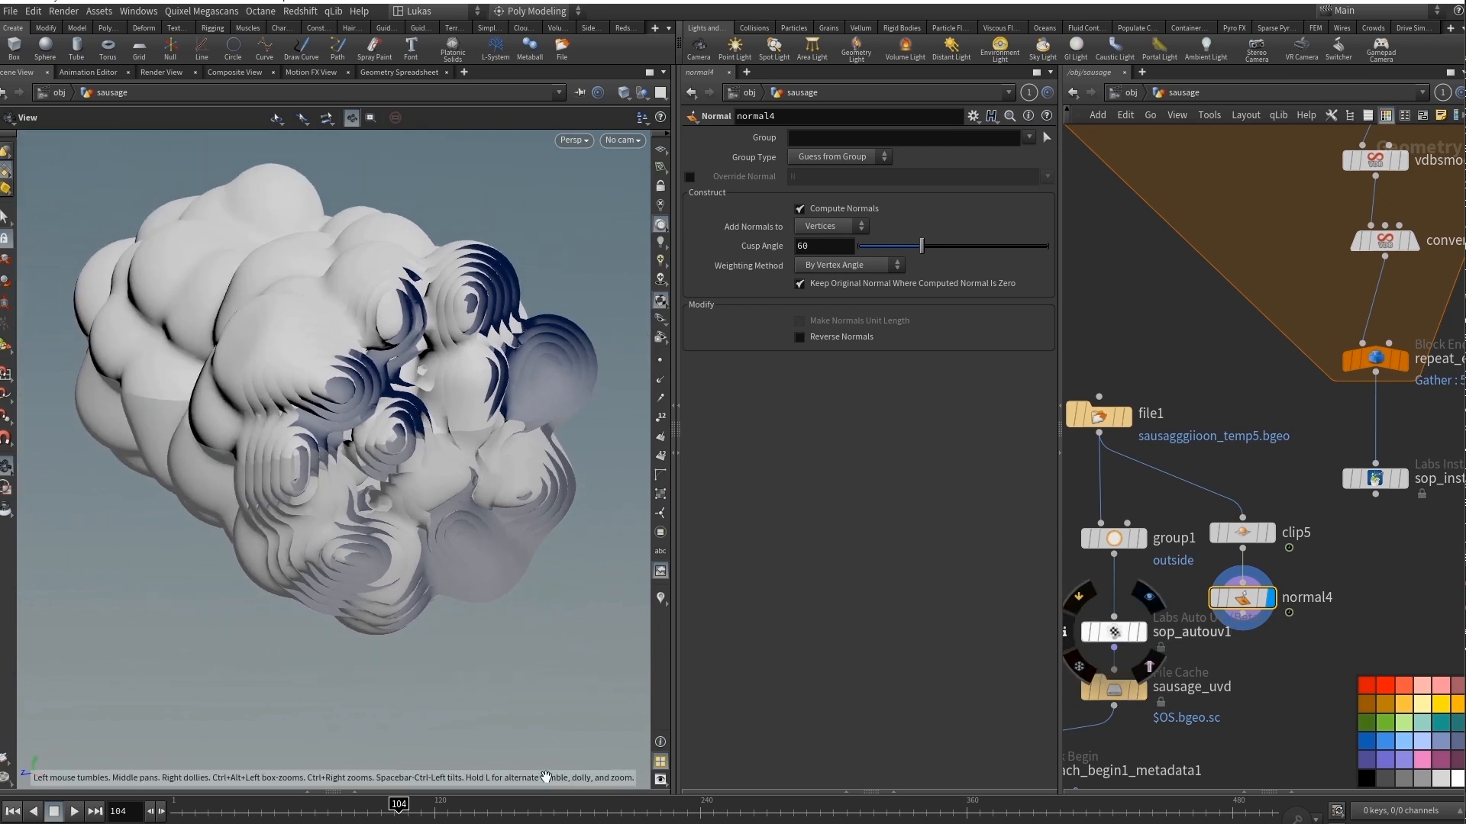
pyautogui.click(309, 808)
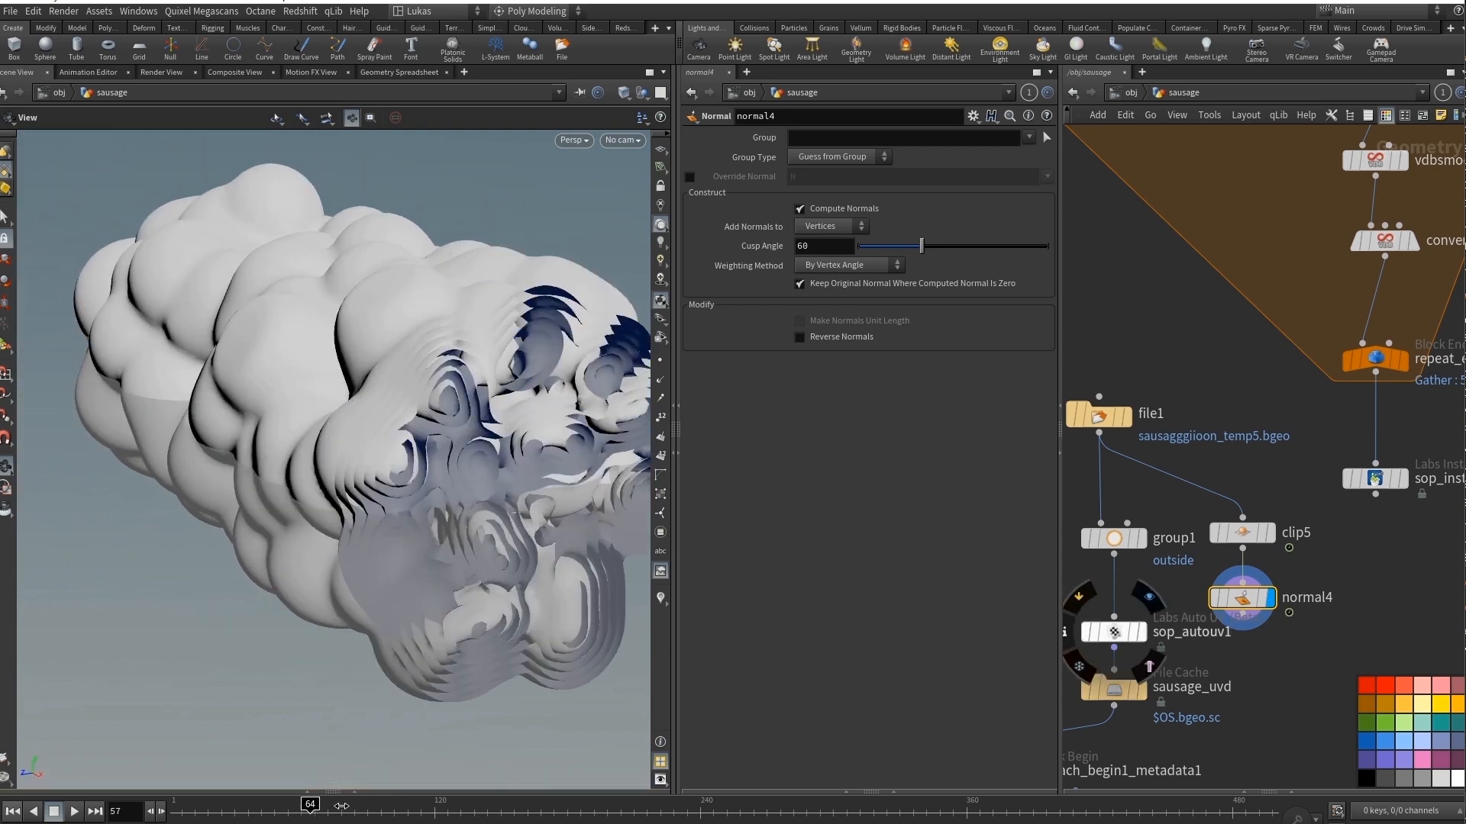
pyautogui.moveTo(341, 806); pyautogui.dragTo(454, 808)
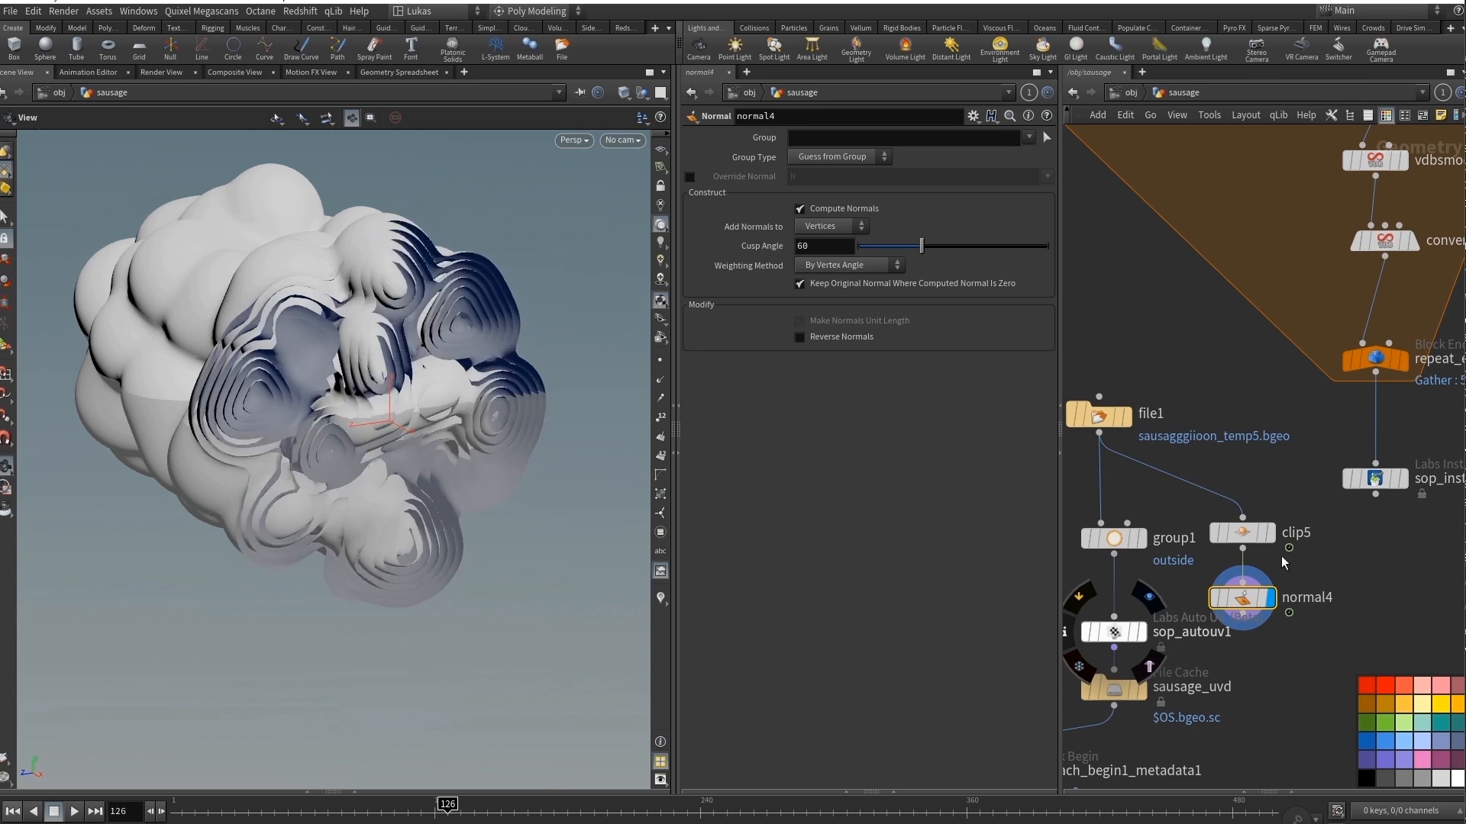
# Display the sausage_uvd file cache.
pyautogui.moveTo(1253, 711); pyautogui.dragTo(1389, 520, button='middle')
pyautogui.click(1276, 503)
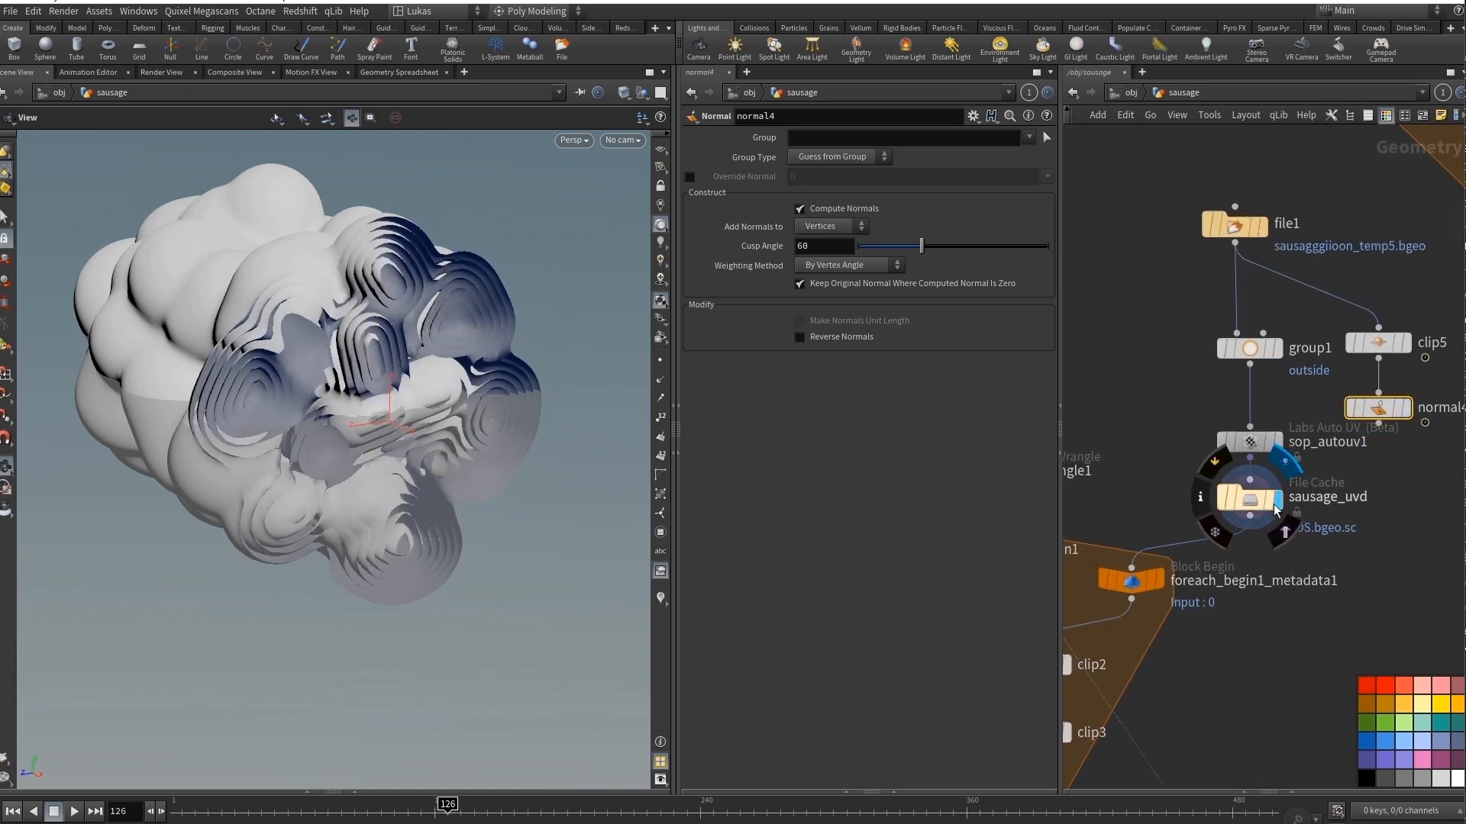
# Open the sausage_uvd file cache's parameters and inspect the whole cached sausage surface.
pyautogui.click(1255, 501)
pyautogui.moveTo(470, 481); pyautogui.dragTo(263, 416, button='right')
pyautogui.moveTo(262, 417); pyautogui.dragTo(327, 415)
pyautogui.moveTo(1217, 677); pyautogui.dragTo(1362, 538, button='middle')
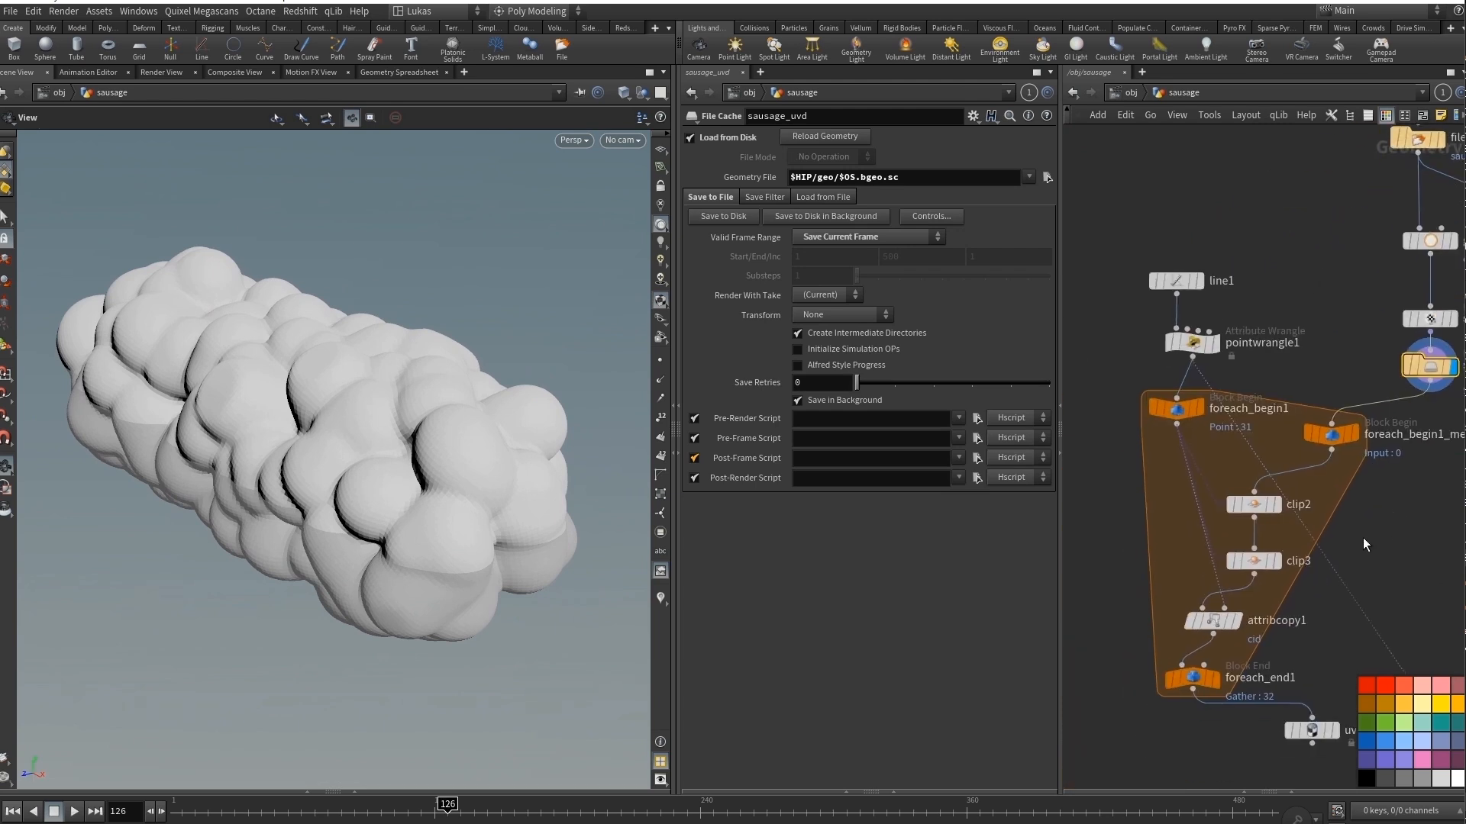
# Align pointwrangle1 beneath line1, nudge foreach_begin1 into place and display line1's geometry.
pyautogui.moveTo(1190, 342); pyautogui.dragTo(1173, 340)
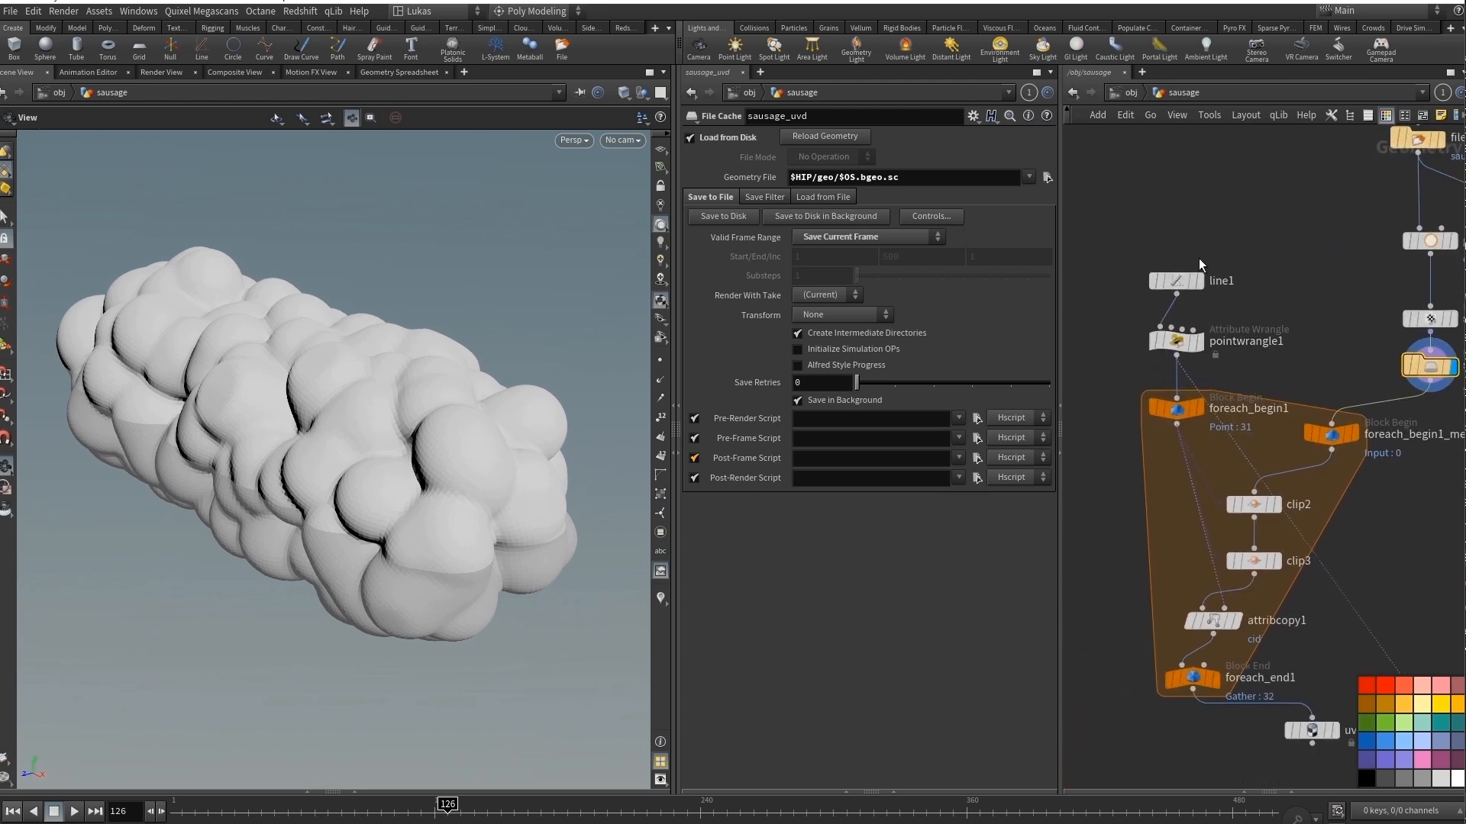
pyautogui.click(1201, 281)
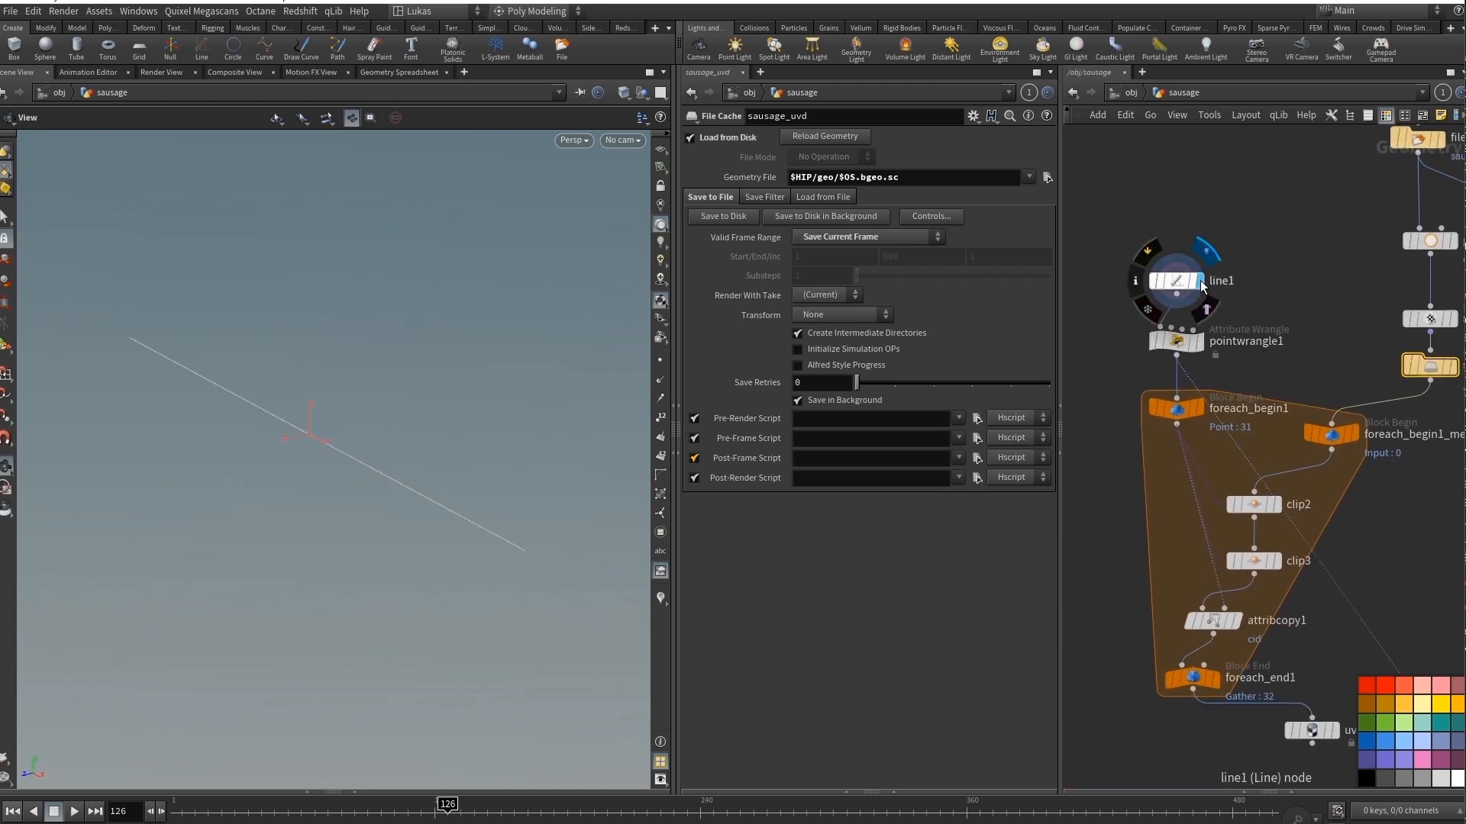
pyautogui.click(660, 361)
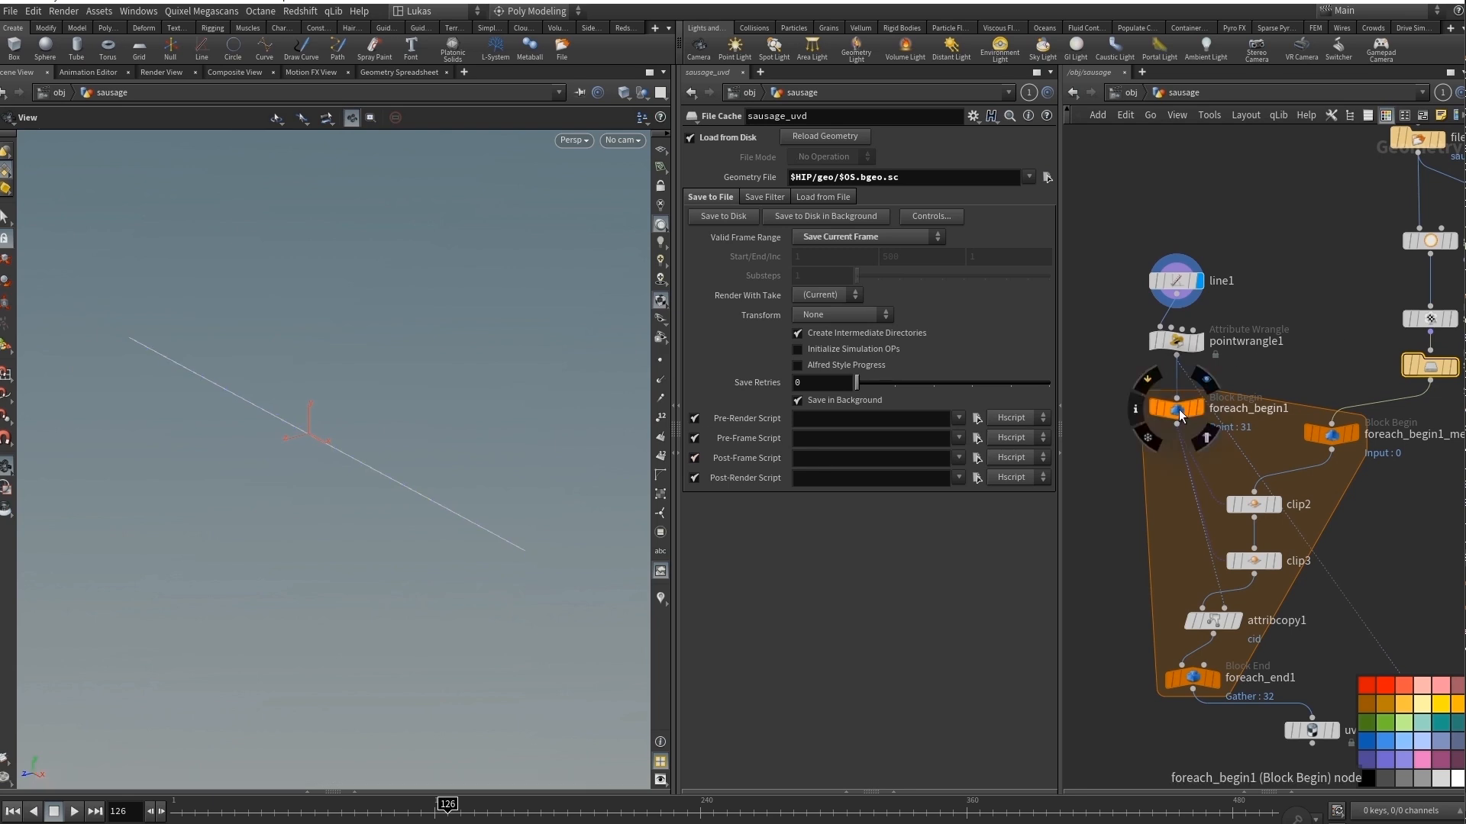
pyautogui.moveTo(1195, 409); pyautogui.dragTo(1188, 407)
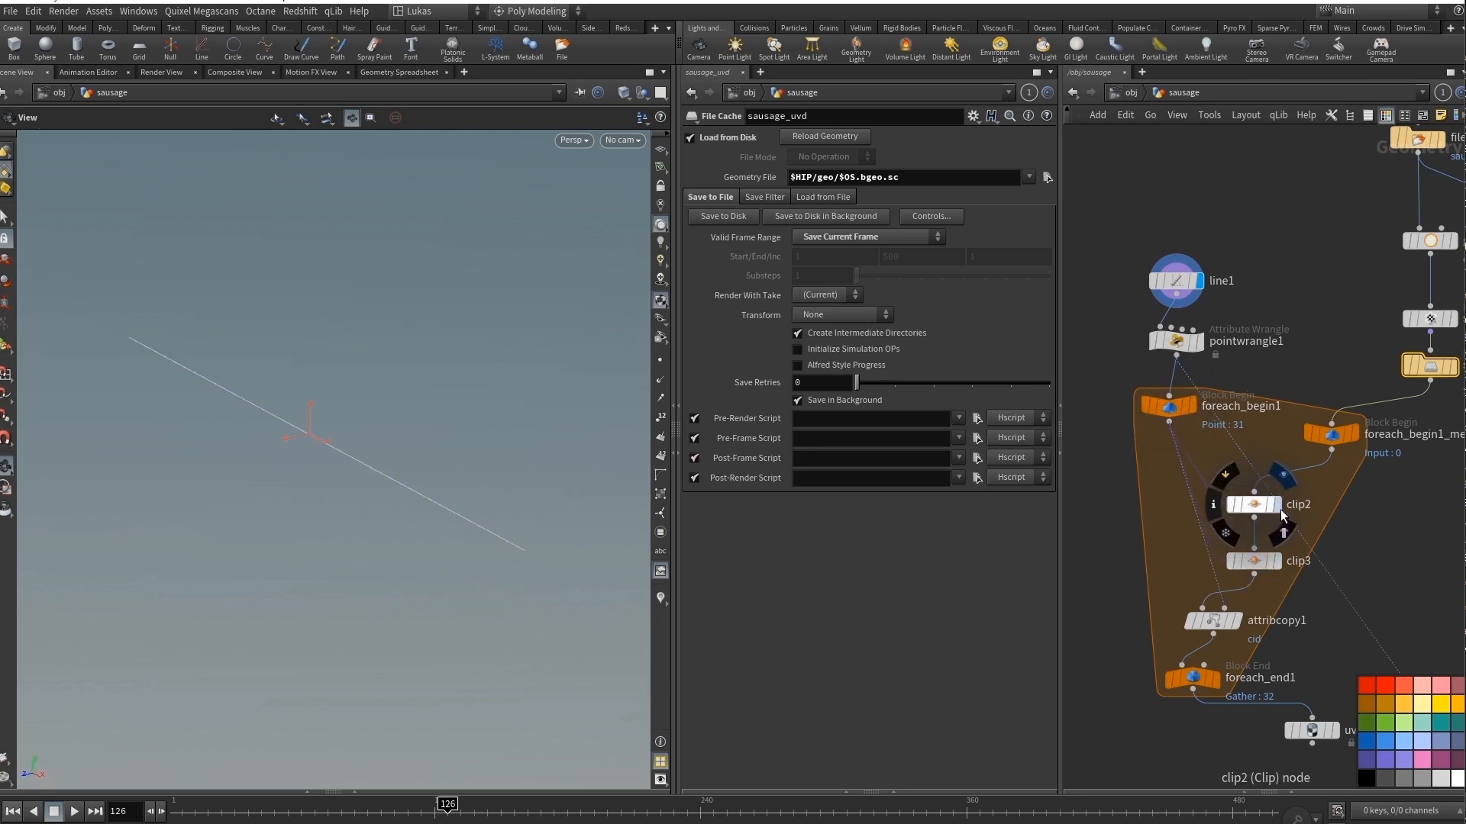
# Display clip2 and clip3 inside the for-each block and review each clip's plane origin, direction and thickness.
pyautogui.click(1279, 505)
pyautogui.click(1269, 506)
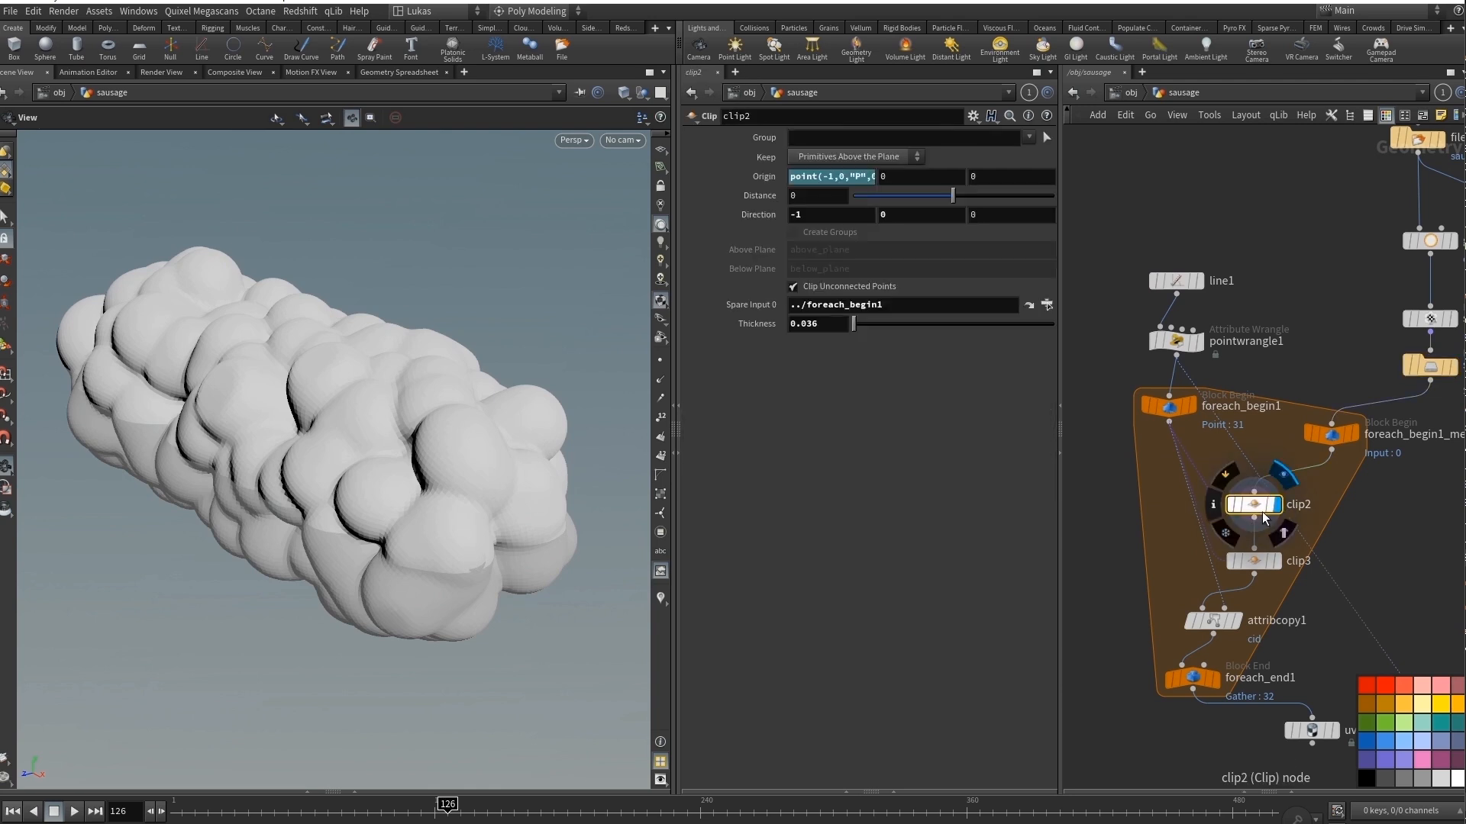
pyautogui.click(1279, 562)
pyautogui.click(1267, 563)
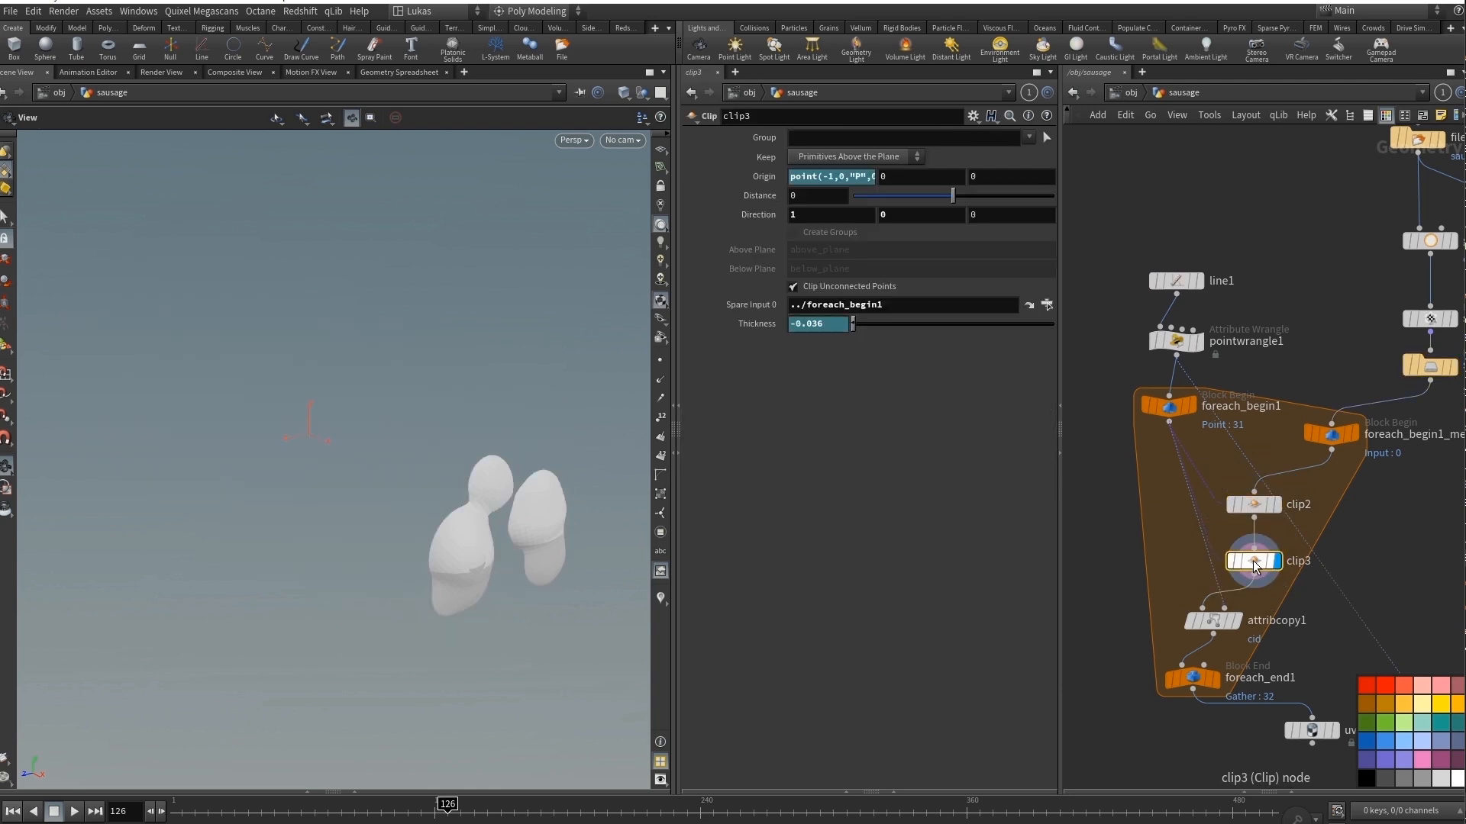
# Display foreach_end1, open its settings and inspect the slice cuts along the sausage up close.
pyautogui.click(1216, 679)
pyautogui.click(1190, 679)
pyautogui.scroll(10, 573, 393)
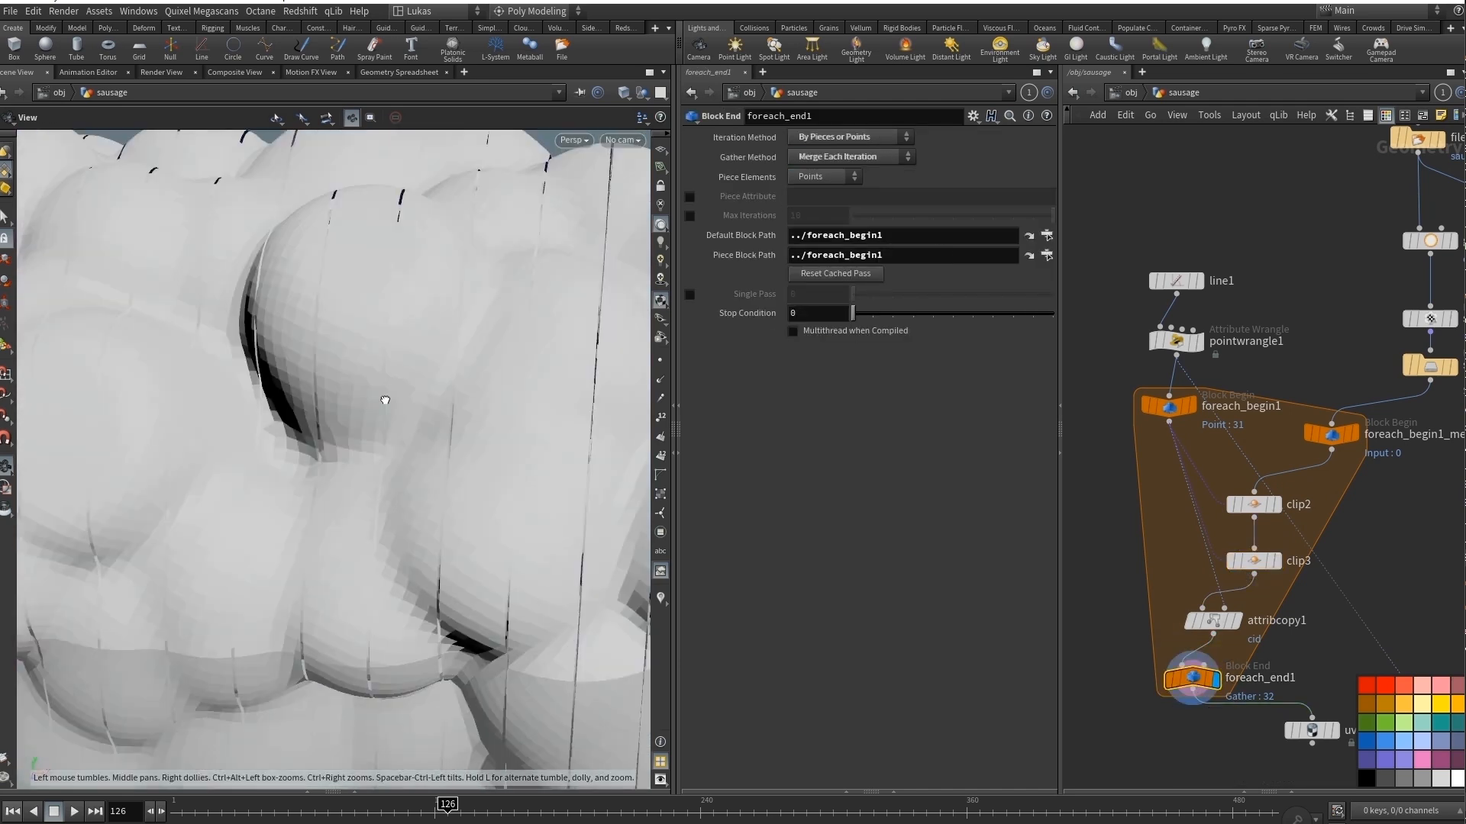
pyautogui.moveTo(427, 365); pyautogui.dragTo(363, 410)
pyautogui.scroll(-6, 360, 340)
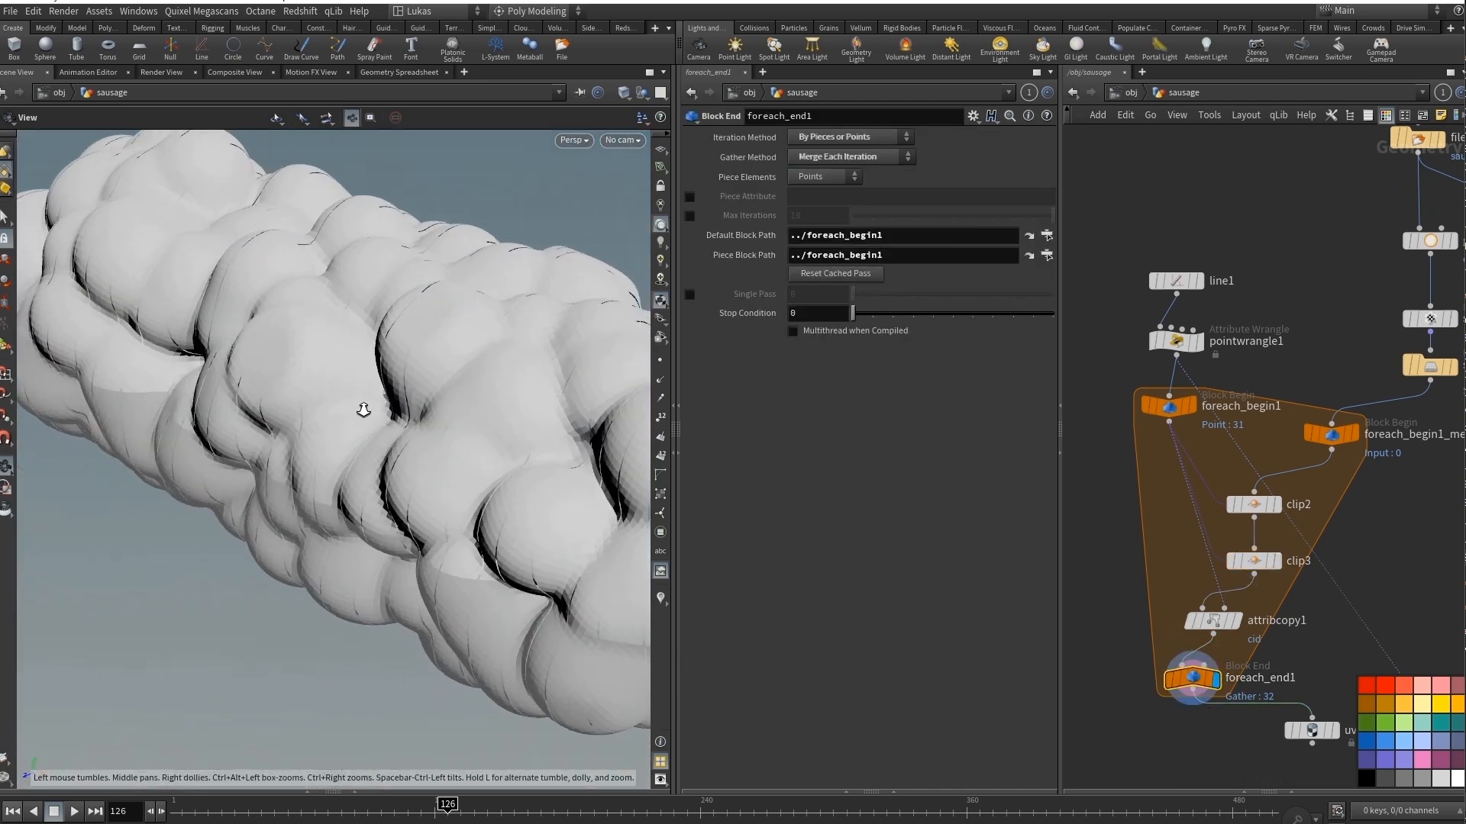
pyautogui.scroll(-2, 363, 409)
# Enable Single Pass on foreach_end1, set it to 9 and inspect the isolated slice's layers.
pyautogui.click(696, 296)
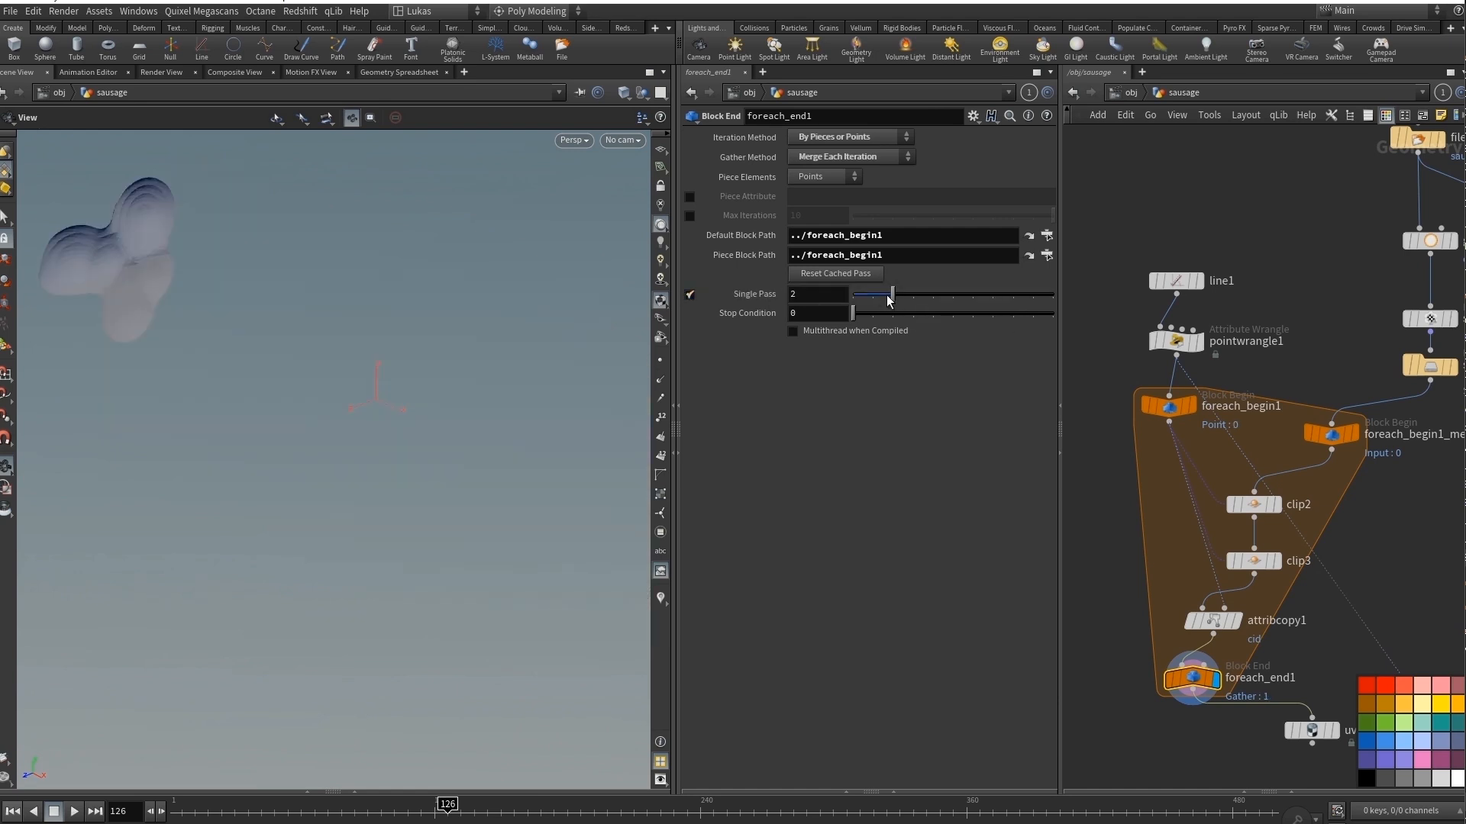
pyautogui.moveTo(918, 293); pyautogui.dragTo(1029, 296)
pyautogui.moveTo(218, 314)
pyautogui.mouseDown()
pyautogui.moveTo(313, 313)
pyautogui.moveTo(222, 312)
pyautogui.mouseUp()
pyautogui.moveTo(221, 311); pyautogui.dragTo(519, 284, button='right')
pyautogui.moveTo(519, 284); pyautogui.dragTo(466, 320)
pyautogui.moveTo(466, 320); pyautogui.dragTo(378, 344, button='right')
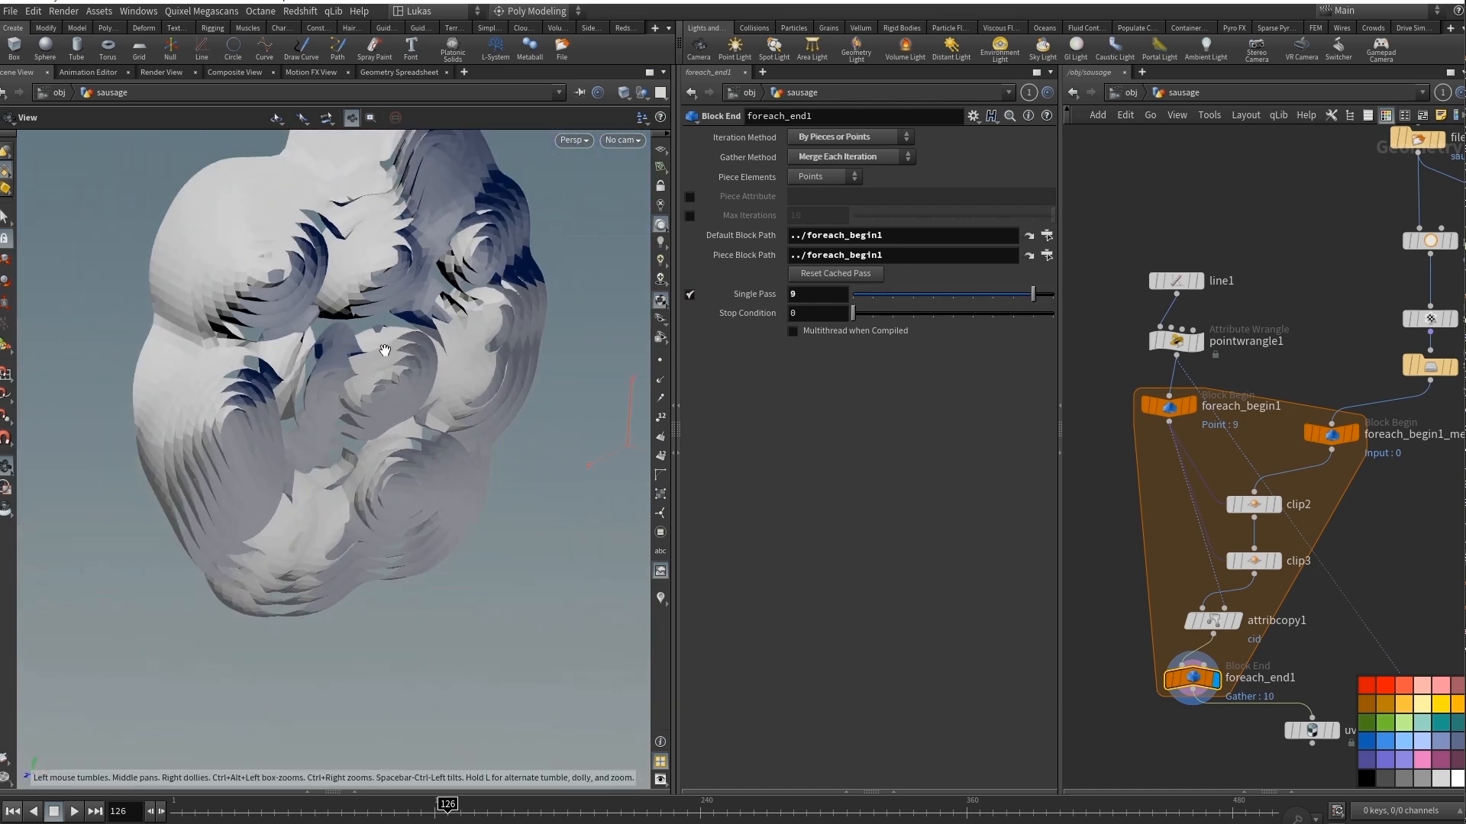
pyautogui.moveTo(377, 344); pyautogui.dragTo(436, 382)
# Display the saved sliced geometry in file3 and the normal2 node below it, and inspect the complete sausage.
pyautogui.moveTo(1443, 569); pyautogui.dragTo(1354, 487, button='middle')
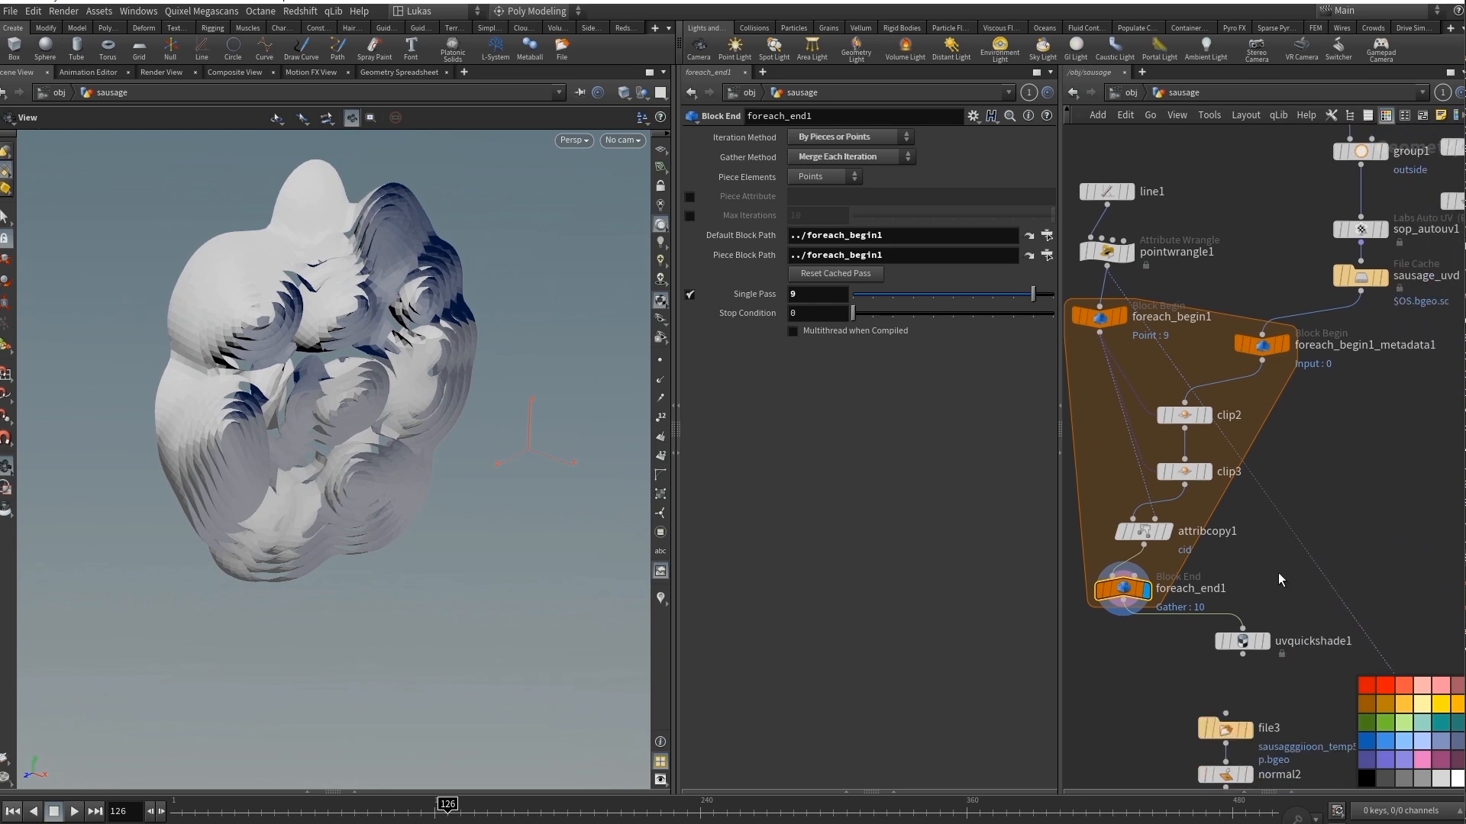
pyautogui.moveTo(1280, 580); pyautogui.dragTo(1287, 519, button='middle')
pyautogui.moveTo(1135, 525)
pyautogui.click(1255, 669)
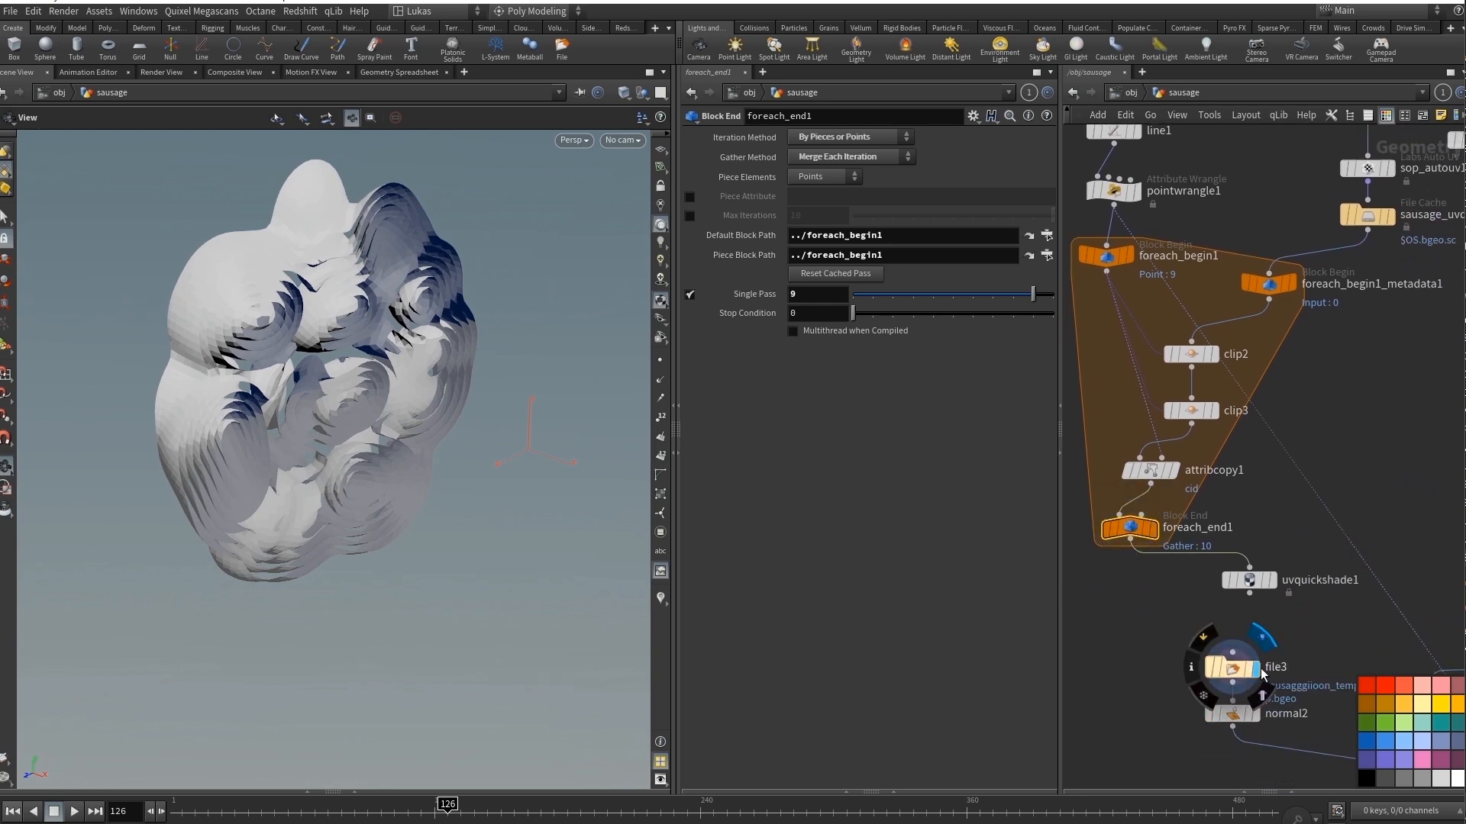
pyautogui.moveTo(427, 416); pyautogui.dragTo(228, 438, button='right')
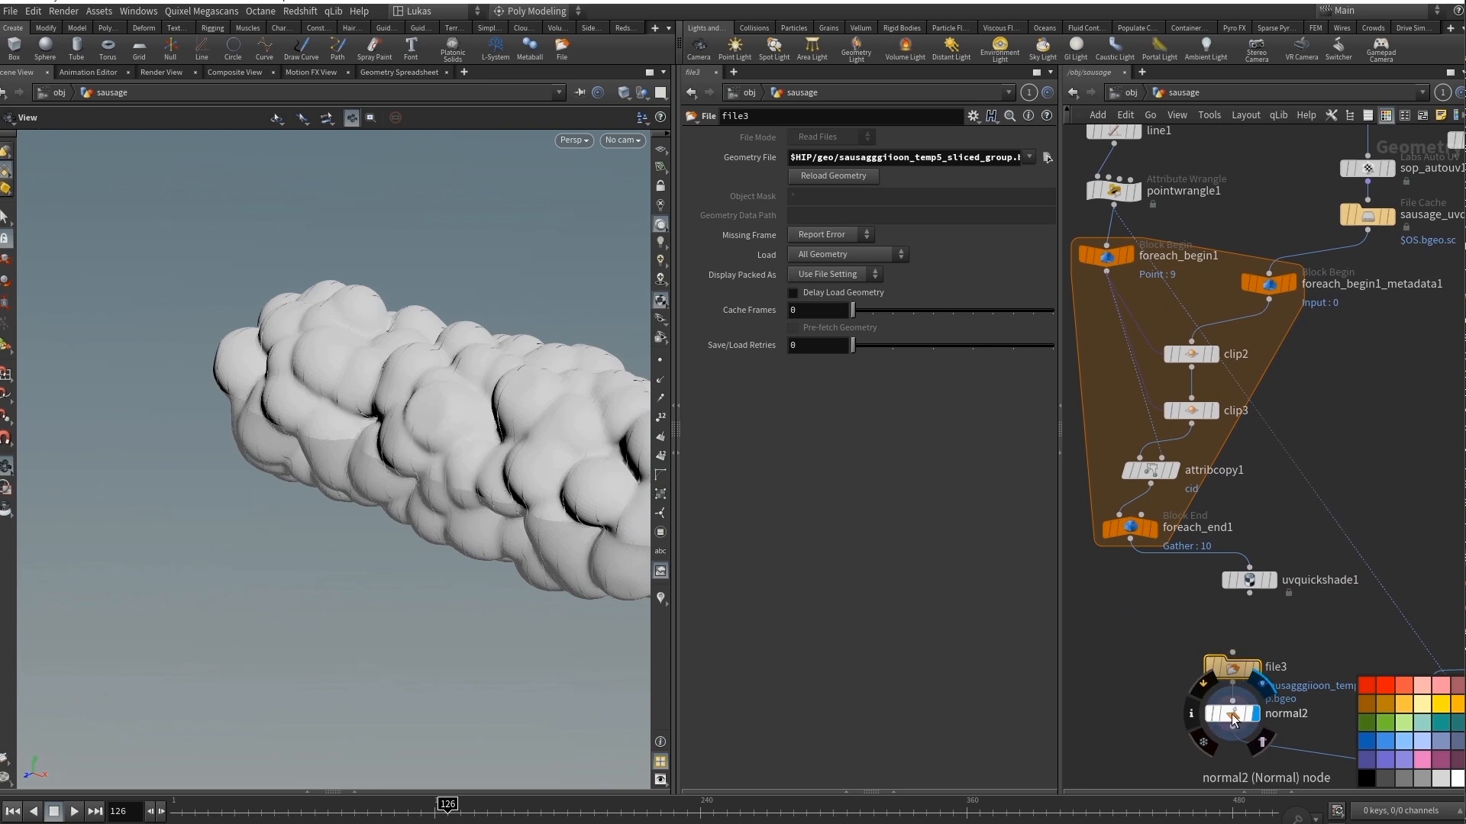
pyautogui.click(1238, 712)
pyautogui.moveTo(415, 386); pyautogui.dragTo(318, 409)
pyautogui.moveTo(318, 409); pyautogui.dragTo(406, 396, button='right')
pyautogui.moveTo(406, 397); pyautogui.dragTo(431, 405)
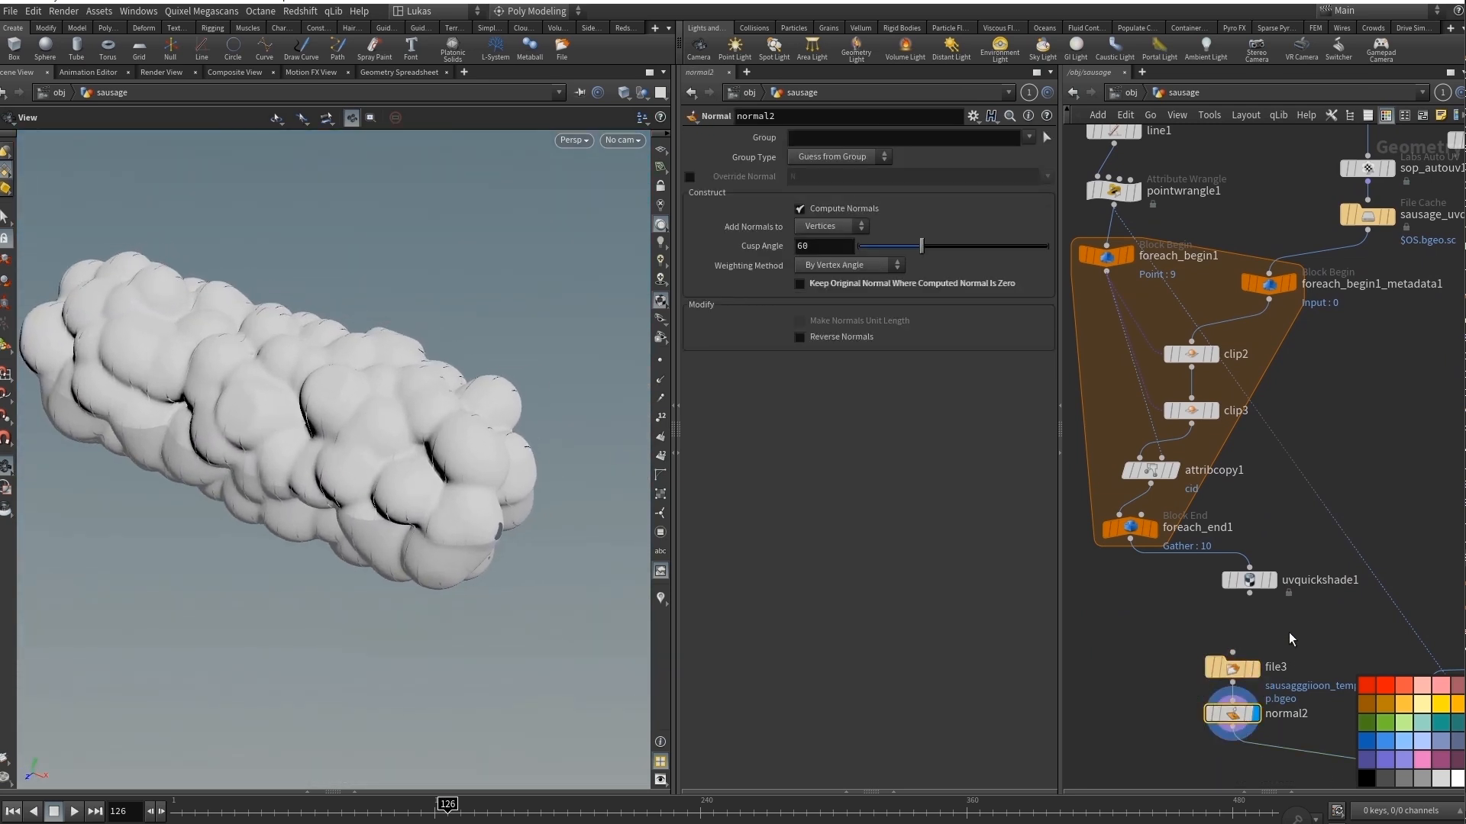
# Display pointwrangle1 above the for-each block and review its cid point expression.
pyautogui.scroll(-3, 1290, 635)
pyautogui.moveTo(1284, 604); pyautogui.dragTo(1278, 355, button='middle')
pyautogui.moveTo(1279, 467); pyautogui.dragTo(1181, 504, button='middle')
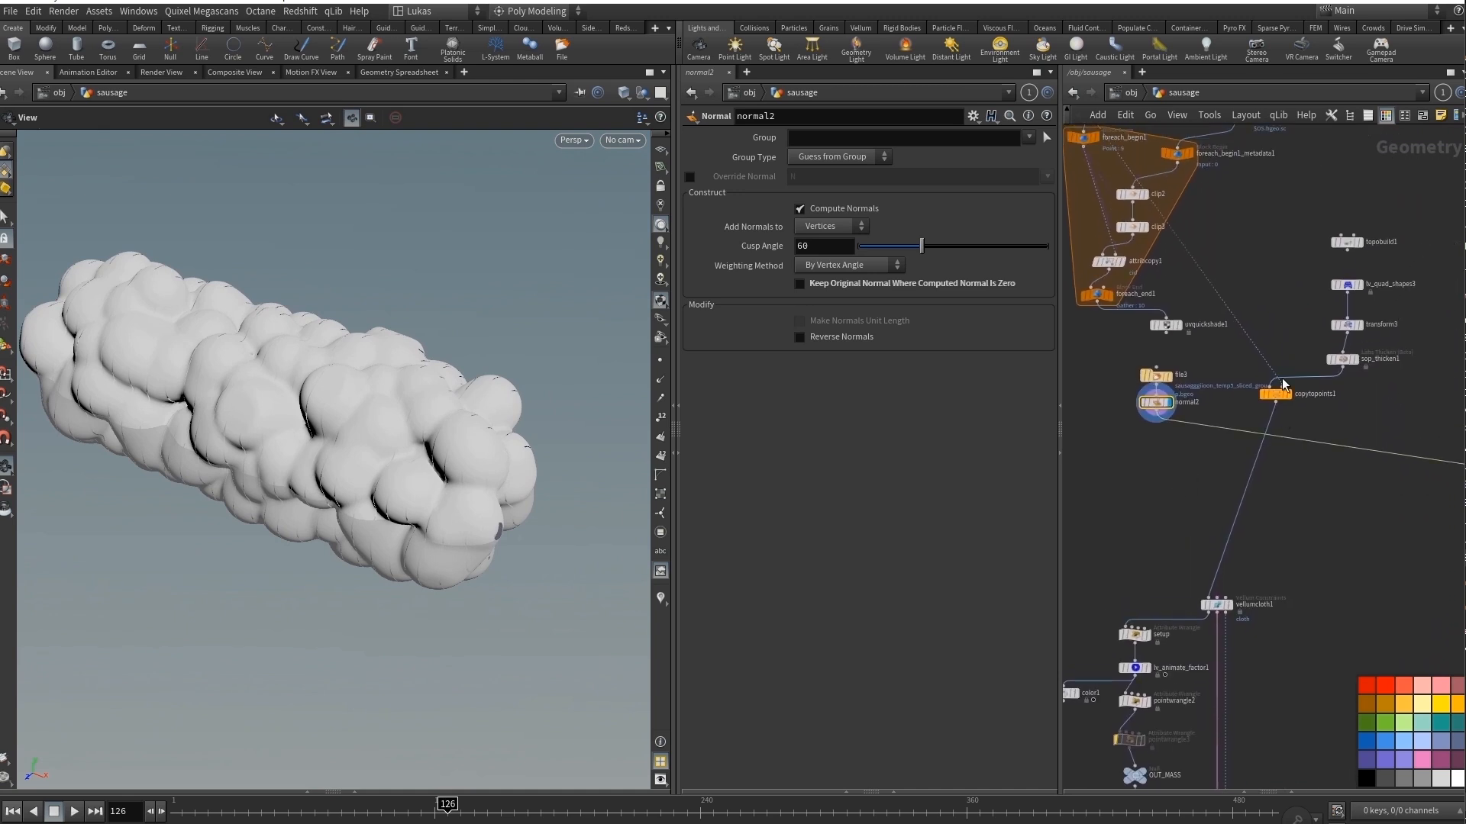
pyautogui.scroll(2, 1277, 328)
pyautogui.moveTo(1249, 288); pyautogui.dragTo(1361, 517, button='middle')
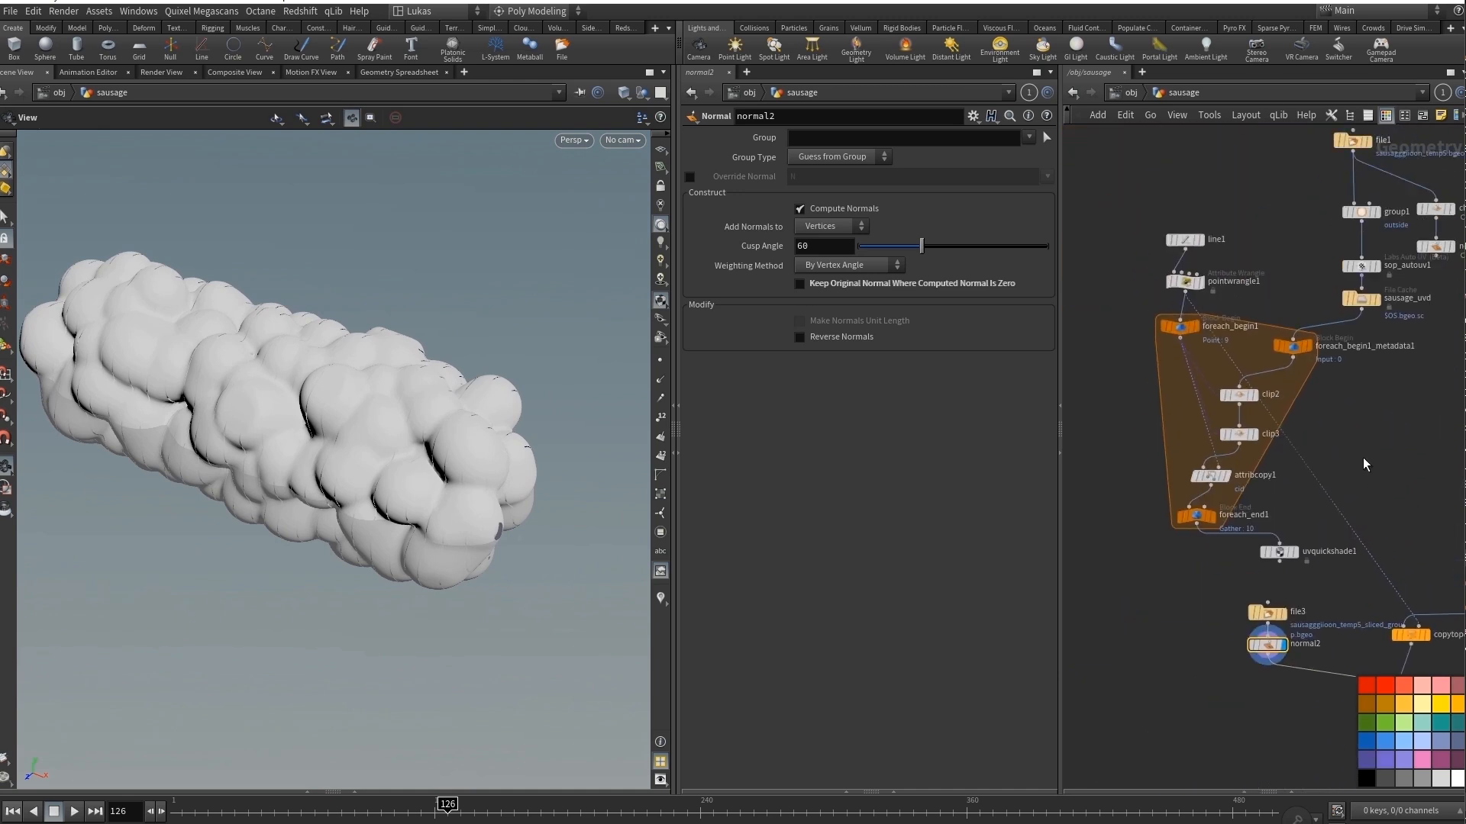
pyautogui.click(1190, 284)
pyautogui.click(1188, 285)
# Display copytopoints1 with its wireframe visible and inspect the row of copied discs and its settings.
pyautogui.moveTo(1447, 523); pyautogui.dragTo(1200, 418, button='middle')
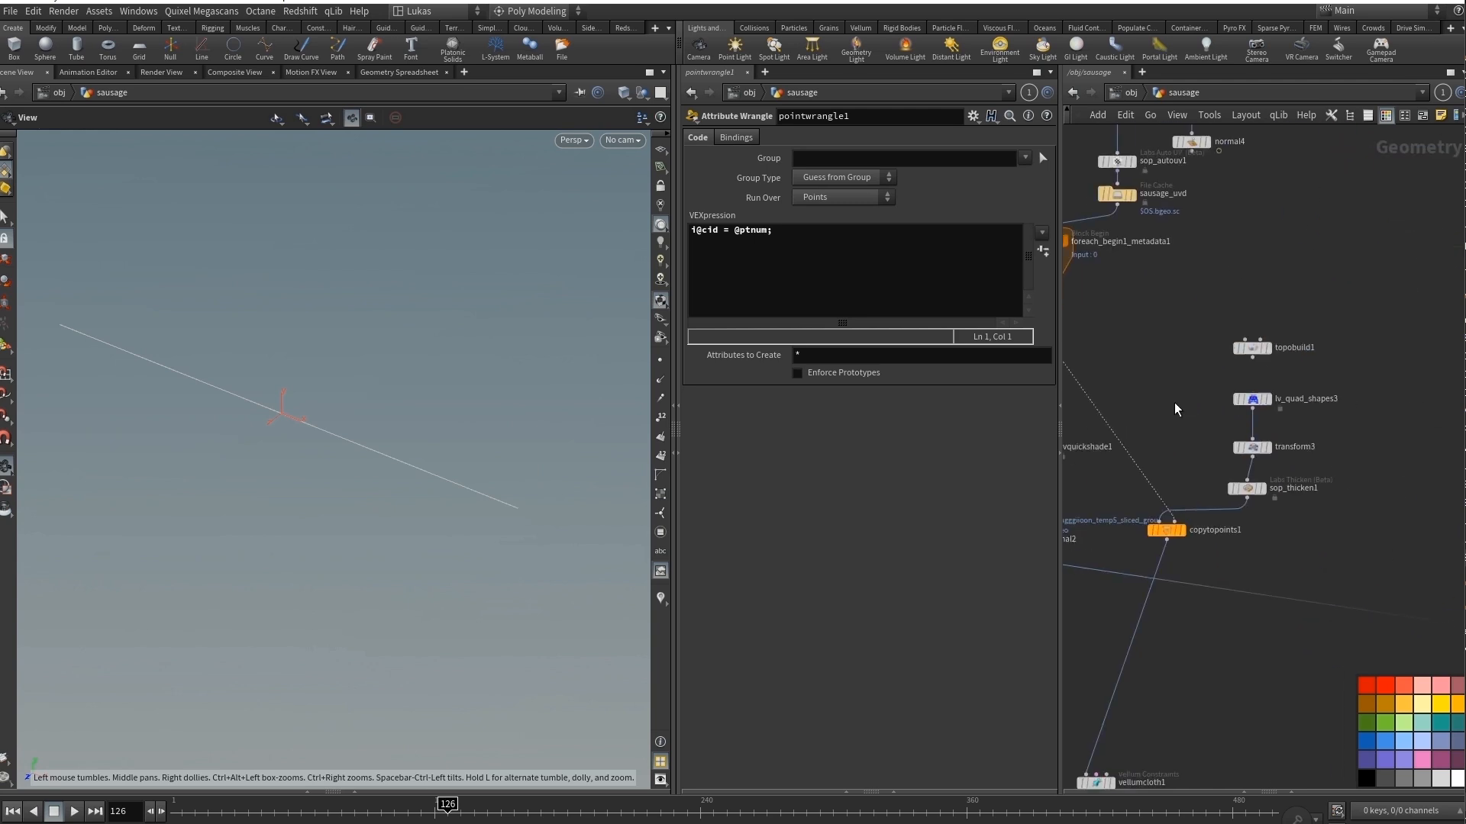
pyautogui.click(1181, 536)
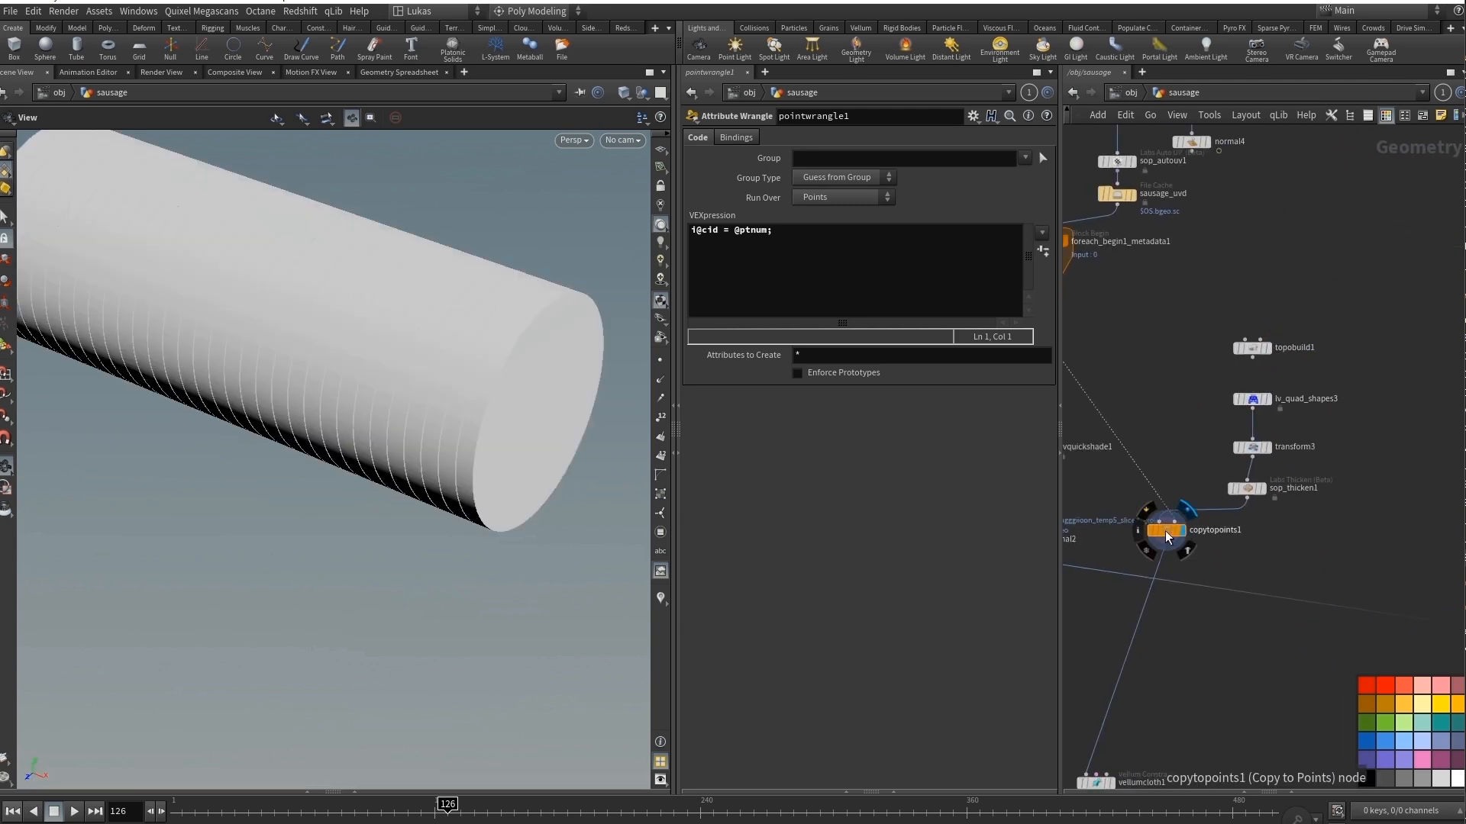
pyautogui.click(1166, 530)
pyautogui.press('w')
pyautogui.moveTo(508, 432); pyautogui.dragTo(415, 431)
# Display vellumcloth1 and review its cloth constraint settings.
pyautogui.moveTo(1154, 729); pyautogui.dragTo(1329, 432, button='middle')
pyautogui.moveTo(1306, 498); pyautogui.dragTo(1348, 443, button='middle')
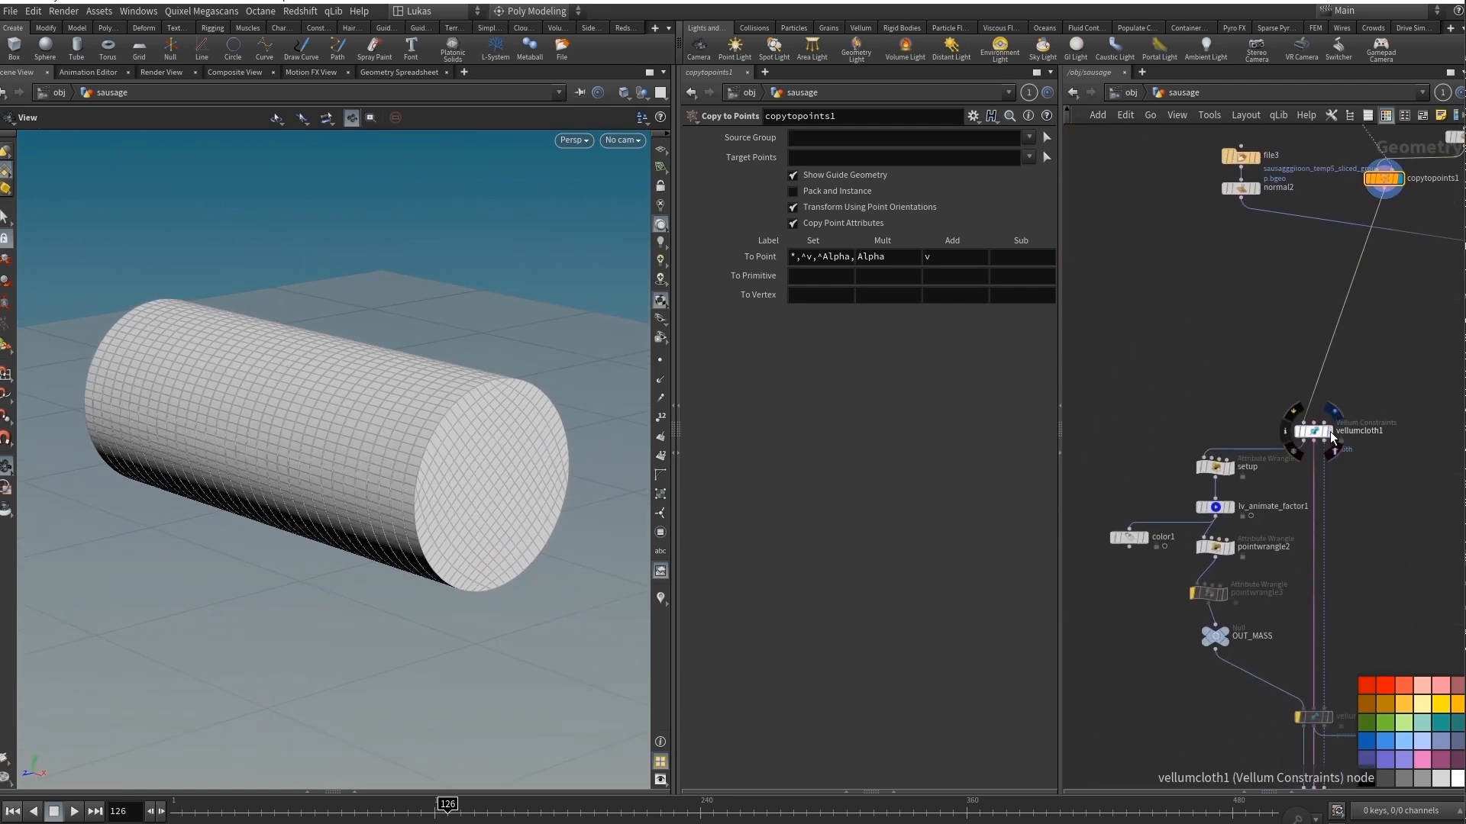
pyautogui.click(1326, 431)
pyautogui.click(1310, 432)
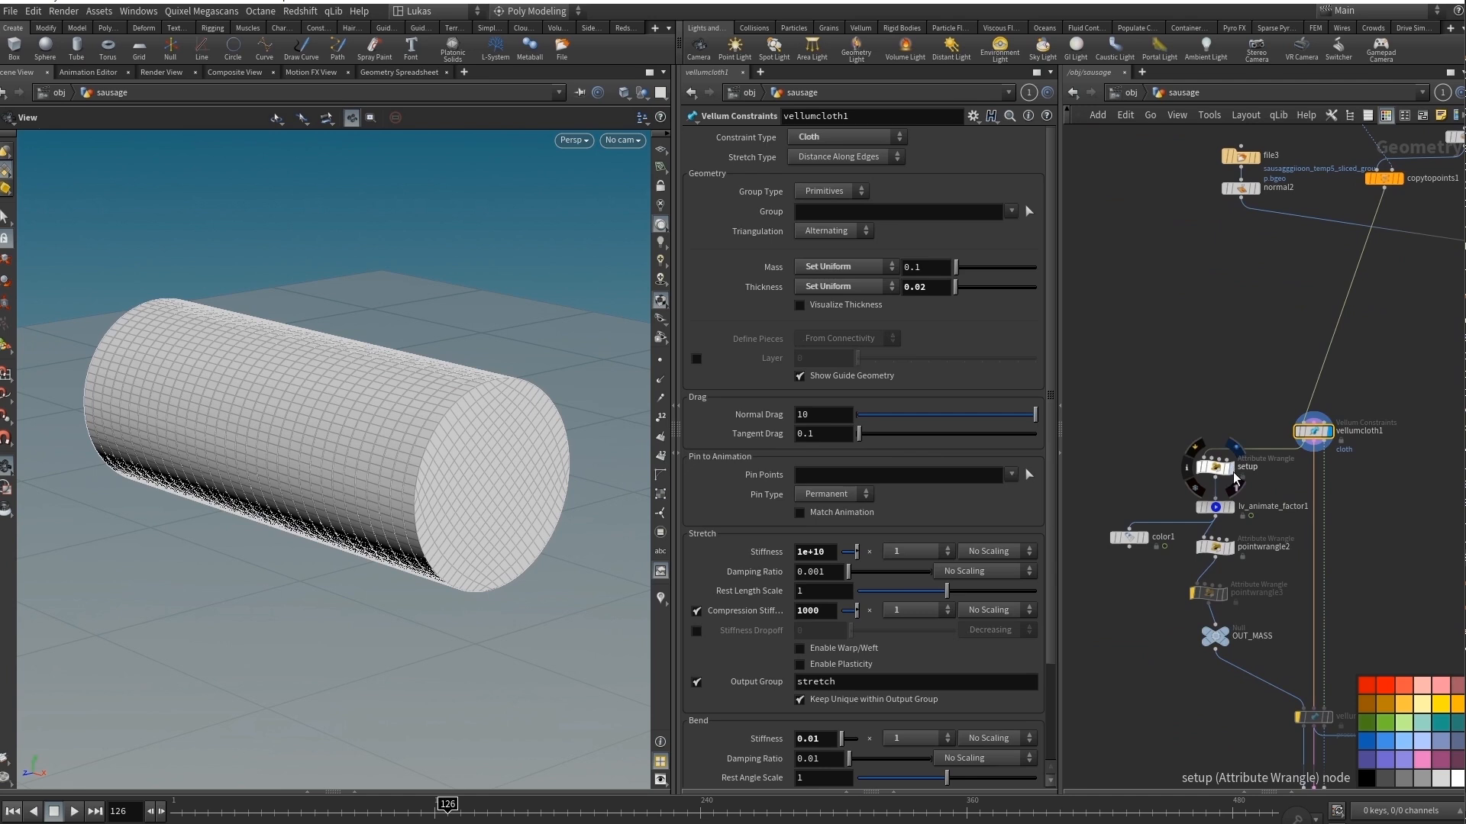
# Display color1 and scrub the timeline to frame 63 to examine the animated tempMass mask on the cylinder.
pyautogui.click(1147, 546)
pyautogui.moveTo(447, 804)
pyautogui.mouseDown()
pyautogui.moveTo(221, 803)
pyautogui.moveTo(766, 804)
pyautogui.moveTo(180, 804)
pyautogui.moveTo(454, 804)
pyautogui.mouseUp()
pyautogui.moveTo(337, 494); pyautogui.dragTo(209, 433)
pyautogui.moveTo(468, 808); pyautogui.dragTo(308, 806)
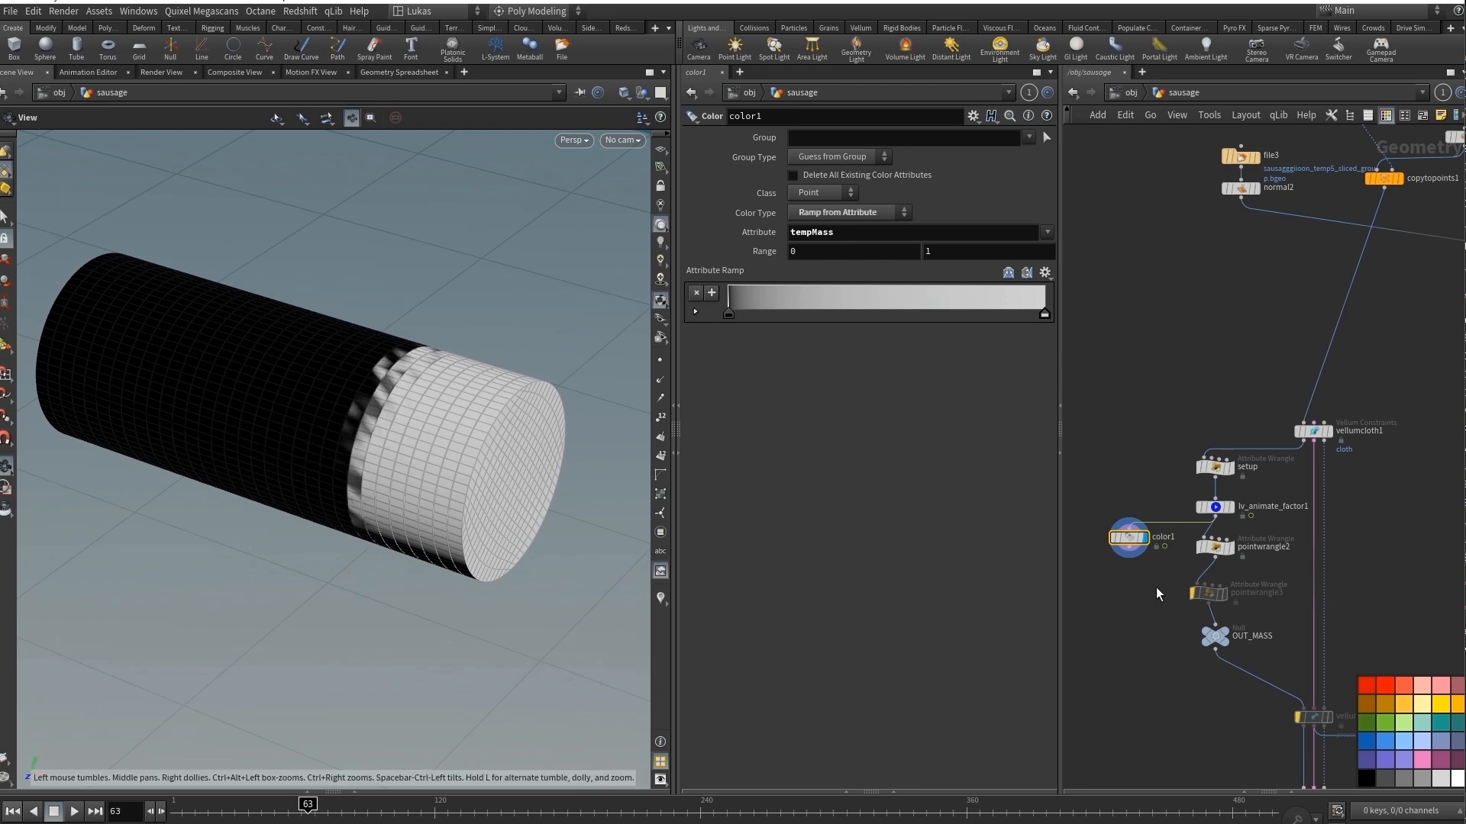
# Open pointwrangle2 and highlight the mass attribute in its VEX expression.
pyautogui.scroll(3, 1221, 598)
pyautogui.click(1212, 527)
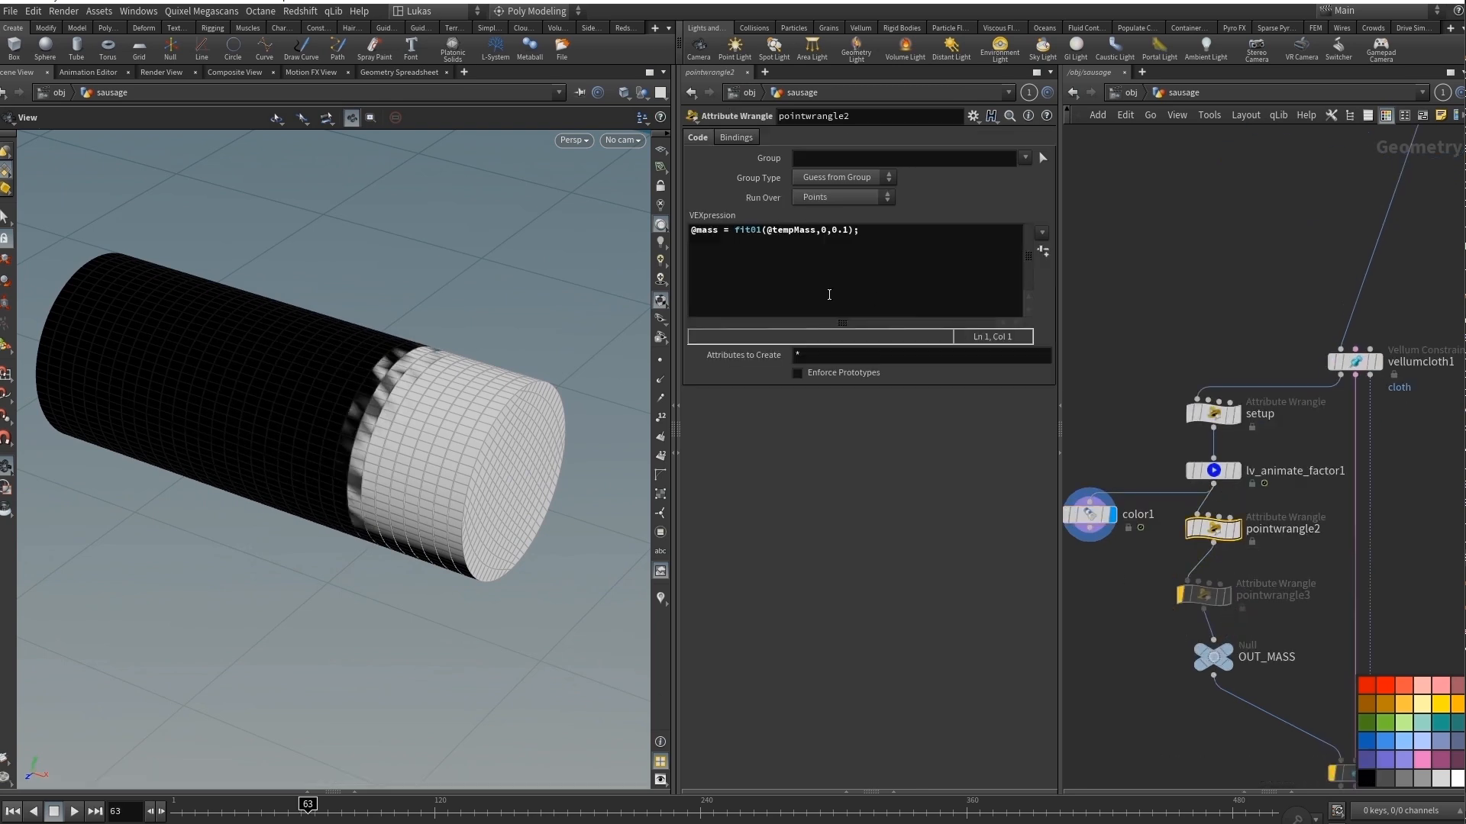
pyautogui.doubleClick(709, 230)
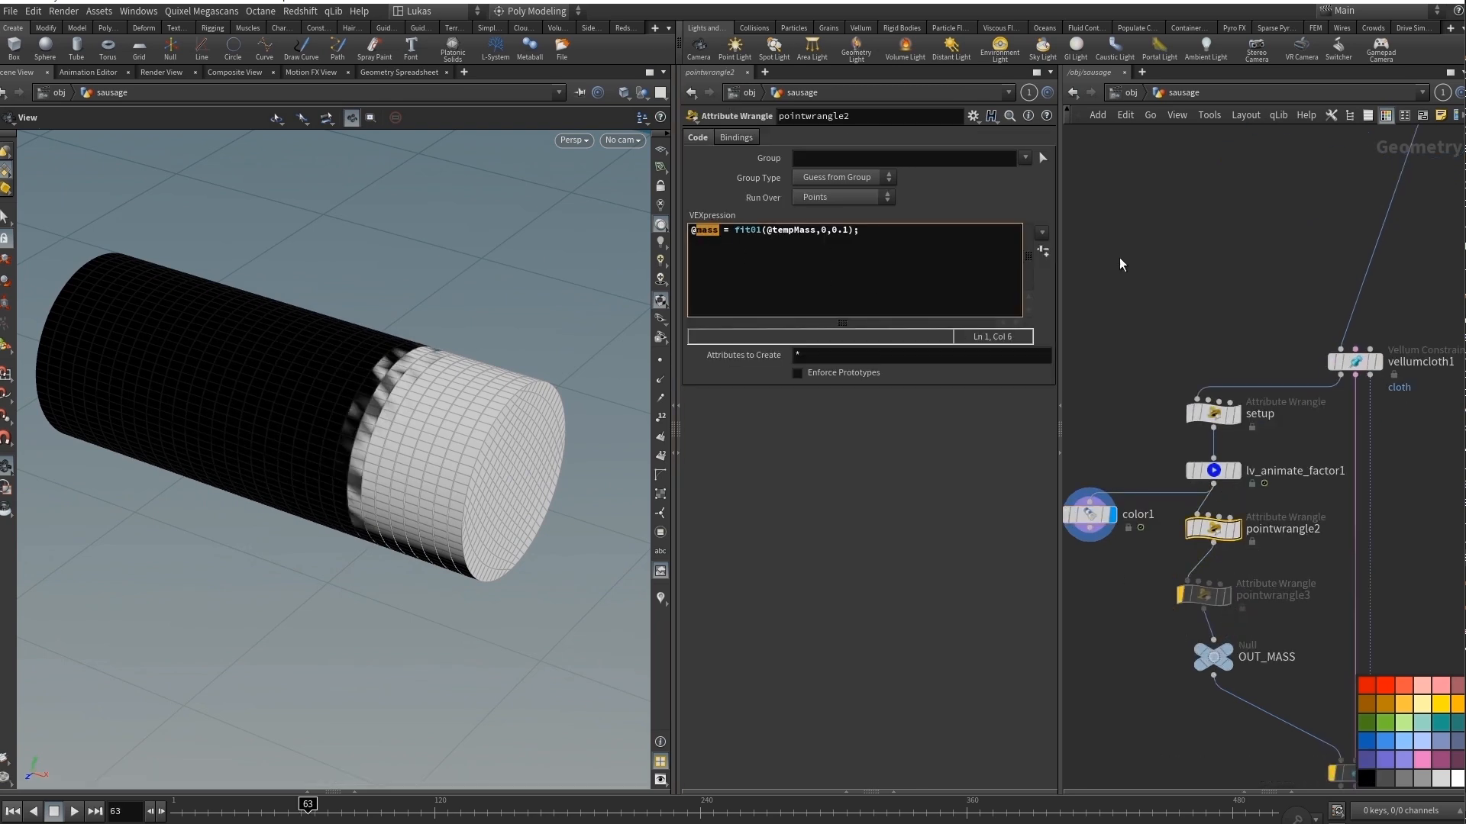
# Rewind to frame 1, enter vellumsolver1's forces network and review the geometrywrangle1 expression.
pyautogui.moveTo(1122, 291); pyautogui.dragTo(1120, 180, button='middle')
pyautogui.moveTo(1287, 526); pyautogui.dragTo(1208, 378, button='middle')
pyautogui.moveTo(1231, 617); pyautogui.dragTo(1183, 475, button='middle')
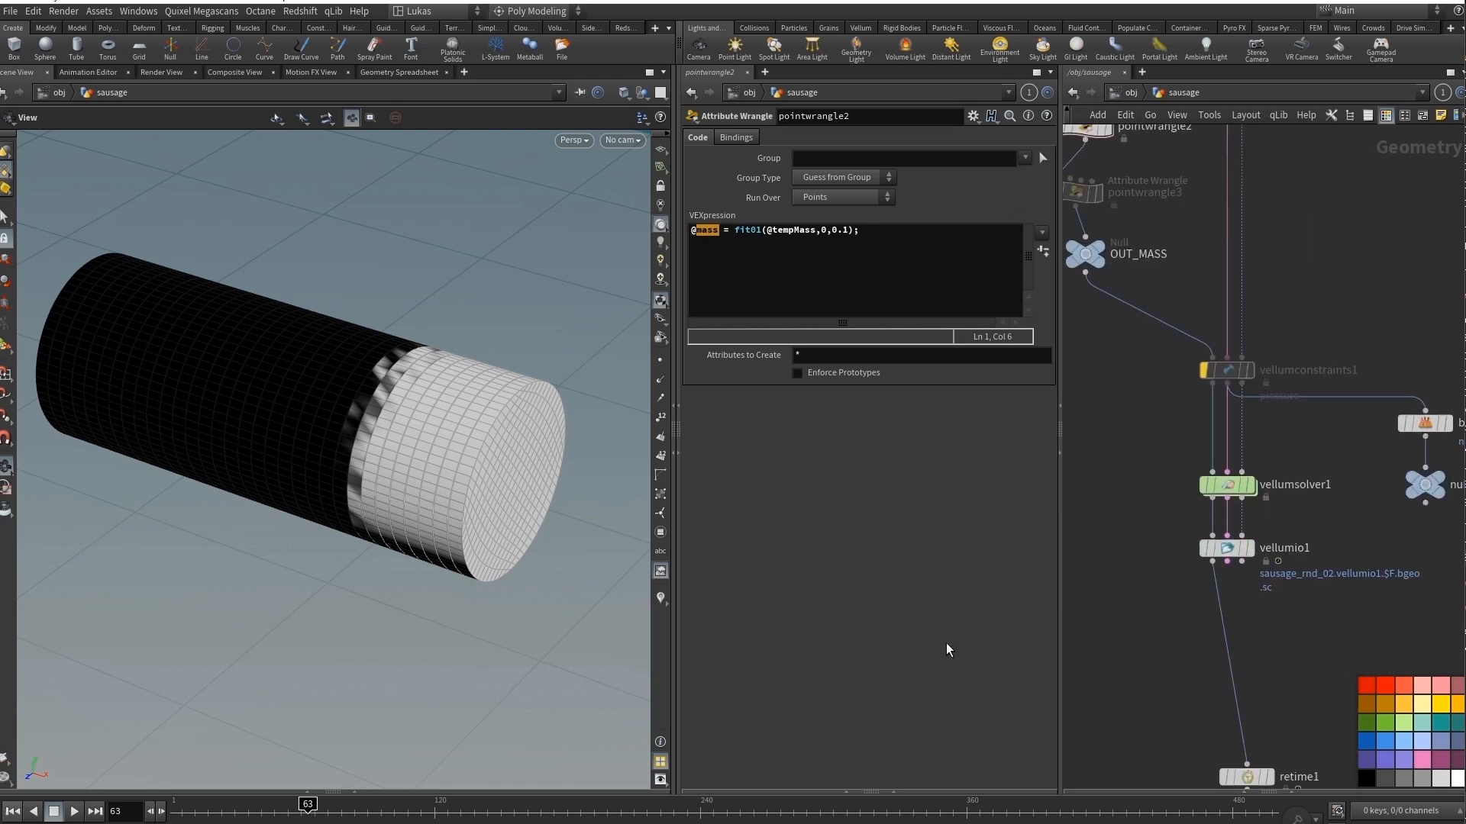
pyautogui.click(12, 812)
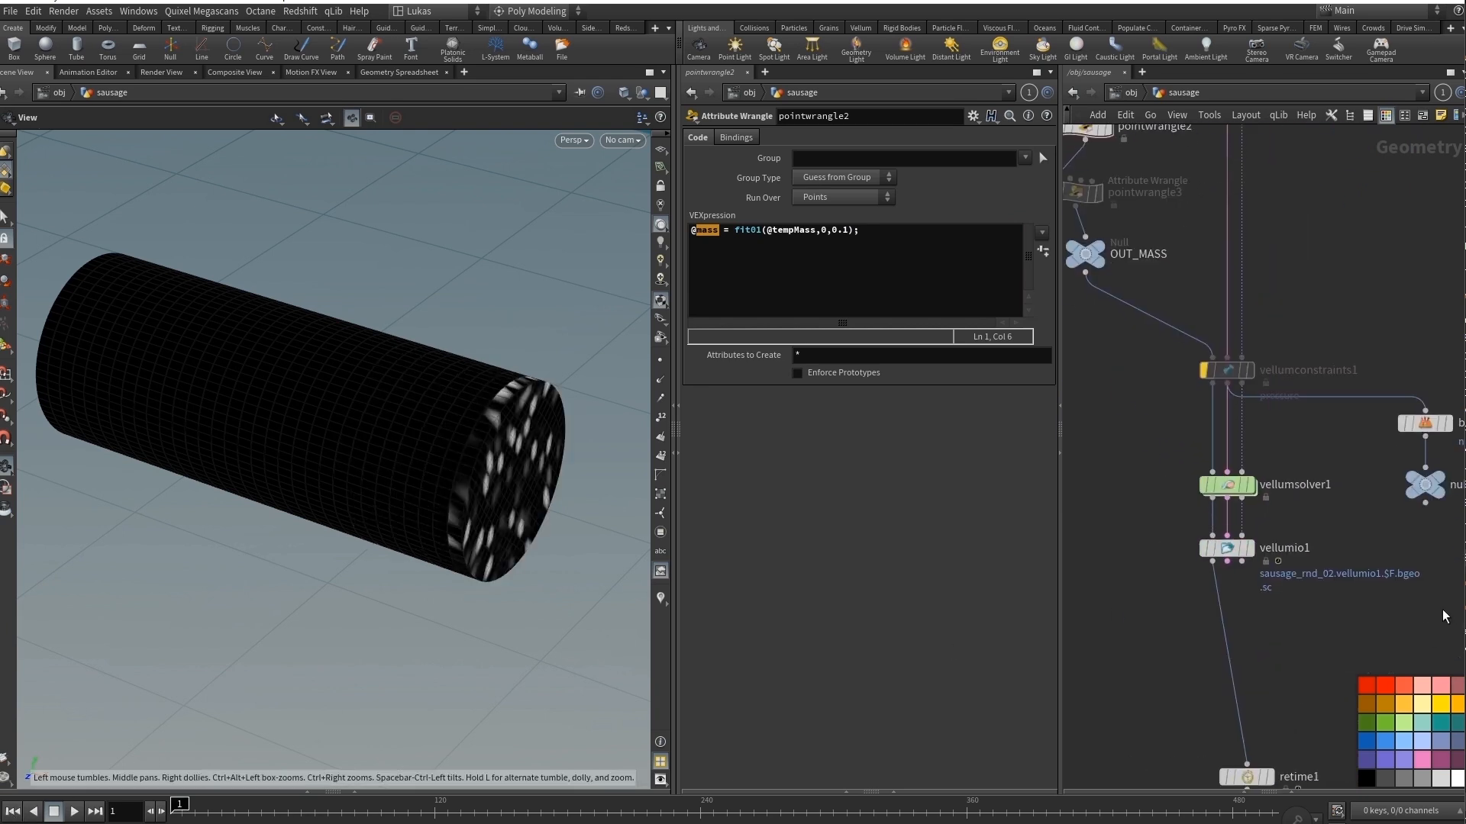
pyautogui.doubleClick(1227, 487)
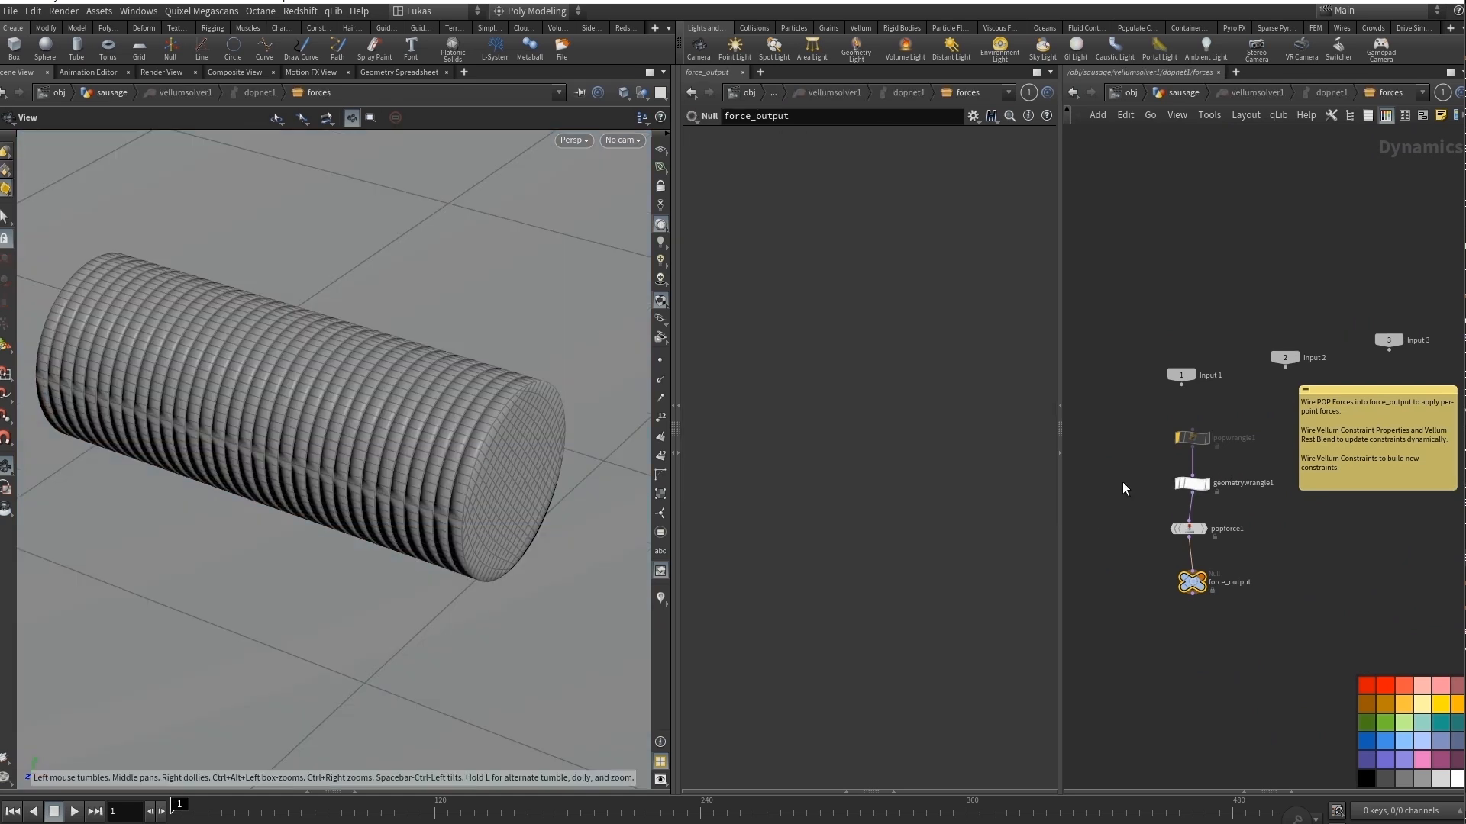
pyautogui.click(1195, 485)
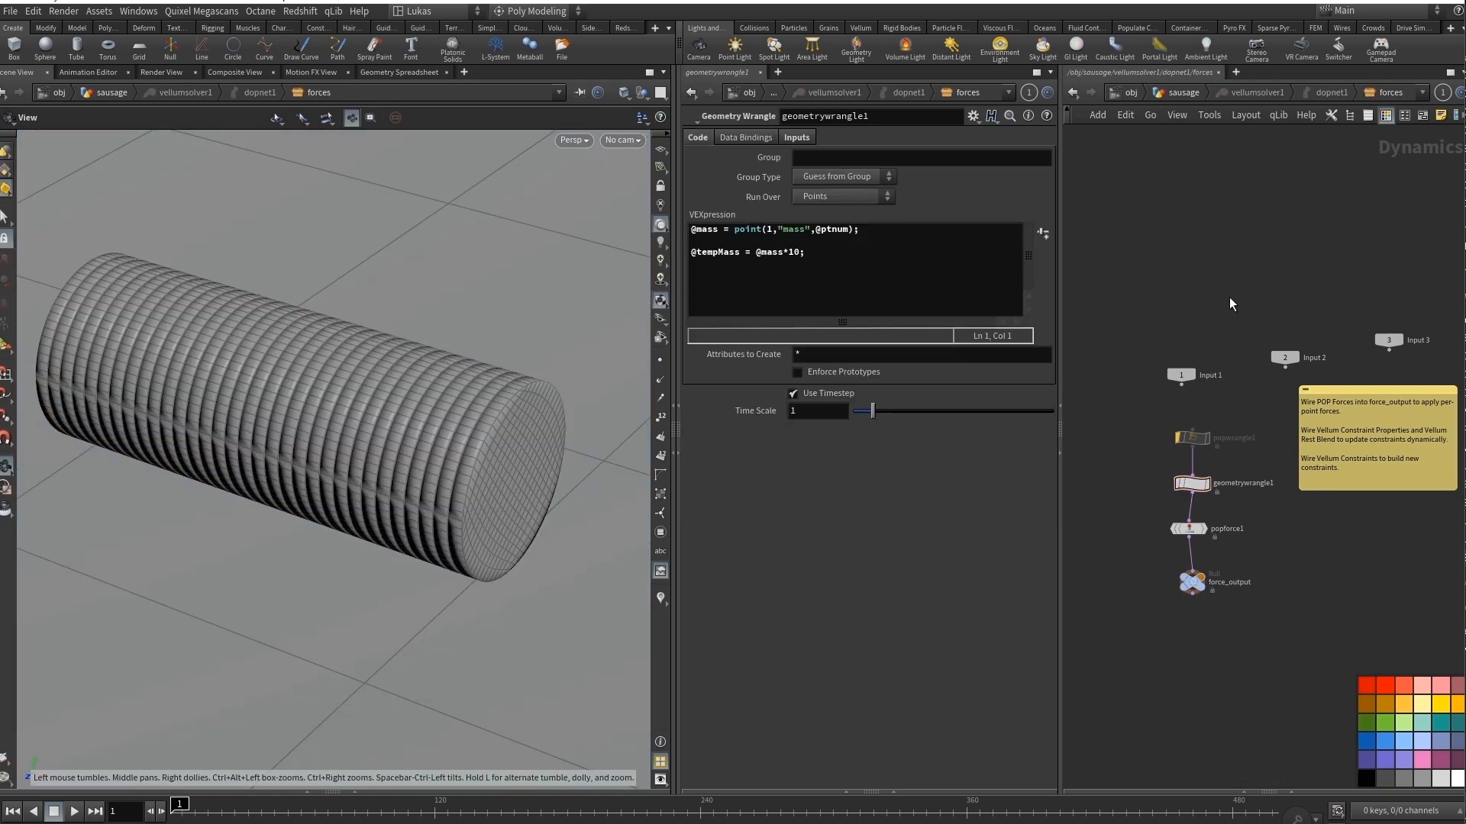
# Return to the sausage network and display the vellumio1 cache with smooth shading without wireframe.
pyautogui.press('u')
pyautogui.click(1253, 559)
pyautogui.click(1249, 550)
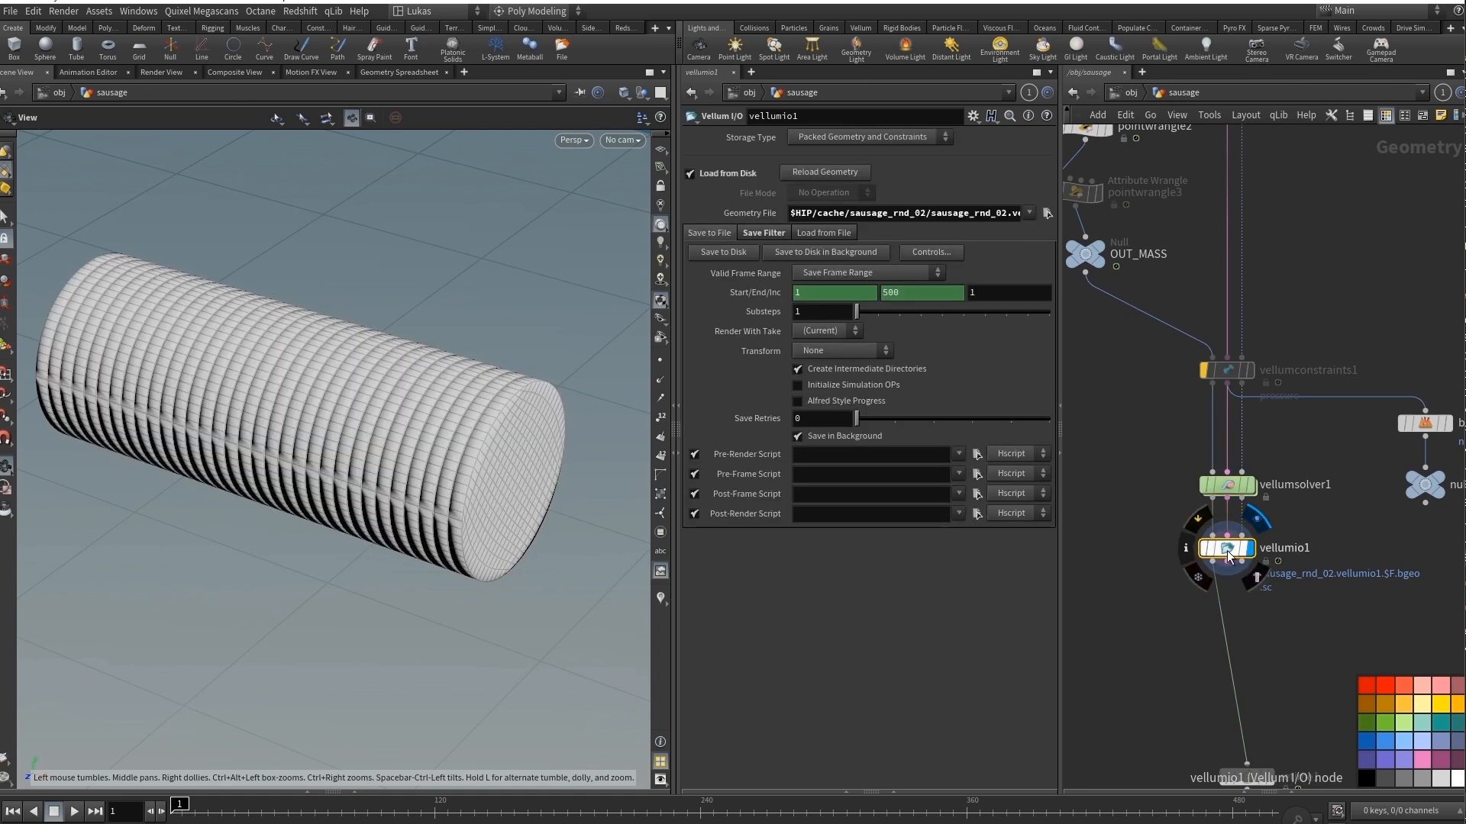
pyautogui.moveTo(389, 463); pyautogui.dragTo(405, 466)
pyautogui.hotkey('shift', 'w')
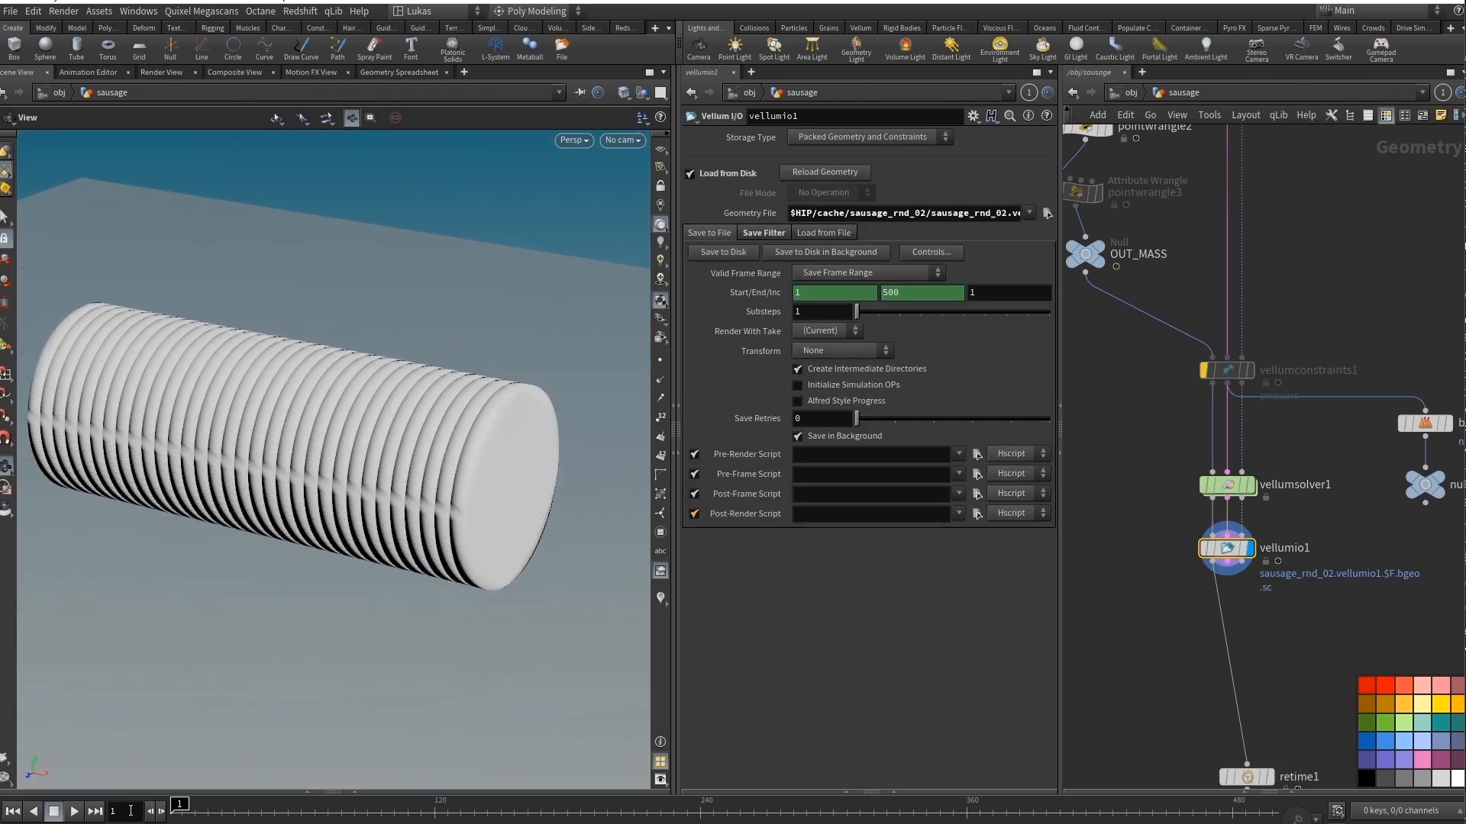
# Play the cached Vellum simulation and stop it at frame 47.
pyautogui.click(70, 814)
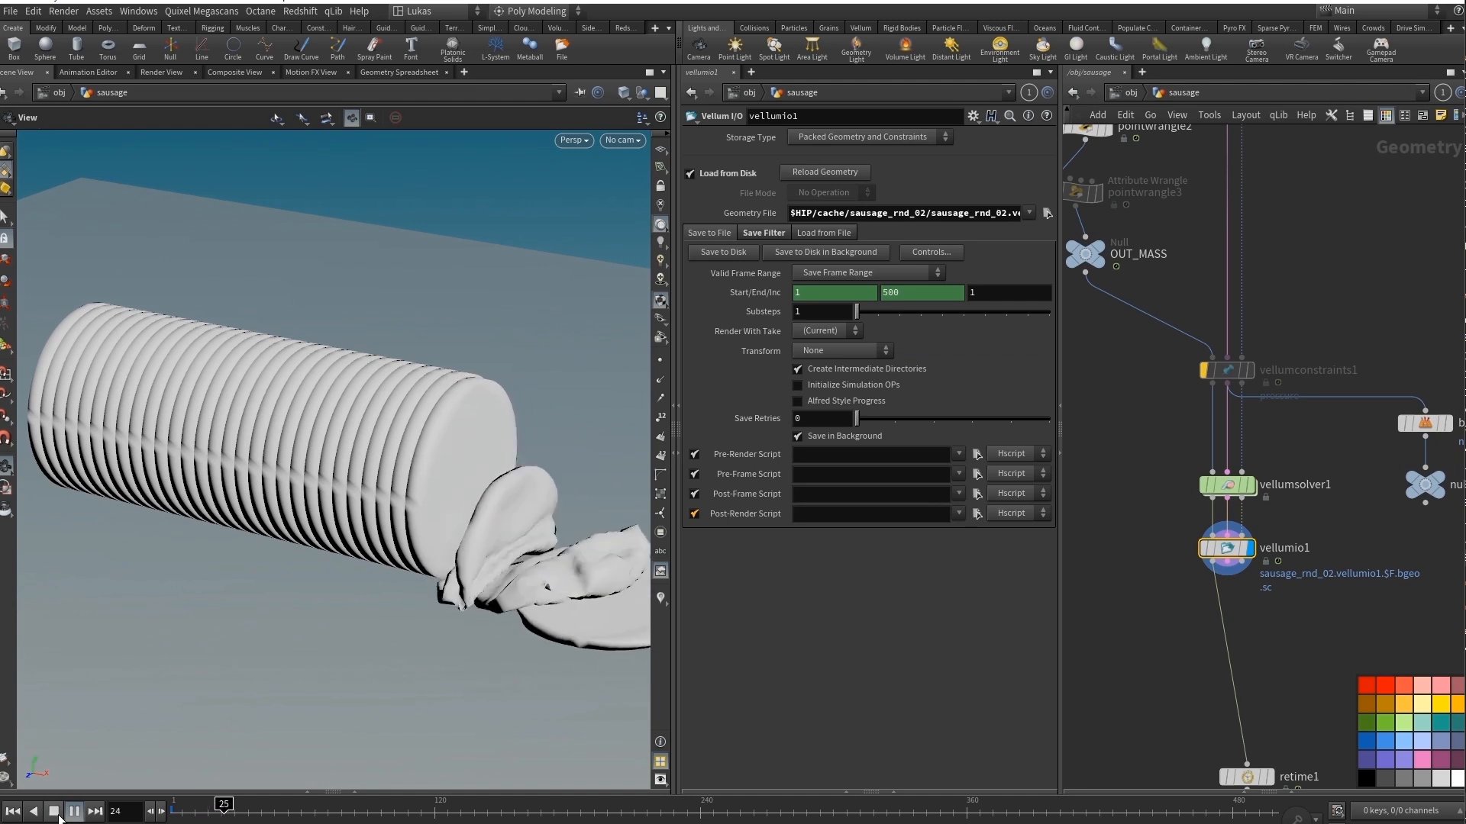
pyautogui.click(57, 813)
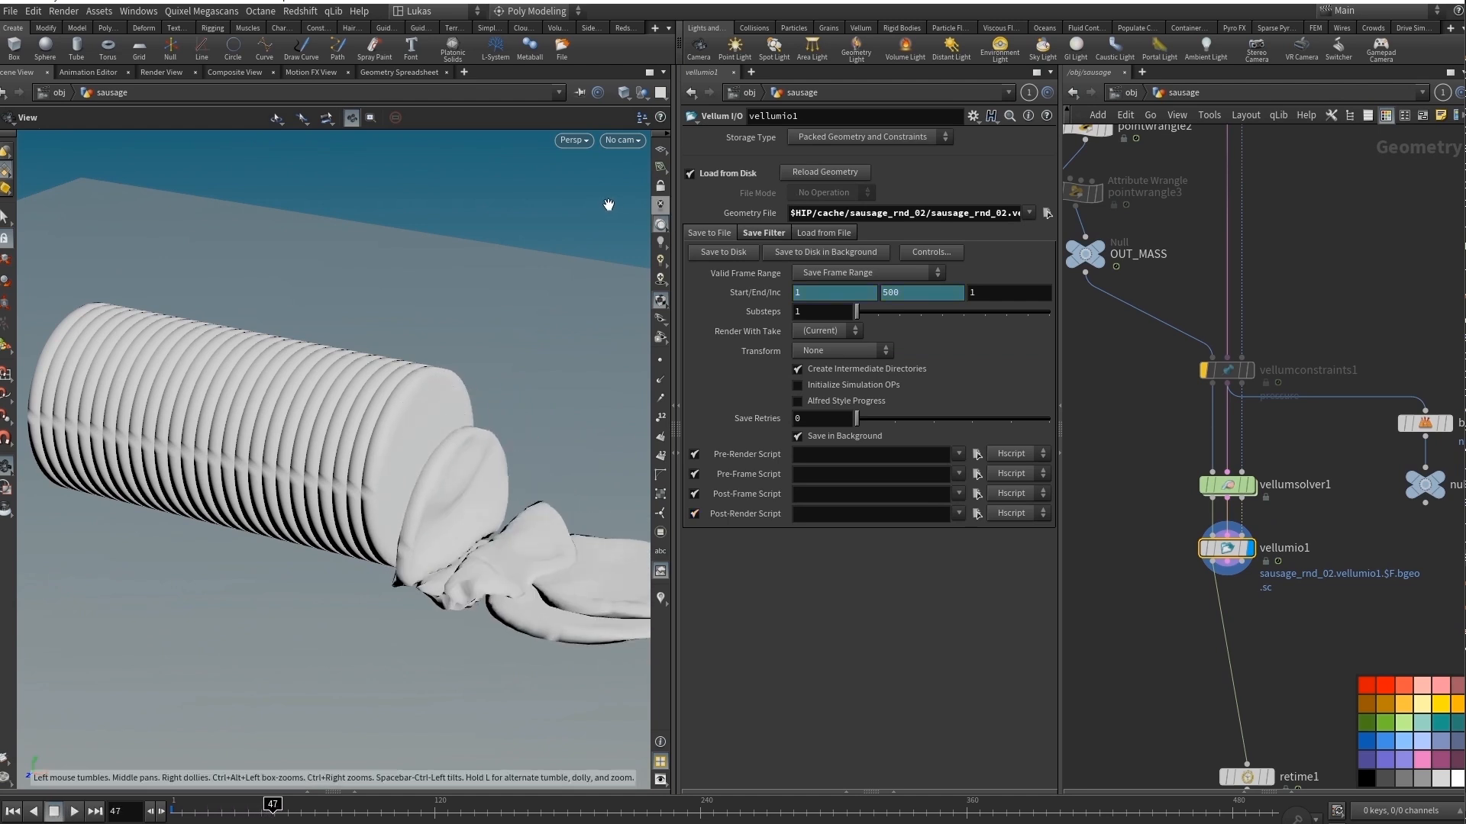
pyautogui.click(622, 141)
pyautogui.click(639, 212)
# Rewind the simulation to frame 1 and scrub to frame 24 to examine the slices falling off the end.
pyautogui.moveTo(272, 808); pyautogui.dragTo(169, 806)
pyautogui.moveTo(272, 460); pyautogui.dragTo(213, 416)
pyautogui.moveTo(213, 415); pyautogui.dragTo(252, 455, button='right')
pyautogui.moveTo(252, 455); pyautogui.dragTo(391, 501)
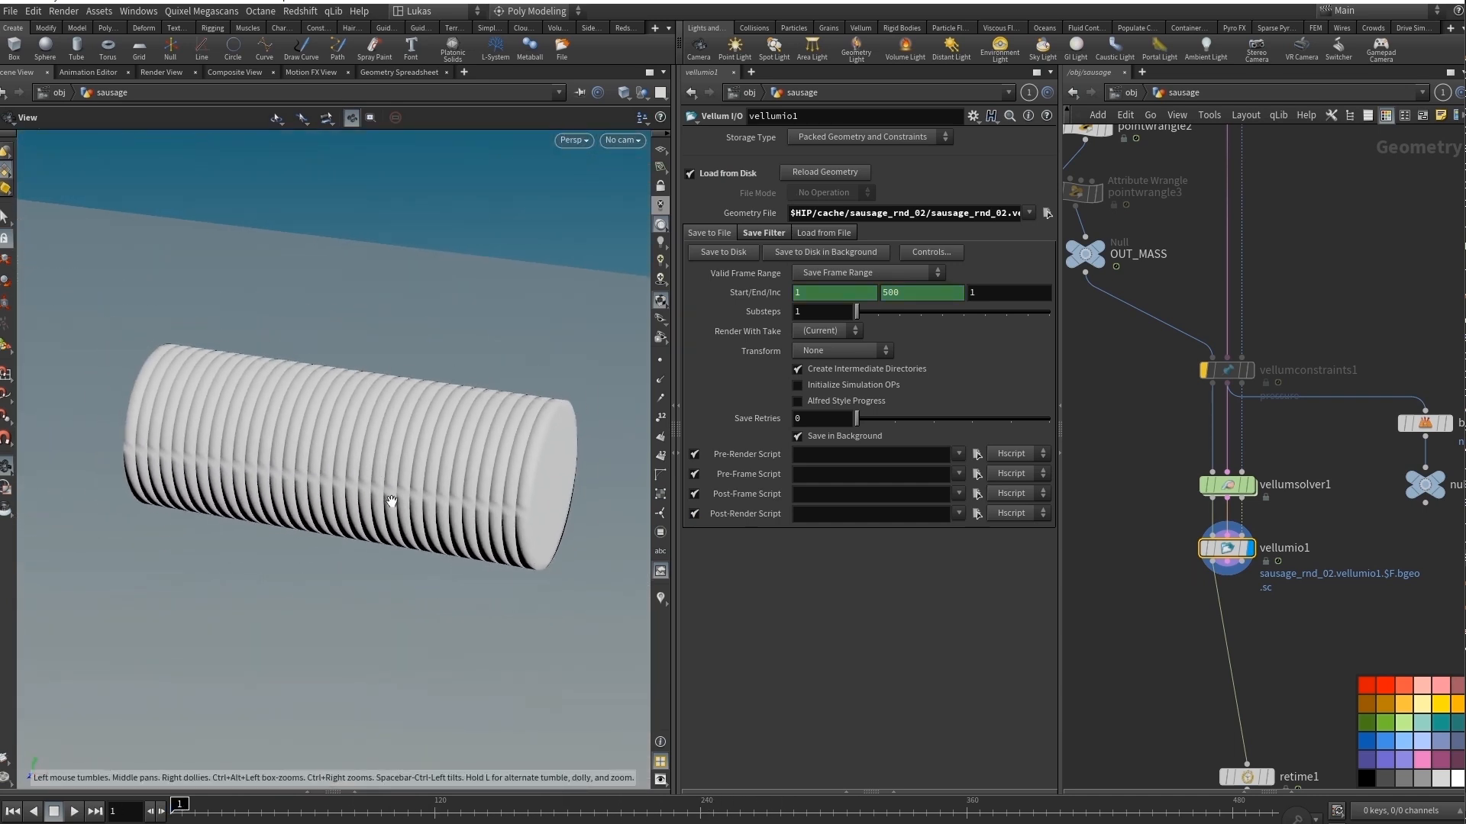
pyautogui.moveTo(184, 812); pyautogui.dragTo(223, 810)
pyautogui.moveTo(574, 556); pyautogui.dragTo(498, 599)
# Open retime1's settings, display the node and place it directly below vellumio1.
pyautogui.moveTo(1298, 771); pyautogui.dragTo(1298, 480, button='middle')
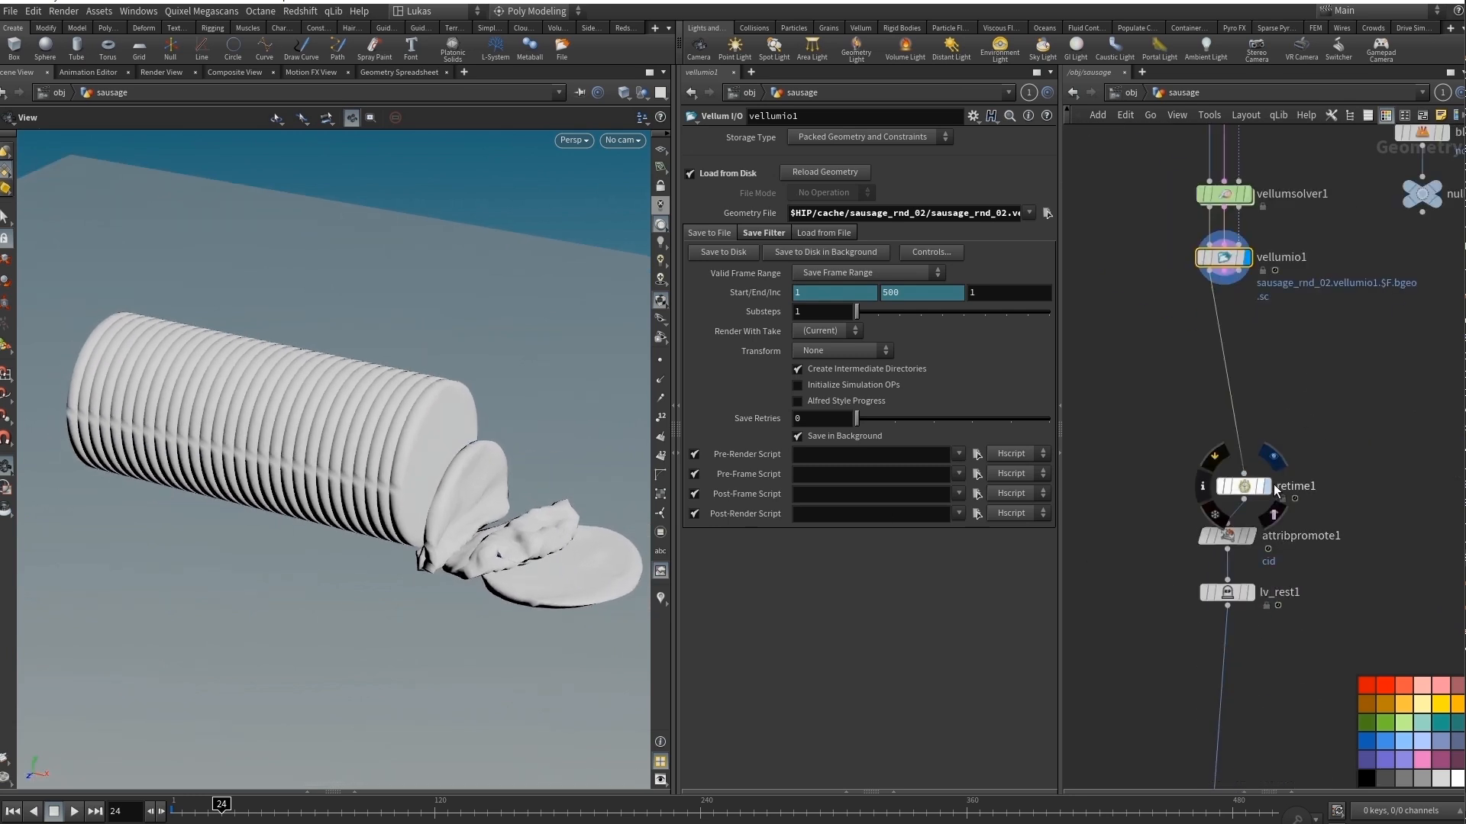
pyautogui.click(1244, 490)
pyautogui.moveTo(1244, 489); pyautogui.dragTo(1228, 460)
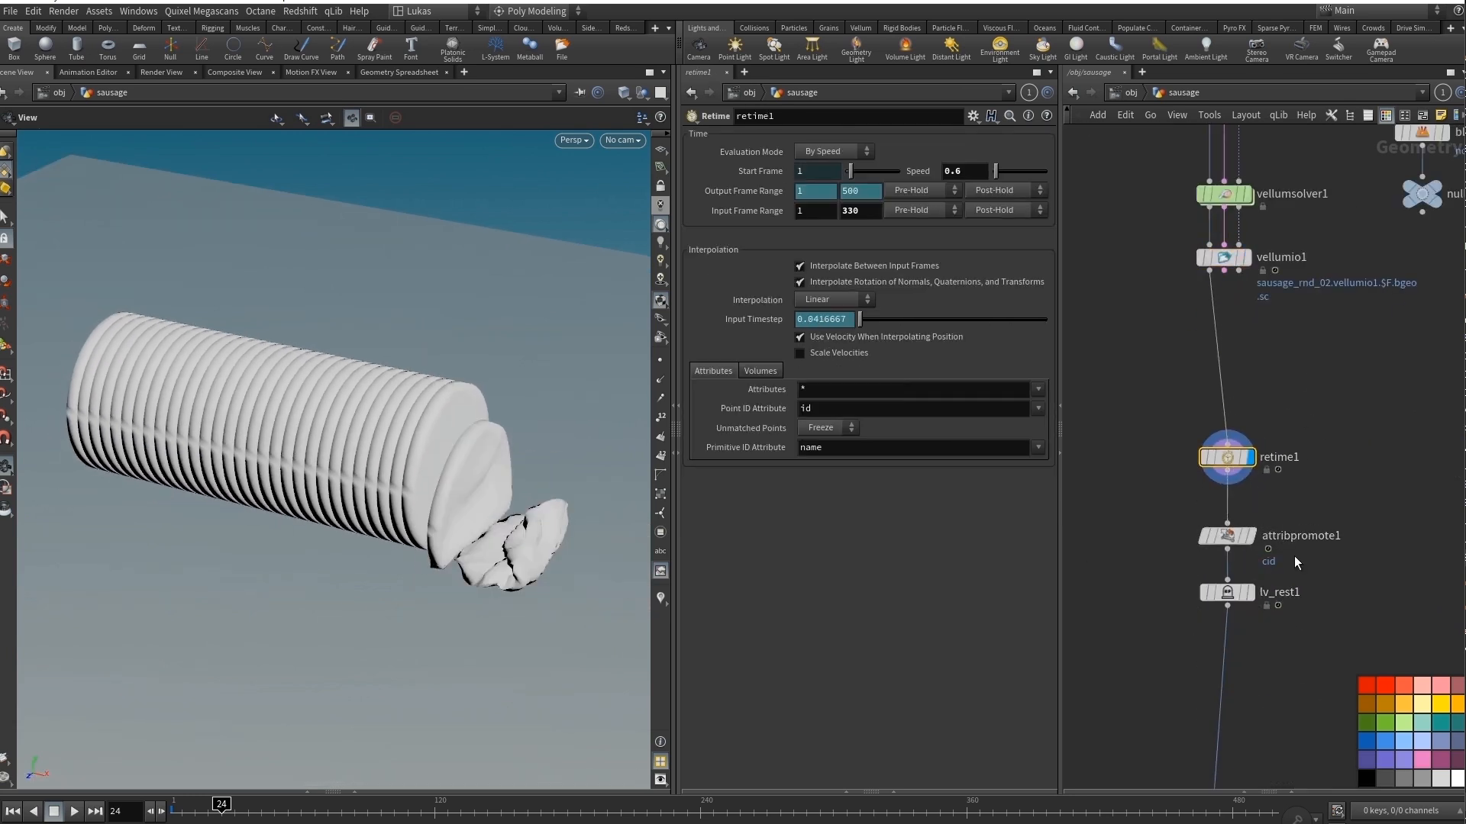
# Check lv_rest1's settings, and display color4 on the other branch with its settings open.
pyautogui.scroll(-5, 1229, 282)
pyautogui.click(1228, 433)
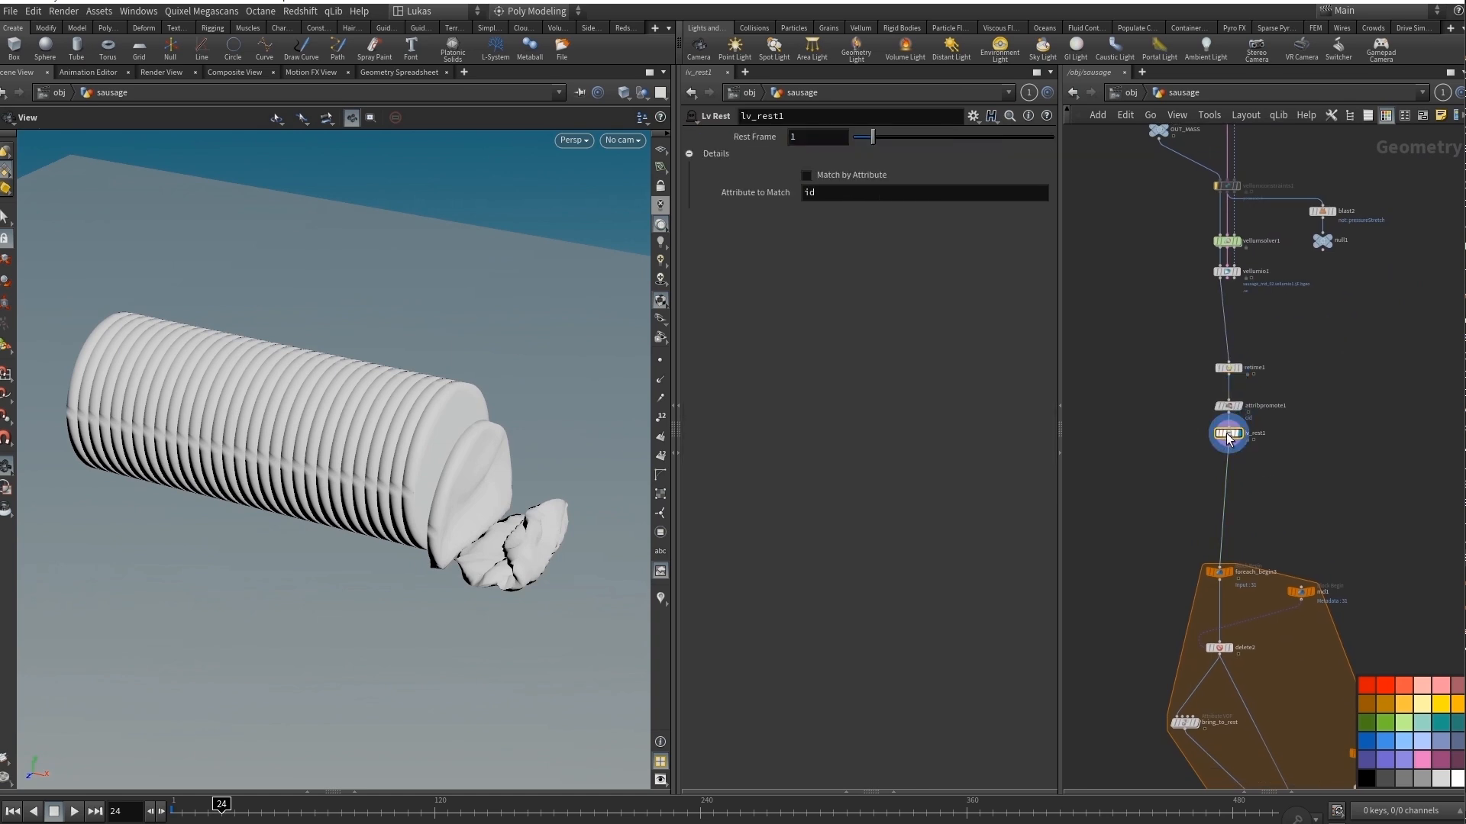
pyautogui.moveTo(1345, 624); pyautogui.dragTo(1326, 370, button='middle')
pyautogui.scroll(-2, 1258, 384)
pyautogui.scroll(2, 1321, 387)
pyautogui.moveTo(1299, 258); pyautogui.dragTo(1305, 523, button='middle')
pyautogui.moveTo(1452, 425); pyautogui.dragTo(1333, 434, button='middle')
pyautogui.scroll(4, 1324, 422)
pyautogui.click(1310, 412)
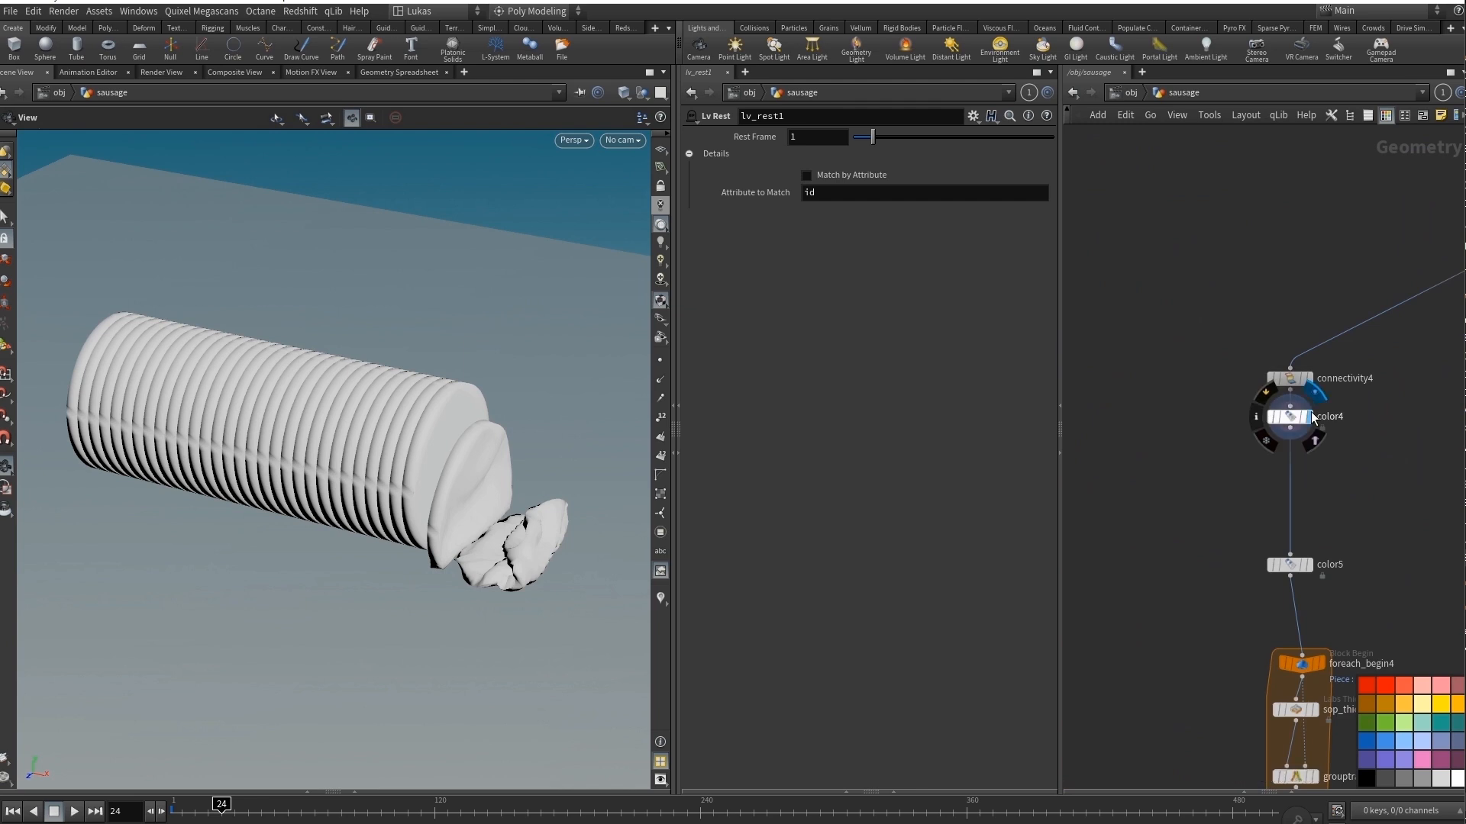
pyautogui.click(1294, 417)
# Display foreach_end3 with its settings open and examine the thickened sausage layers up close.
pyautogui.moveTo(1183, 472); pyautogui.dragTo(1204, 359, button='middle')
pyautogui.scroll(-3, 1199, 392)
pyautogui.moveTo(1196, 446); pyautogui.dragTo(1259, 388, button='middle')
pyautogui.scroll(2, 1258, 388)
pyautogui.scroll(2, 1400, 614)
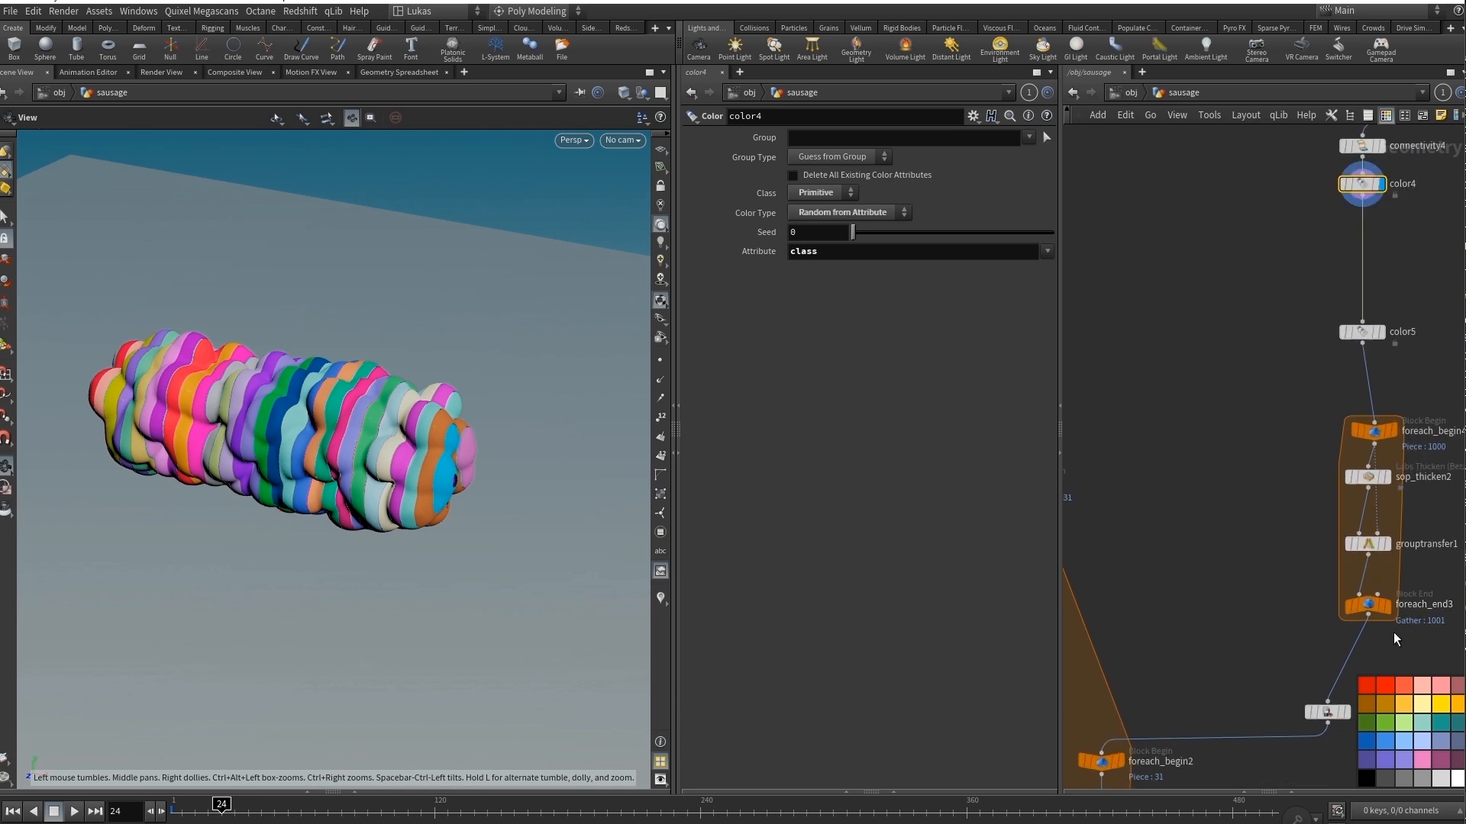
pyautogui.moveTo(1401, 622); pyautogui.dragTo(1373, 539, button='middle')
pyautogui.click(1342, 527)
pyautogui.click(1342, 527)
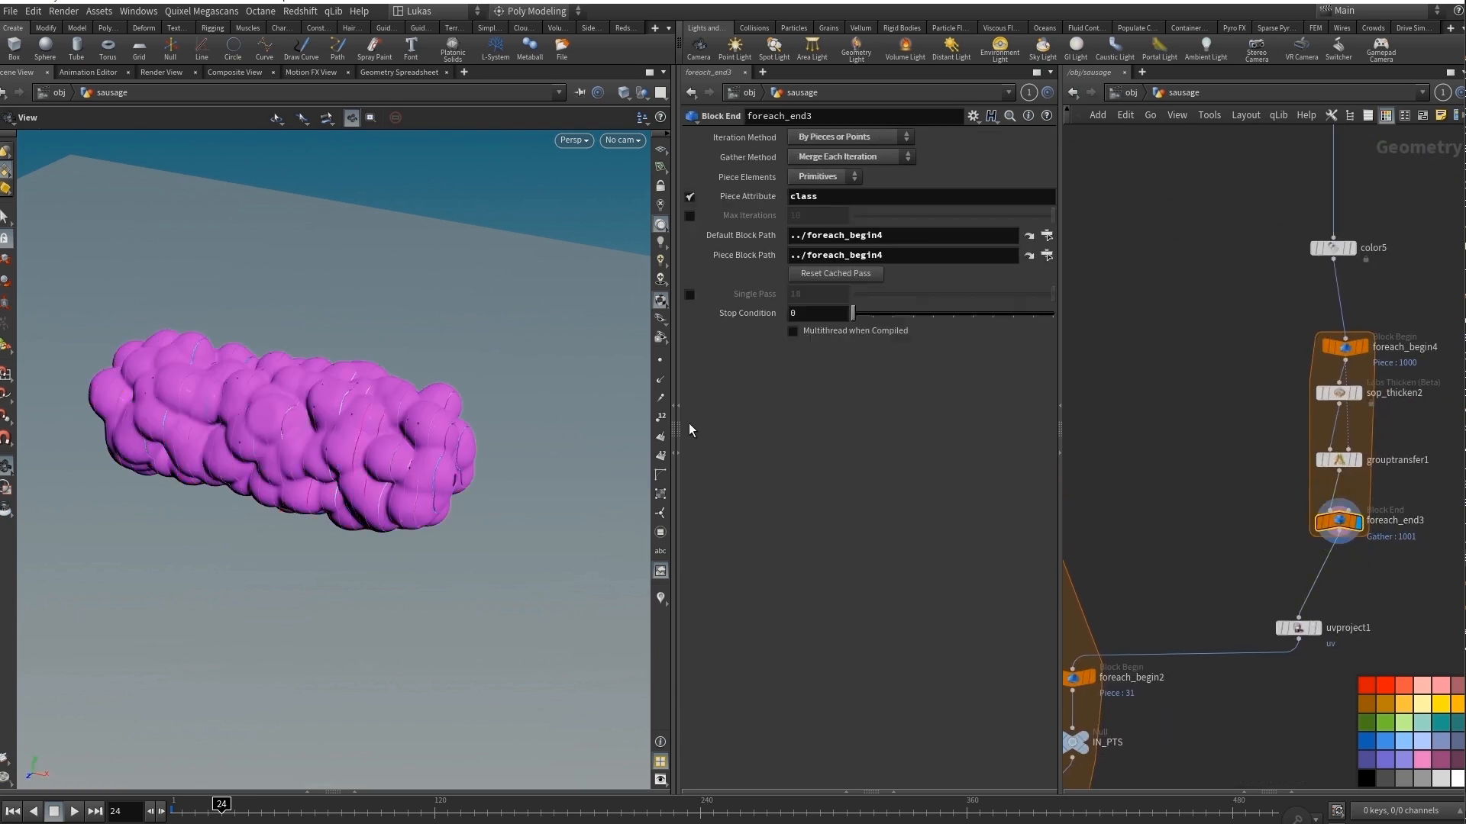
pyautogui.scroll(8, 355, 440)
pyautogui.moveTo(462, 437); pyautogui.dragTo(454, 438)
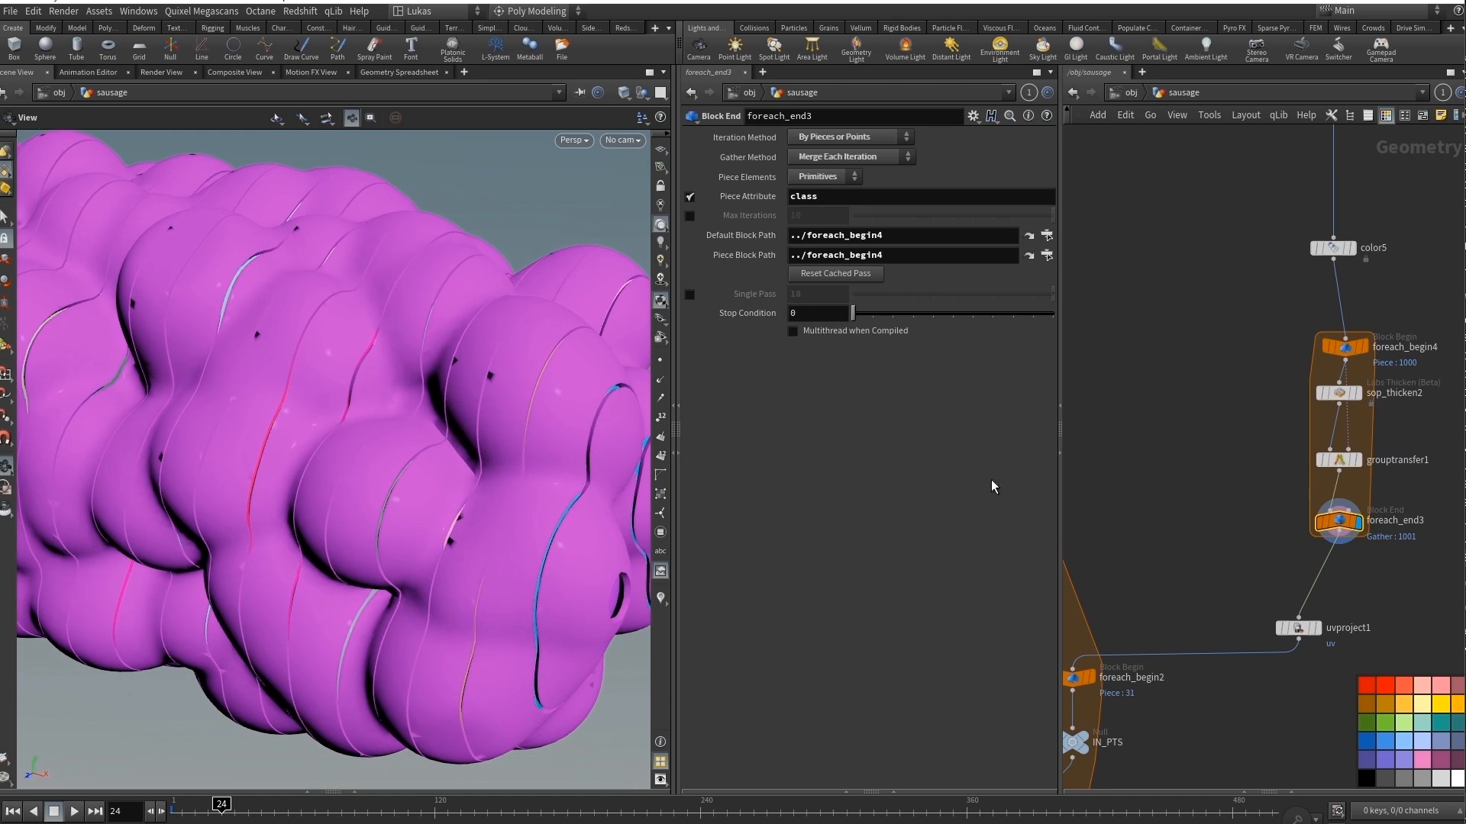
# Move sop_thicken2 off to the side within its for-each loop and display it with its settings open.
pyautogui.moveTo(1337, 400); pyautogui.dragTo(1284, 405)
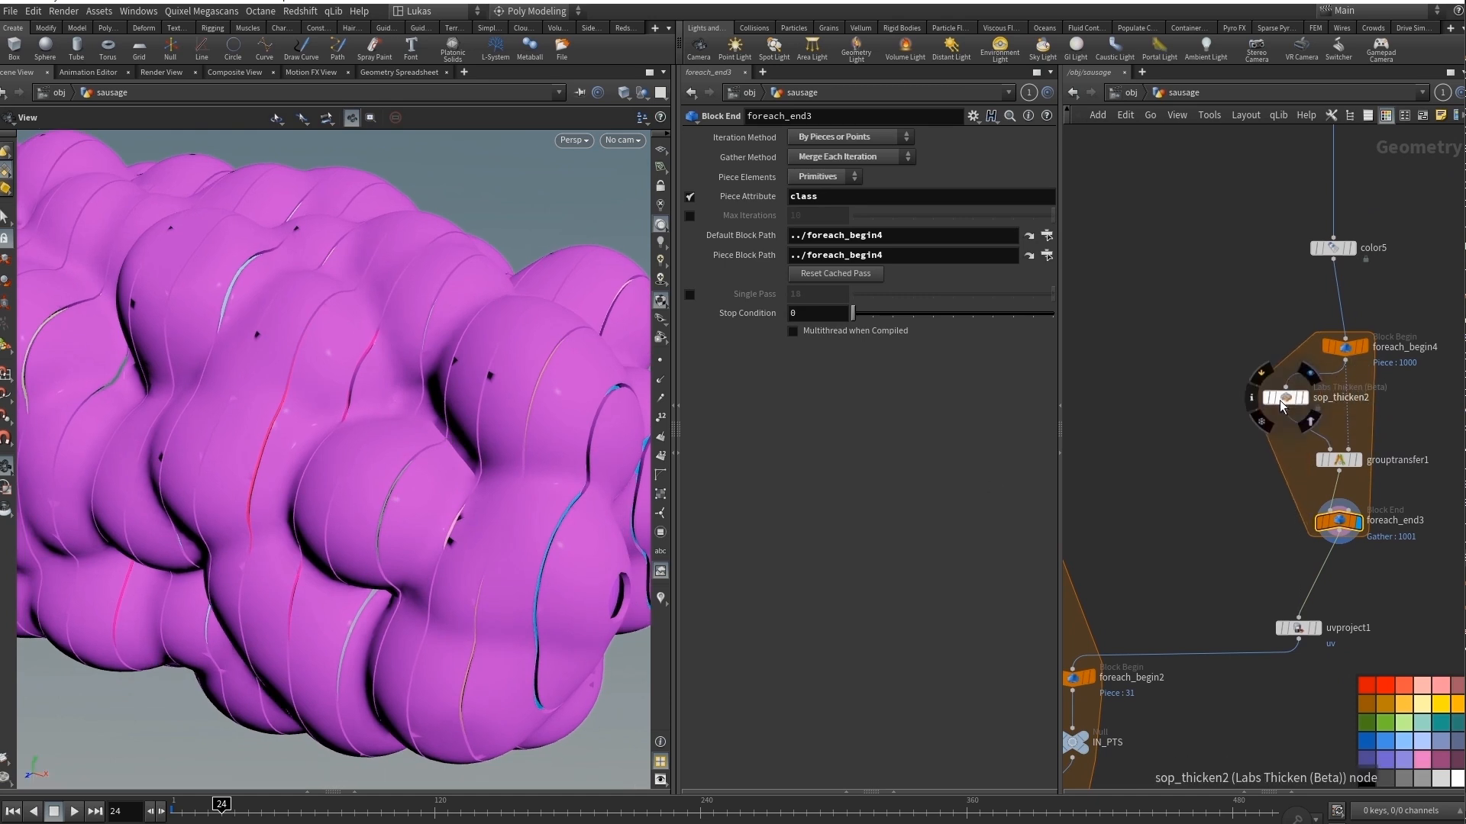
pyautogui.click(1282, 398)
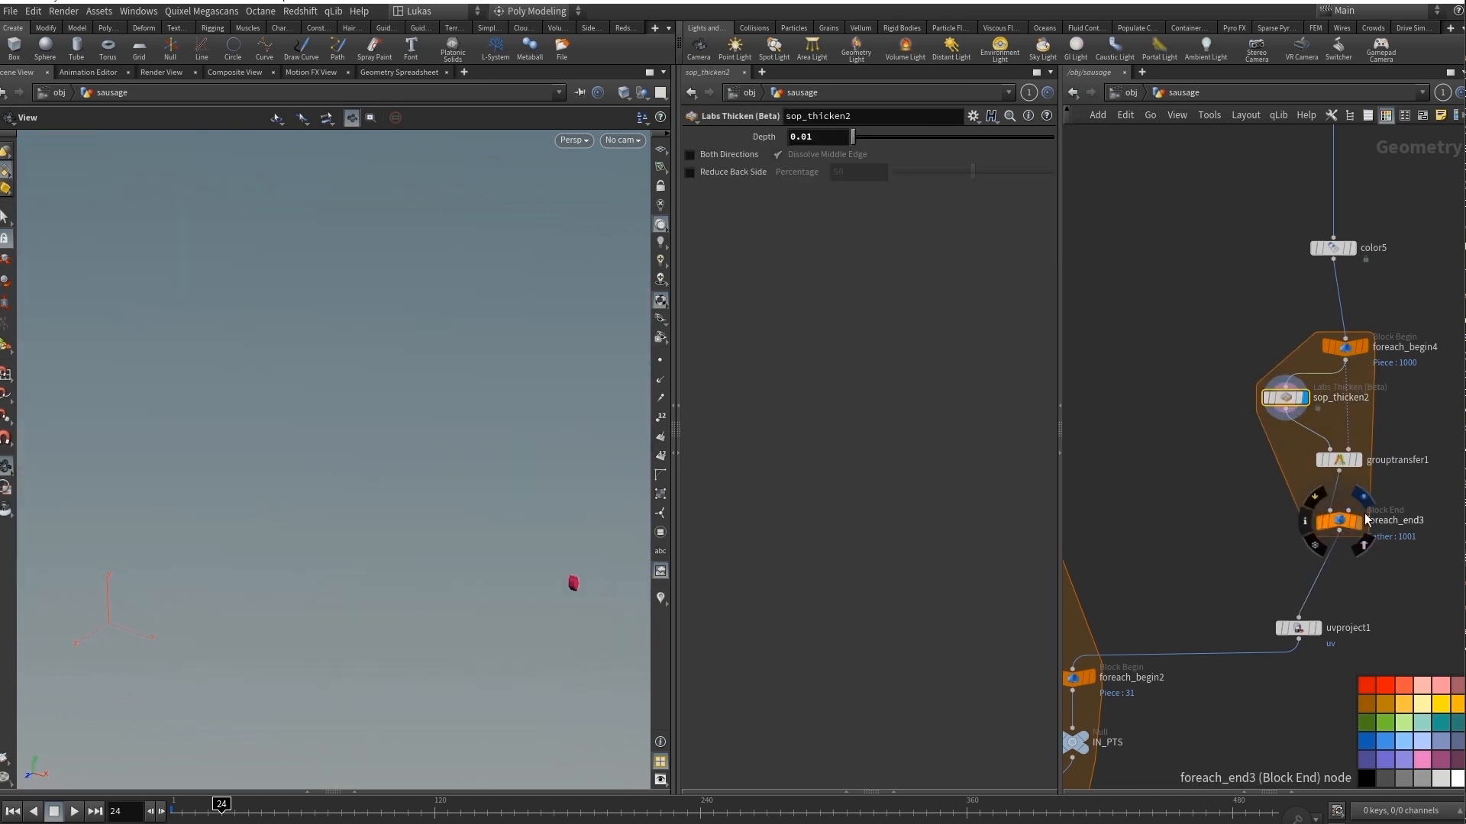
# Switch the display back to foreach_end3 and open its settings to view the whole thickened sausage.
pyautogui.click(1341, 527)
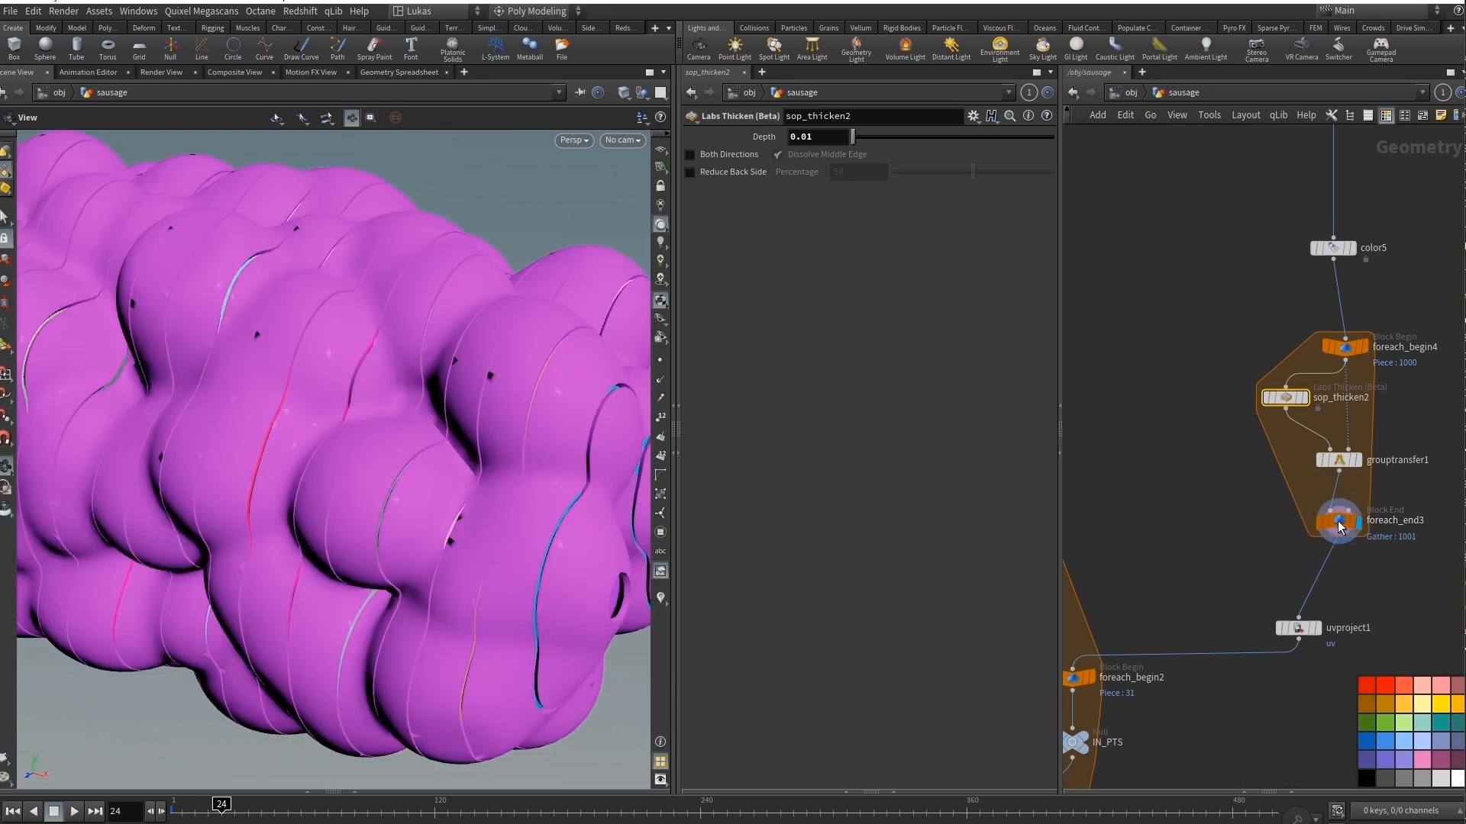
pyautogui.moveTo(428, 458); pyautogui.dragTo(391, 468)
pyautogui.moveTo(390, 469); pyautogui.dragTo(365, 428, button='right')
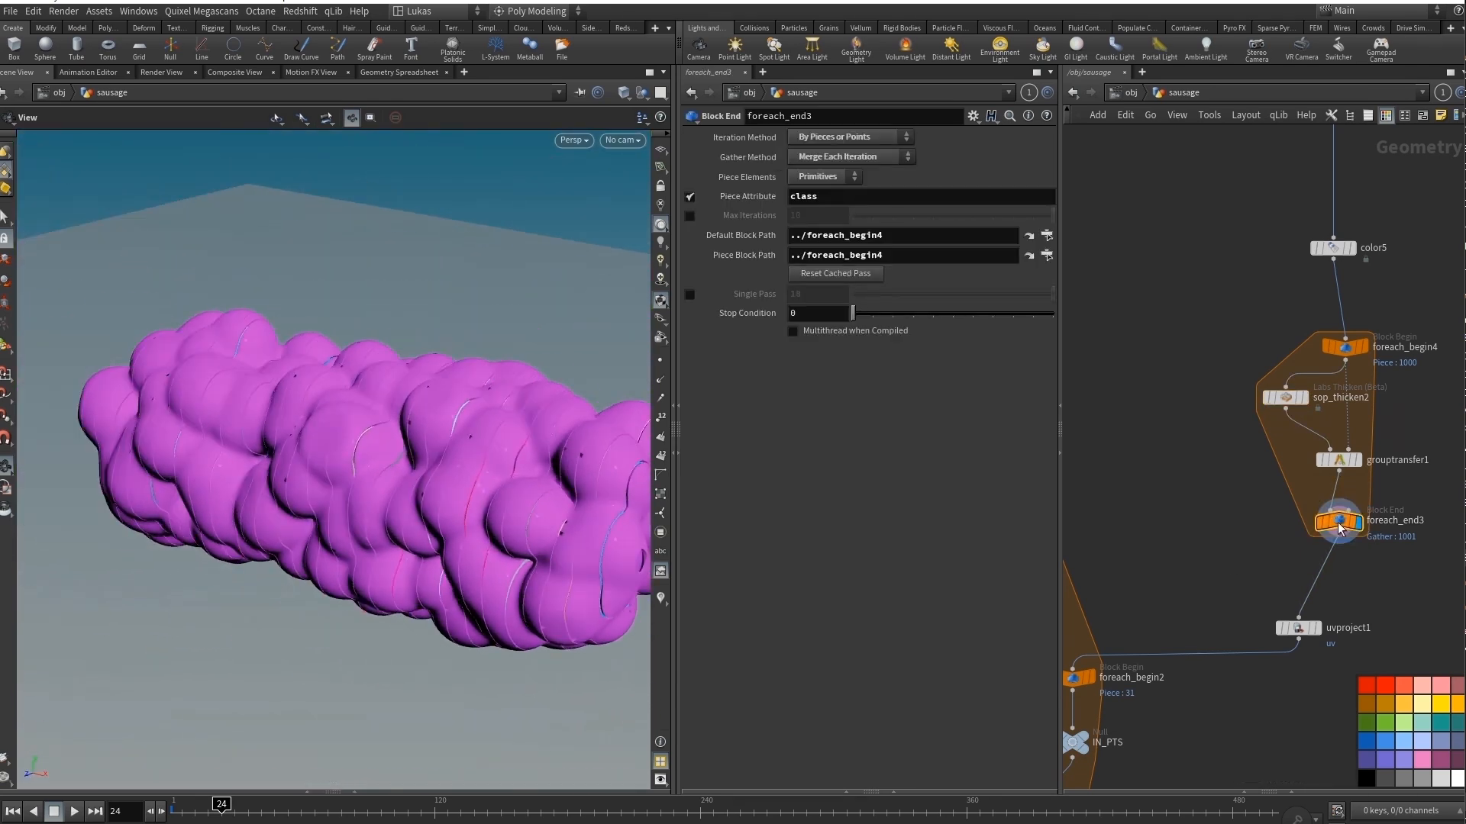
# Display foreach_begin3 with its settings open and examine the simulated slices at the falling end.
pyautogui.moveTo(1230, 576); pyautogui.dragTo(1398, 432, button='middle')
pyautogui.scroll(-3, 1307, 428)
pyautogui.click(1209, 290)
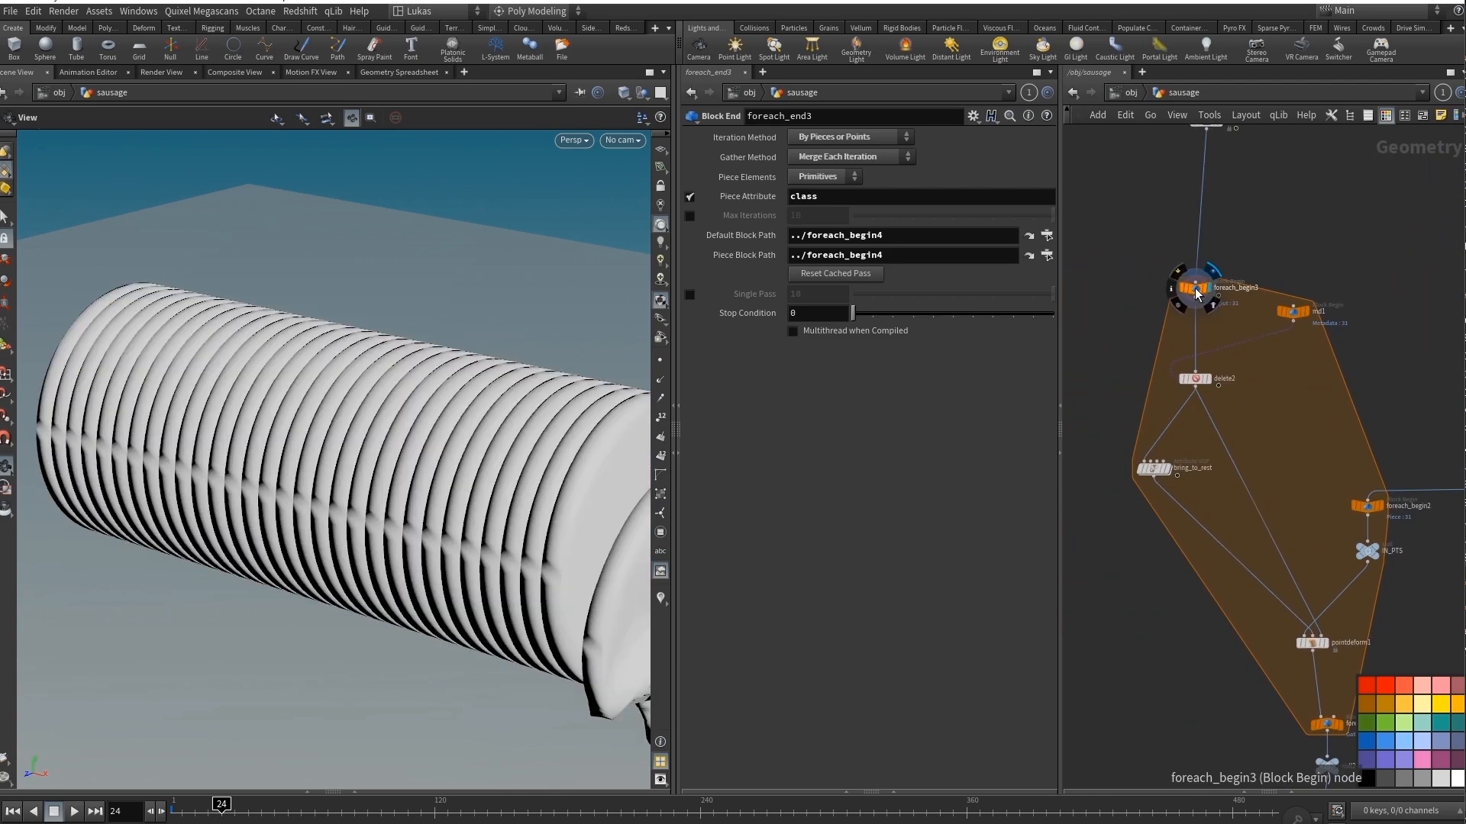
pyautogui.click(1197, 289)
pyautogui.moveTo(367, 466); pyautogui.dragTo(258, 451, button='middle')
pyautogui.moveTo(451, 542); pyautogui.dragTo(428, 504, button='right')
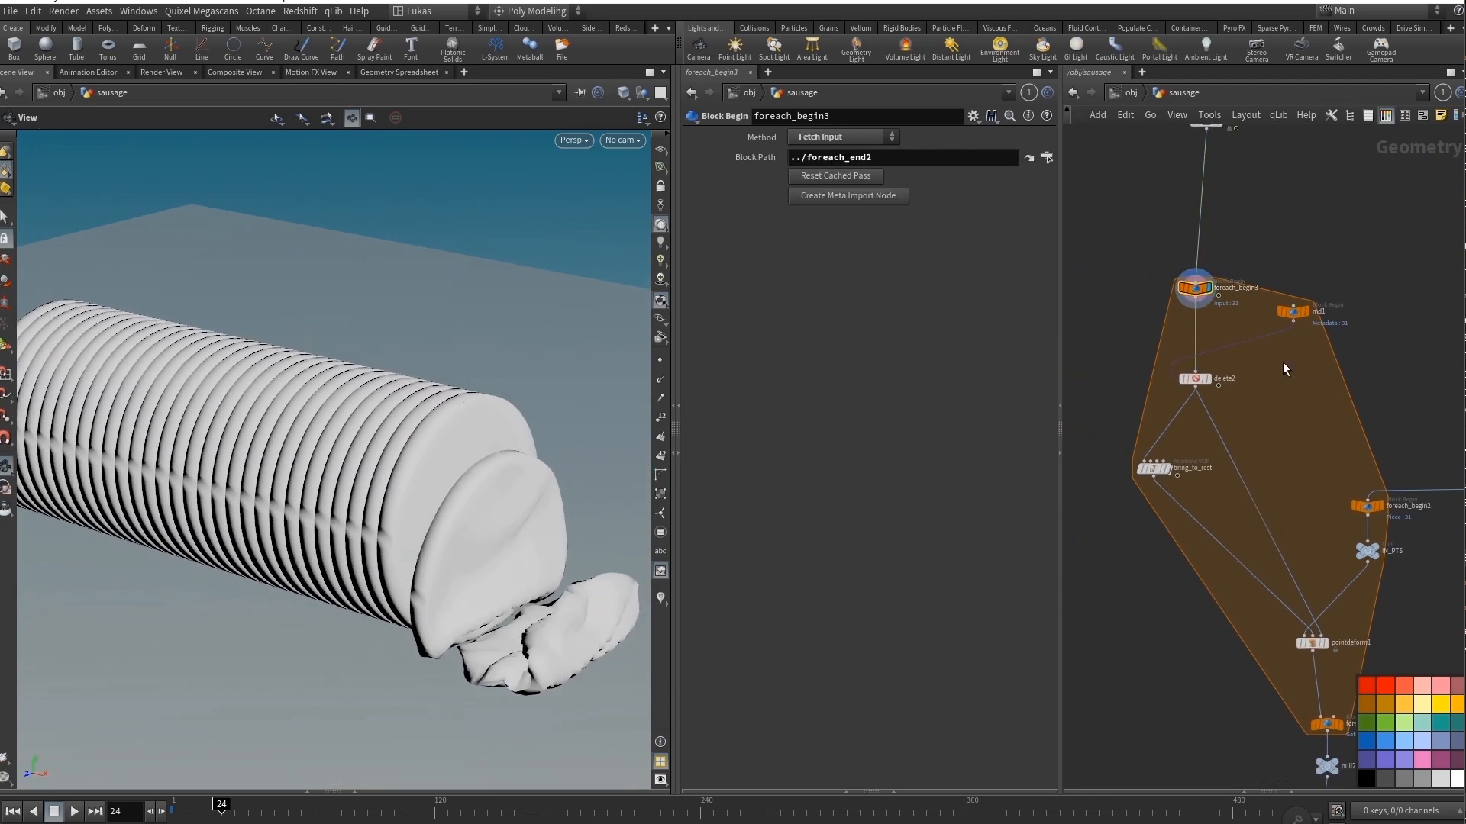
# Display delete2 with its settings open and return to frame 1 to examine the isolated slice.
pyautogui.click(1210, 378)
pyautogui.click(1197, 379)
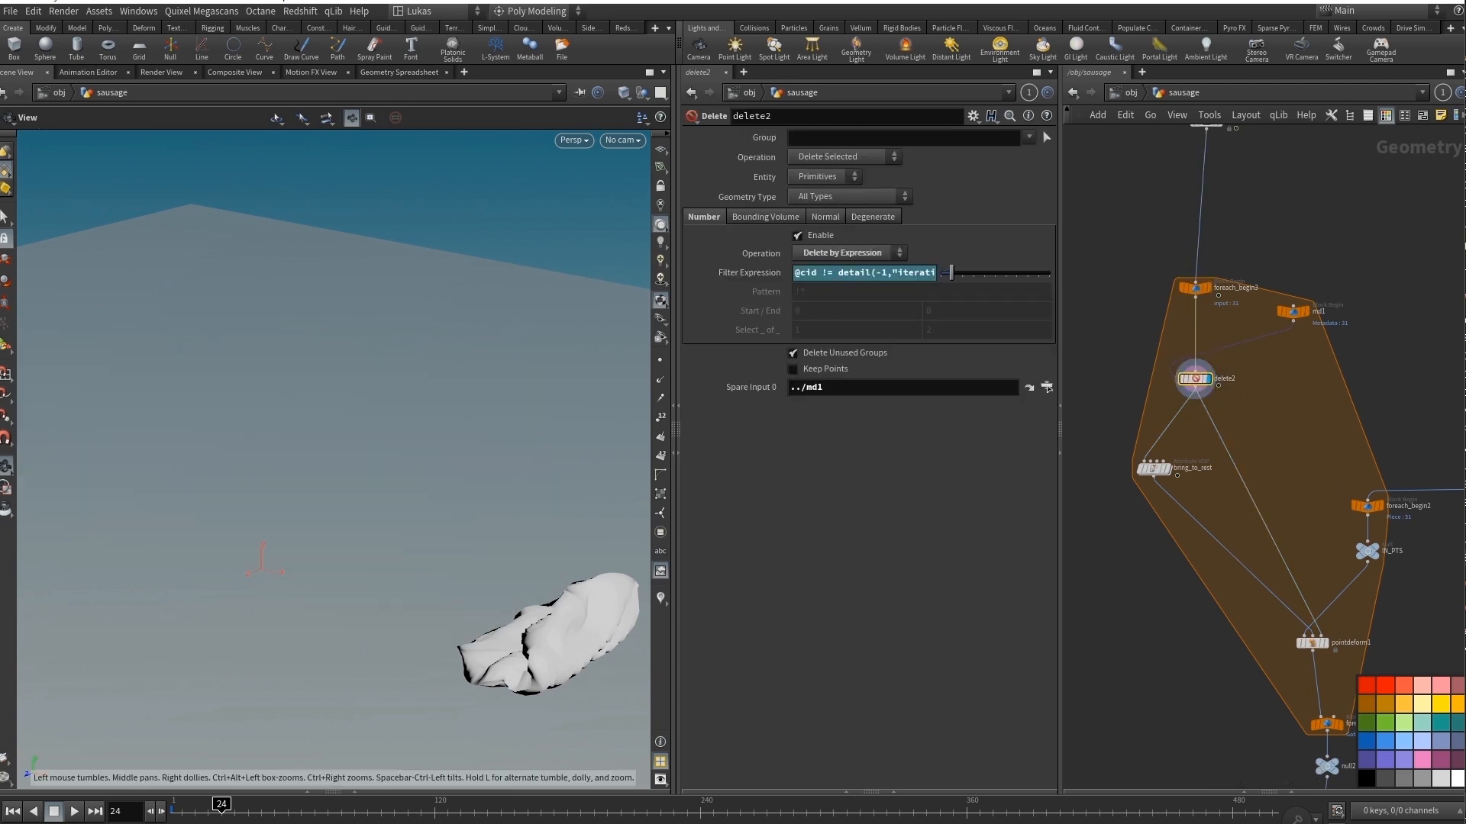
pyautogui.moveTo(241, 807); pyautogui.dragTo(175, 807)
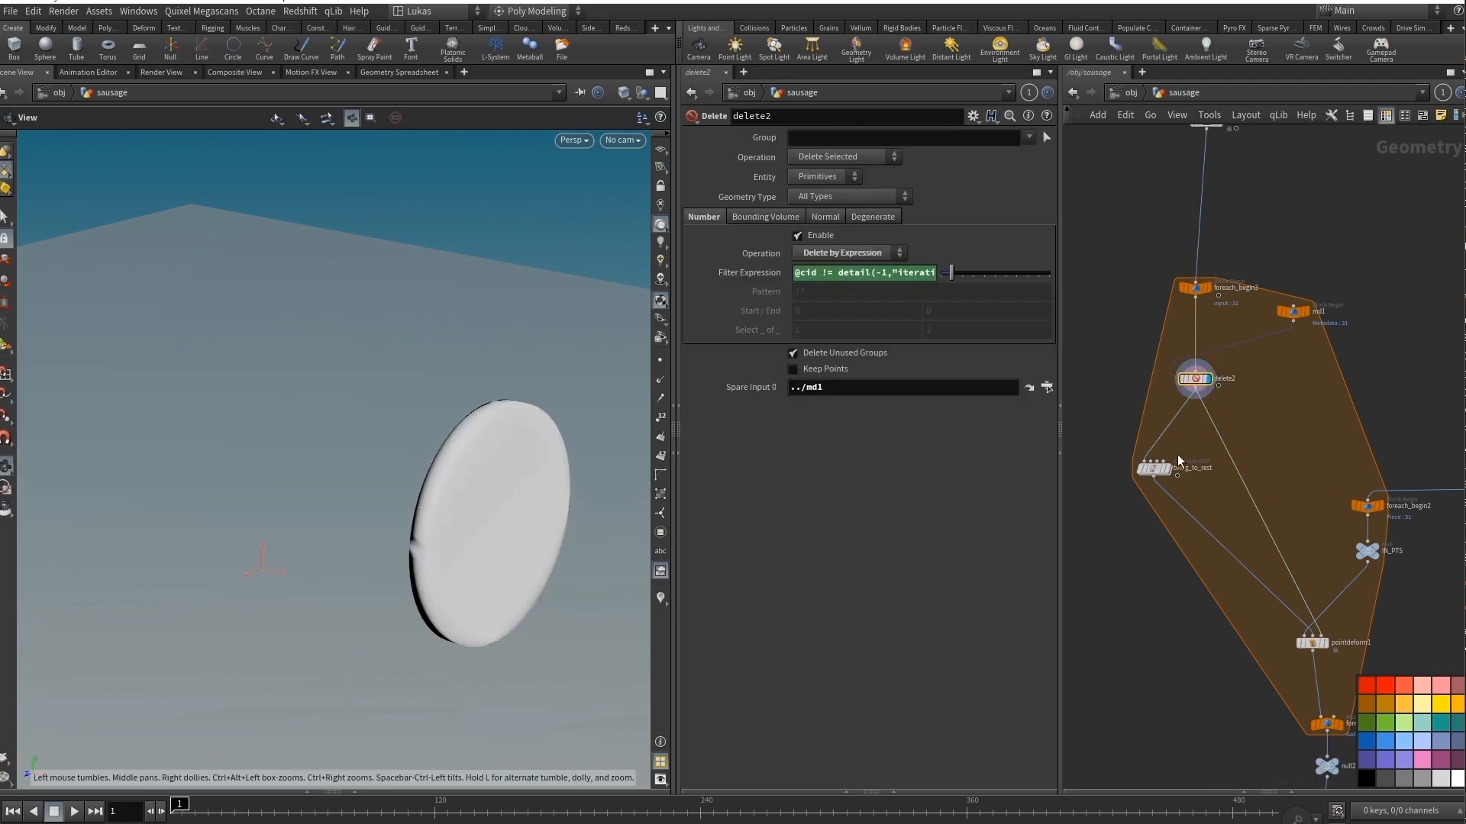
# Open bring_to_rest's settings and compare its slice with the one from delete2.
pyautogui.click(1156, 468)
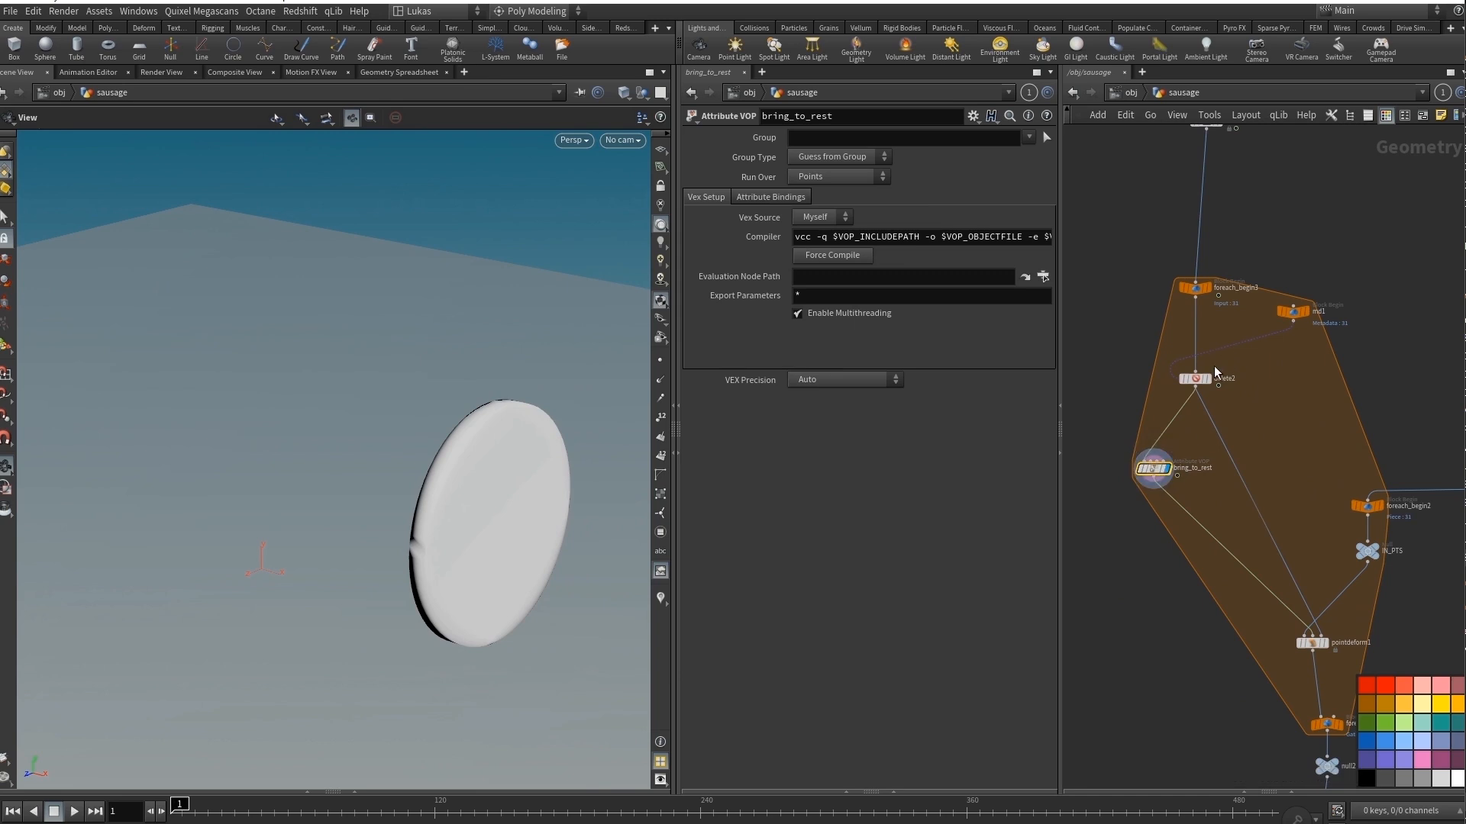
pyautogui.moveTo(1193, 384); pyautogui.dragTo(1120, 307, button='middle')
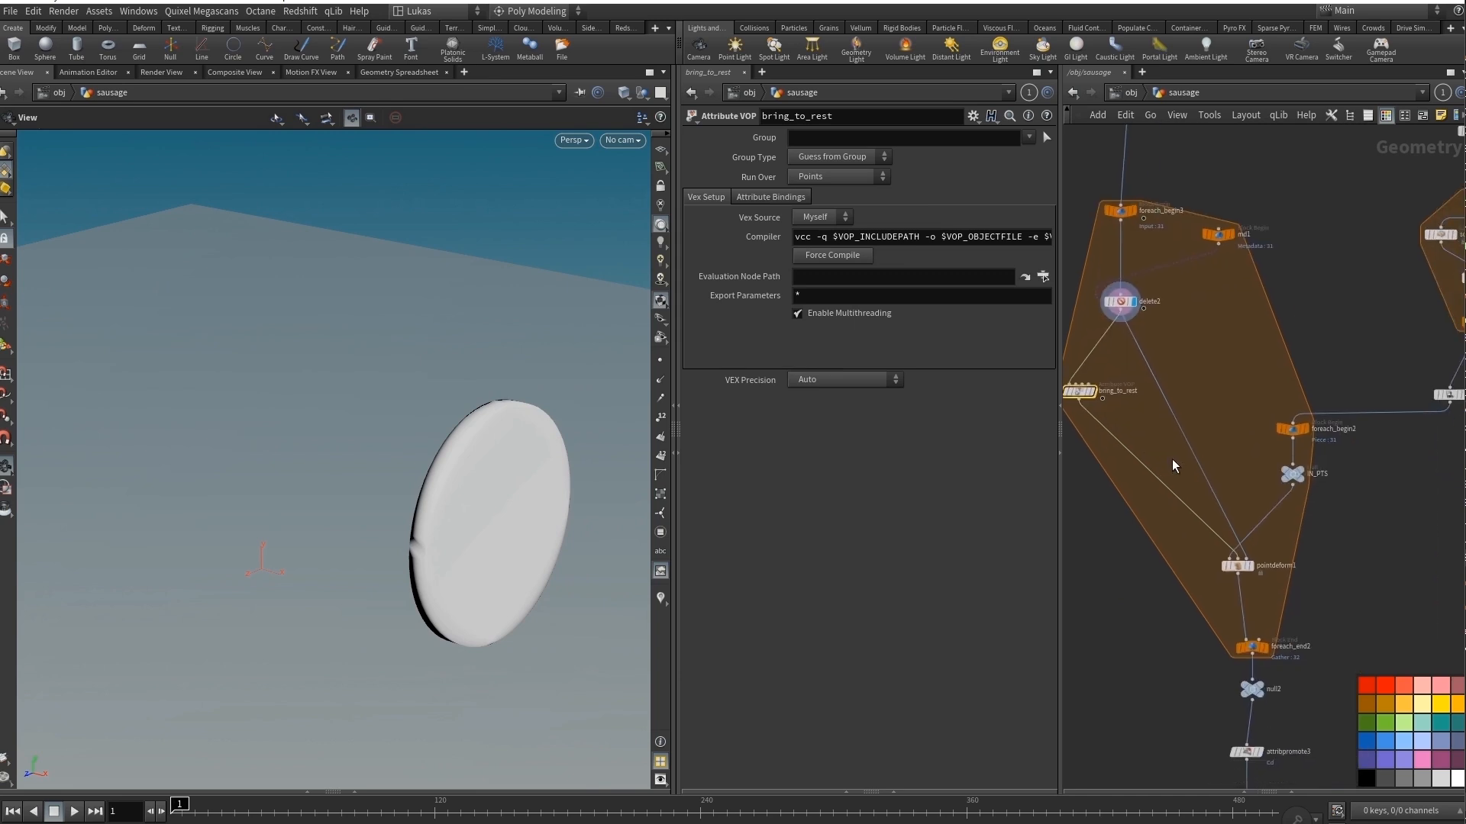
# Display pointdeform1 with its settings open and scrub the opening frames, ending on frame 1.
pyautogui.press('r')
pyautogui.click(1237, 567)
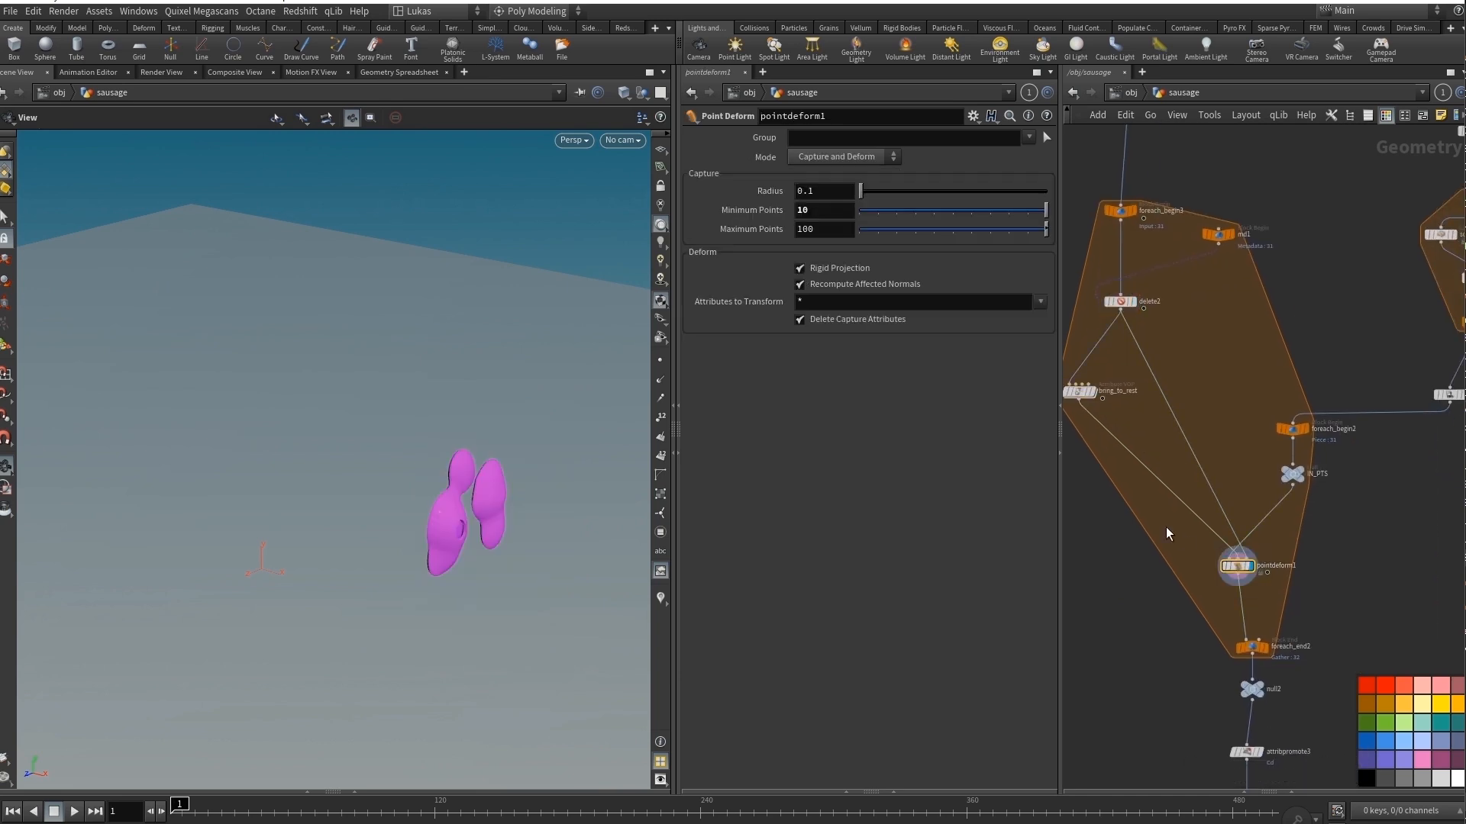
pyautogui.moveTo(203, 813); pyautogui.dragTo(158, 821)
# Display foreach_end2 and enable its Single Pass option at 7 to isolate one sausage slice.
pyautogui.moveTo(1262, 653)
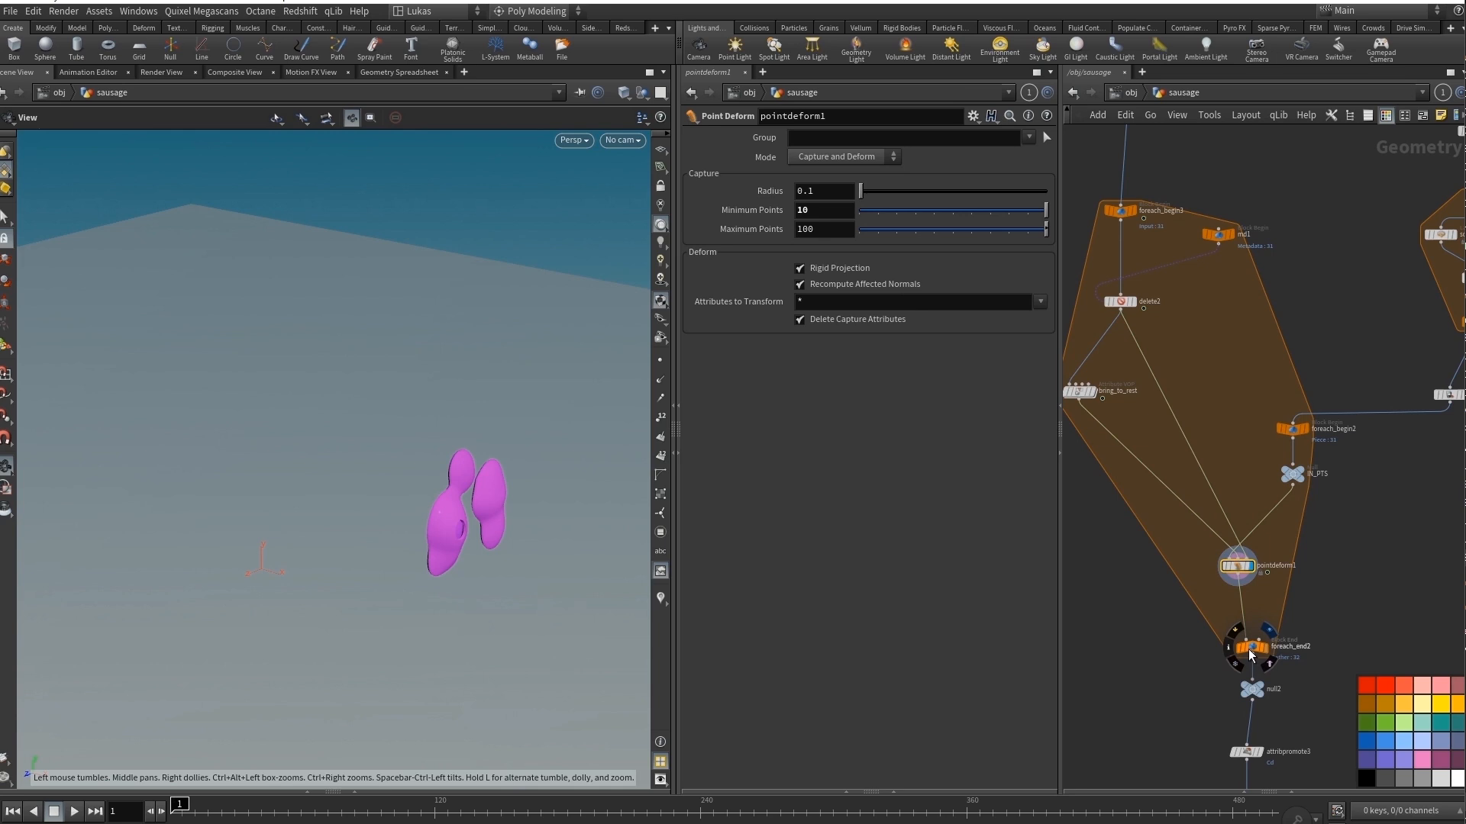
pyautogui.click(1251, 649)
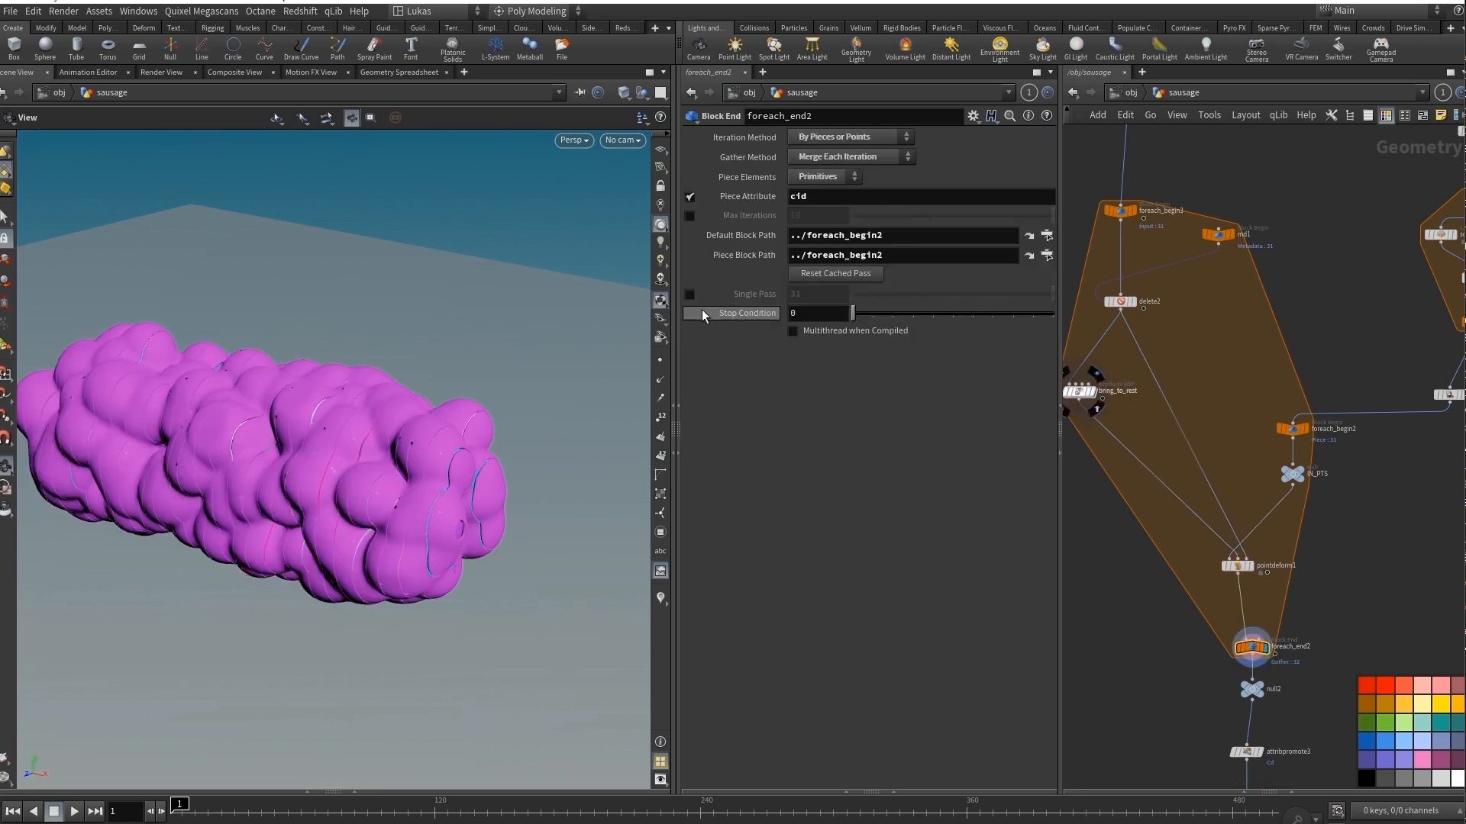
pyautogui.click(689, 295)
pyautogui.moveTo(905, 296); pyautogui.dragTo(997, 295)
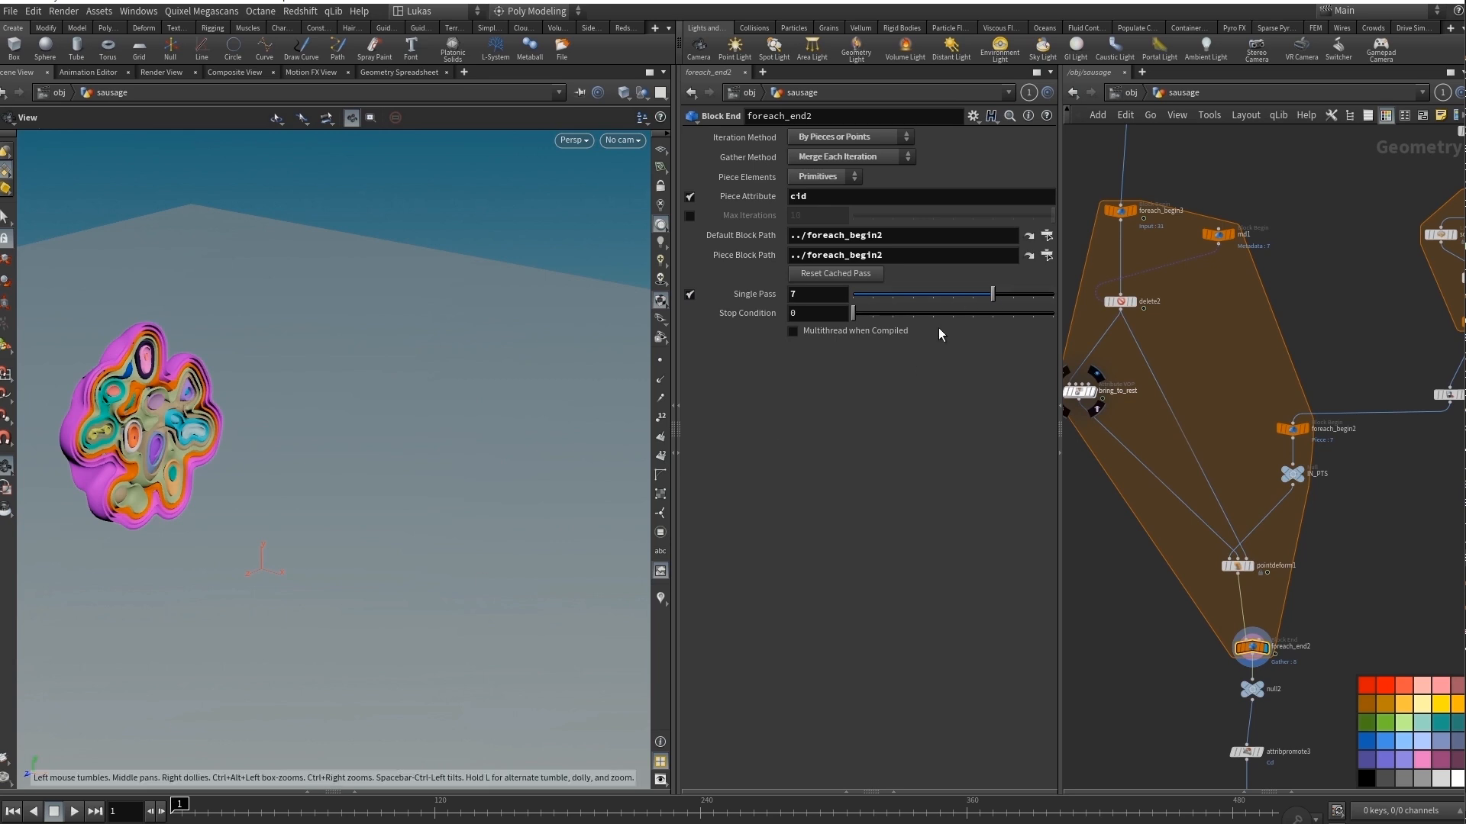
# Scrub through the isolated slice's animation and stop at frame 125.
pyautogui.moveTo(187, 809); pyautogui.dragTo(236, 811)
pyautogui.moveTo(900, 810); pyautogui.dragTo(722, 821)
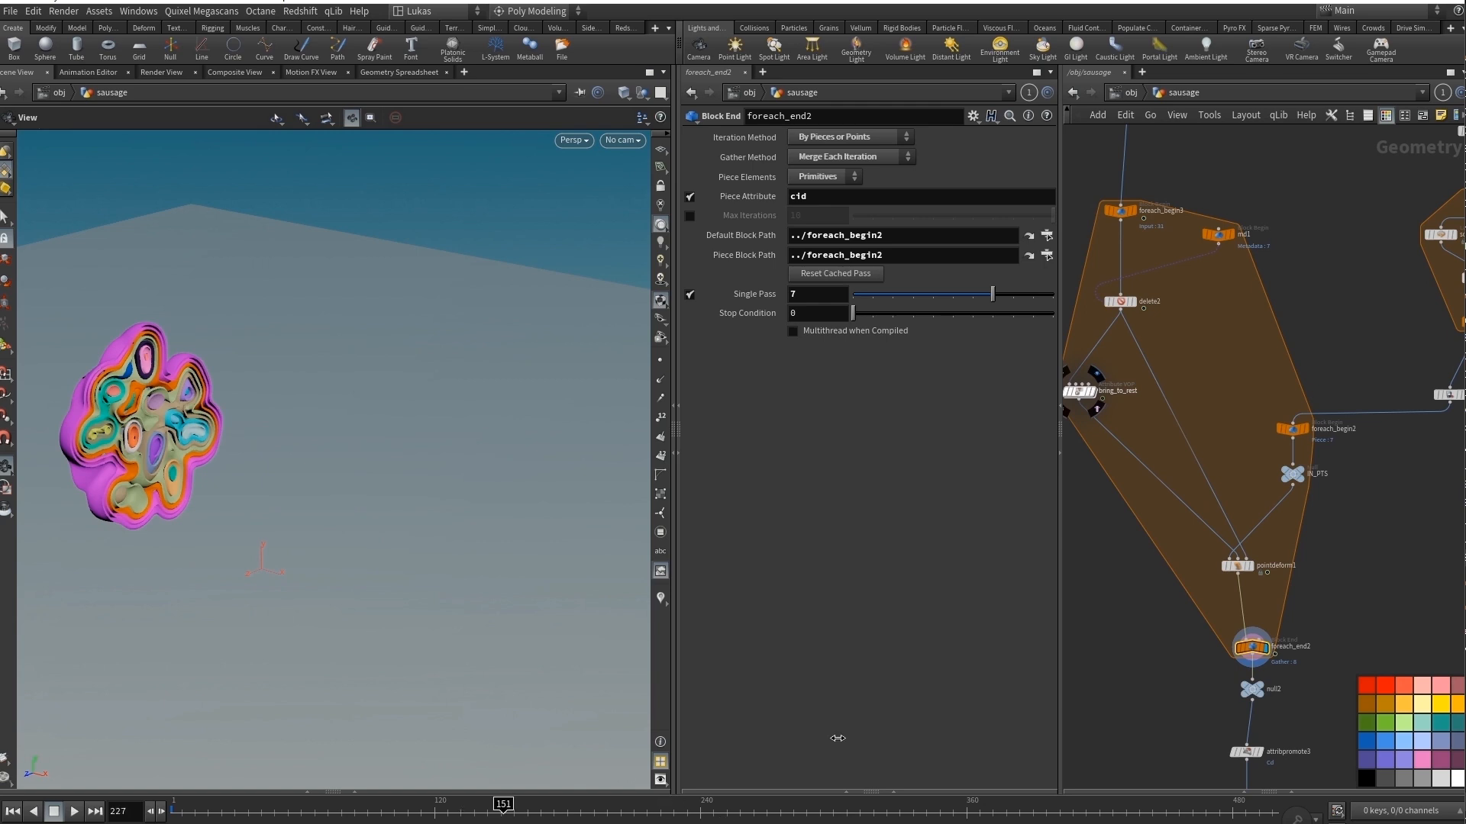
# Display null2 and turn off foreach_end2's Single Pass to show all the sliced pieces.
pyautogui.click(1261, 686)
pyautogui.moveTo(1267, 690); pyautogui.dragTo(1300, 436, button='middle')
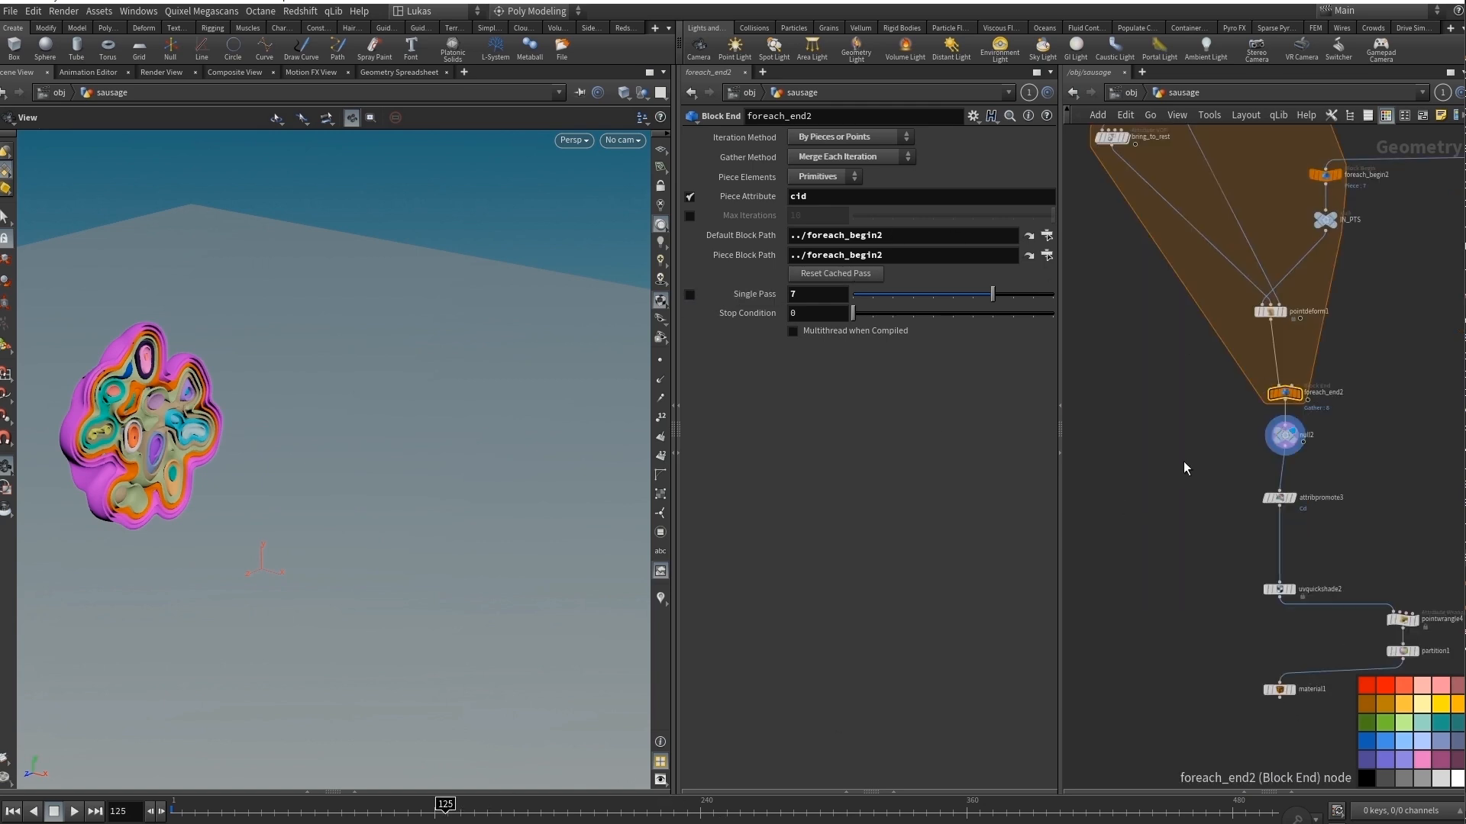
pyautogui.moveTo(235, 446); pyautogui.dragTo(261, 479)
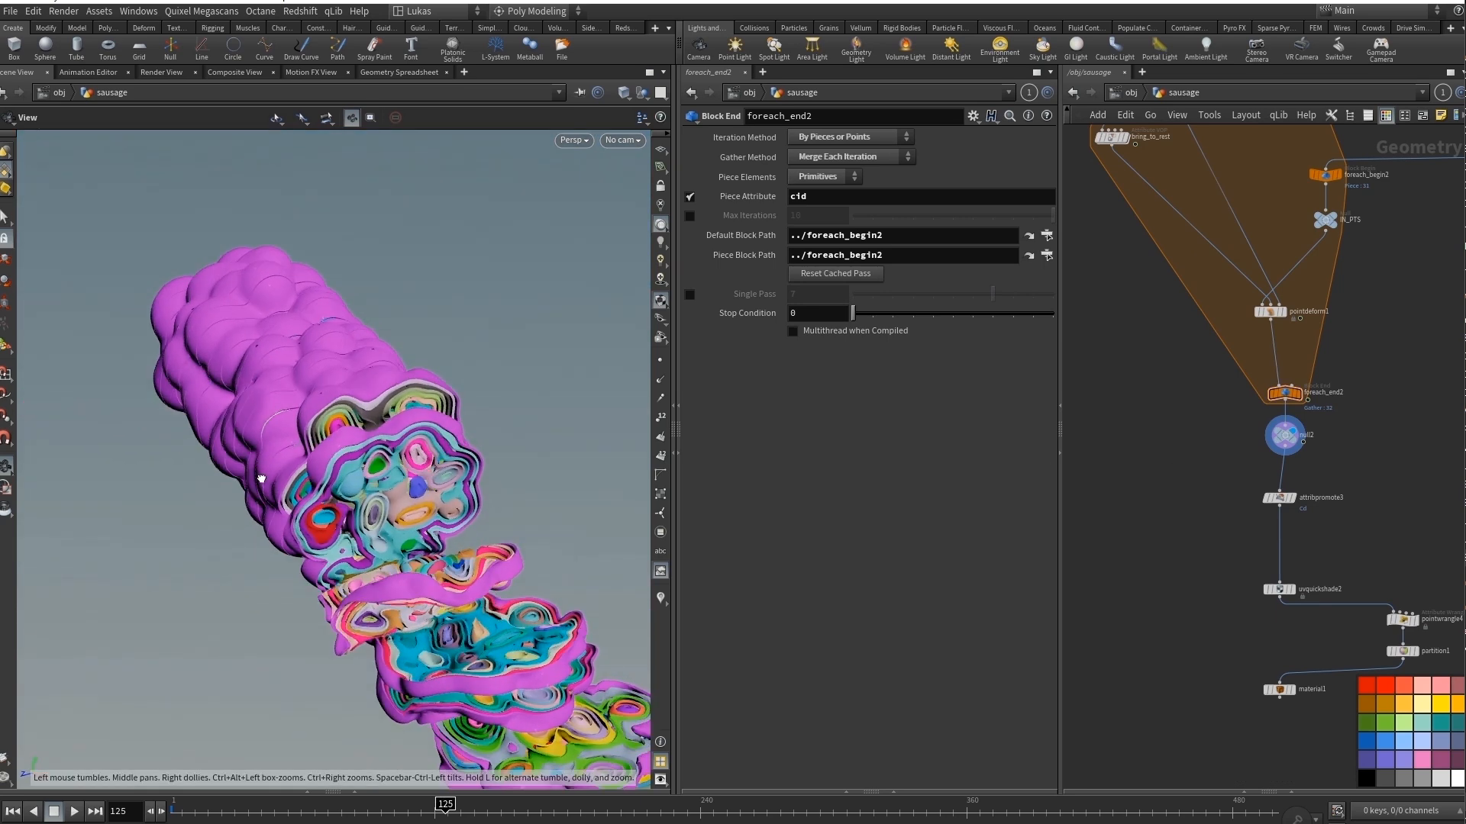
# Look through cam1 in the viewport.
pyautogui.click(623, 145)
pyautogui.click(644, 209)
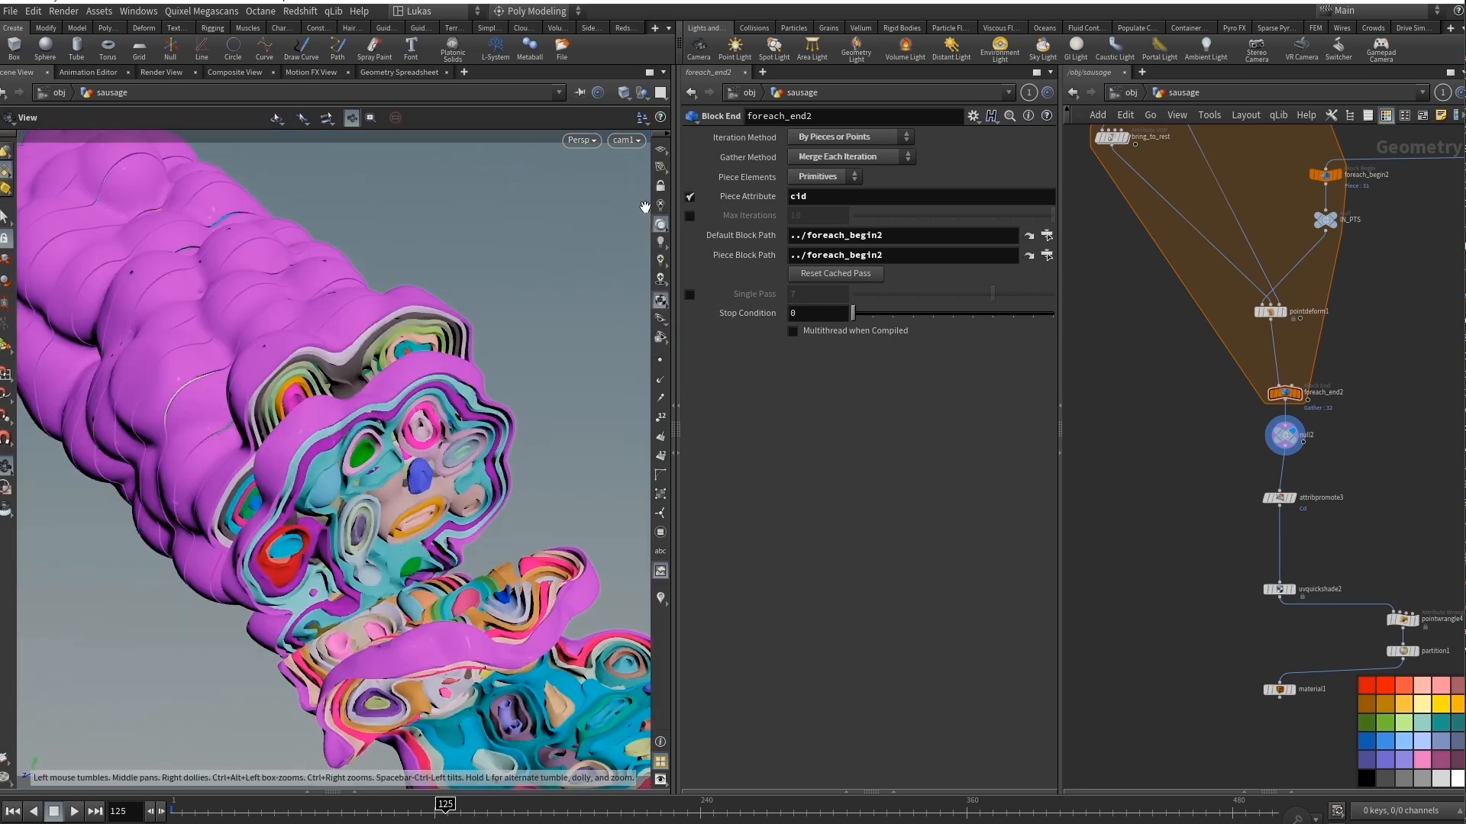
# Display material1 at the end of the network with its material assignments open.
pyautogui.moveTo(1157, 609); pyautogui.dragTo(1118, 397, button='middle')
pyautogui.moveTo(1141, 519); pyautogui.dragTo(1144, 578, button='middle')
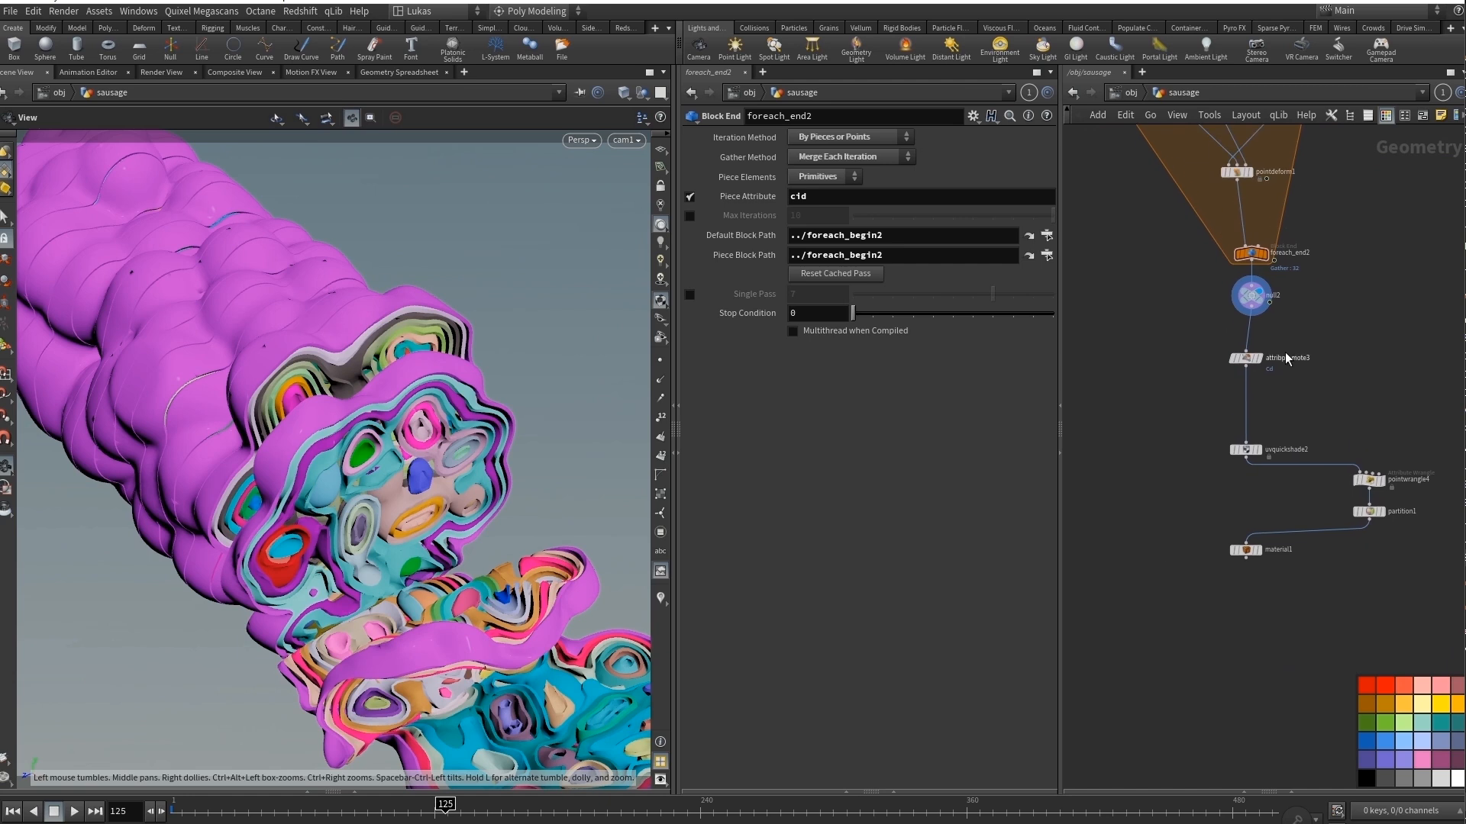
pyautogui.scroll(3, 1287, 356)
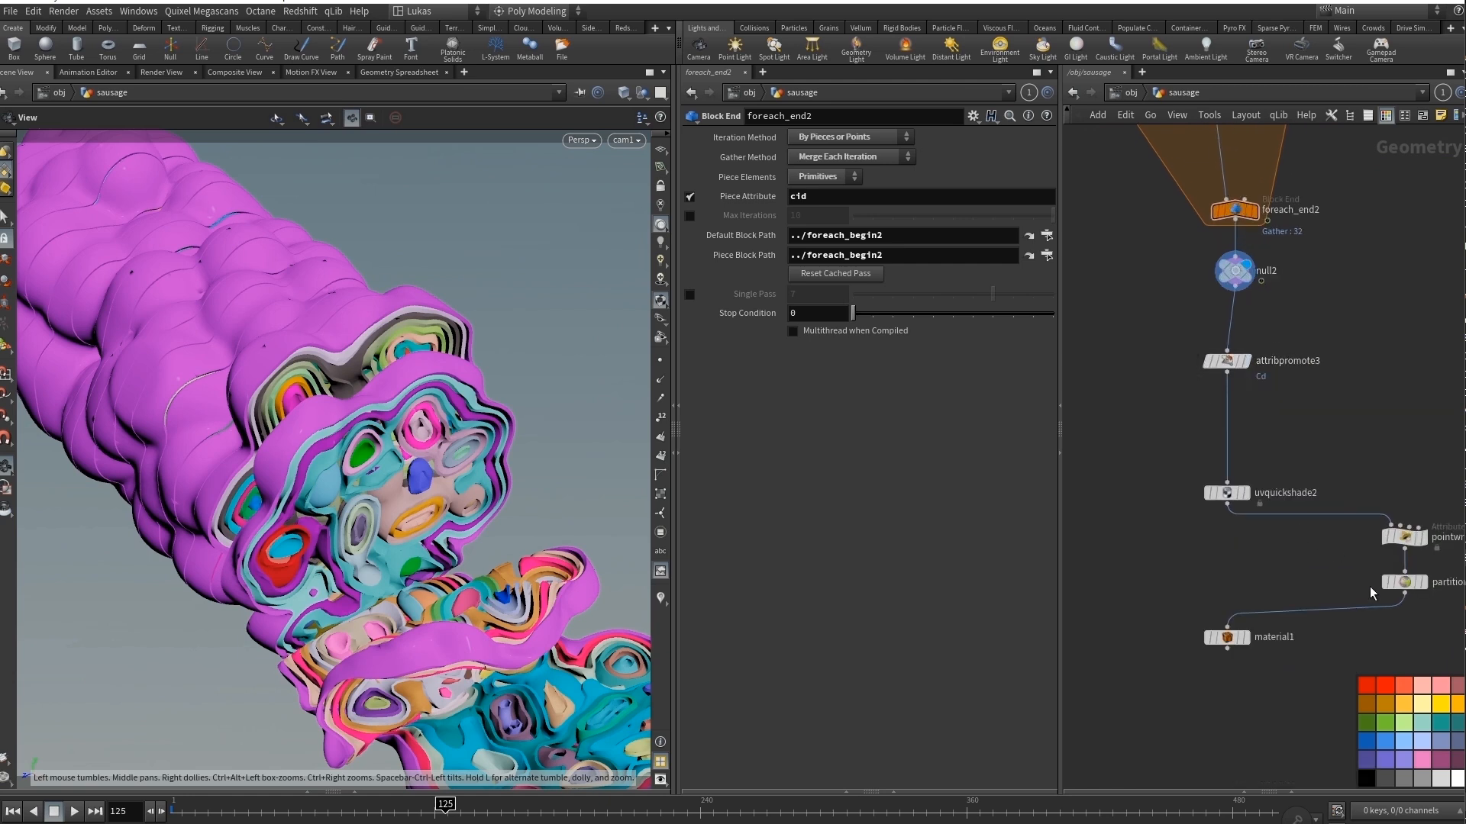
pyautogui.moveTo(1252, 652)
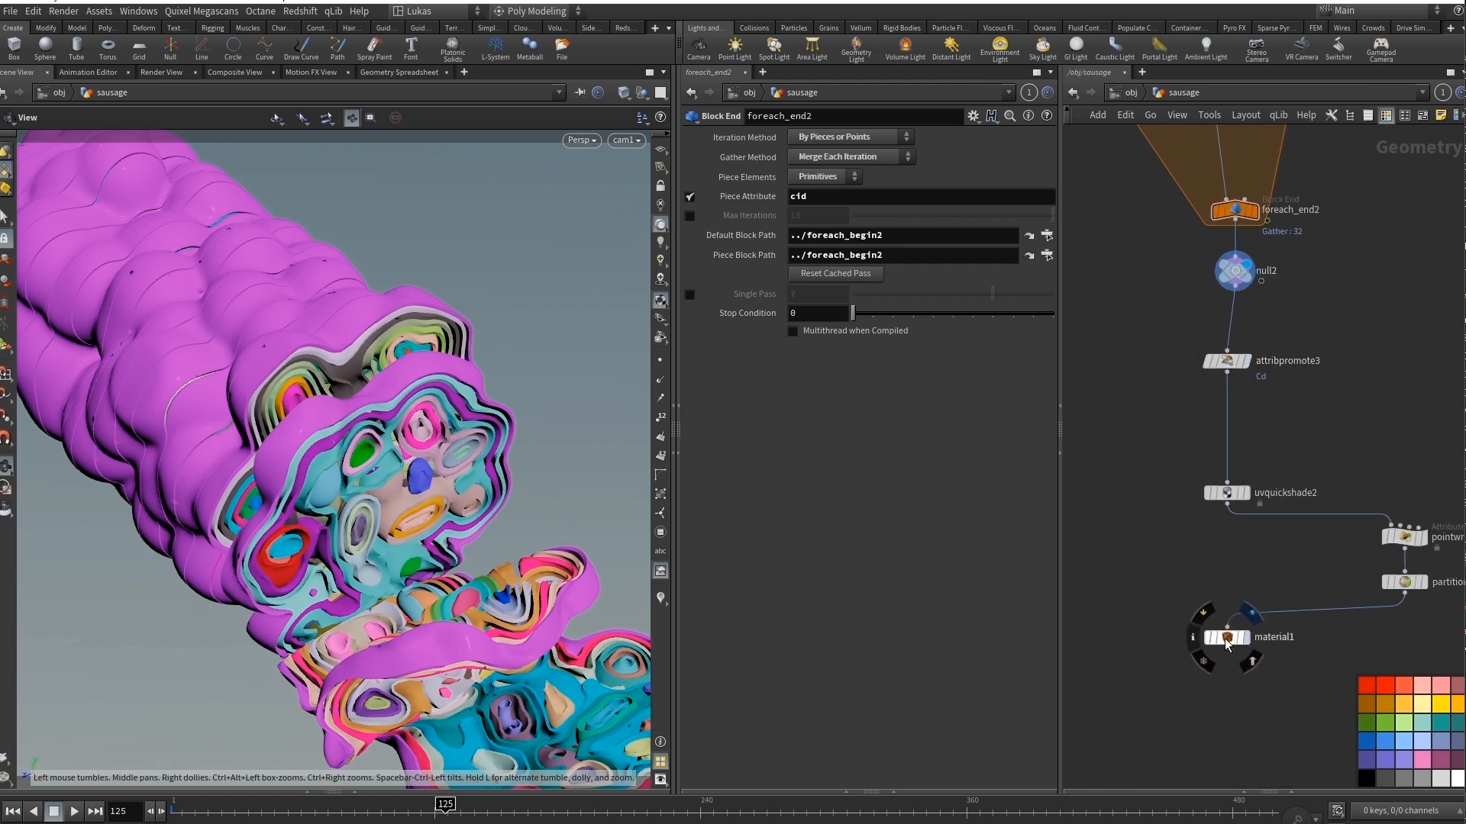
pyautogui.click(1227, 640)
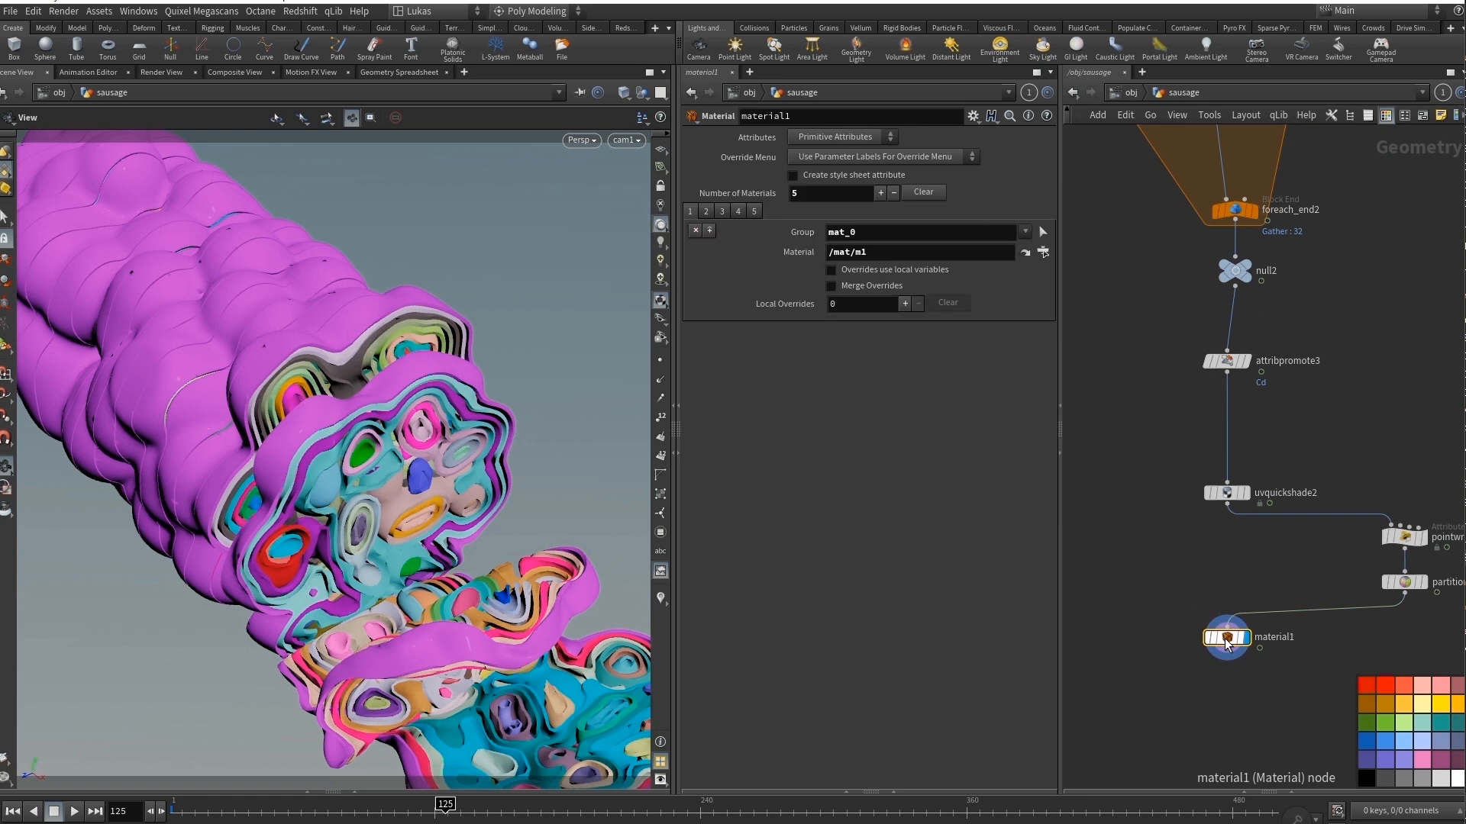
# Inspect partition1's grouping rule and pointwrangle4's VEX expression for the random material IDs.
pyautogui.click(1405, 582)
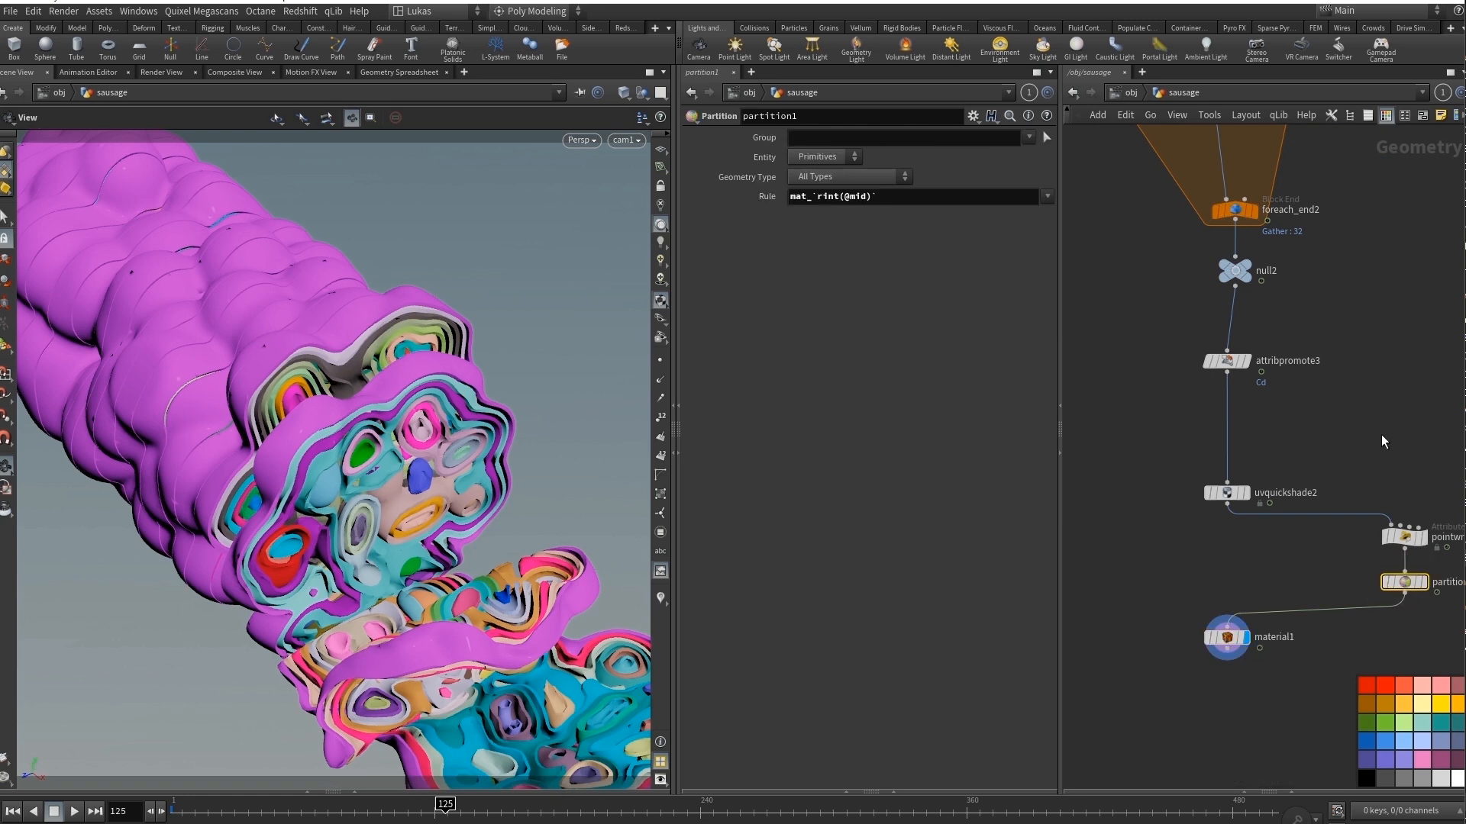
pyautogui.moveTo(1383, 442); pyautogui.dragTo(1297, 444, button='middle')
pyautogui.click(1332, 550)
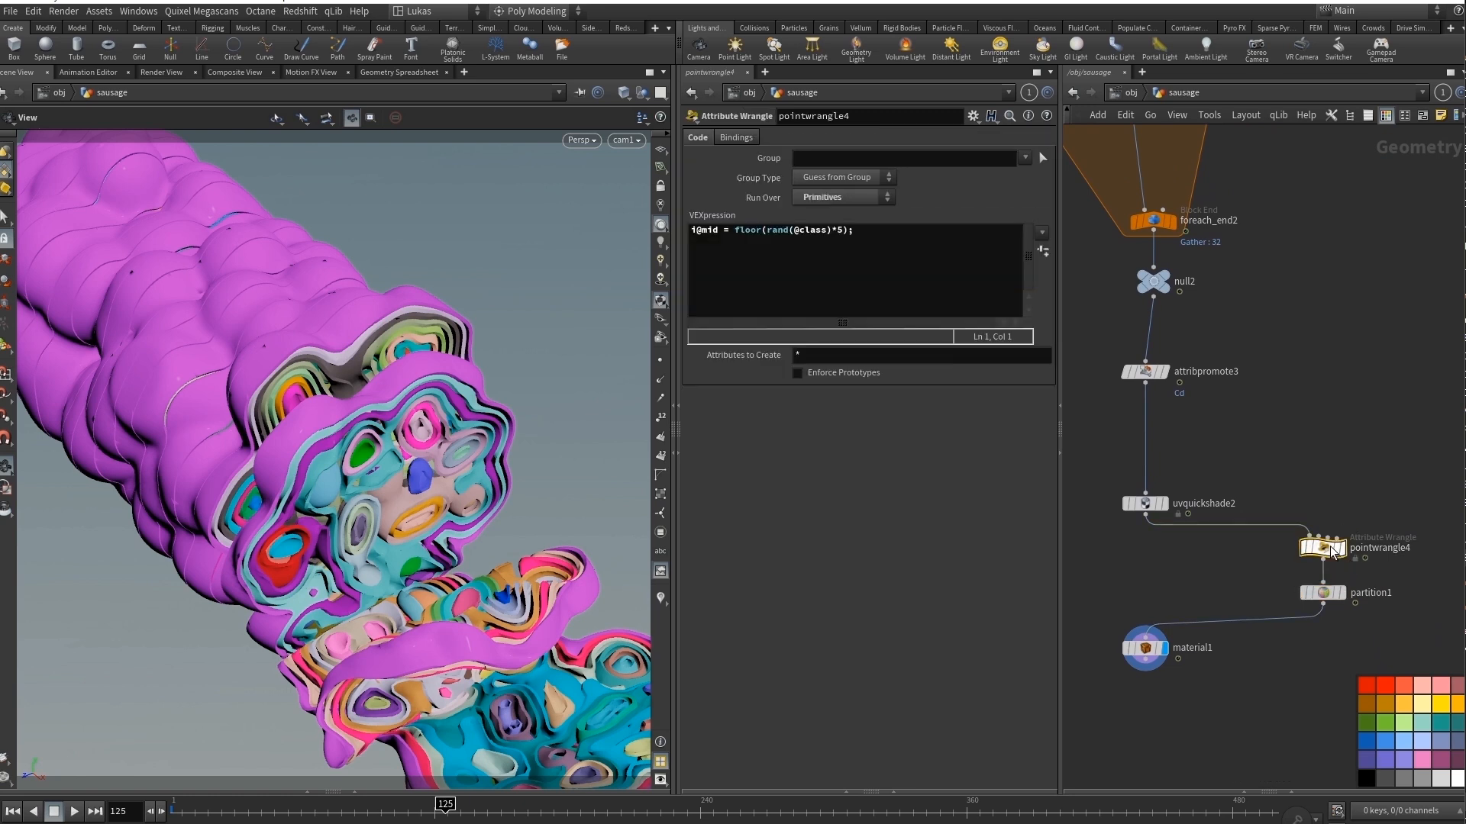
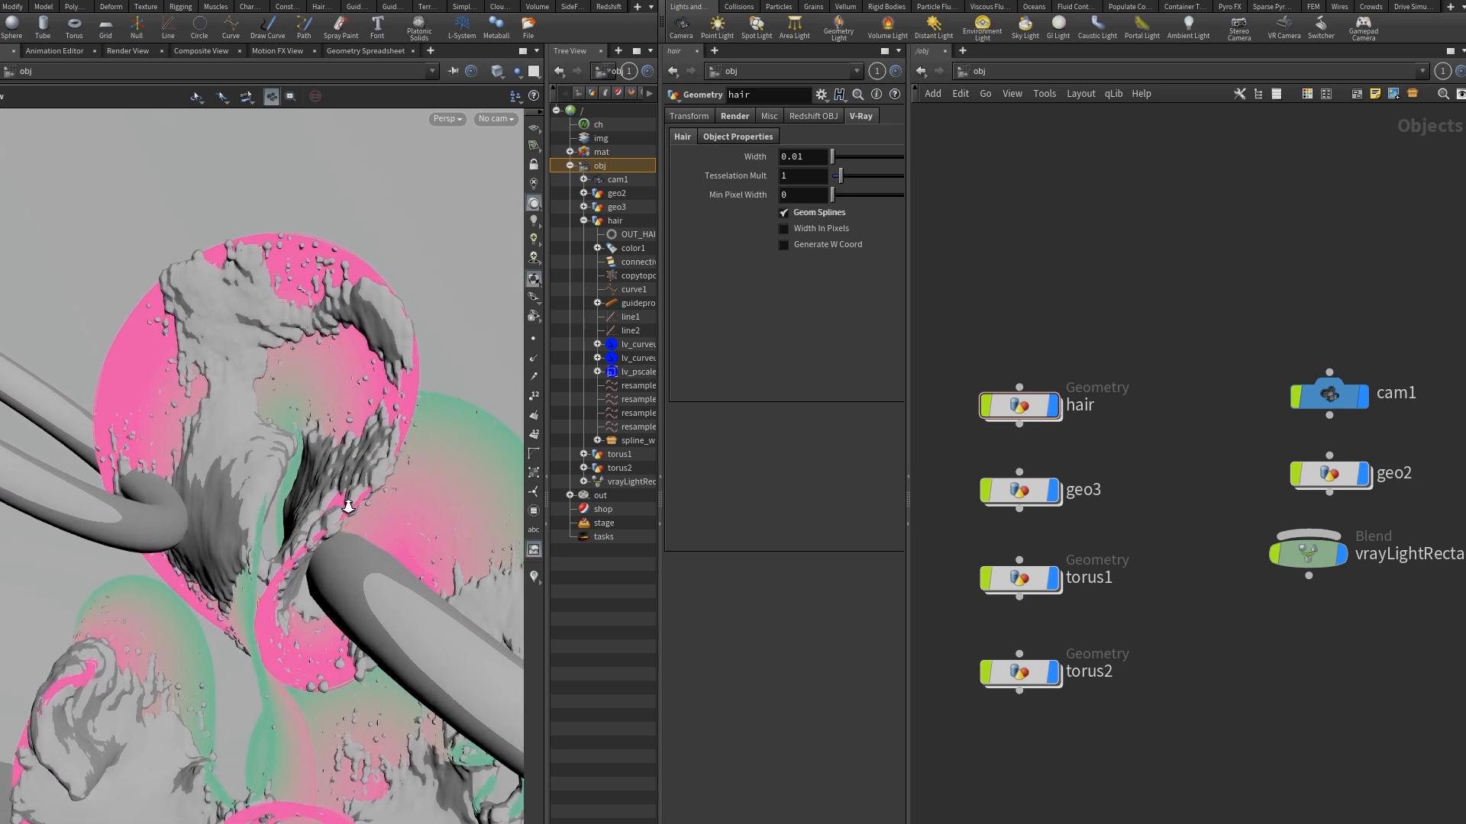
# Hide geo3 and go inside the hair object to display resample2's guide curve and the spline_wrap node.
pyautogui.click(1054, 491)
pyautogui.doubleClick(1023, 409)
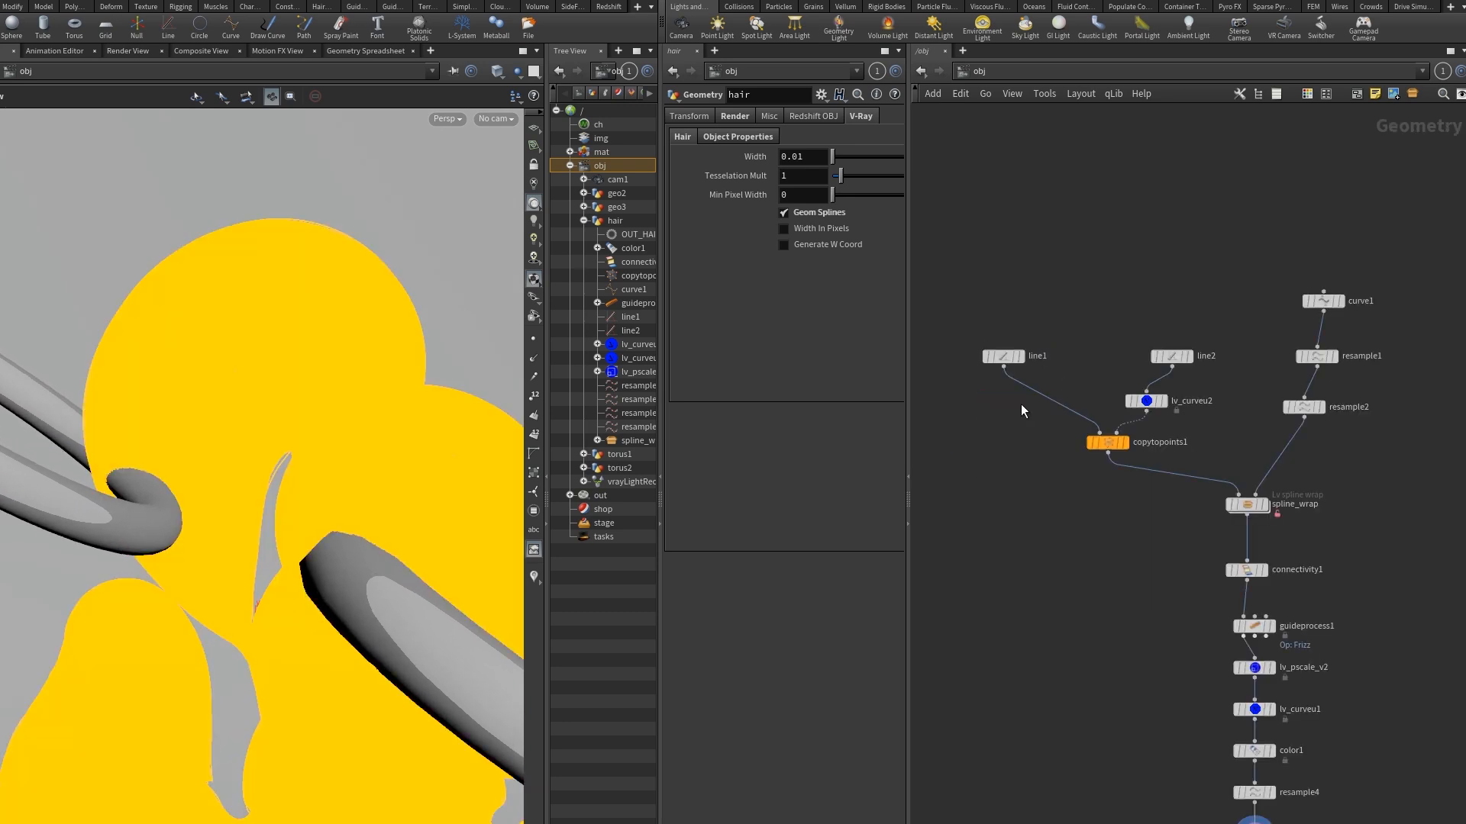
pyautogui.click(1324, 408)
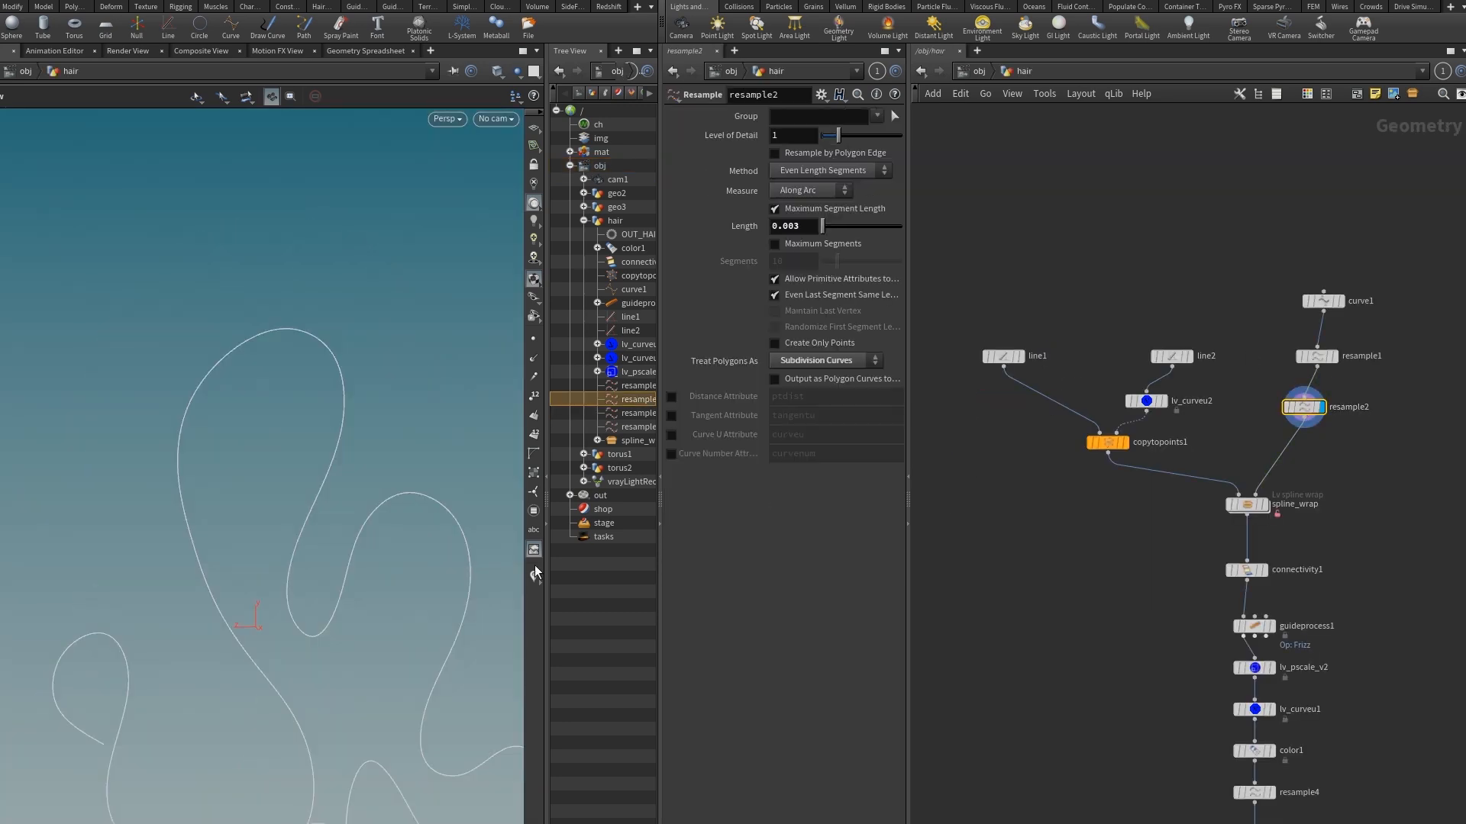
pyautogui.scroll(5, 244, 580)
pyautogui.moveTo(238, 590); pyautogui.dragTo(334, 582)
pyautogui.click(1267, 508)
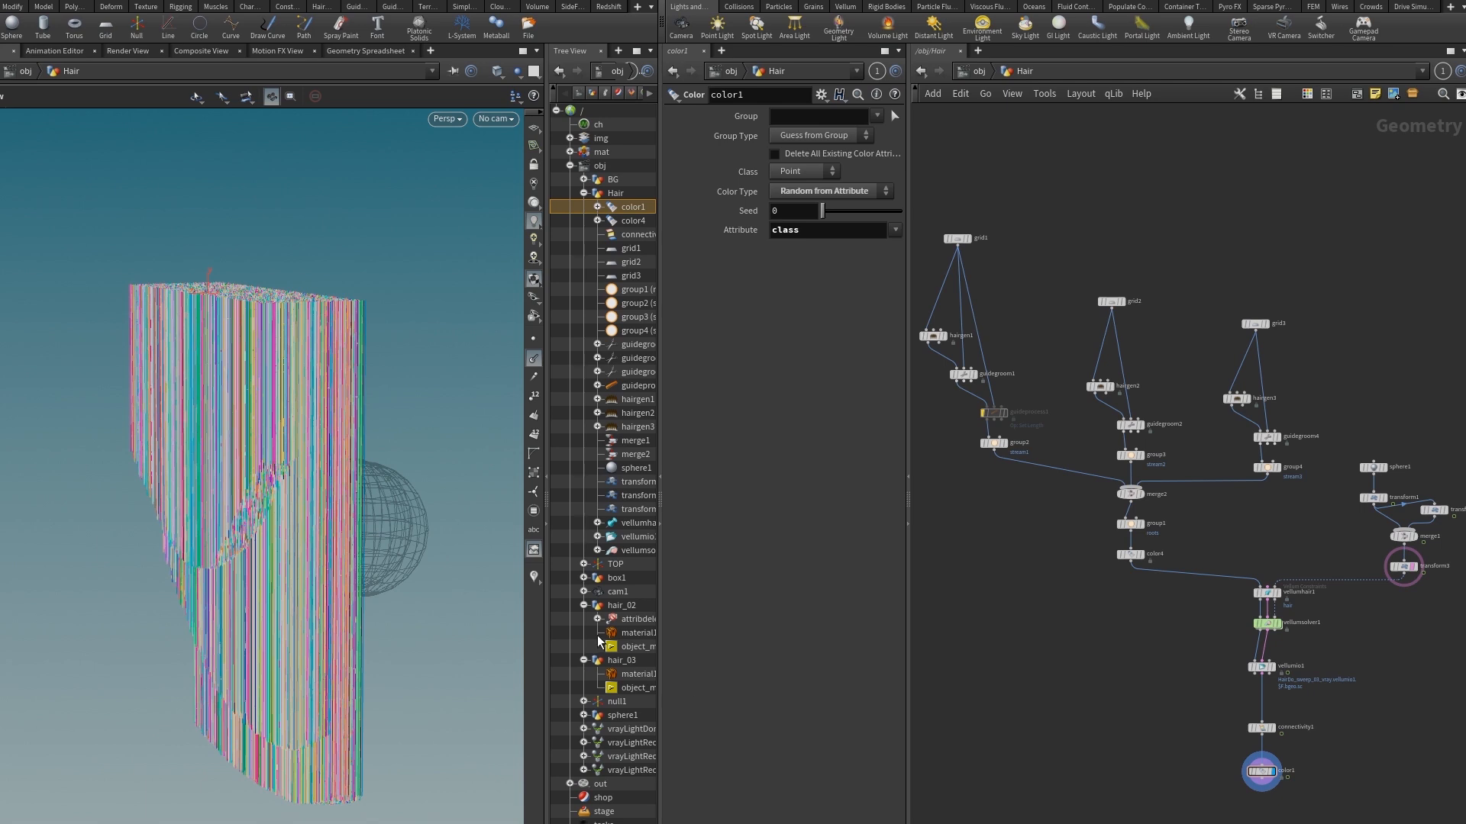
# Examine the colored Vellum hair strands at color1 from the side and front.
pyautogui.moveTo(364, 611); pyautogui.dragTo(317, 571)
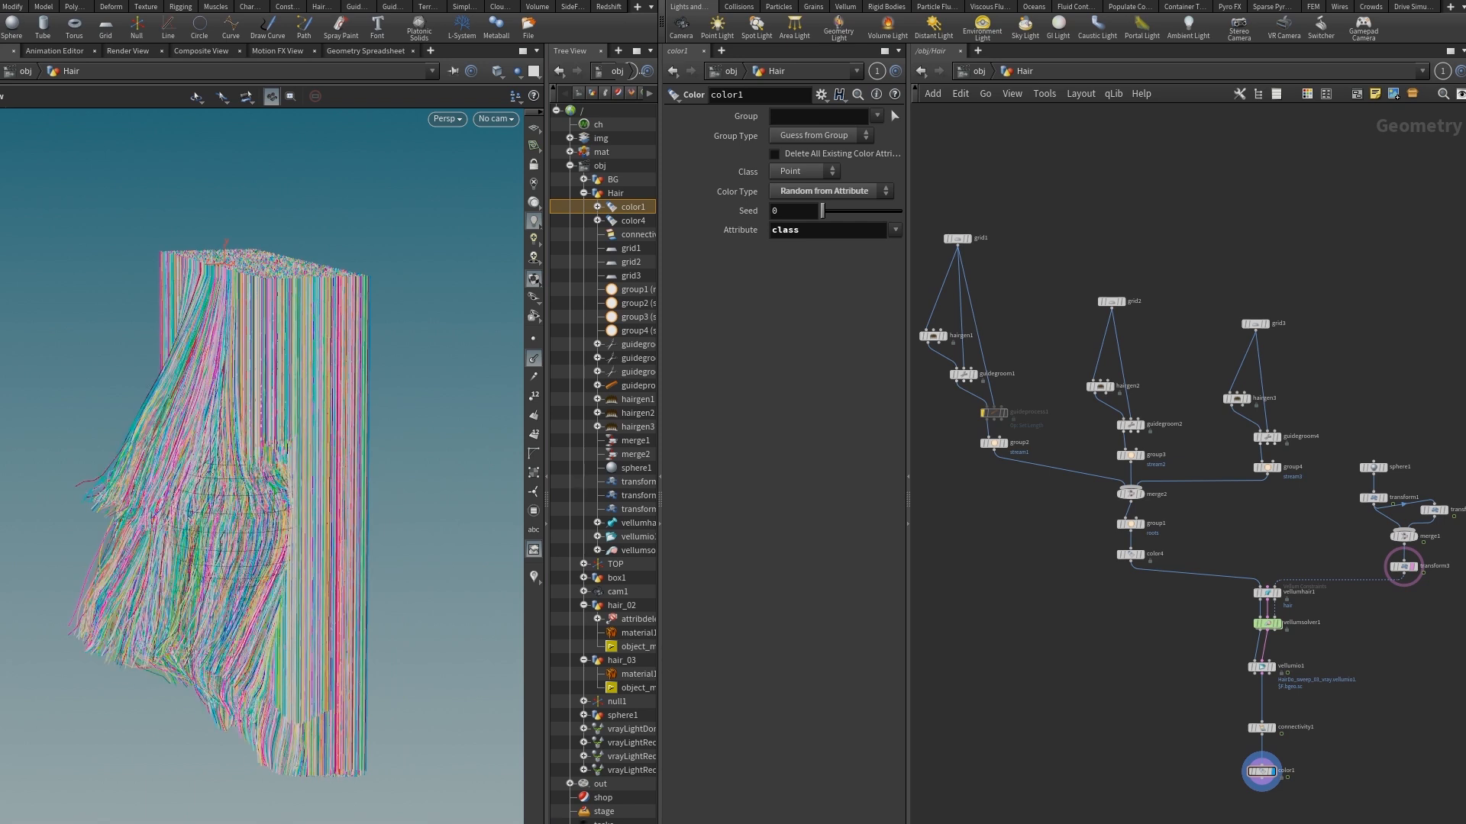
pyautogui.moveTo(193, 567); pyautogui.dragTo(321, 558)
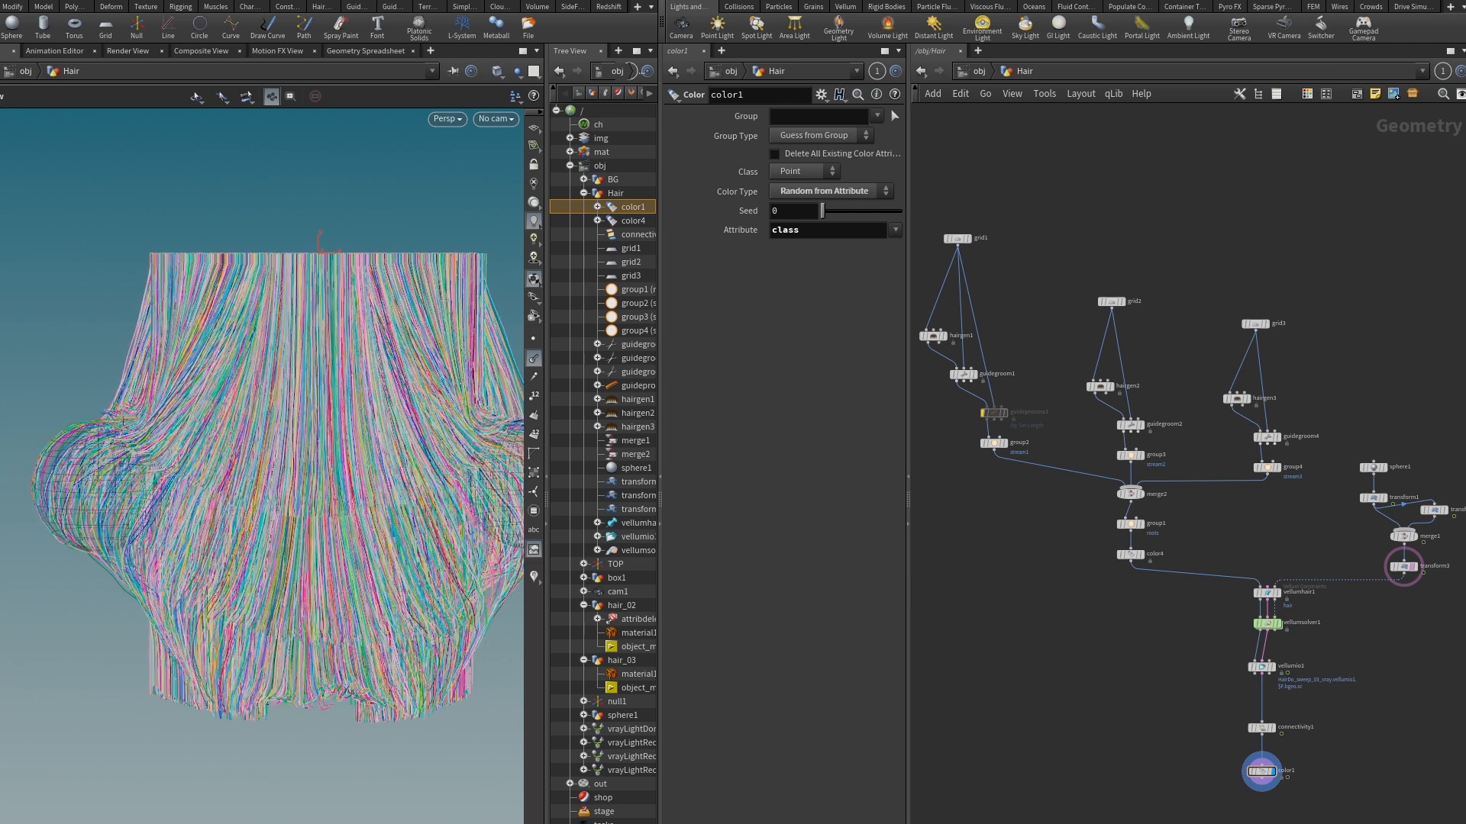
pyautogui.moveTo(340, 514); pyautogui.dragTo(152, 567)
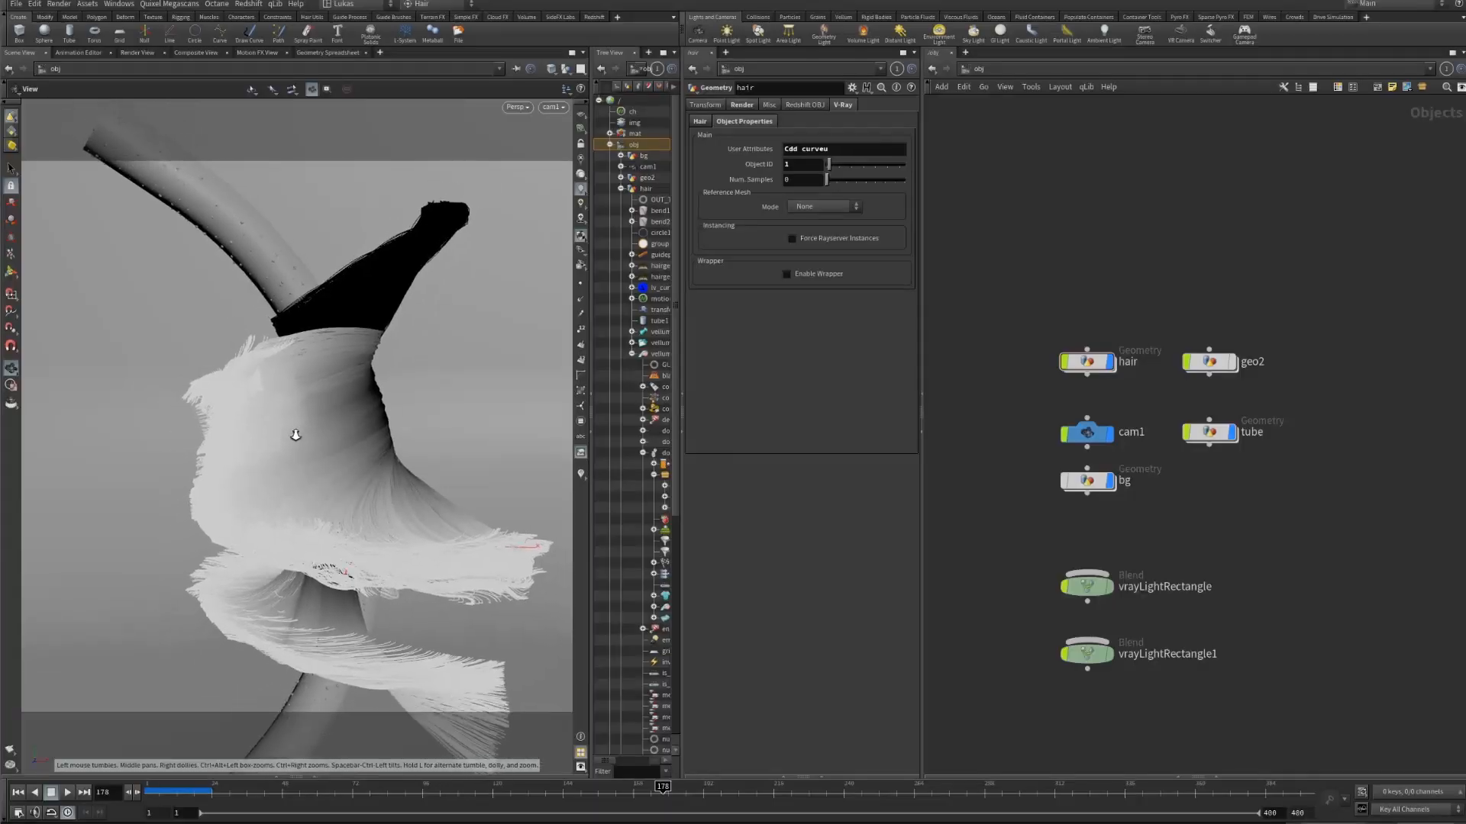
pyautogui.moveTo(295, 426); pyautogui.dragTo(407, 337)
# Look through cam1 and go inside the hair object's network.
pyautogui.click(550, 107)
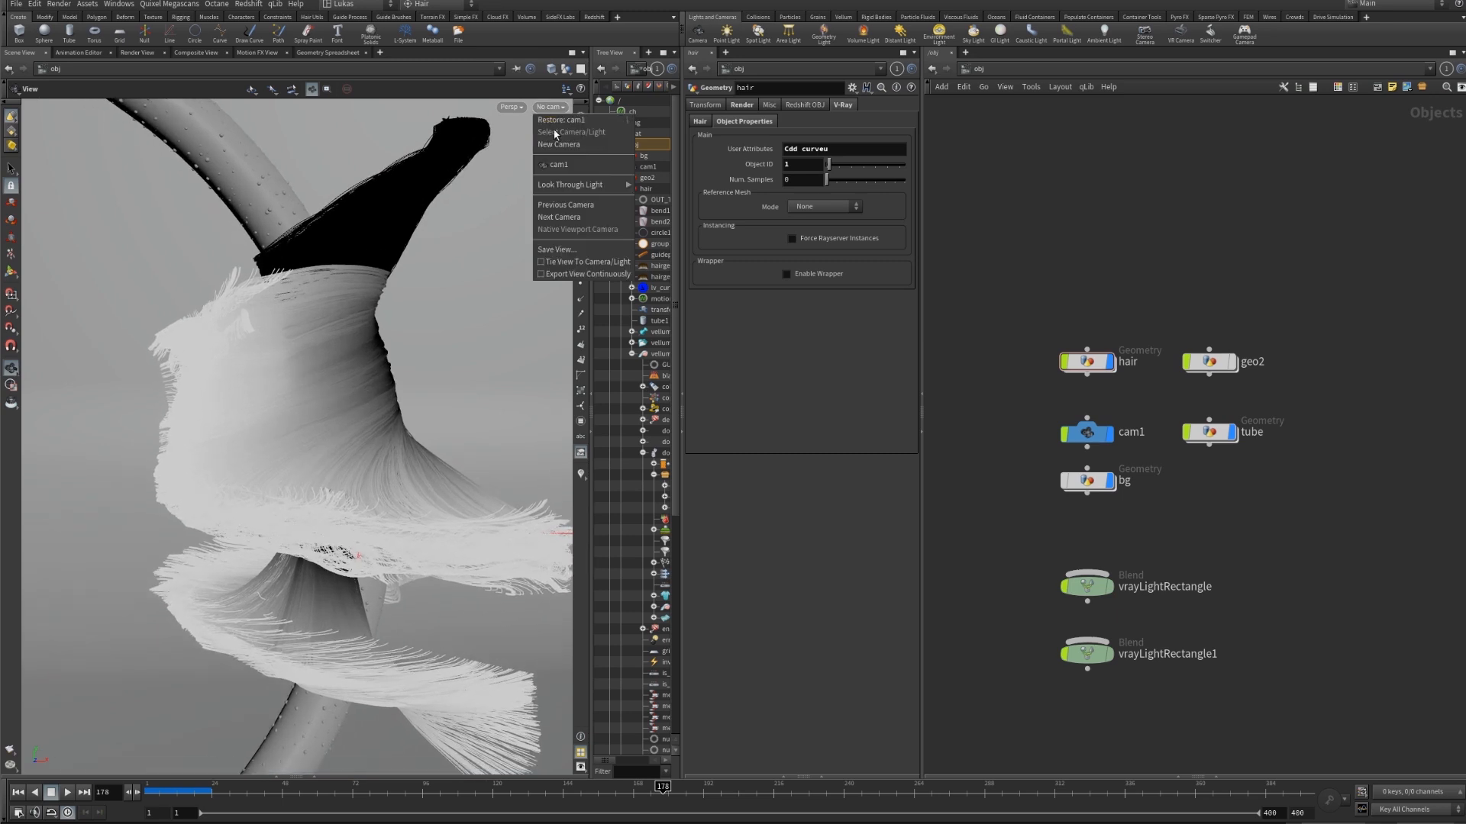
pyautogui.click(555, 164)
pyautogui.click(1087, 361)
pyautogui.doubleClick(1087, 362)
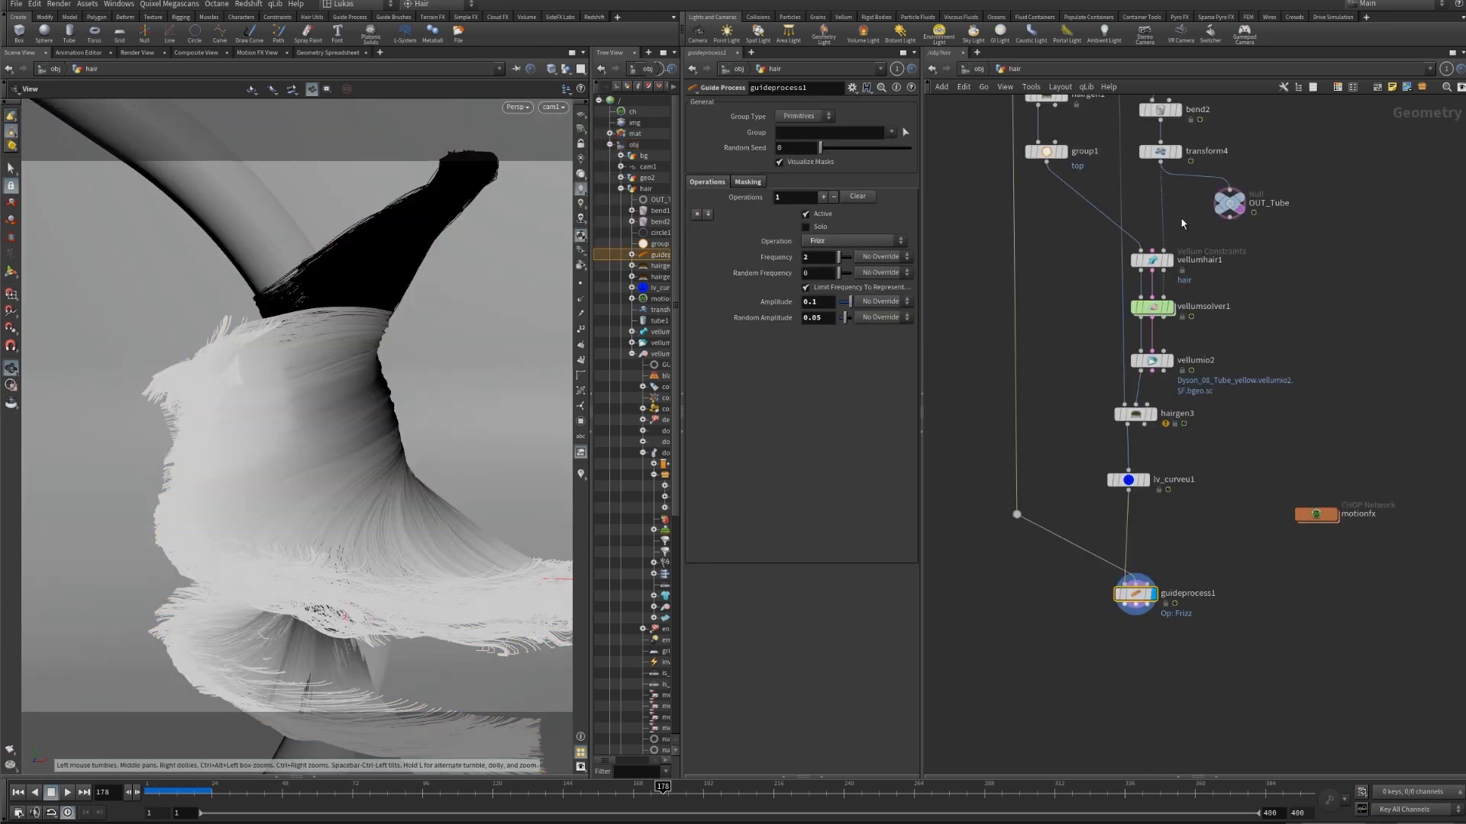
# Display circle1 and the hairgen1 hair strands, and view them beside the tube outside the camera.
pyautogui.moveTo(1335, 323); pyautogui.dragTo(1335, 402, button='middle')
pyautogui.moveTo(1221, 180); pyautogui.dragTo(1213, 300, button='middle')
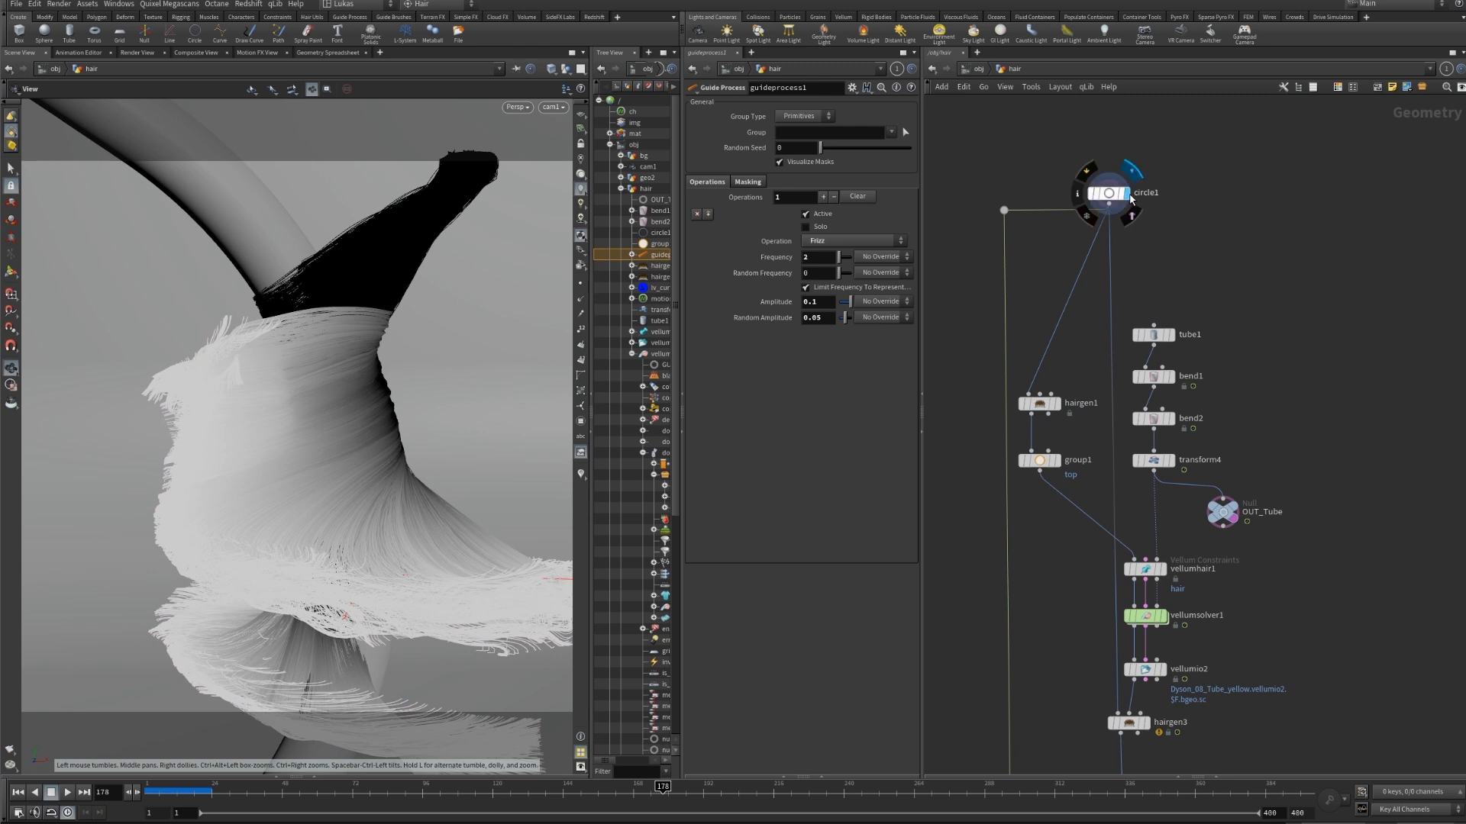
pyautogui.click(1127, 194)
pyautogui.click(1060, 404)
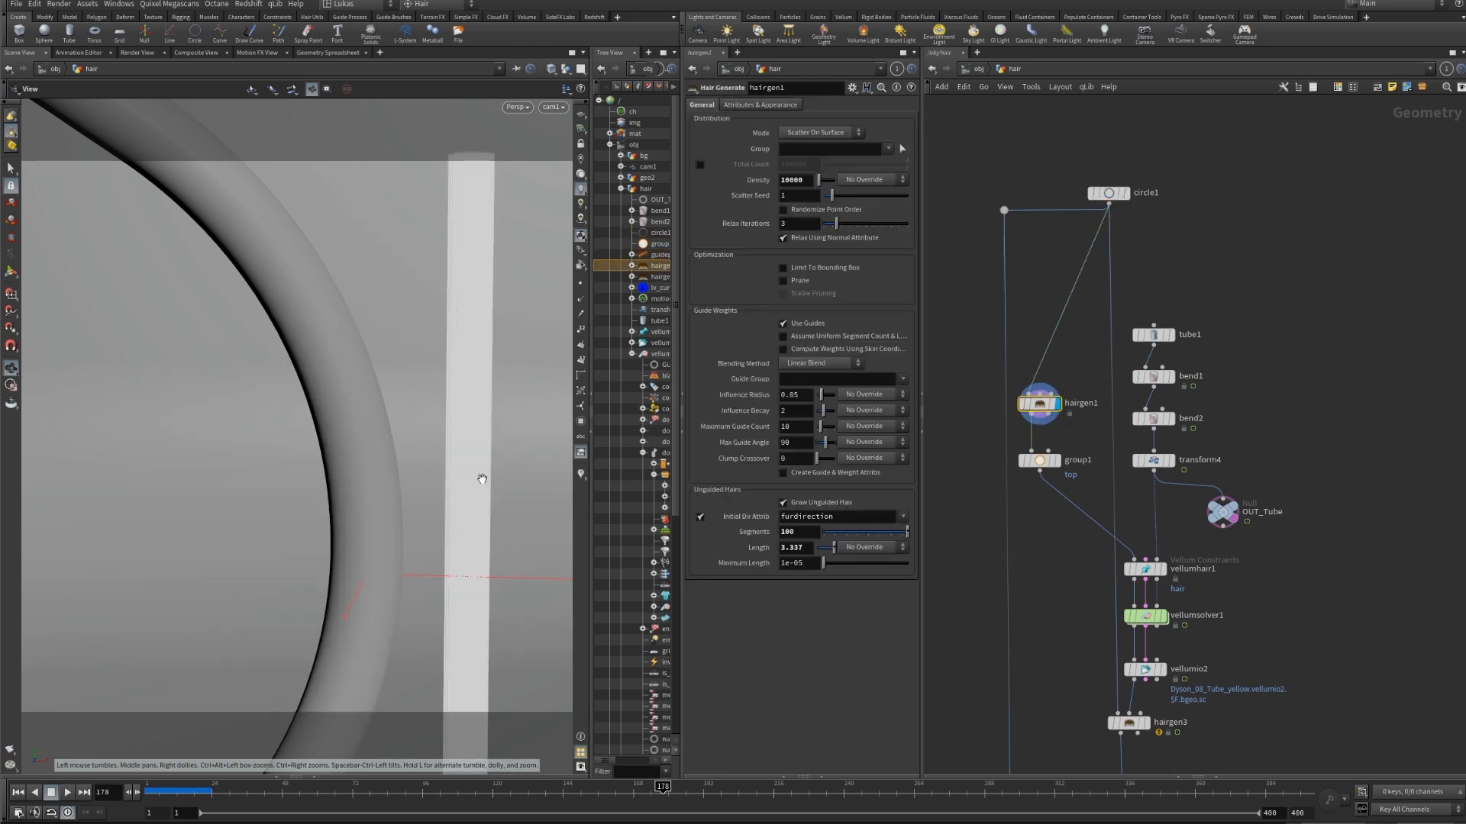
pyautogui.moveTo(481, 481); pyautogui.dragTo(432, 440)
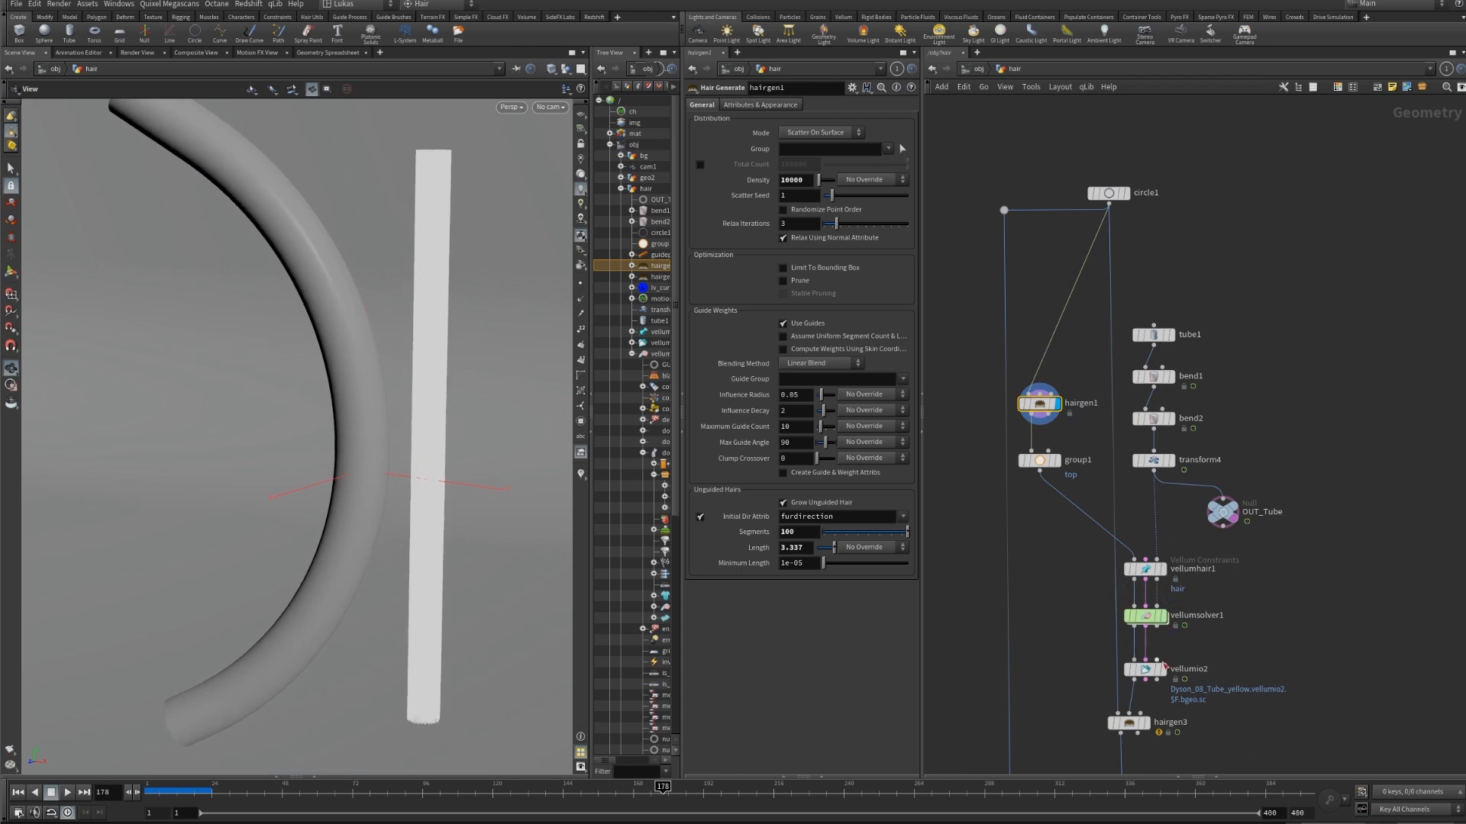
# Return to the first frame and inspect the POP forces inside vellumsolver1, going back up to the hair network.
pyautogui.moveTo(1165, 620)
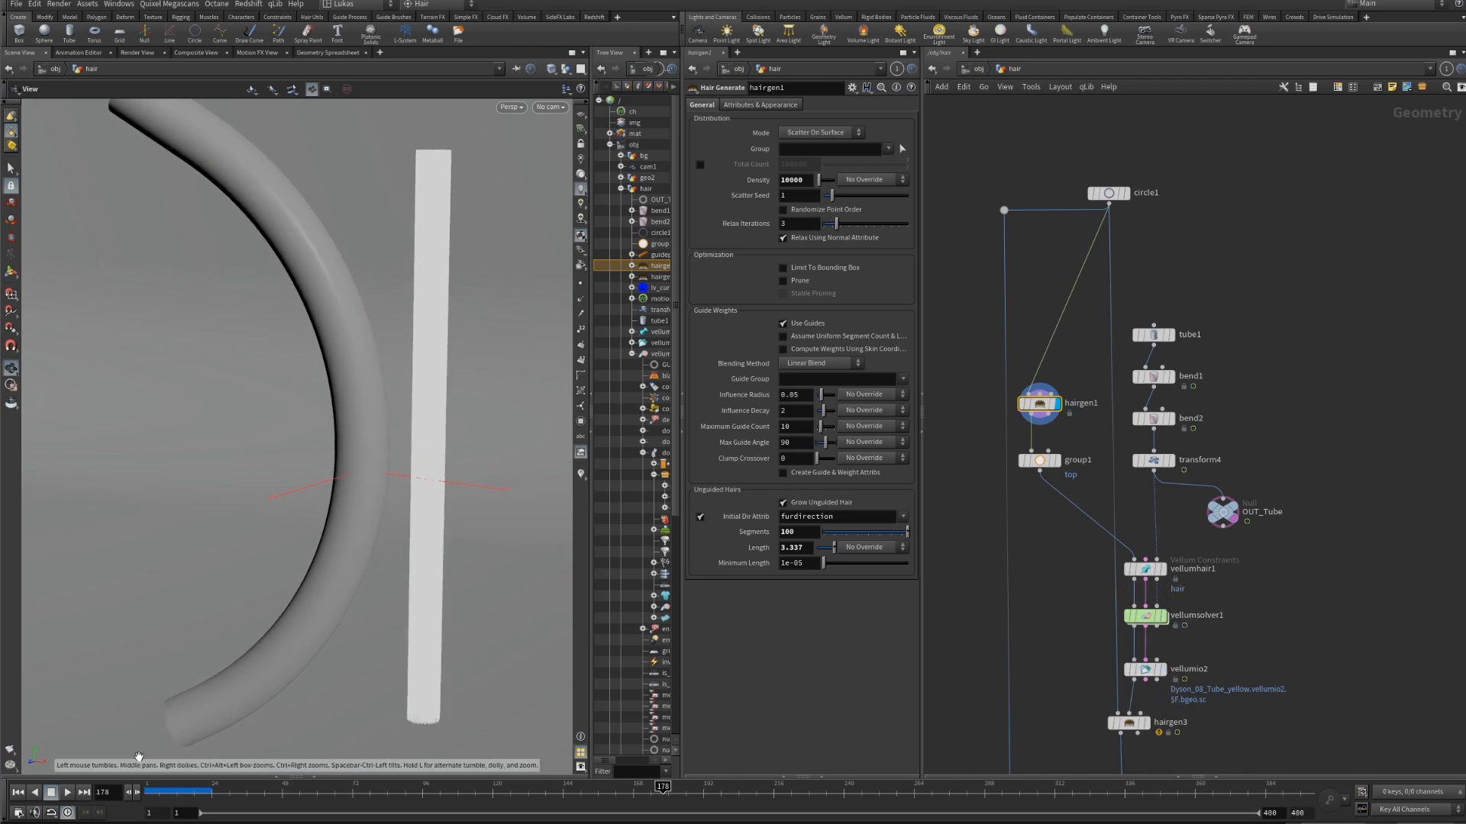
pyautogui.hotkey('ctrl', 'Up')
pyautogui.doubleClick(1150, 617)
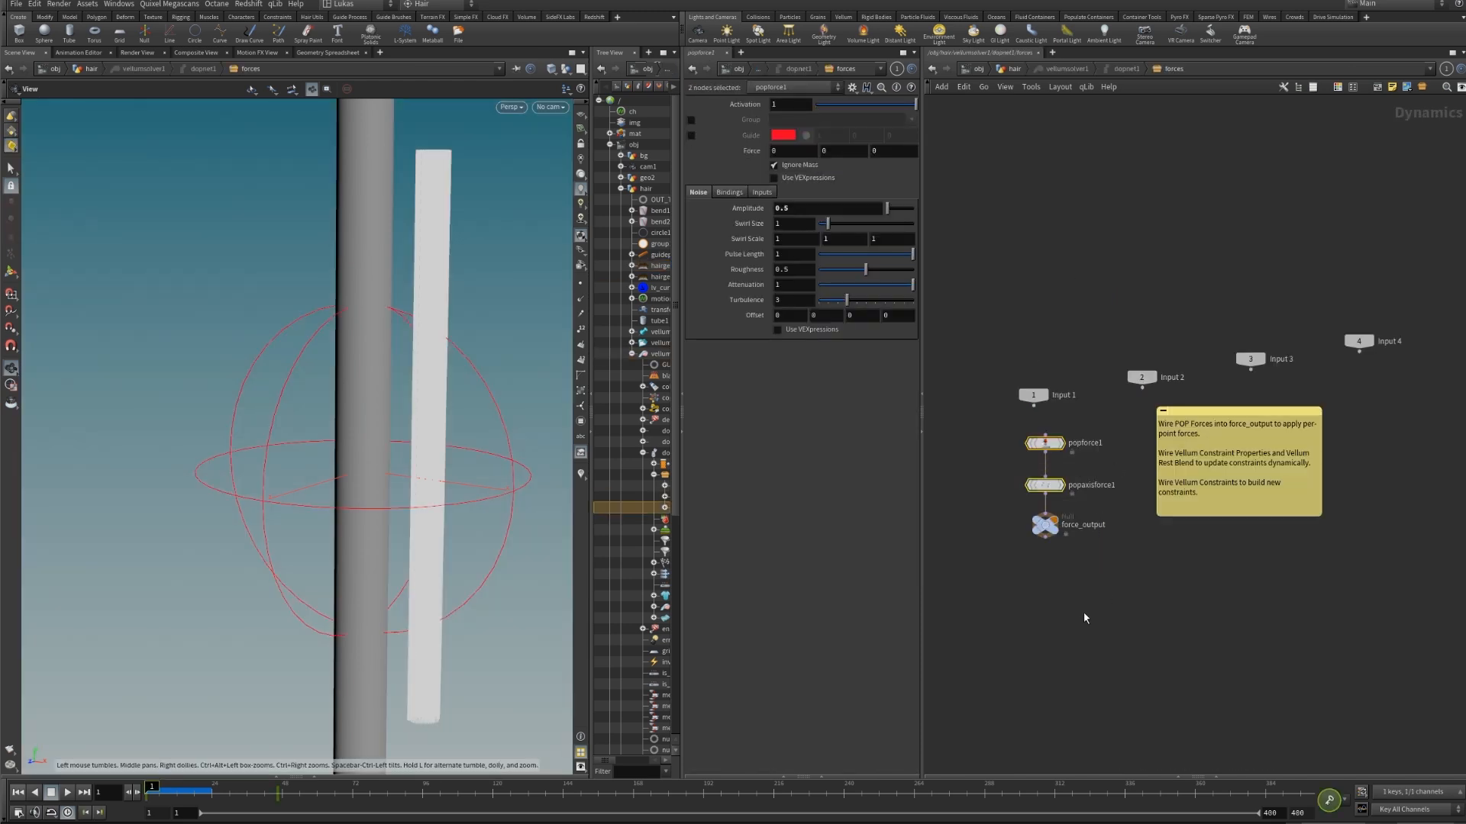
pyautogui.press('u')
# Display transform4 and scrub the timeline to about frame 138 to check the tube's bending animation.
pyautogui.click(1172, 460)
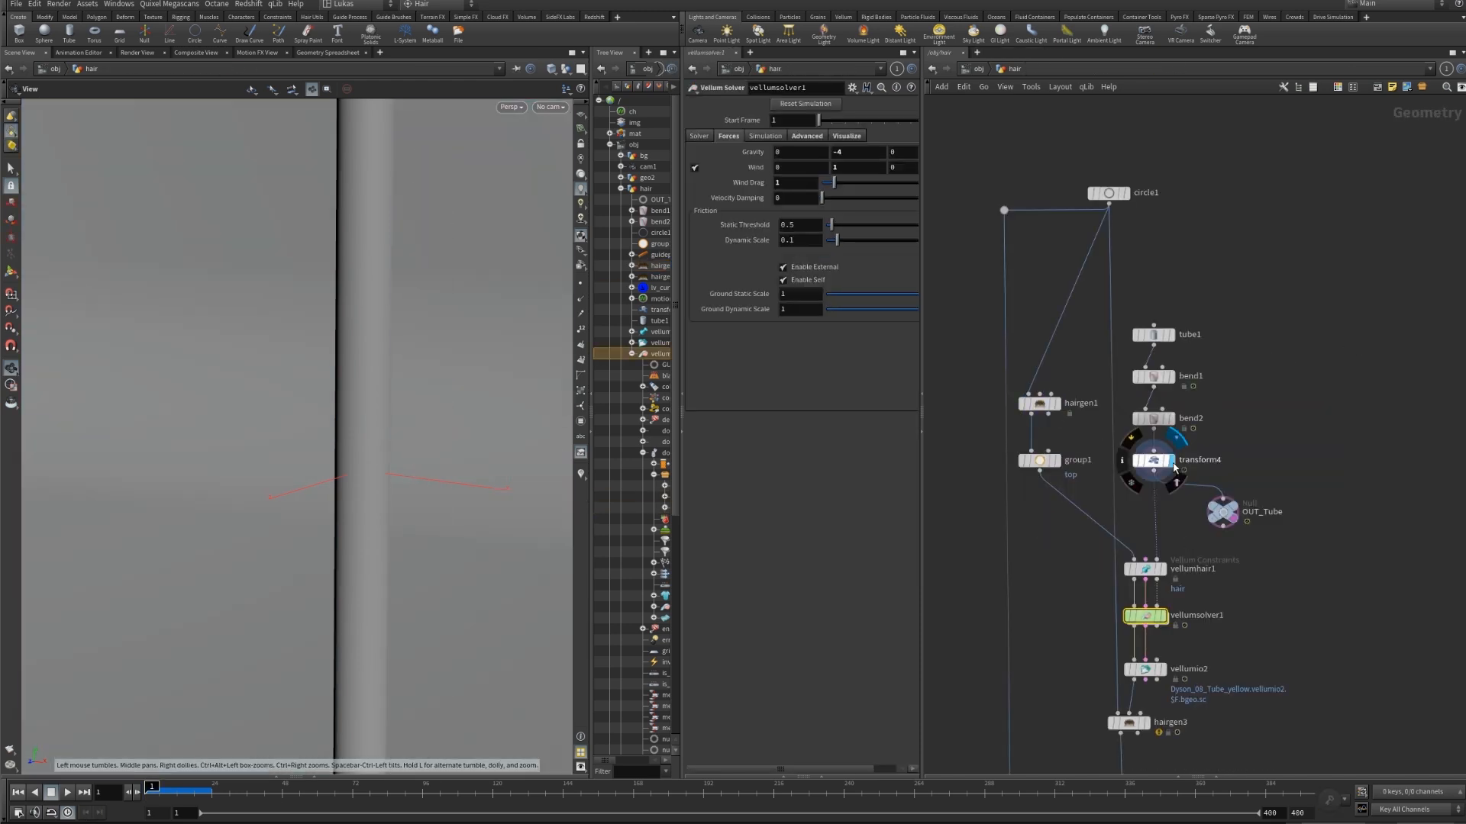
pyautogui.moveTo(374, 781); pyautogui.dragTo(215, 791)
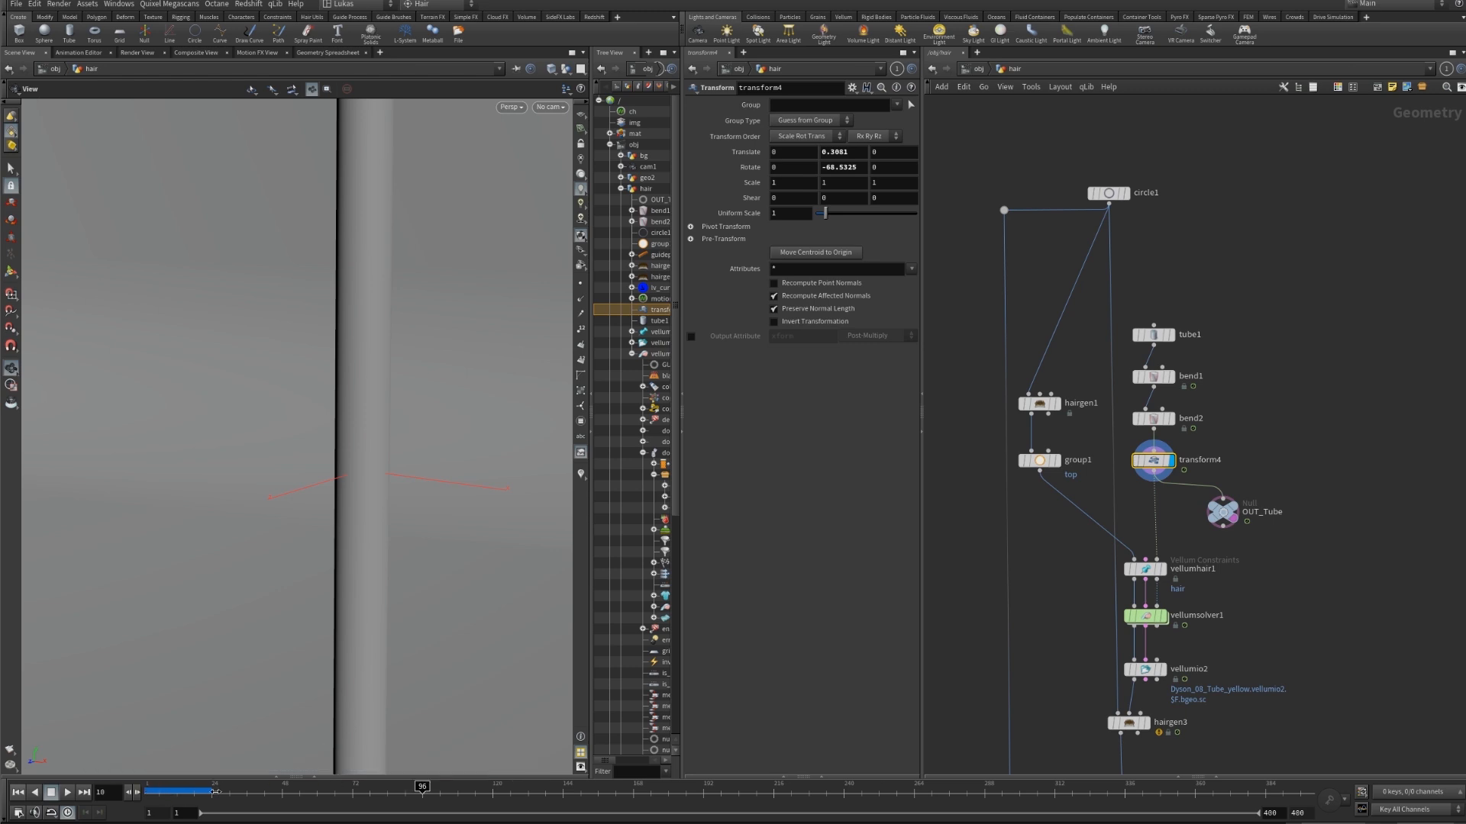
pyautogui.moveTo(422, 787); pyautogui.dragTo(546, 797)
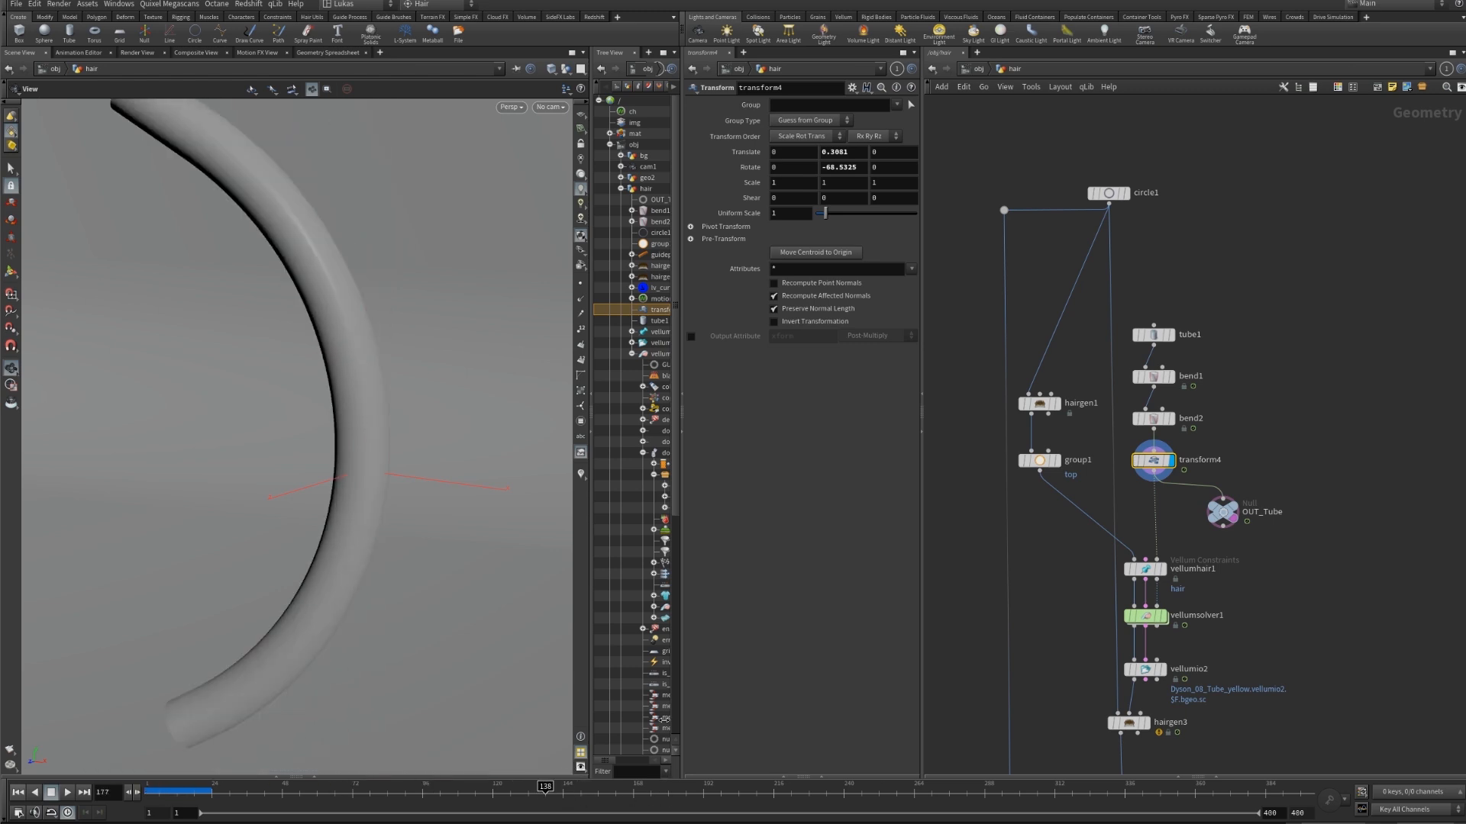
# Display vellumio2, scrub through the cached hair simulation, and pause the flipbook in MPlay.
pyautogui.click(1164, 672)
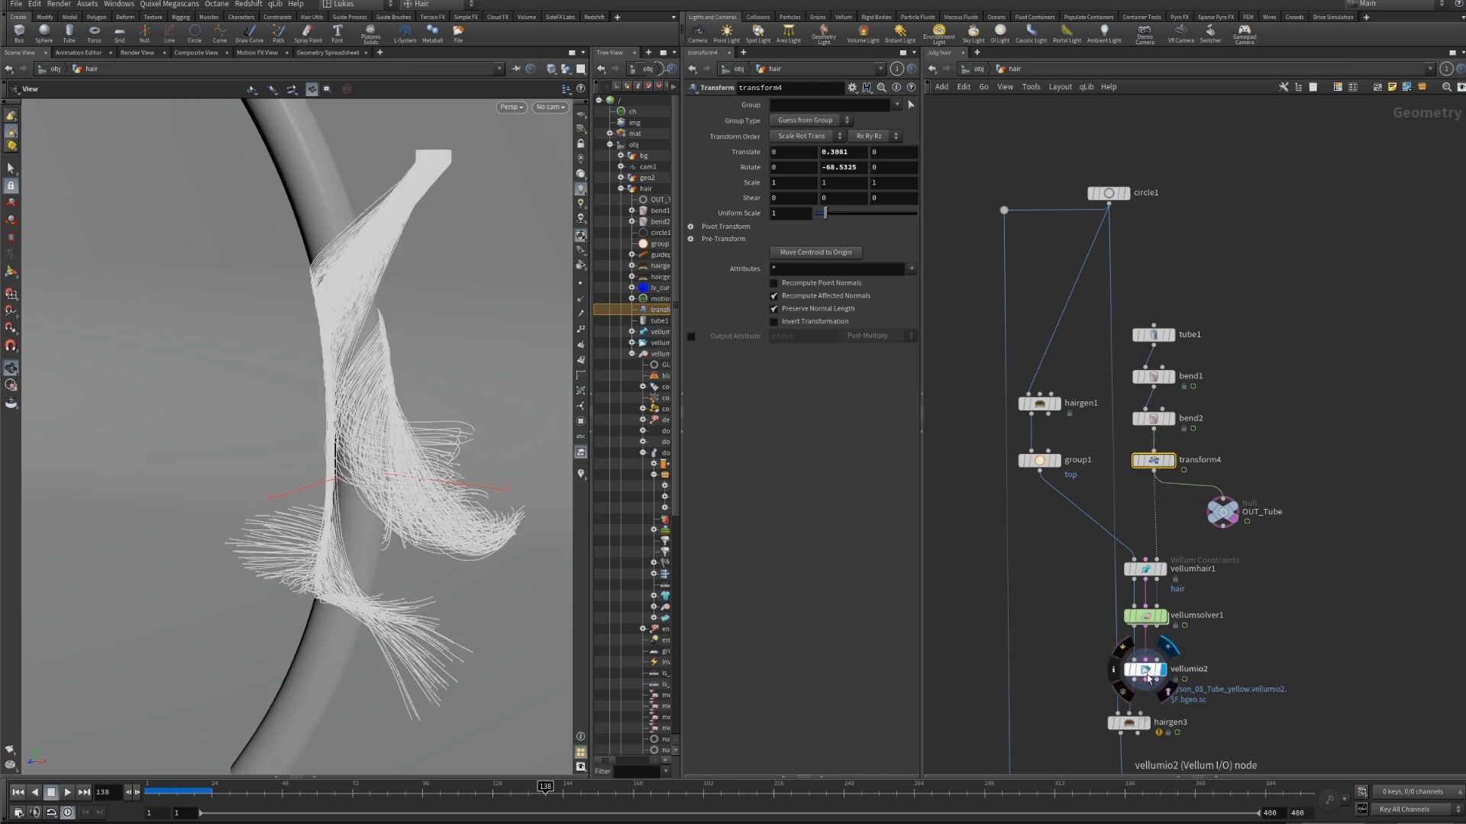
pyautogui.moveTo(355, 792); pyautogui.dragTo(343, 799)
pyautogui.click(503, 797)
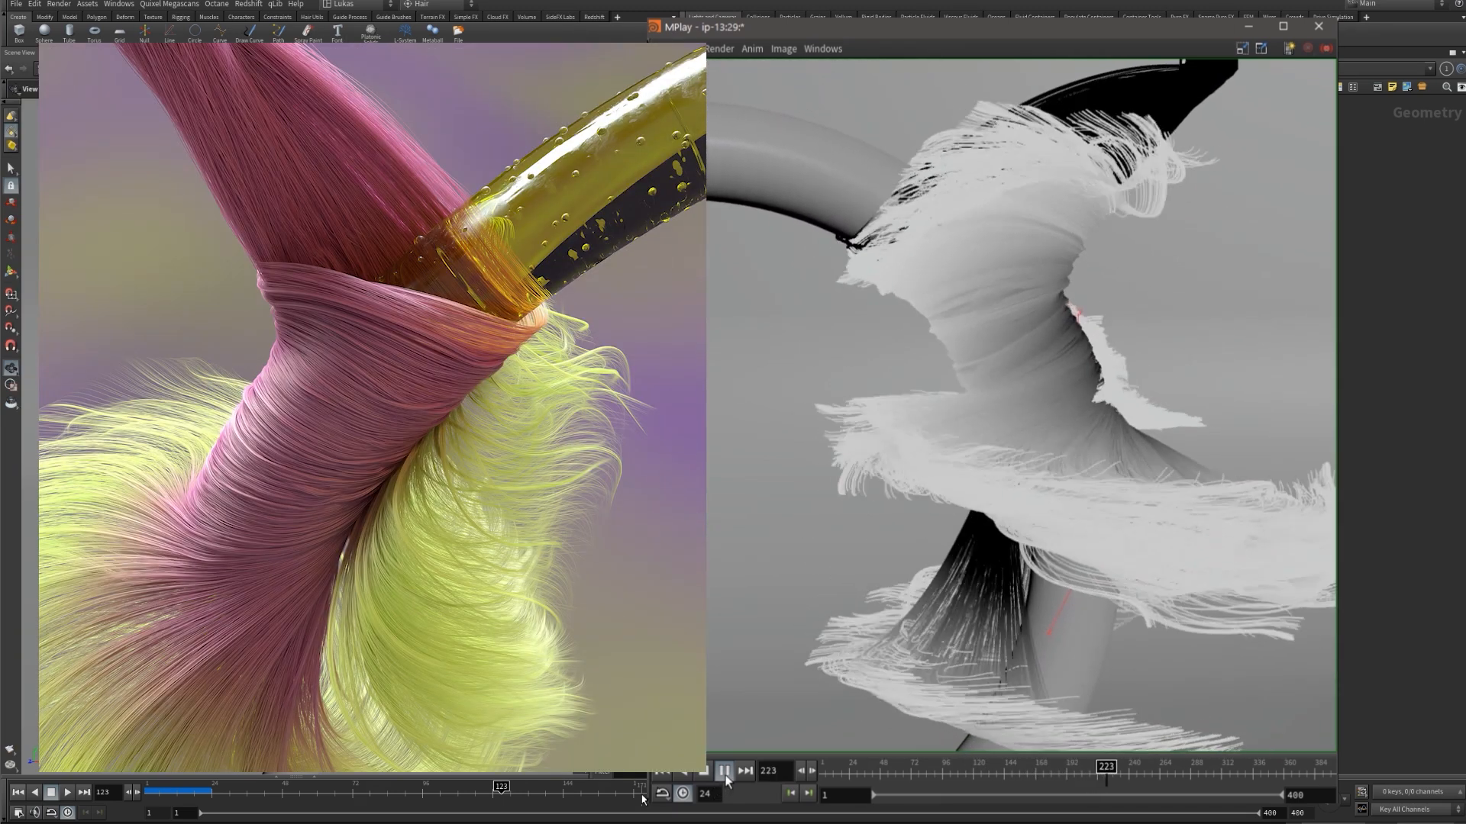
pyautogui.click(724, 772)
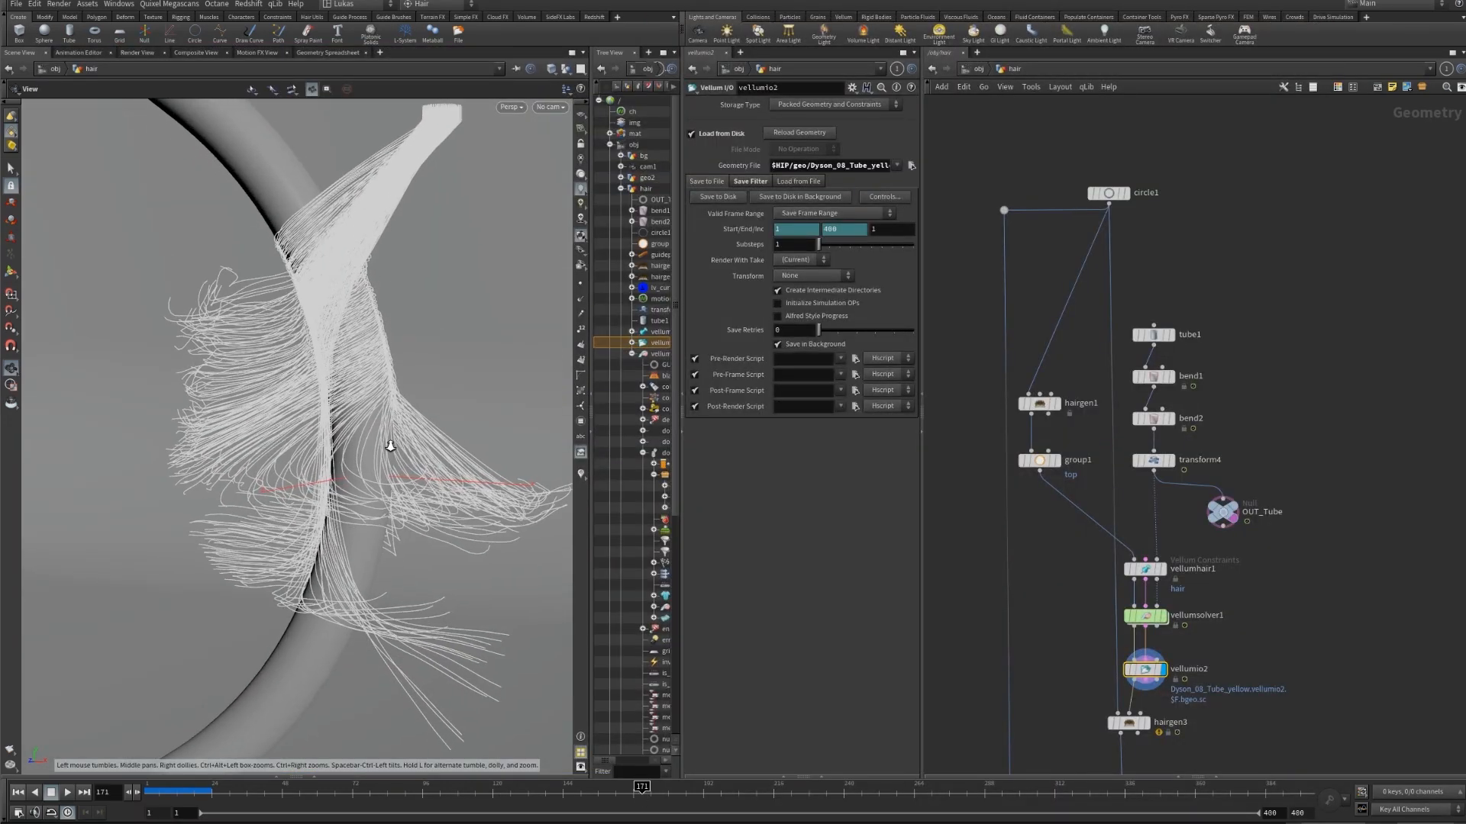
# Display hairgen3's dense generated hair and the lv_curveu1 node below it.
pyautogui.moveTo(1214, 685); pyautogui.dragTo(1219, 613, button='middle')
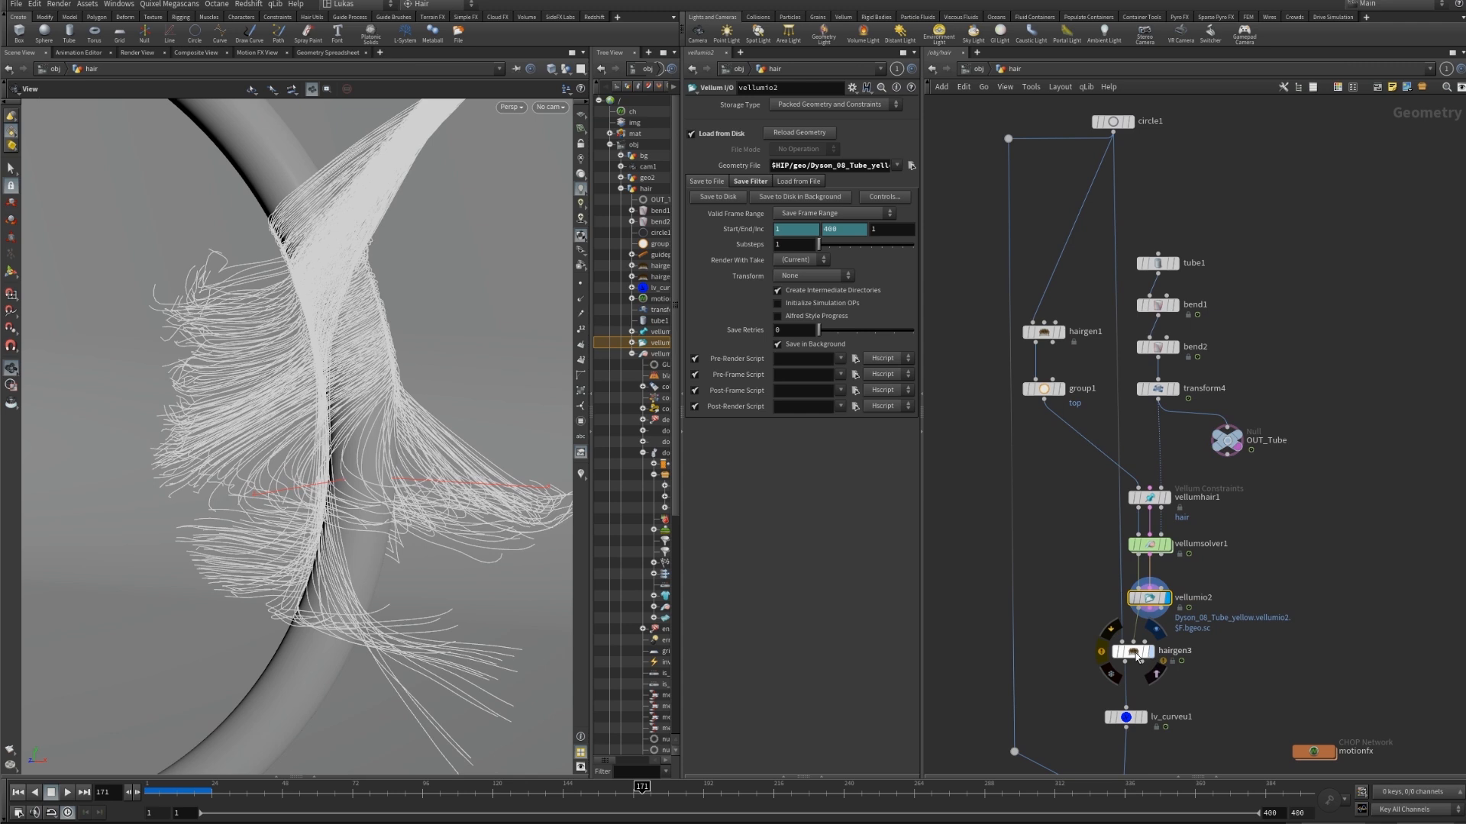
pyautogui.click(1138, 655)
pyautogui.moveTo(1155, 723); pyautogui.dragTo(1151, 687, button='middle')
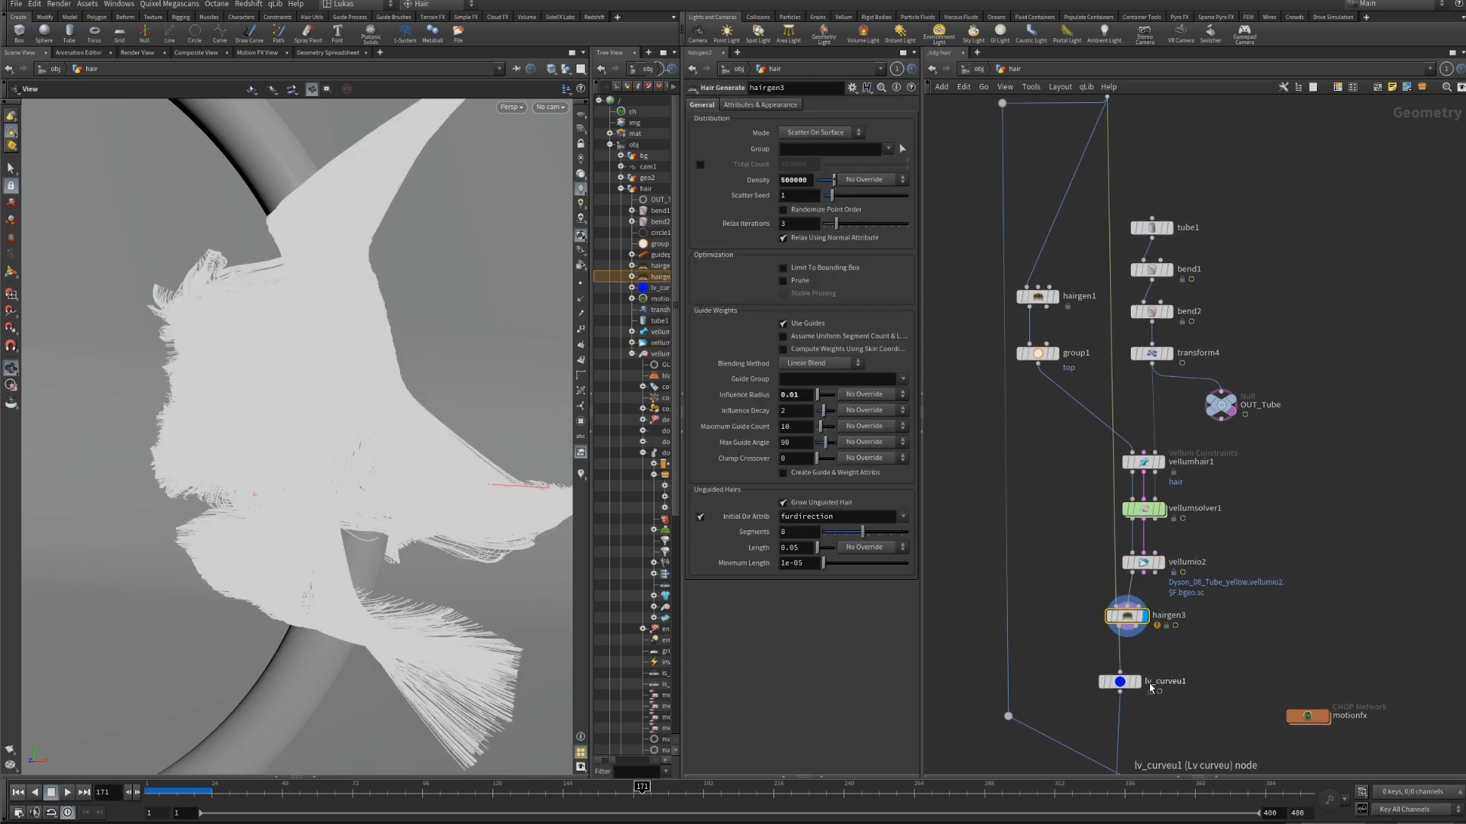
pyautogui.click(1138, 683)
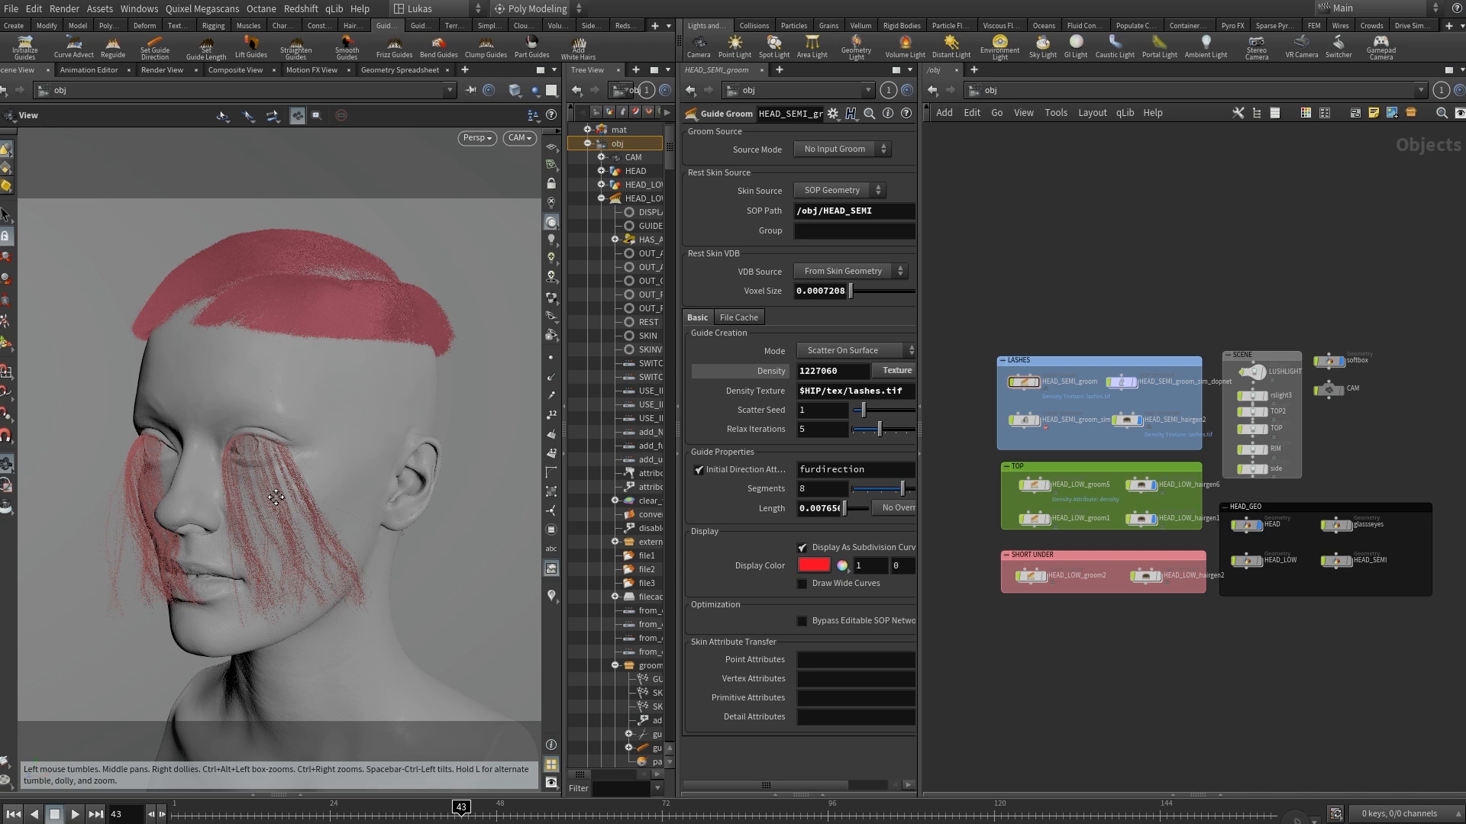
# Compare the hair utility tools with the guide process tools available for grooming.
pyautogui.moveTo(276, 498); pyautogui.dragTo(313, 460)
pyautogui.click(352, 26)
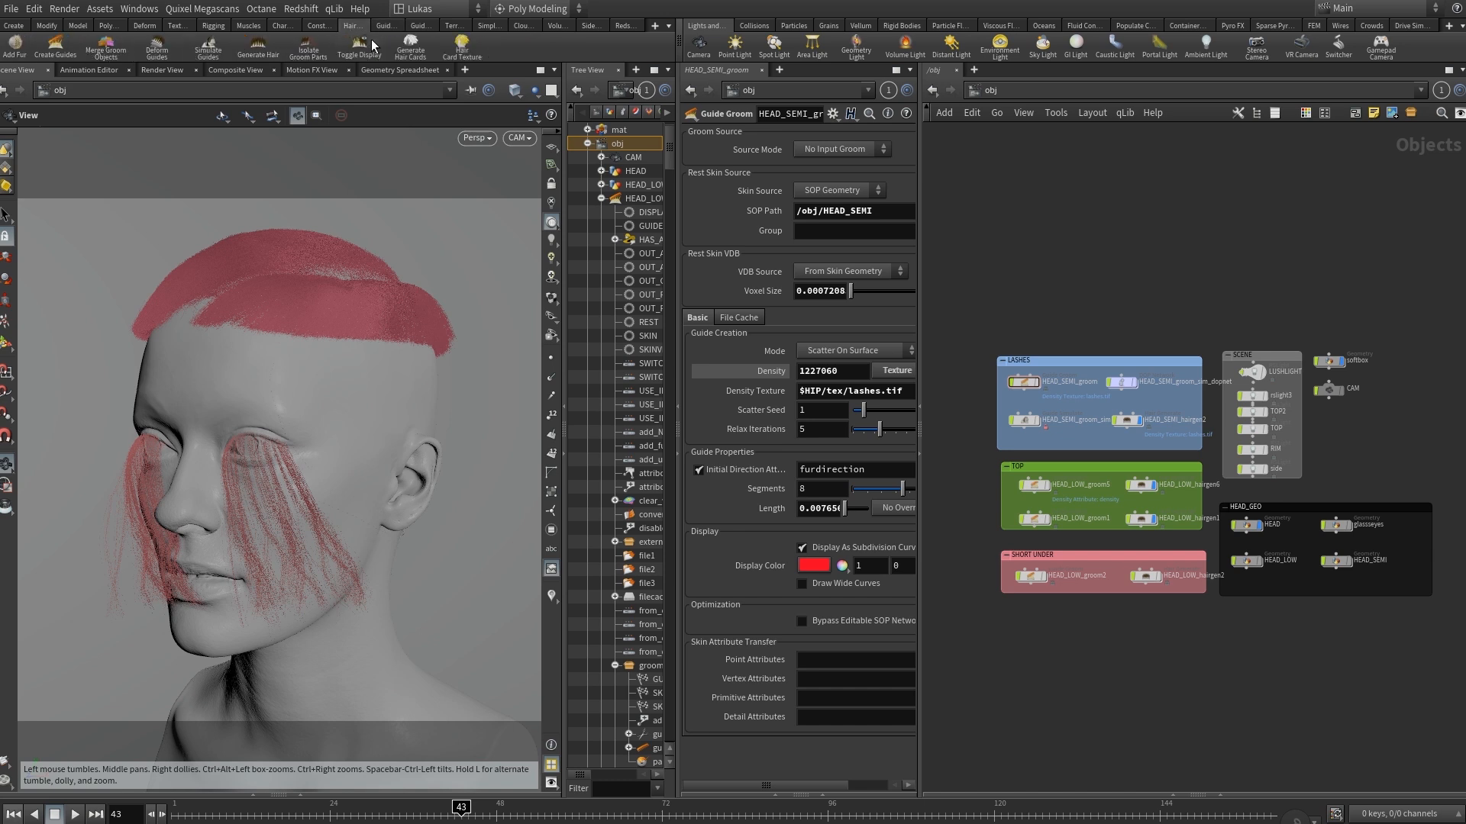
pyautogui.click(382, 26)
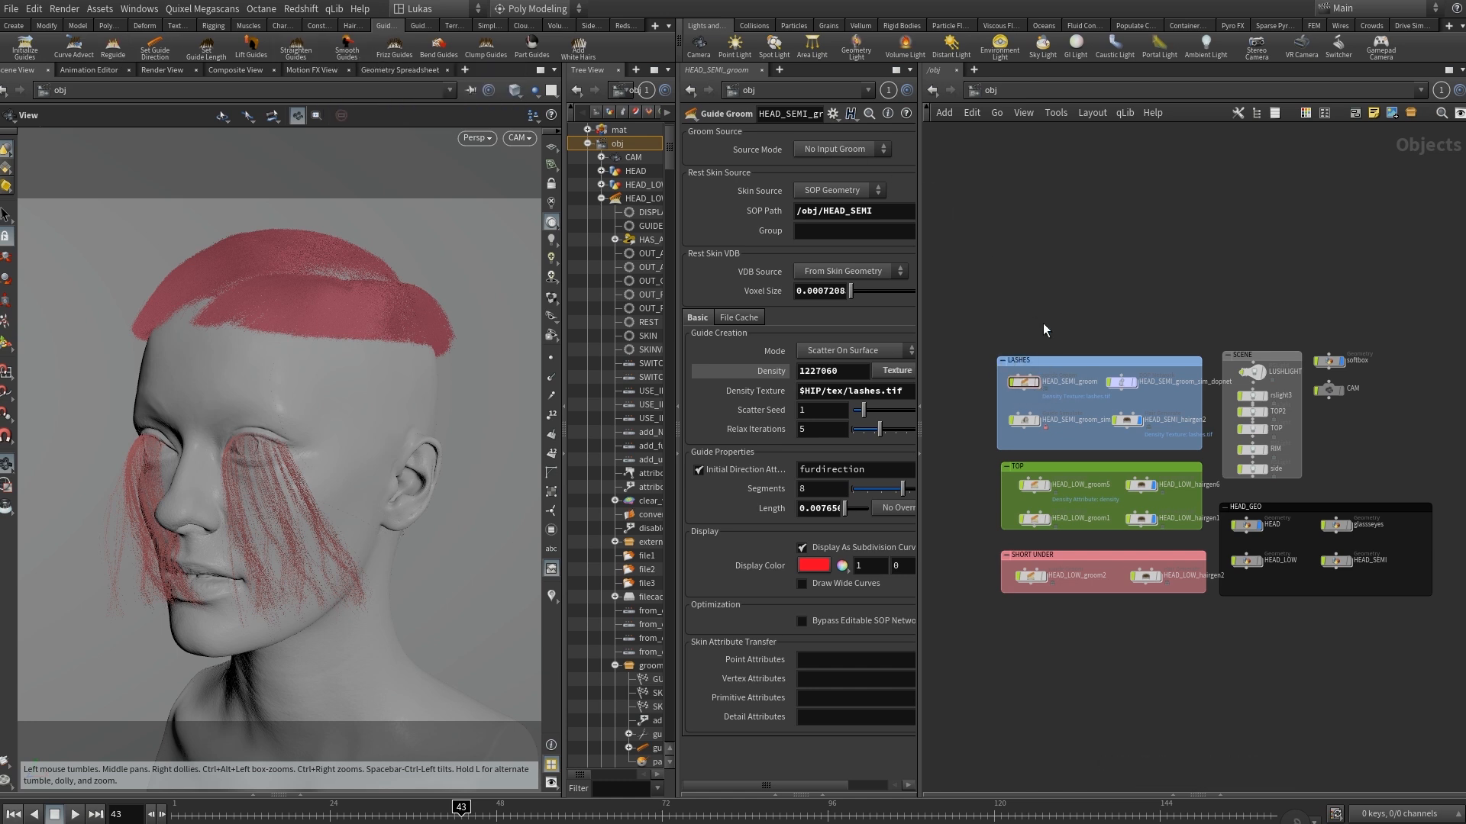
# Inspect the LASHES nodes: HEAD_SEMI_groom, its groom_sim and groom_sim_dopnet, and the HEAD_SEMI_hairgen2 hair generator.
pyautogui.click(1026, 385)
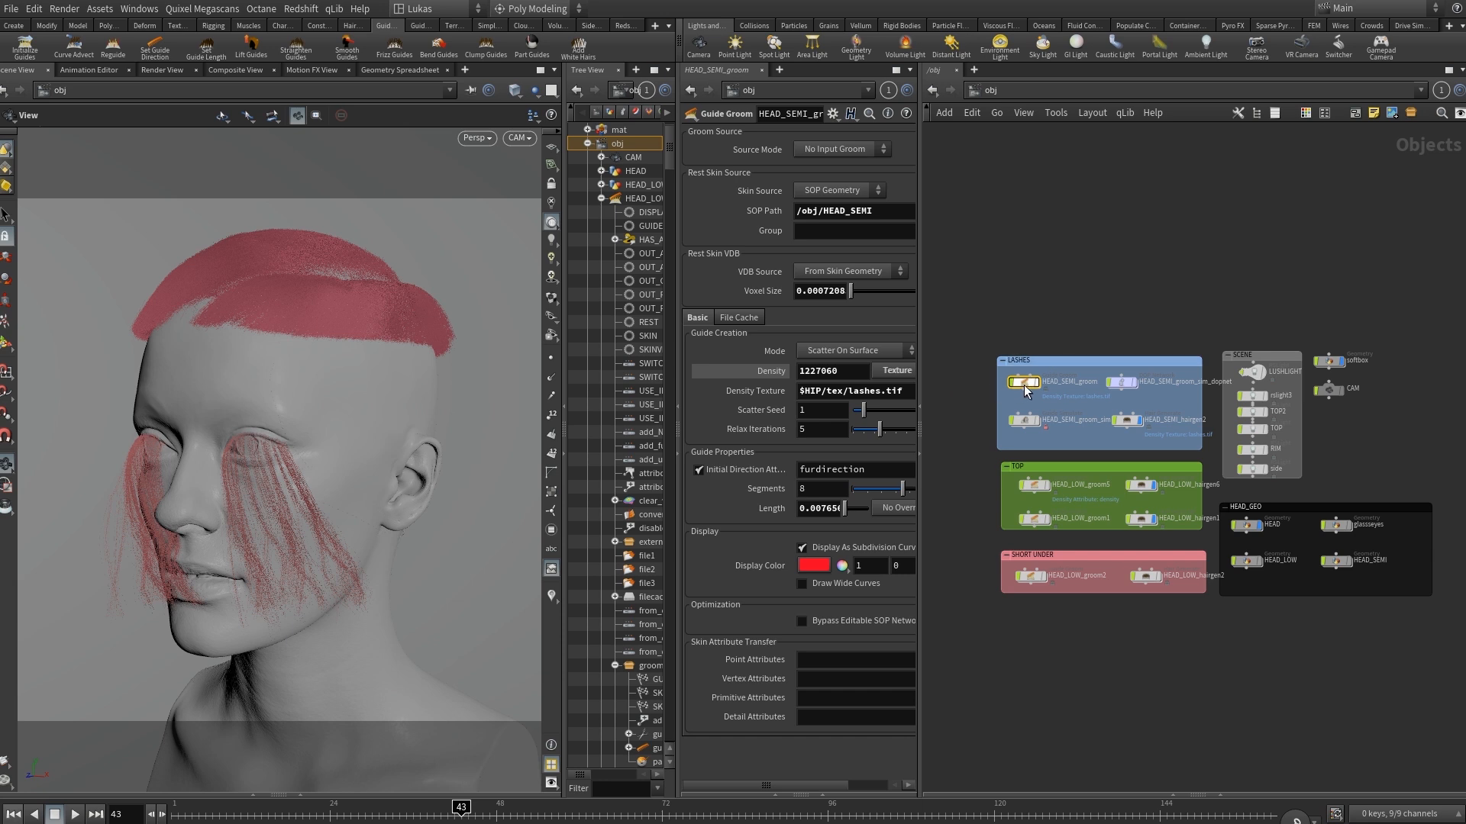
pyautogui.scroll(5, 1026, 390)
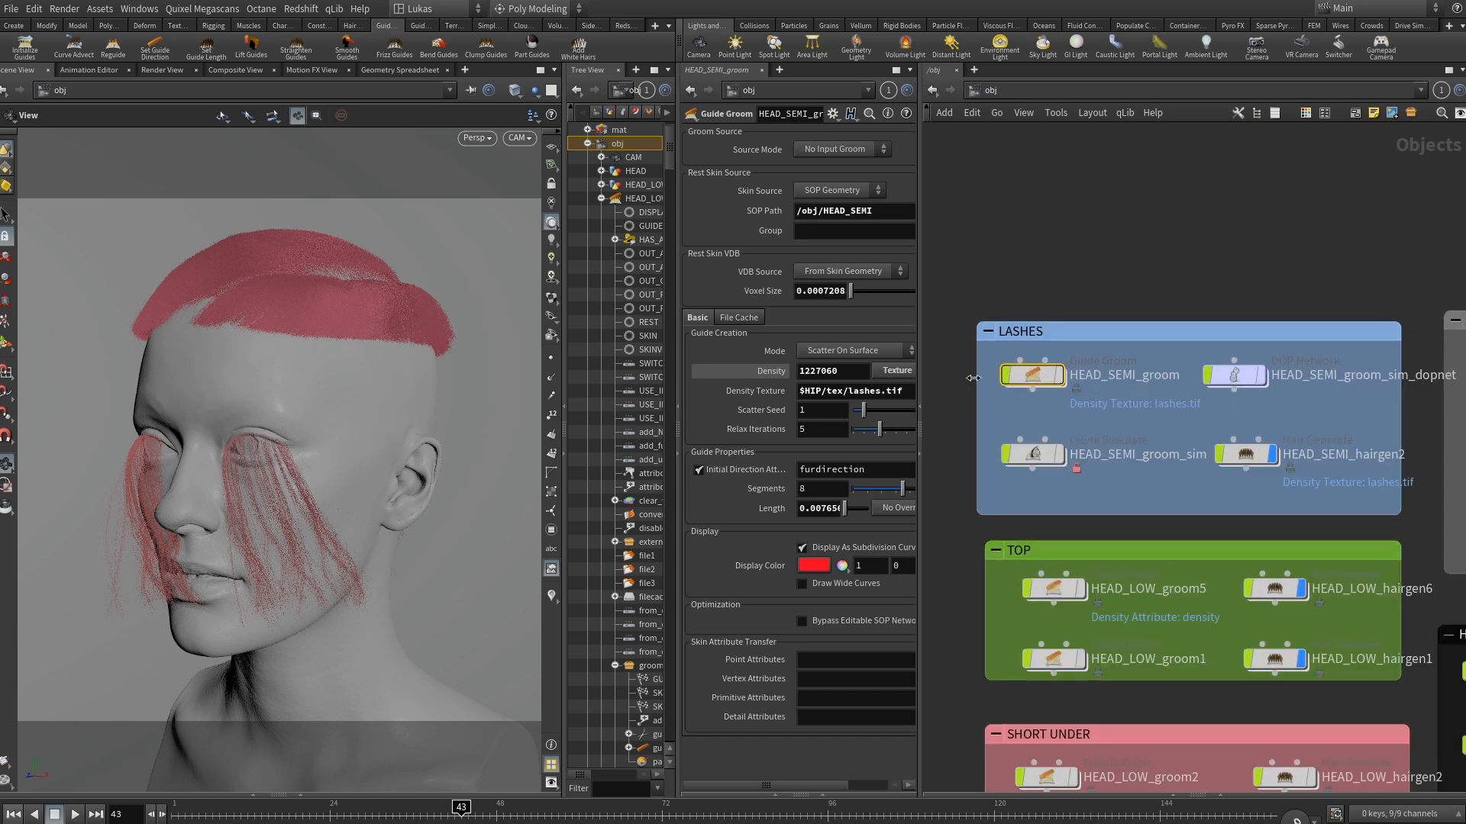
pyautogui.click(1042, 456)
pyautogui.moveTo(1111, 513); pyautogui.dragTo(1003, 446)
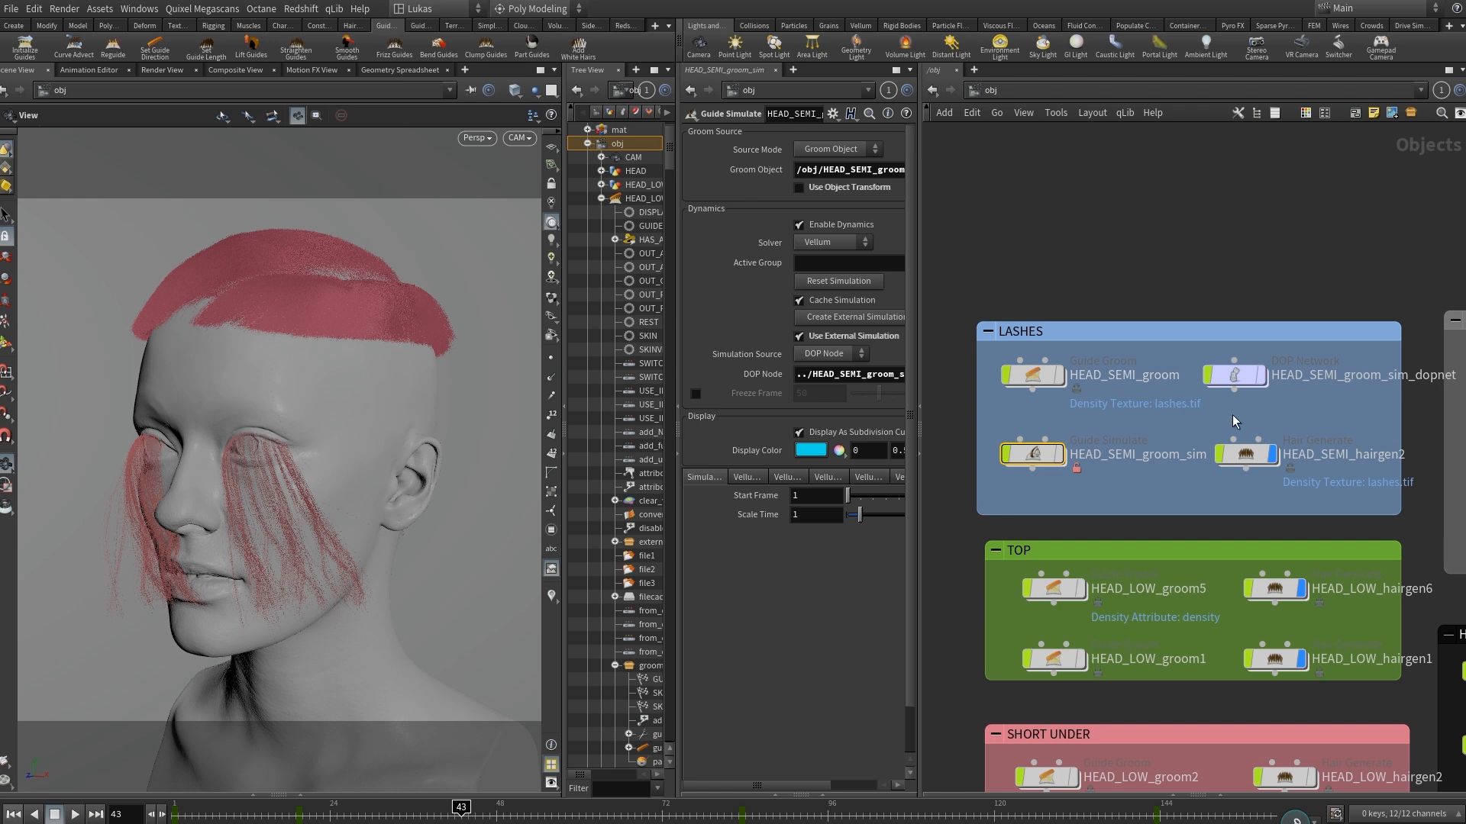
pyautogui.moveTo(1244, 378); pyautogui.dragTo(1219, 353)
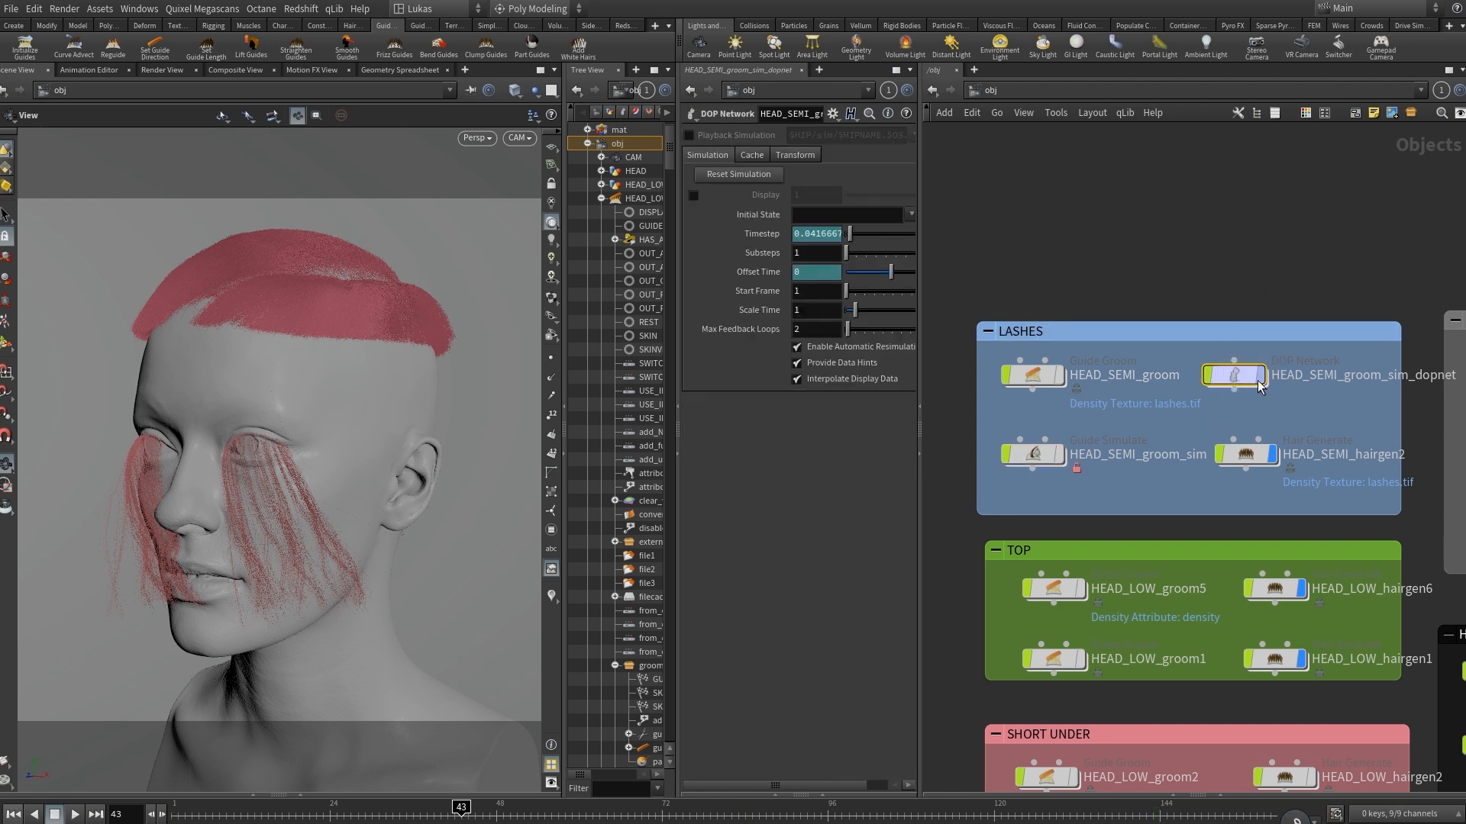
pyautogui.moveTo(1096, 507); pyautogui.dragTo(1002, 445)
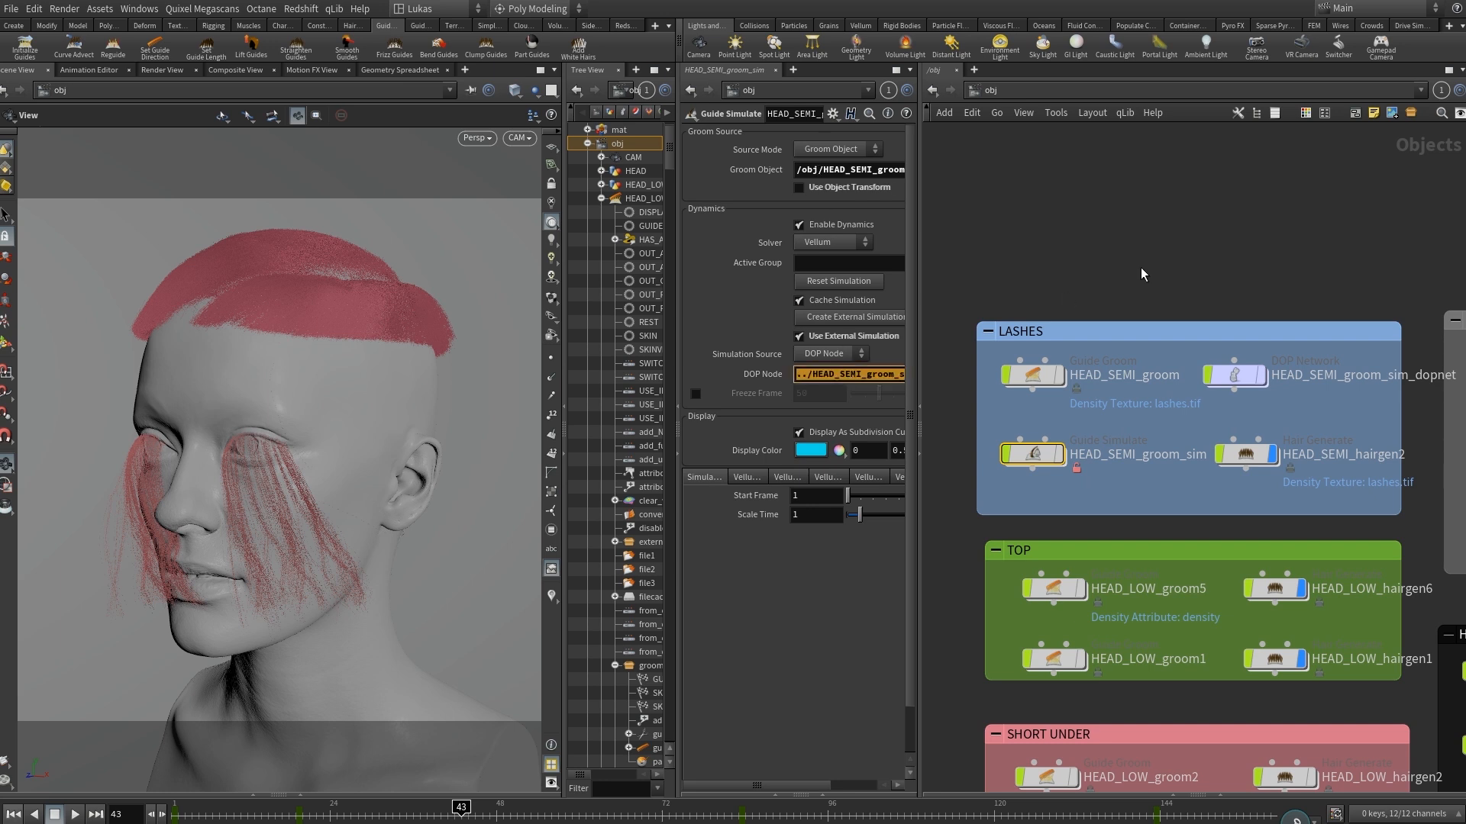
pyautogui.moveTo(1265, 498); pyautogui.dragTo(1229, 431)
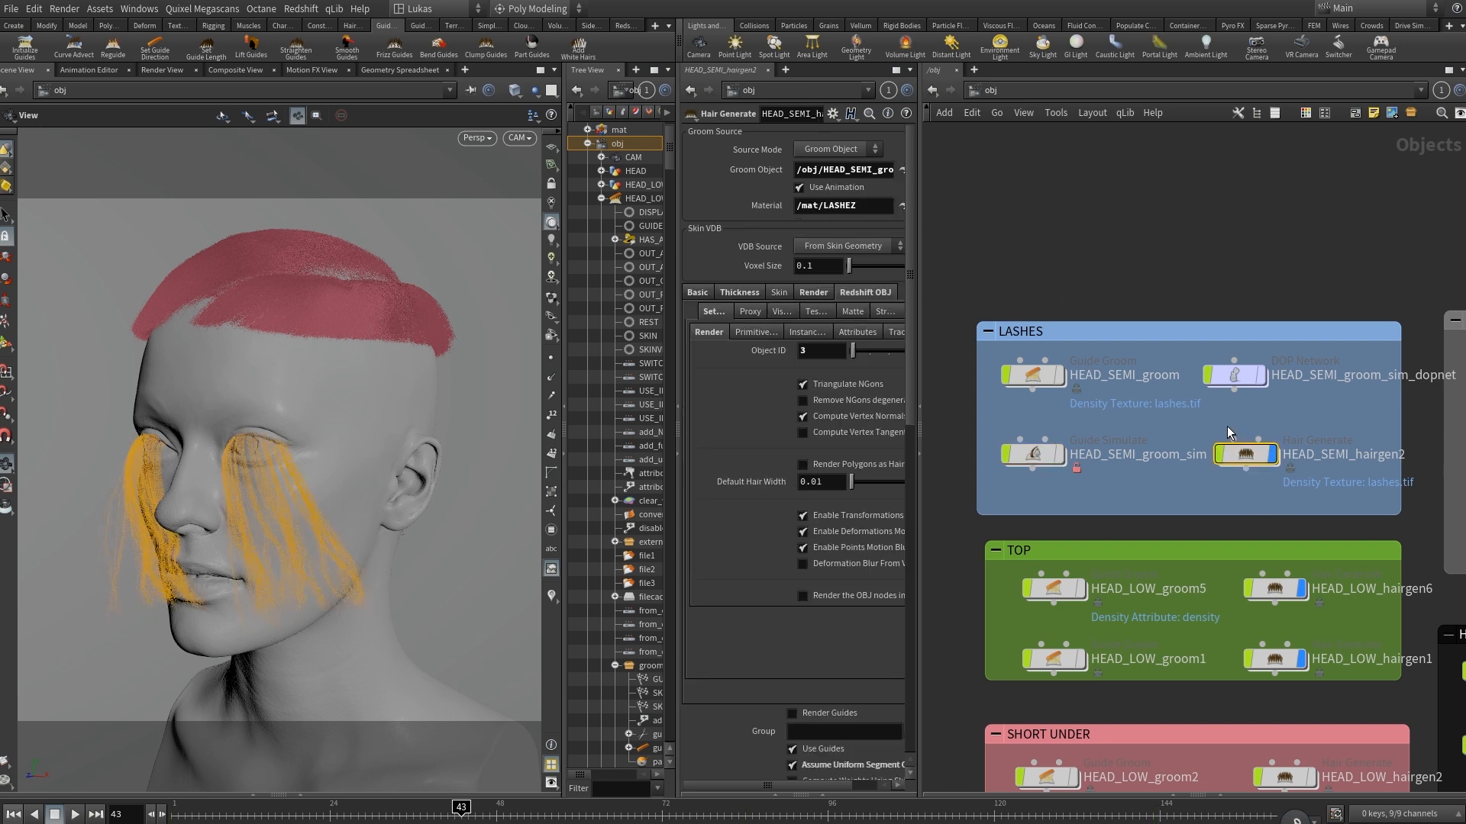
pyautogui.moveTo(1234, 494)
pyautogui.scroll(-1, 1283, 264)
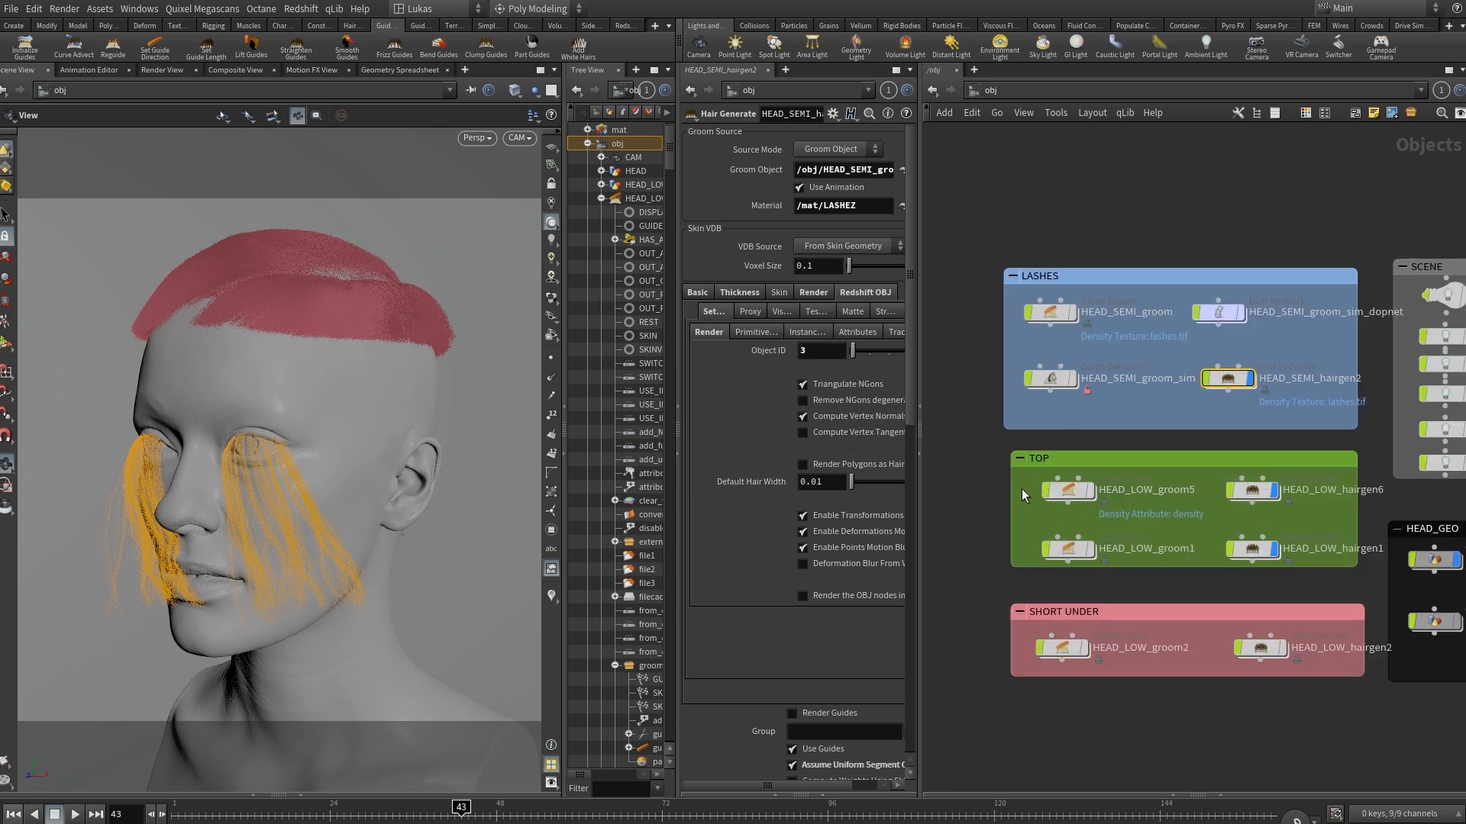
# Select the TOP groom nodes and hide HEAD_SEMI_hairgen2, HEAD_LOW_hairgen6 and HEAD_LOW_hairgen1 to show the bare head.
pyautogui.moveTo(1119, 522); pyautogui.dragTo(1206, 542)
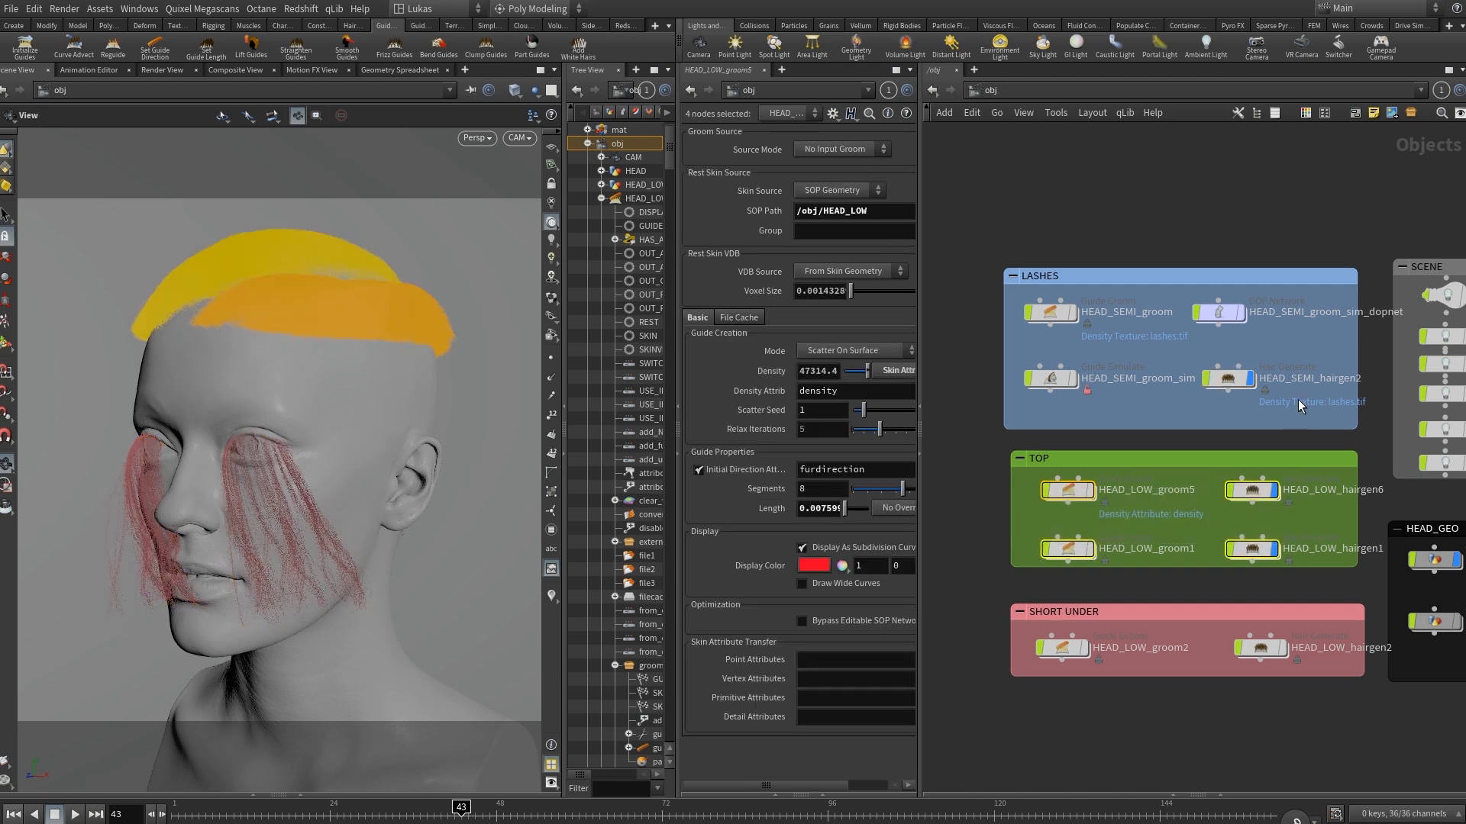
pyautogui.click(1250, 380)
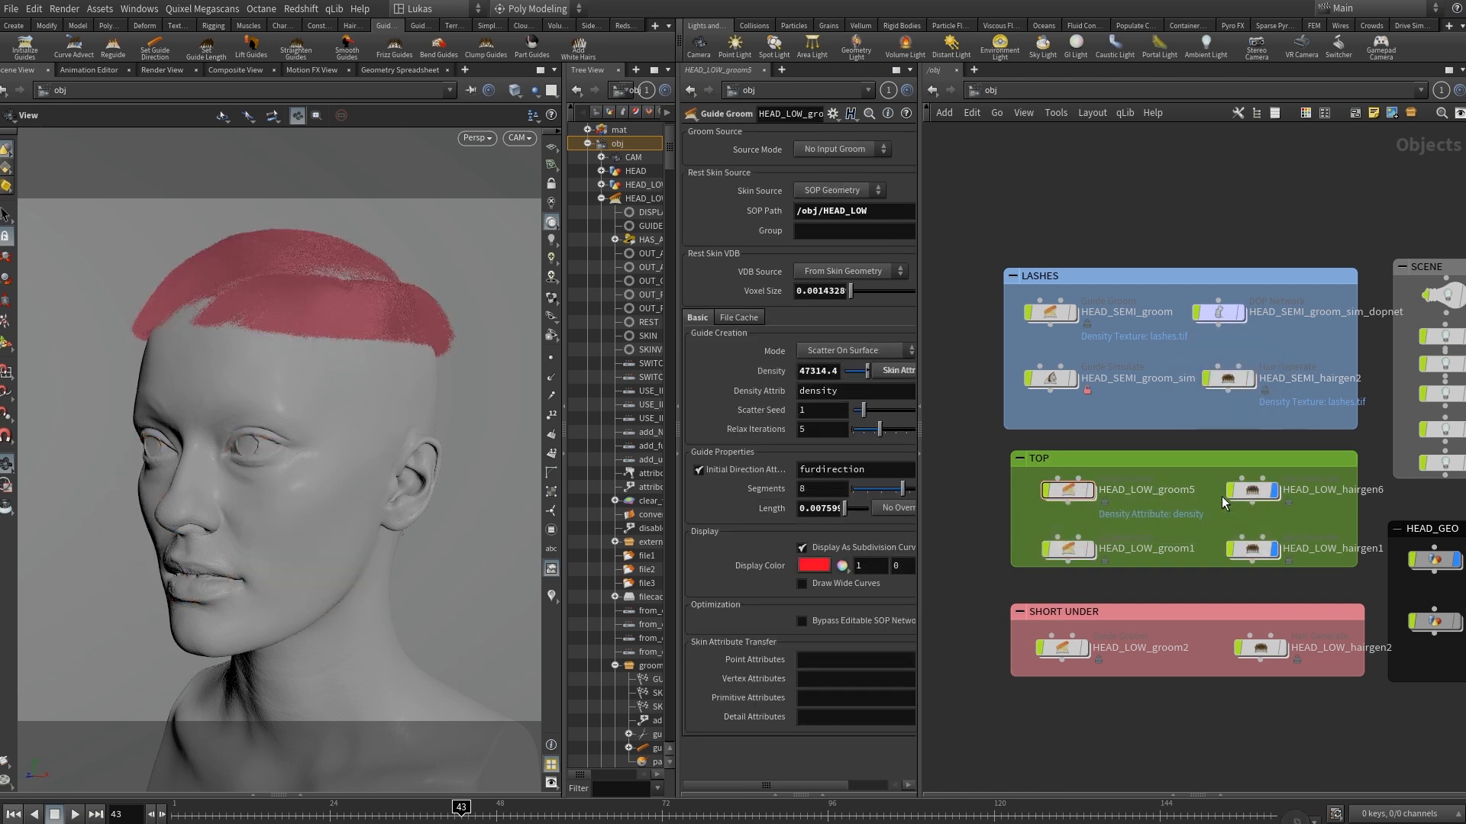
pyautogui.click(1274, 490)
pyautogui.click(1274, 549)
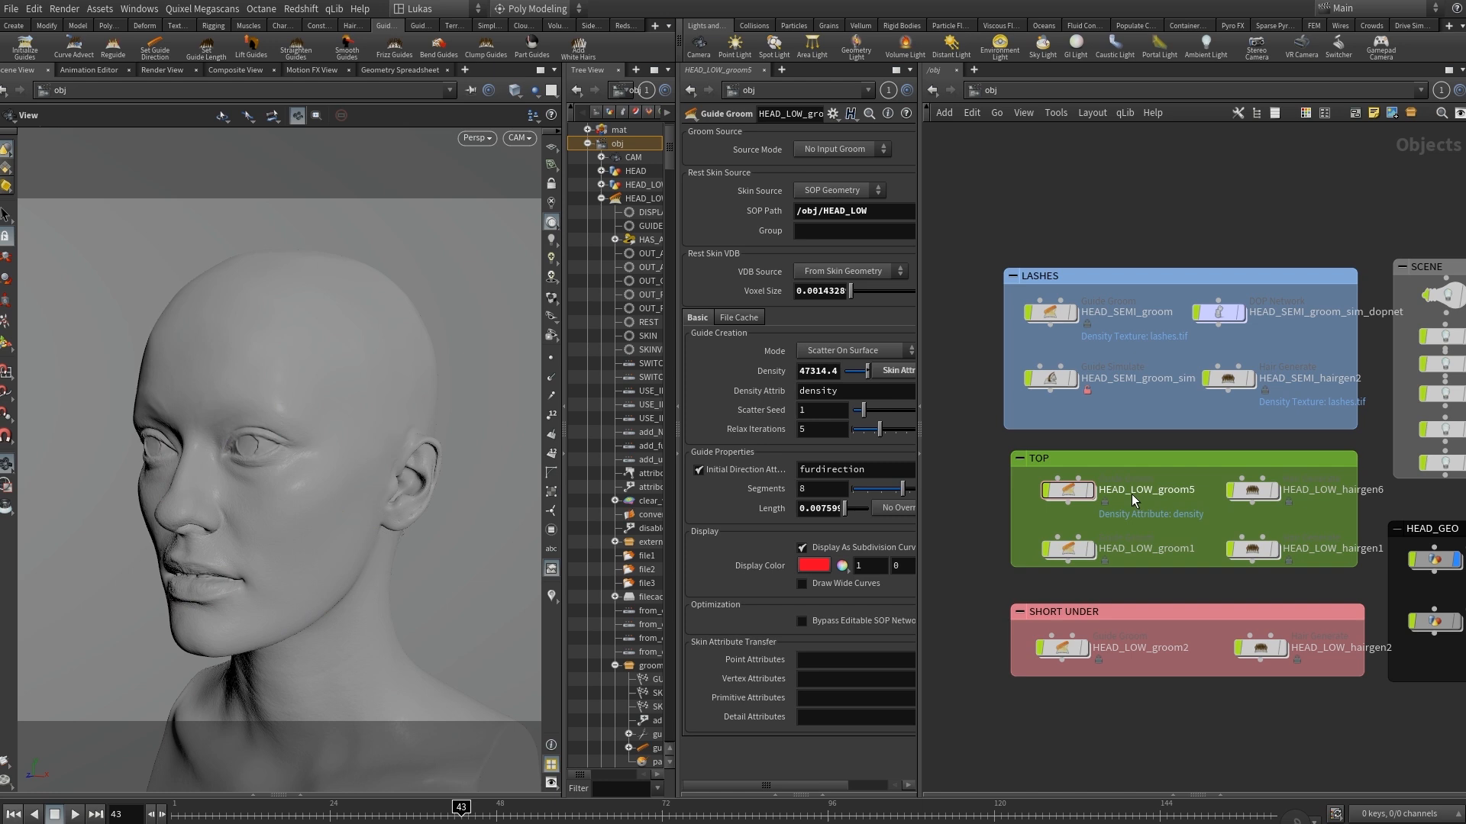
# Open HEAD_LOW_groom5's groom network and display the head skin at its length attribute nodes, add_length and paint_length.
pyautogui.click(1090, 490)
pyautogui.doubleClick(1069, 491)
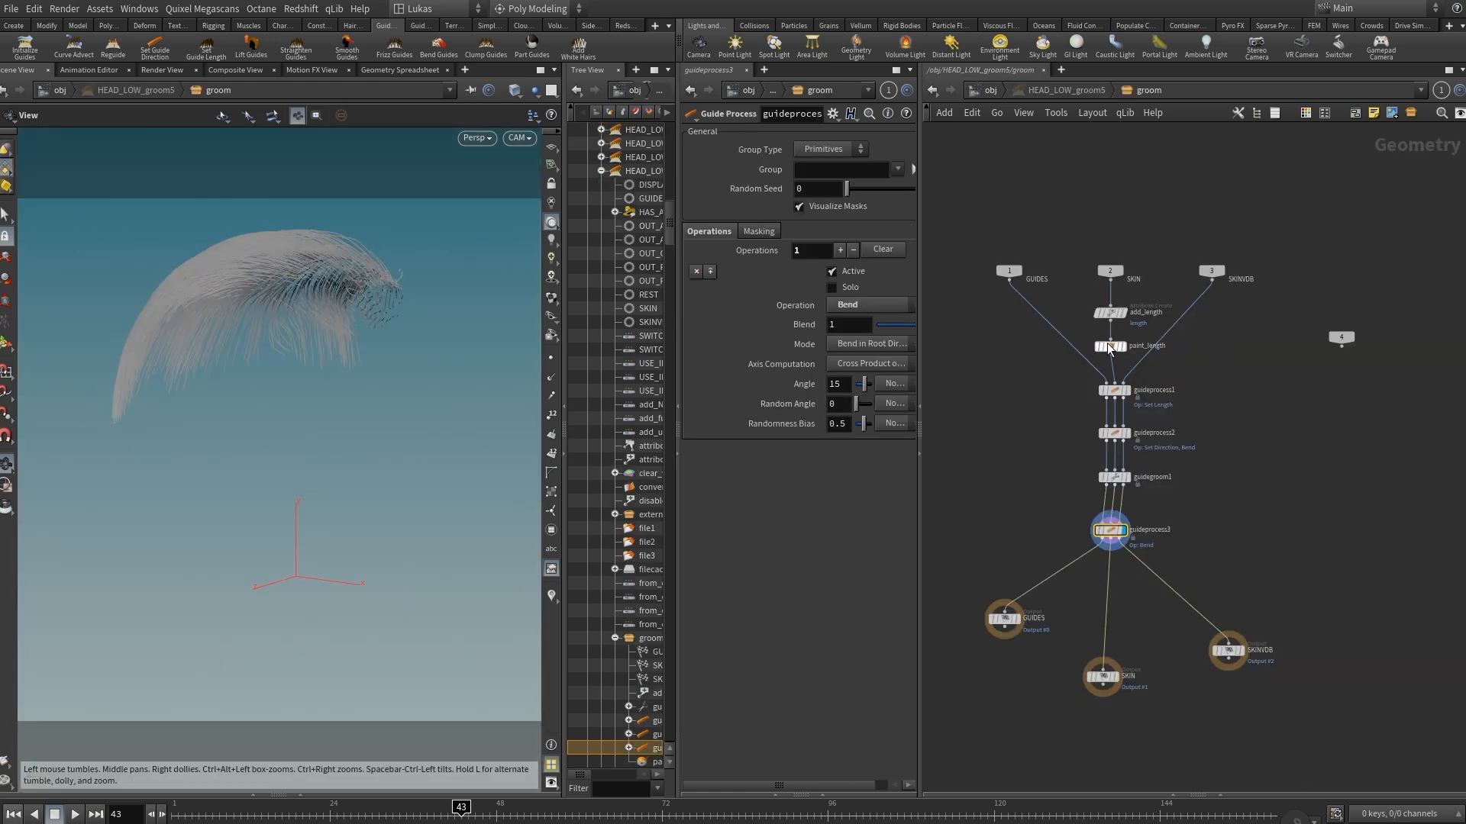
pyautogui.scroll(3, 1110, 347)
pyautogui.click(1134, 326)
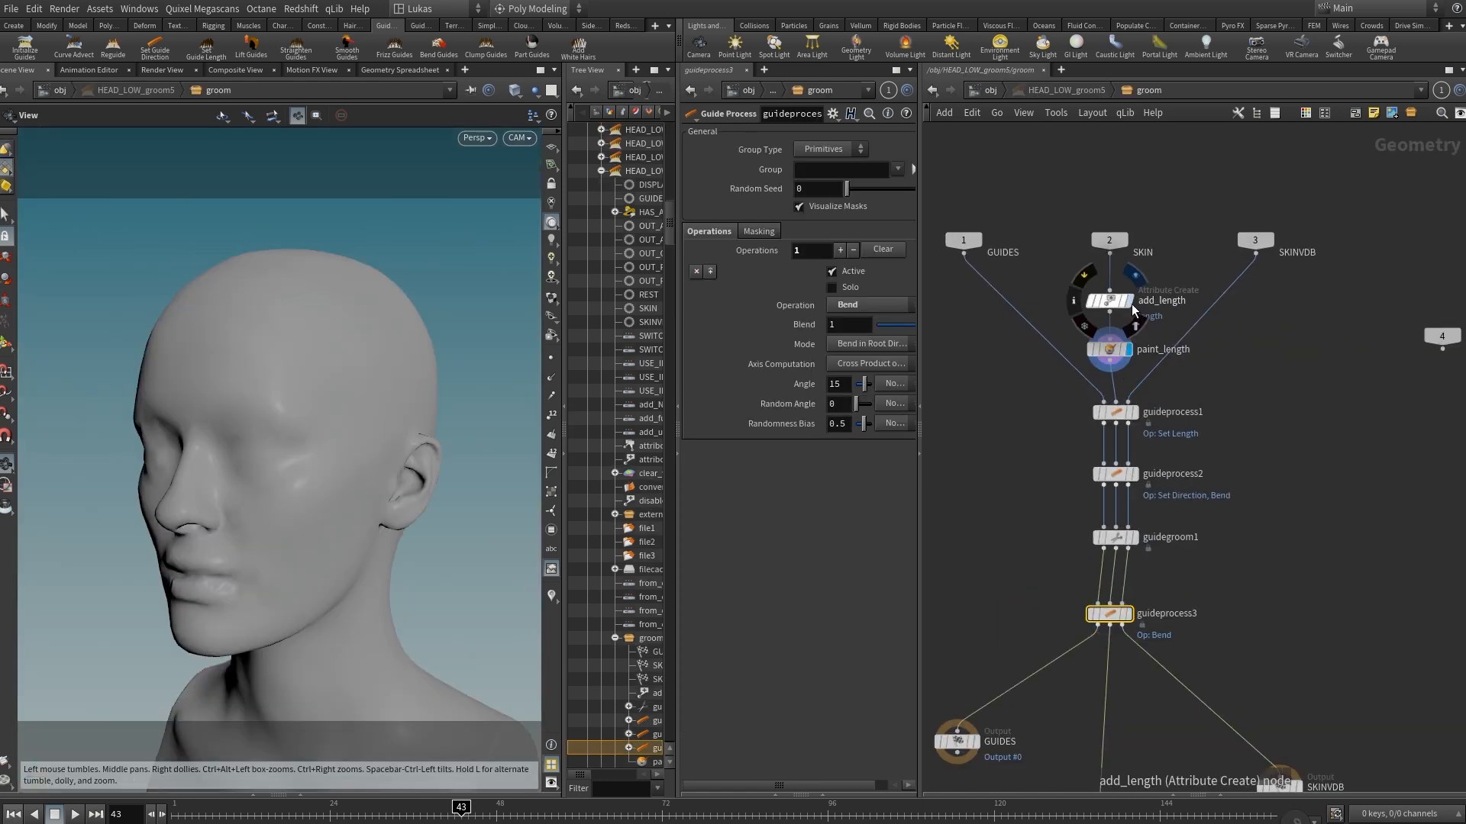
pyautogui.click(1132, 307)
pyautogui.moveTo(390, 380)
pyautogui.mouseDown()
pyautogui.moveTo(337, 384)
pyautogui.moveTo(298, 364)
pyautogui.moveTo(318, 318)
pyautogui.moveTo(396, 359)
pyautogui.moveTo(363, 350)
pyautogui.mouseUp()
# Select paint_length and examine its painted length attribute on the scalp from several angles.
pyautogui.click(1127, 349)
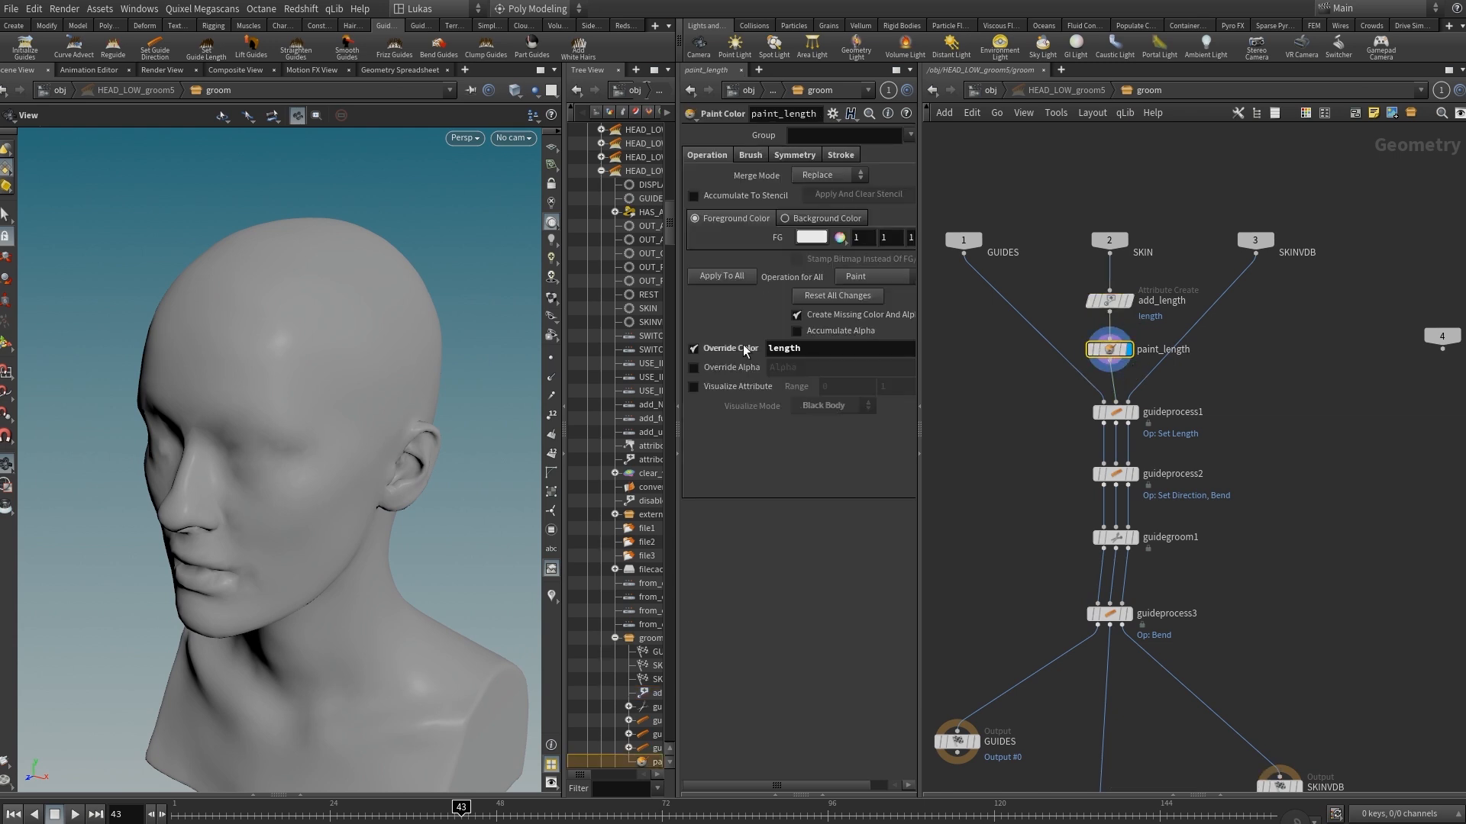
pyautogui.press('Return')
pyautogui.moveTo(324, 307)
pyautogui.keyDown('alt'); pyautogui.mouseDown()
pyautogui.moveTo(351, 306)
pyautogui.moveTo(287, 294)
pyautogui.moveTo(403, 264)
pyautogui.moveTo(190, 317)
pyautogui.mouseUp(); pyautogui.keyUp('alt')
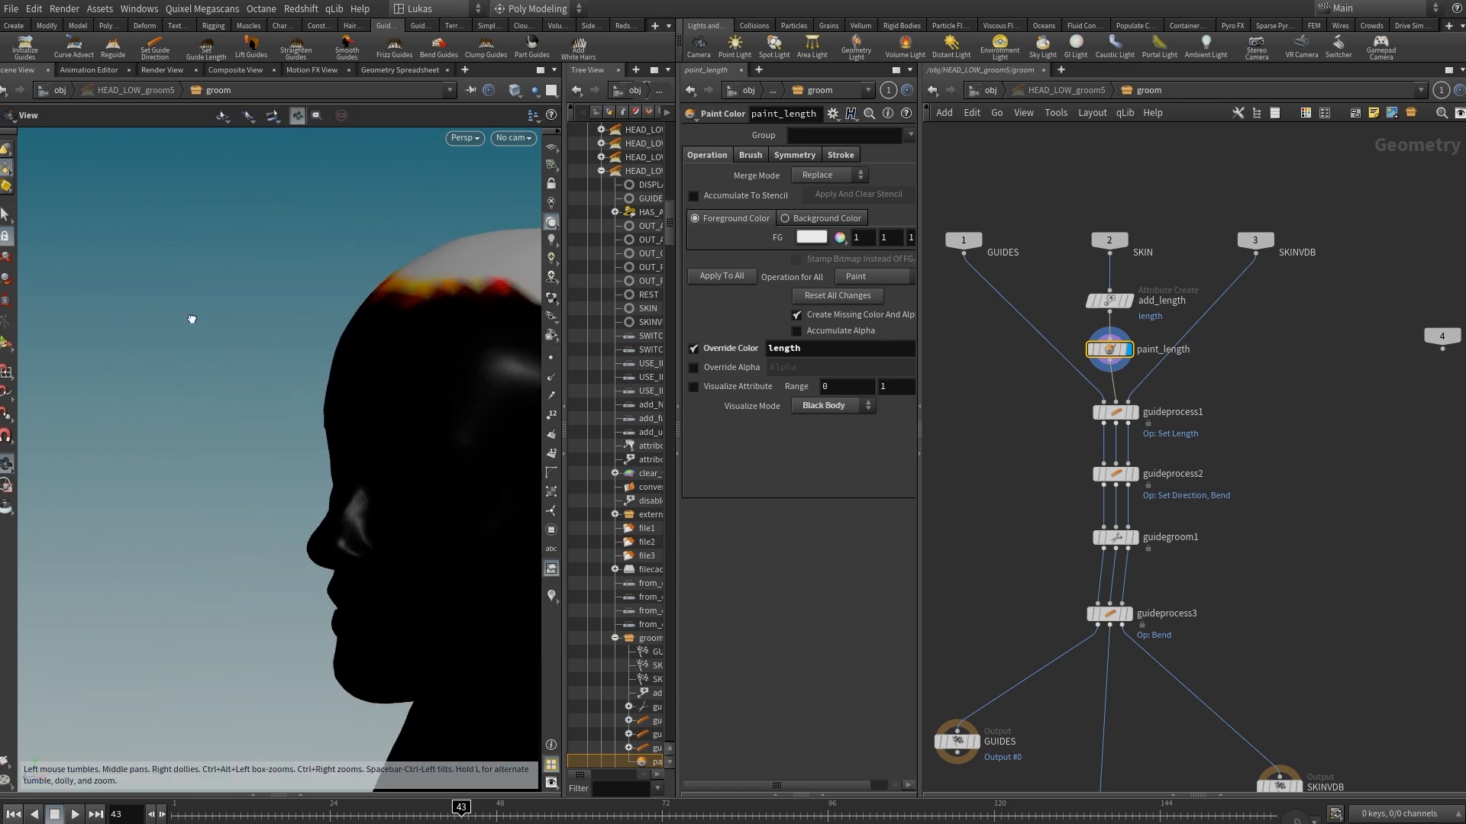
pyautogui.keyDown('alt'); pyautogui.moveTo(328, 355); pyautogui.dragTo(176, 307, button='middle'); pyautogui.keyUp('alt')
pyautogui.keyDown('alt'); pyautogui.moveTo(195, 324); pyautogui.dragTo(283, 348); pyautogui.keyUp('alt')
pyautogui.keyDown('alt'); pyautogui.moveTo(284, 349); pyautogui.dragTo(317, 365, button='middle'); pyautogui.keyUp('alt')
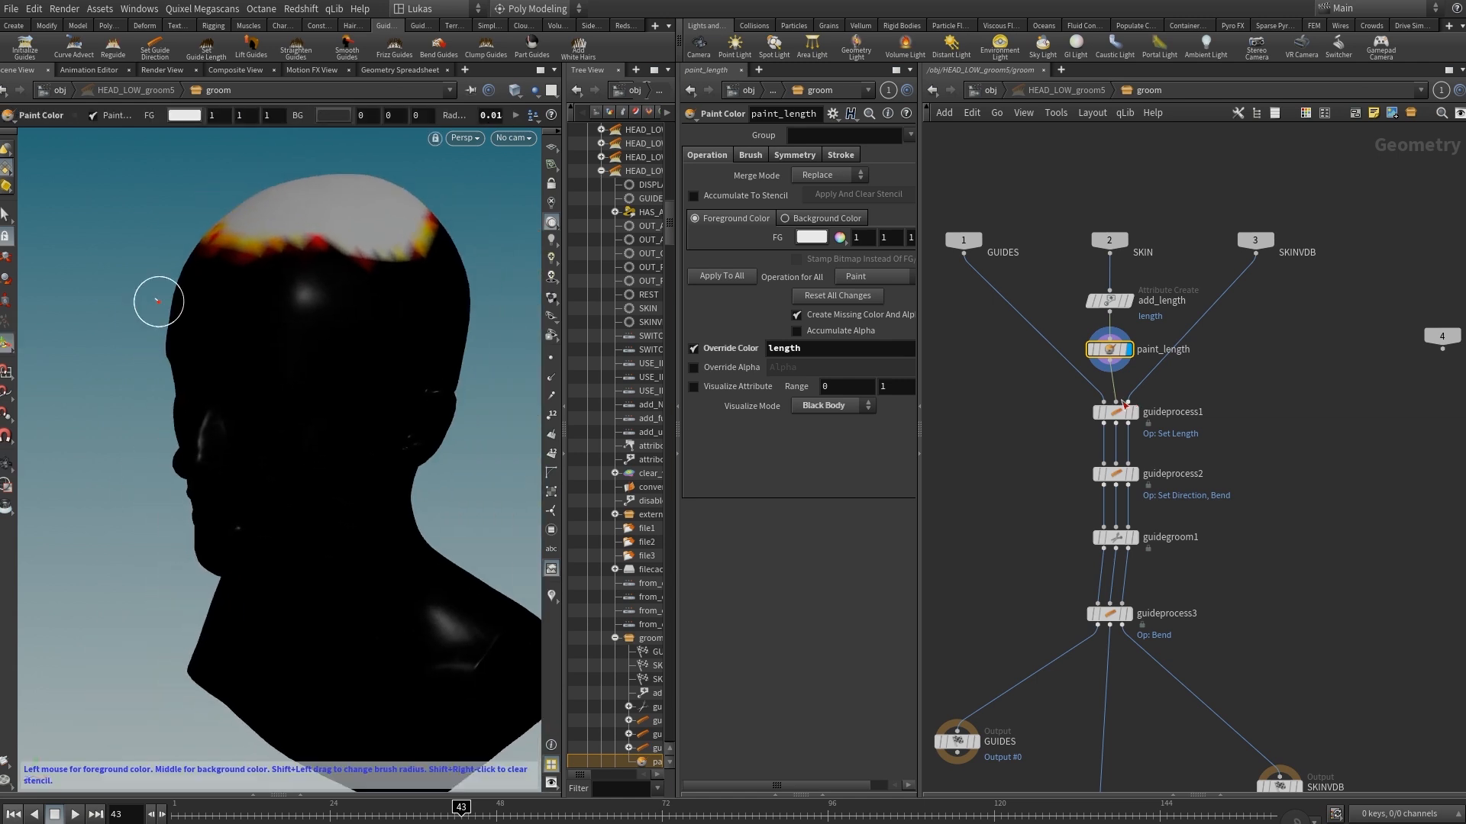
# Display guideprocess1 and try a Length of 0.11 in its Set Length operation.
pyautogui.click(1135, 413)
pyautogui.click(1116, 412)
pyautogui.keyDown('alt'); pyautogui.moveTo(337, 255); pyautogui.dragTo(304, 331, button='right'); pyautogui.keyUp('alt')
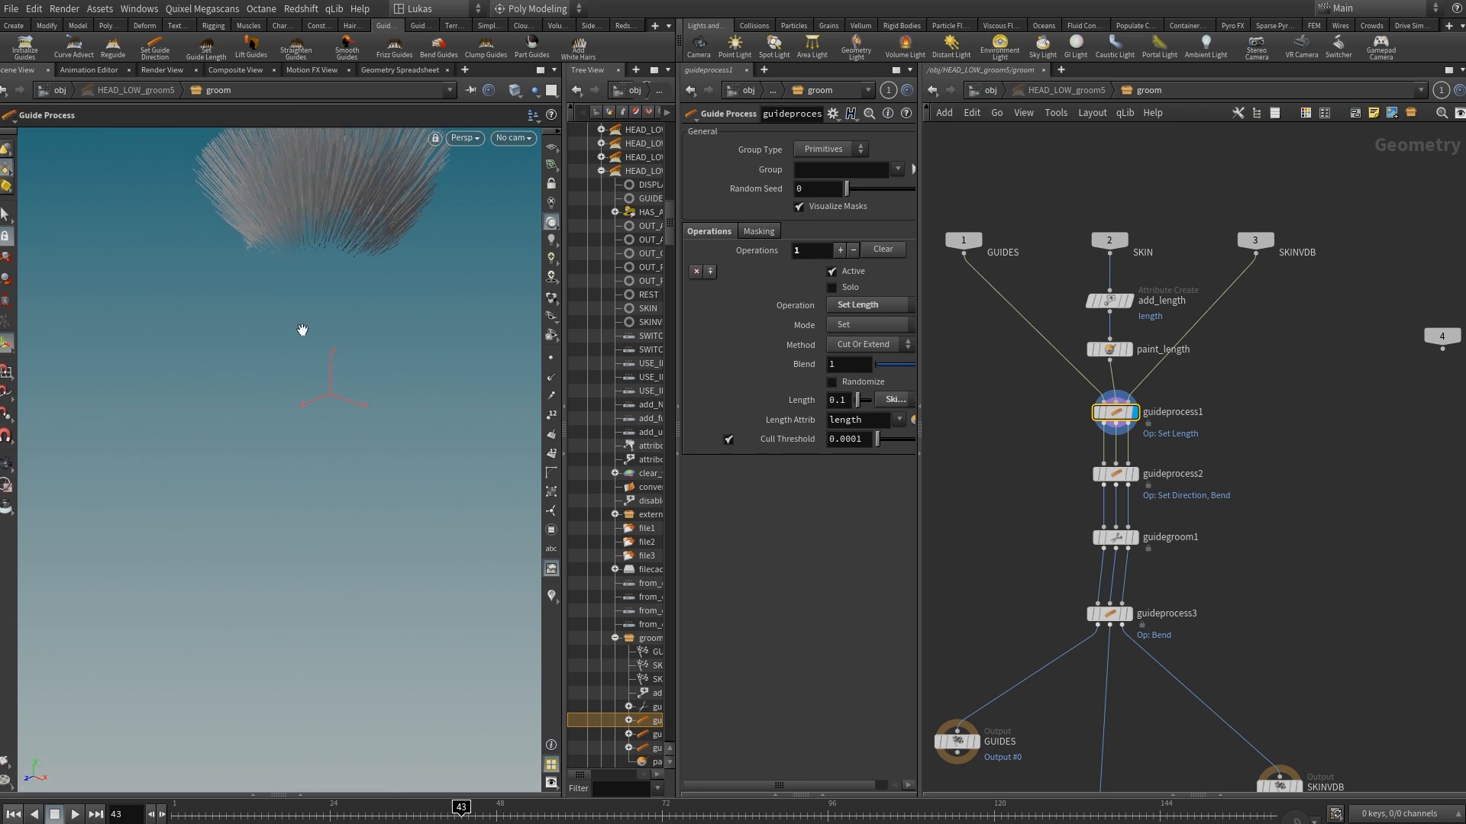
pyautogui.keyDown('alt'); pyautogui.moveTo(465, 321); pyautogui.dragTo(497, 295); pyautogui.keyUp('alt')
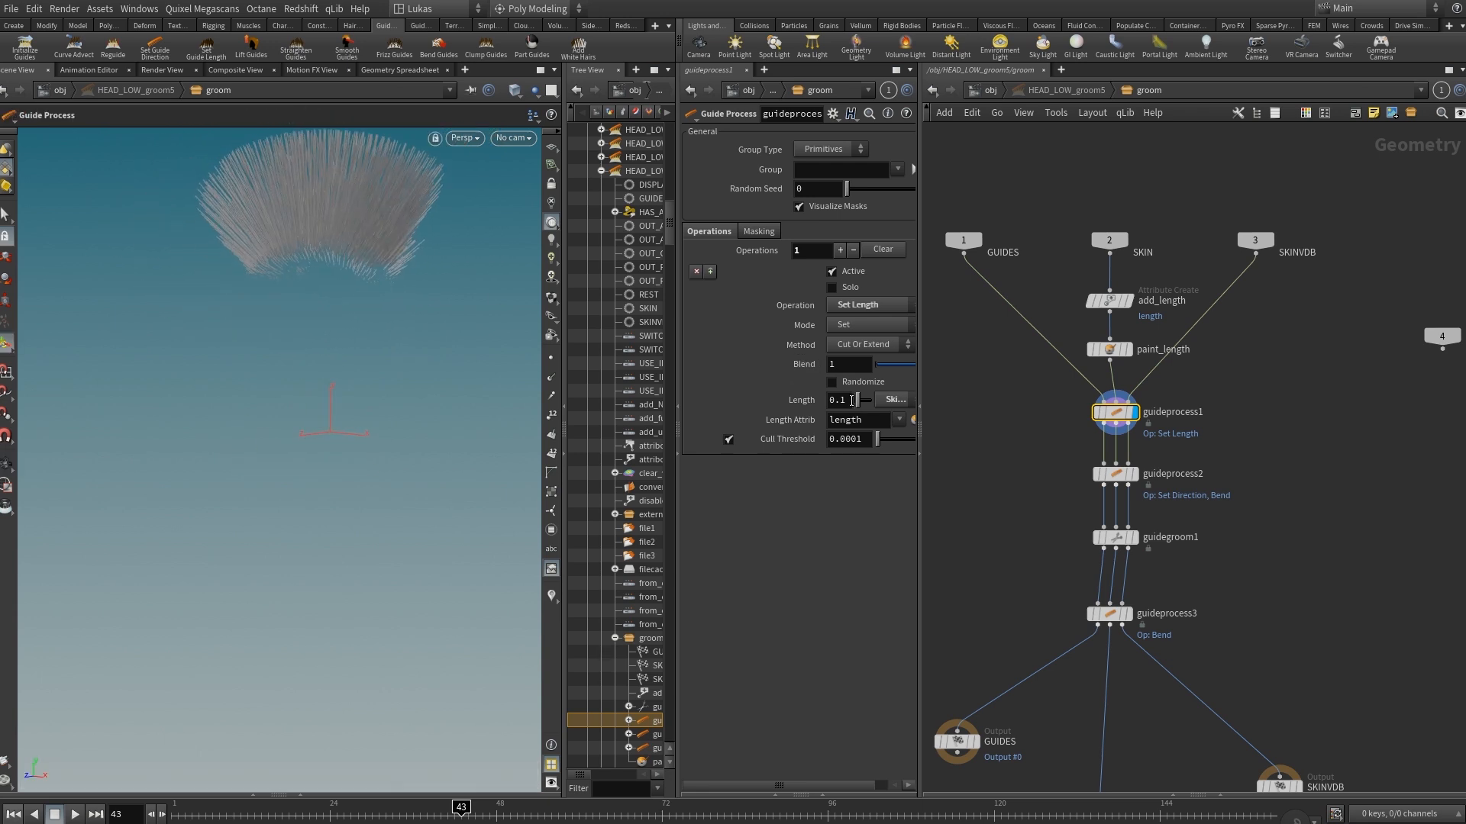
pyautogui.moveTo(852, 401)
pyautogui.mouseDown(button='middle')
pyautogui.moveTo(848, 436)
pyautogui.moveTo(1400, 440)
pyautogui.moveTo(852, 406)
pyautogui.mouseUp(button='middle')
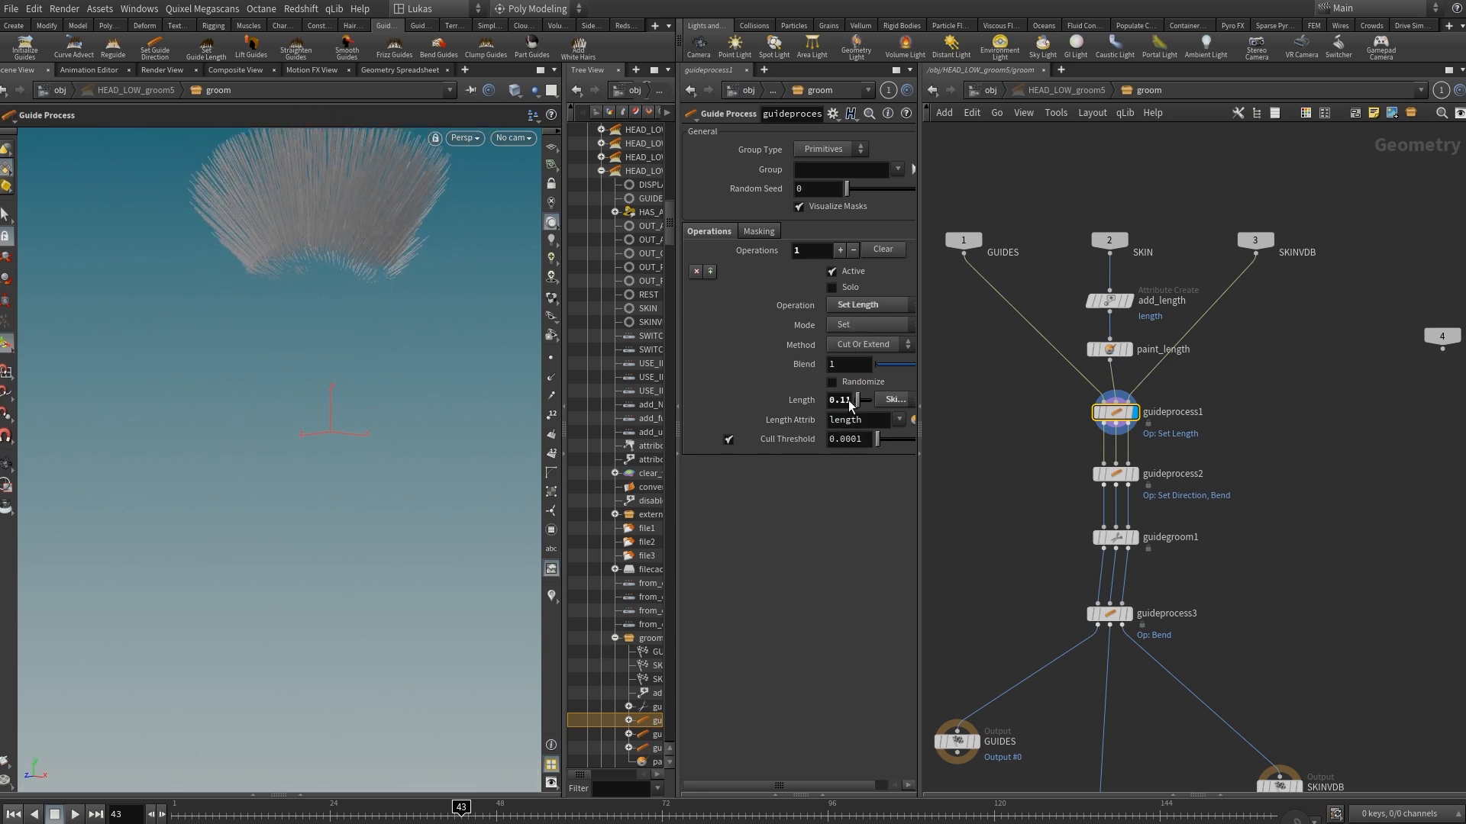
pyautogui.keyDown('alt'); pyautogui.moveTo(325, 290); pyautogui.dragTo(315, 409, button='middle'); pyautogui.keyUp('alt')
pyautogui.keyDown('alt'); pyautogui.moveTo(315, 409); pyautogui.dragTo(284, 452); pyautogui.keyUp('alt')
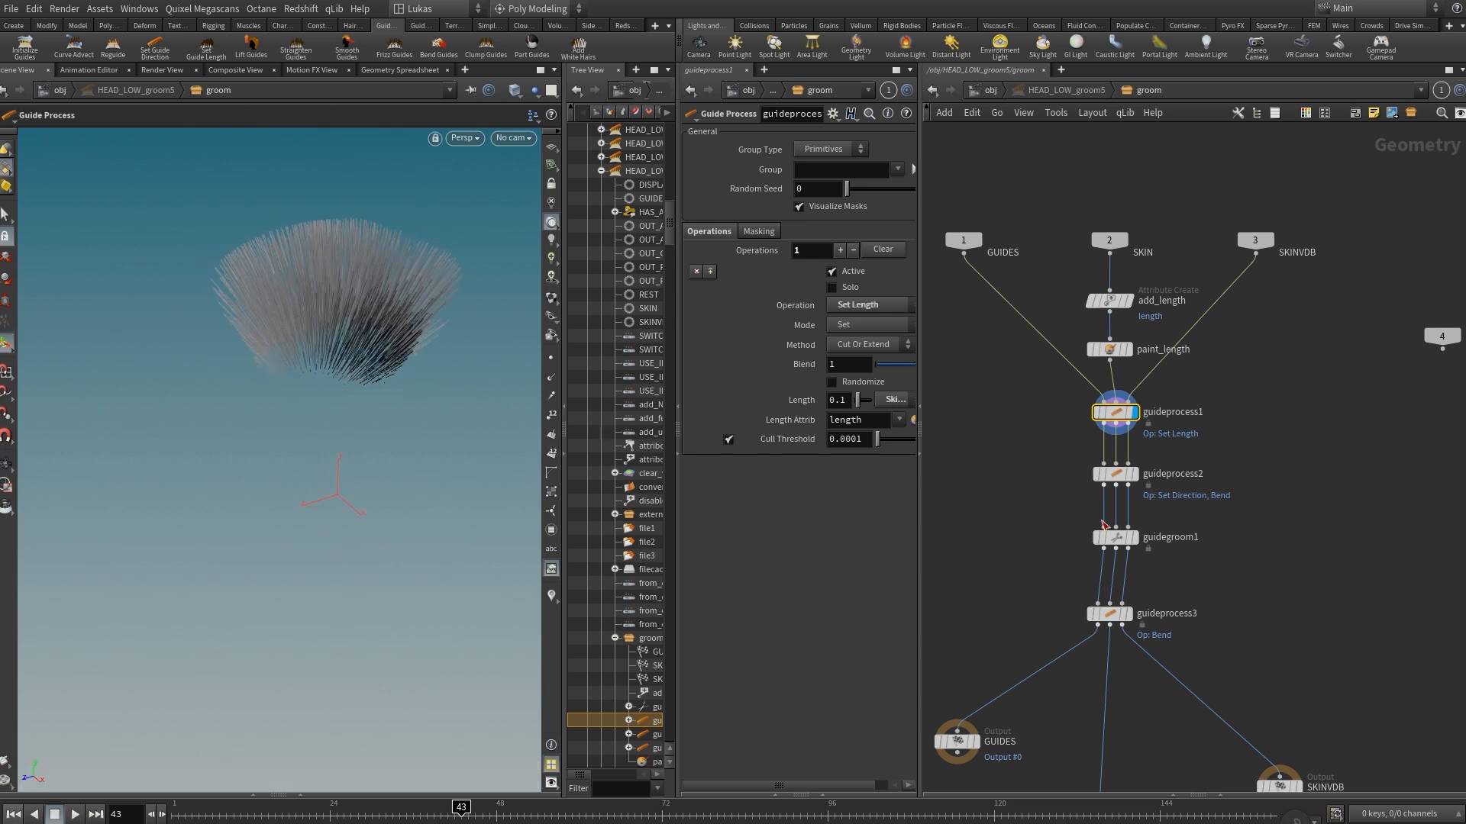
# Display guideprocess2 and set the Blend of its Set Direction operation to 0.57.
pyautogui.click(1133, 475)
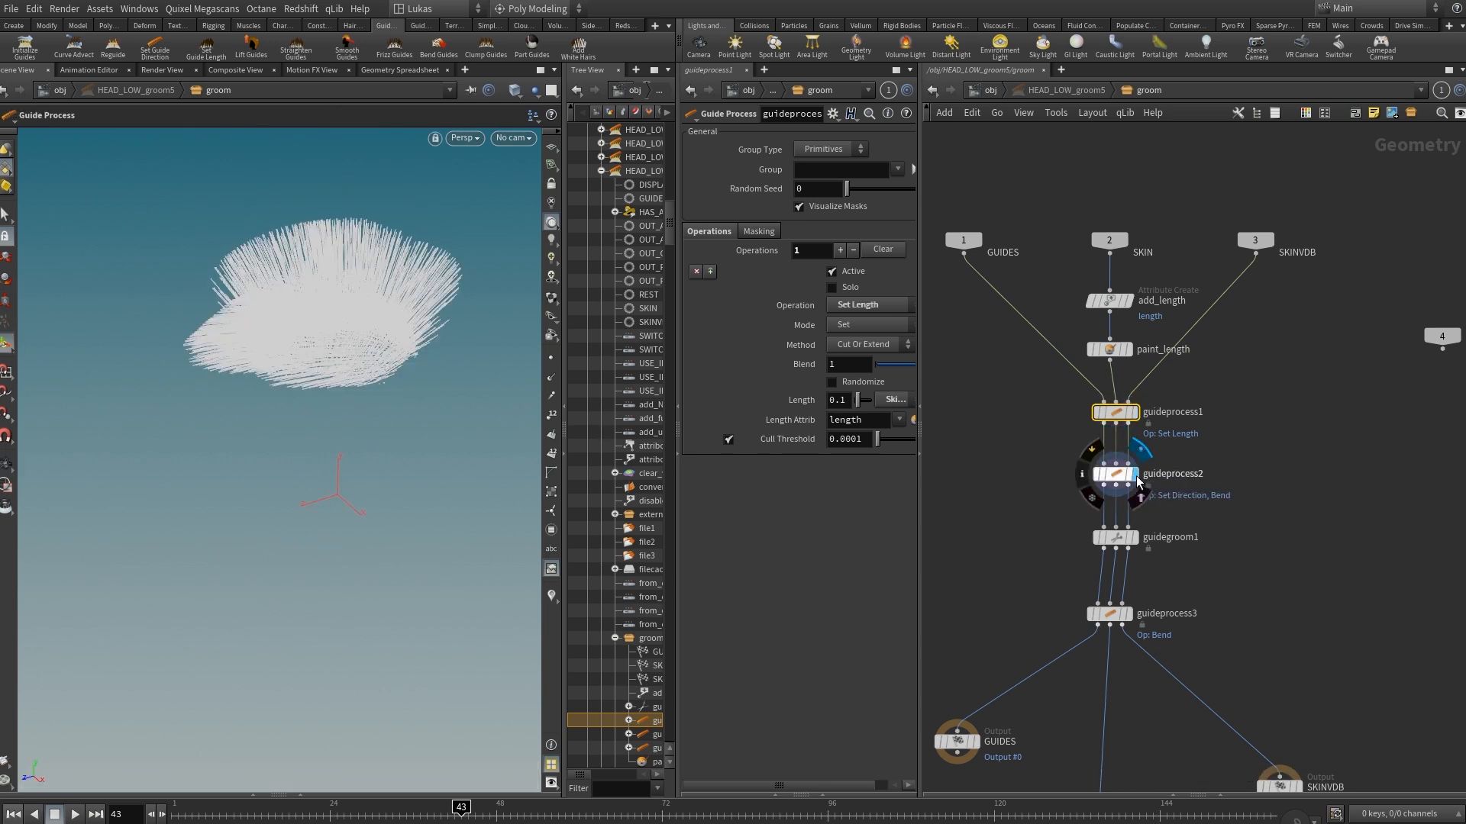
pyautogui.scroll(4, 1116, 480)
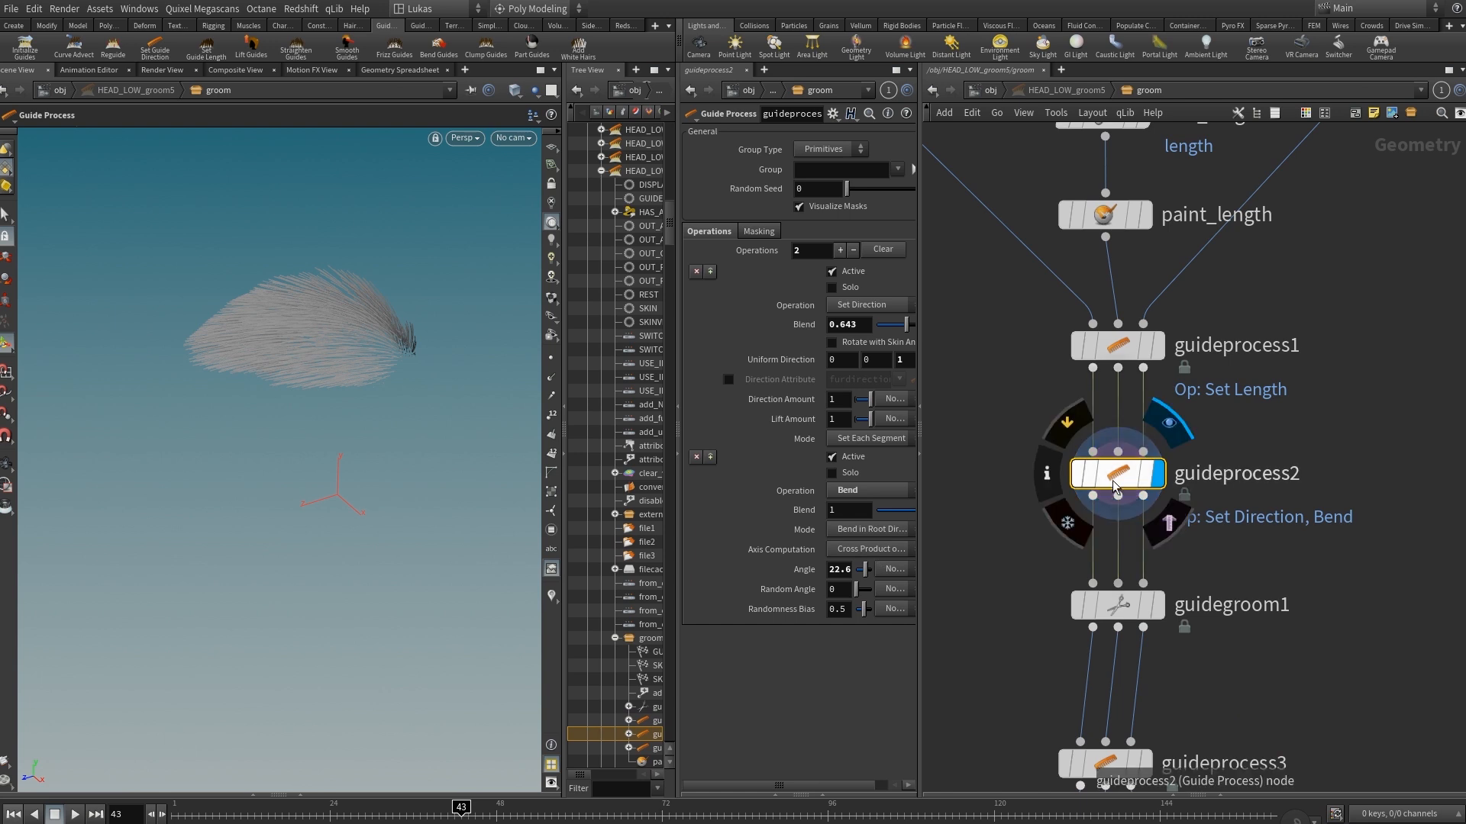
pyautogui.keyDown('alt'); pyautogui.moveTo(282, 351); pyautogui.dragTo(428, 425); pyautogui.keyUp('alt')
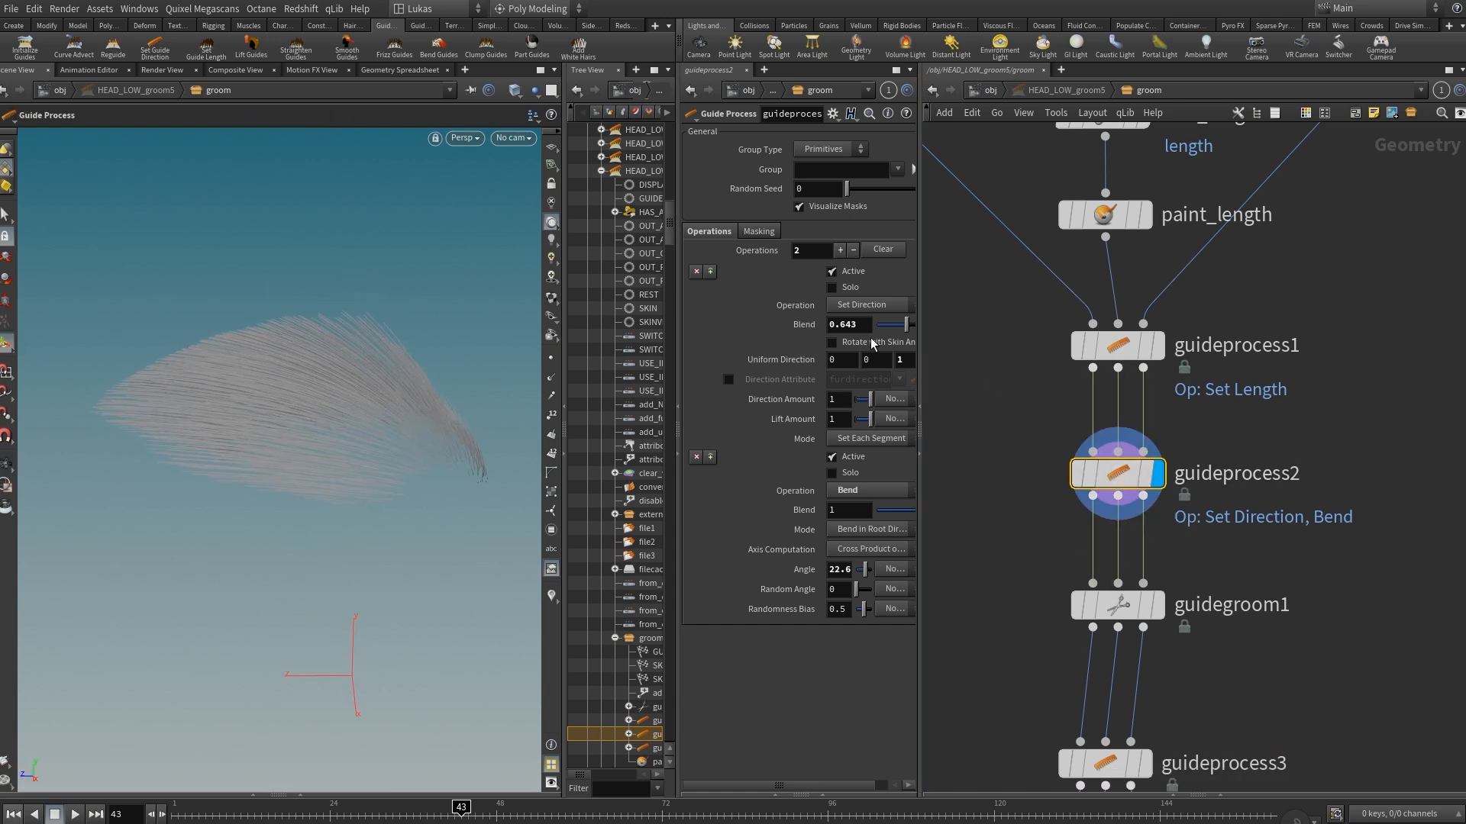
pyautogui.moveTo(909, 329)
pyautogui.mouseDown()
pyautogui.moveTo(889, 335)
pyautogui.moveTo(905, 334)
pyautogui.mouseUp()
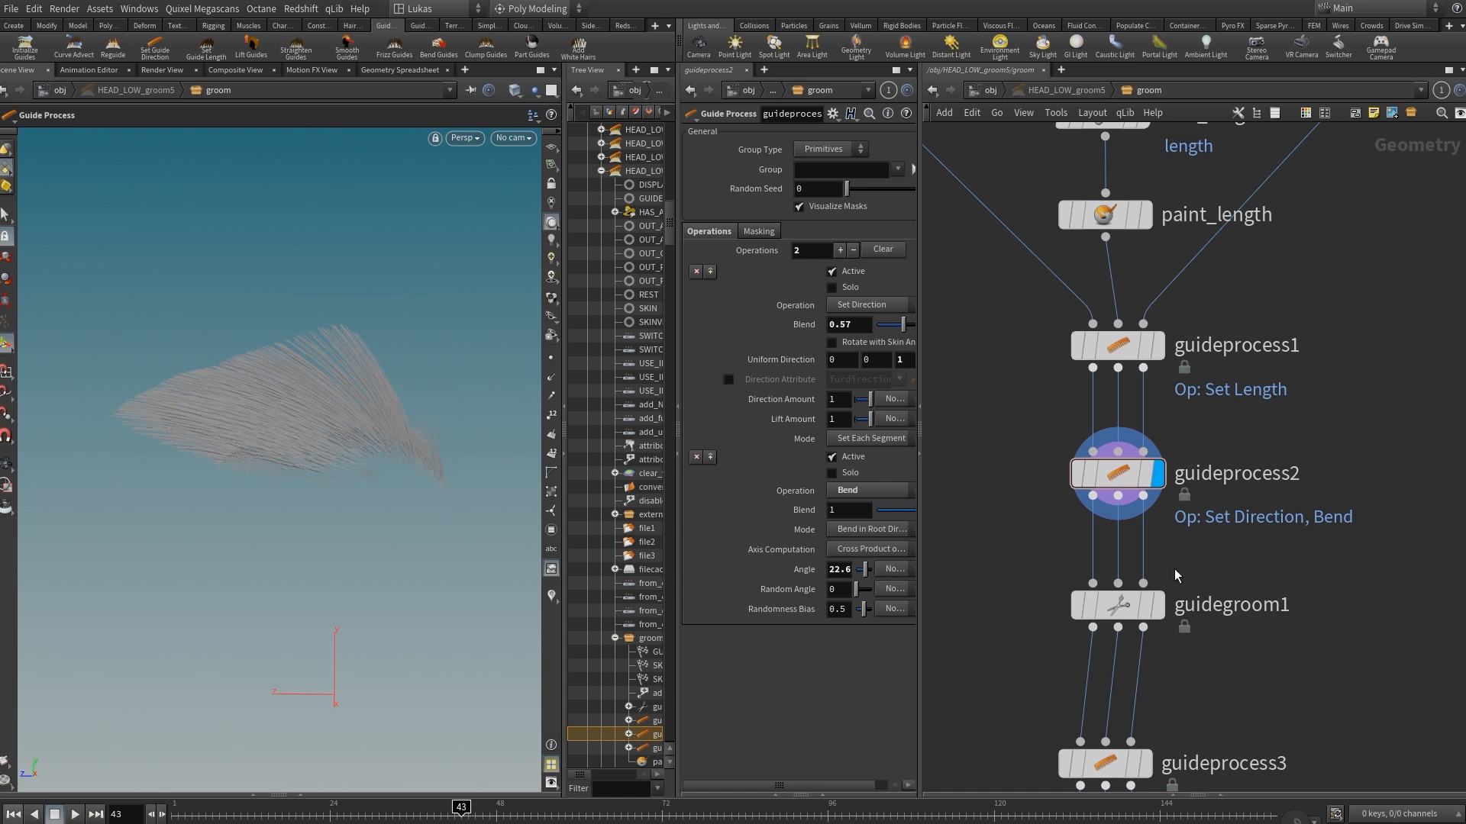
# Display guidegroom1 and inspect its manually brushed guides and Screen Brush settings.
pyautogui.click(1118, 605)
pyautogui.press('Return')
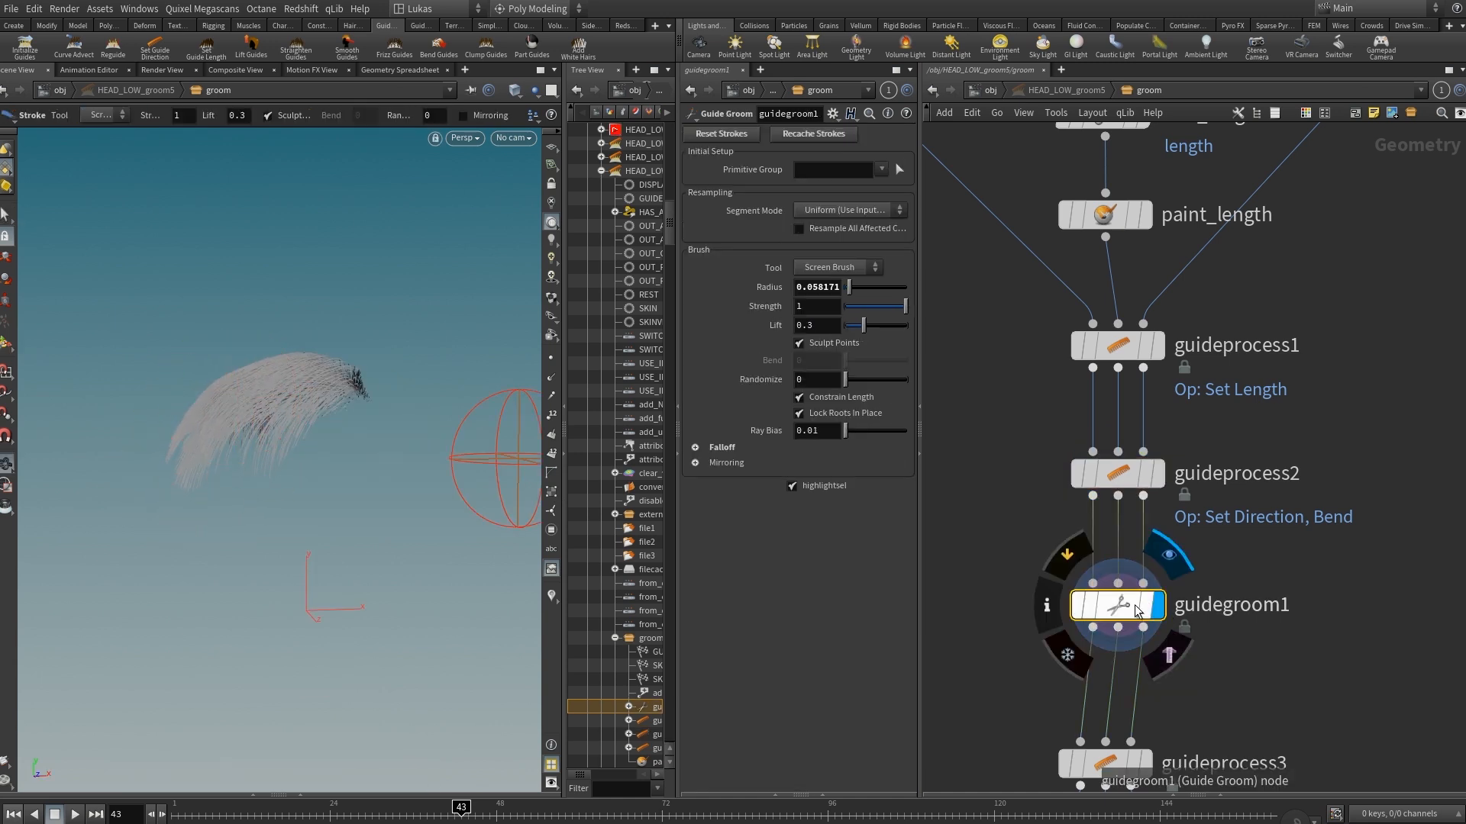
pyautogui.moveTo(1349, 609); pyautogui.dragTo(1352, 466, button='middle')
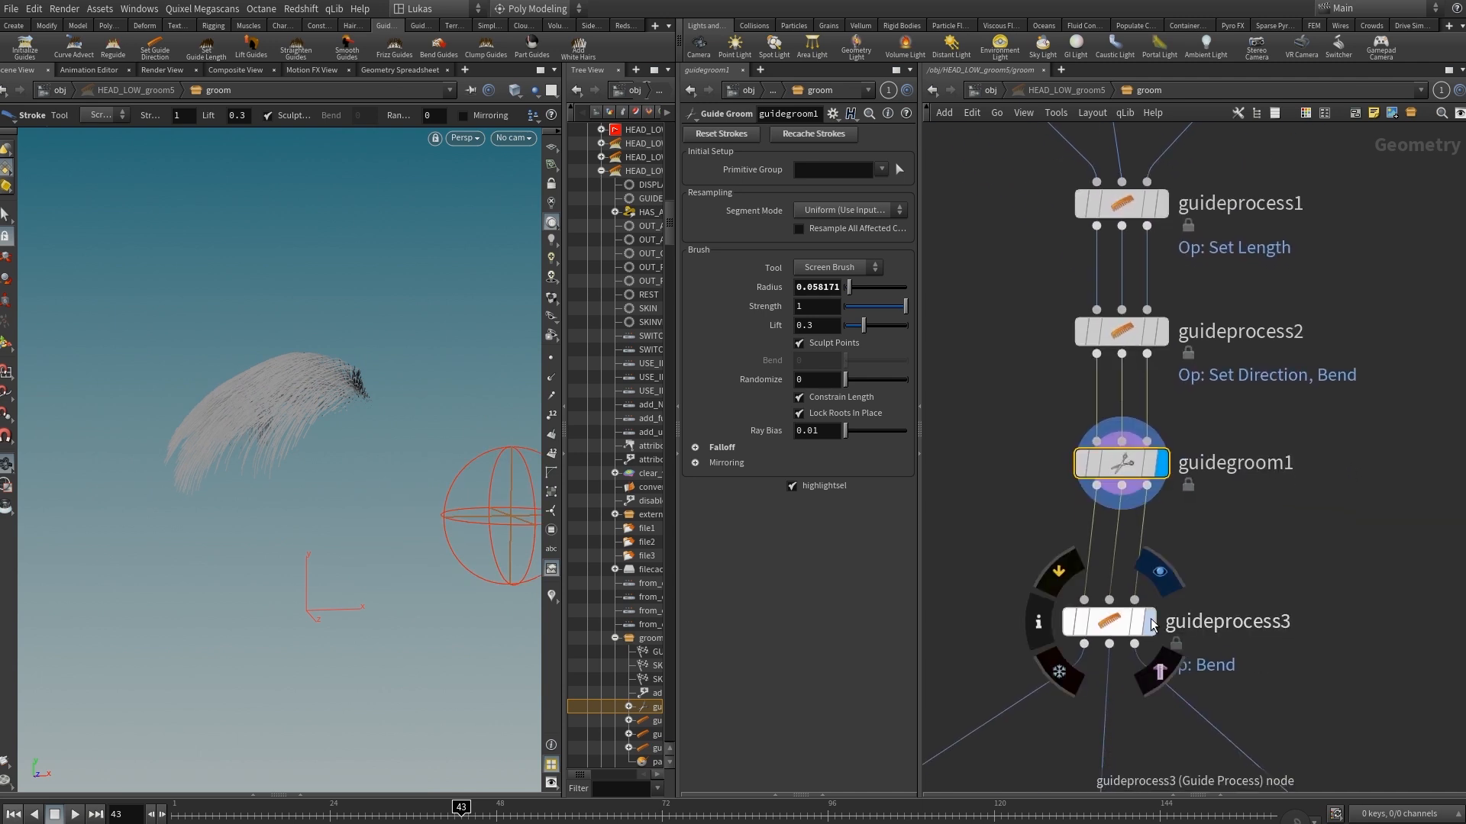
# Display guideprocess3 and try a Blend of 0.5 in its Bend operation.
pyautogui.click(1109, 621)
pyautogui.keyDown('alt'); pyautogui.moveTo(275, 452); pyautogui.dragTo(275, 451); pyautogui.keyUp('alt')
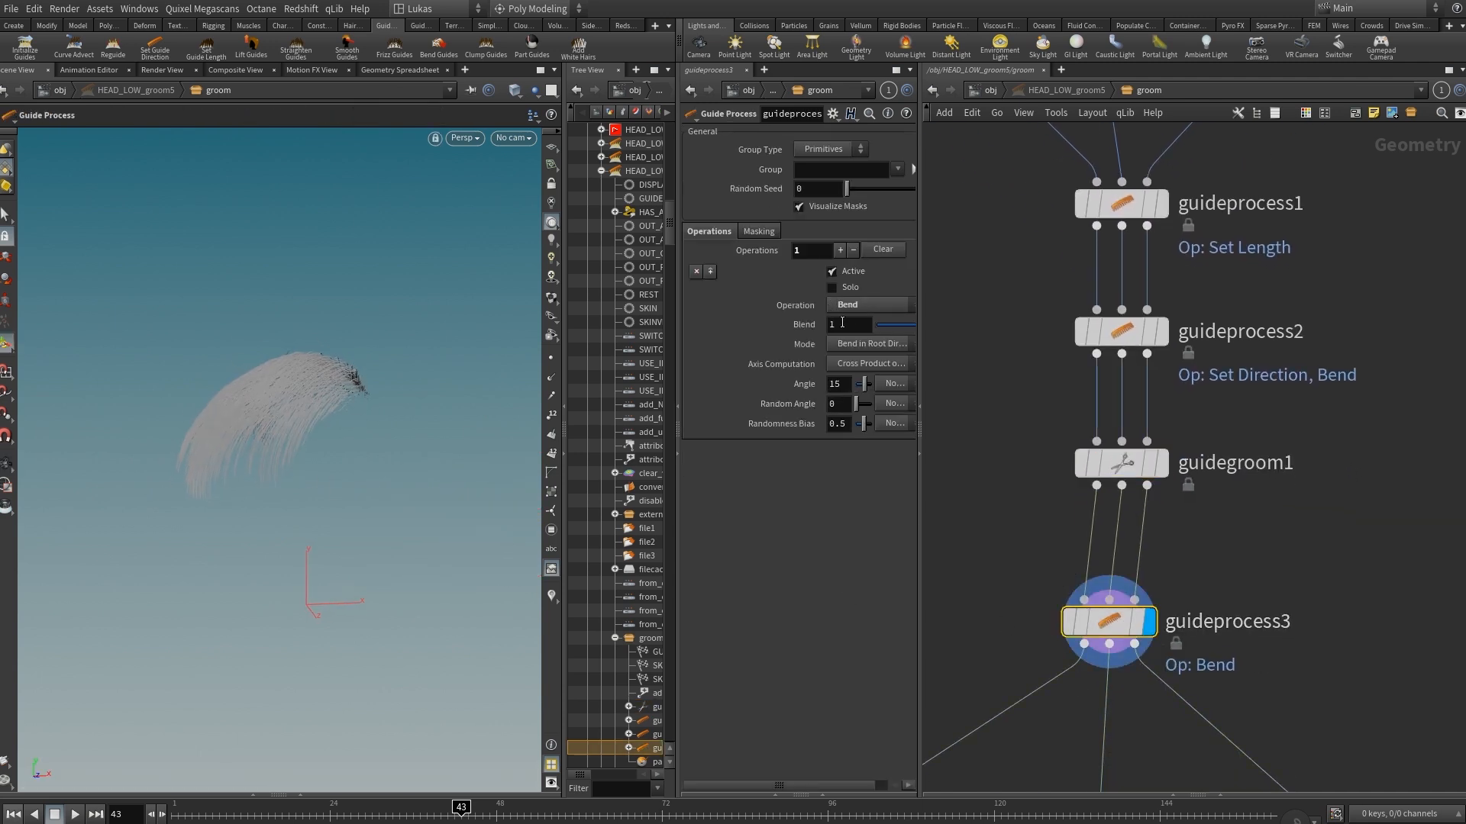
pyautogui.moveTo(850, 323)
pyautogui.mouseDown(button='middle')
pyautogui.moveTo(672, 323)
pyautogui.moveTo(836, 330)
pyautogui.mouseUp(button='middle')
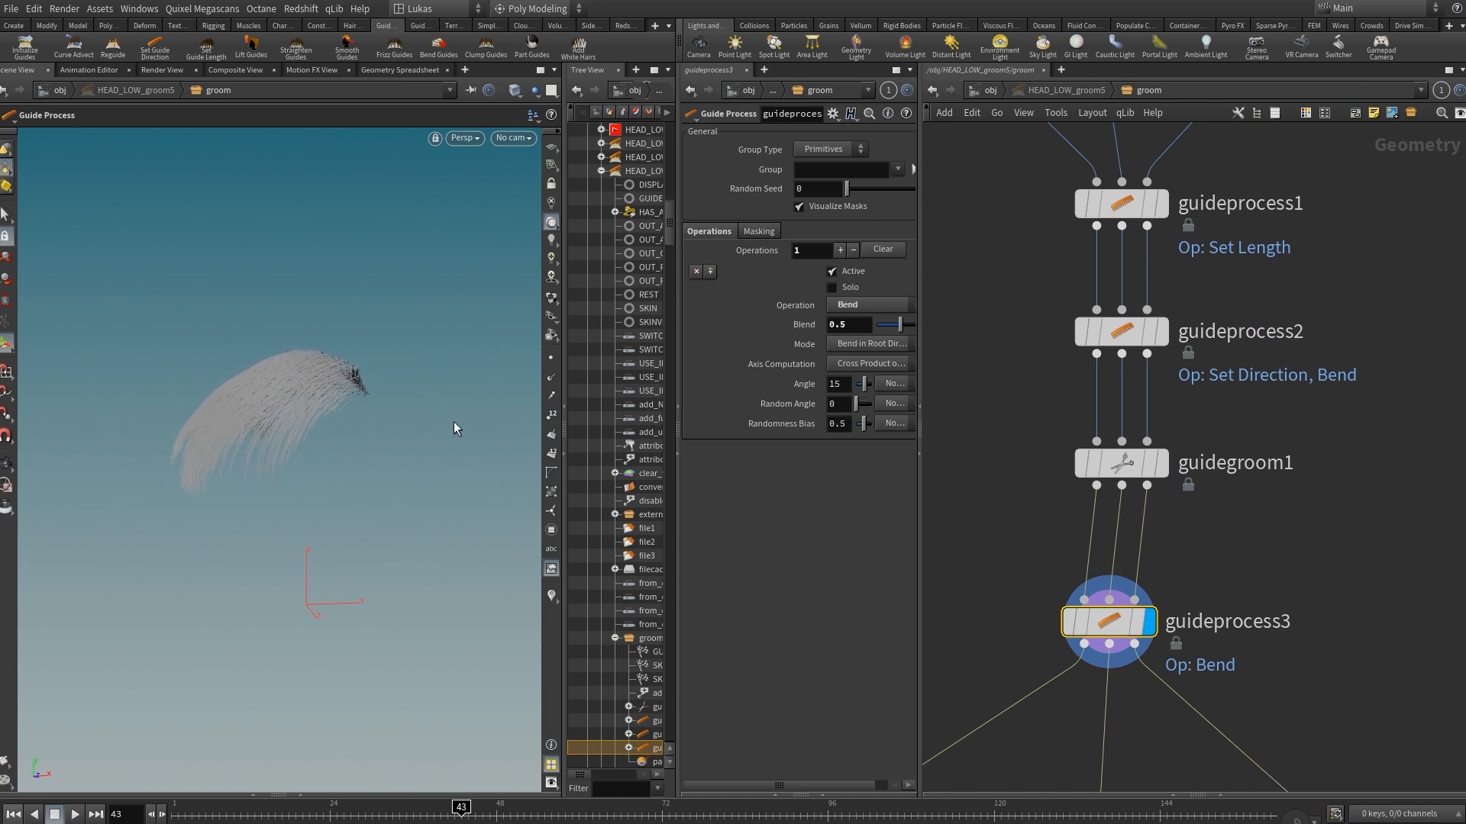
pyautogui.keyDown('alt'); pyautogui.moveTo(454, 424); pyautogui.dragTo(286, 438); pyautogui.keyUp('alt')
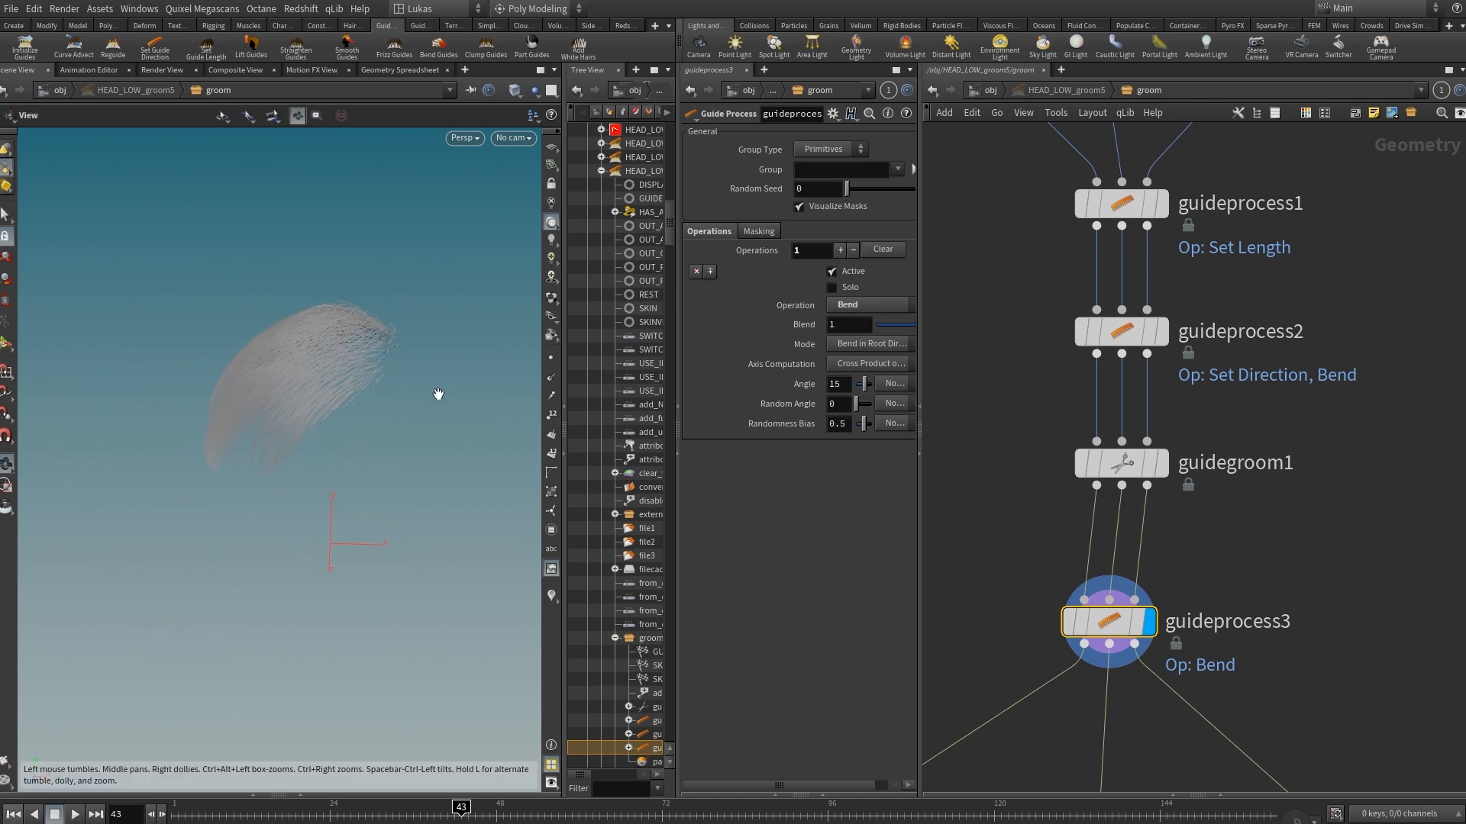
# Return to the object level and view HEAD_LOW_groom5's guides on the head.
pyautogui.scroll(-3, 1222, 537)
pyautogui.moveTo(1297, 561); pyautogui.dragTo(1309, 449, button='middle')
pyautogui.press('u')
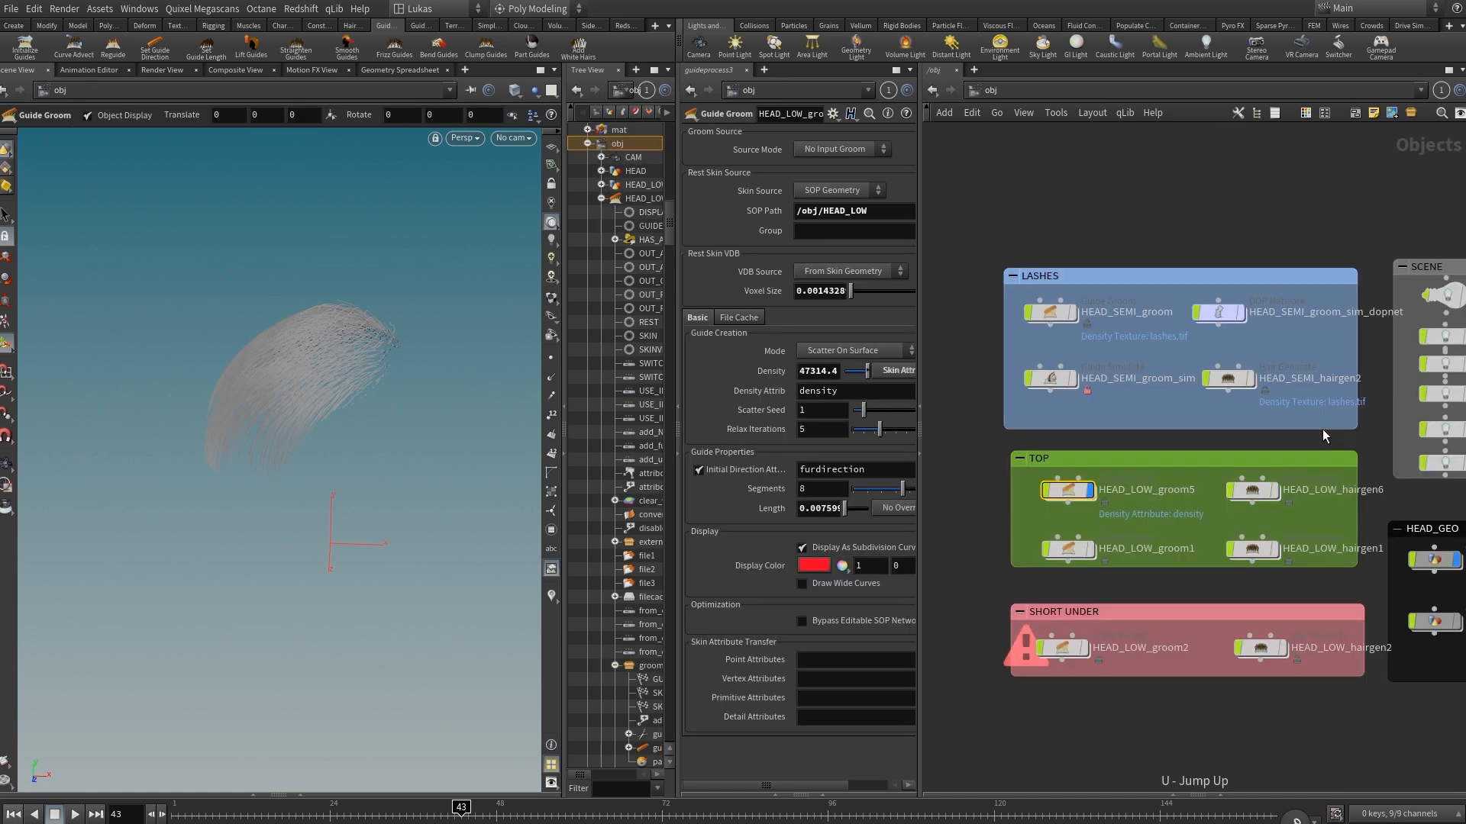
pyautogui.moveTo(393, 382); pyautogui.dragTo(338, 446)
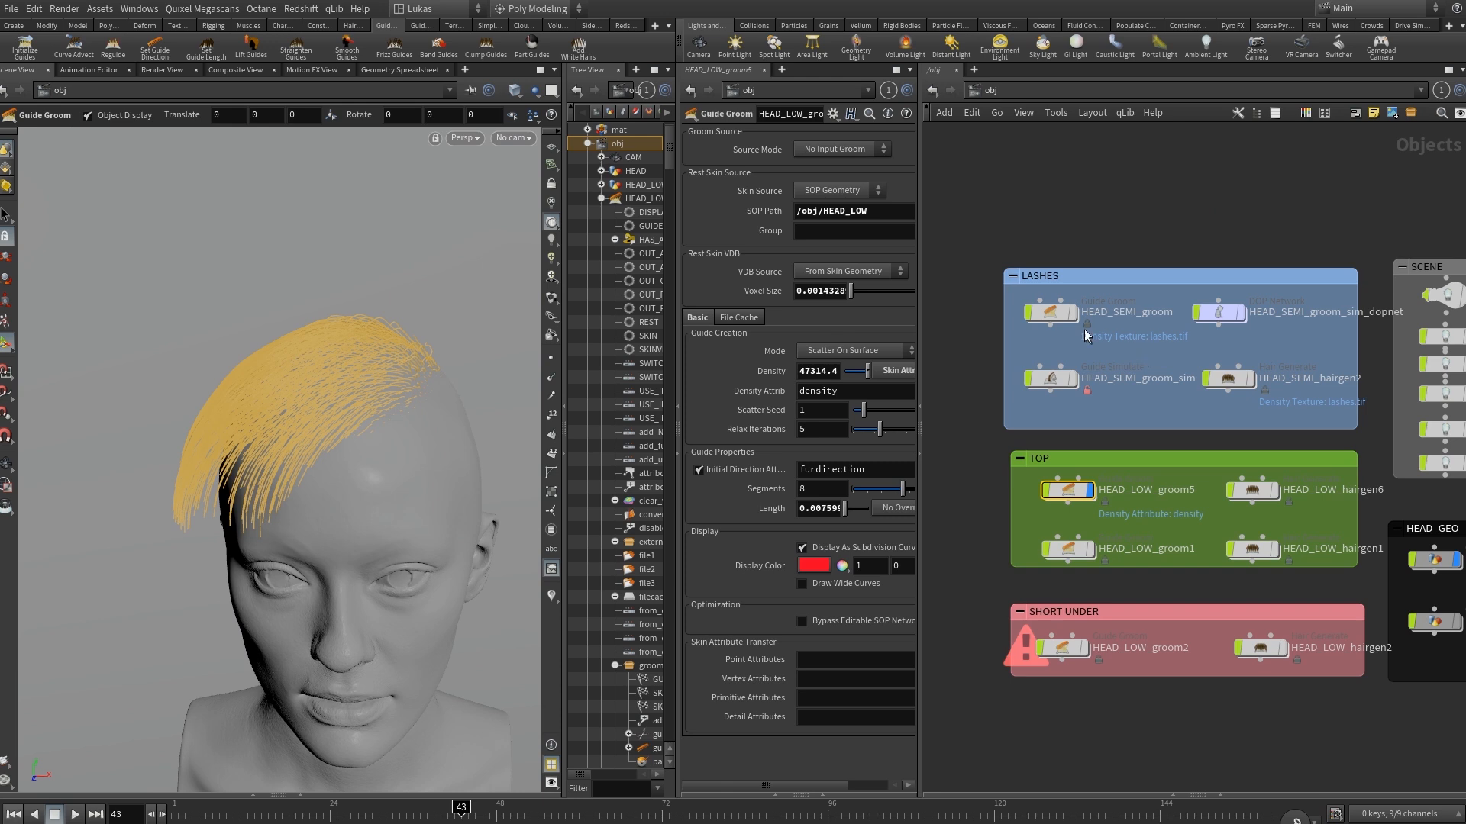
# Open HEAD_LOW_hairgen6's modify network and display guidegroom1 to inspect the generated hair.
pyautogui.moveTo(1281, 487)
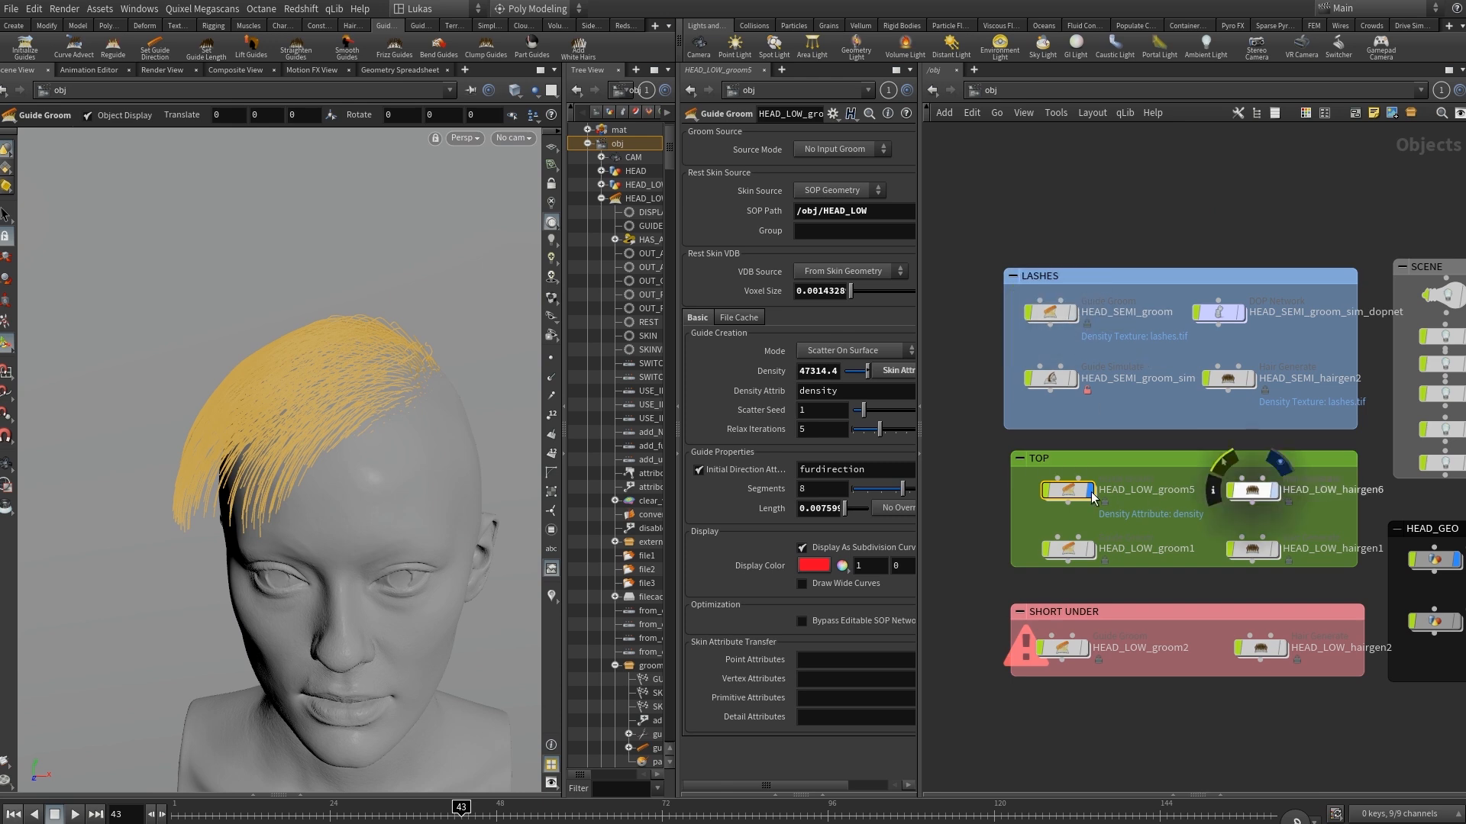
pyautogui.doubleClick(1252, 489)
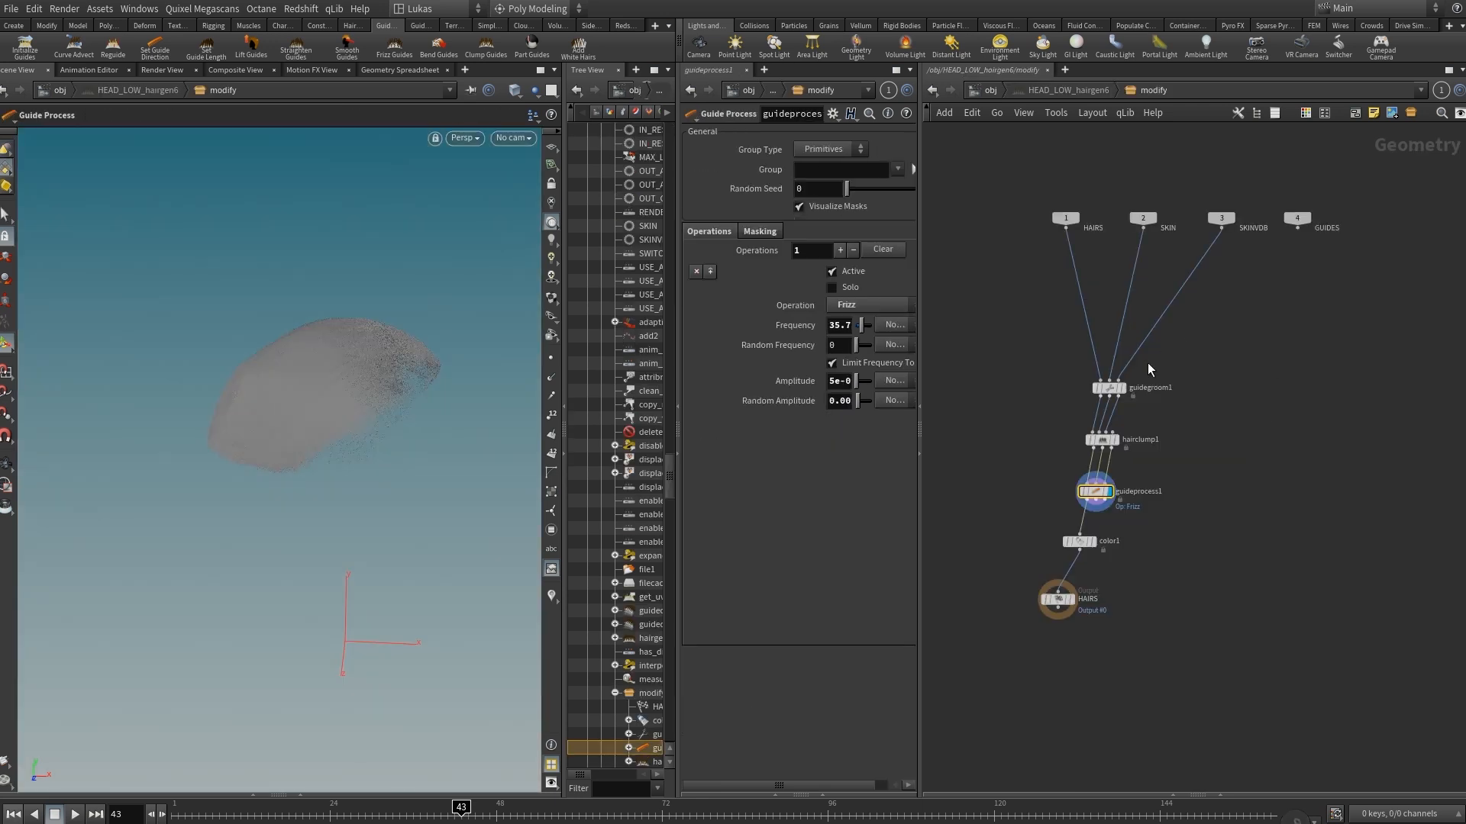
pyautogui.click(1124, 388)
pyautogui.click(1112, 388)
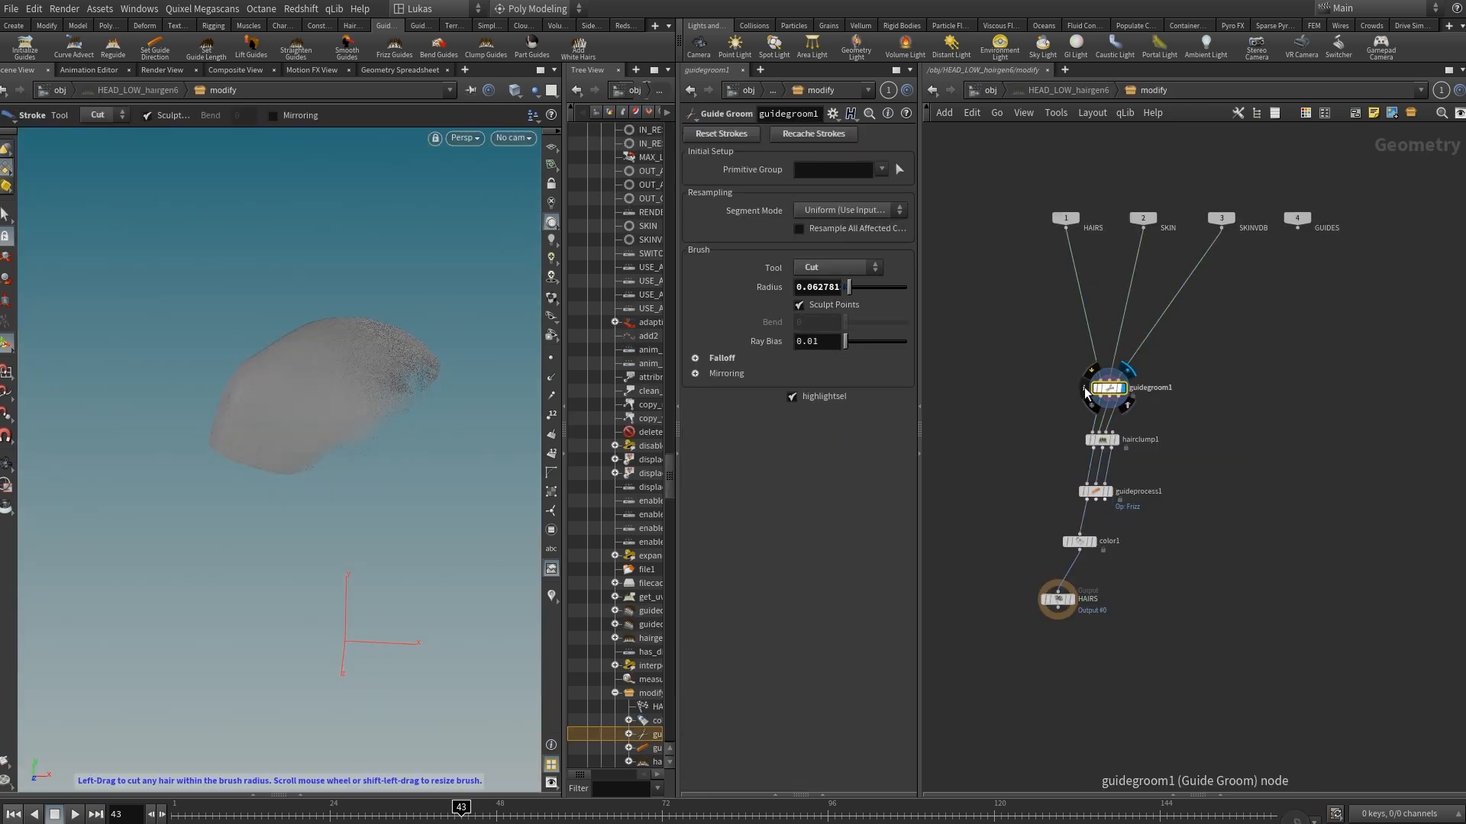
pyautogui.keyDown('alt'); pyautogui.moveTo(314, 379); pyautogui.dragTo(291, 400, button='right'); pyautogui.keyUp('alt')
pyautogui.keyDown('alt'); pyautogui.moveTo(291, 400); pyautogui.dragTo(336, 386); pyautogui.keyUp('alt')
pyautogui.keyDown('alt'); pyautogui.moveTo(337, 387); pyautogui.dragTo(413, 361, button='middle'); pyautogui.keyUp('alt')
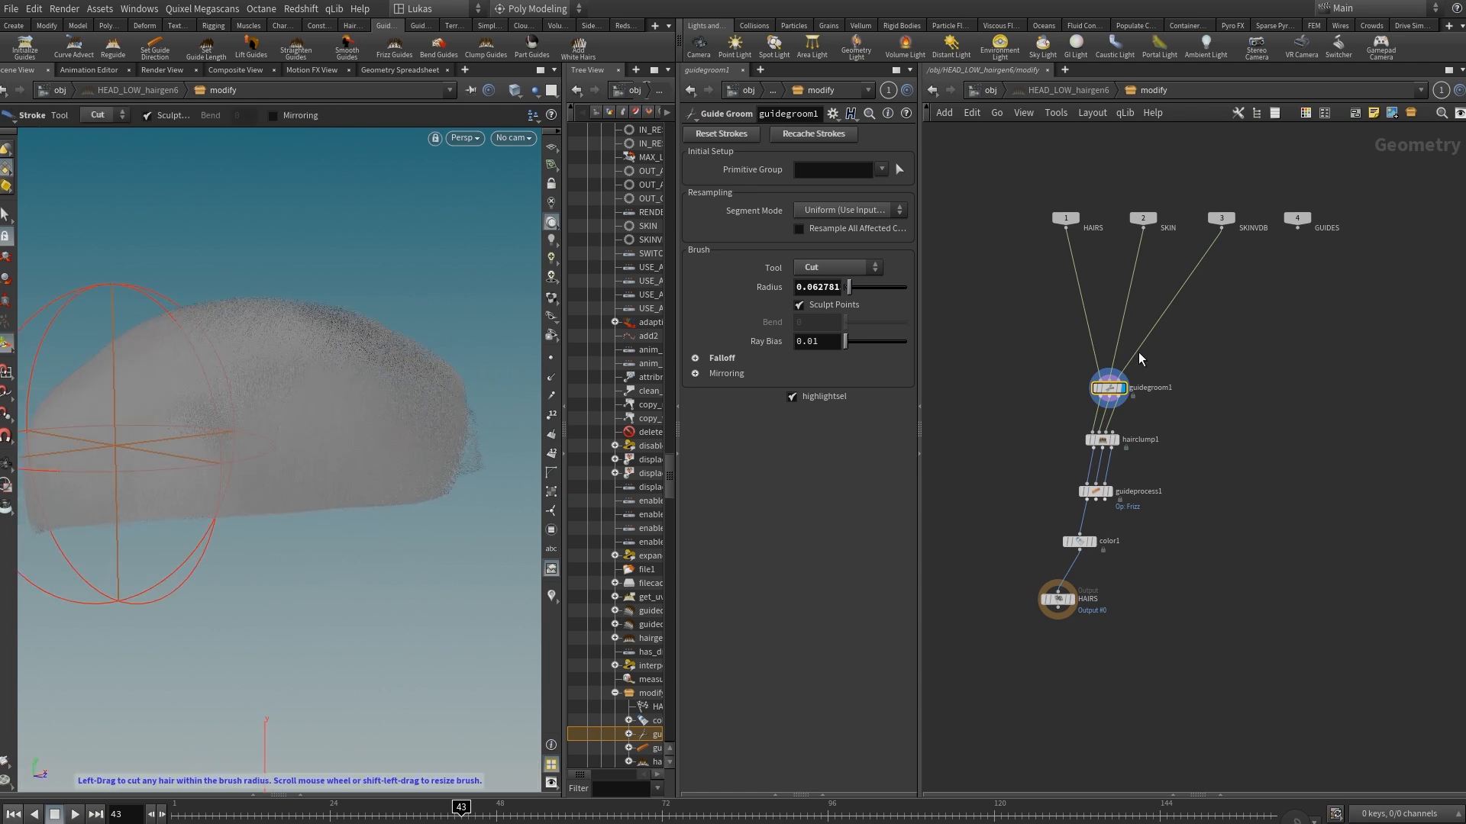
# Bypass guidegroom1 to compare the generated hair with and without the cutting strokes.
pyautogui.click(1092, 384)
pyautogui.moveTo(410, 423)
pyautogui.keyDown('alt'); pyautogui.mouseDown()
pyautogui.moveTo(274, 458)
pyautogui.moveTo(288, 481)
pyautogui.moveTo(249, 448)
pyautogui.moveTo(446, 459)
pyautogui.moveTo(380, 409)
pyautogui.moveTo(335, 459)
pyautogui.moveTo(377, 481)
pyautogui.mouseUp(); pyautogui.keyUp('alt')
pyautogui.press('Return')
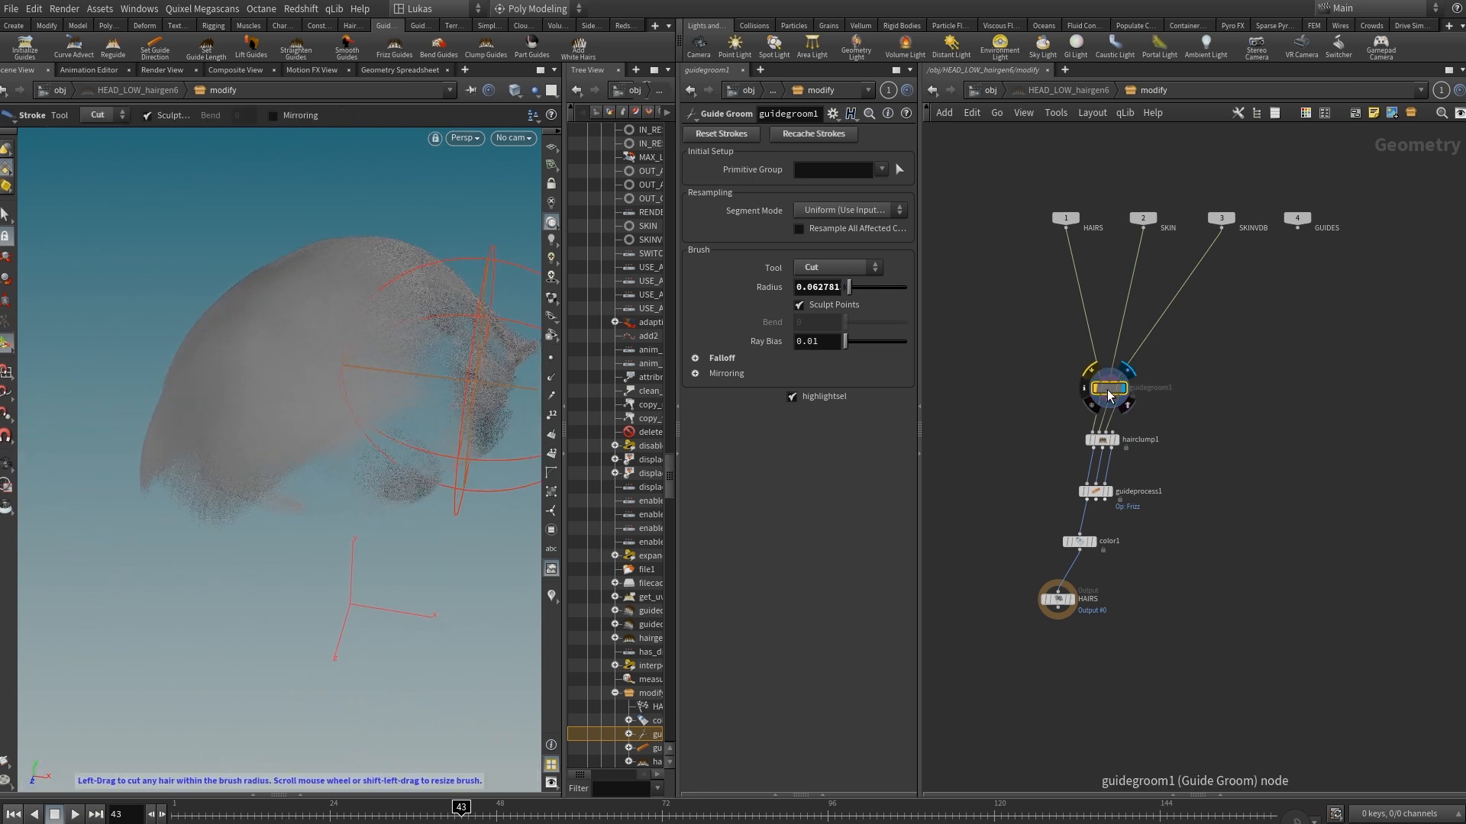
# Review guidegroom1's available brush tools, keep Cut as the tool, and examine the trimmed hair edge.
pyautogui.click(831, 268)
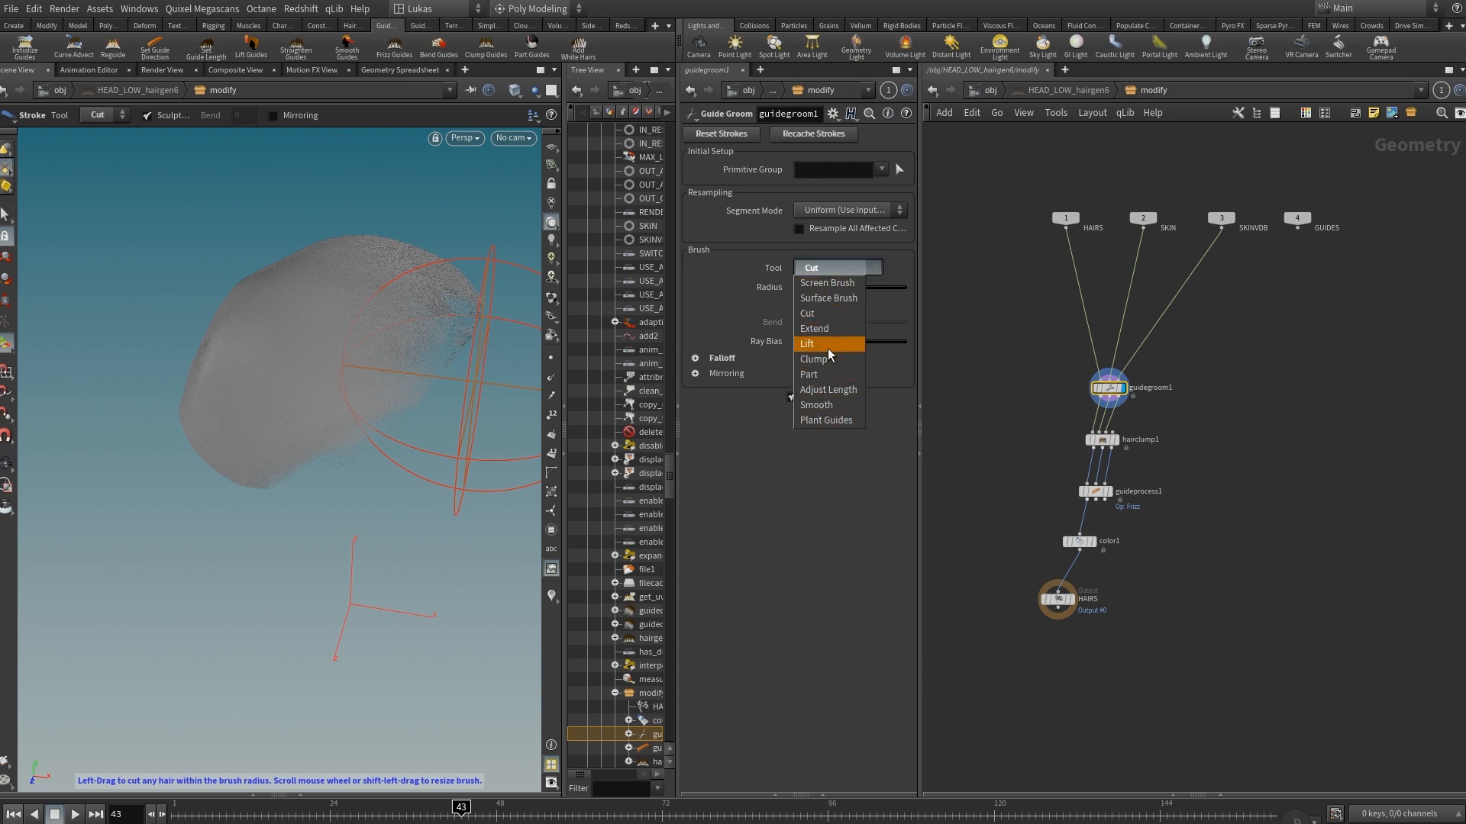
pyautogui.click(827, 318)
pyautogui.moveTo(216, 457)
pyautogui.keyDown('alt'); pyautogui.mouseDown()
pyautogui.moveTo(288, 396)
pyautogui.moveTo(310, 471)
pyautogui.mouseUp(); pyautogui.keyUp('alt')
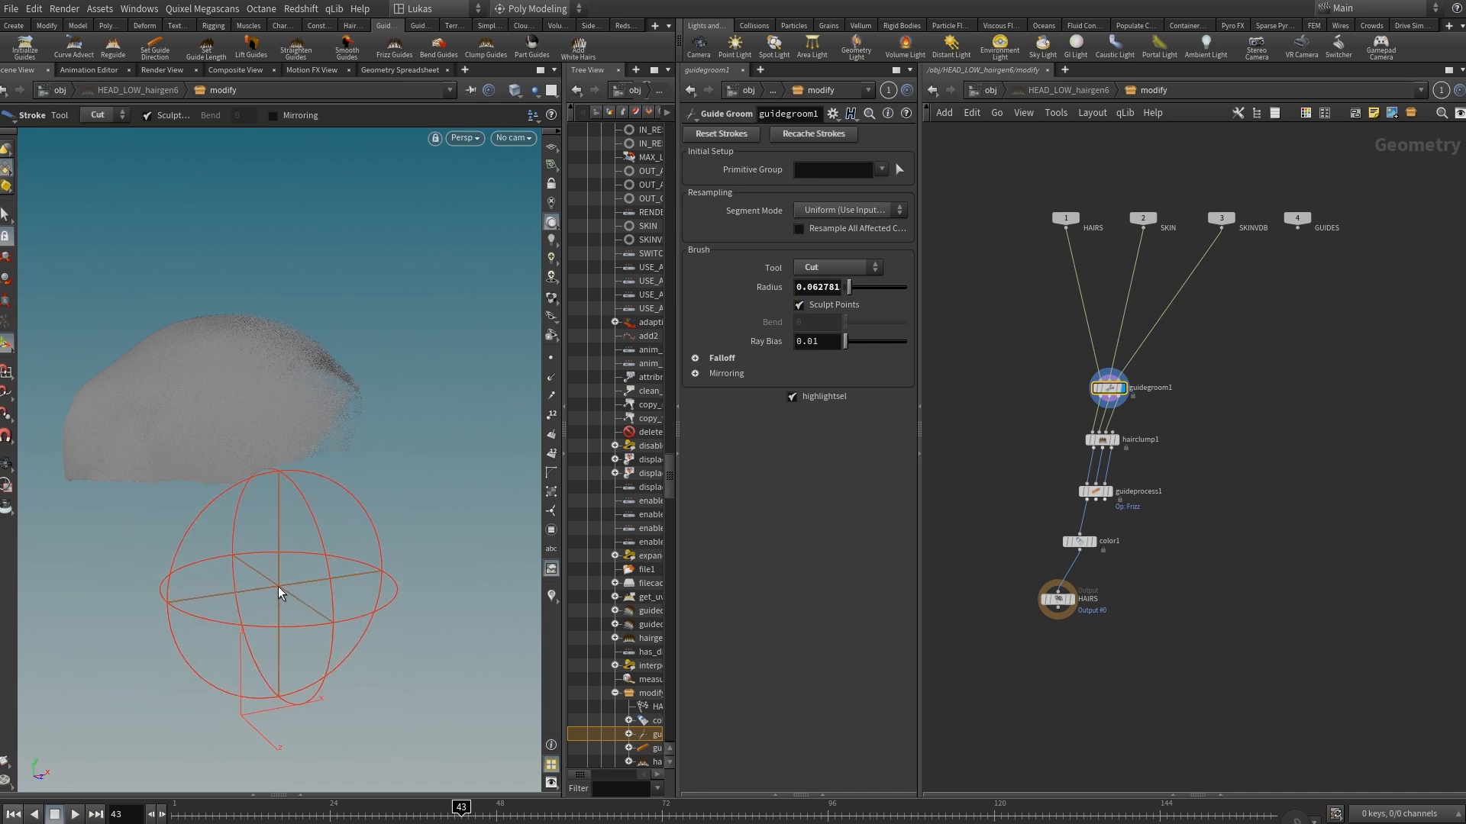
pyautogui.moveTo(285, 428)
pyautogui.keyDown('alt'); pyautogui.mouseDown()
pyautogui.moveTo(252, 425)
pyautogui.moveTo(406, 309)
pyautogui.mouseUp(); pyautogui.keyUp('alt')
pyautogui.keyDown('alt'); pyautogui.moveTo(429, 409); pyautogui.dragTo(379, 387); pyautogui.keyUp('alt')
# Display hairclump1 and inspect its clumping settings and effect on the hair.
pyautogui.click(1120, 441)
pyautogui.click(1119, 440)
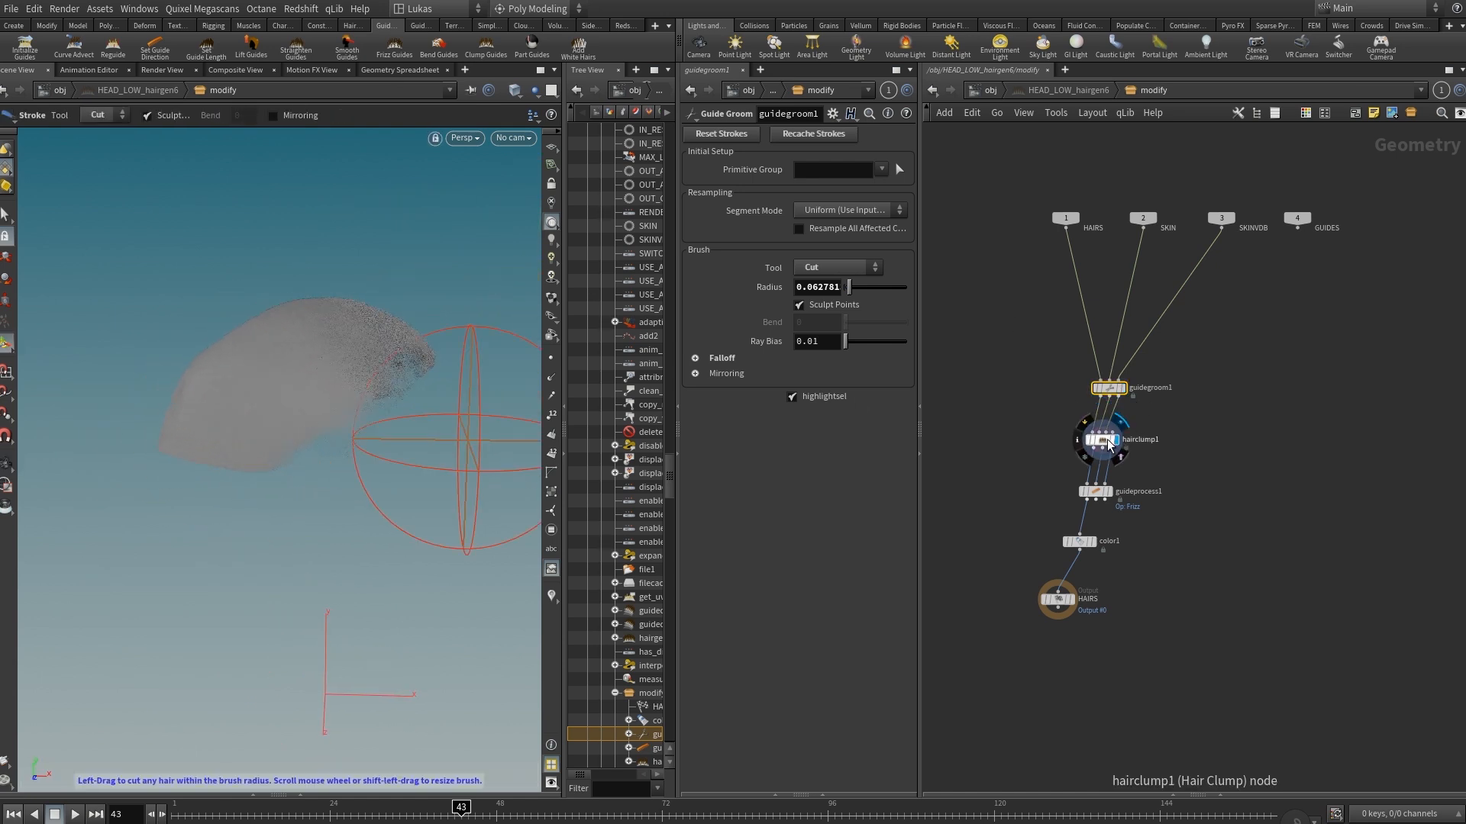
pyautogui.moveTo(316, 402); pyautogui.dragTo(239, 374)
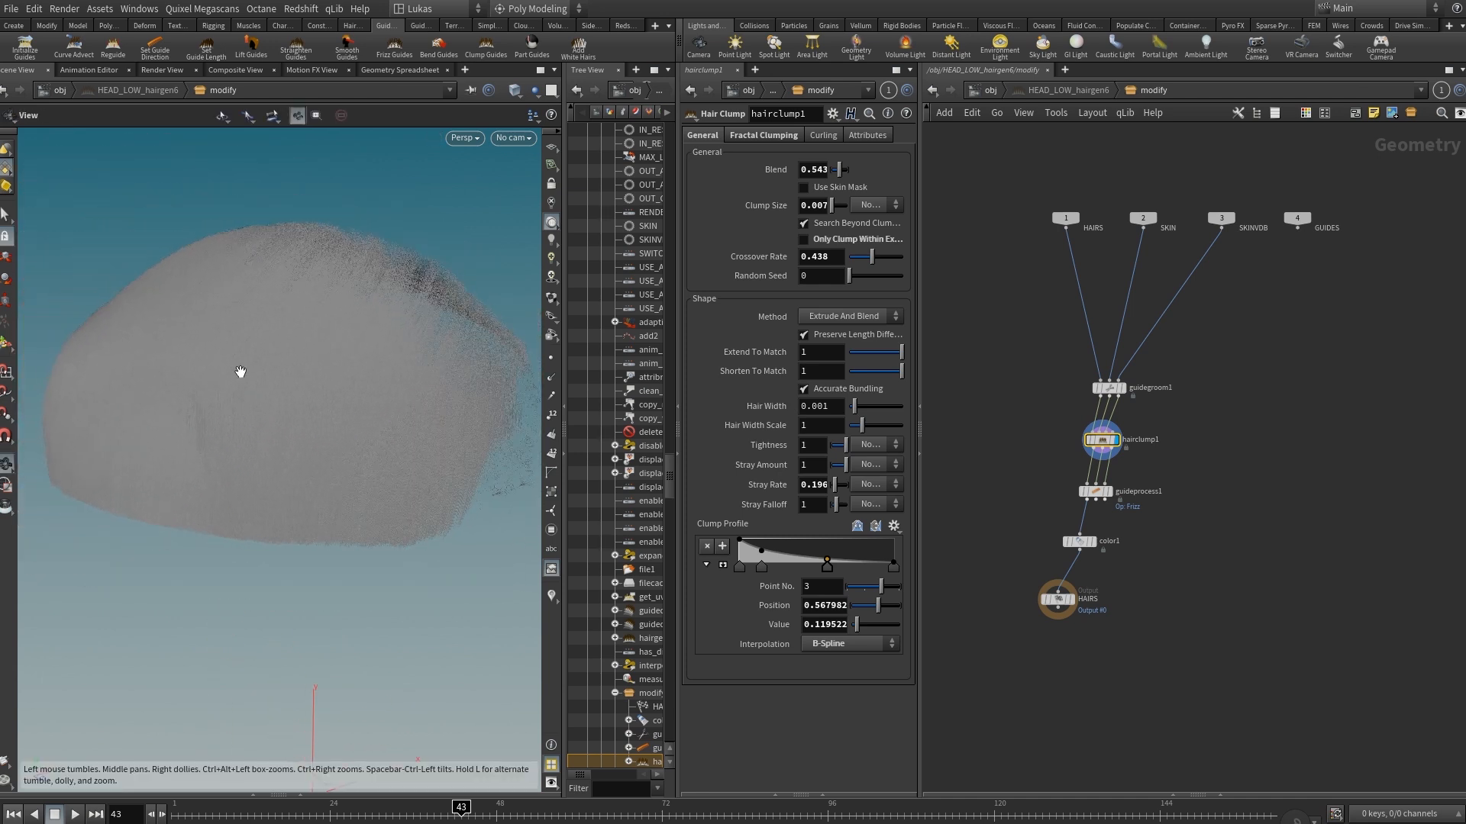
# Try a higher clumping Blend on hairclump1, and undo the change.
pyautogui.click(848, 170)
pyautogui.moveTo(836, 170); pyautogui.dragTo(890, 171)
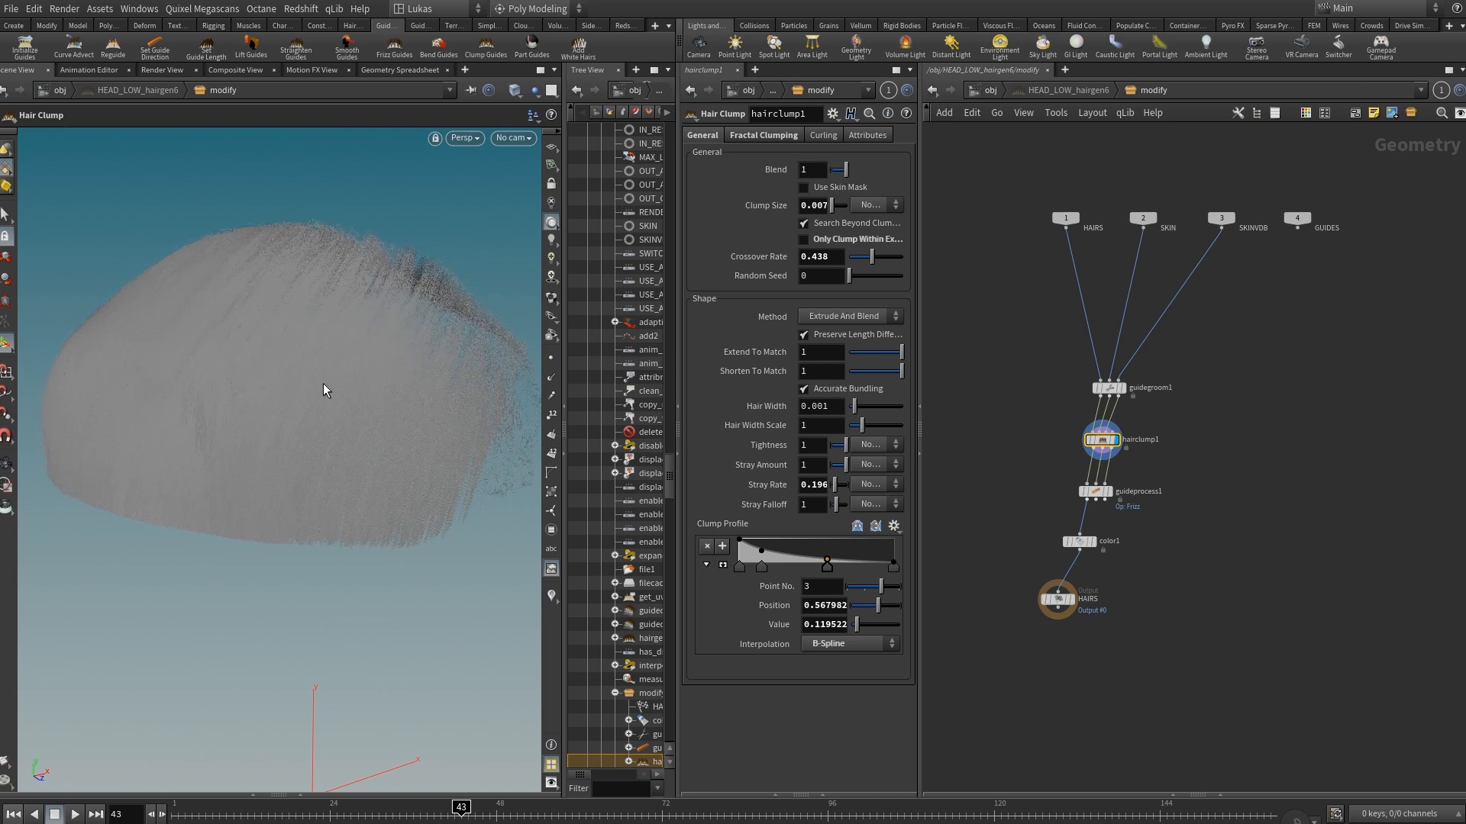
pyautogui.hotkey('ctrl', 'z')
pyautogui.keyDown('alt'); pyautogui.moveTo(359, 383); pyautogui.dragTo(268, 386); pyautogui.keyUp('alt')
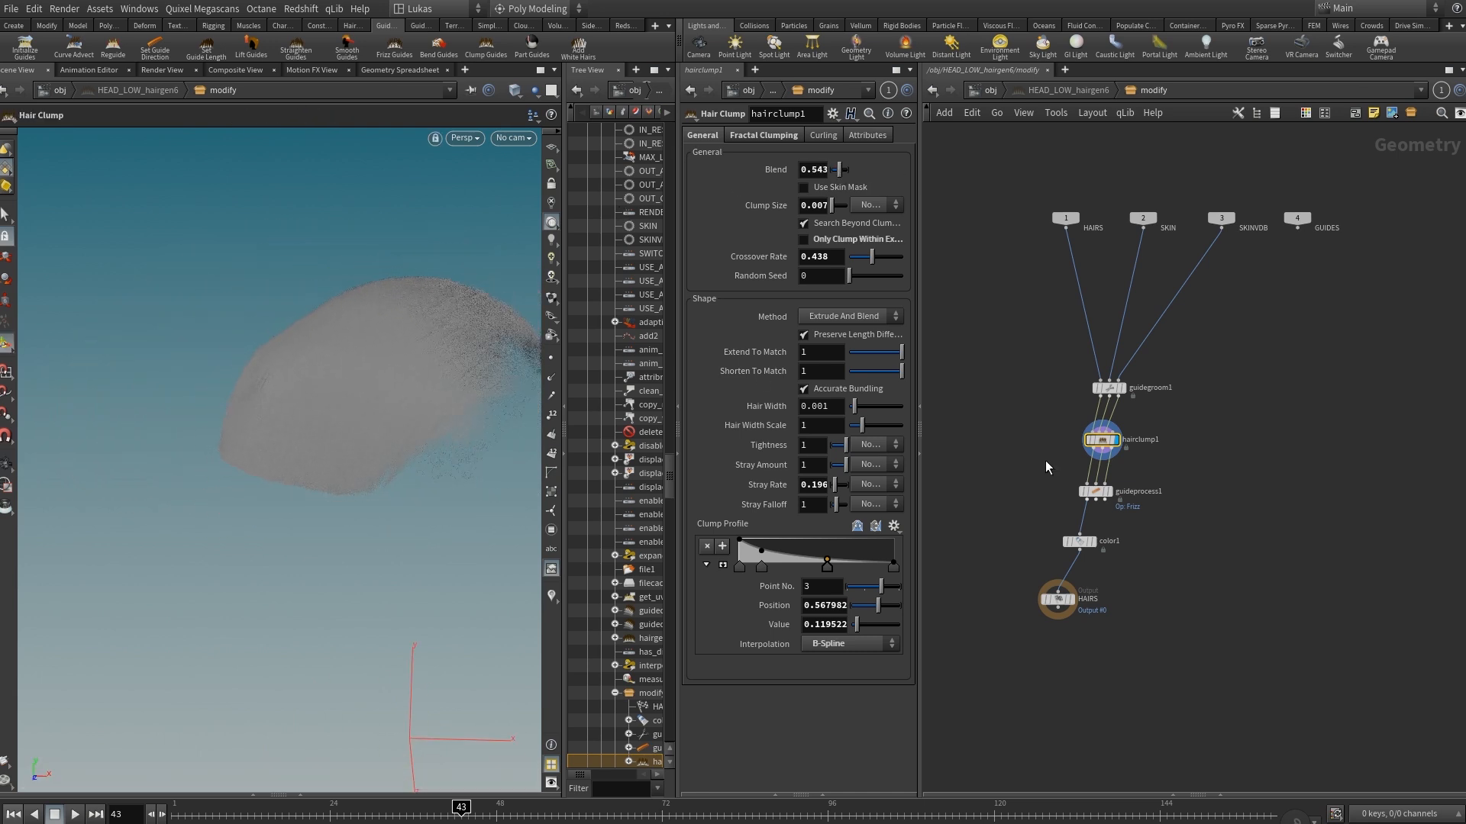
# Inspect guideprocess1's Frizz operation and display color1 to examine the coloured hair.
pyautogui.click(1099, 493)
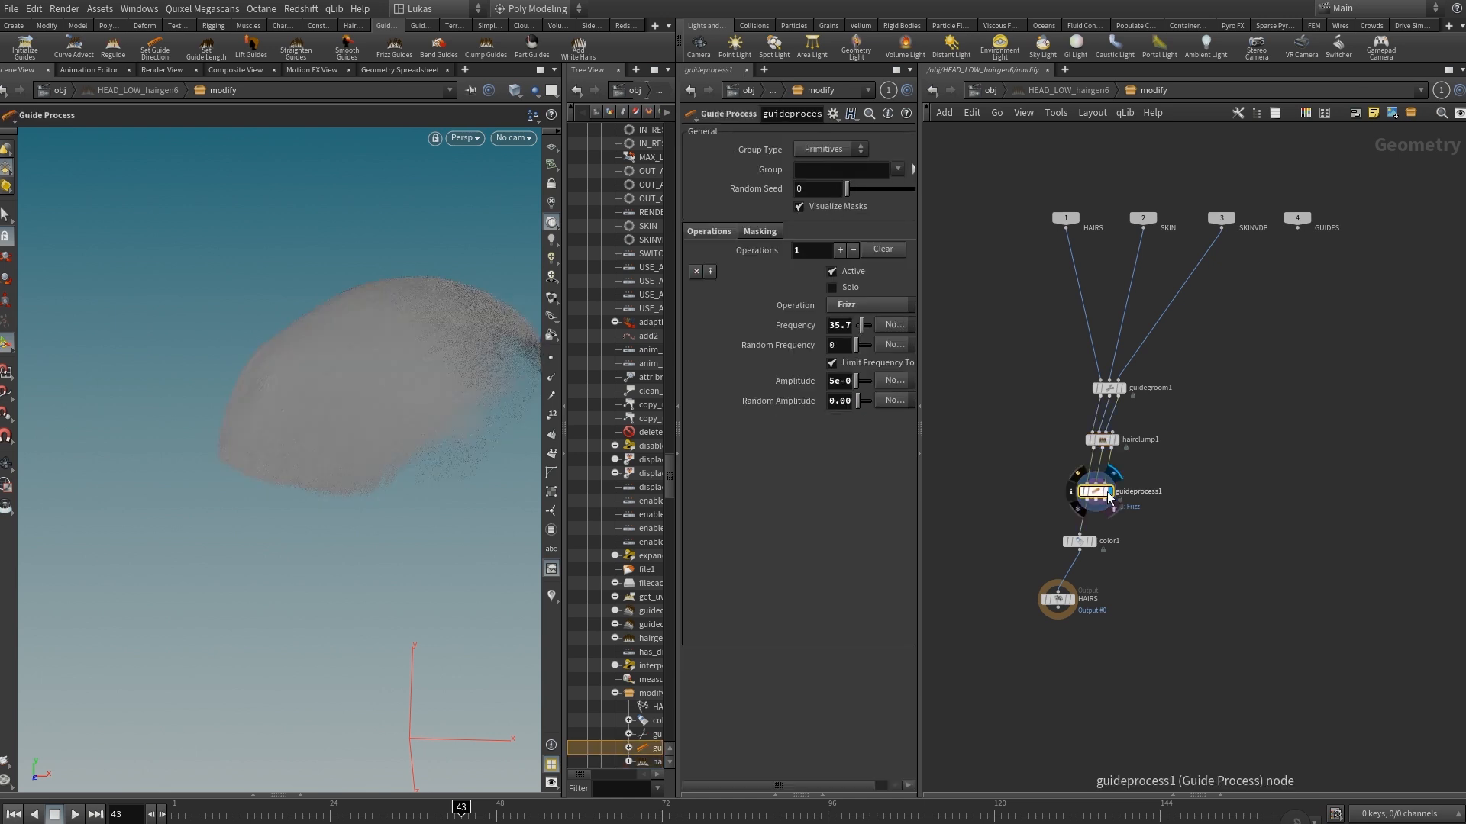
pyautogui.click(1099, 551)
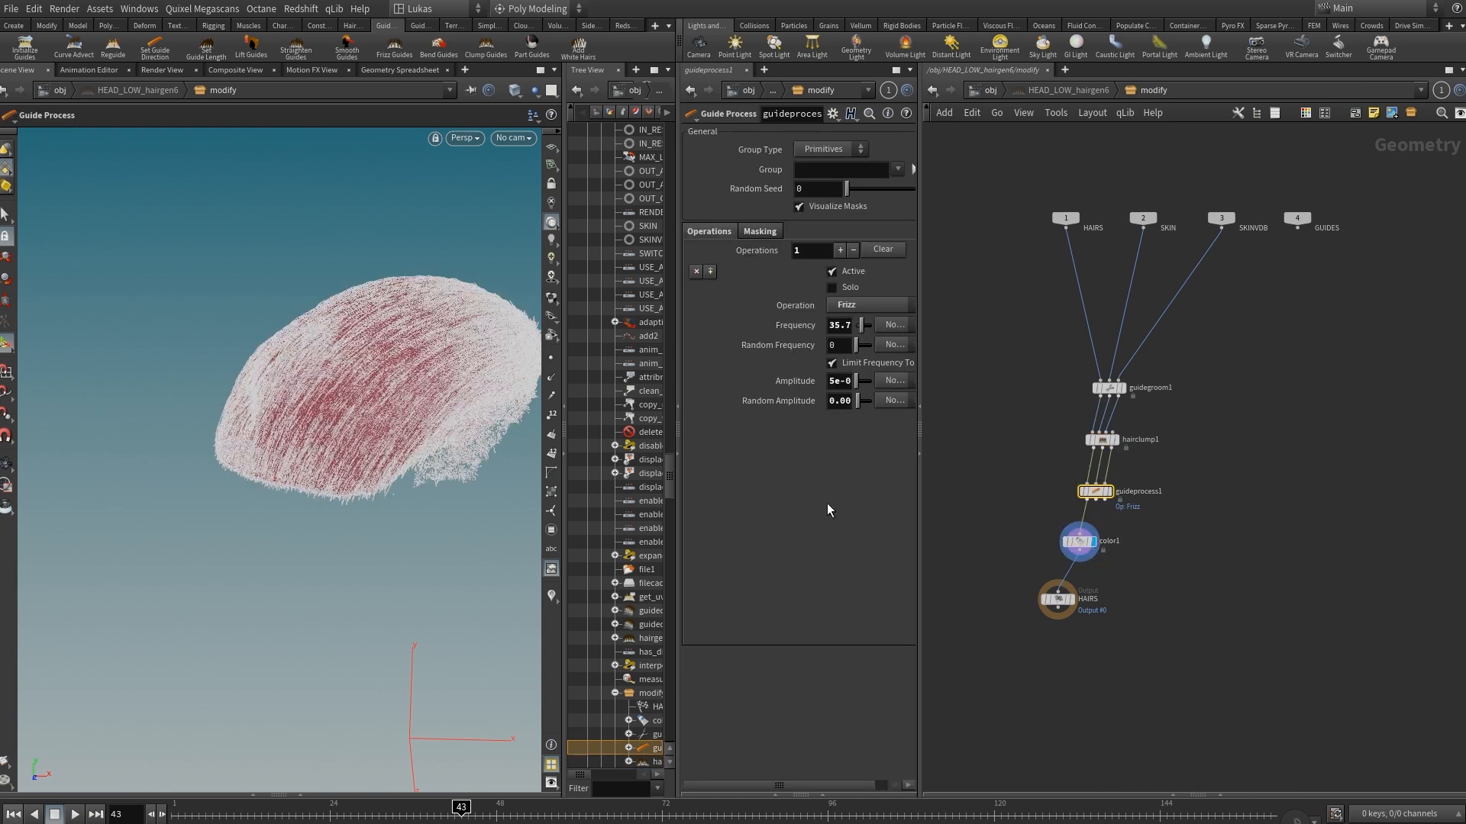
pyautogui.press('Escape')
pyautogui.moveTo(337, 328)
pyautogui.mouseDown()
pyautogui.moveTo(471, 379)
pyautogui.moveTo(350, 313)
pyautogui.mouseUp()
pyautogui.keyDown('alt'); pyautogui.moveTo(349, 314); pyautogui.dragTo(442, 260, button='right'); pyautogui.keyUp('alt')
# Return to the object level, view the head through CAM, and display HEAD_LOW_hairgen1's hair as well.
pyautogui.click(1149, 557)
pyautogui.press('u')
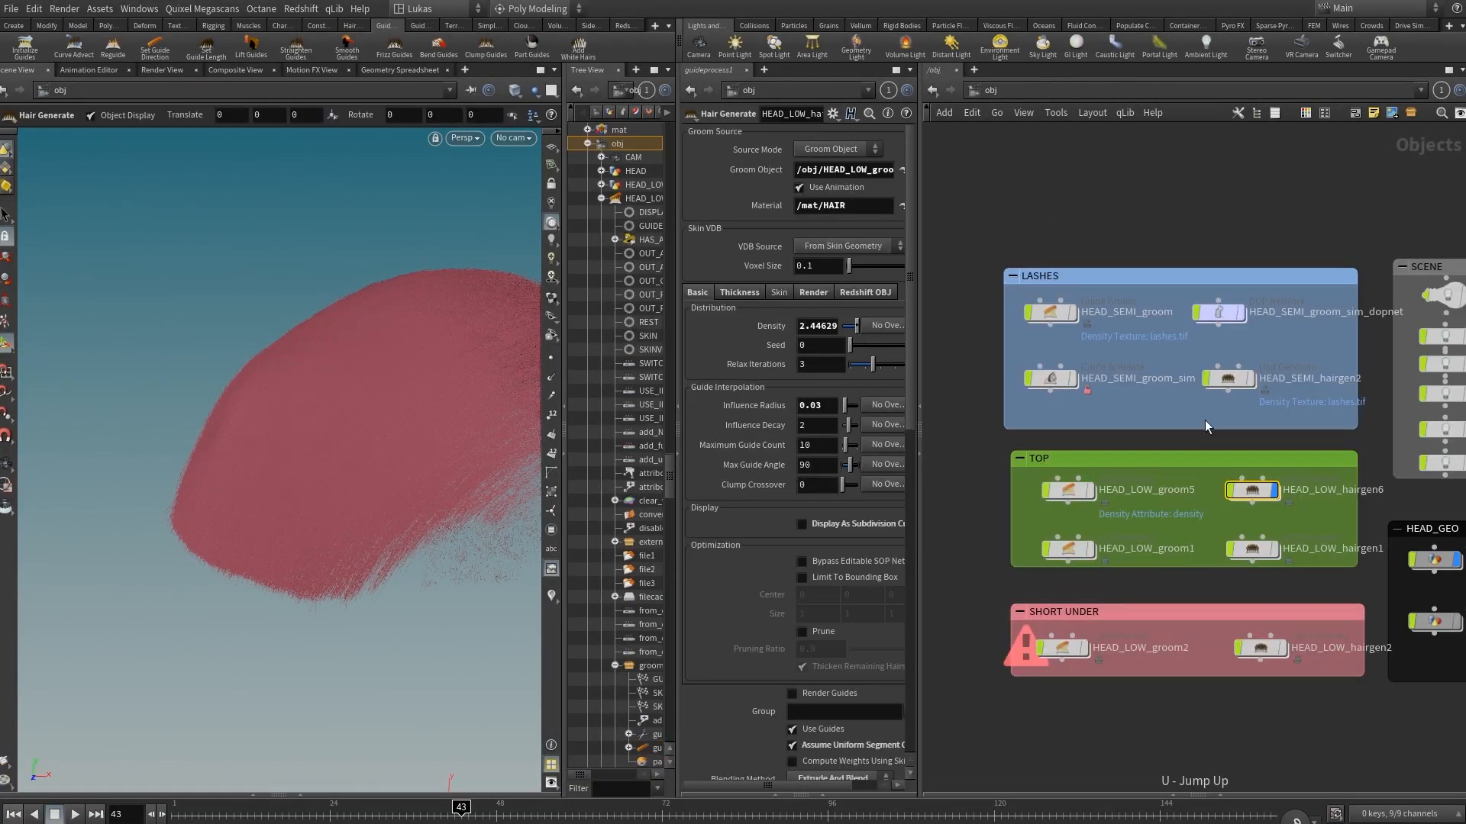
pyautogui.keyDown('alt'); pyautogui.moveTo(362, 484); pyautogui.dragTo(245, 551, button='right'); pyautogui.keyUp('alt')
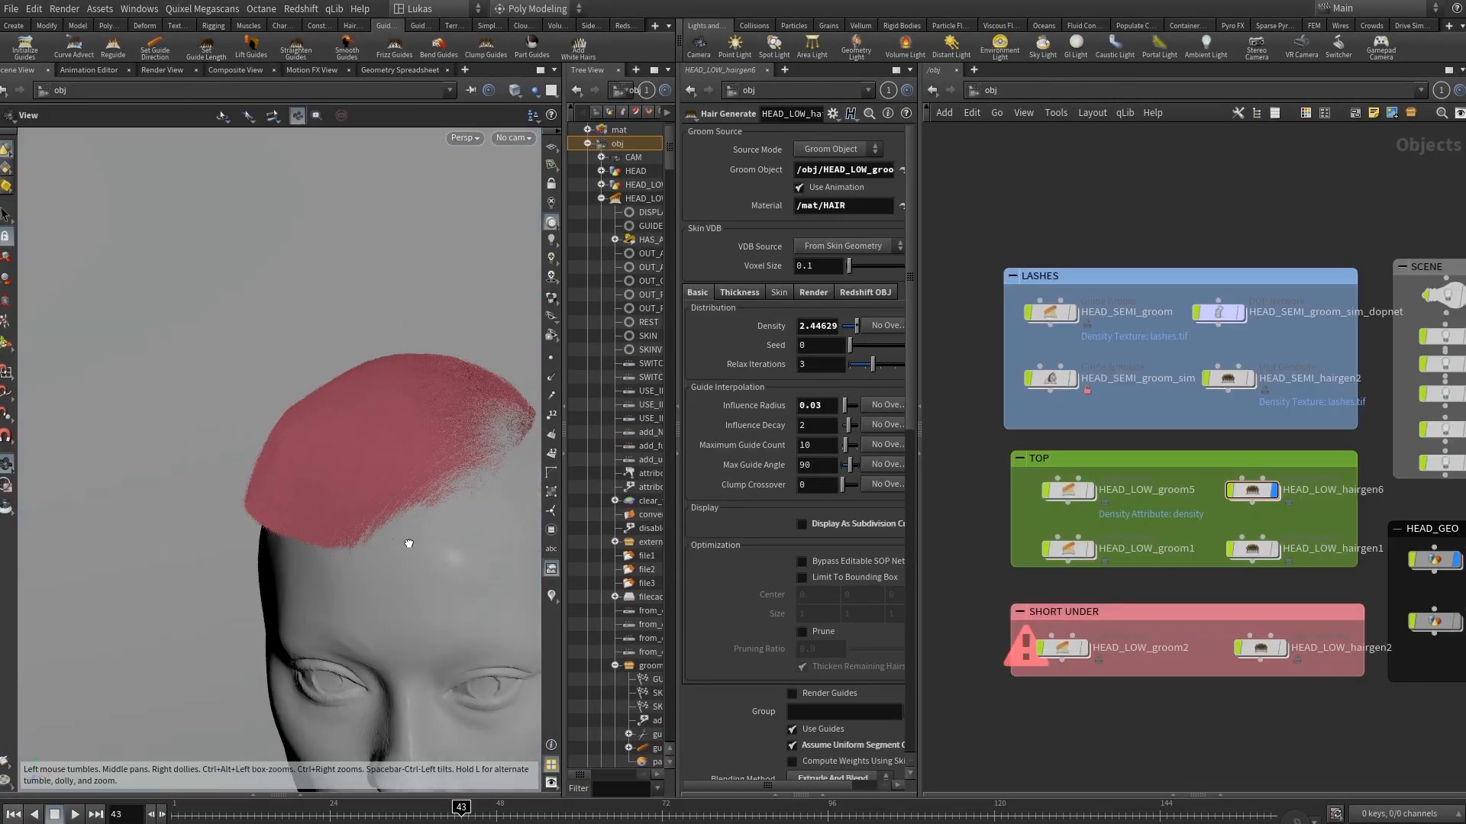
pyautogui.keyDown('alt'); pyautogui.moveTo(409, 543); pyautogui.dragTo(255, 409); pyautogui.keyUp('alt')
pyautogui.keyDown('alt'); pyautogui.moveTo(255, 410); pyautogui.dragTo(252, 337, button='middle'); pyautogui.keyUp('alt')
pyautogui.click(519, 138)
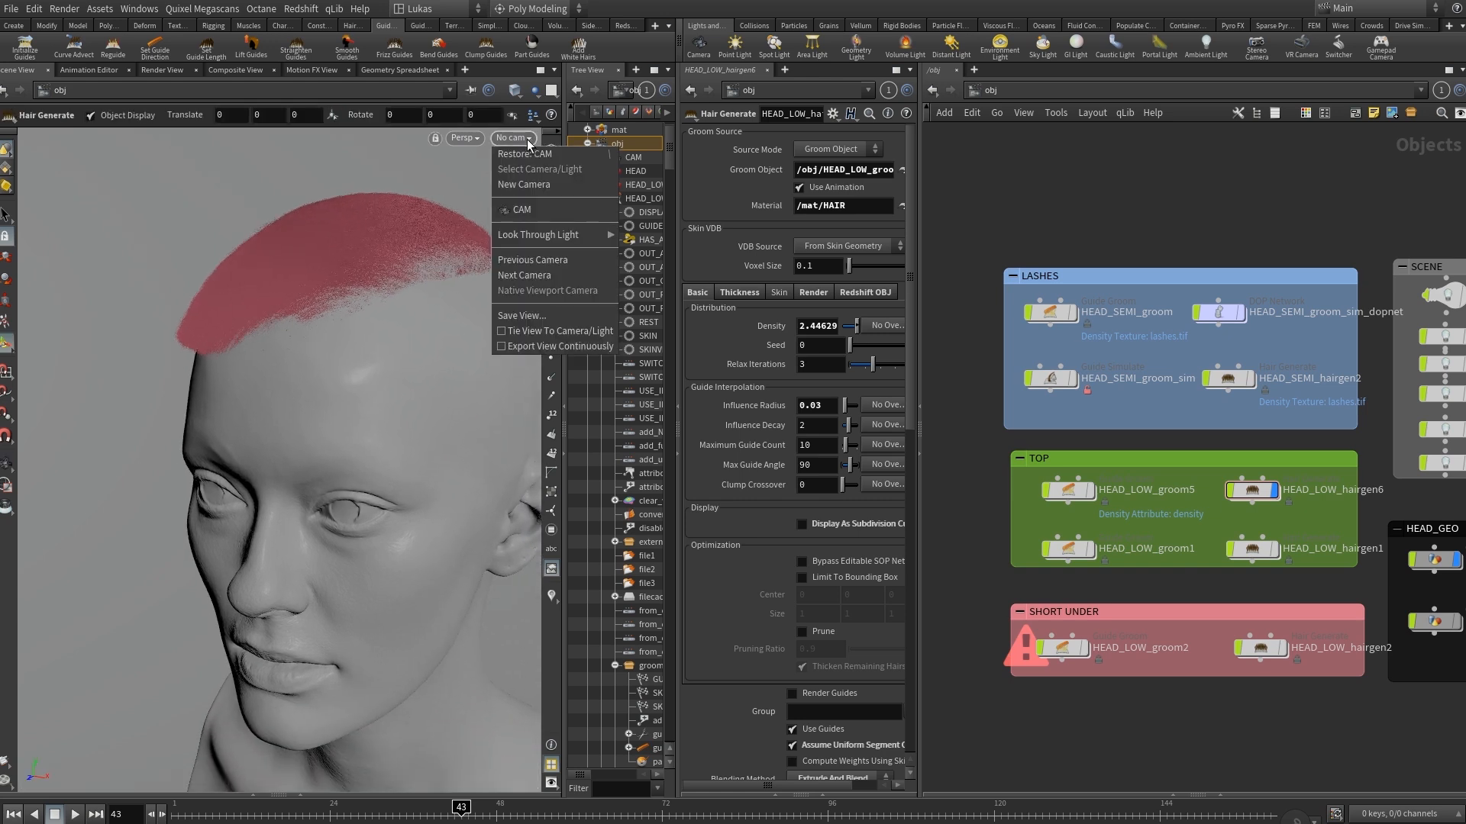
pyautogui.click(535, 212)
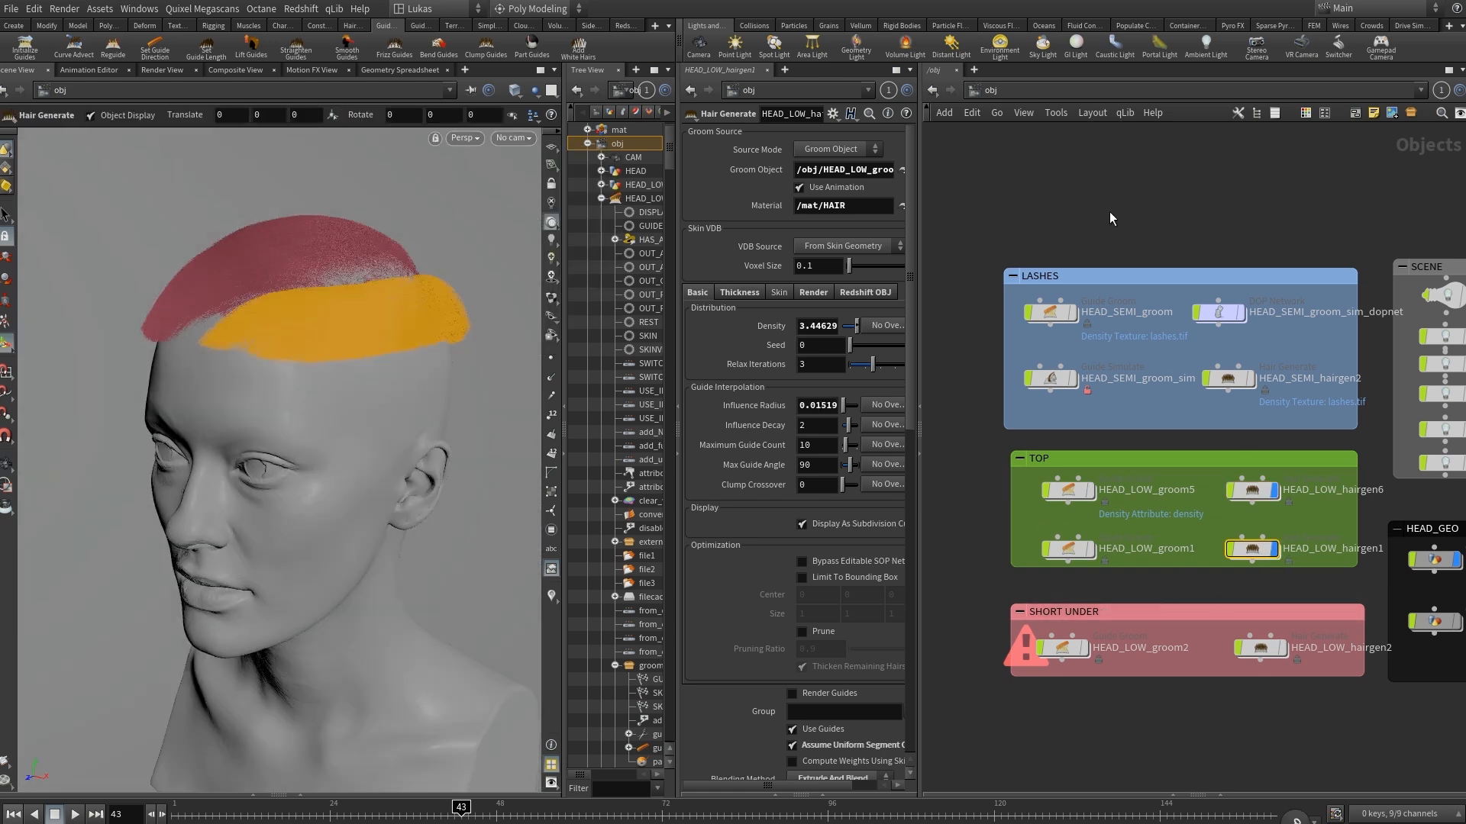
pyautogui.click(1112, 220)
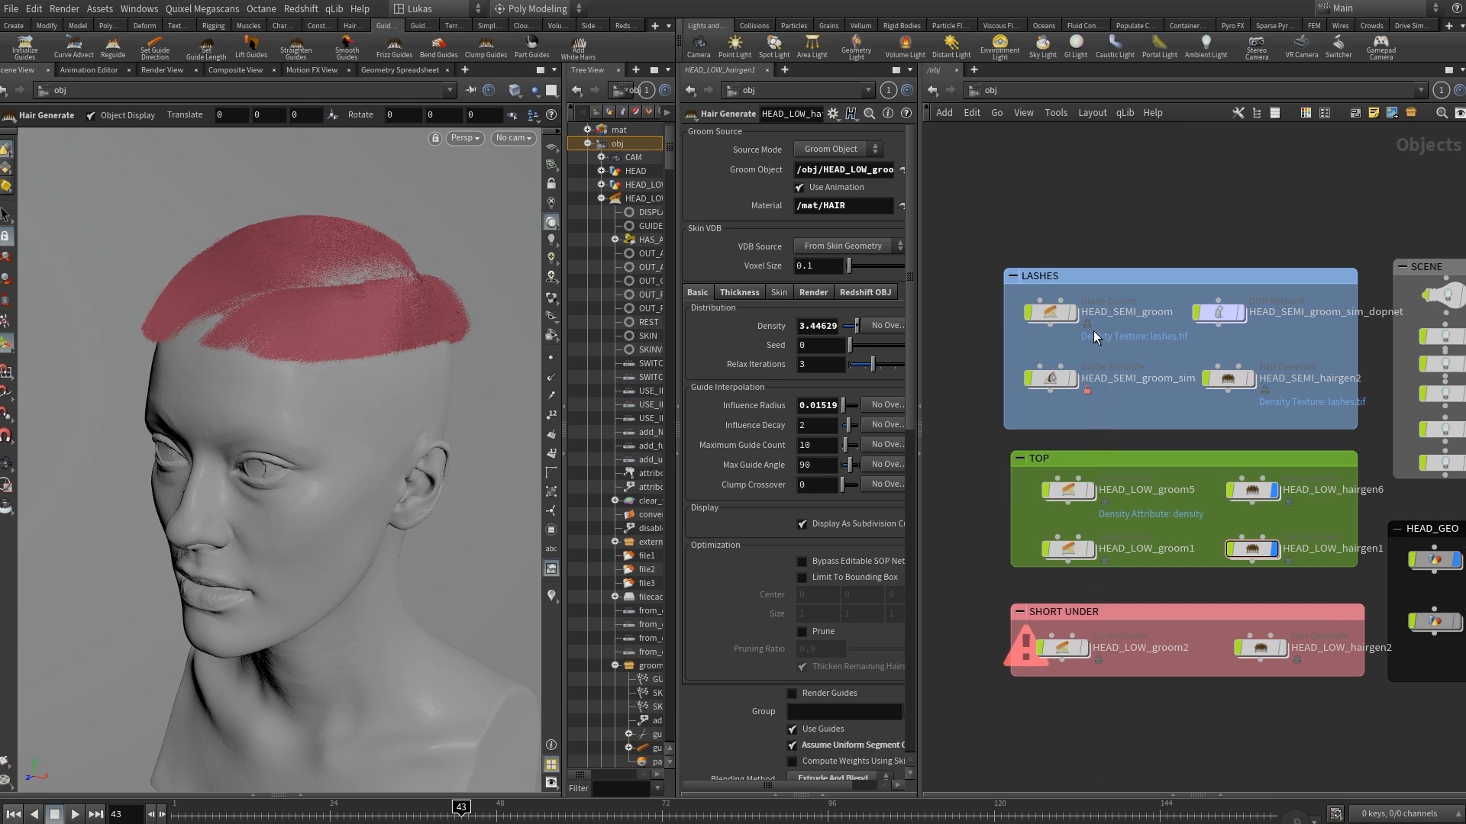
# Display HEAD_SEMI_groom and examine the eyelash guides and their density texture setting.
pyautogui.moveTo(1069, 323)
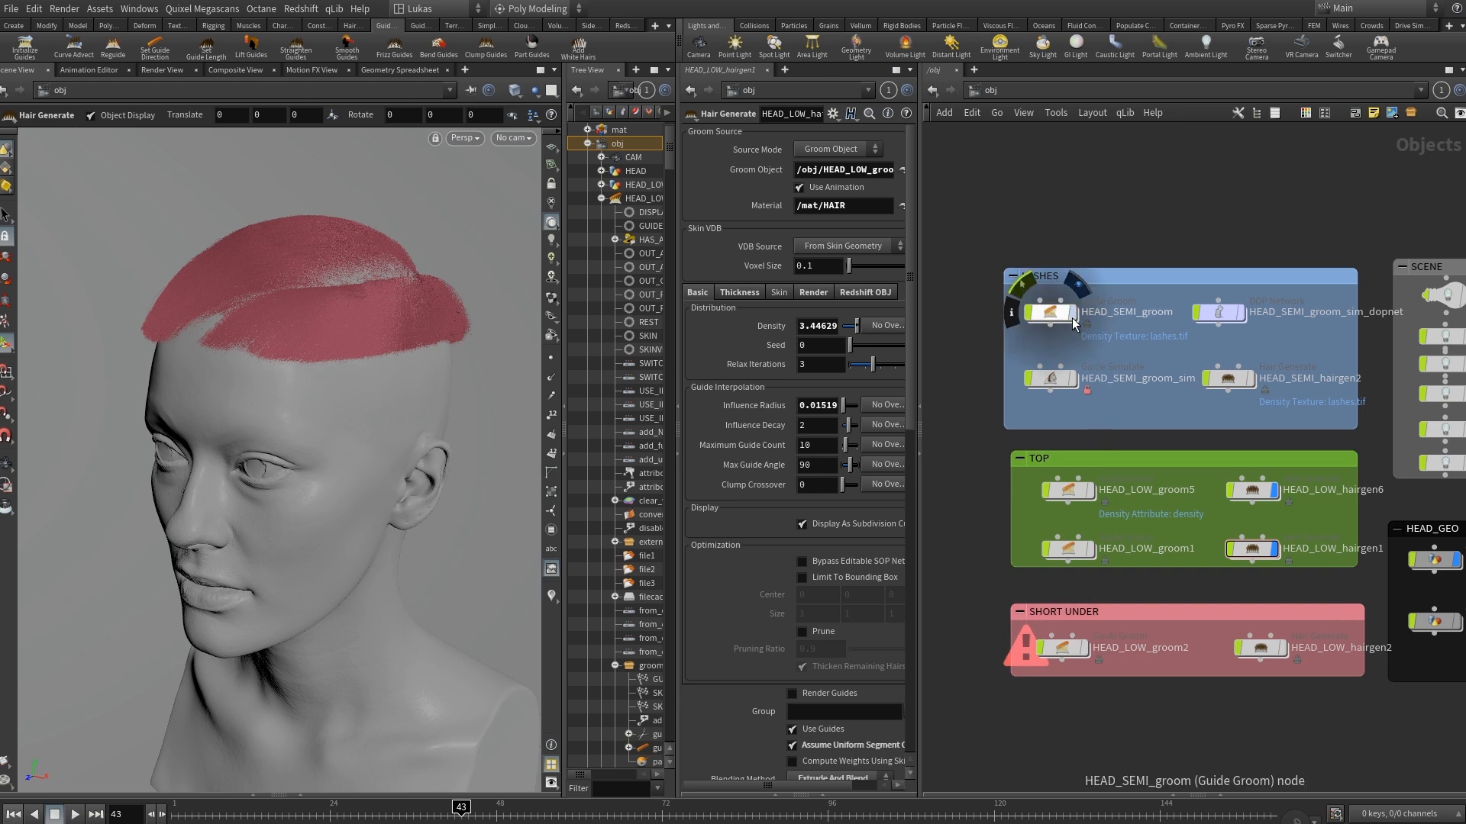
pyautogui.click(1074, 318)
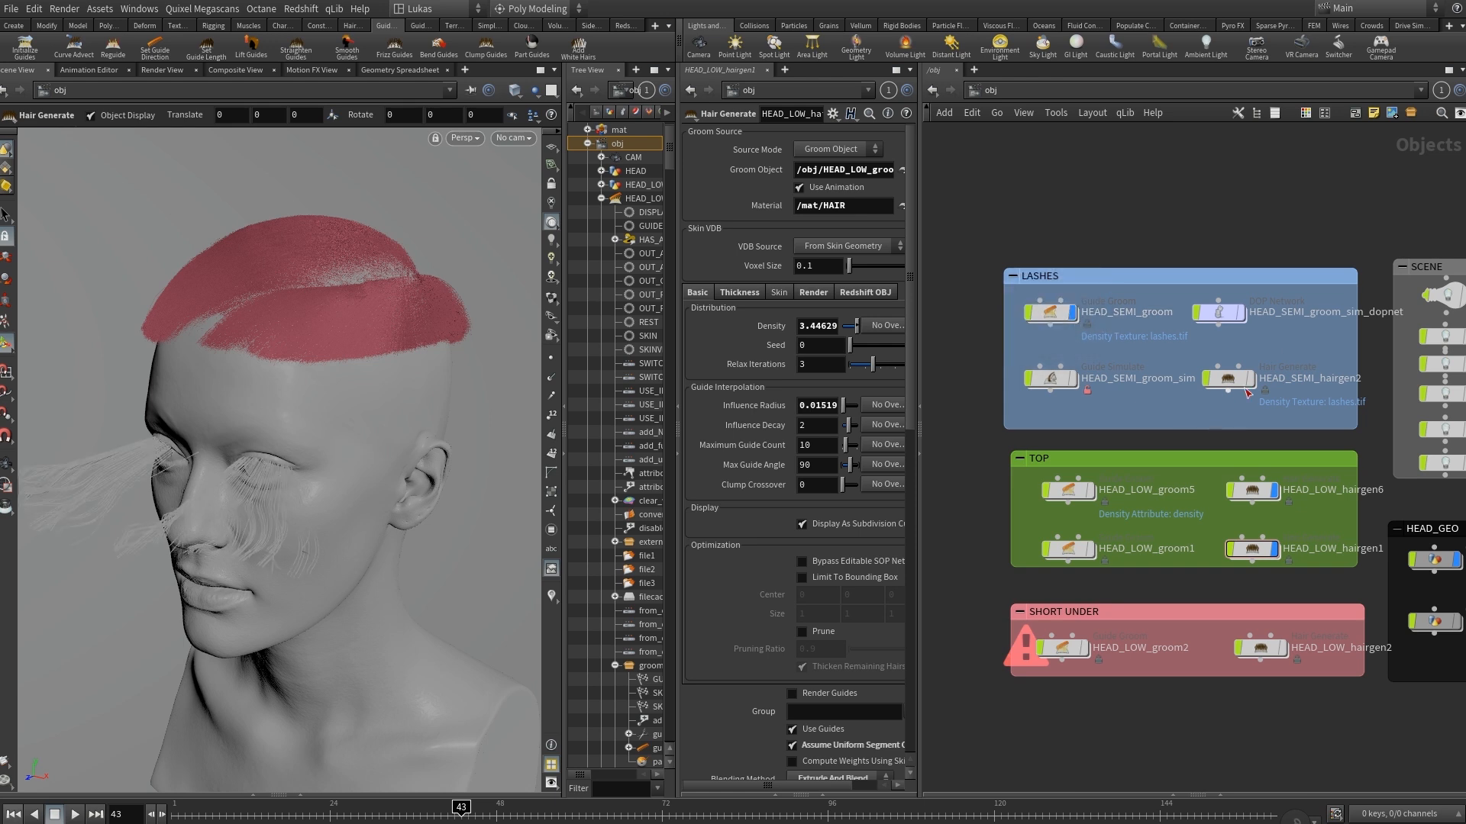
pyautogui.click(1052, 313)
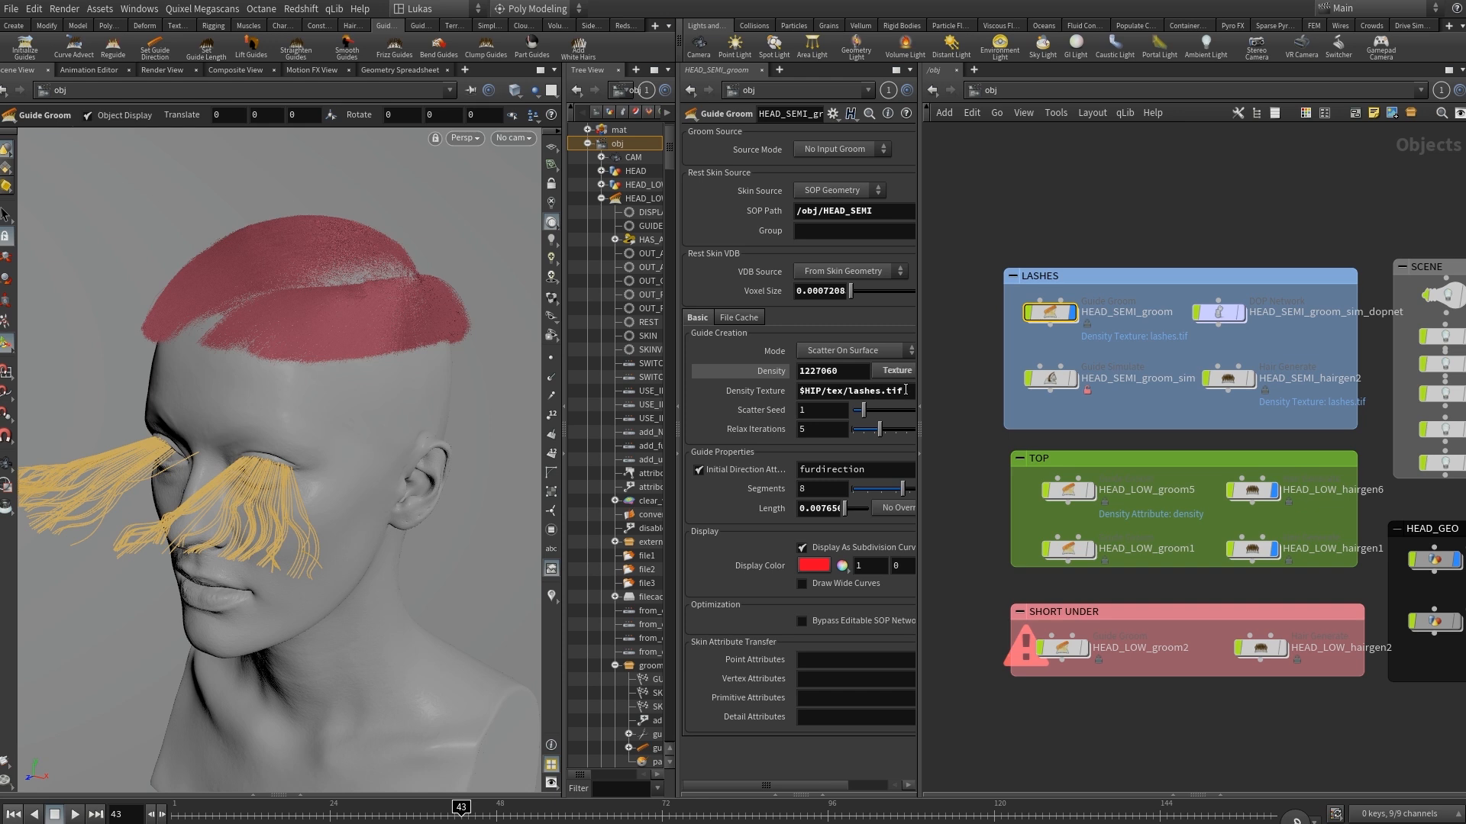
pyautogui.moveTo(906, 390); pyautogui.dragTo(782, 382)
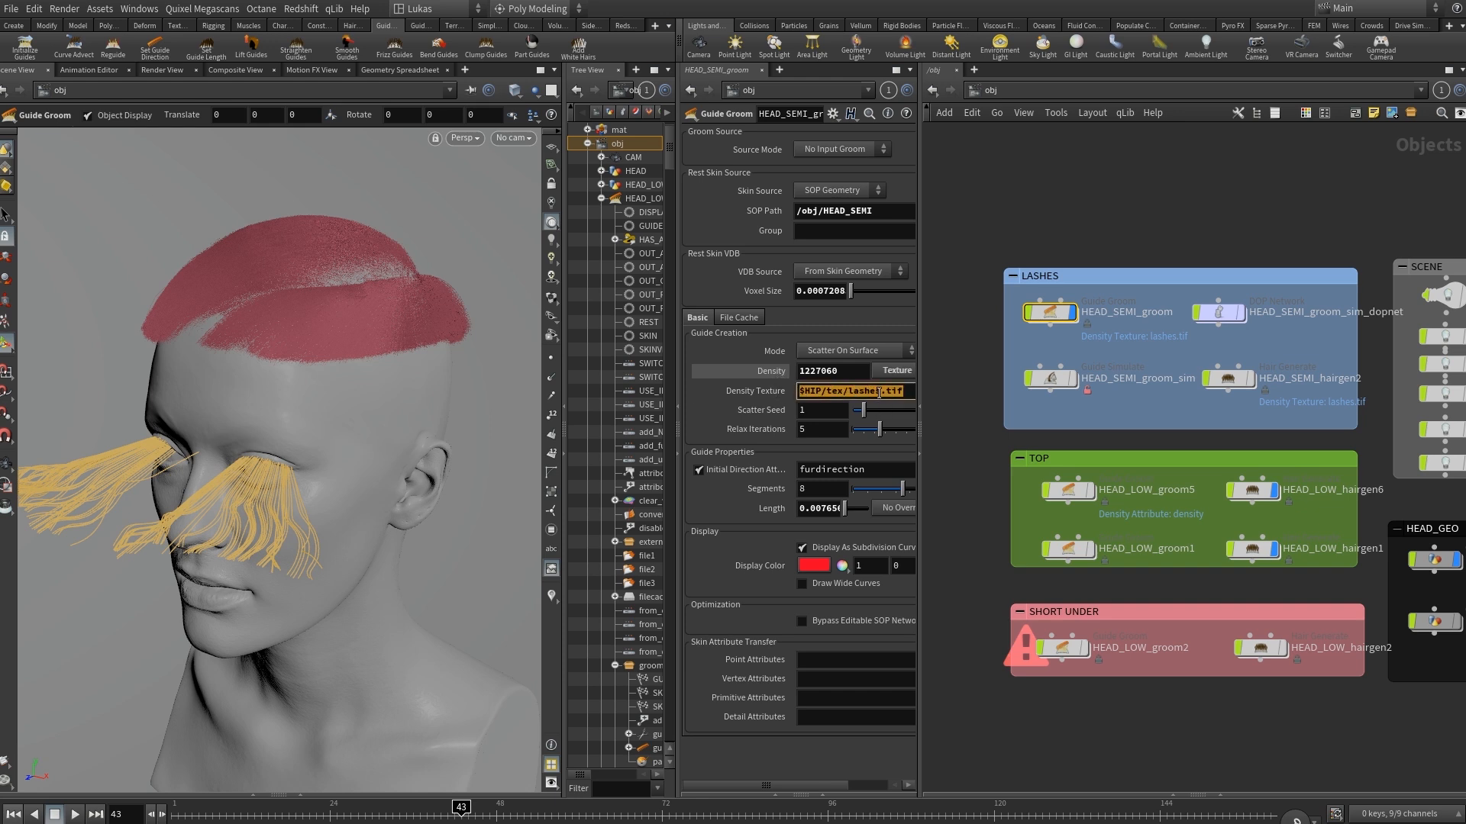
pyautogui.keyDown('alt'); pyautogui.moveTo(229, 434); pyautogui.dragTo(269, 400); pyautogui.keyUp('alt')
pyautogui.keyDown('alt'); pyautogui.moveTo(269, 400); pyautogui.dragTo(401, 361, button='right'); pyautogui.keyUp('alt')
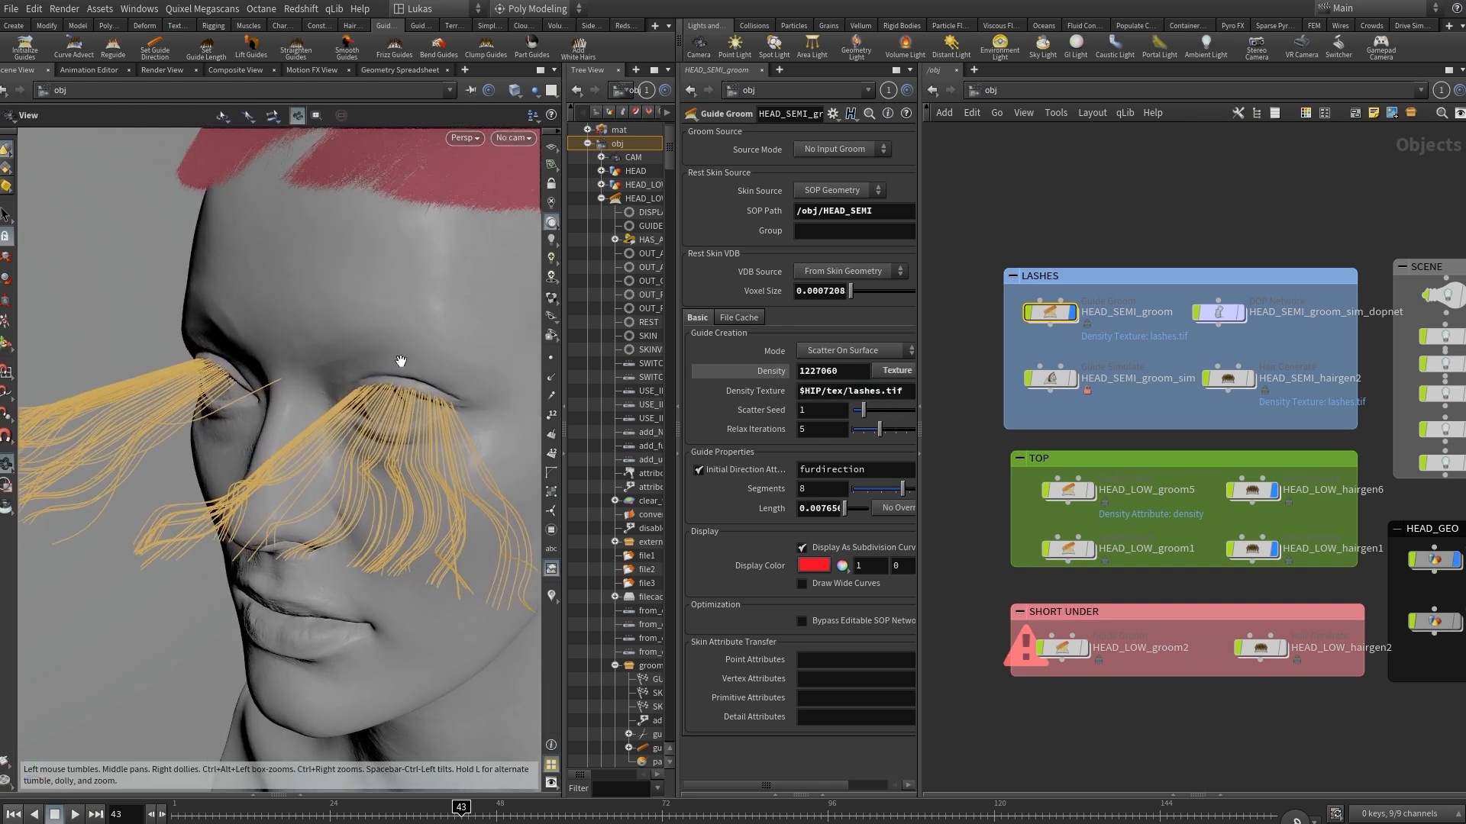
pyautogui.moveTo(399, 406)
pyautogui.keyDown('alt'); pyautogui.mouseDown()
pyautogui.moveTo(399, 379)
pyautogui.moveTo(396, 397)
pyautogui.mouseUp(); pyautogui.keyUp('alt')
pyautogui.keyDown('alt'); pyautogui.moveTo(396, 396); pyautogui.dragTo(359, 421, button='right'); pyautogui.keyUp('alt')
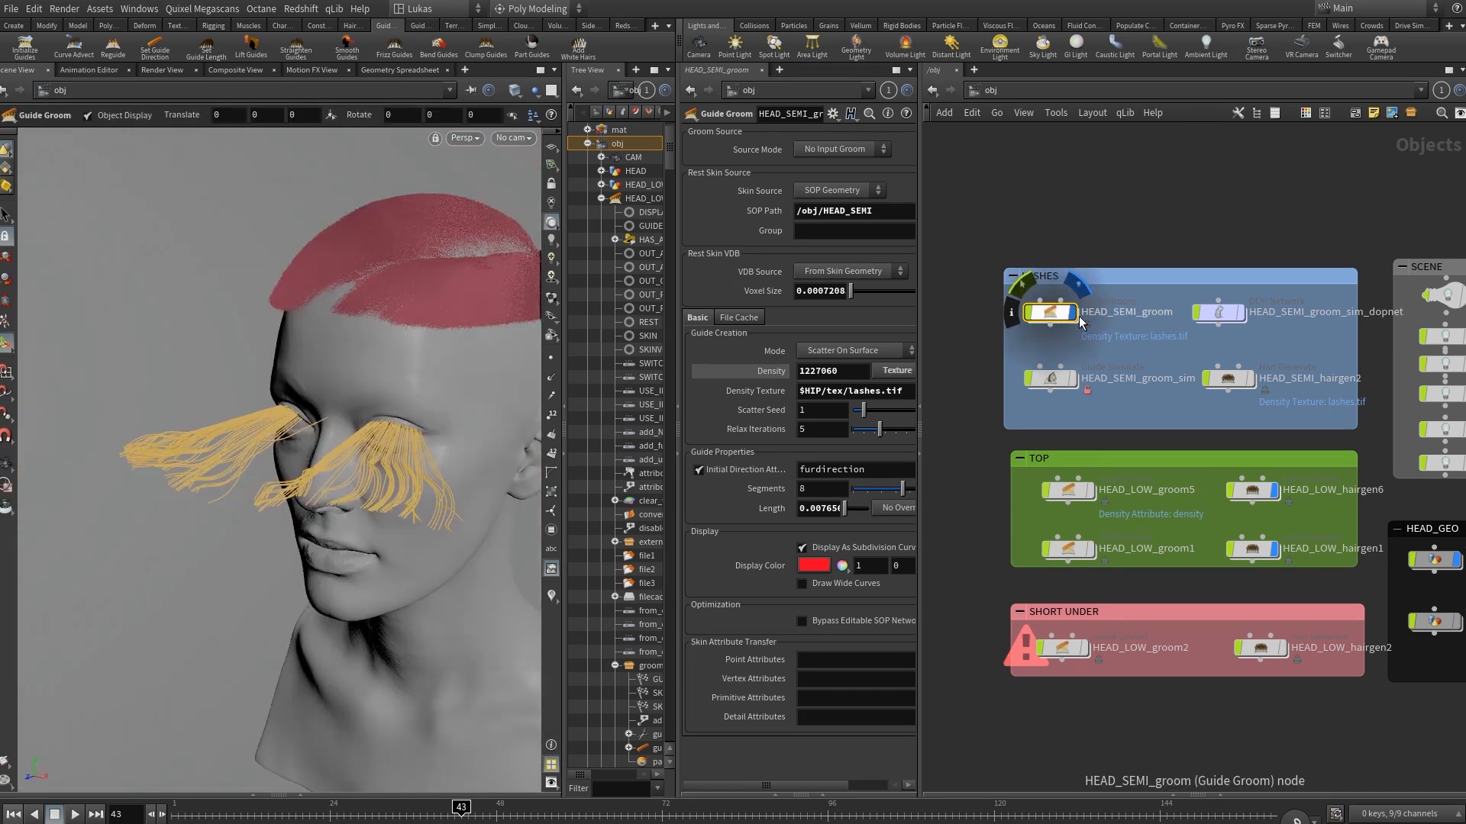
# Hide HEAD_SEMI_groom and play the HEAD_SEMI_groom_sim lash simulation from frame 1, stopping at frame 87.
pyautogui.click(1074, 315)
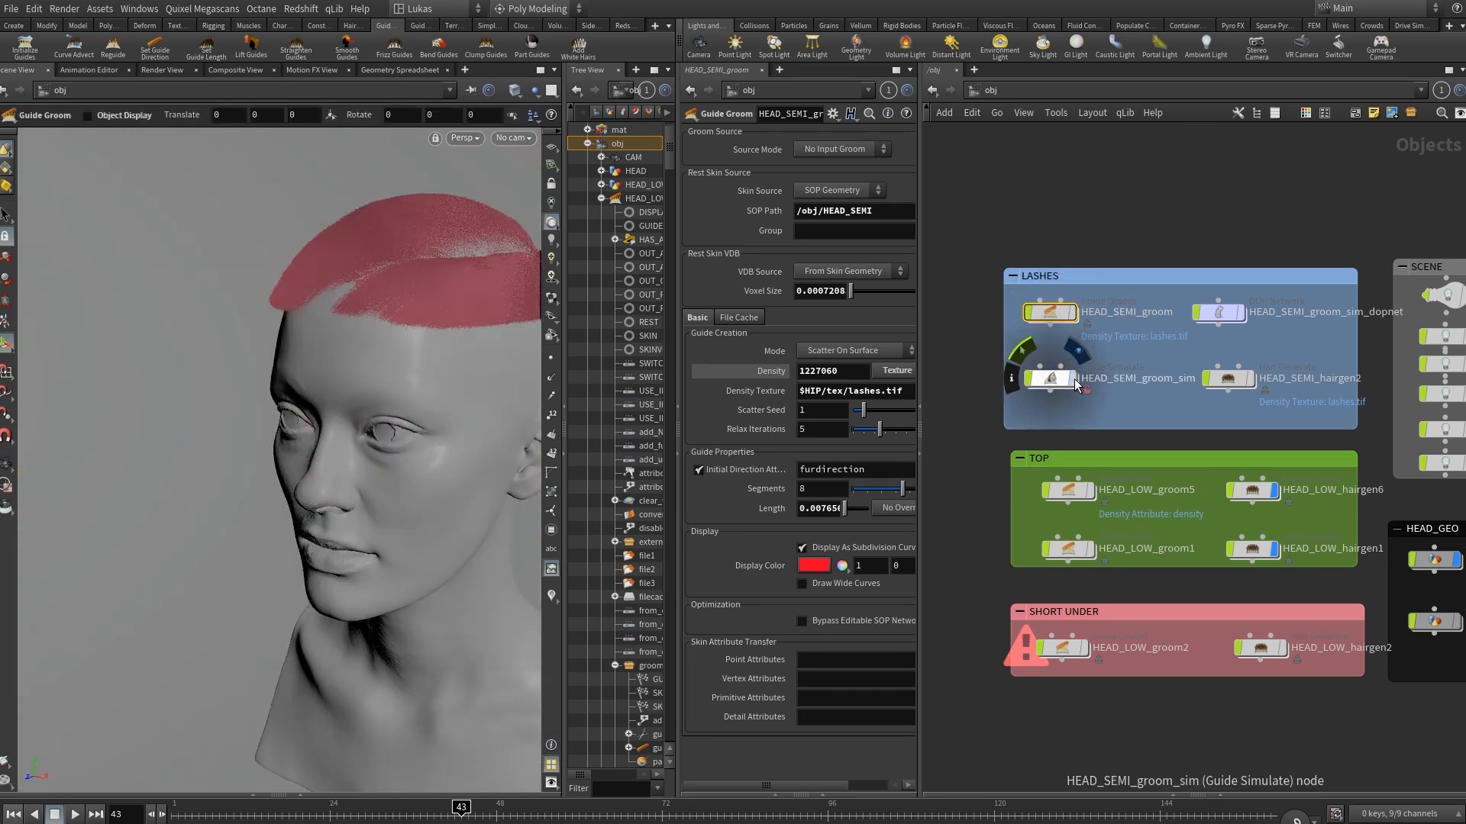
pyautogui.click(10, 815)
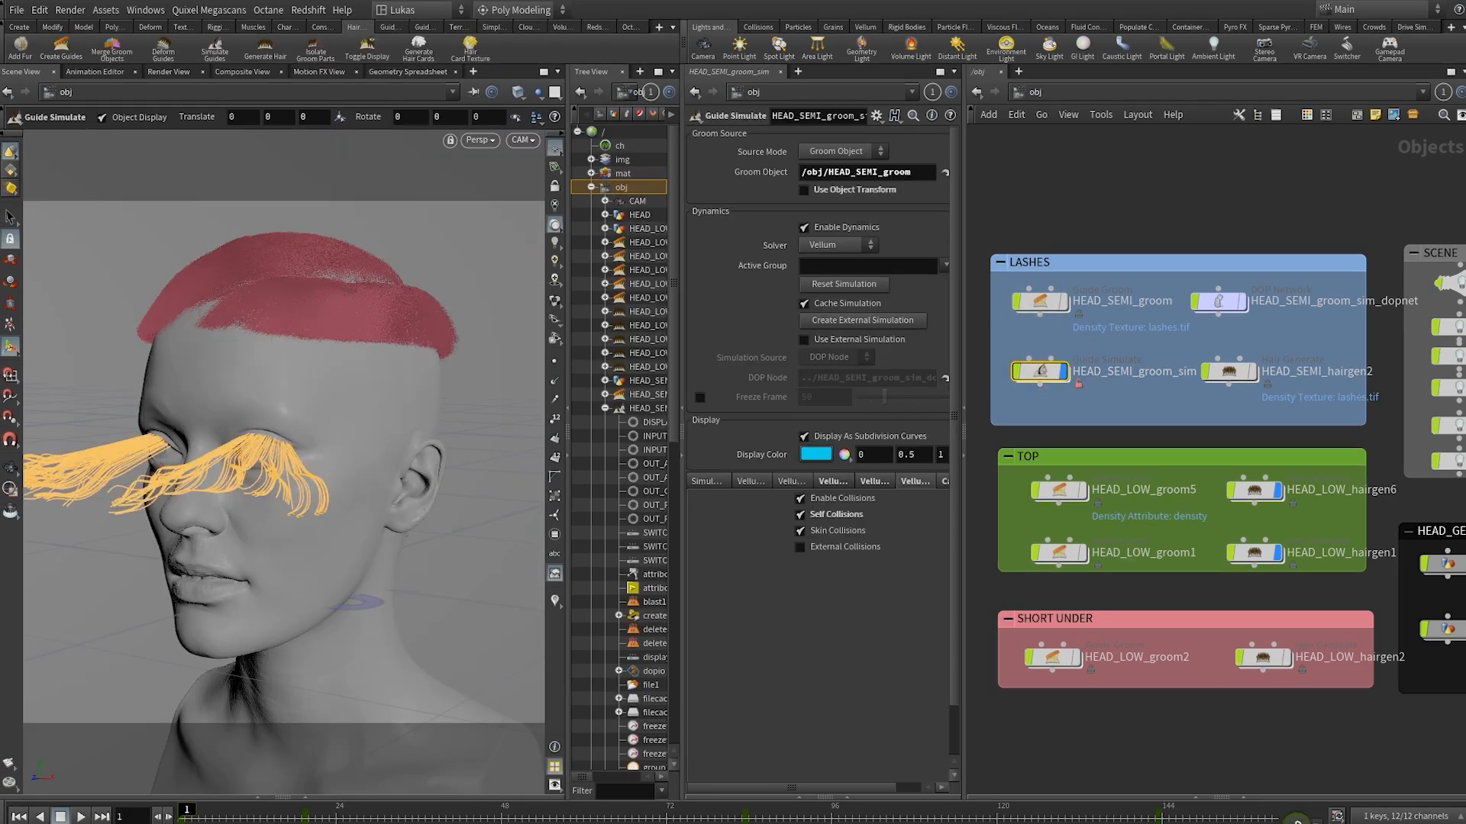
pyautogui.click(78, 816)
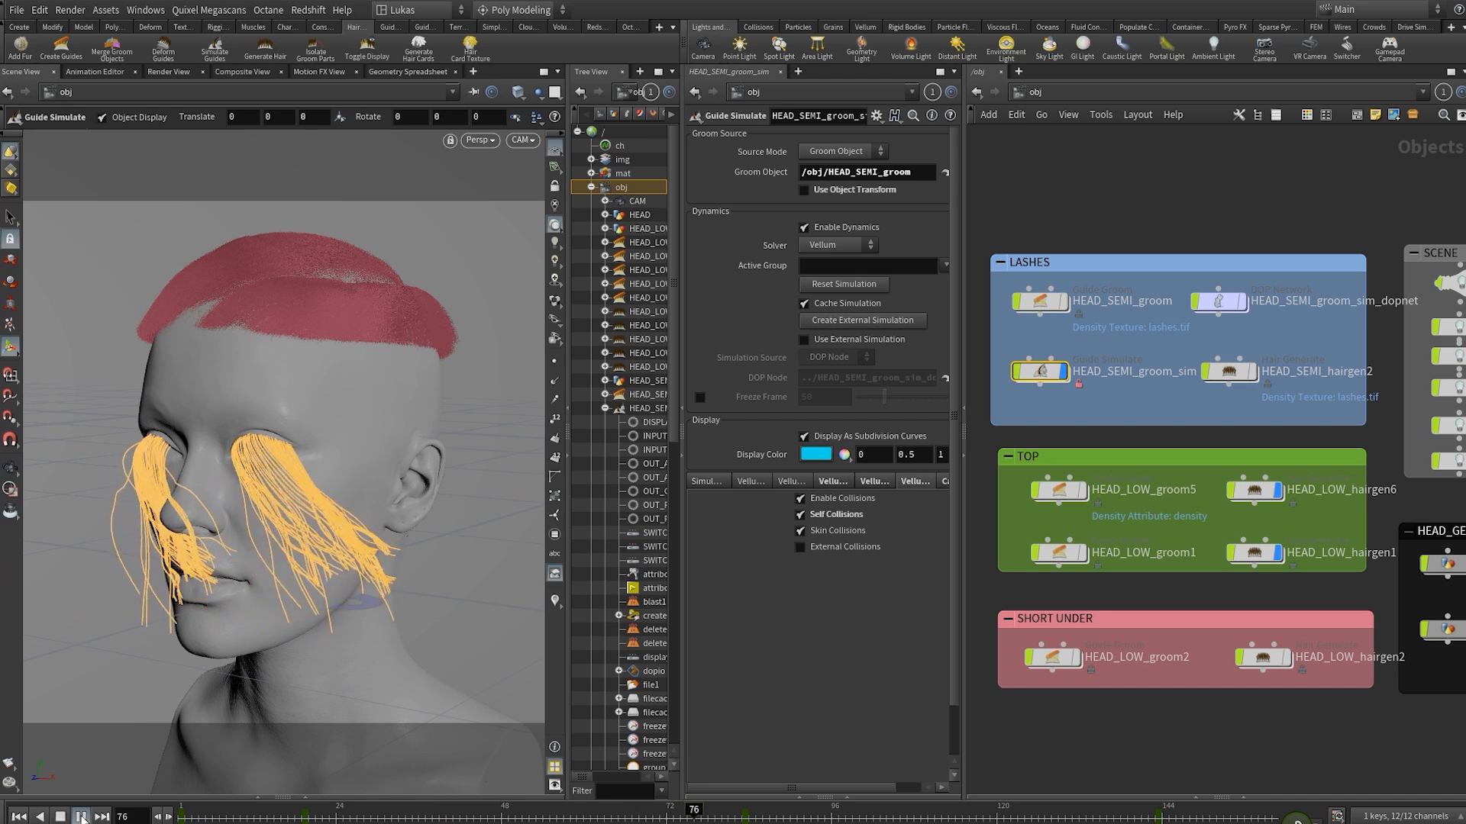
pyautogui.click(81, 816)
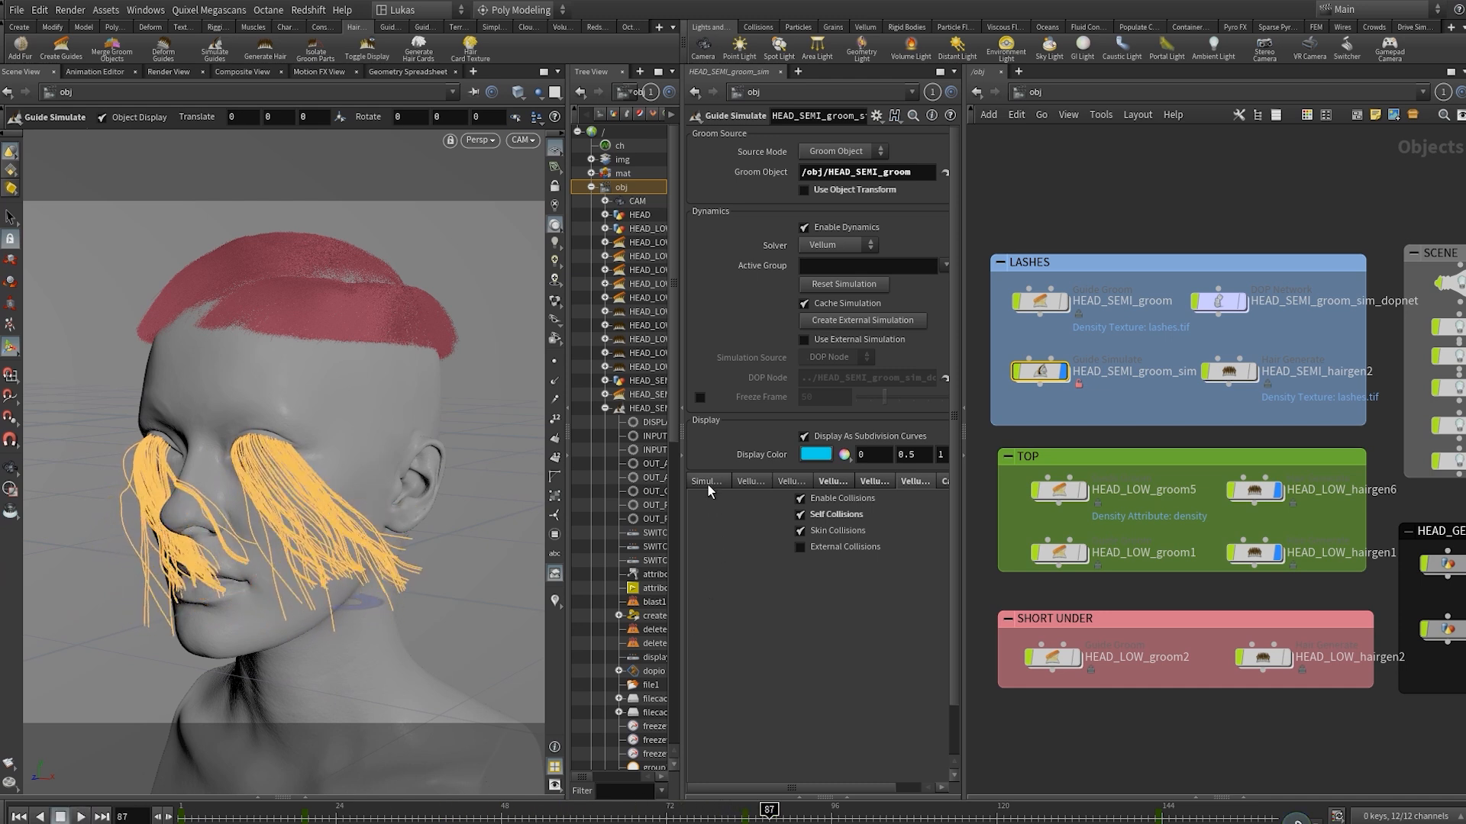
# Review HEAD_SEMI_groom_sim's Vellum pin, stretch and bend settings, its forces, and its collision options.
pyautogui.click(830, 482)
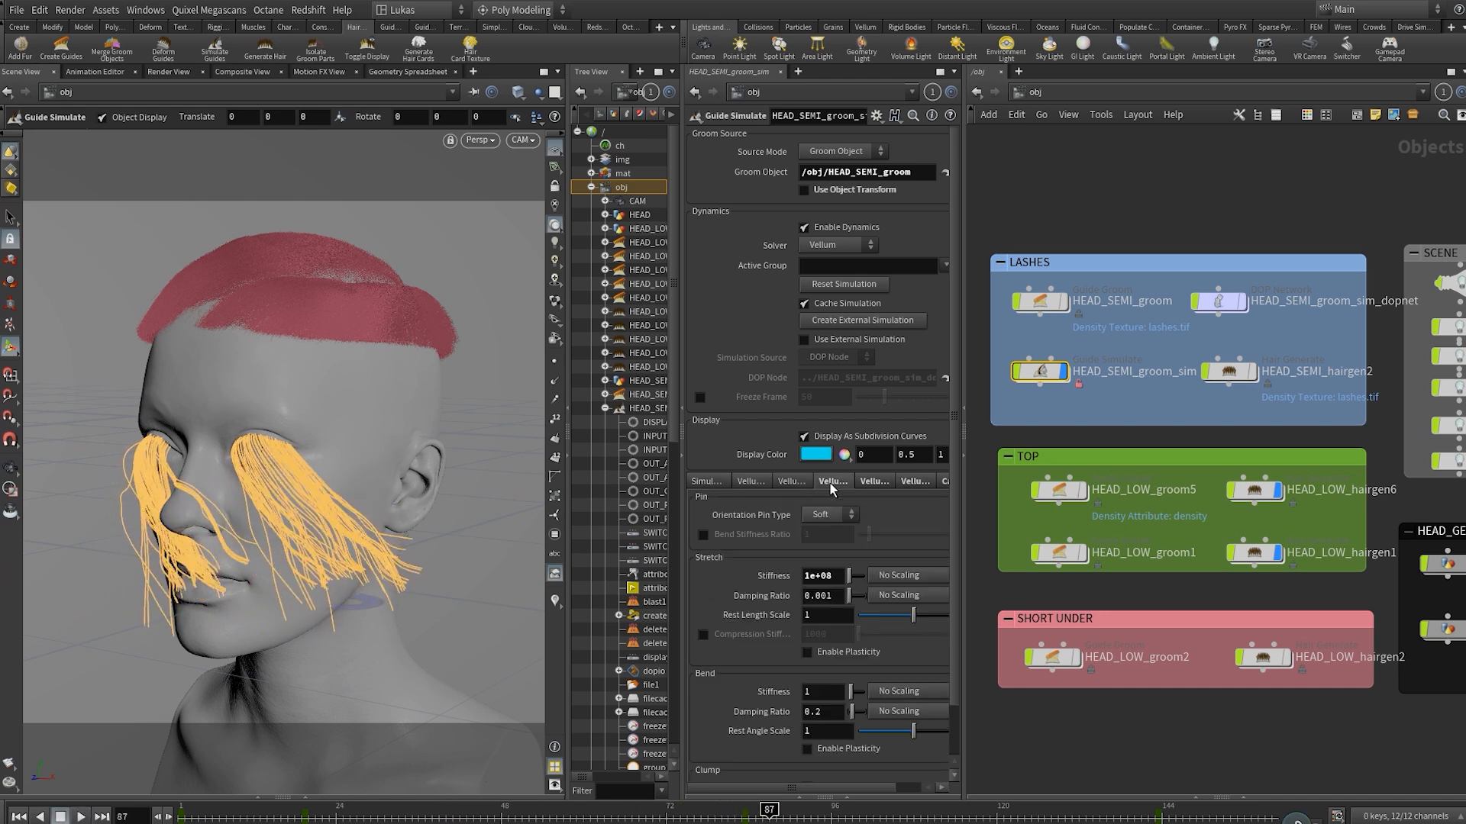
pyautogui.click(874, 482)
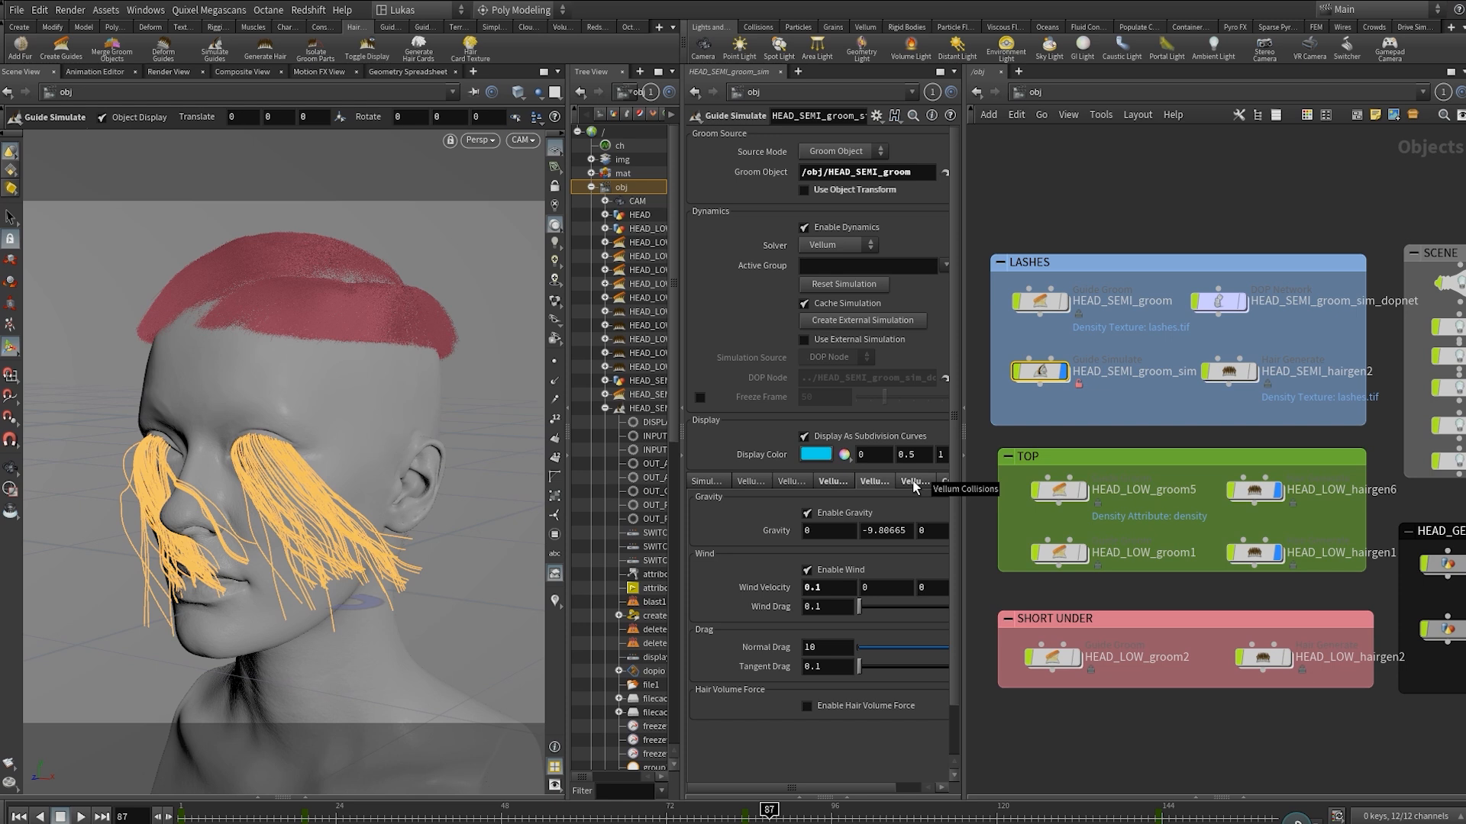
pyautogui.click(914, 482)
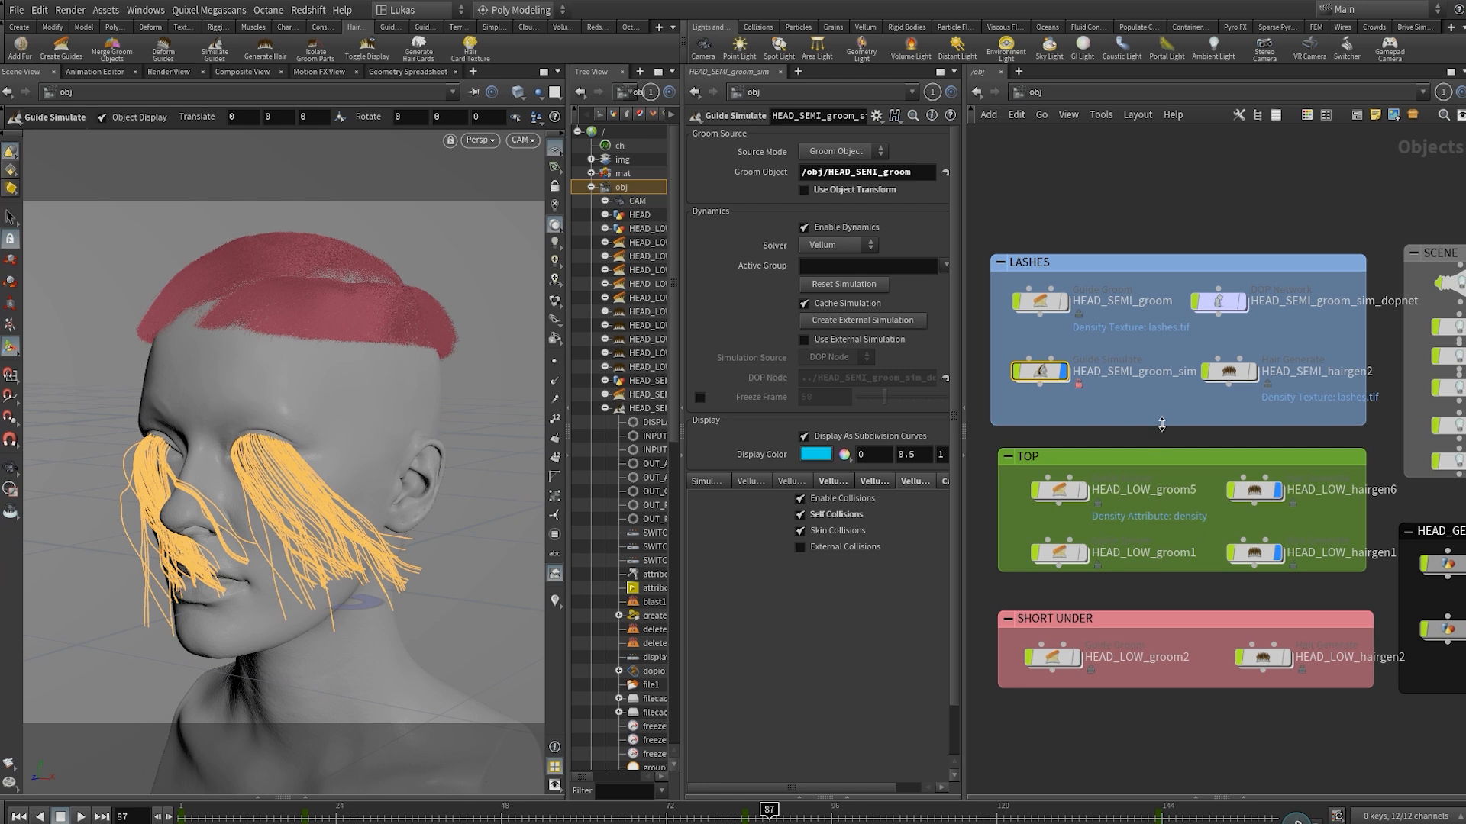
# Display the generated lashes of HEAD_SEMI_hairgen2 and hide the HEAD_SEMI_groom_sim guides.
pyautogui.moveTo(1256, 381)
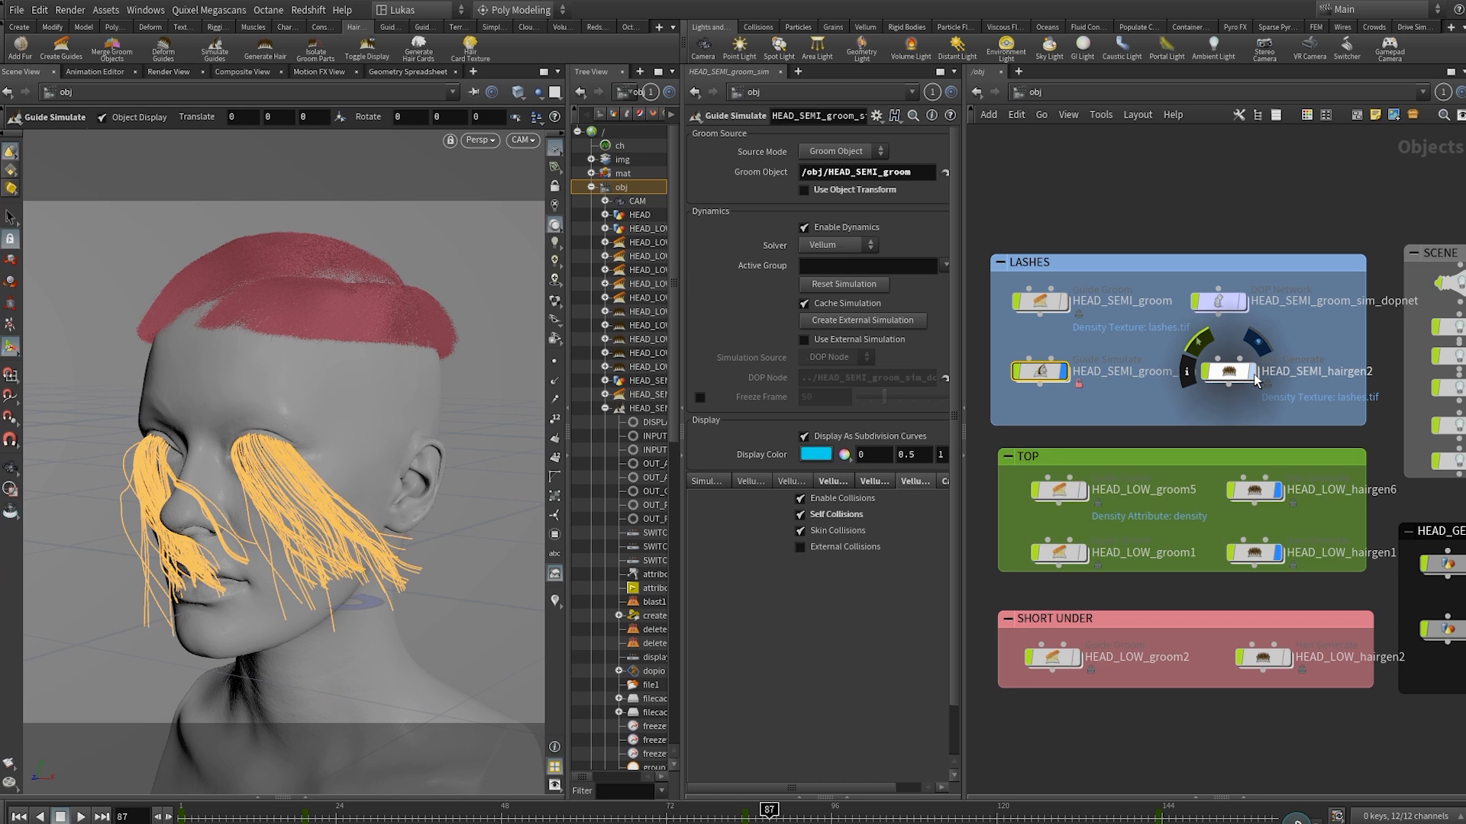
pyautogui.click(1253, 374)
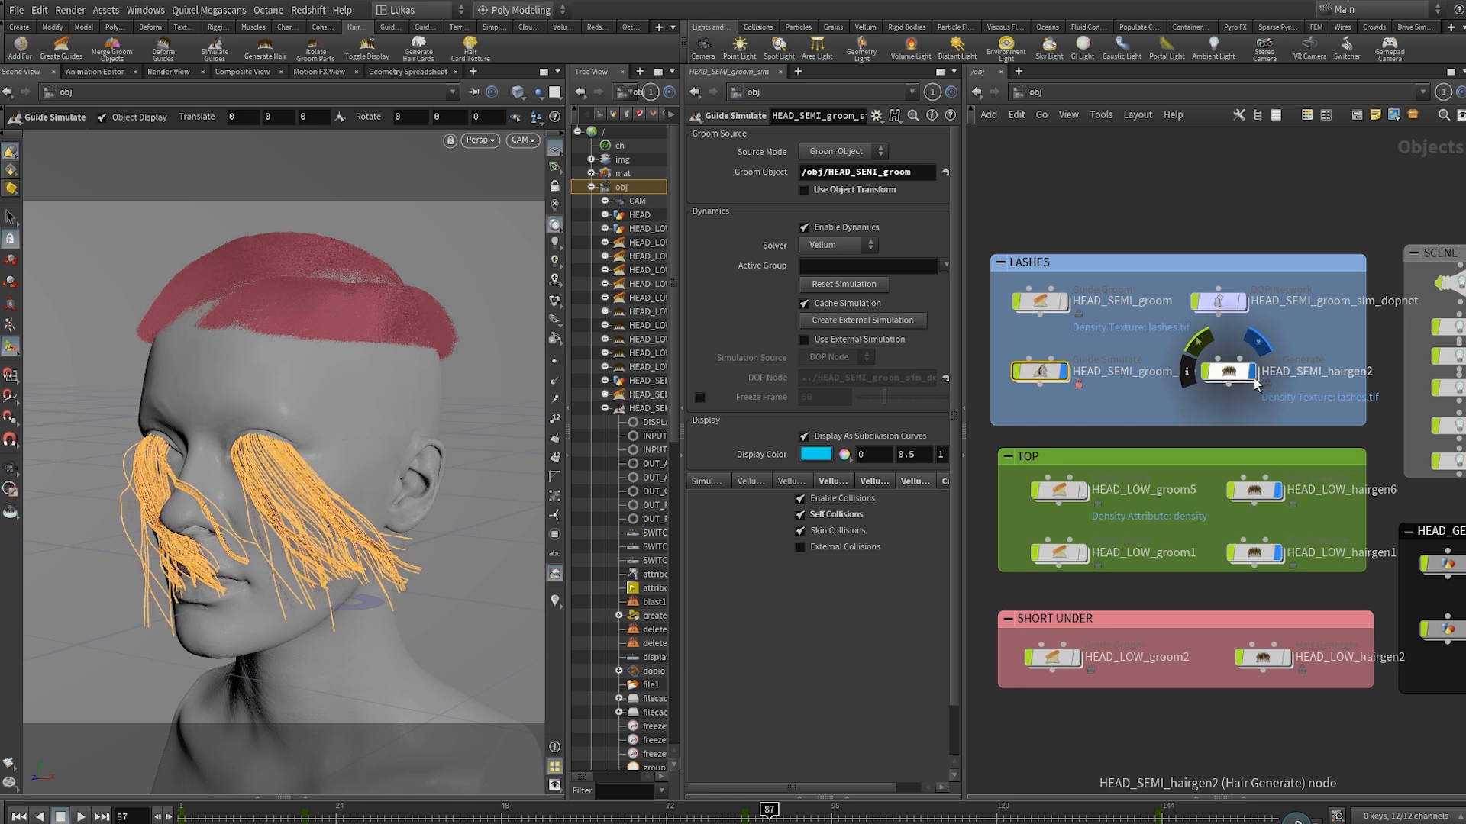
pyautogui.click(1065, 377)
pyautogui.click(1152, 408)
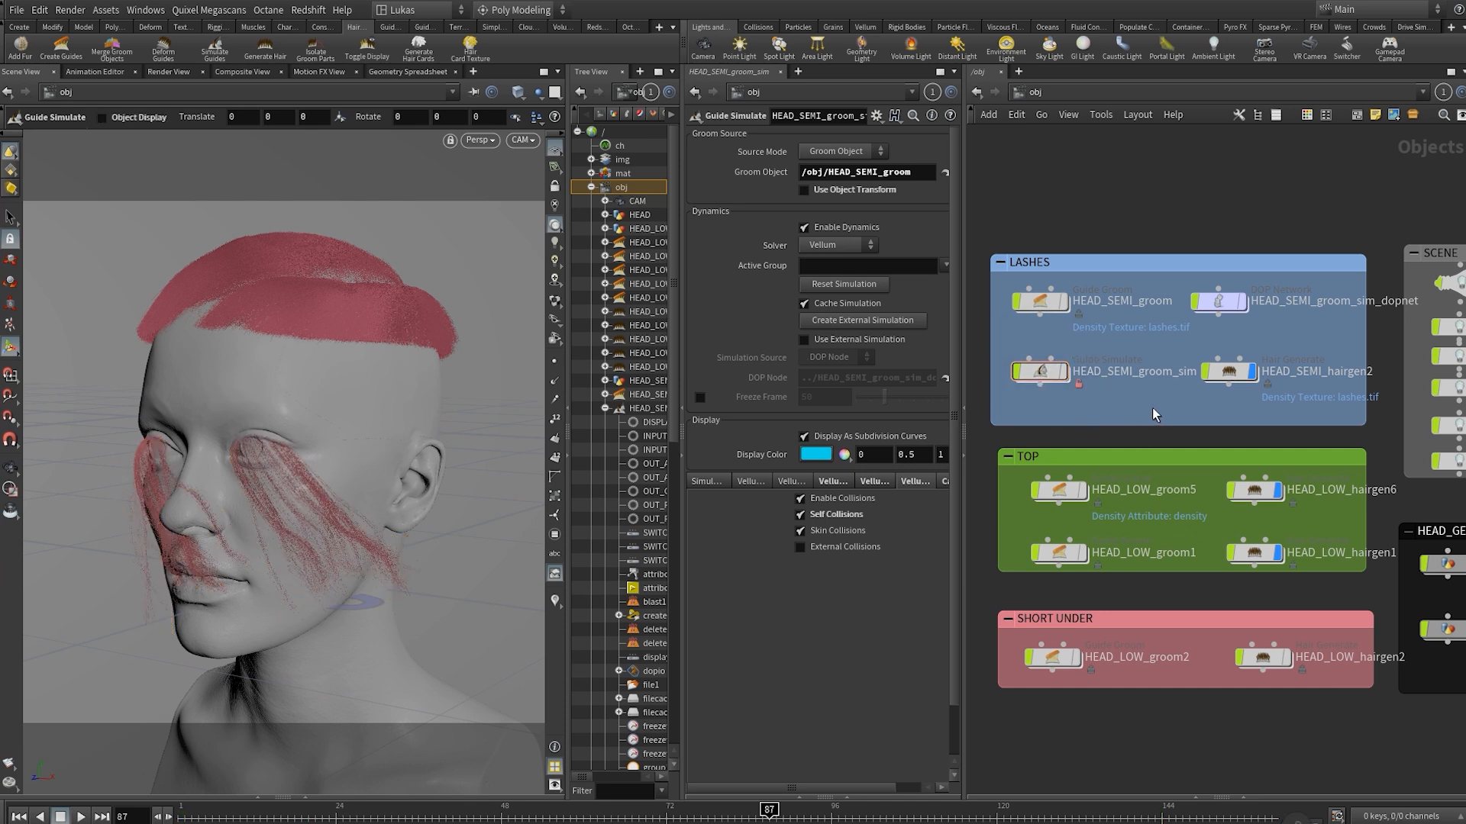